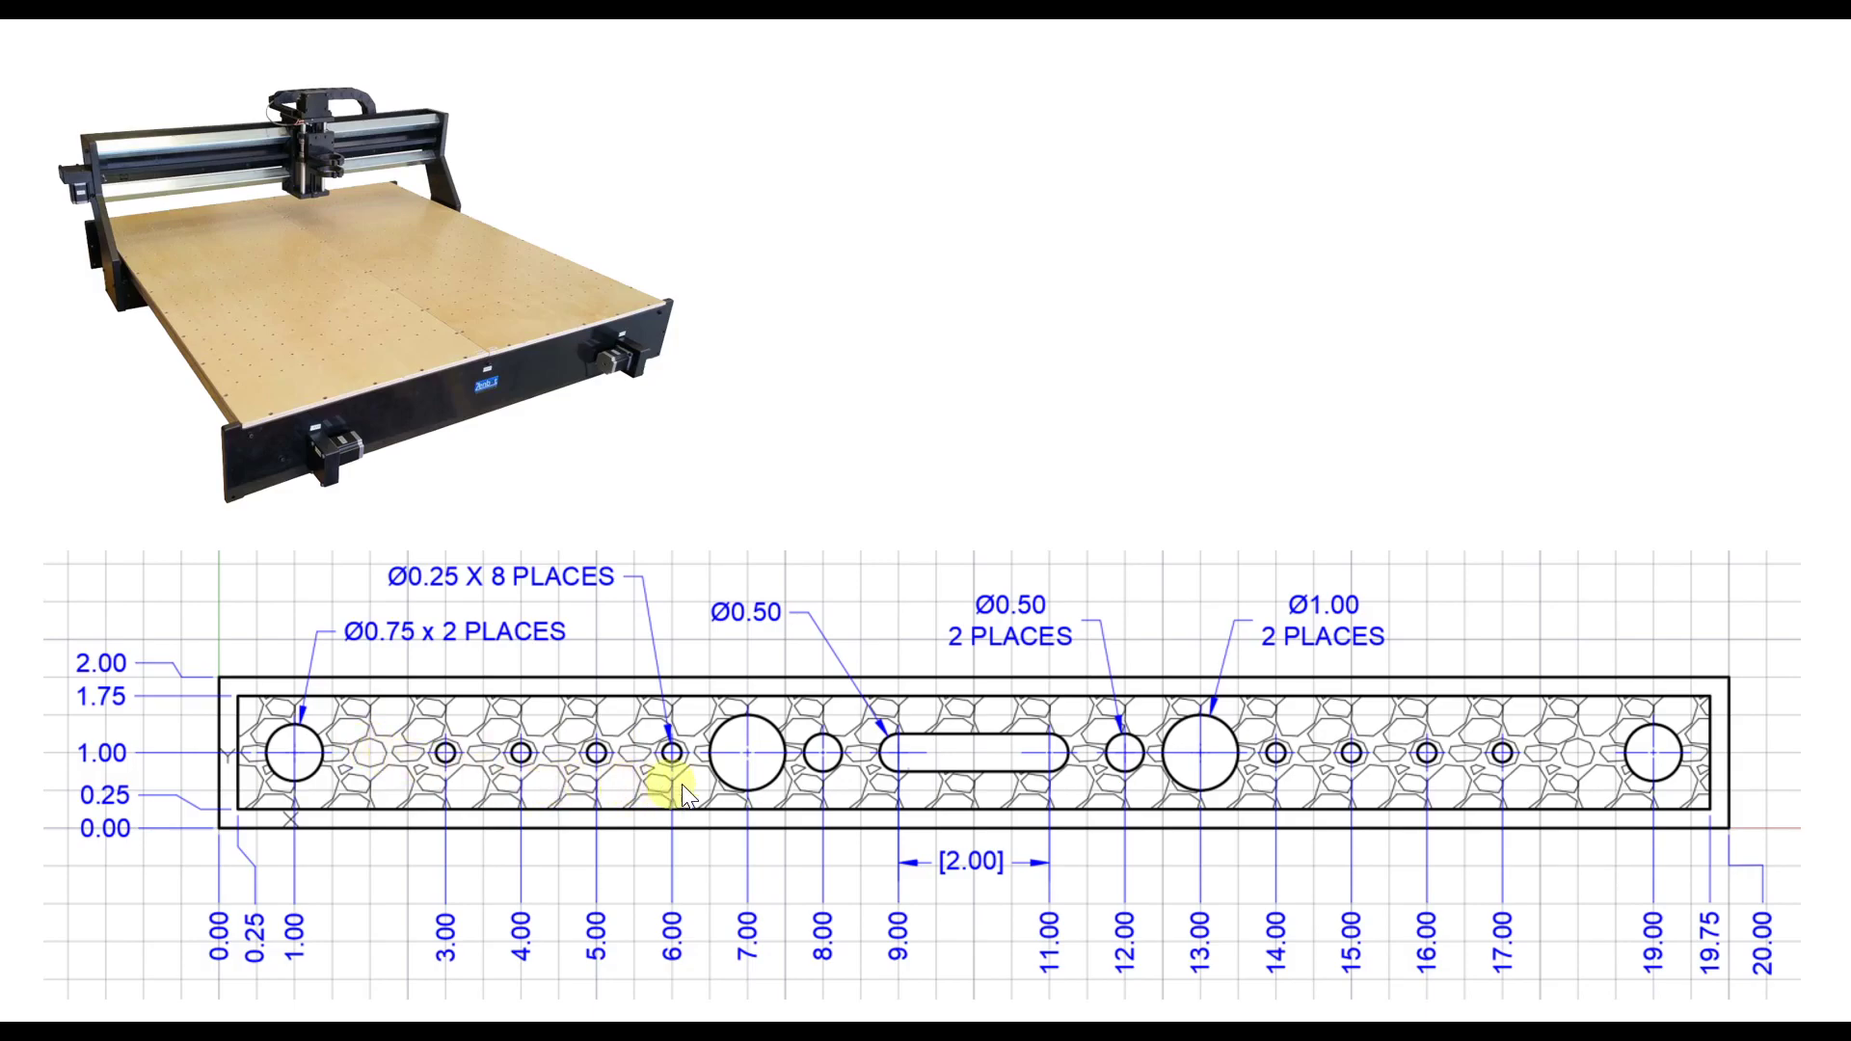
# Step: Bring up ordinate_dim_incomplete.dwg, make the blue Dim layer current, and open Layer Properties
pyautogui.hotkey('alt', 'Tab')
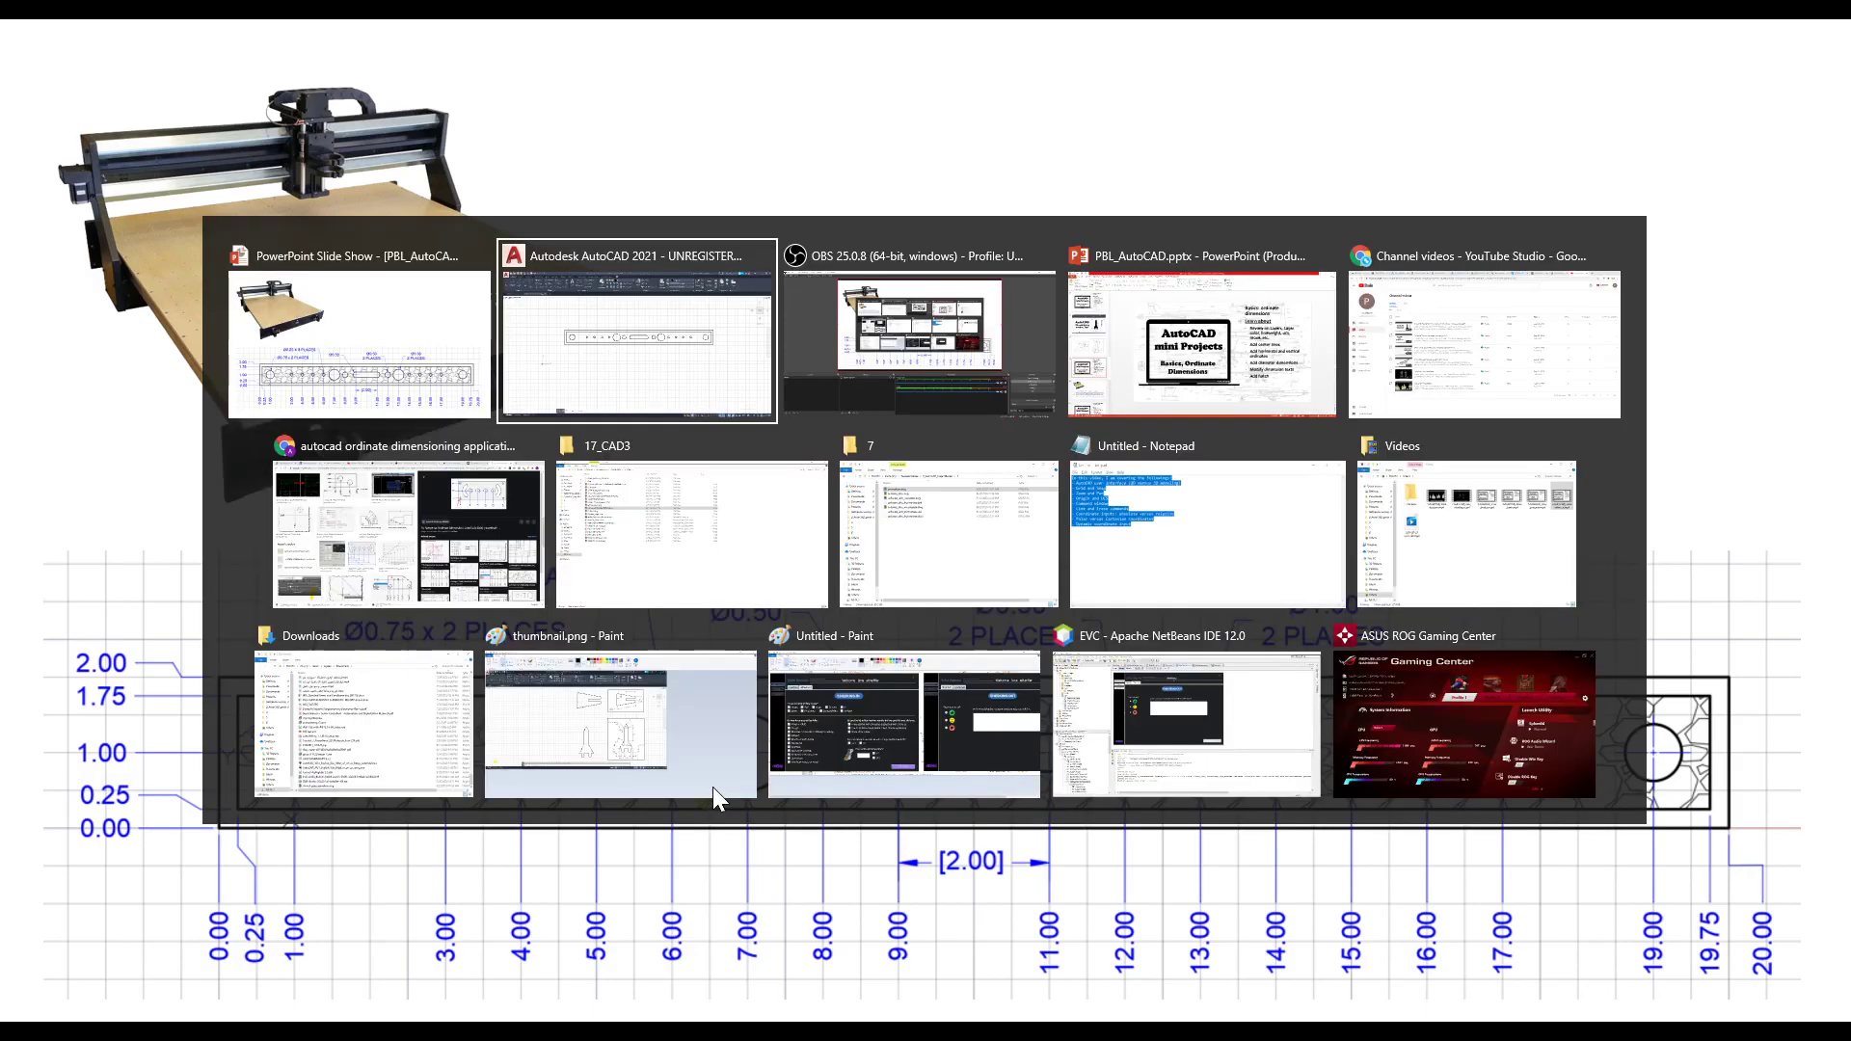
pyautogui.moveTo(711, 567); pyautogui.dragTo(736, 587, button='middle')
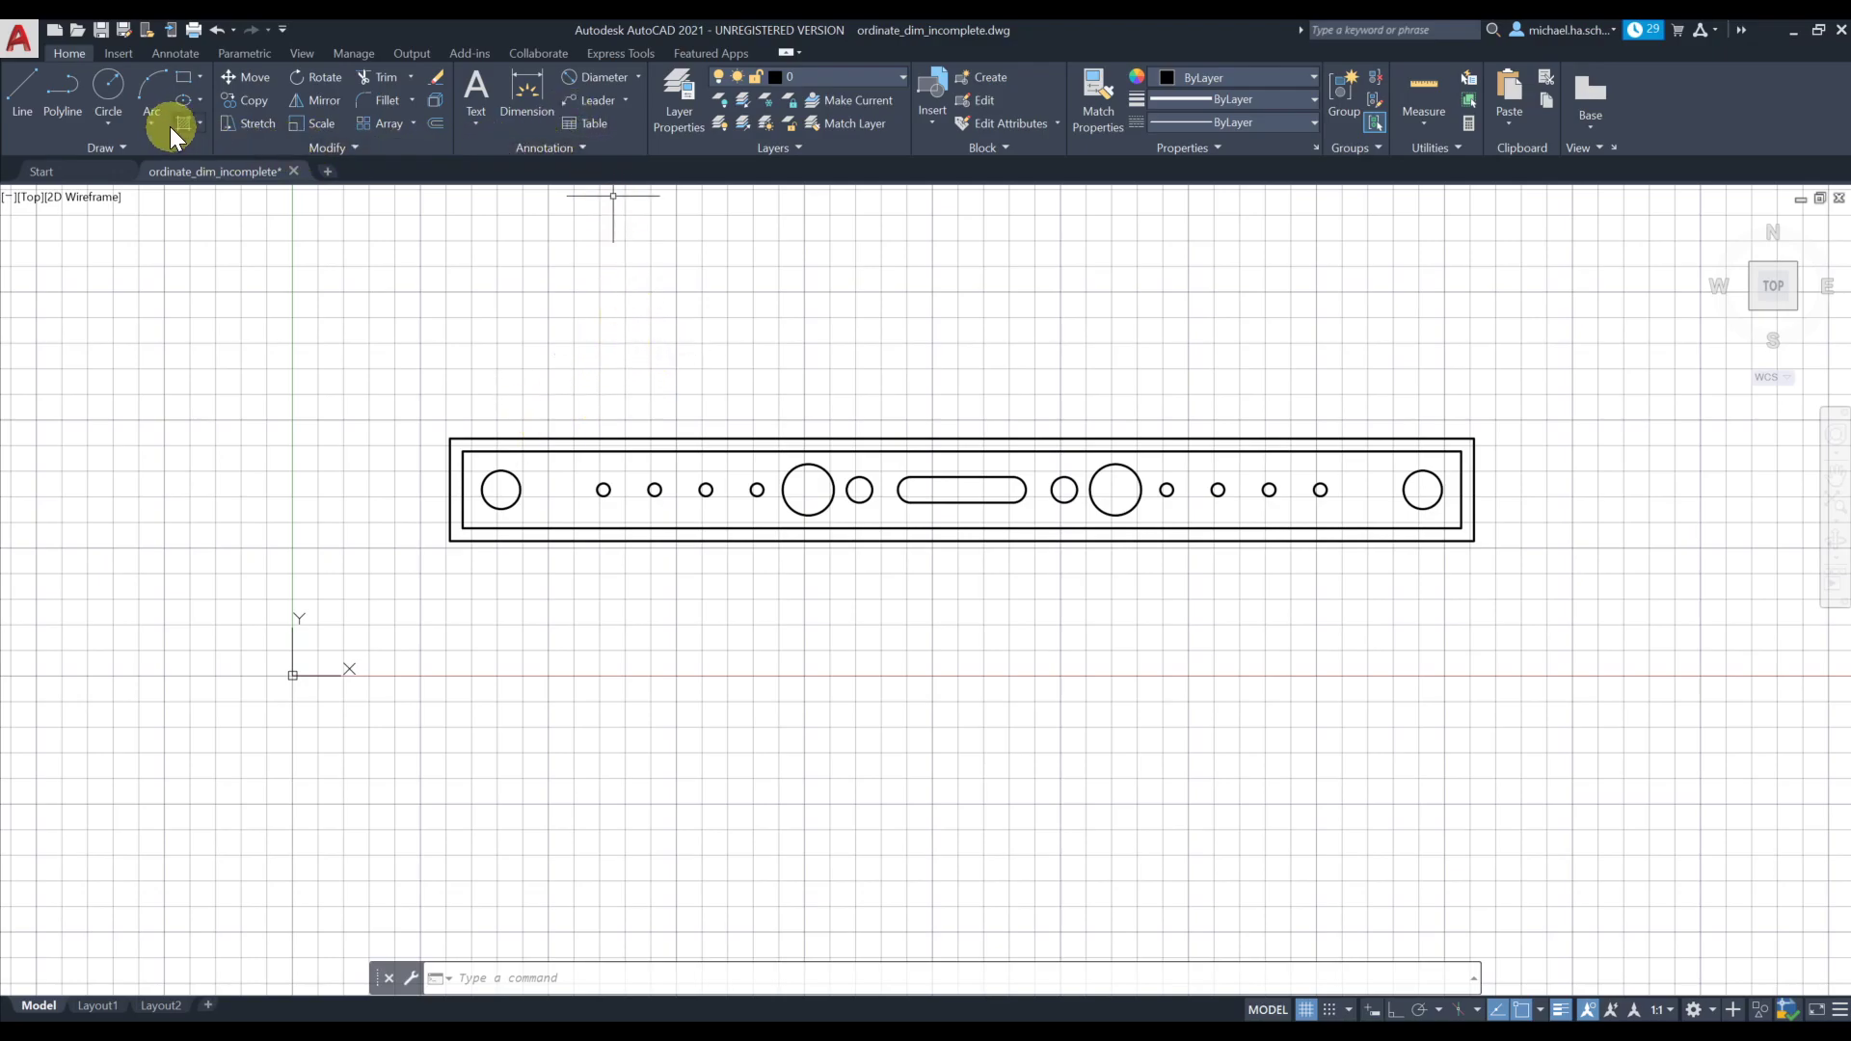
pyautogui.click(848, 77)
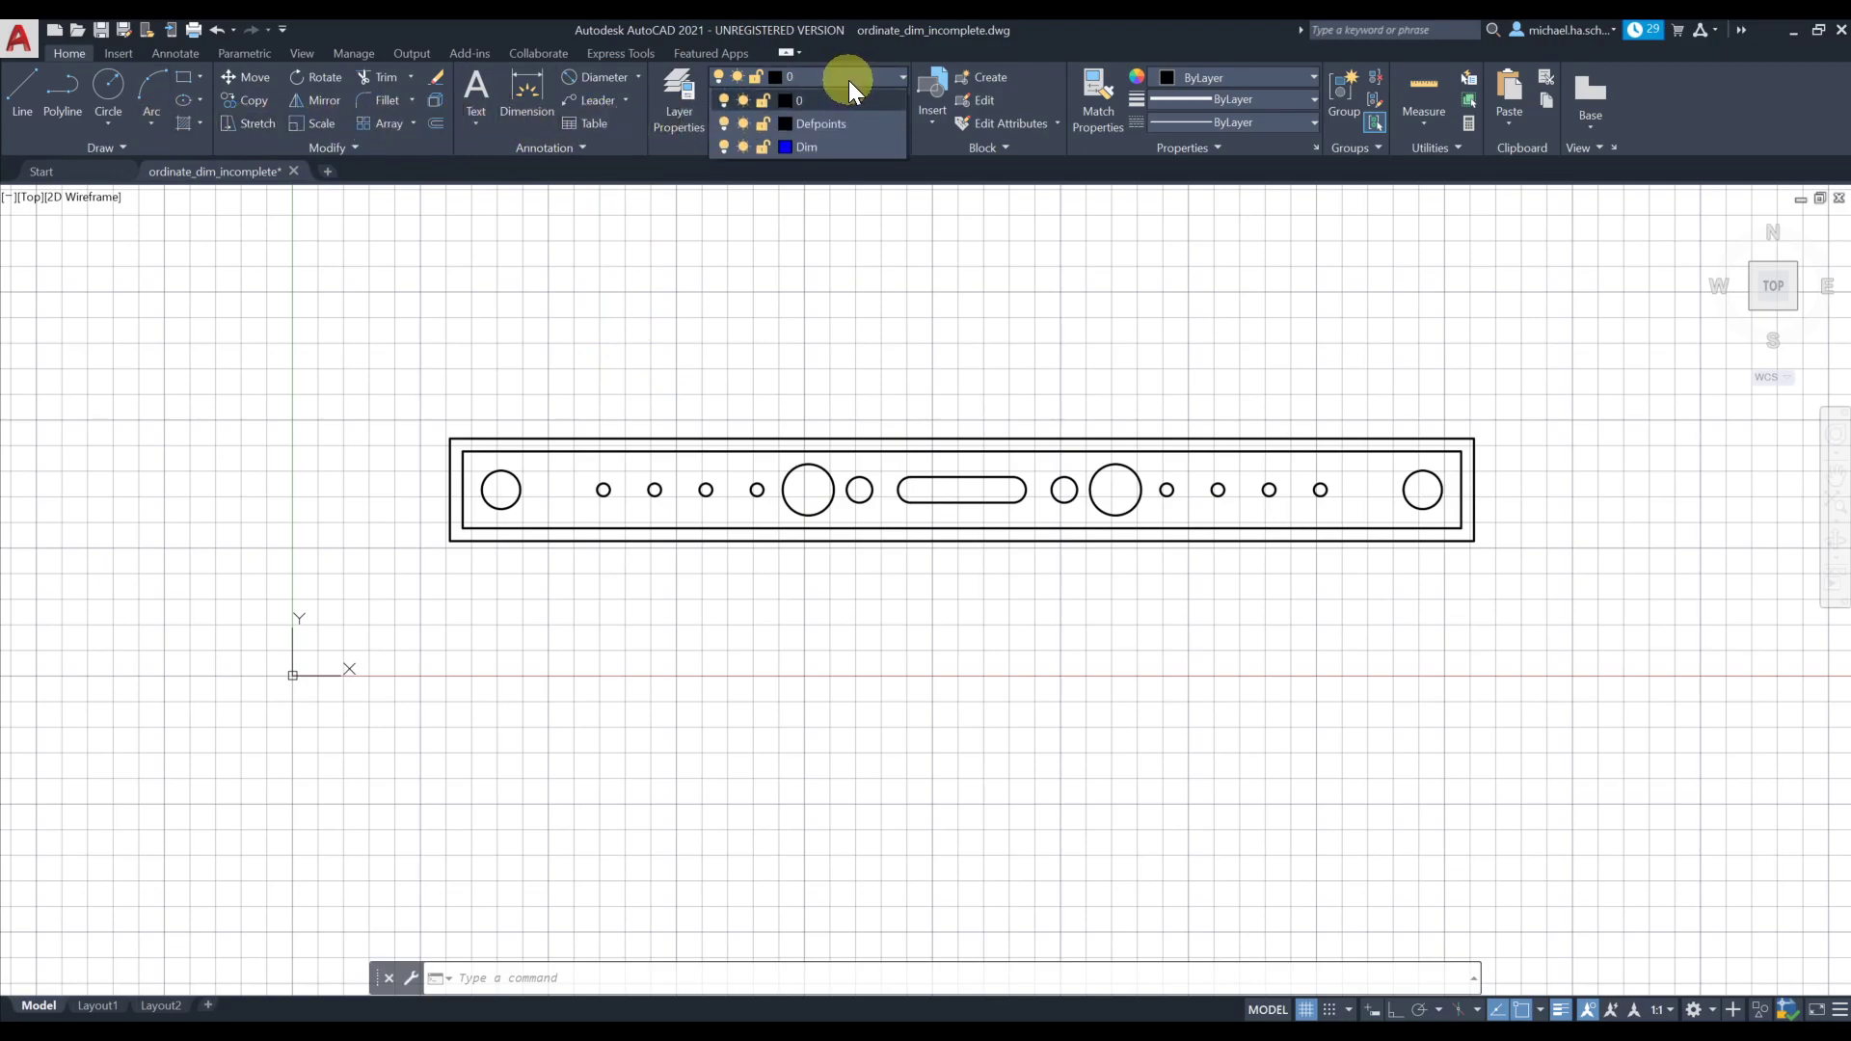
pyautogui.click(831, 147)
pyautogui.click(822, 85)
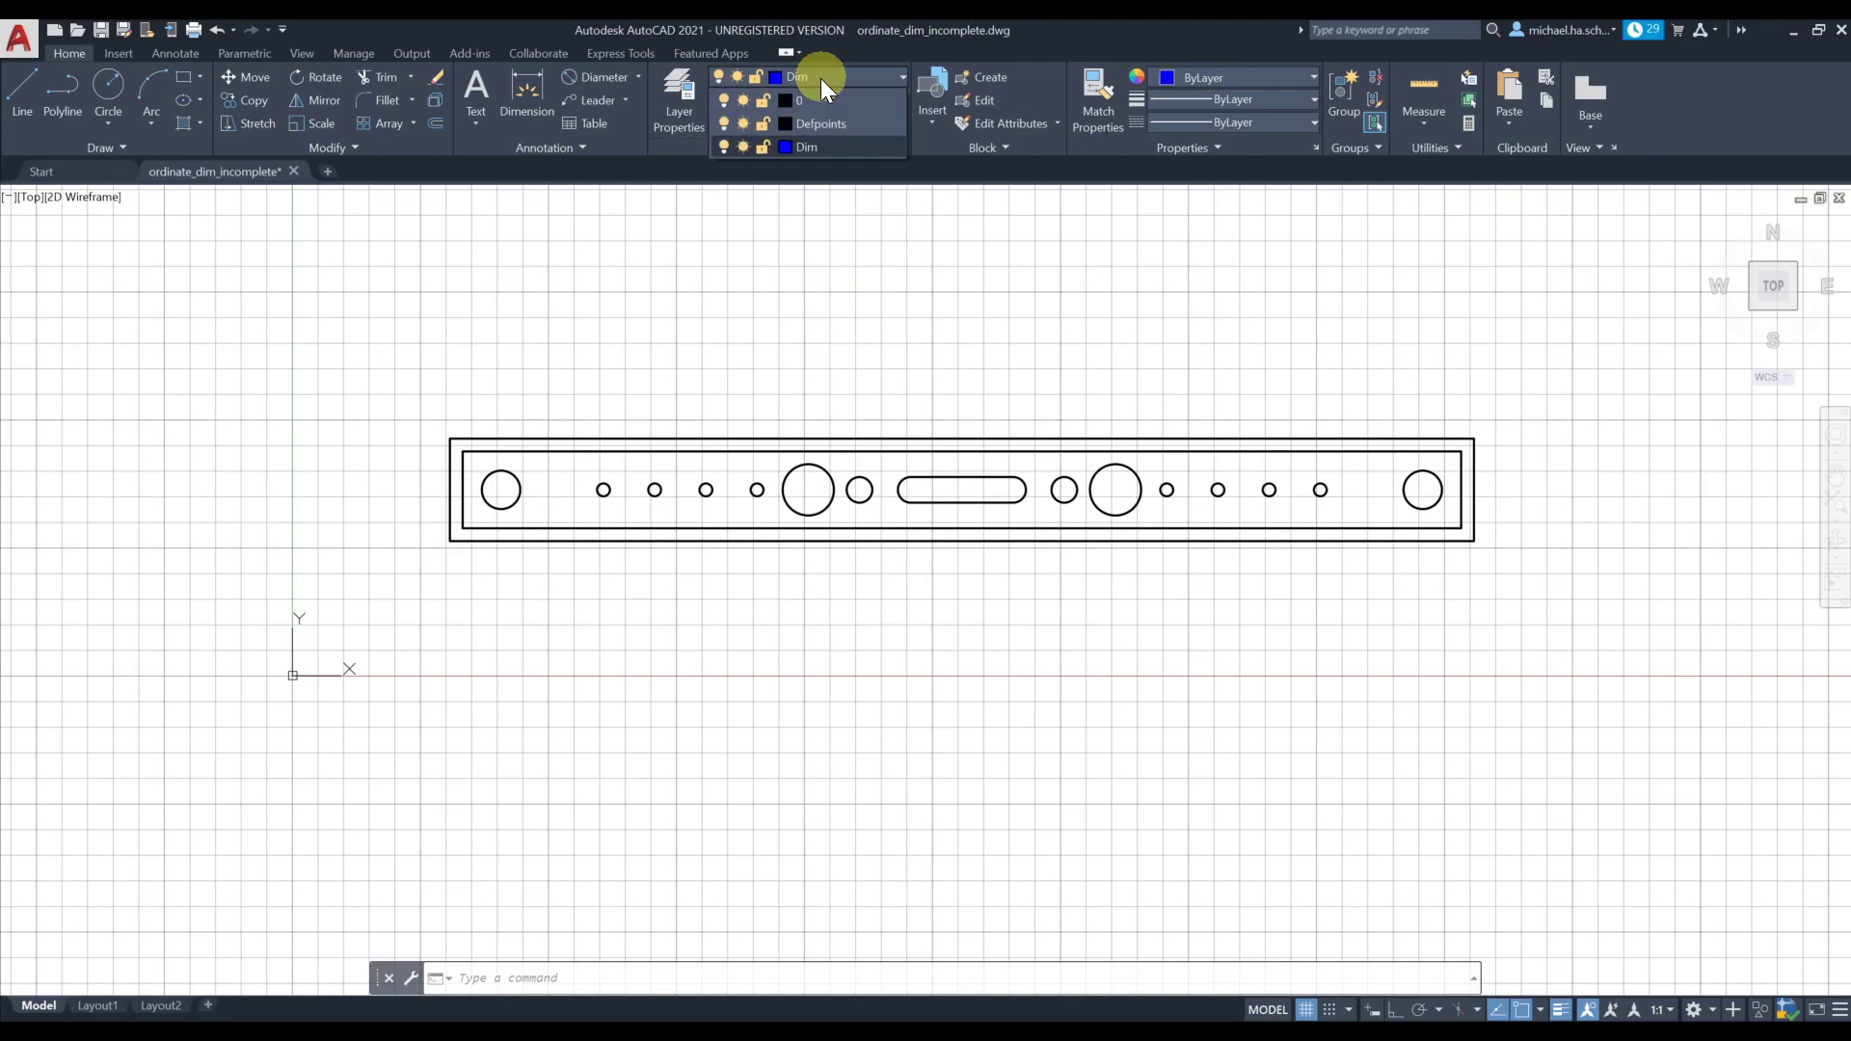
pyautogui.click(823, 84)
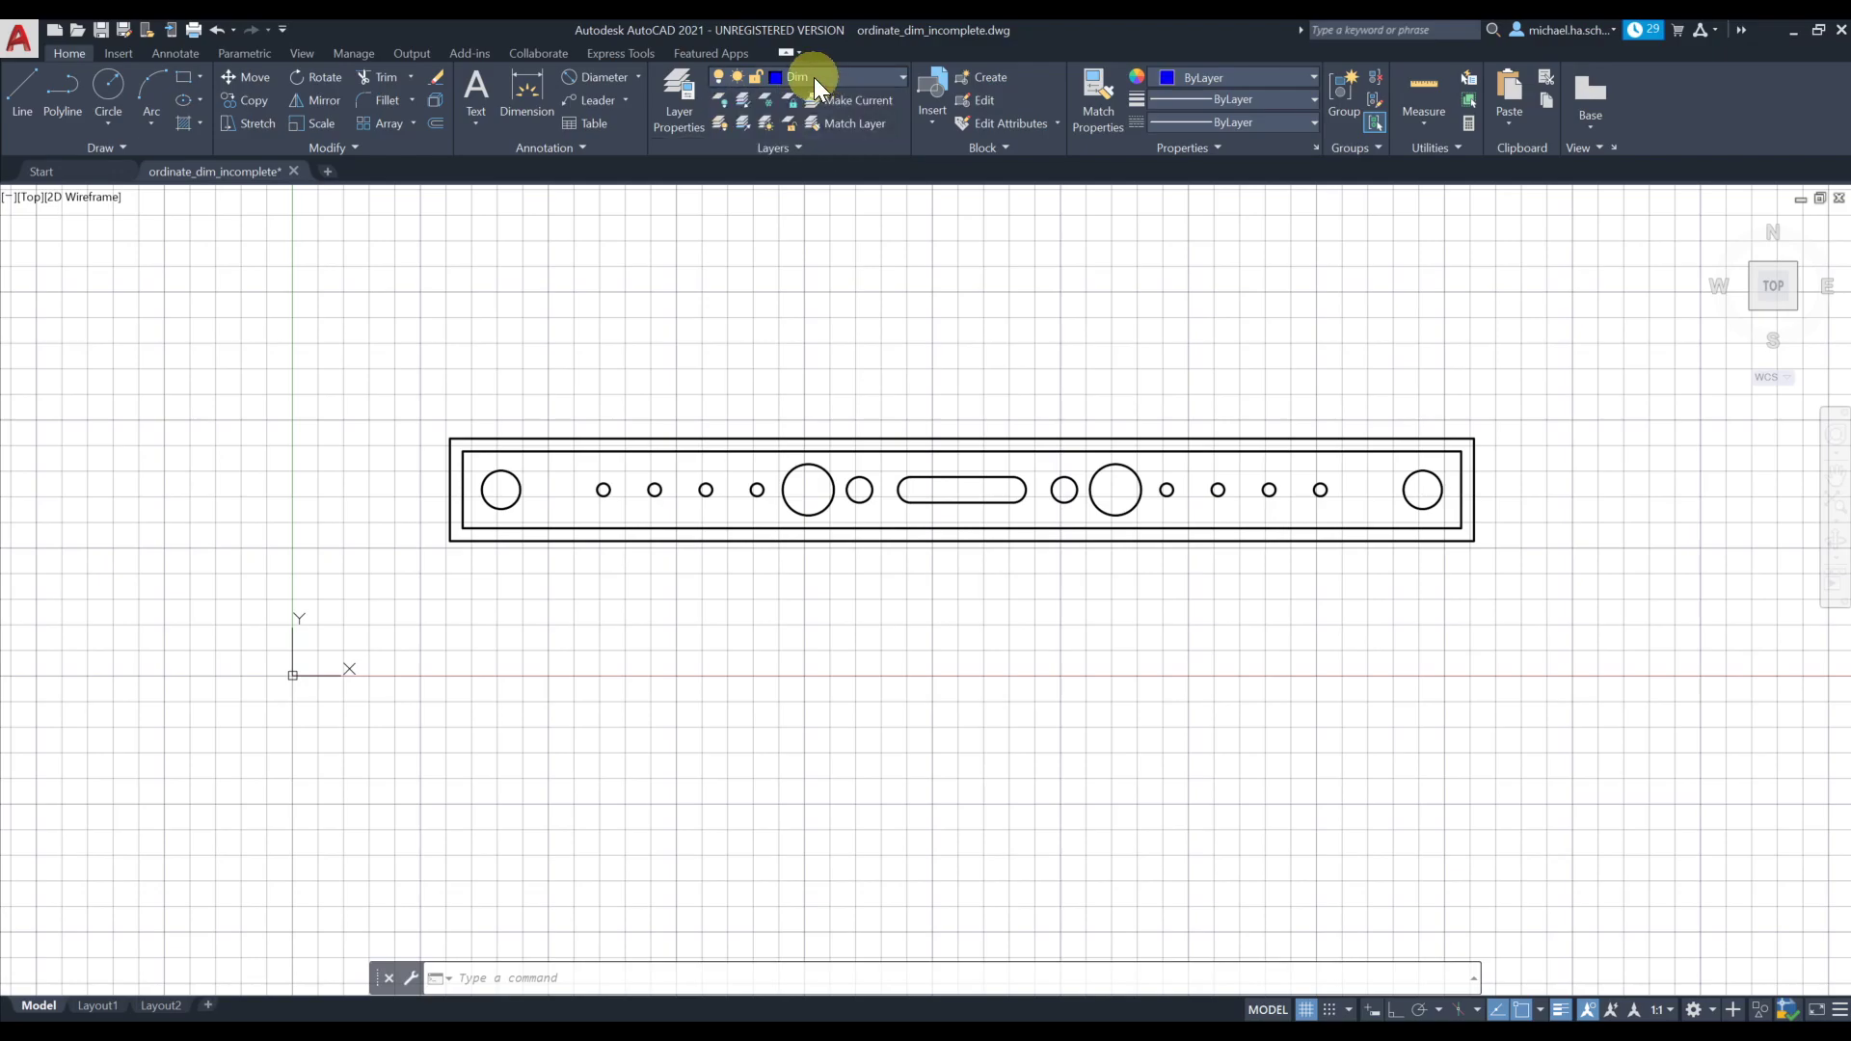
pyautogui.click(680, 108)
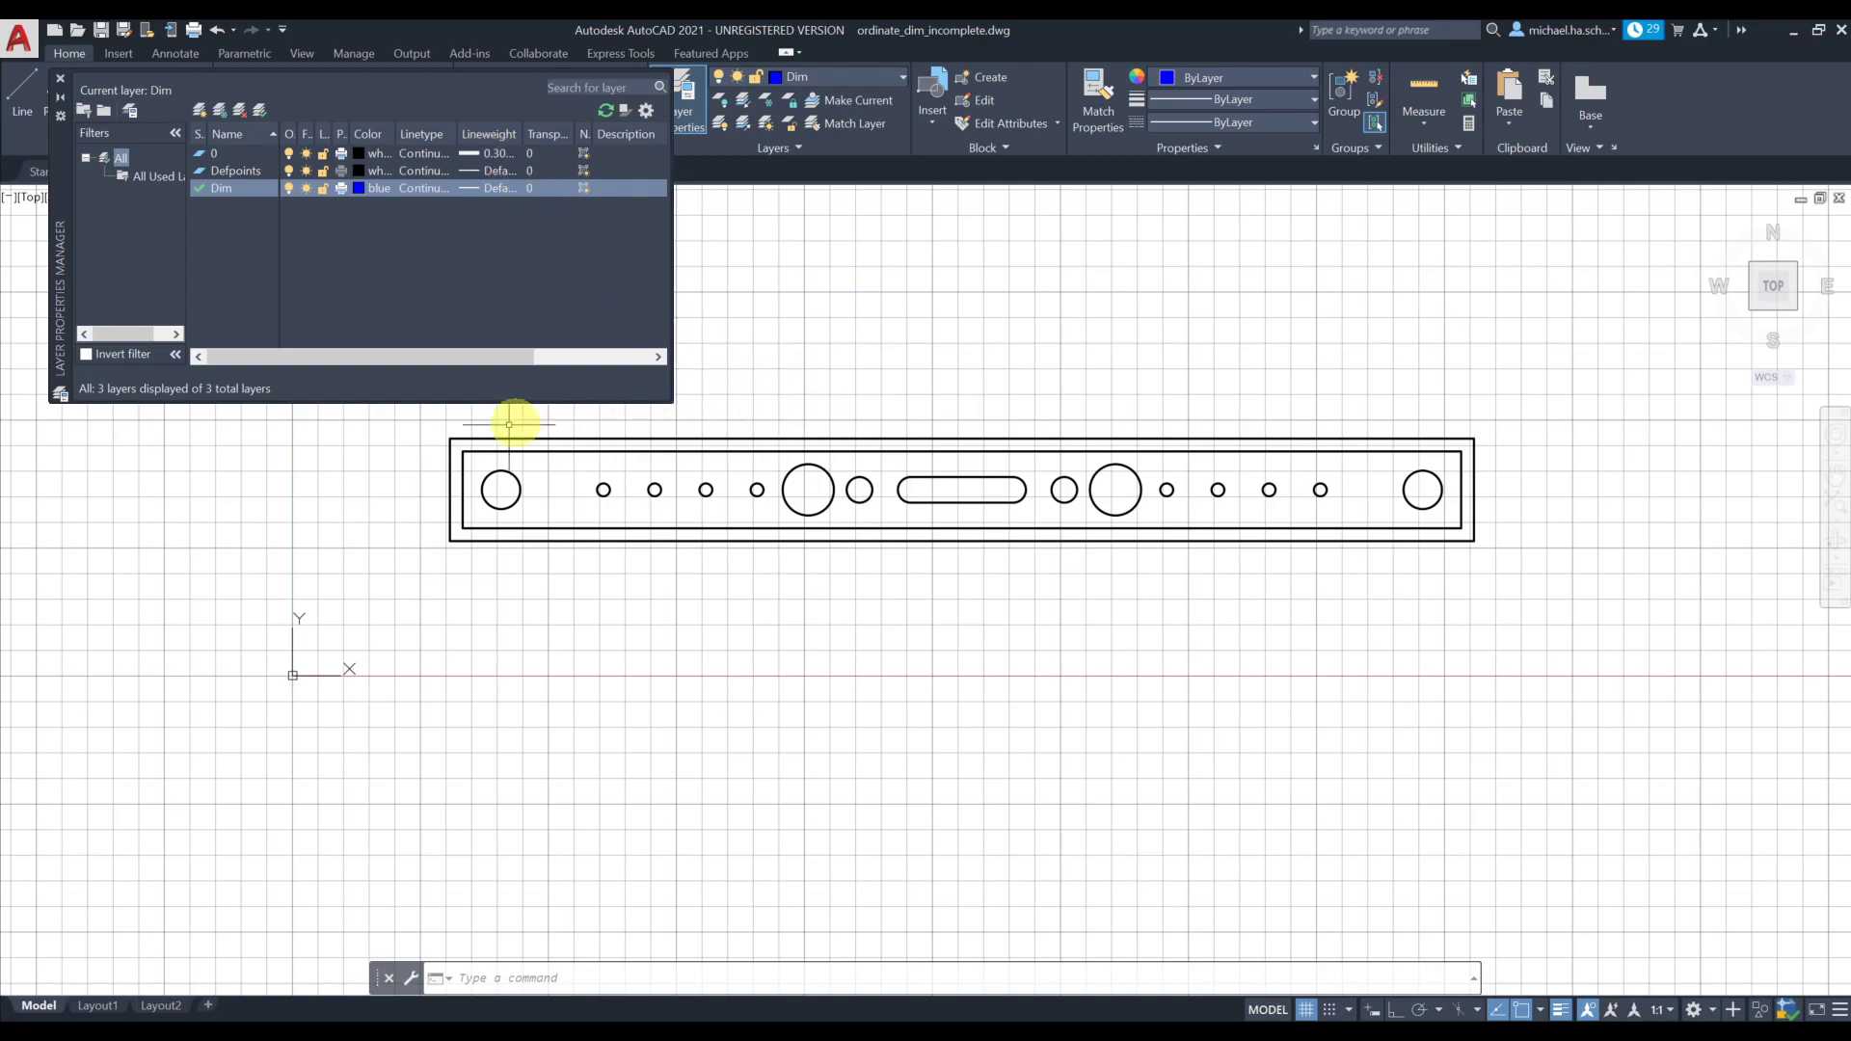
# Step: Window-select the plate geometry and confirm it sits on layer 0
pyautogui.press('Escape')
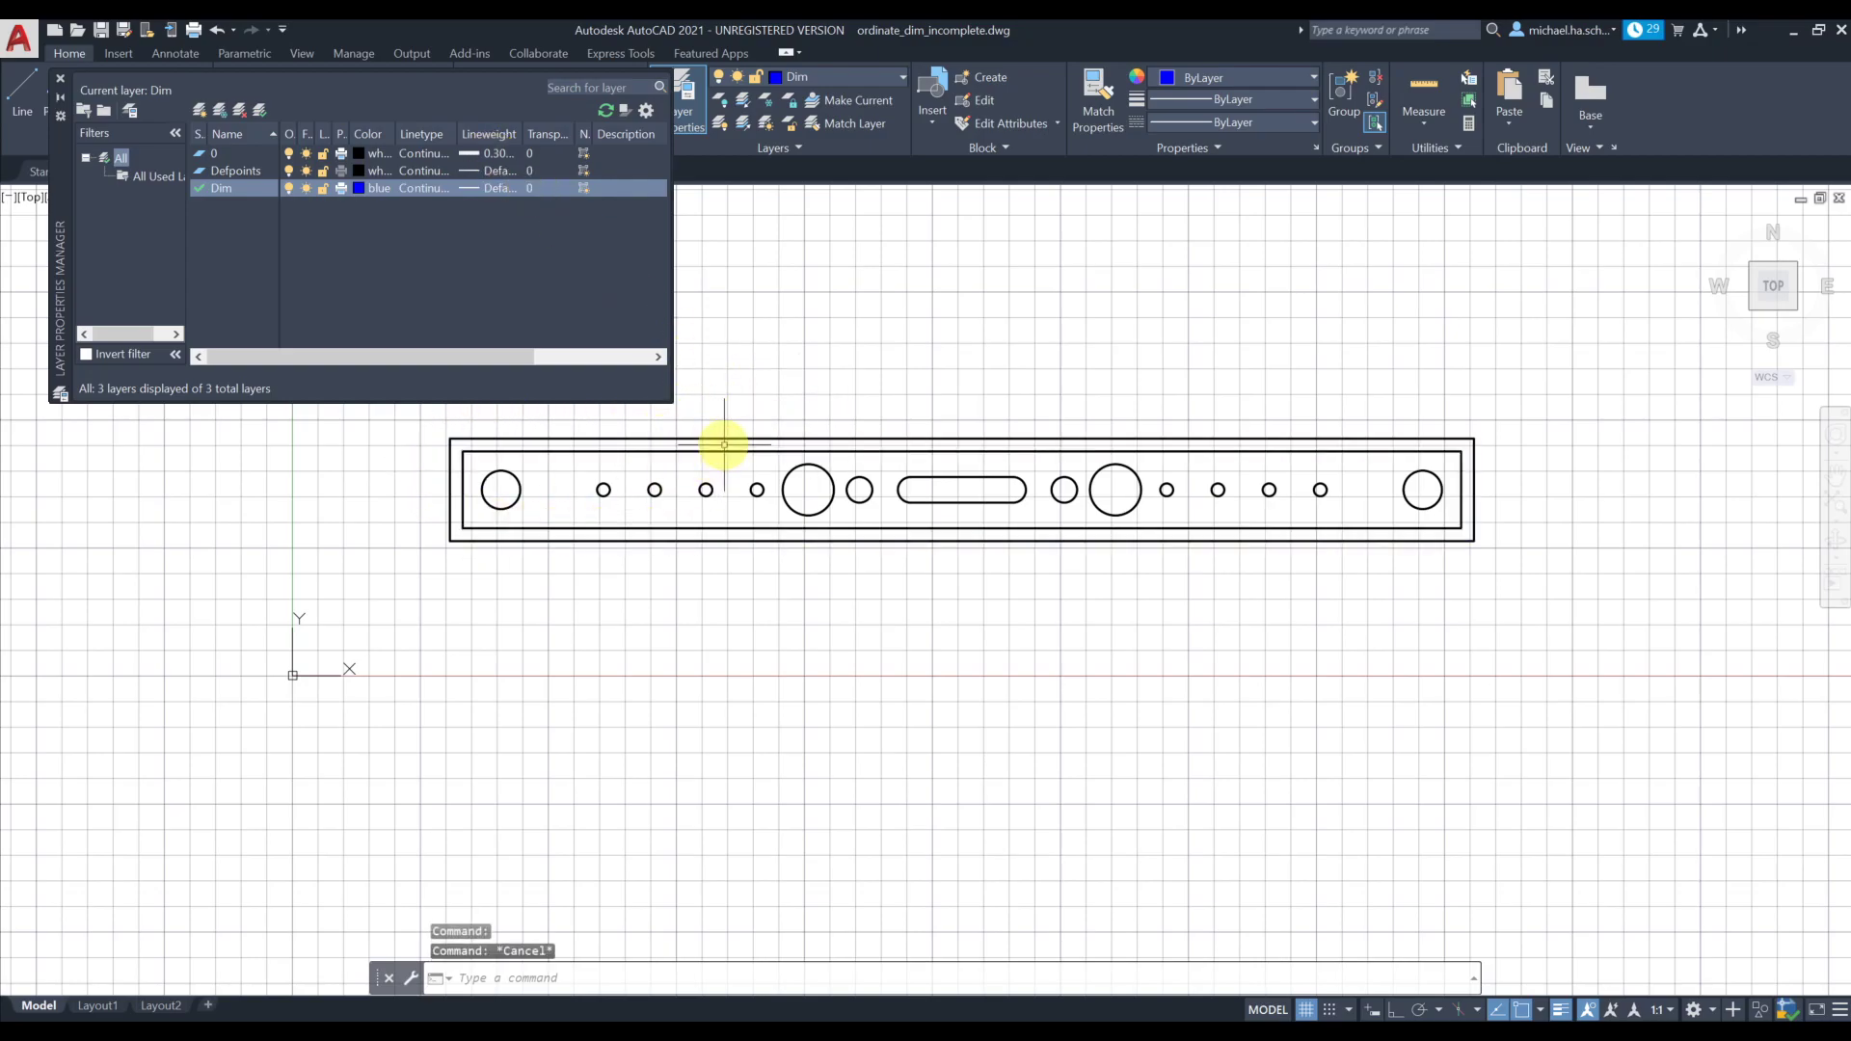
pyautogui.click(425, 423)
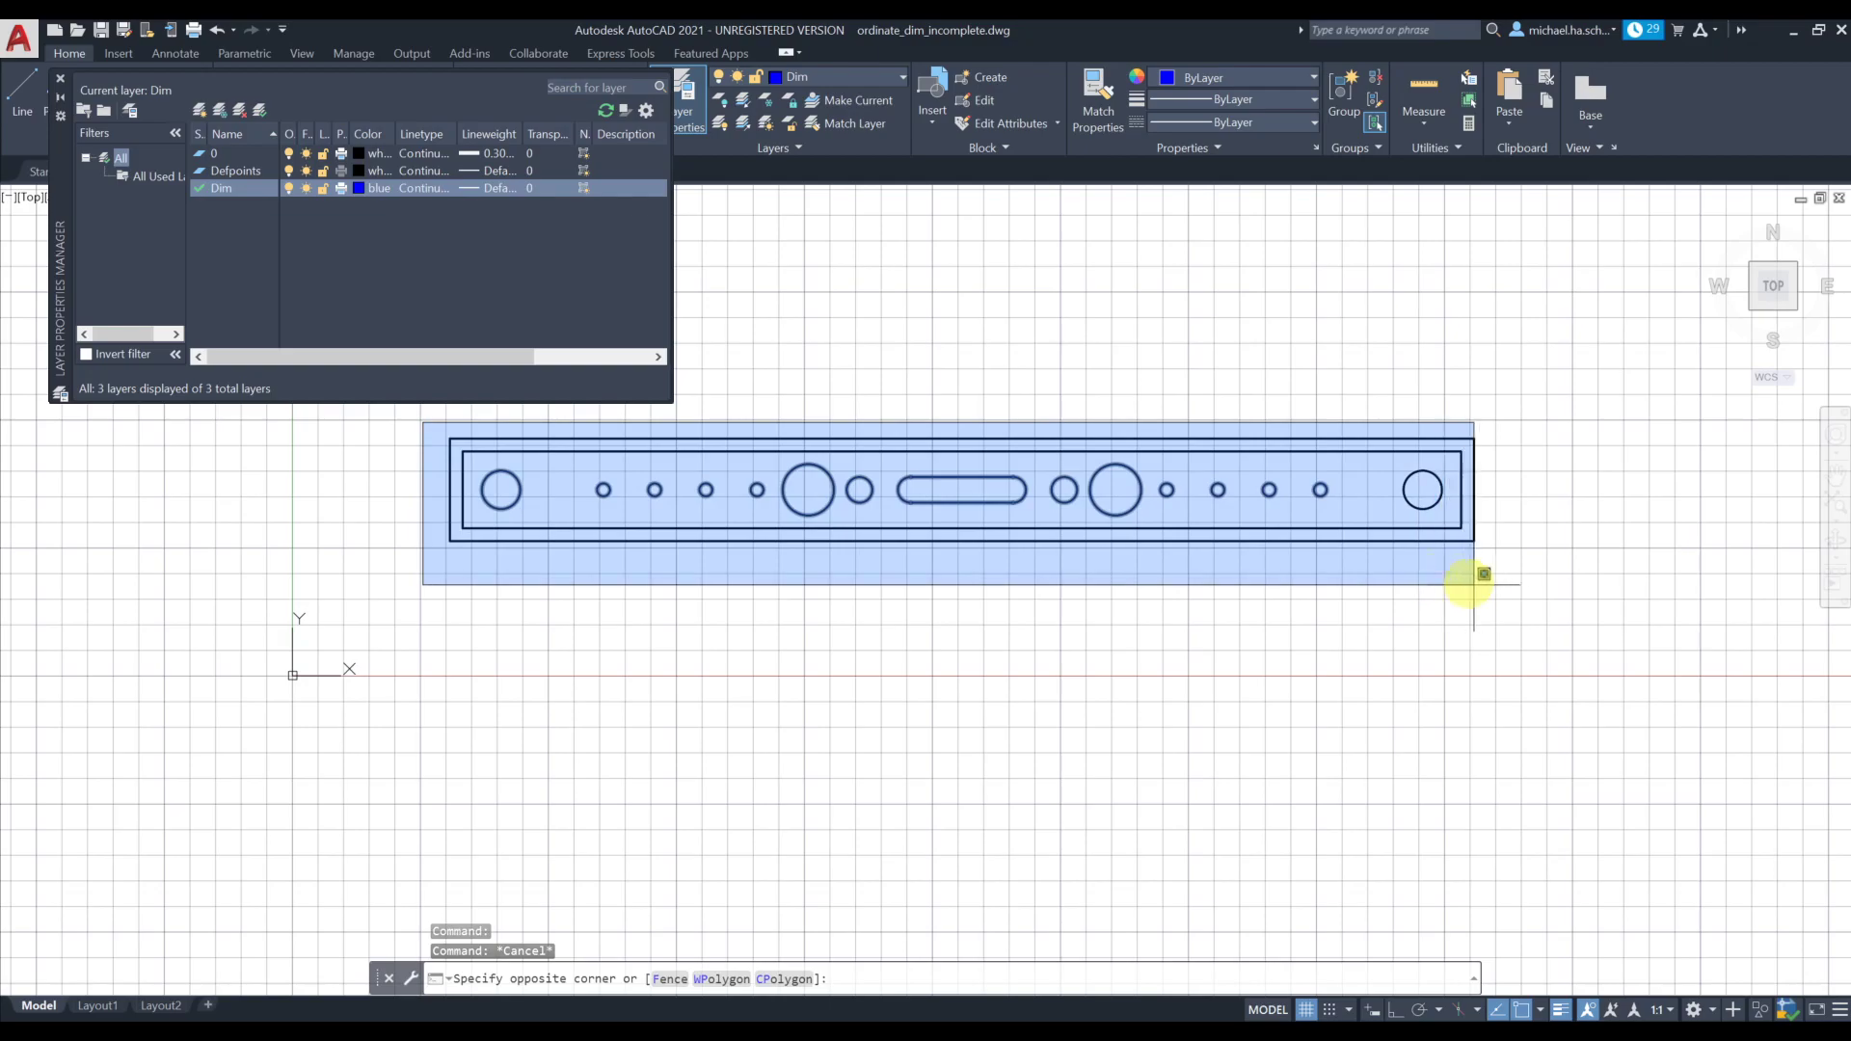
pyautogui.click(1507, 578)
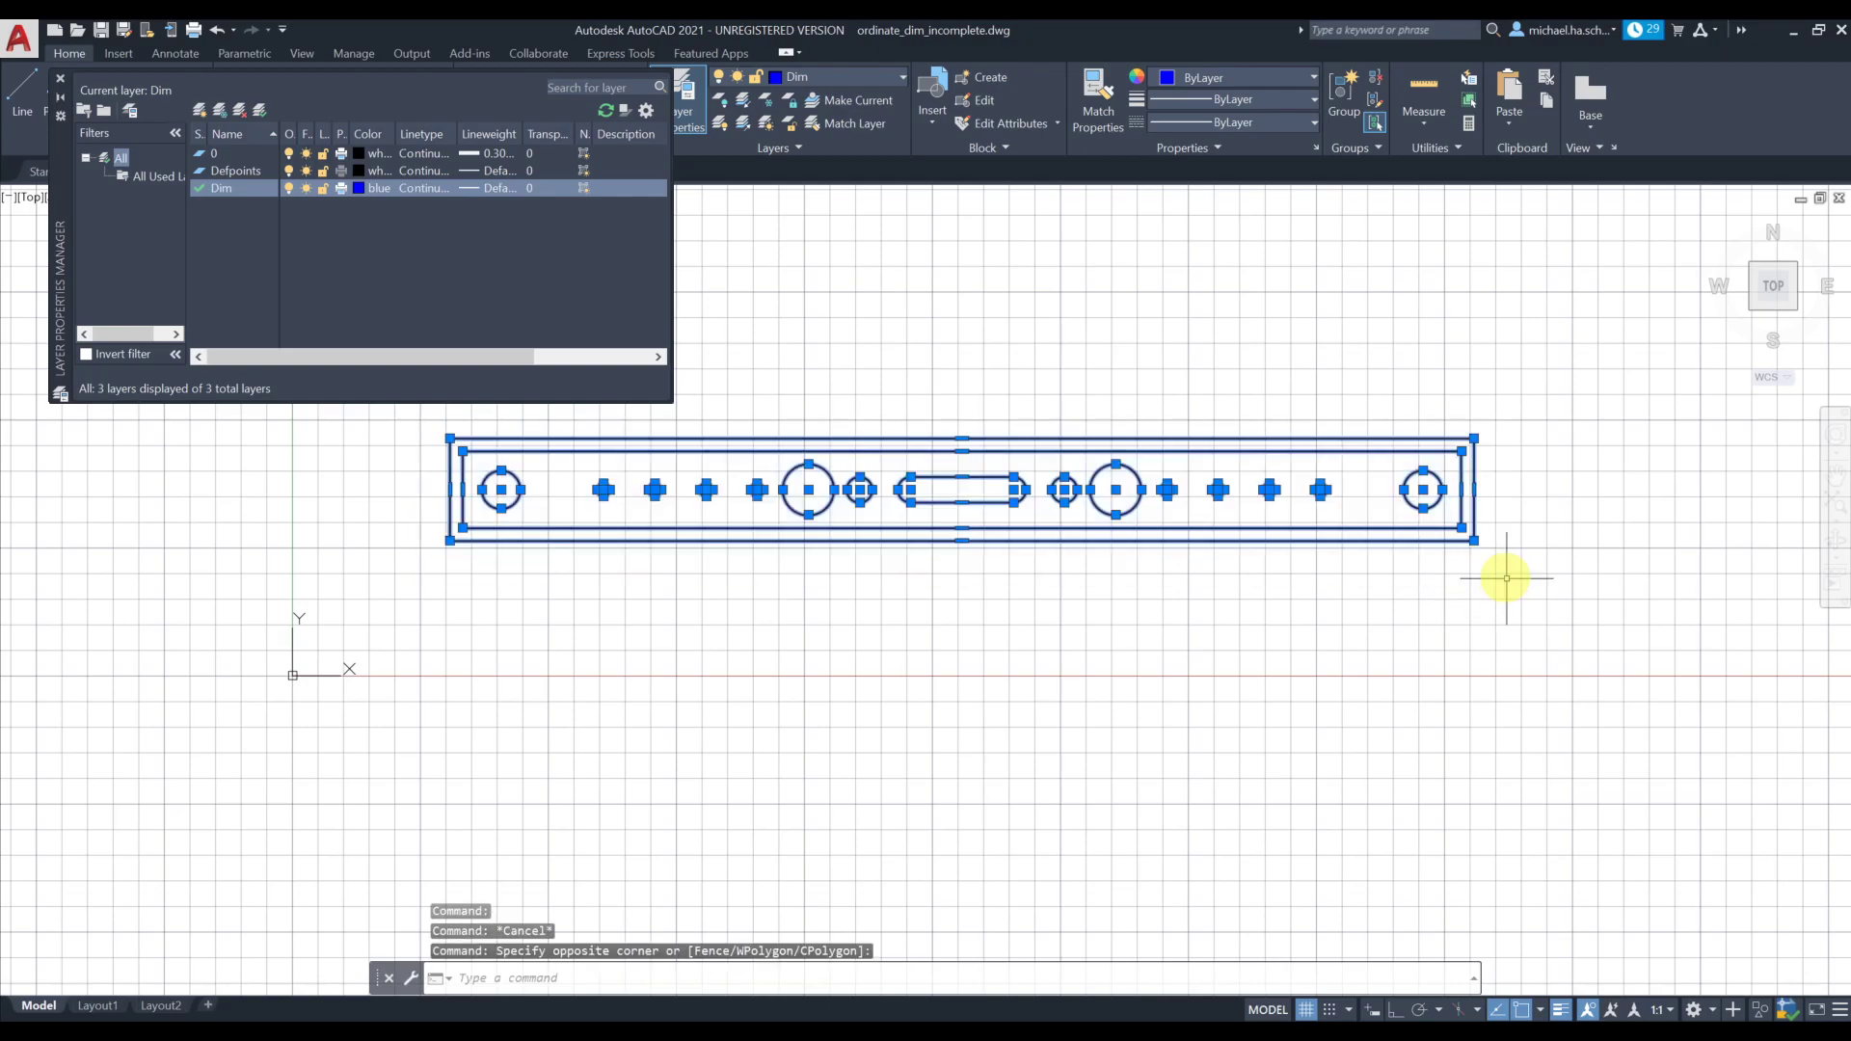
pyautogui.click(835, 87)
pyautogui.click(827, 77)
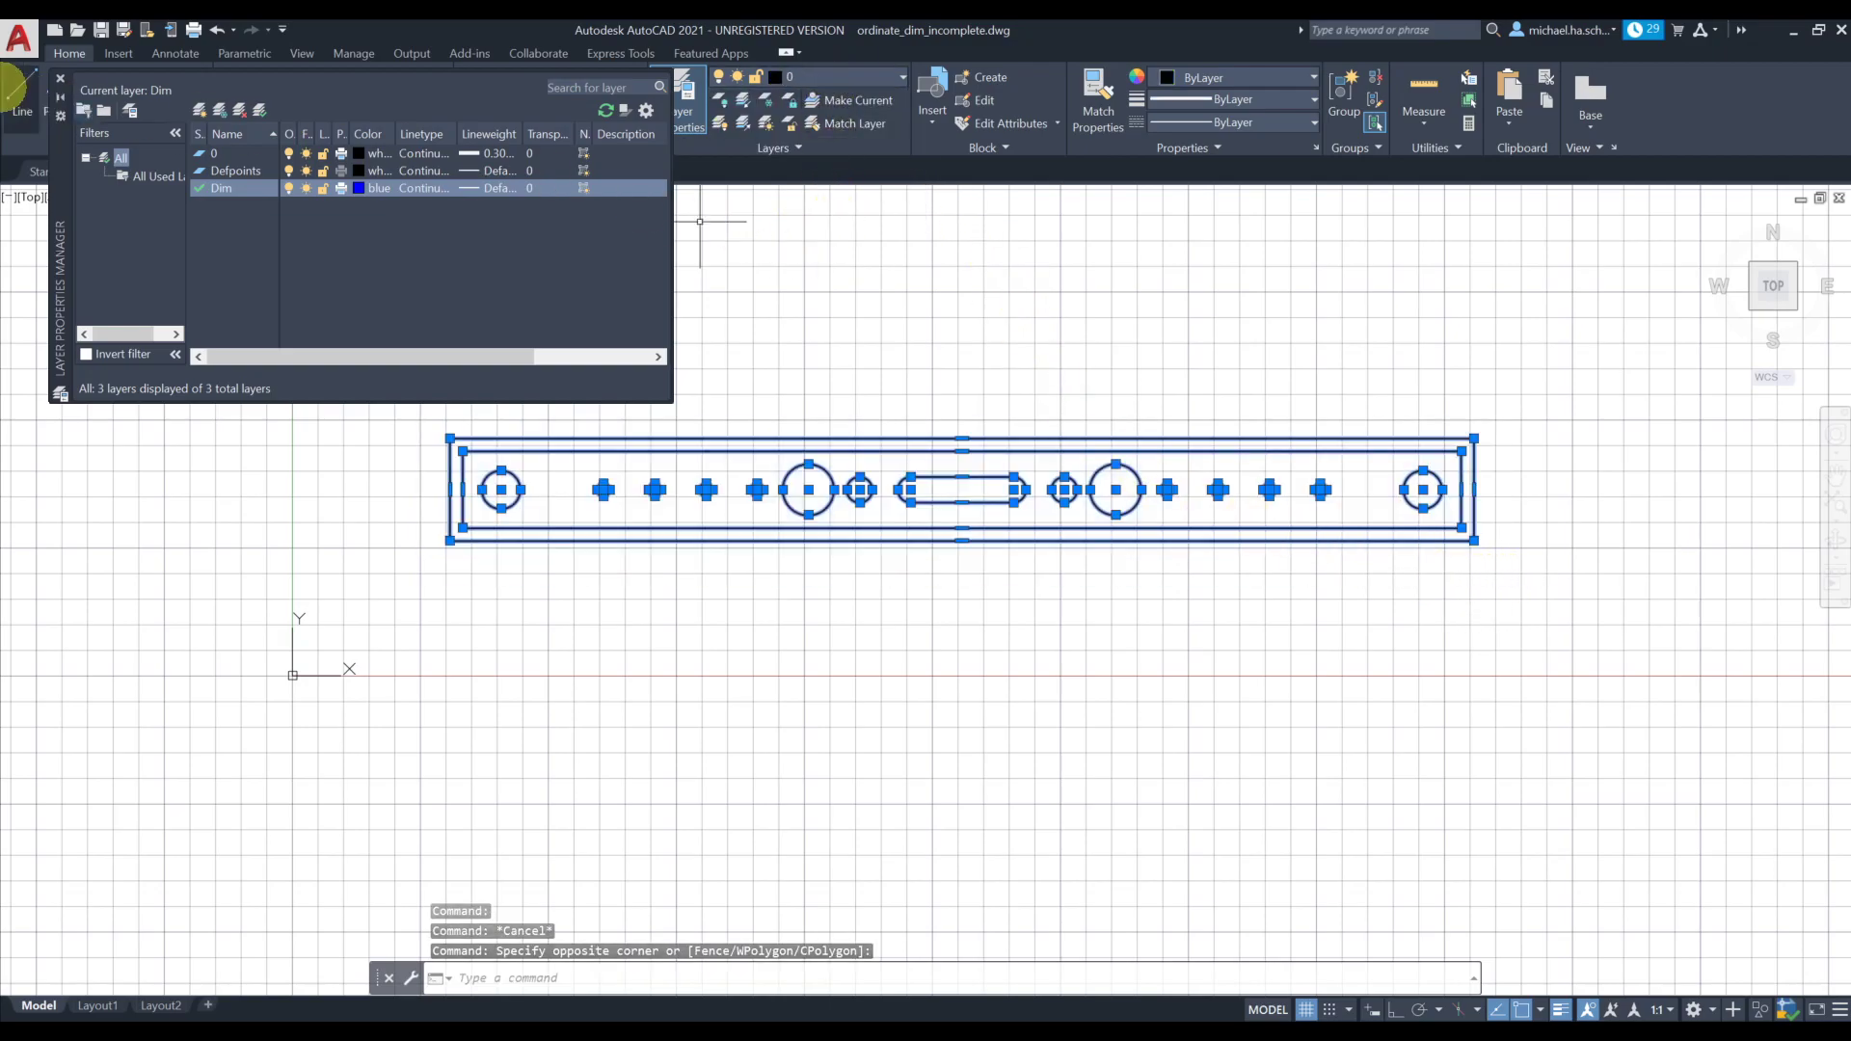
# Step: Close the Layer Properties Manager, clear the selection, and keep Dim as the current layer
pyautogui.click(60, 78)
pyautogui.press('Escape')
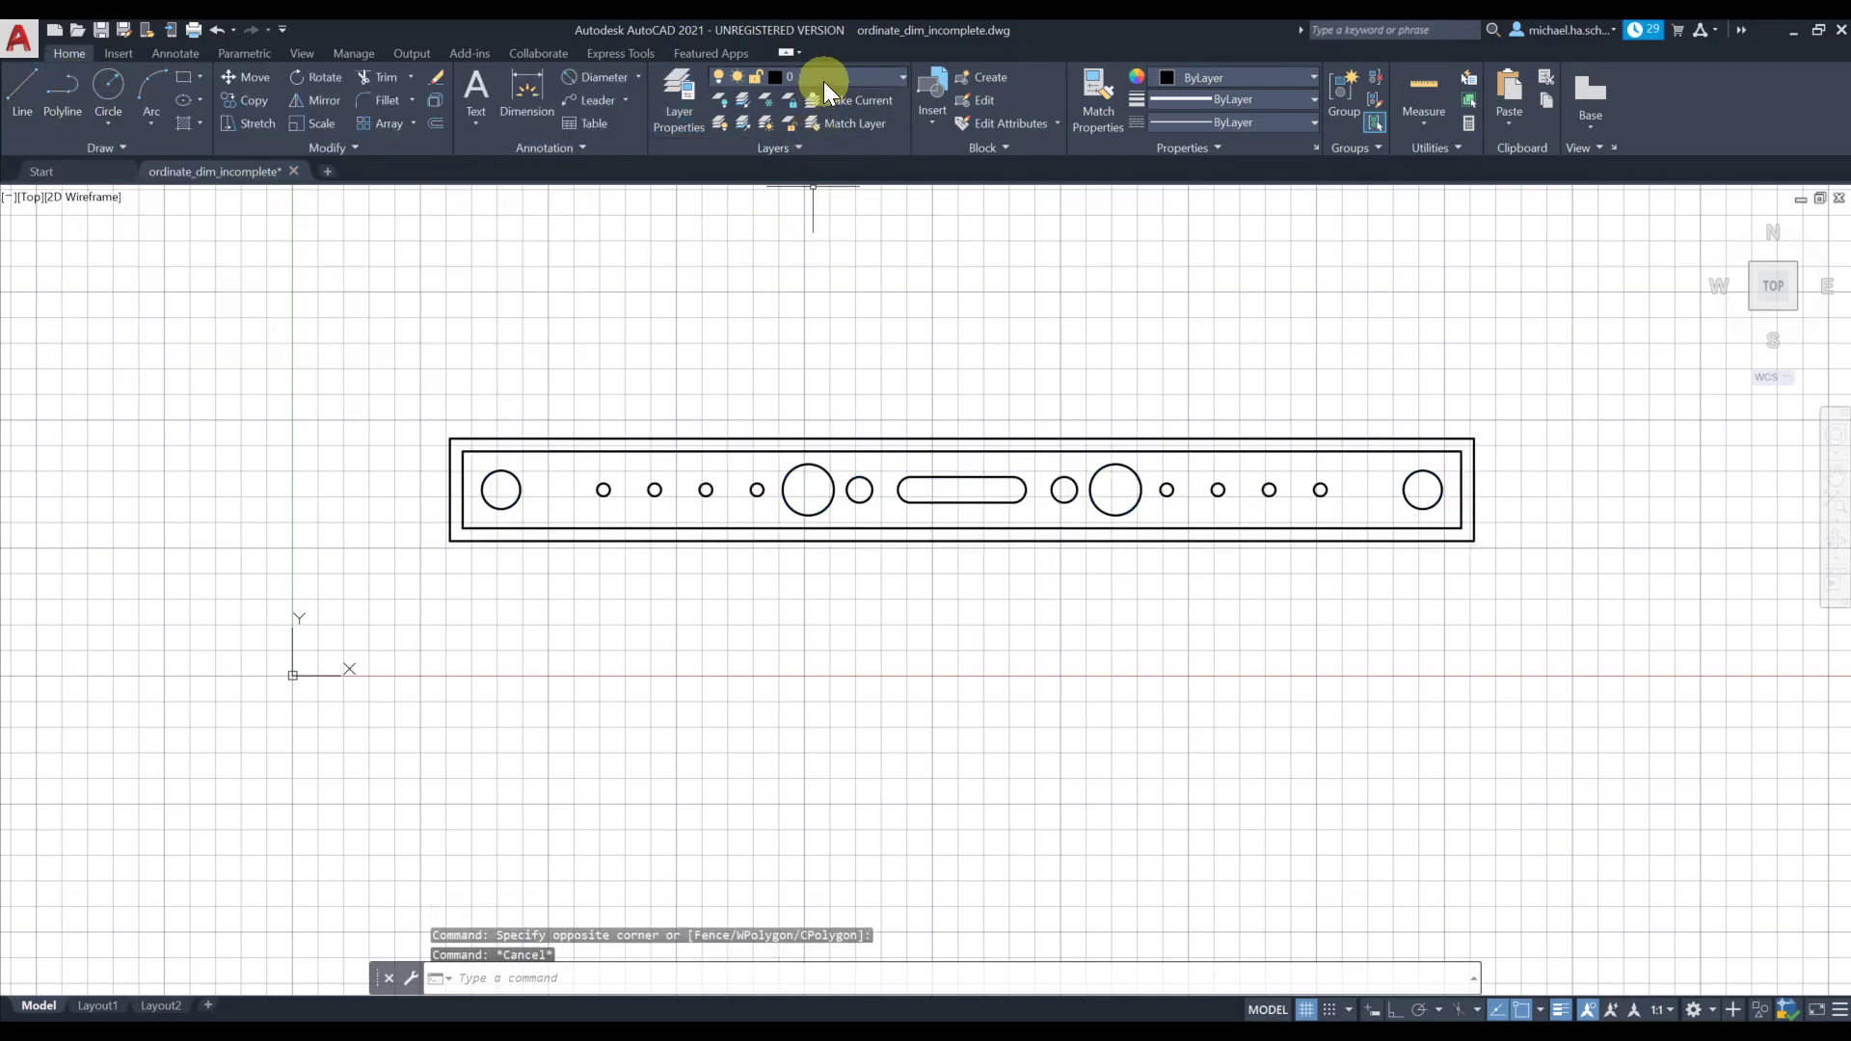
pyautogui.click(823, 77)
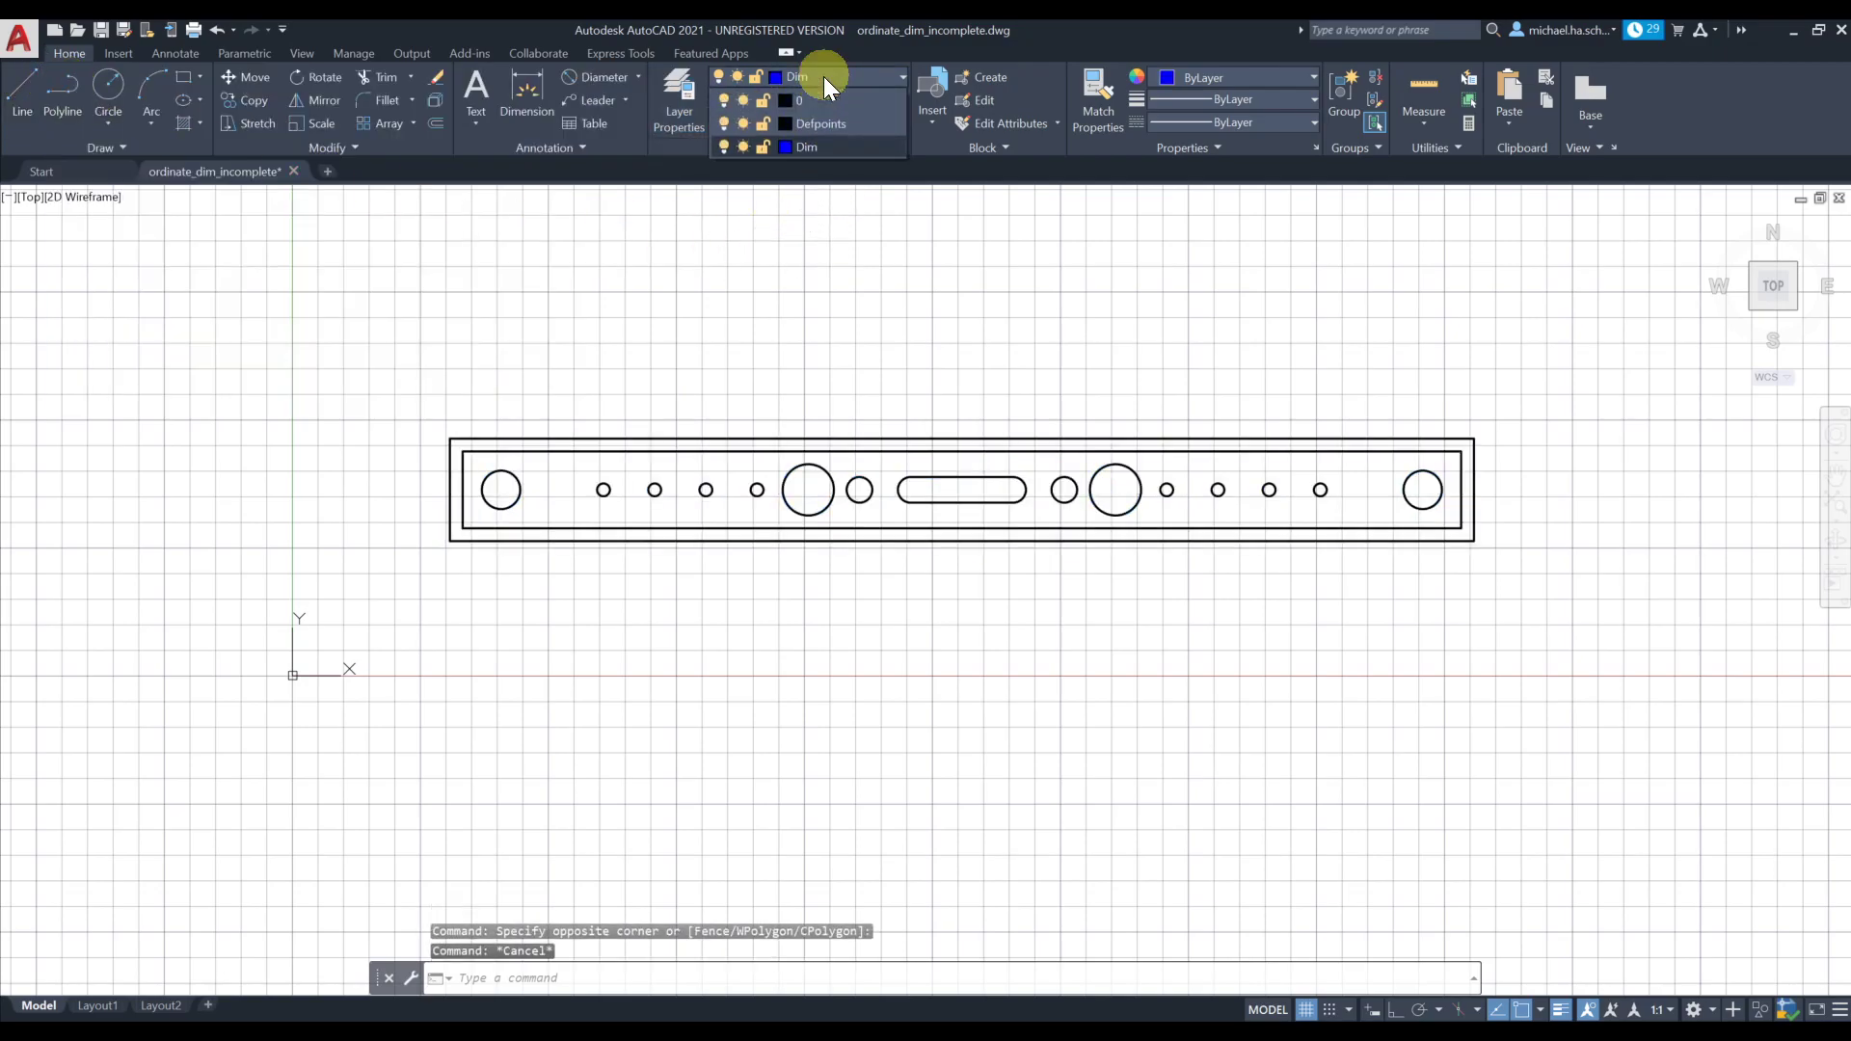
pyautogui.click(828, 149)
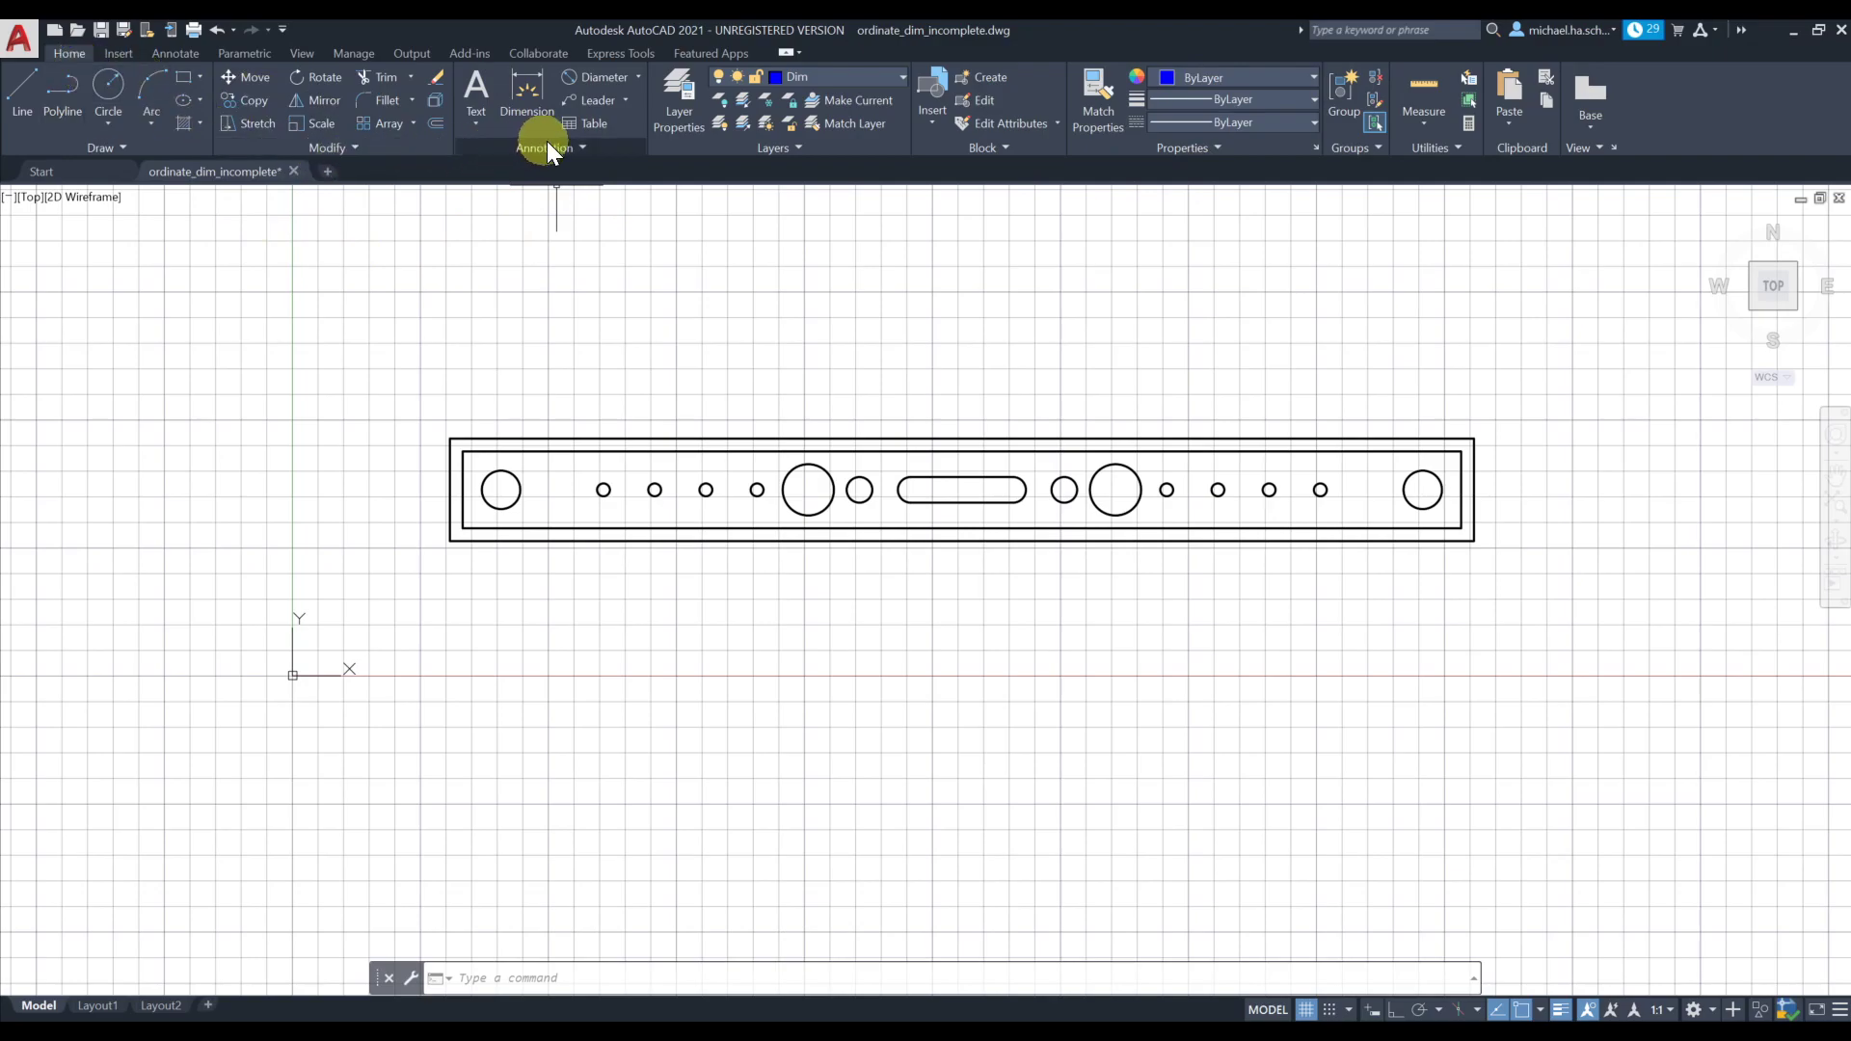
# Step: Place a trial ordinate dimension reading 3.08 at the plate's lower-left corner
pyautogui.click(640, 77)
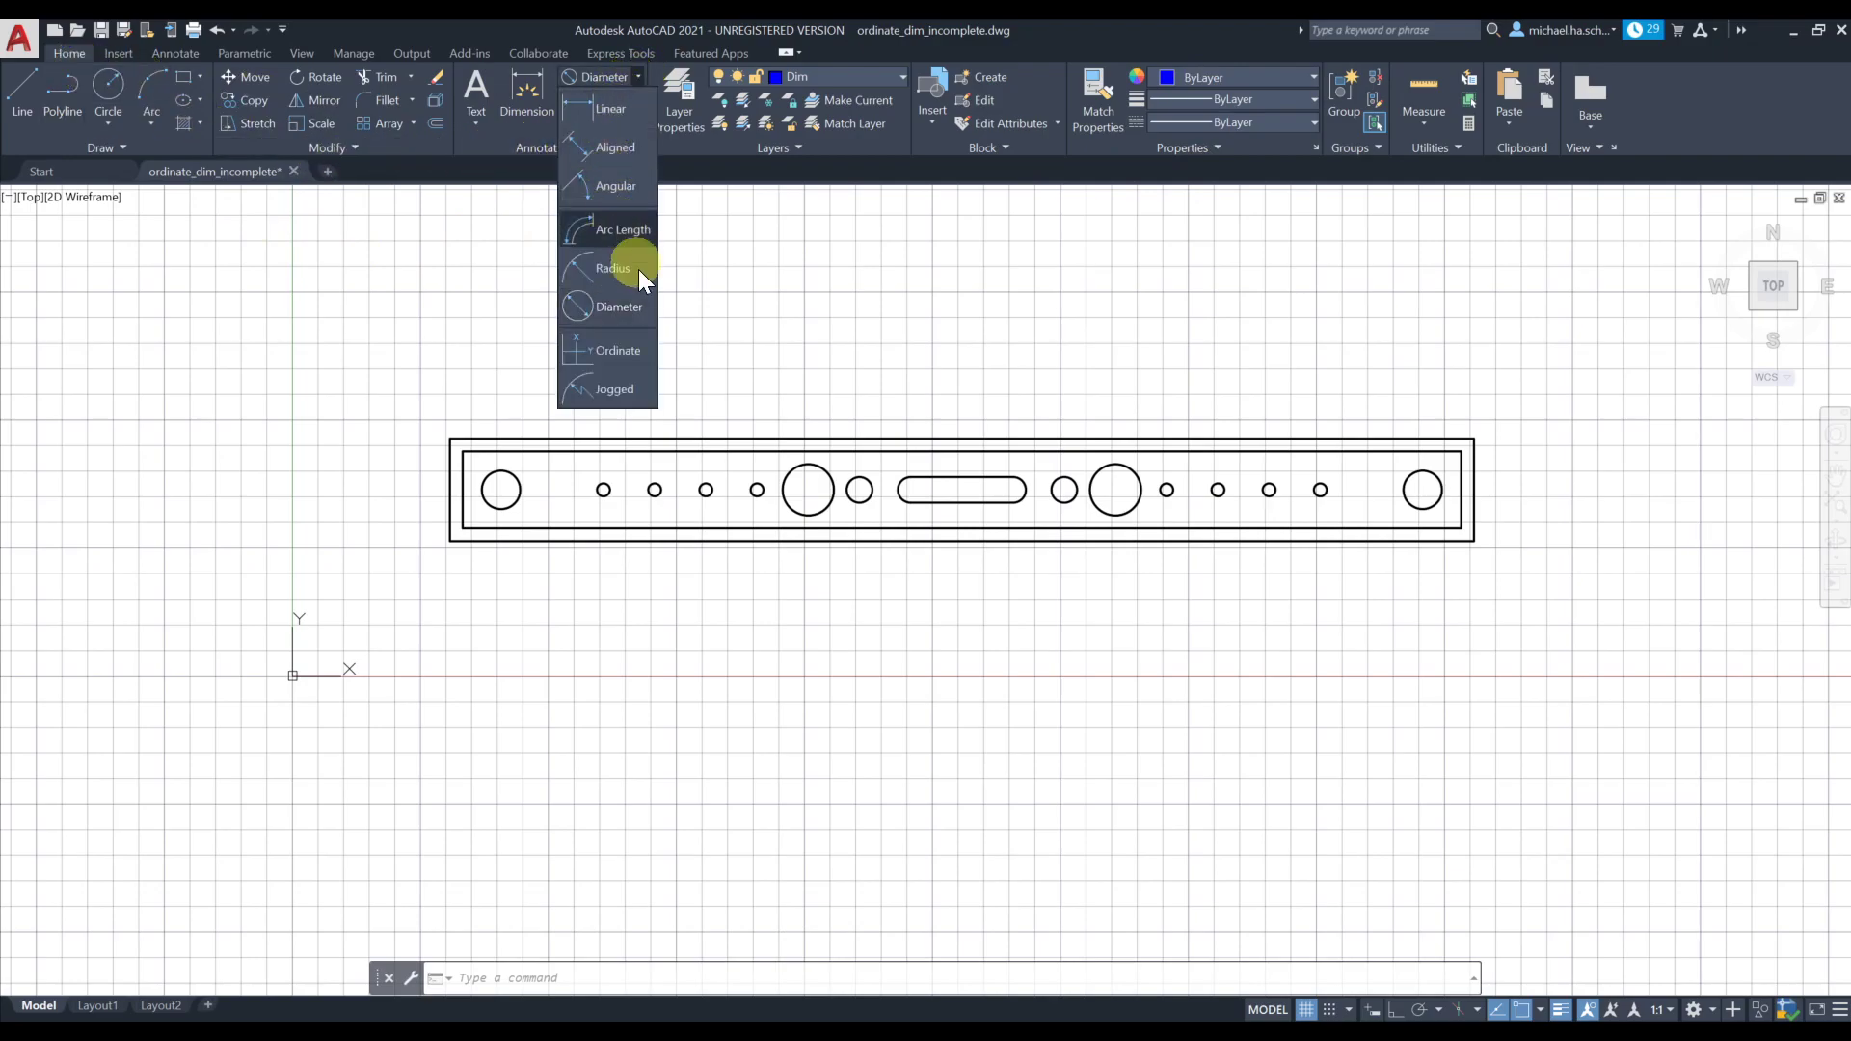
pyautogui.click(623, 354)
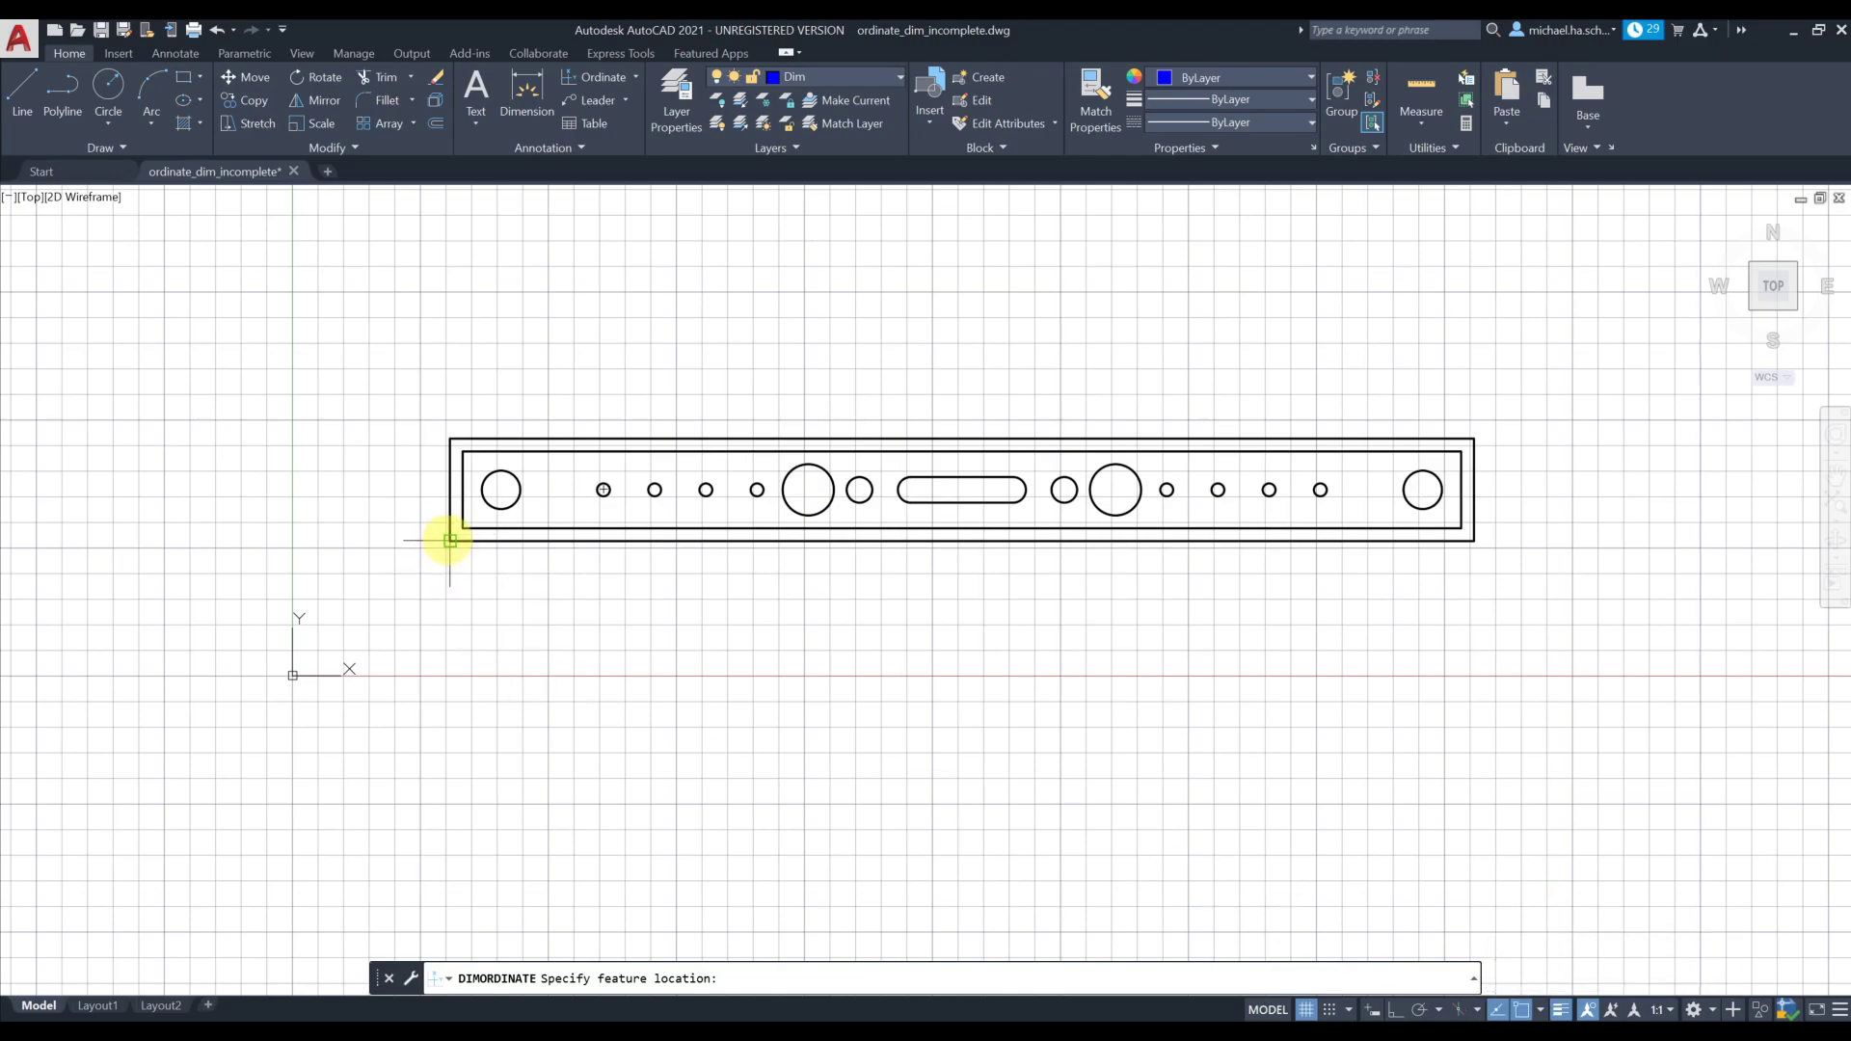
pyautogui.click(449, 541)
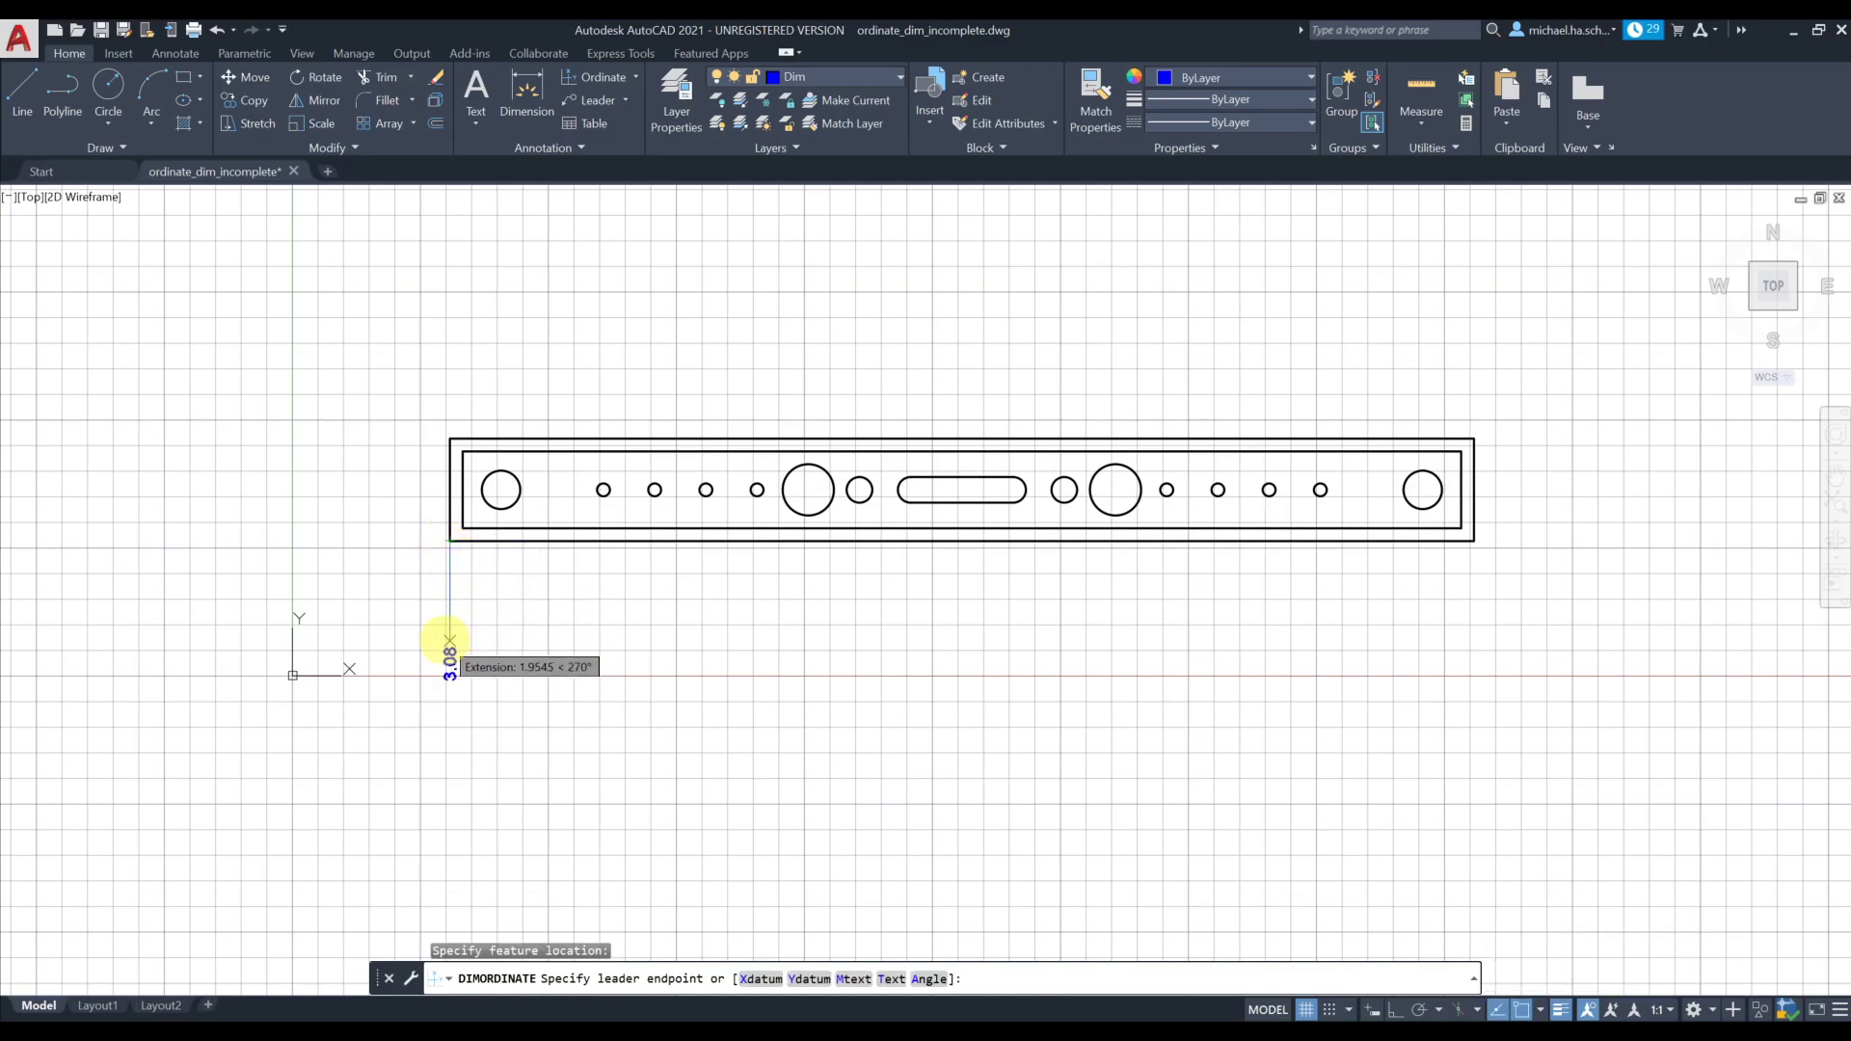
pyautogui.click(450, 640)
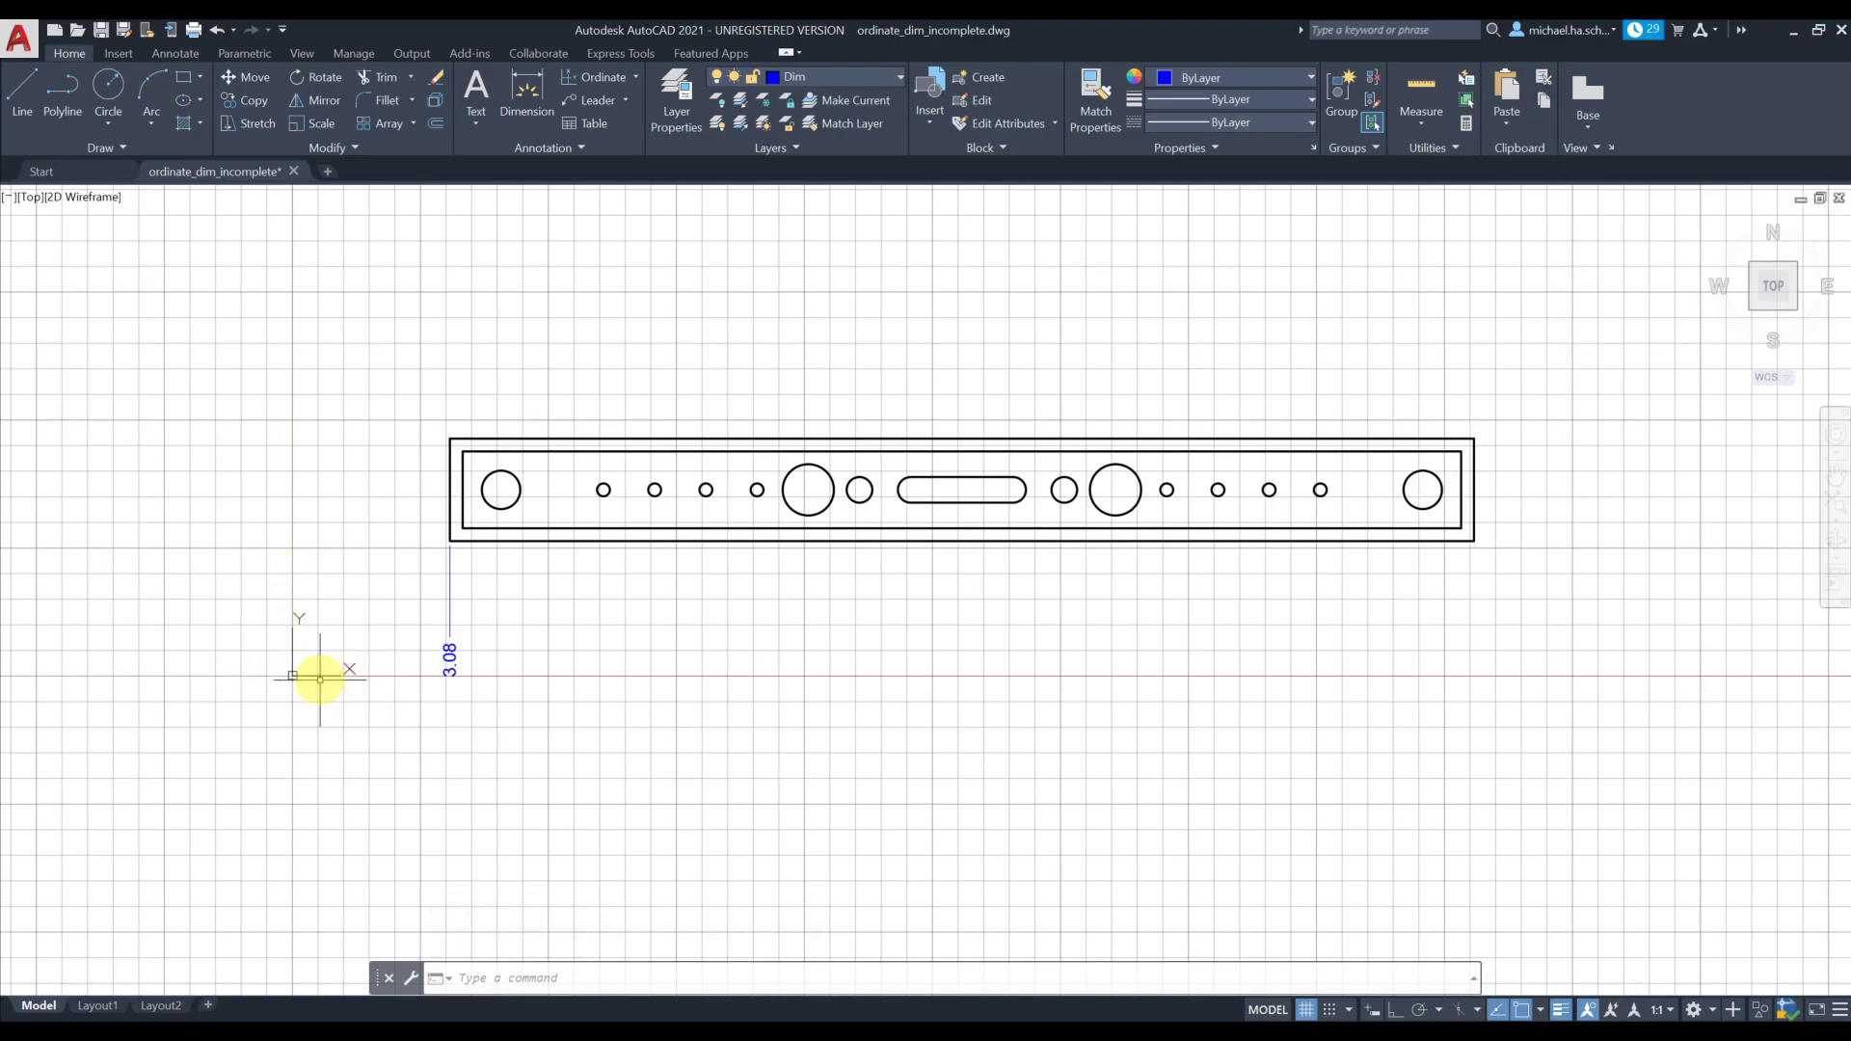
# Step: Select the new 3.08 ordinate dimension
pyautogui.click(450, 490)
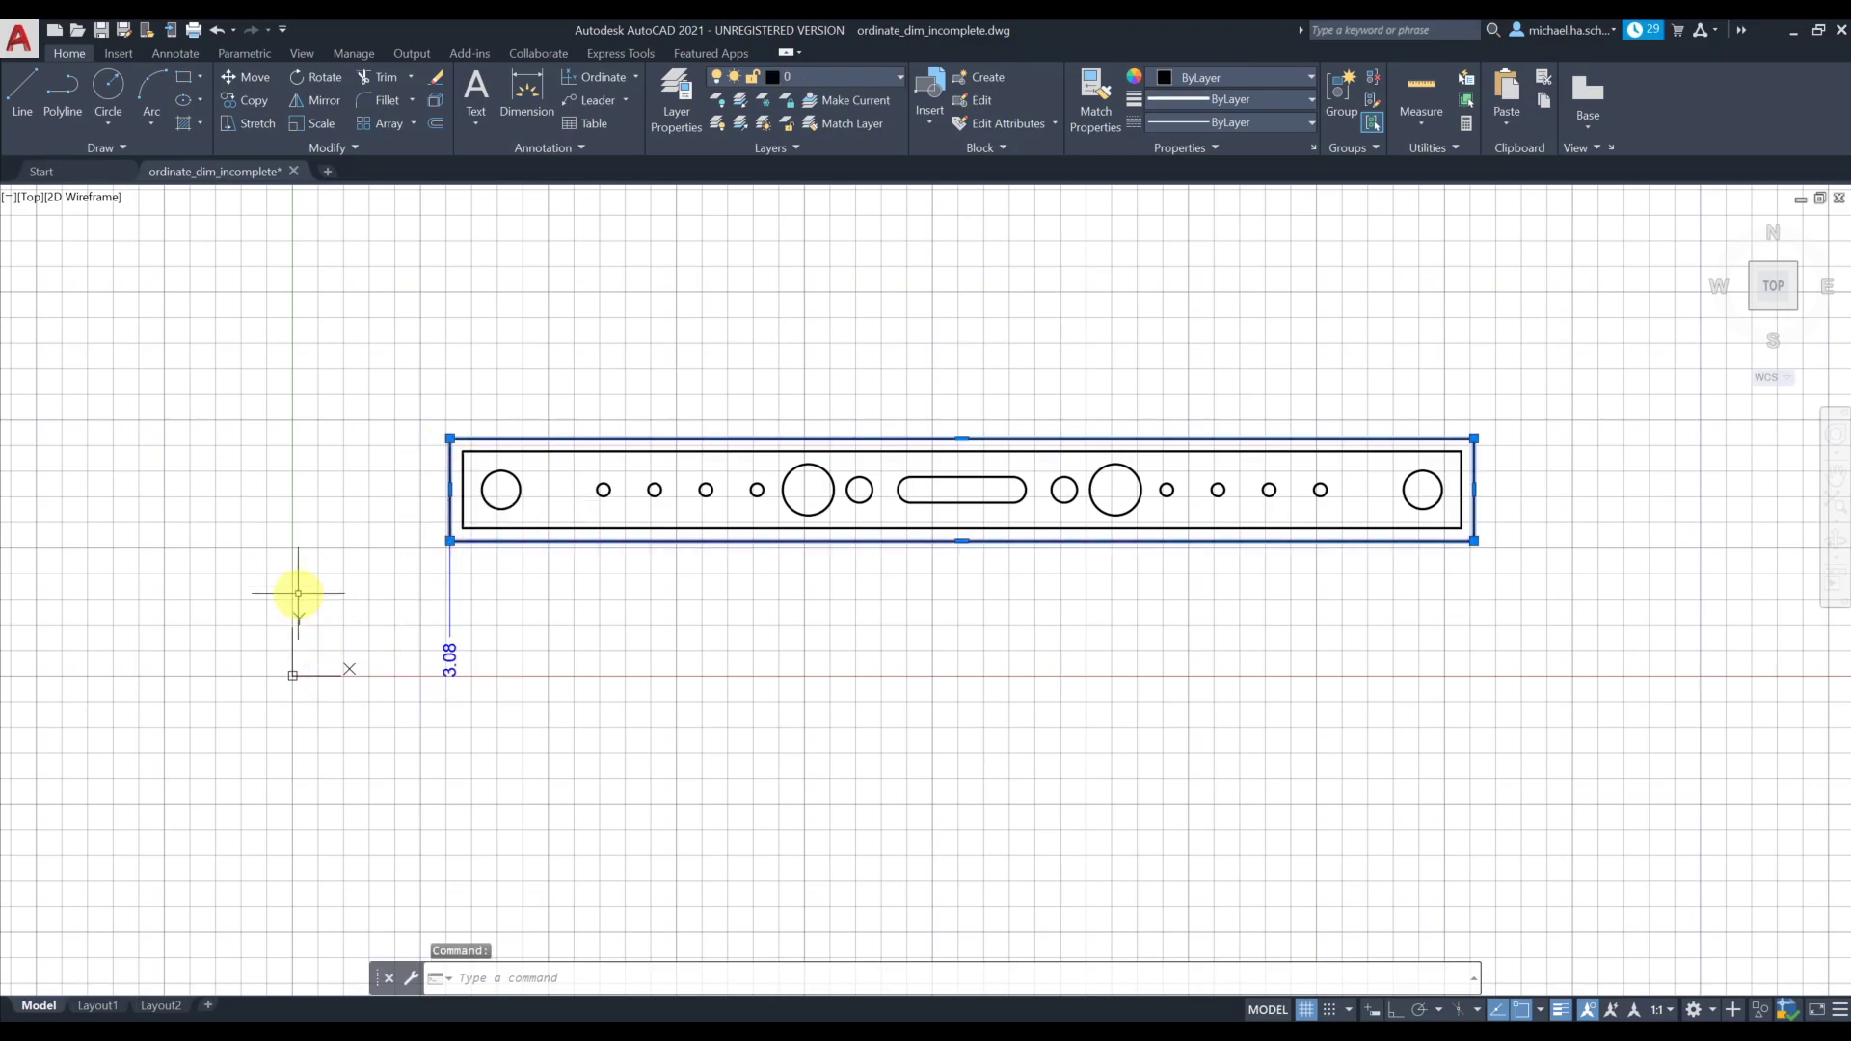
pyautogui.press('Escape')
pyautogui.click(478, 635)
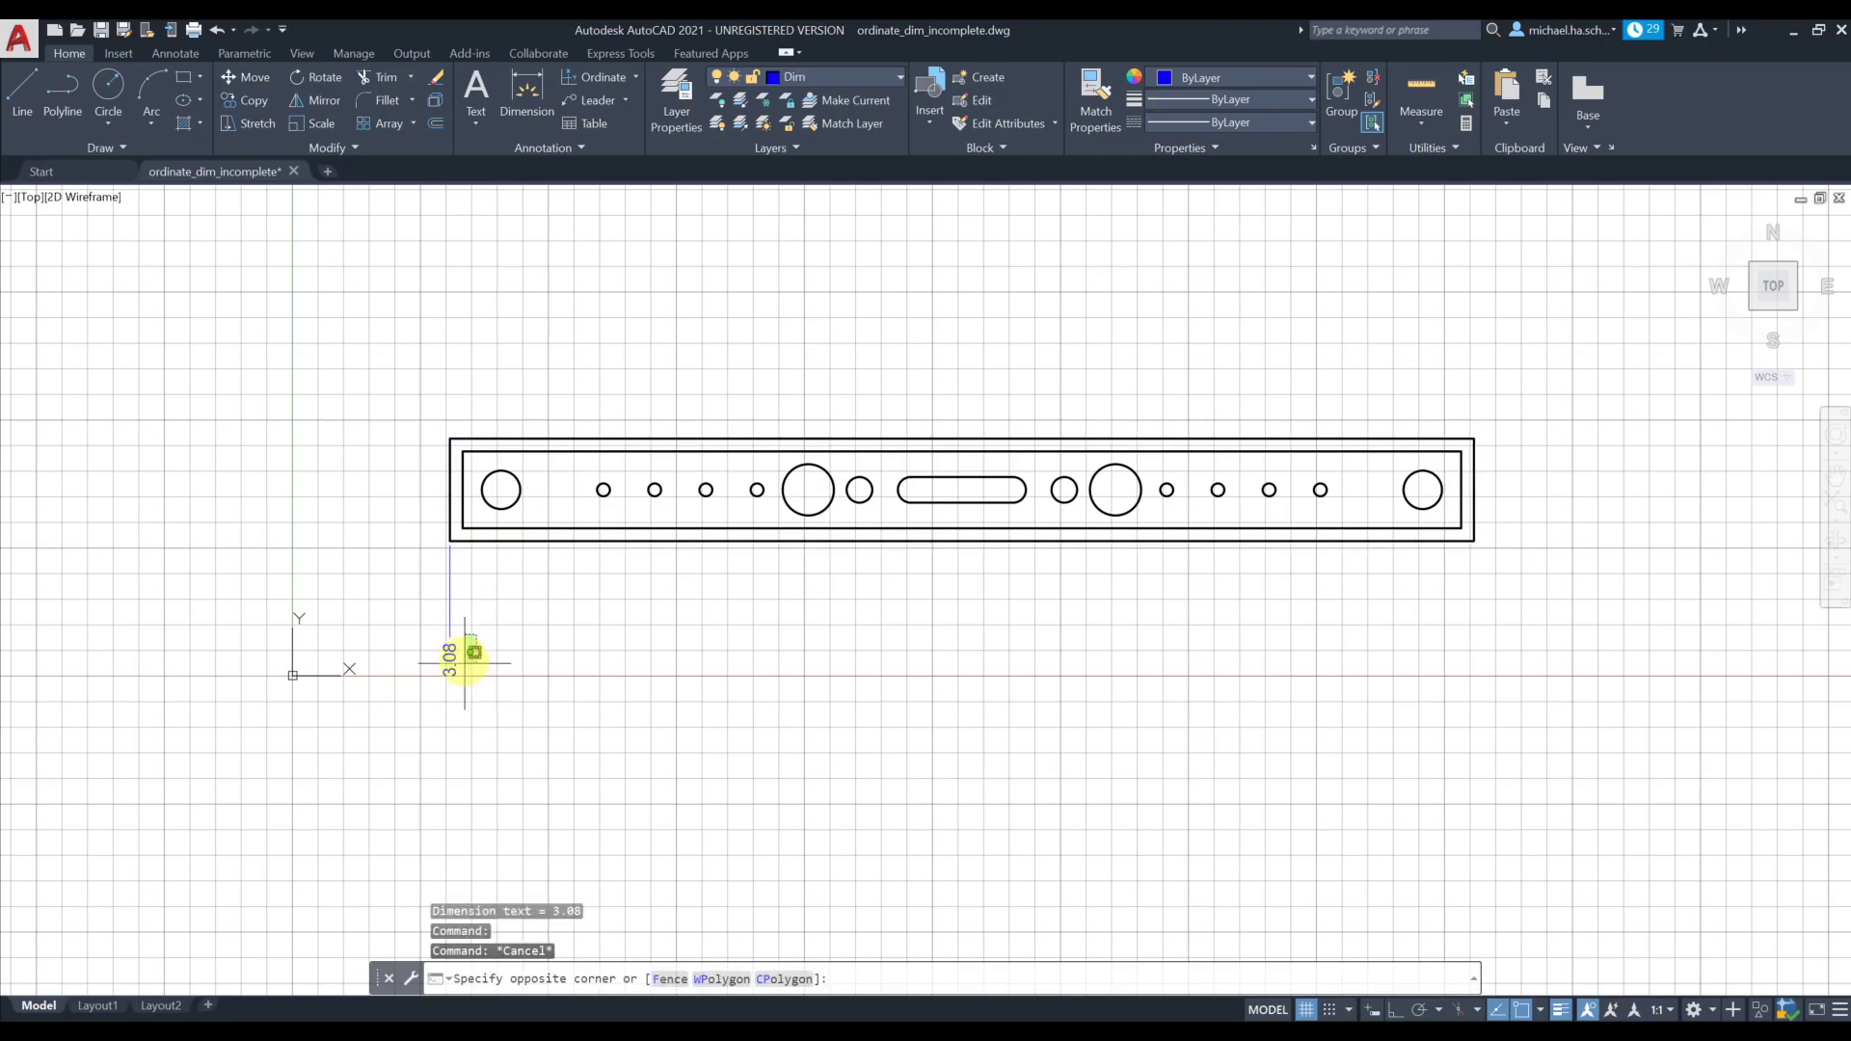
pyautogui.click(418, 694)
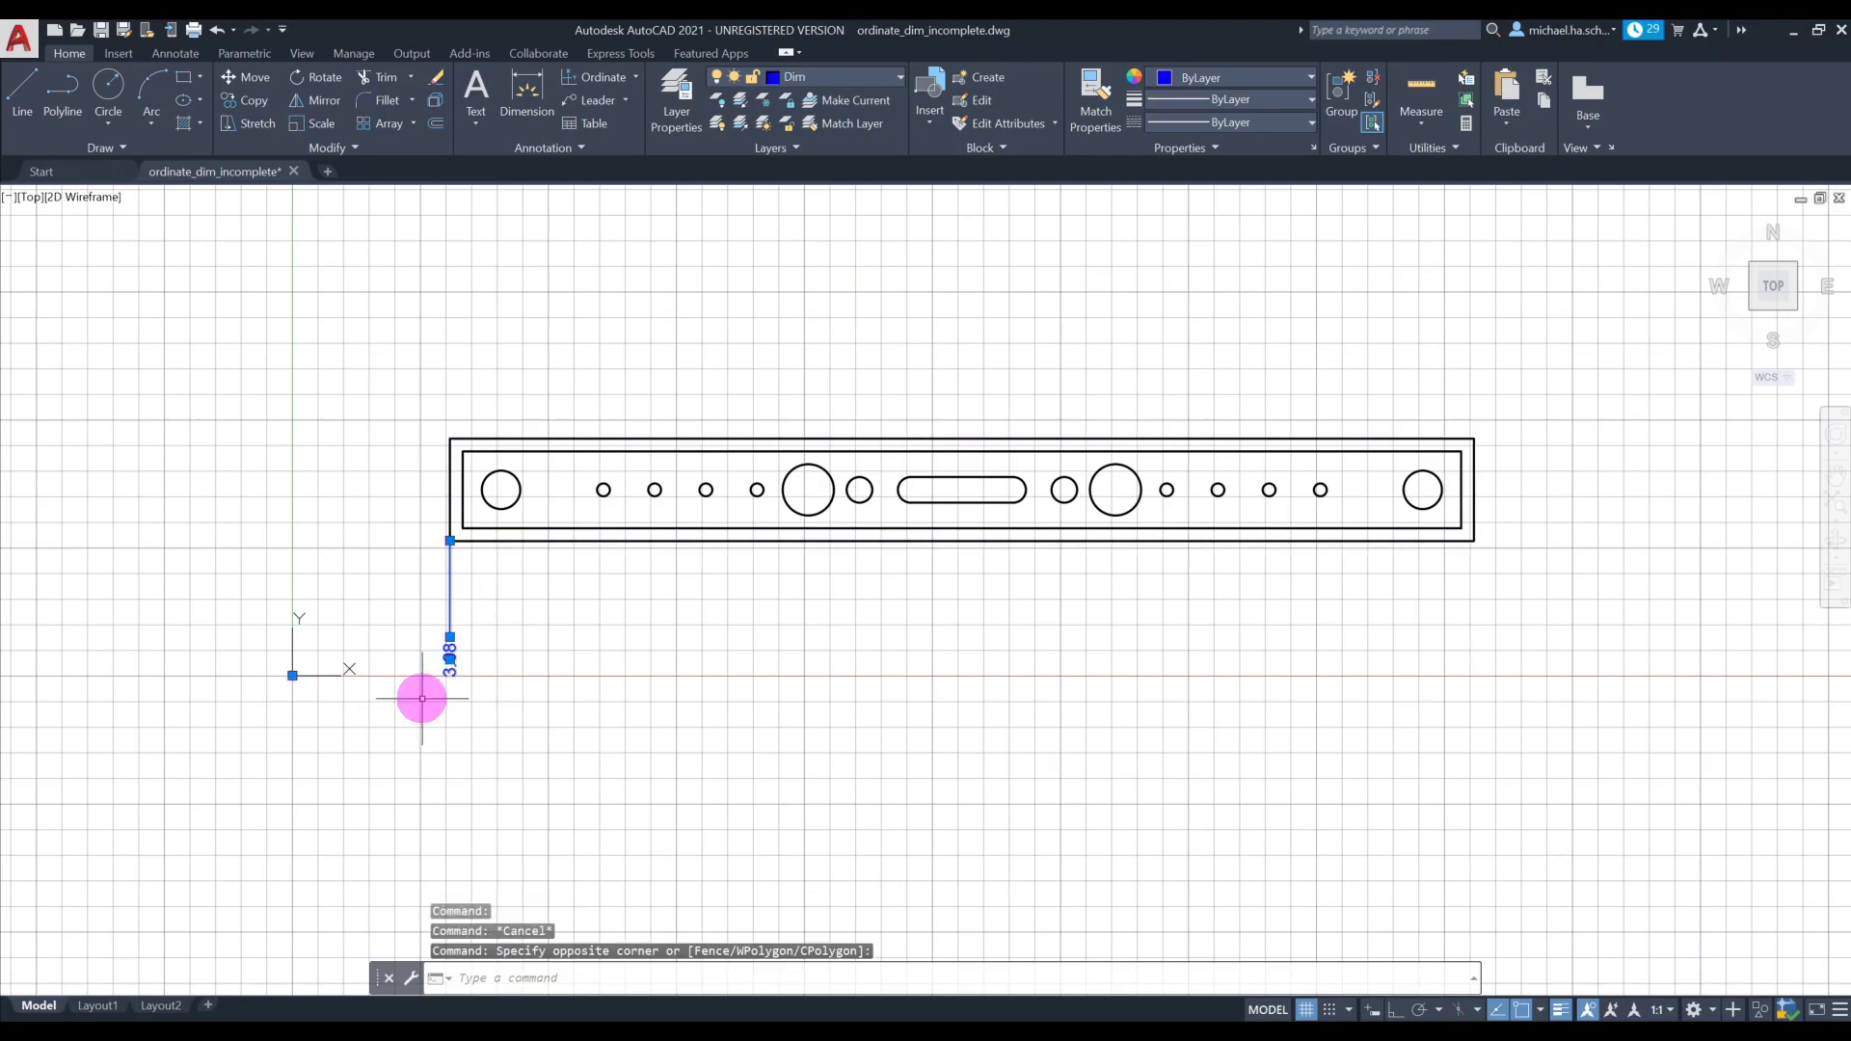
# Step: Erase the trial 3.08 ordinate dimension
pyautogui.click(436, 78)
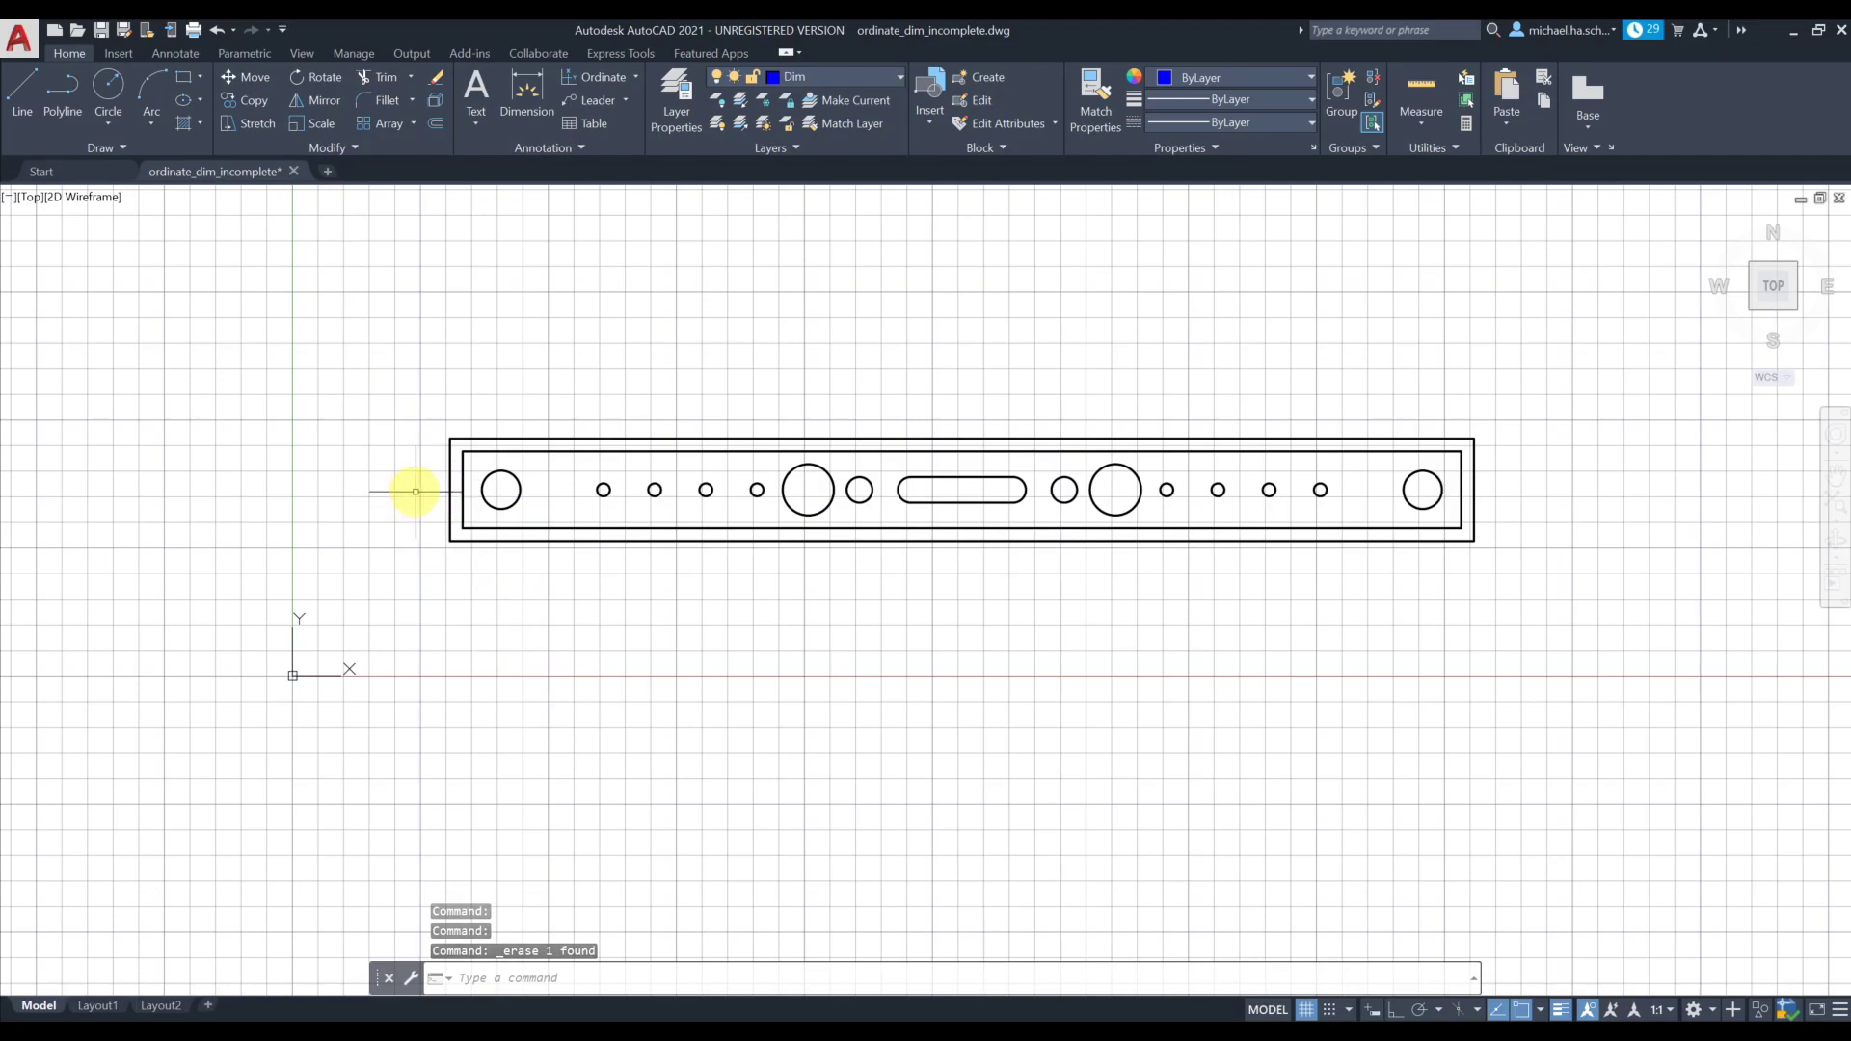
pyautogui.write('ucs')
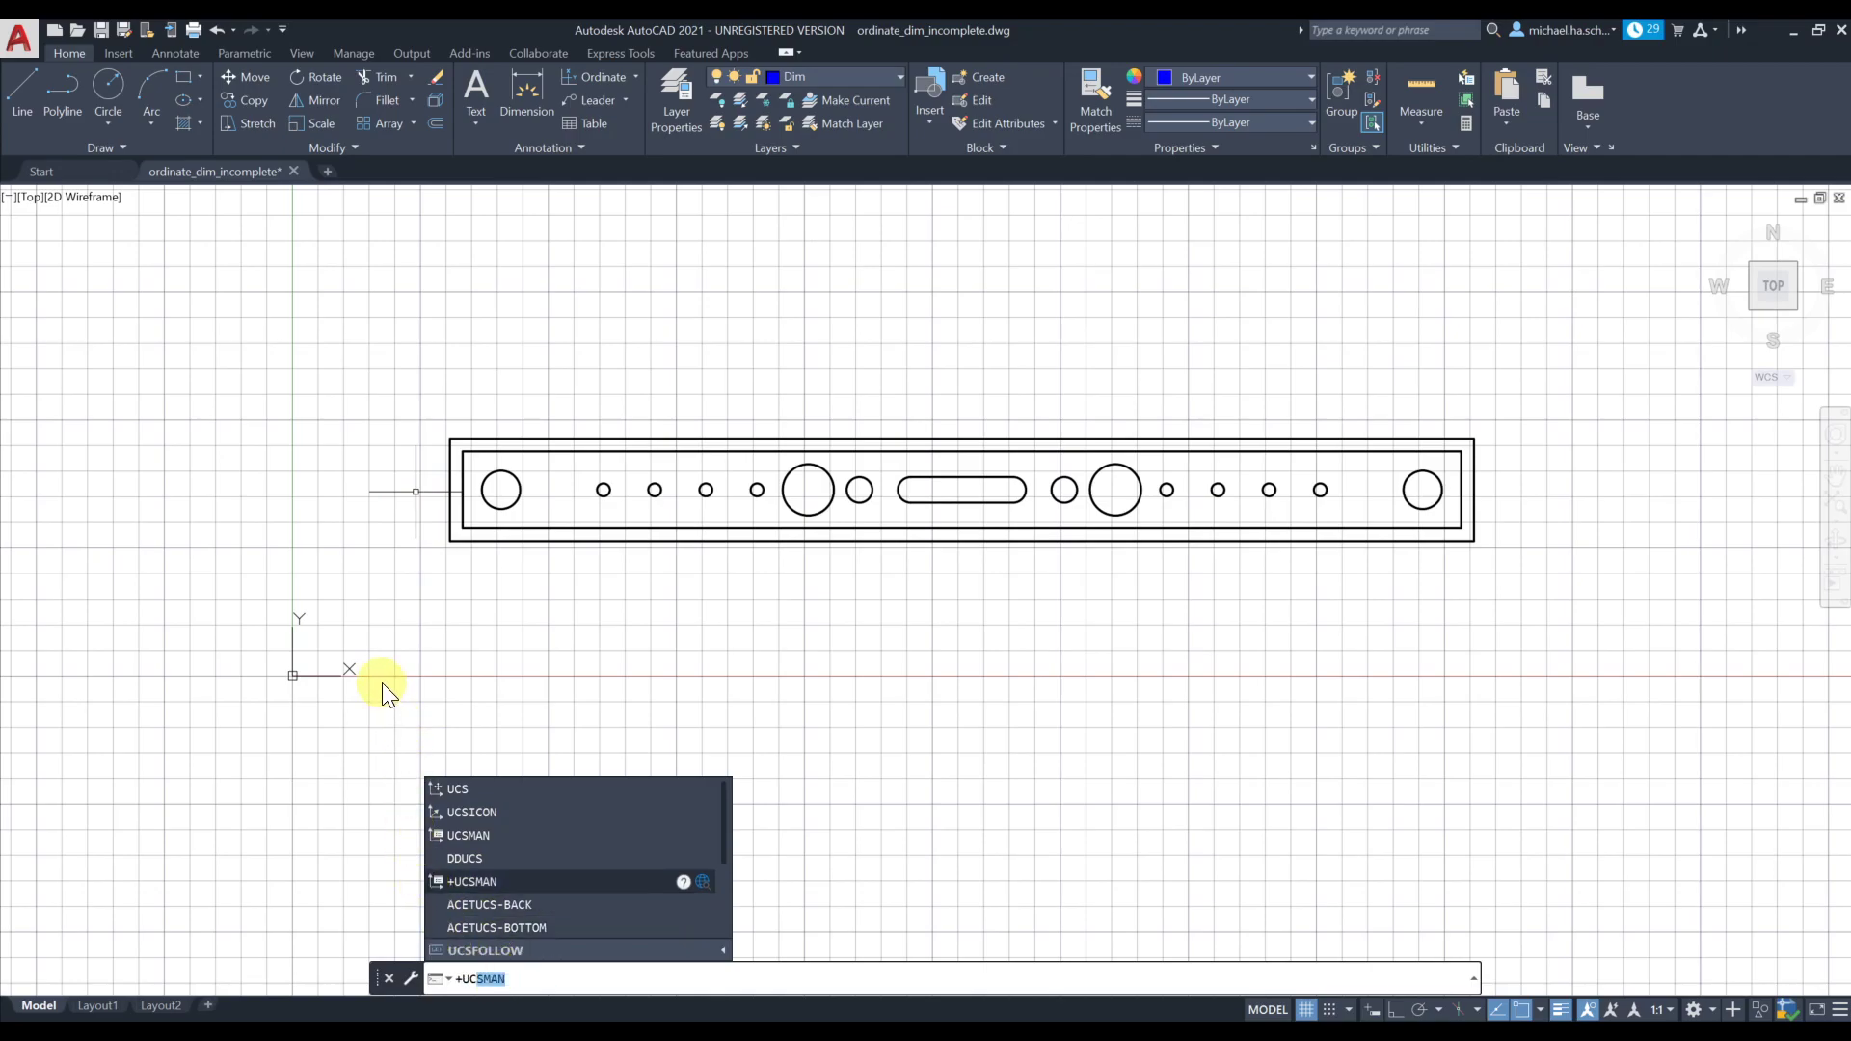
pyautogui.press('Escape')
# Step: Move the UCS origin to the plate's lower-left corner, keeping the default X-axis
pyautogui.write('ucs')
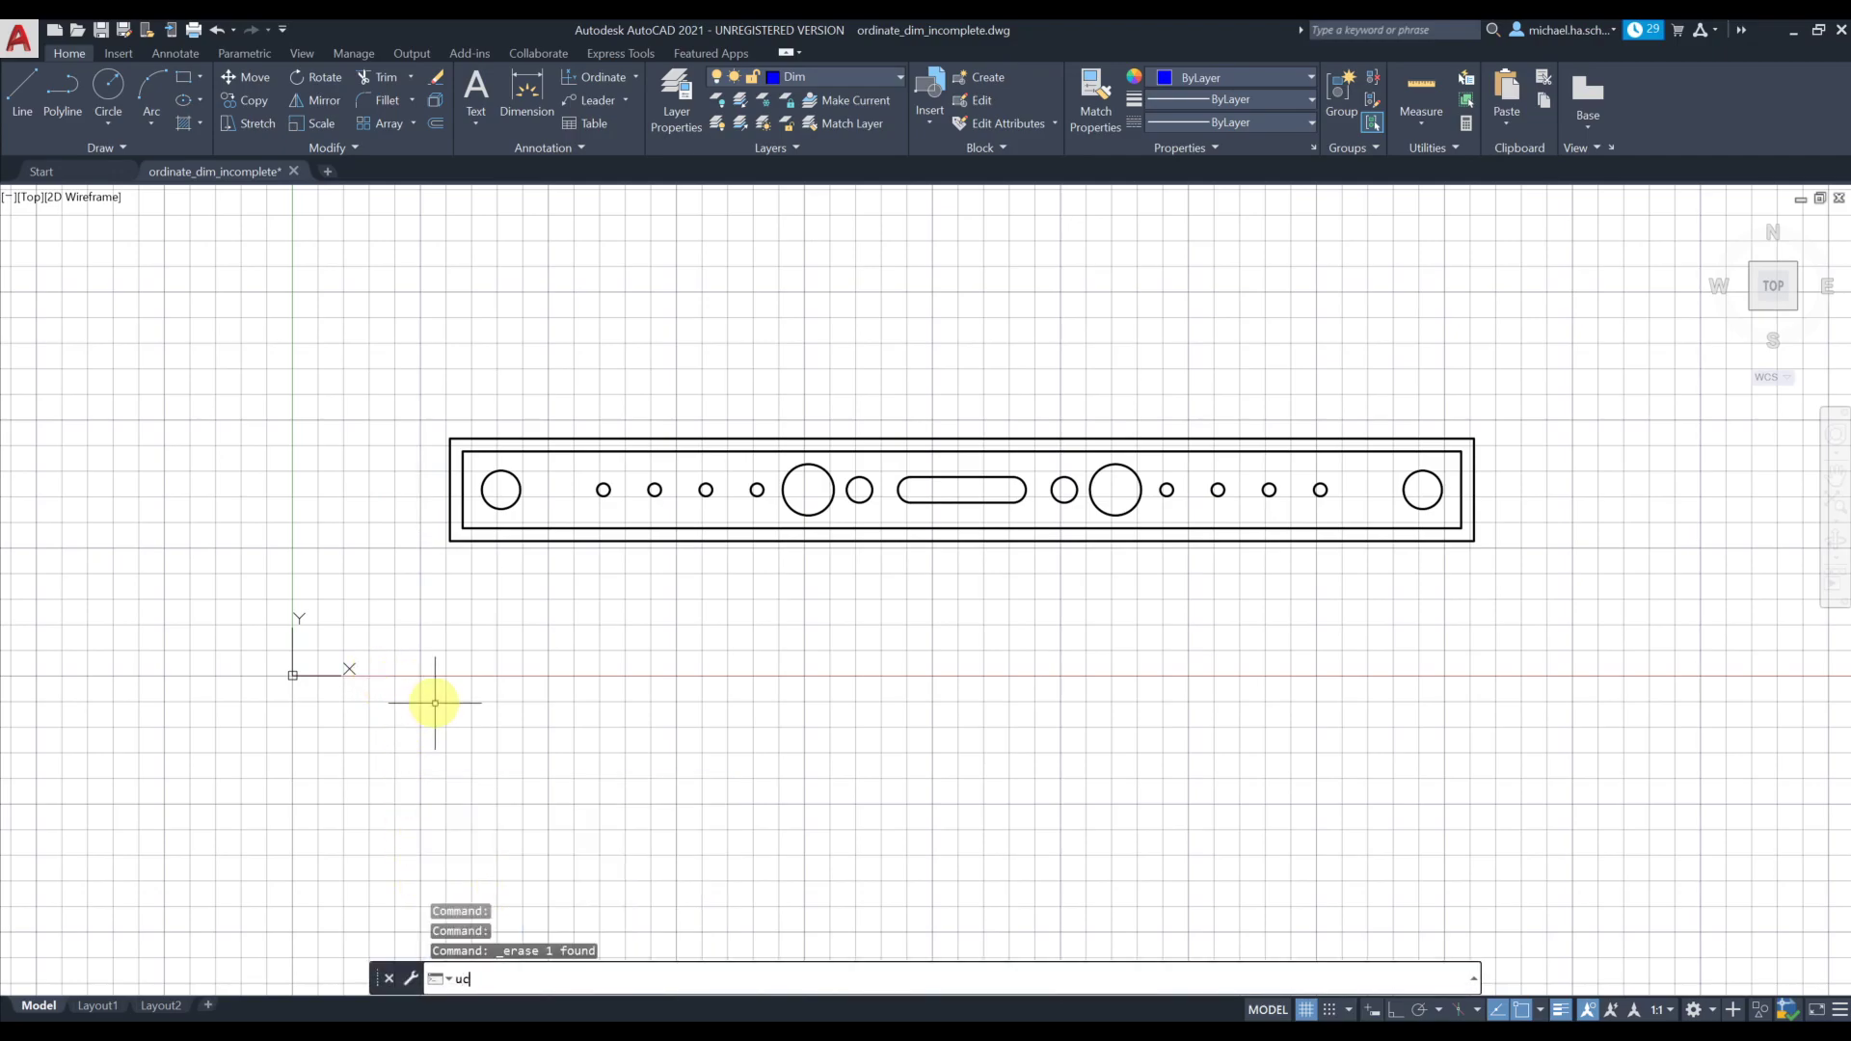
pyautogui.press('Return')
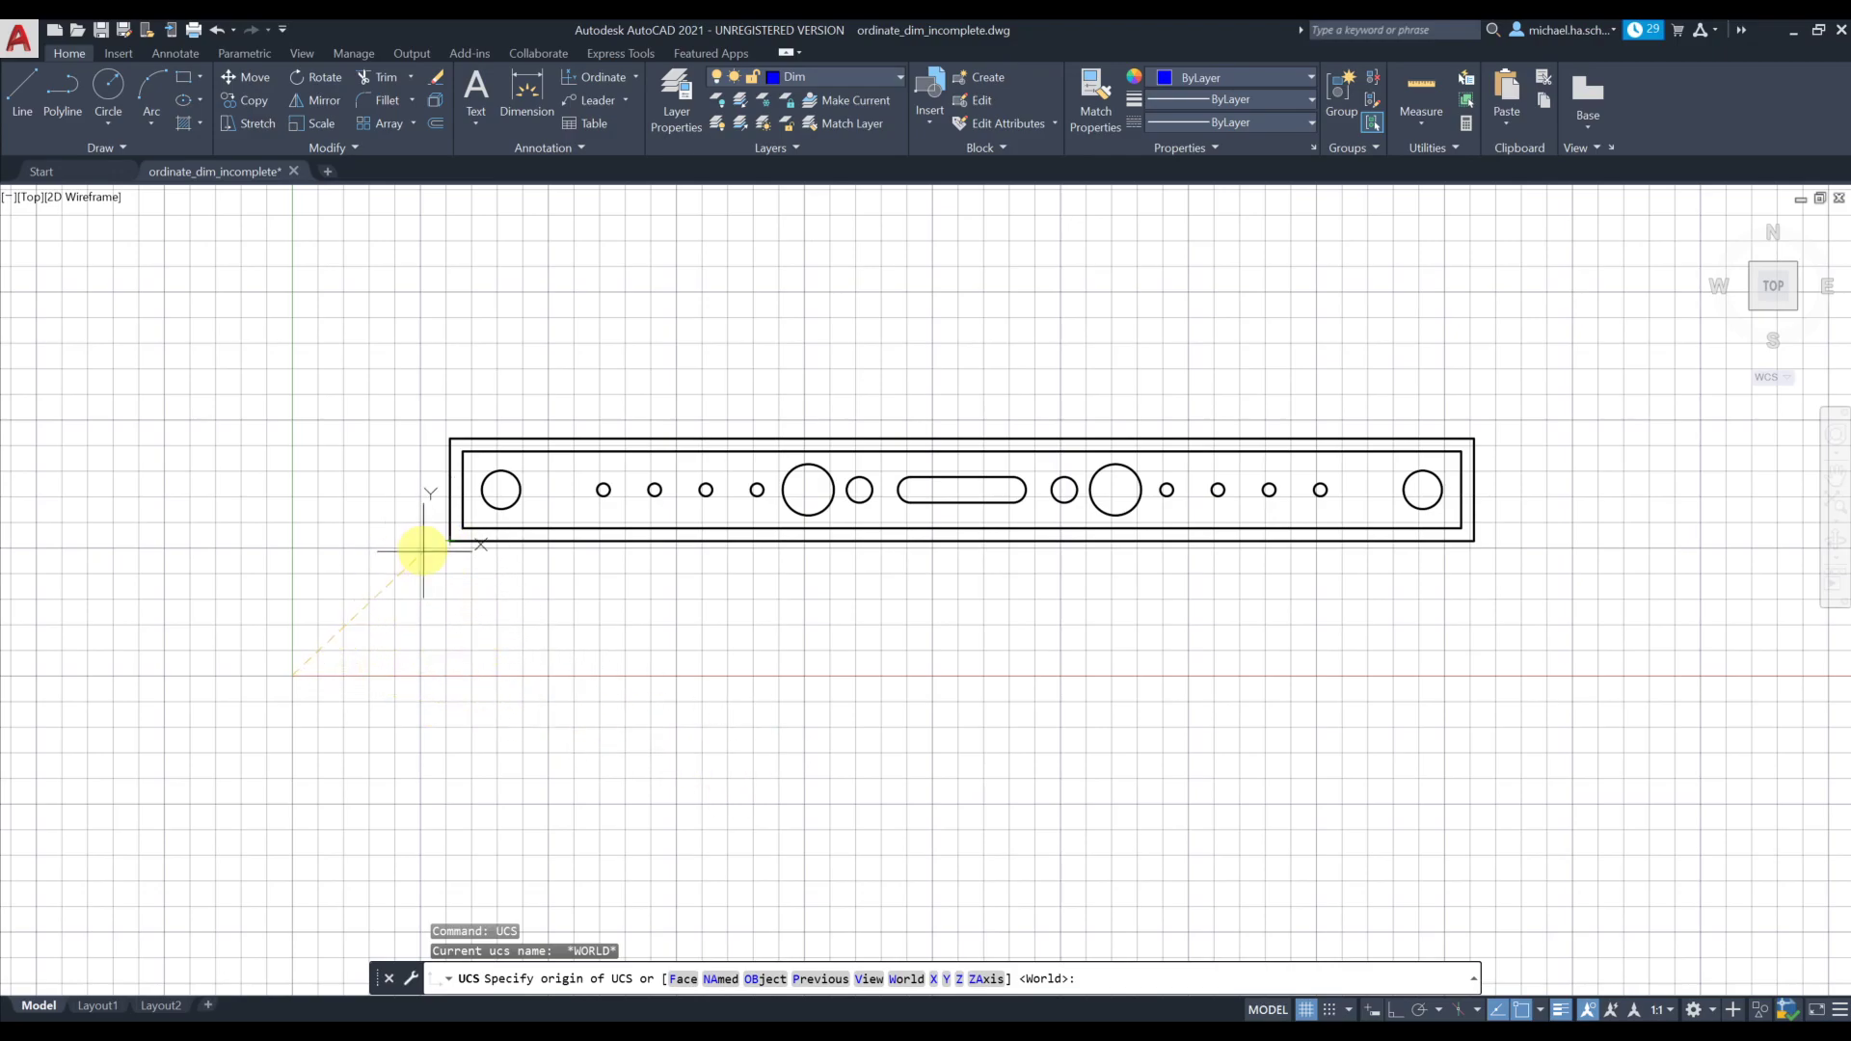
pyautogui.click(449, 541)
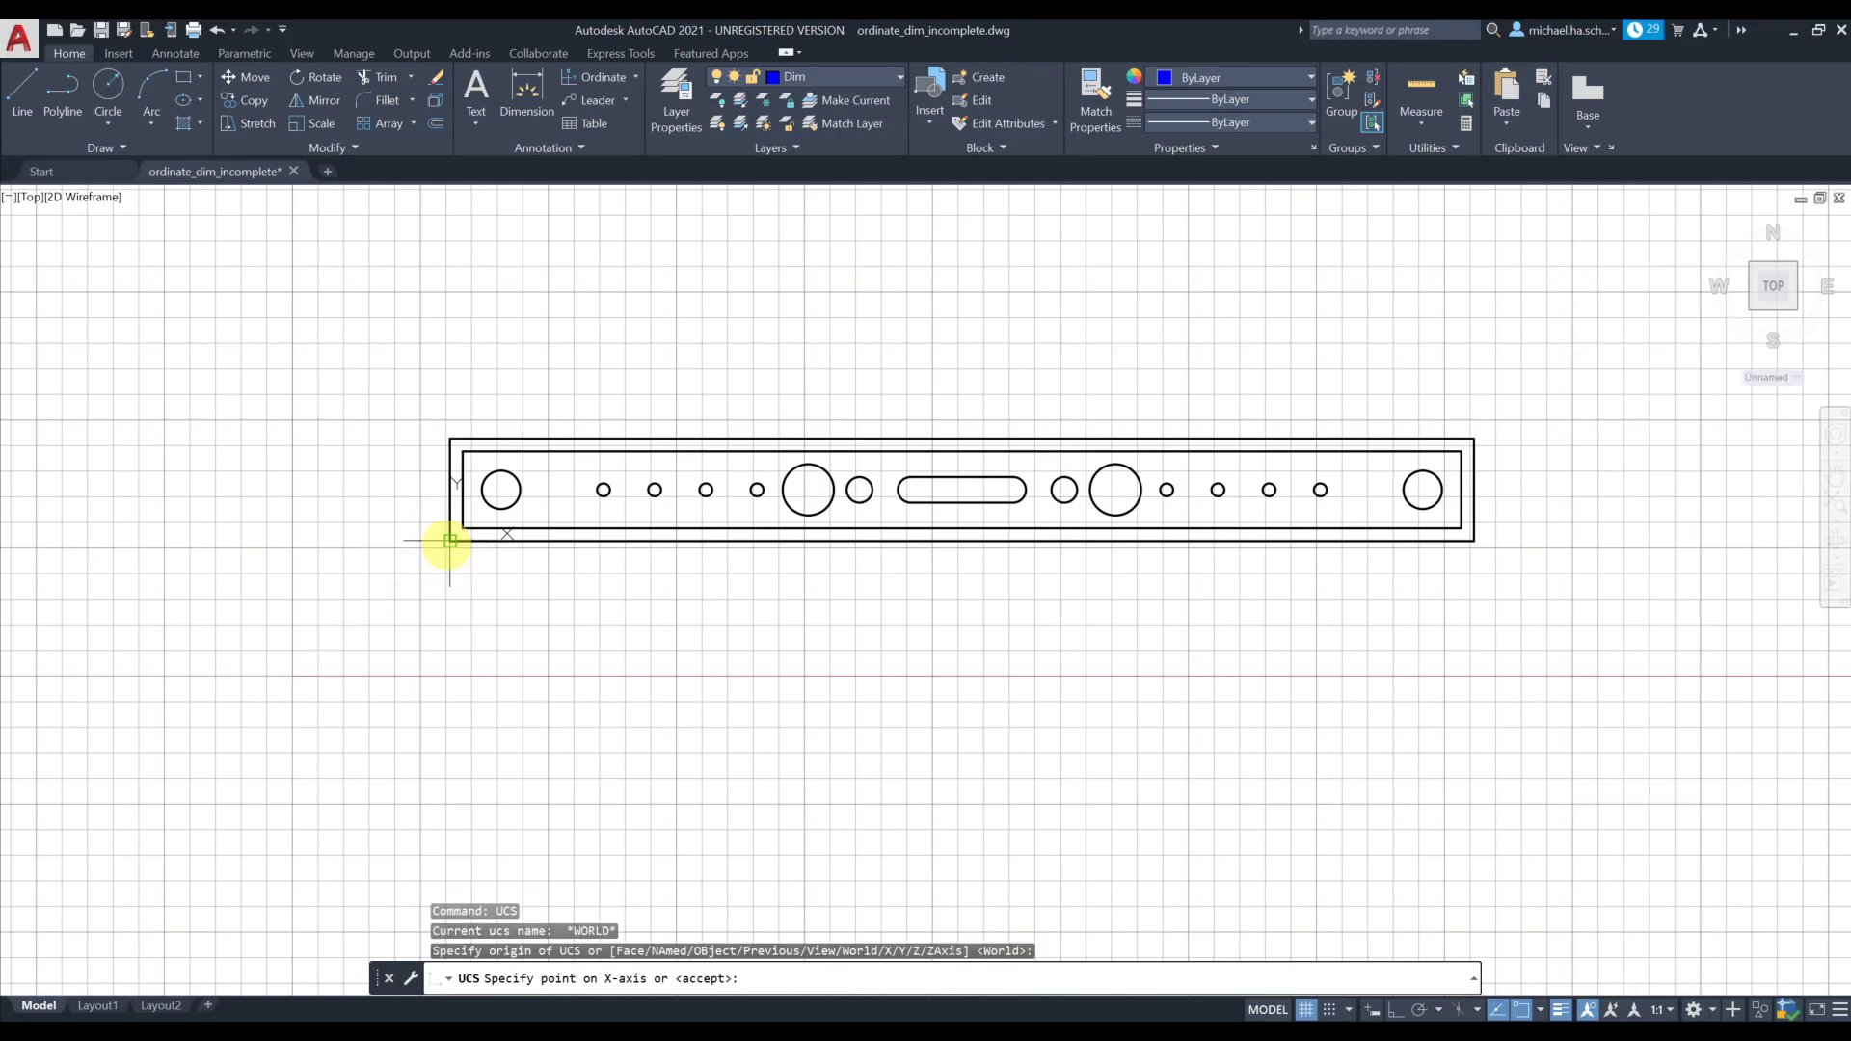
pyautogui.press('Return')
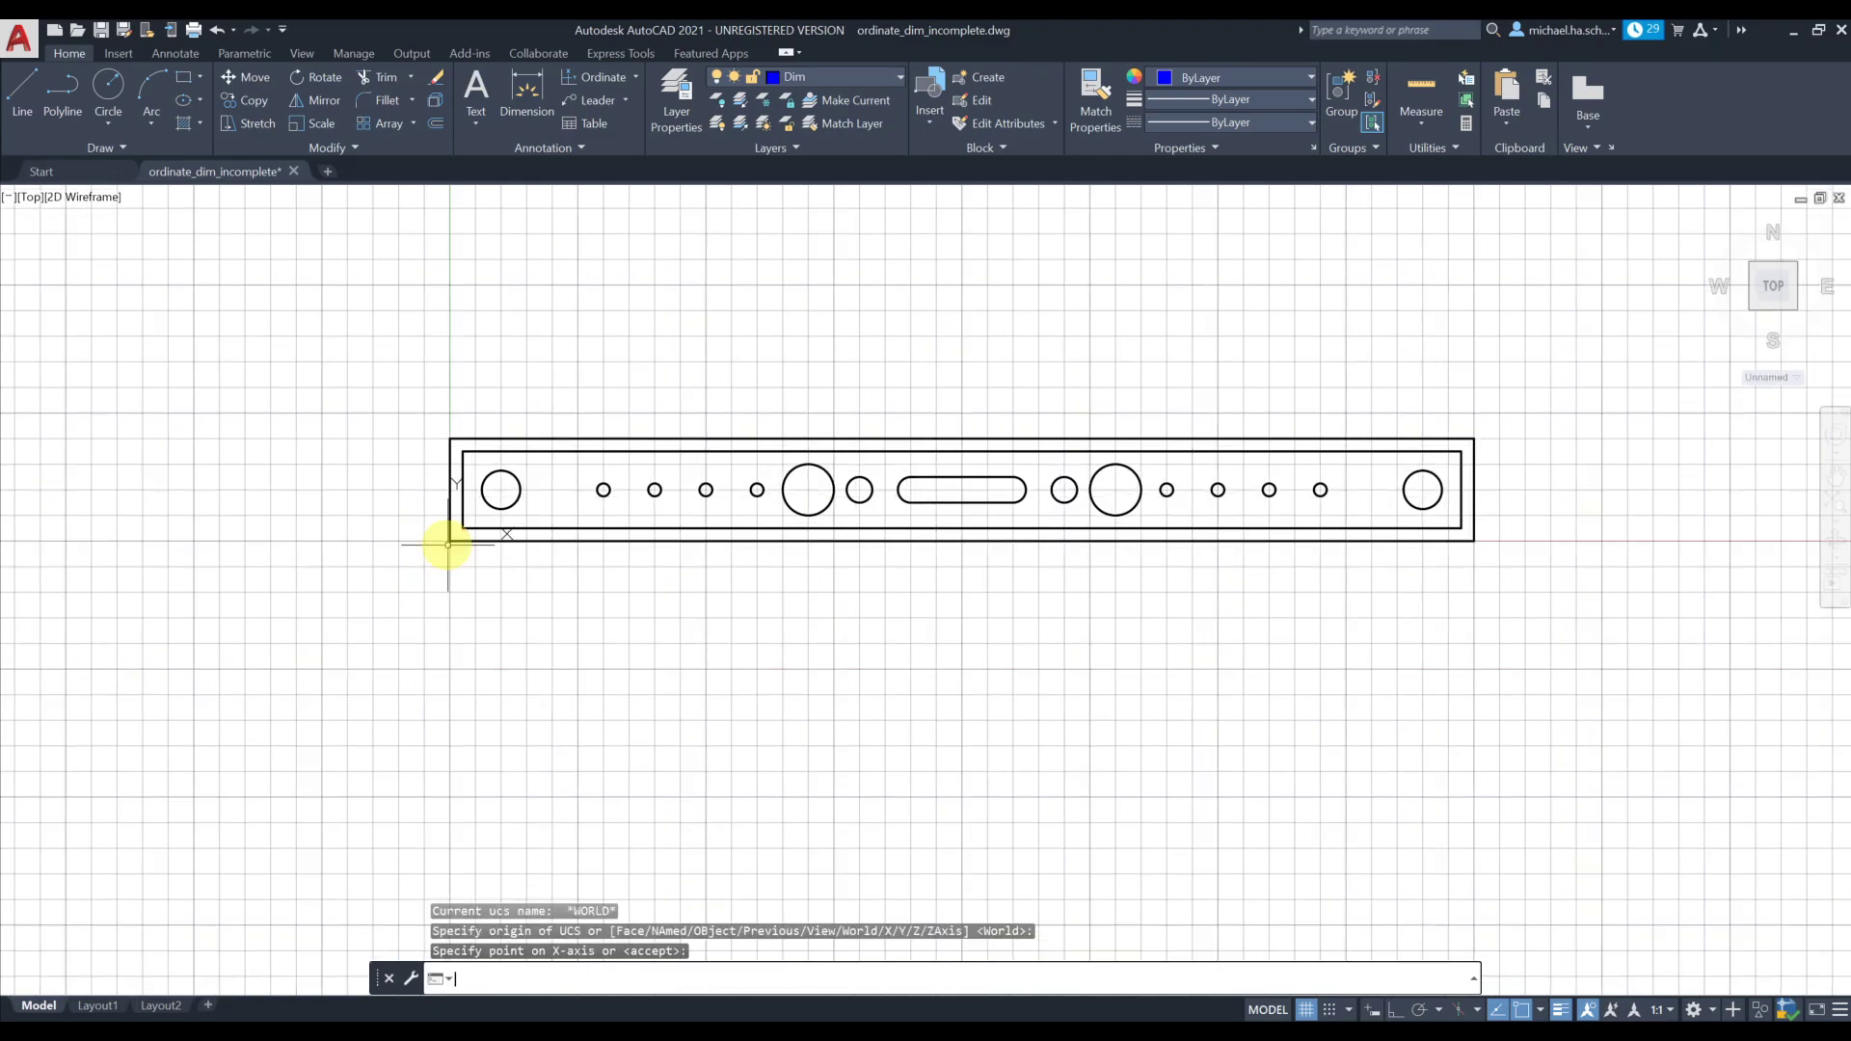
pyautogui.scroll(4, 465, 546)
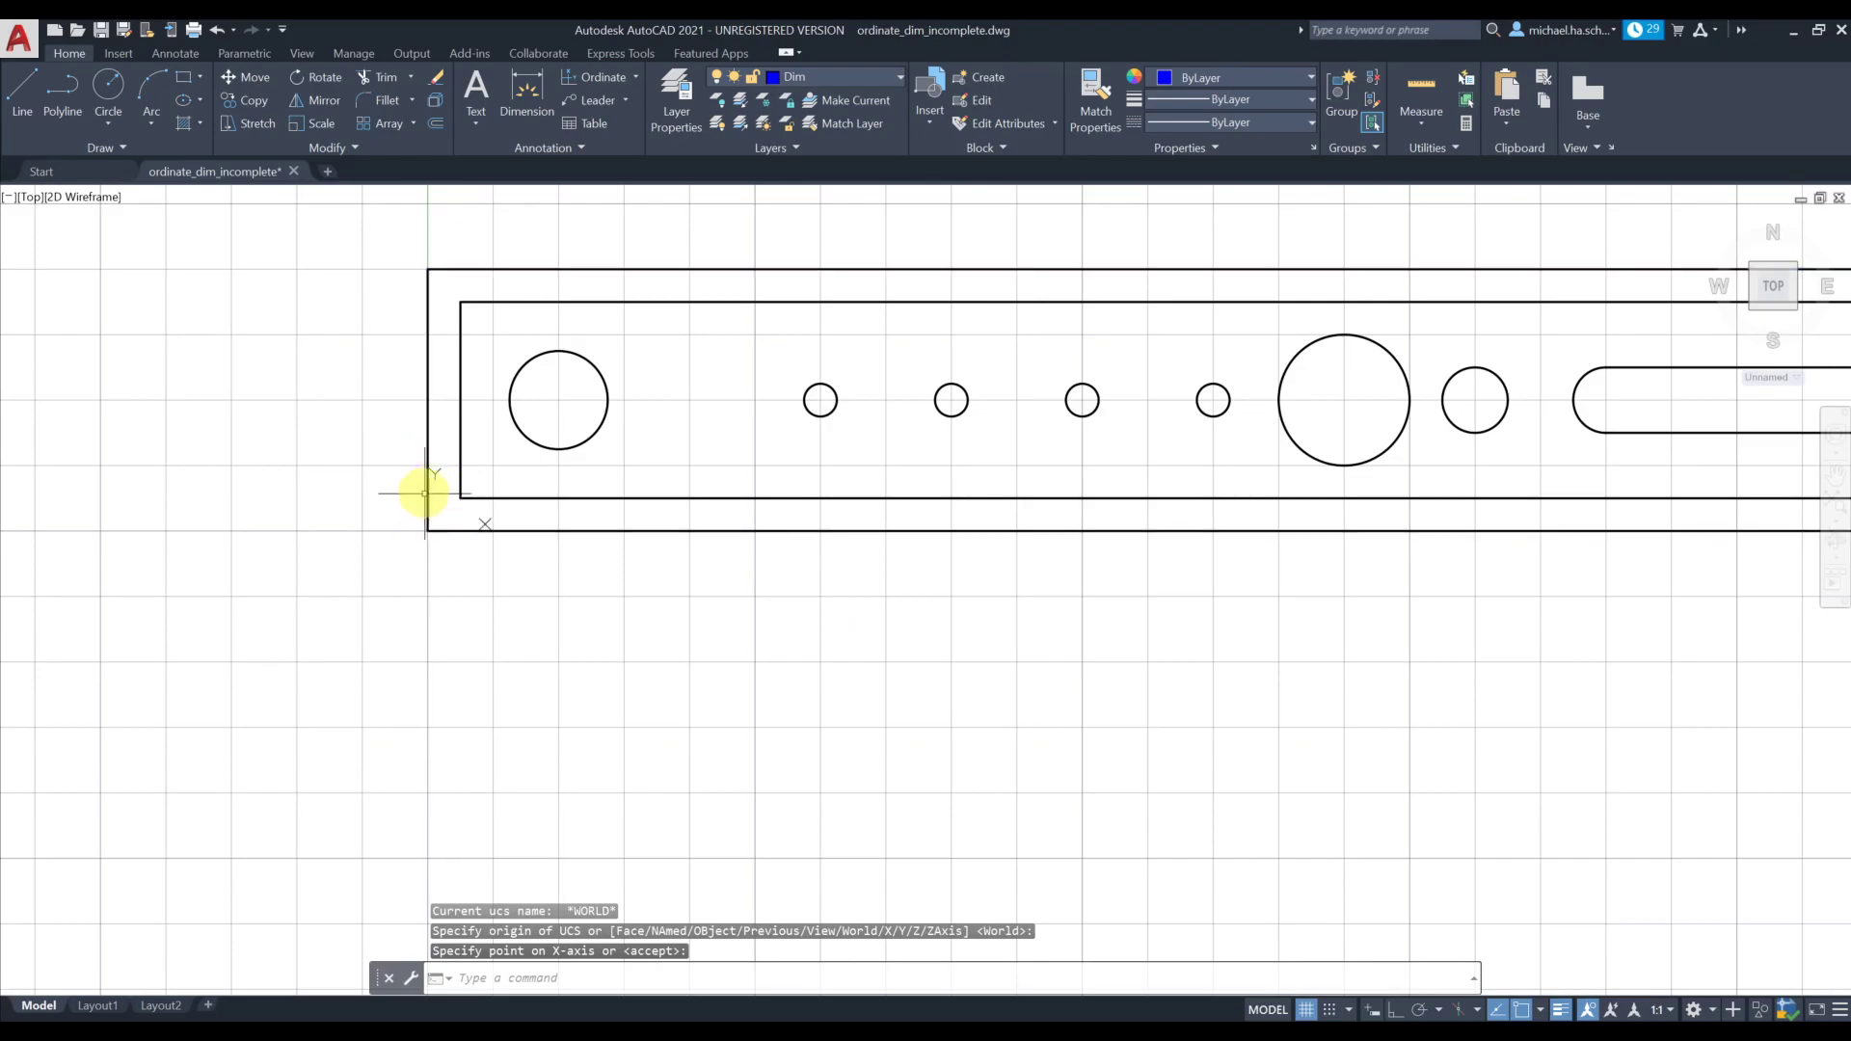
pyautogui.scroll(-4, 430, 520)
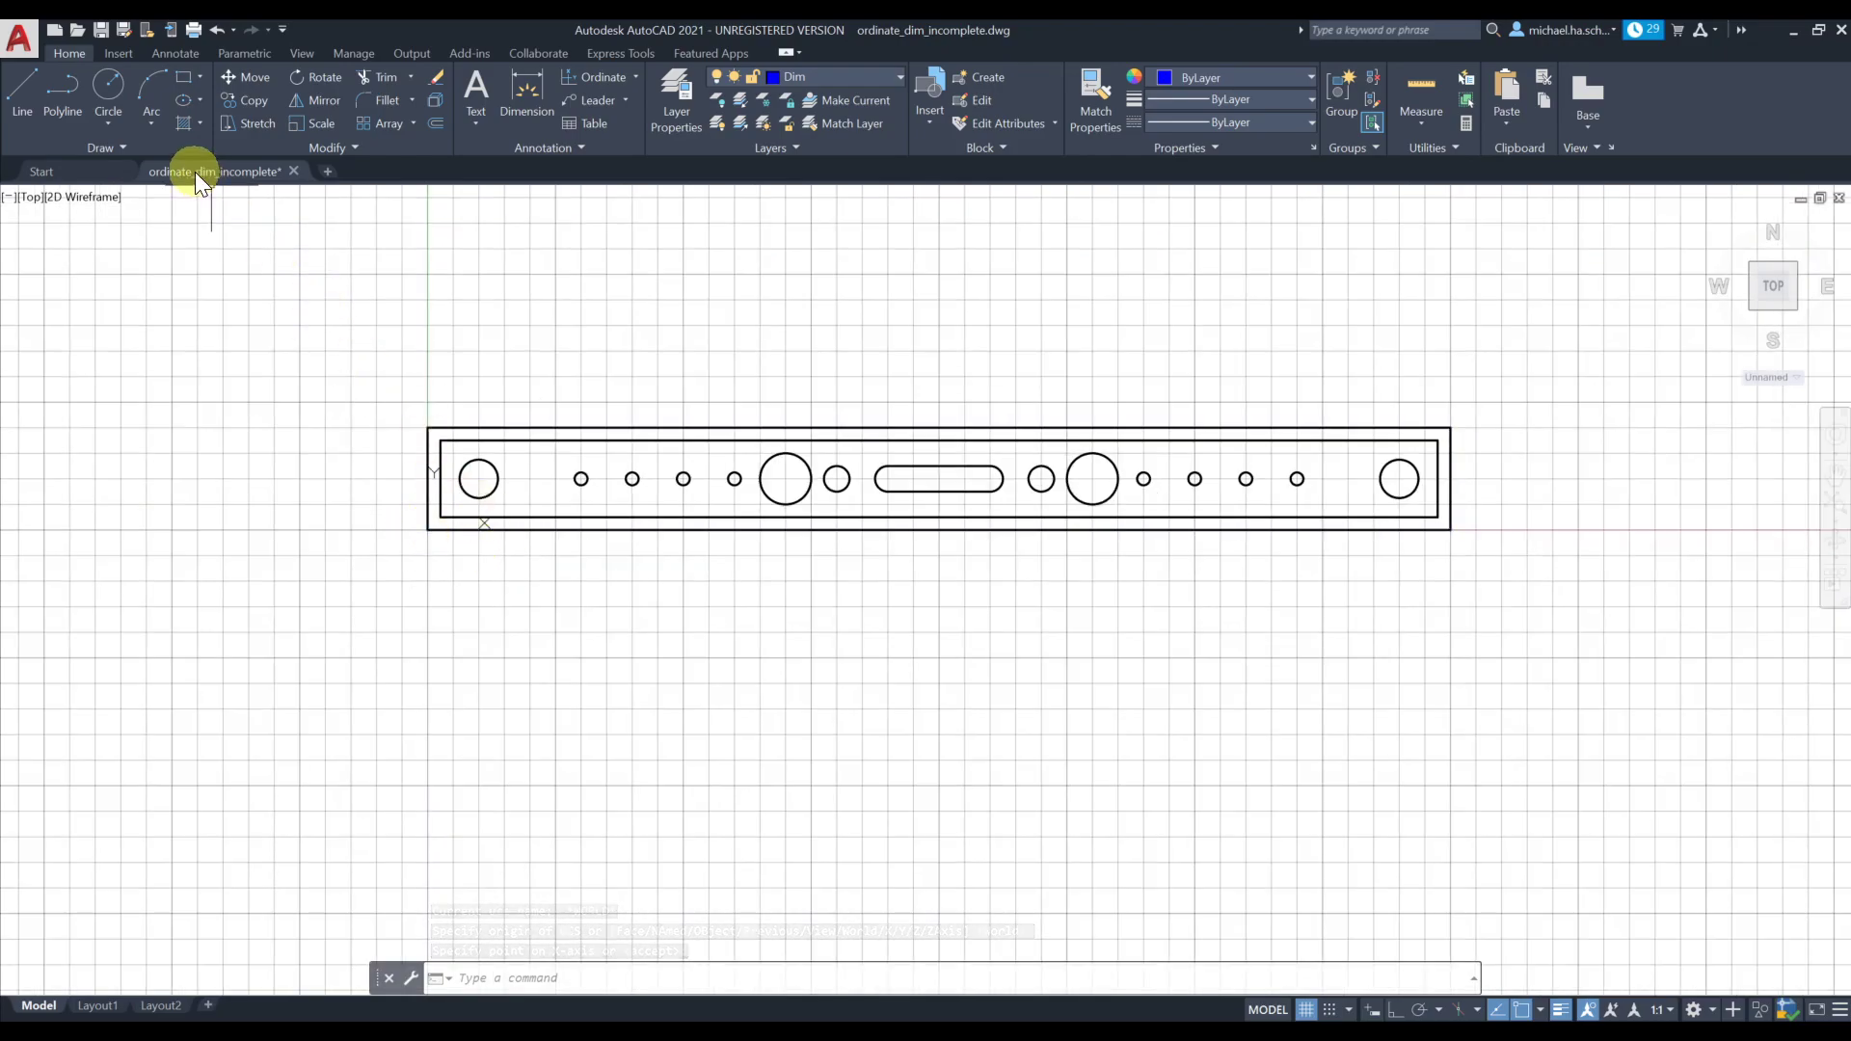
# Step: Add a 0.00 ordinate dimension at the plate's lower-left corner, leader below the plate
pyautogui.click(635, 76)
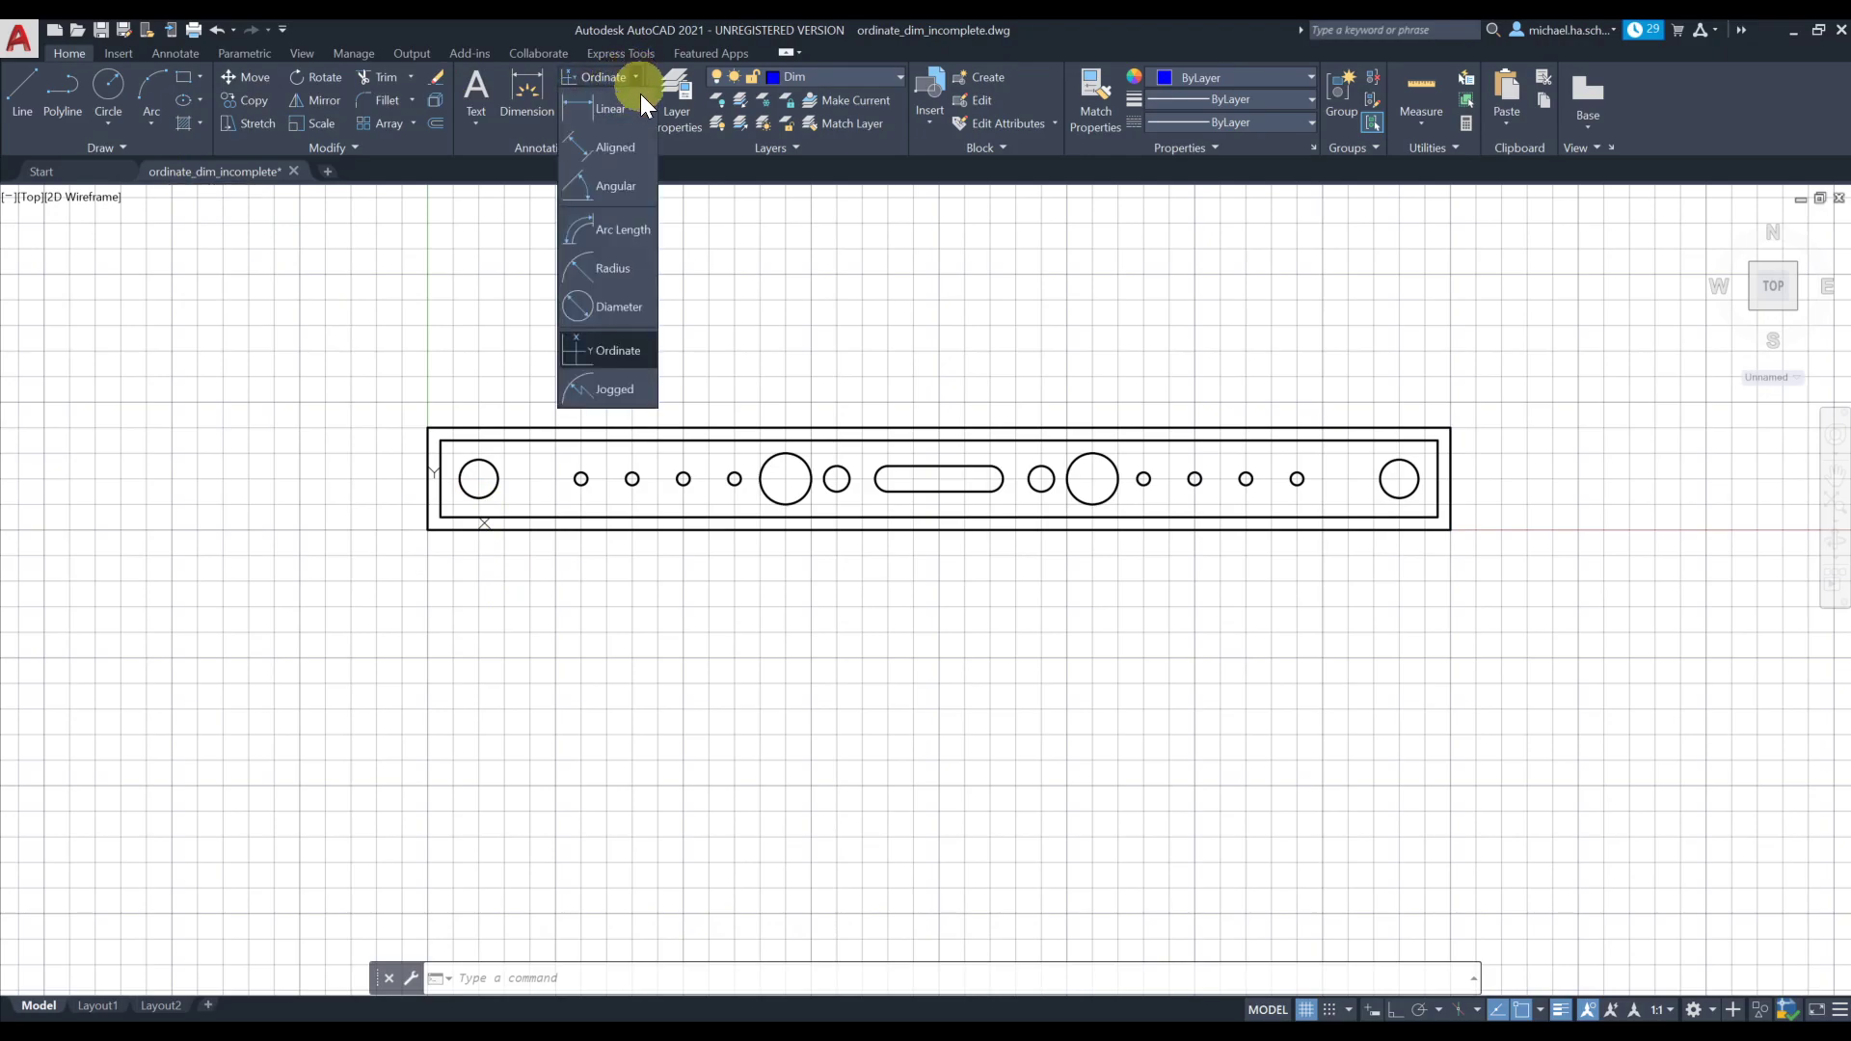
pyautogui.click(607, 352)
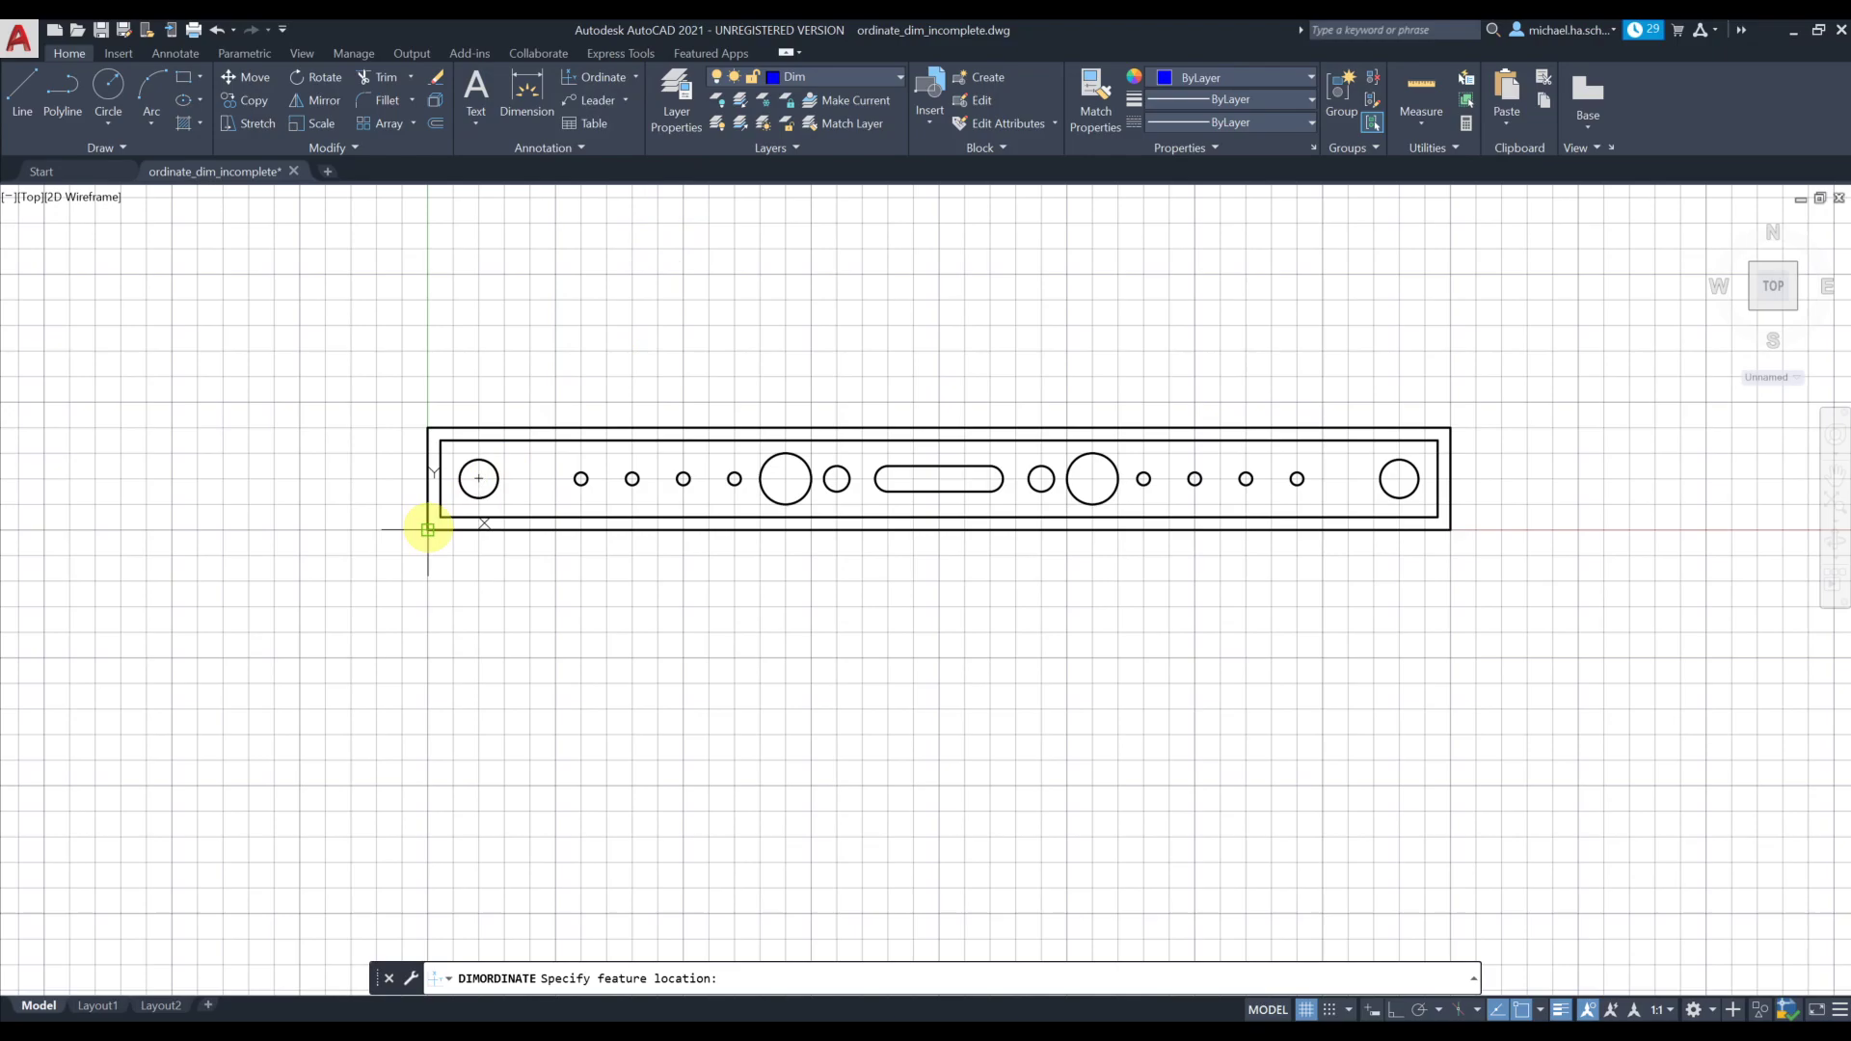
pyautogui.click(427, 528)
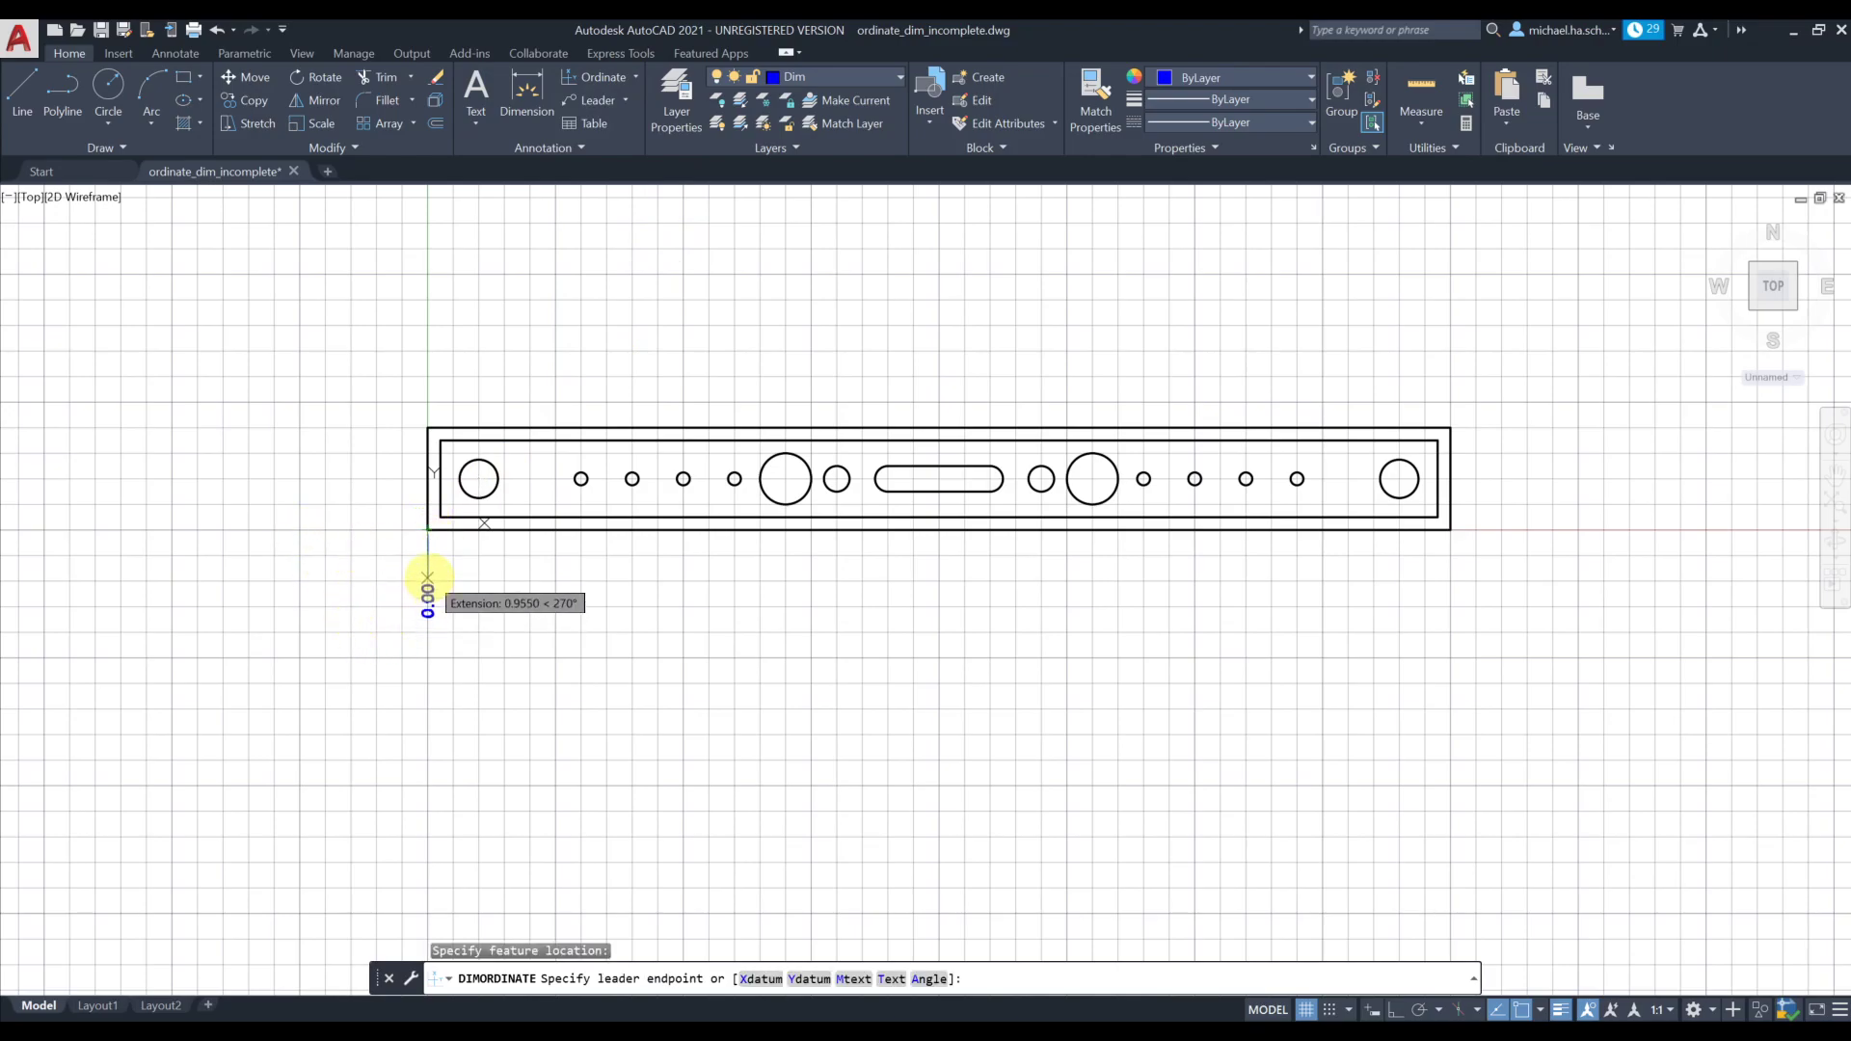
pyautogui.click(427, 577)
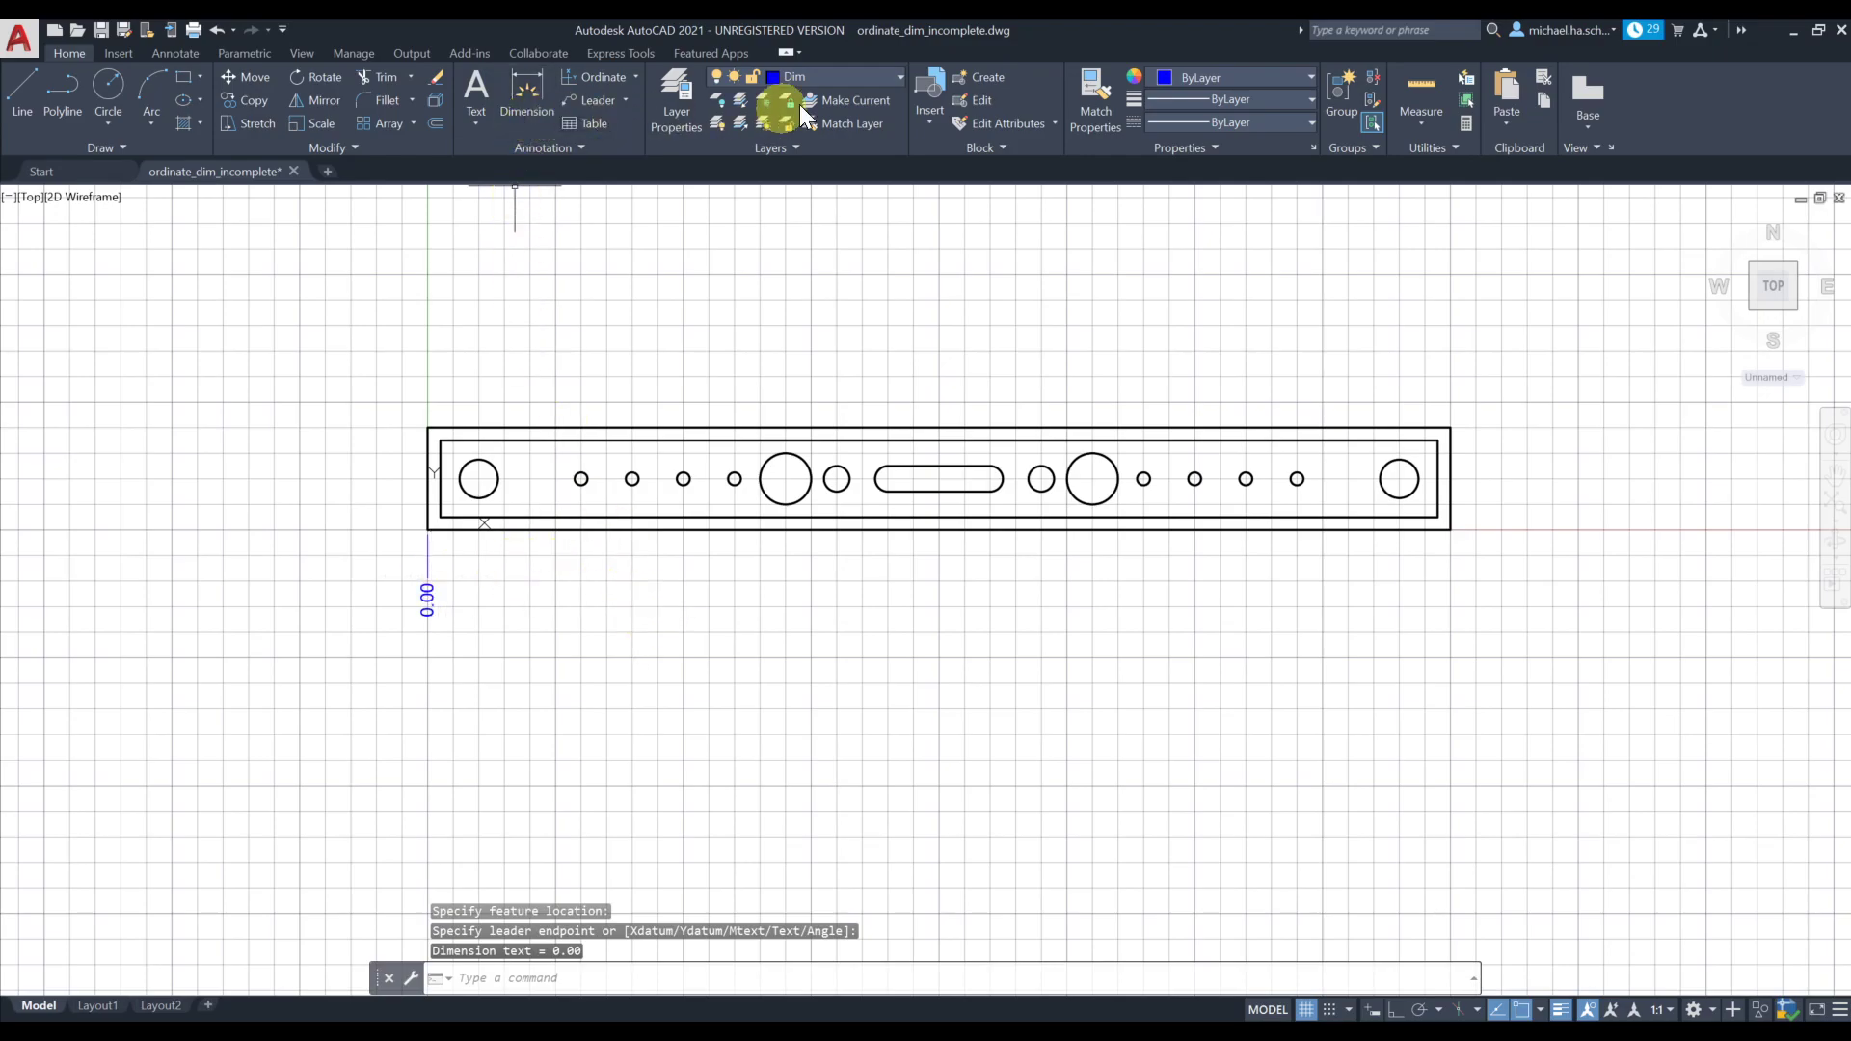
# Step: Draw a horizontal guide line from the 0.00 leader end to beneath the plate's right edge
pyautogui.click(25, 97)
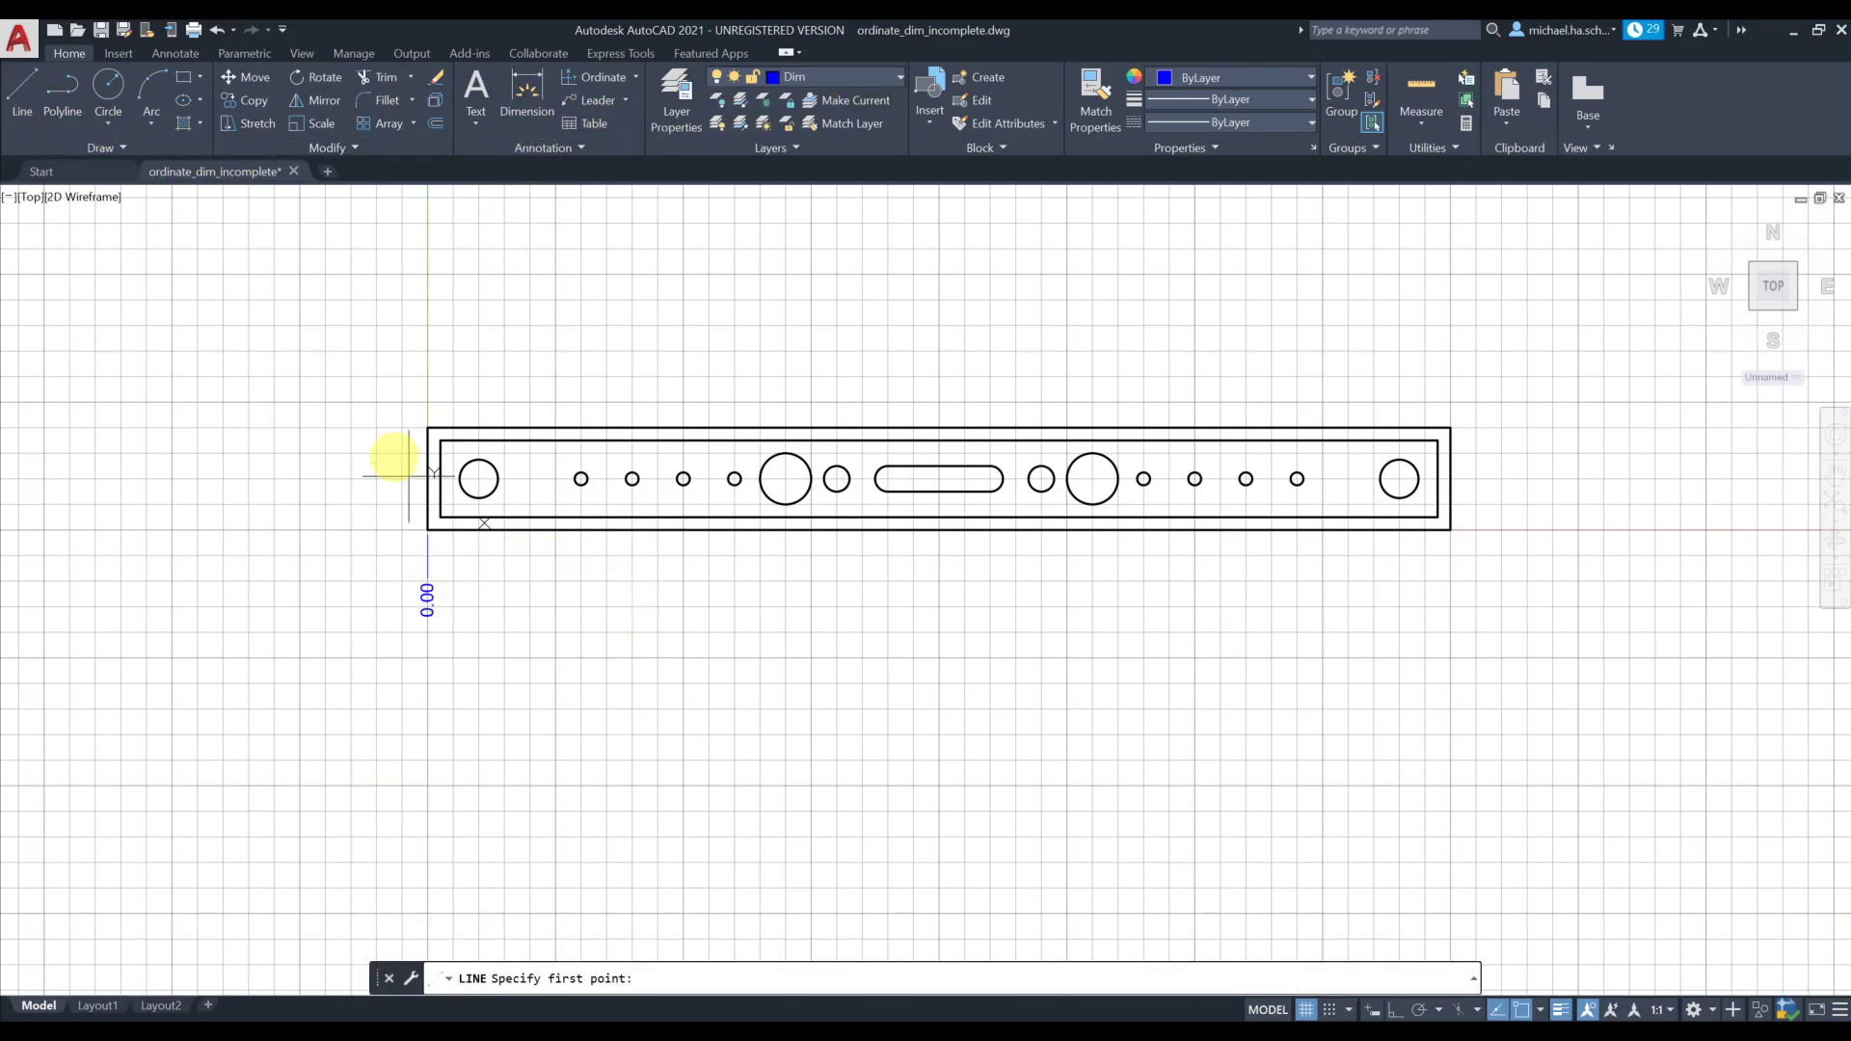
pyautogui.click(427, 578)
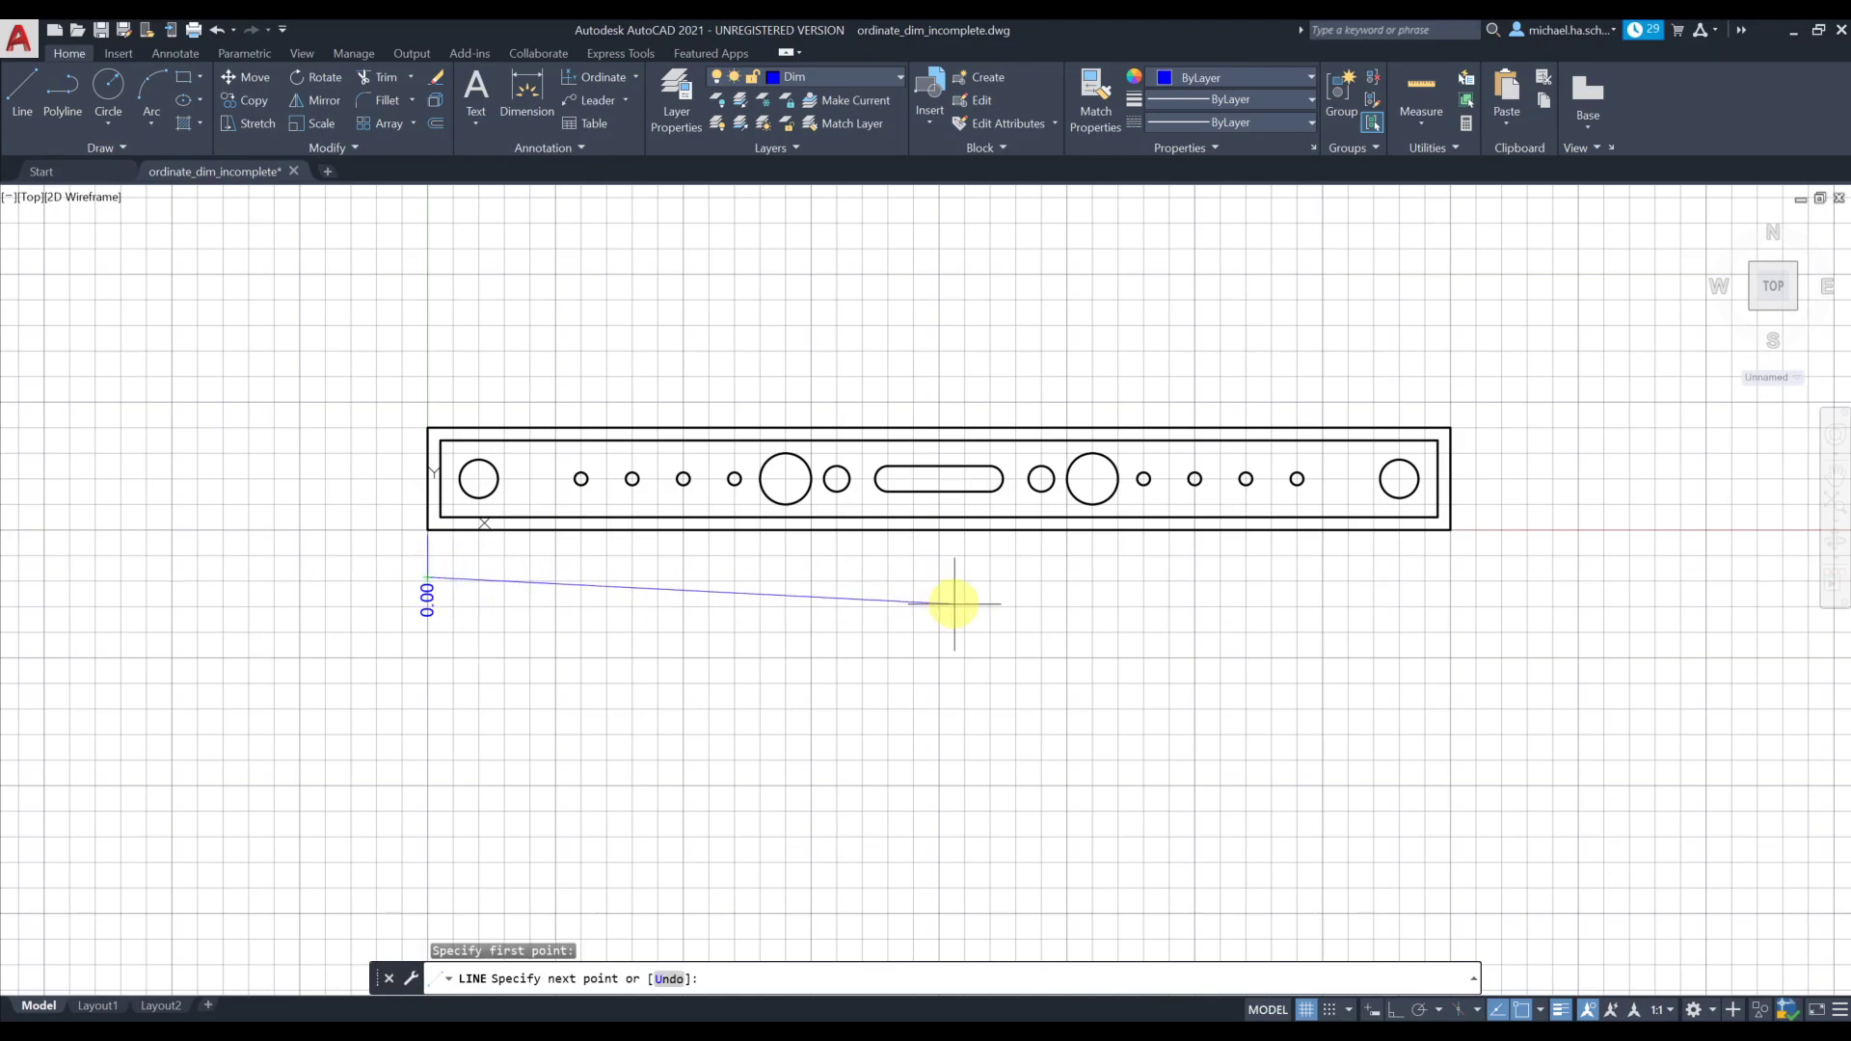
pyautogui.click(1450, 577)
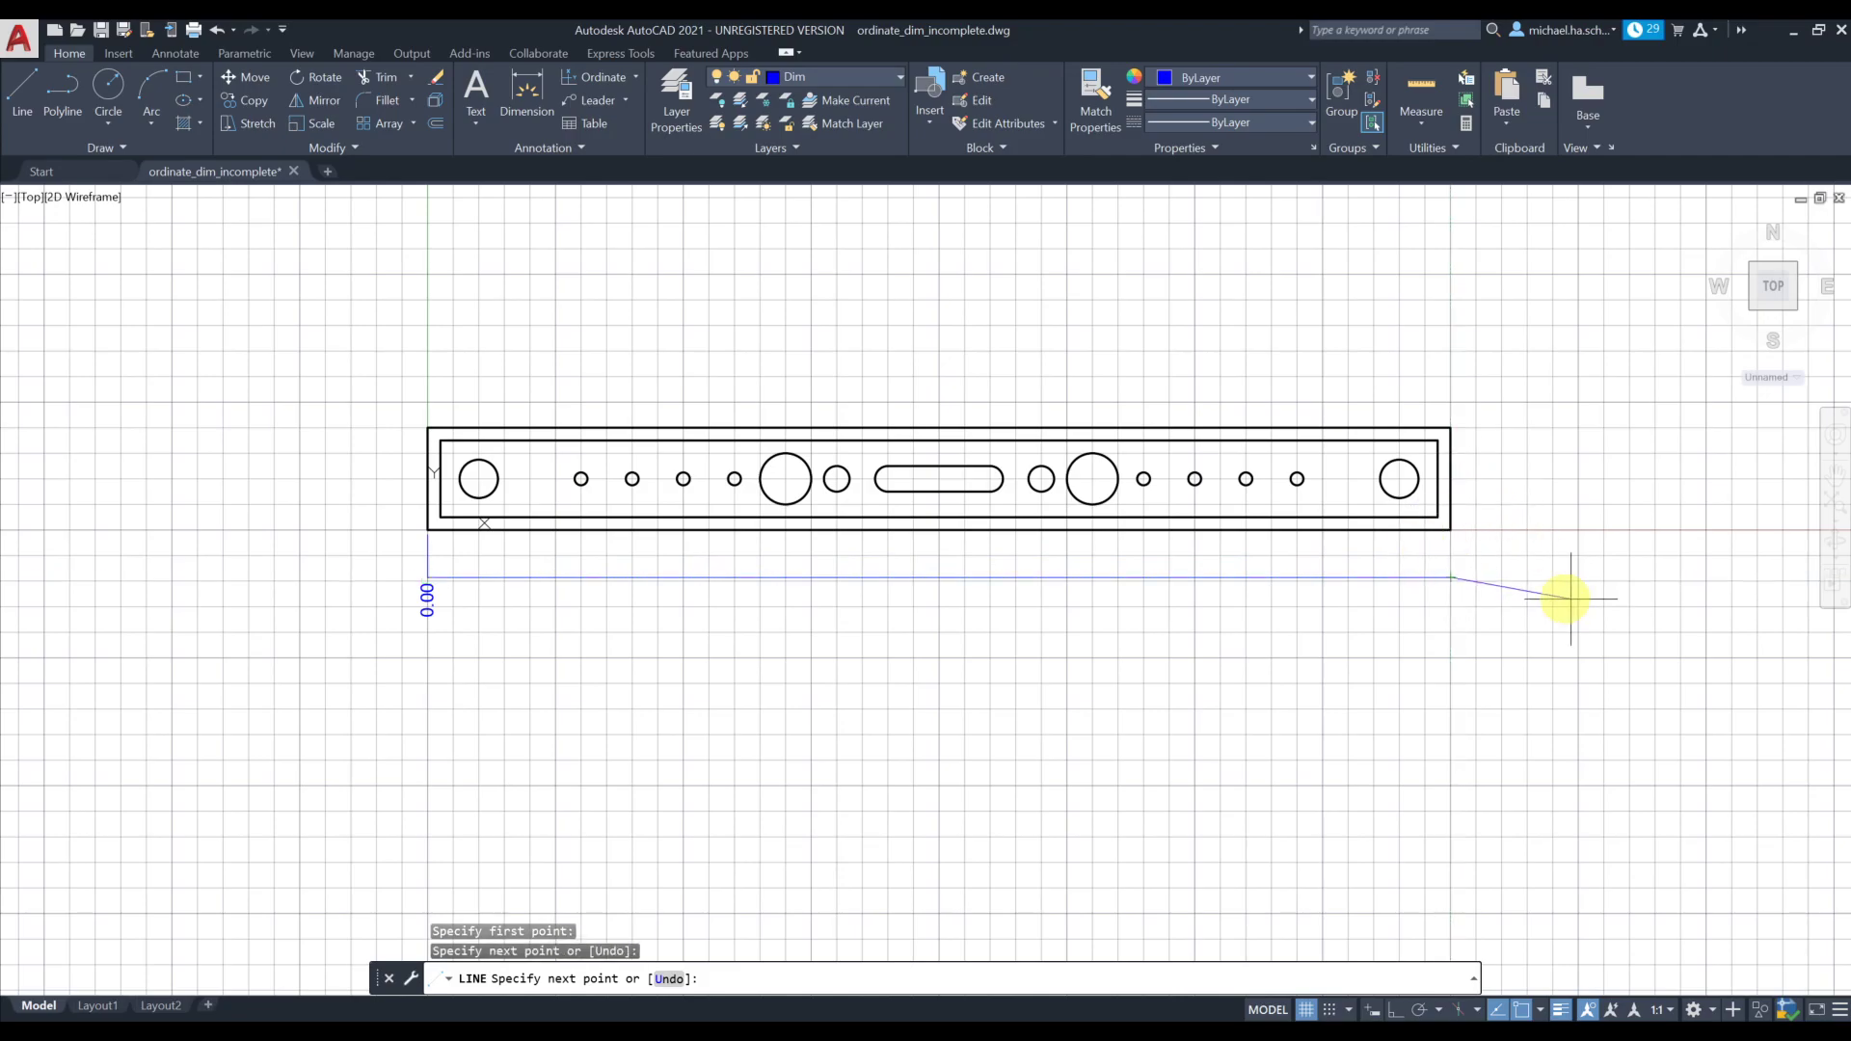
pyautogui.press('Escape')
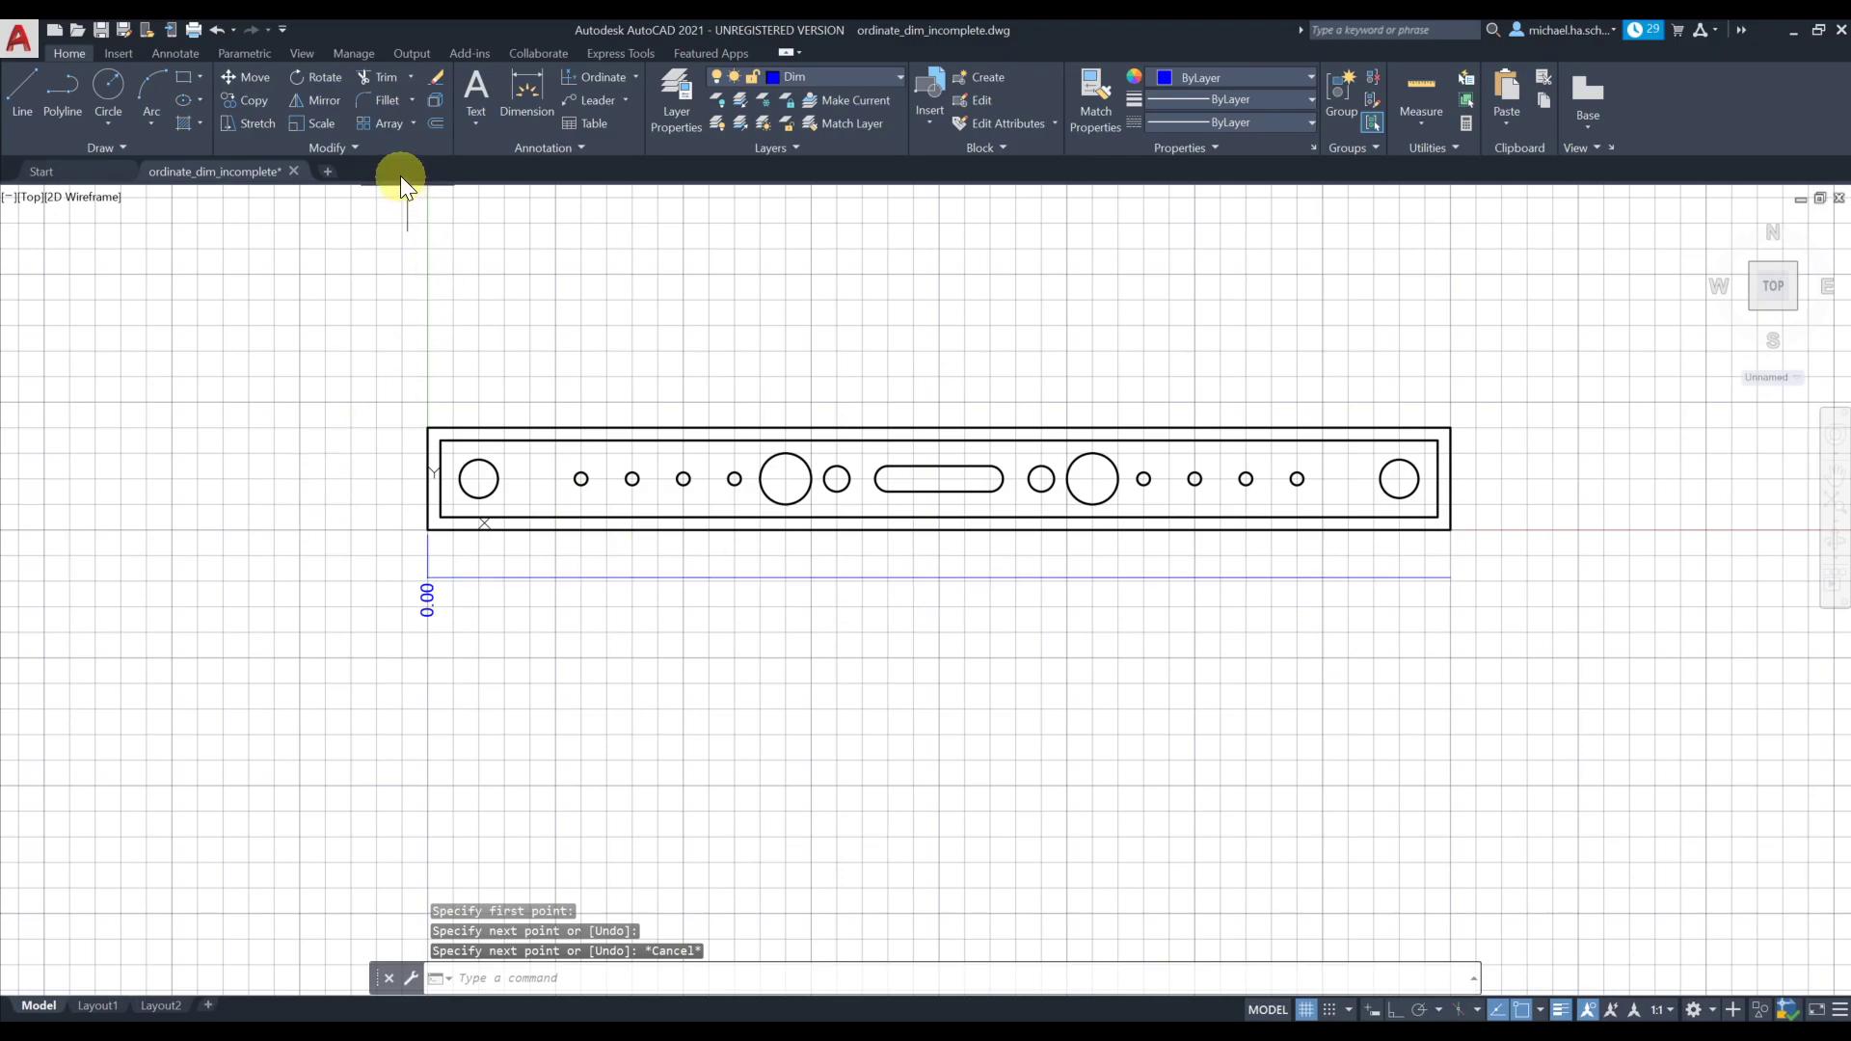
# Step: Dimension the inner border corner at 0.25, ending on the guide line
pyautogui.click(598, 78)
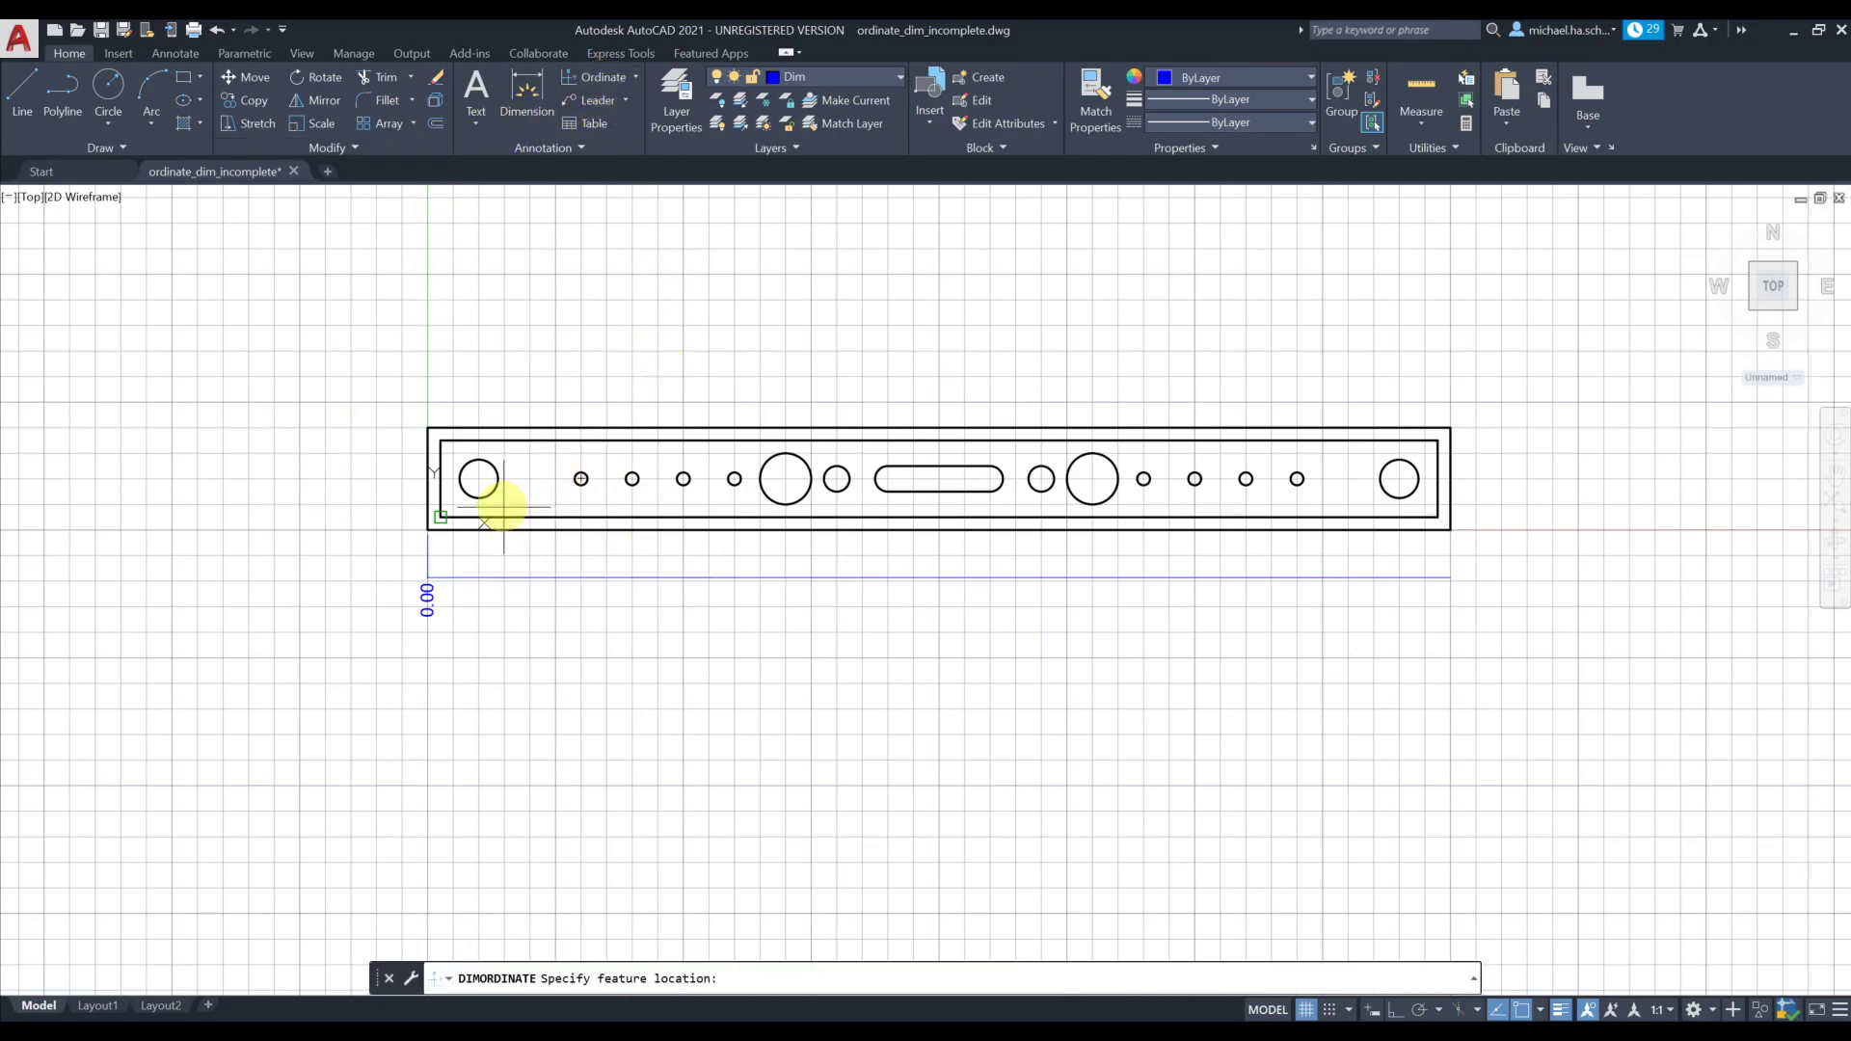
pyautogui.click(441, 516)
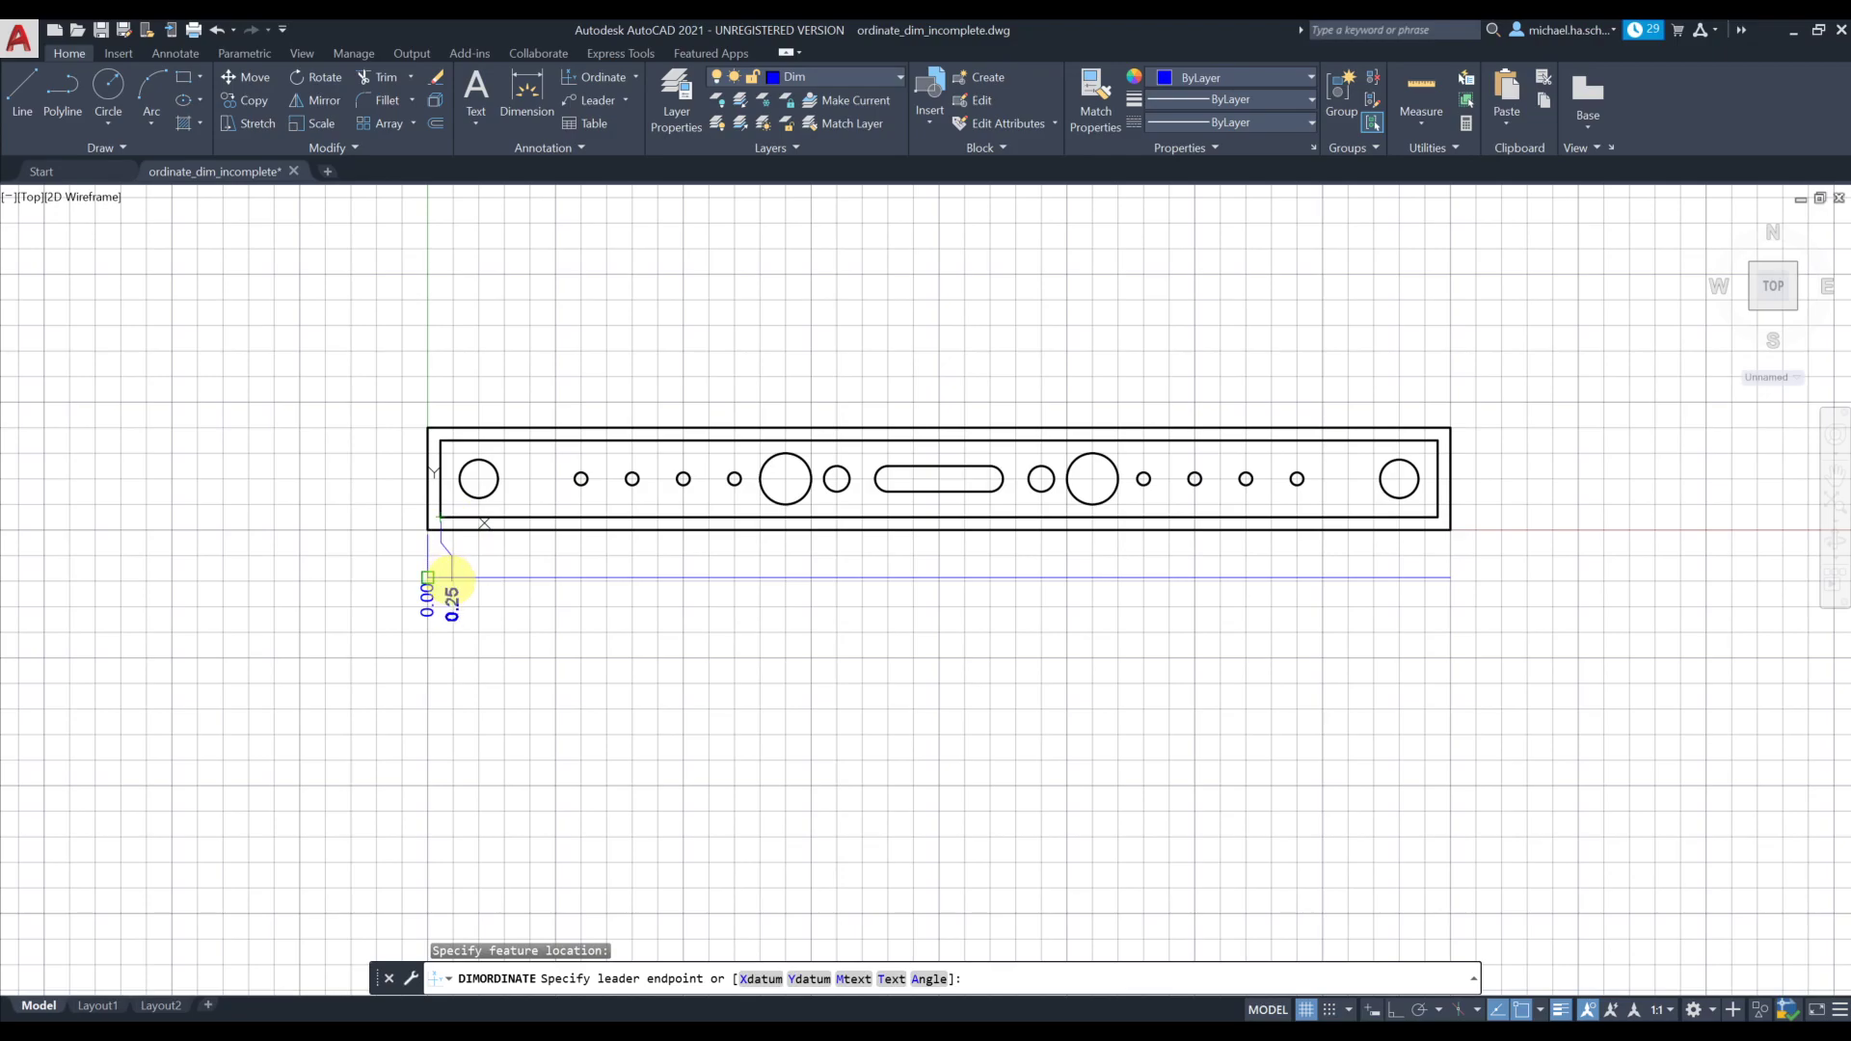
pyautogui.scroll(5, 451, 579)
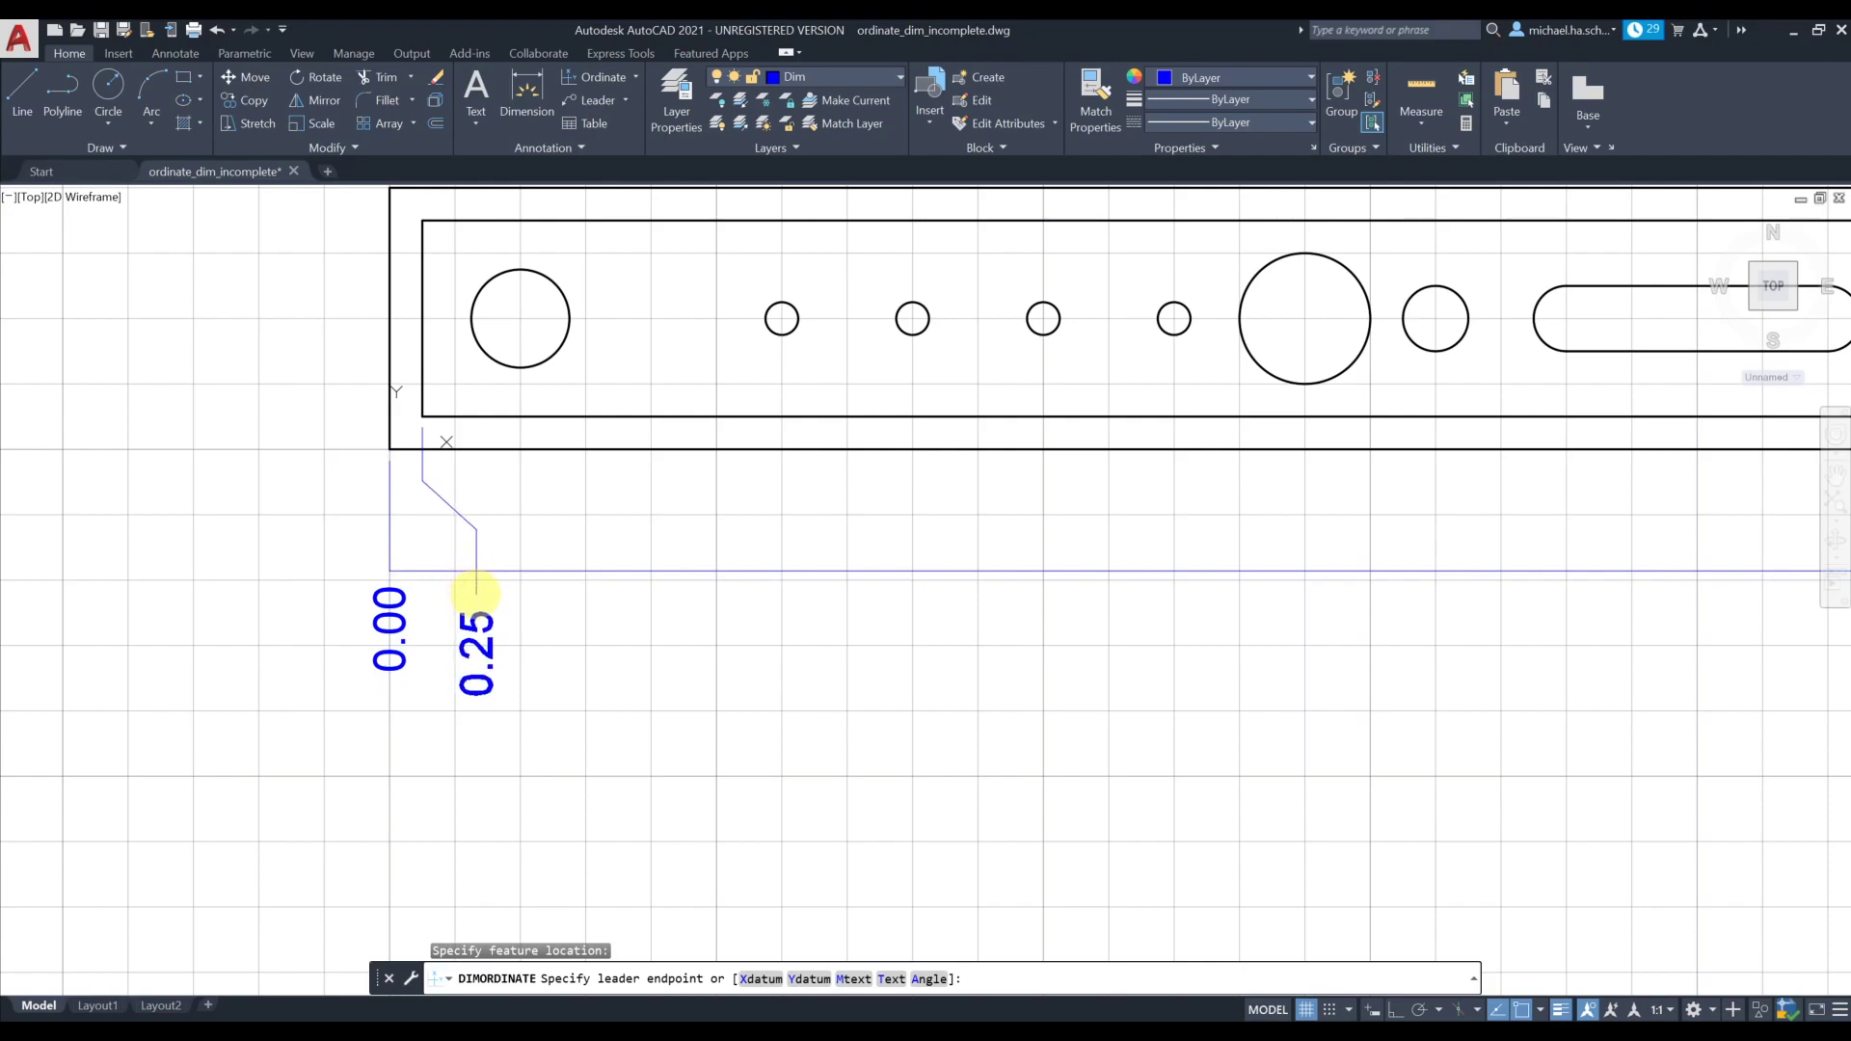
pyautogui.click(472, 592)
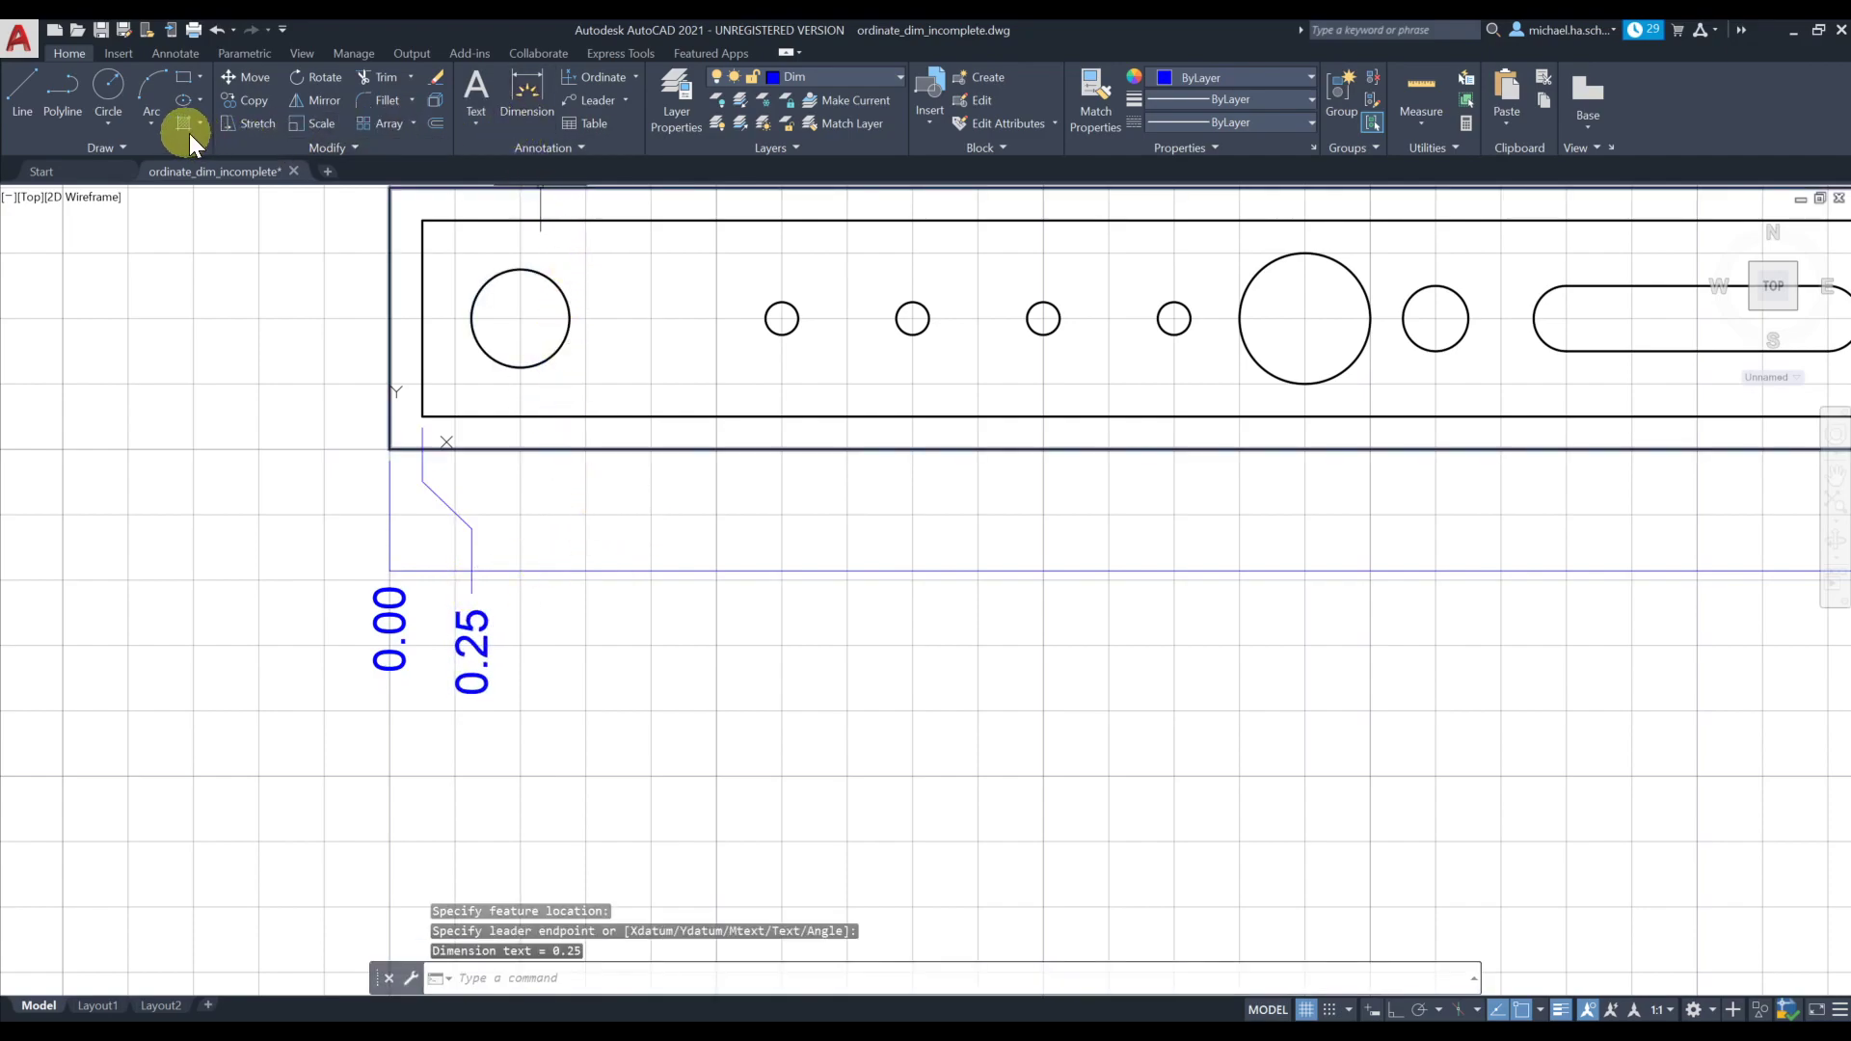
# Step: Turn on the Perpendicular object snap
pyautogui.click(603, 79)
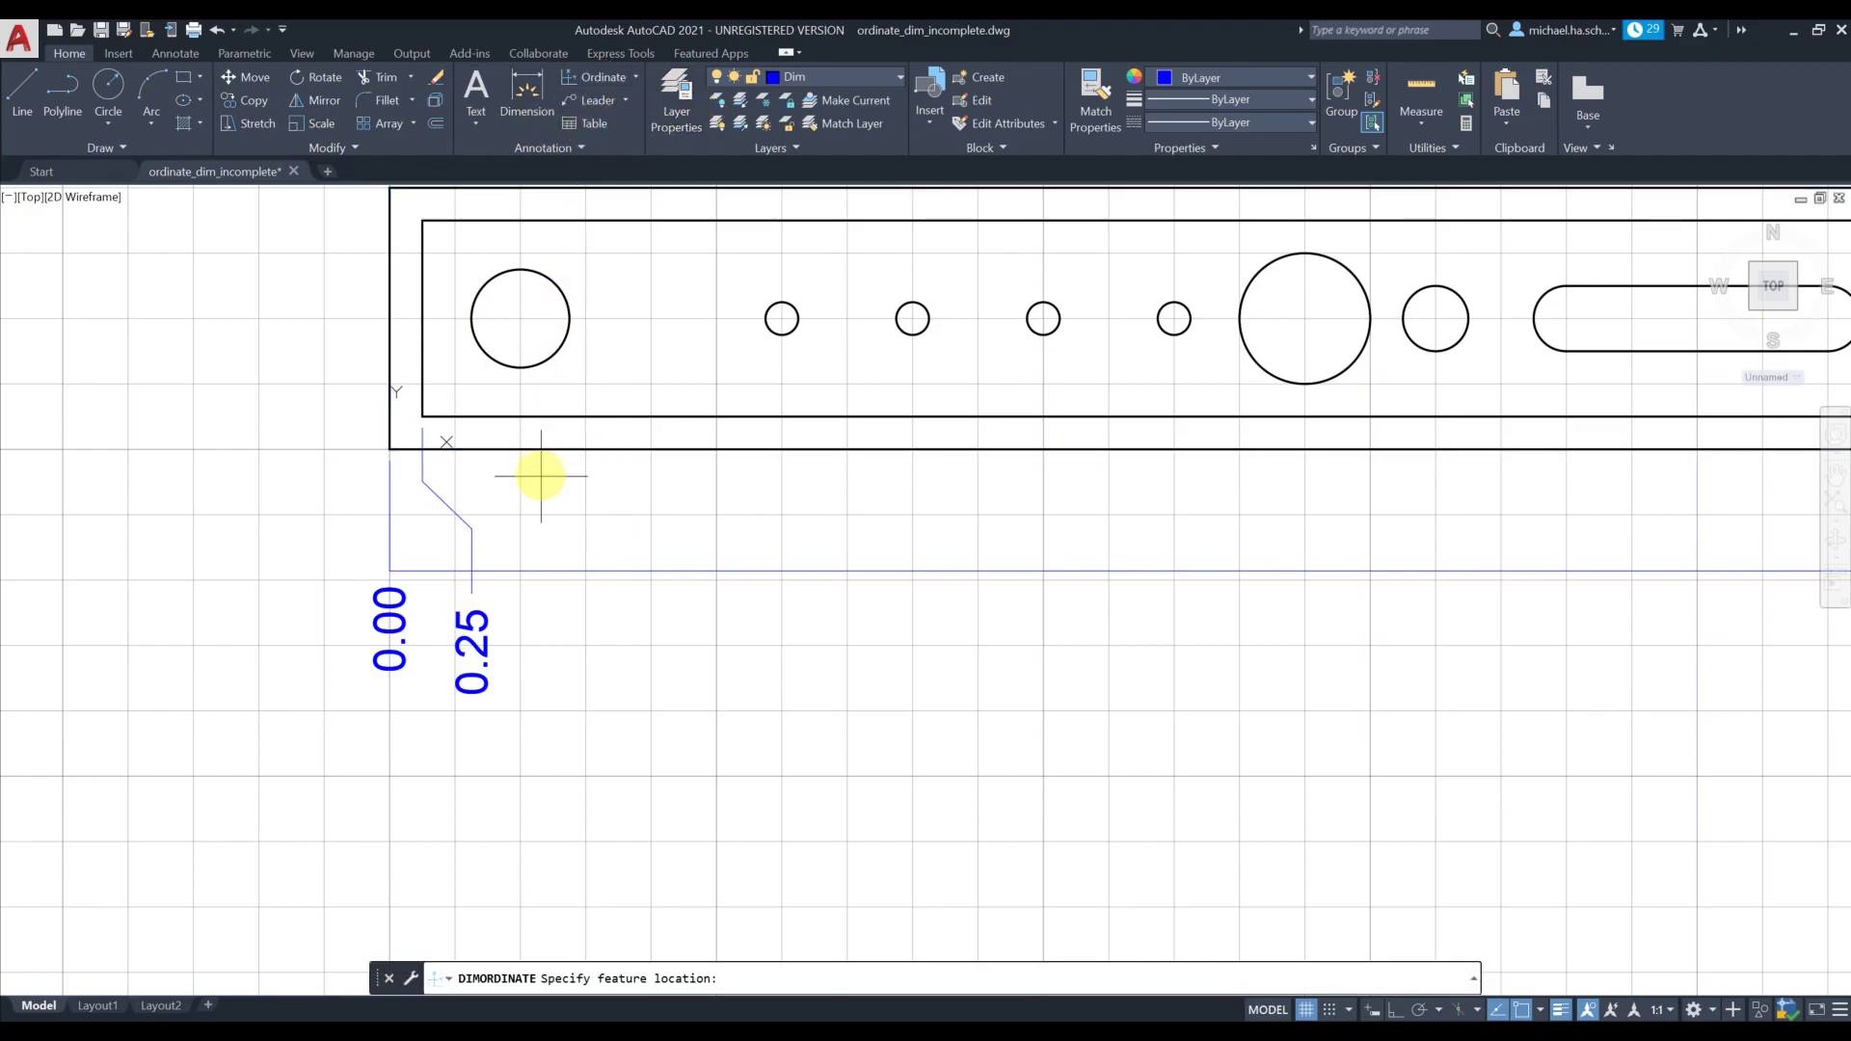
pyautogui.click(521, 318)
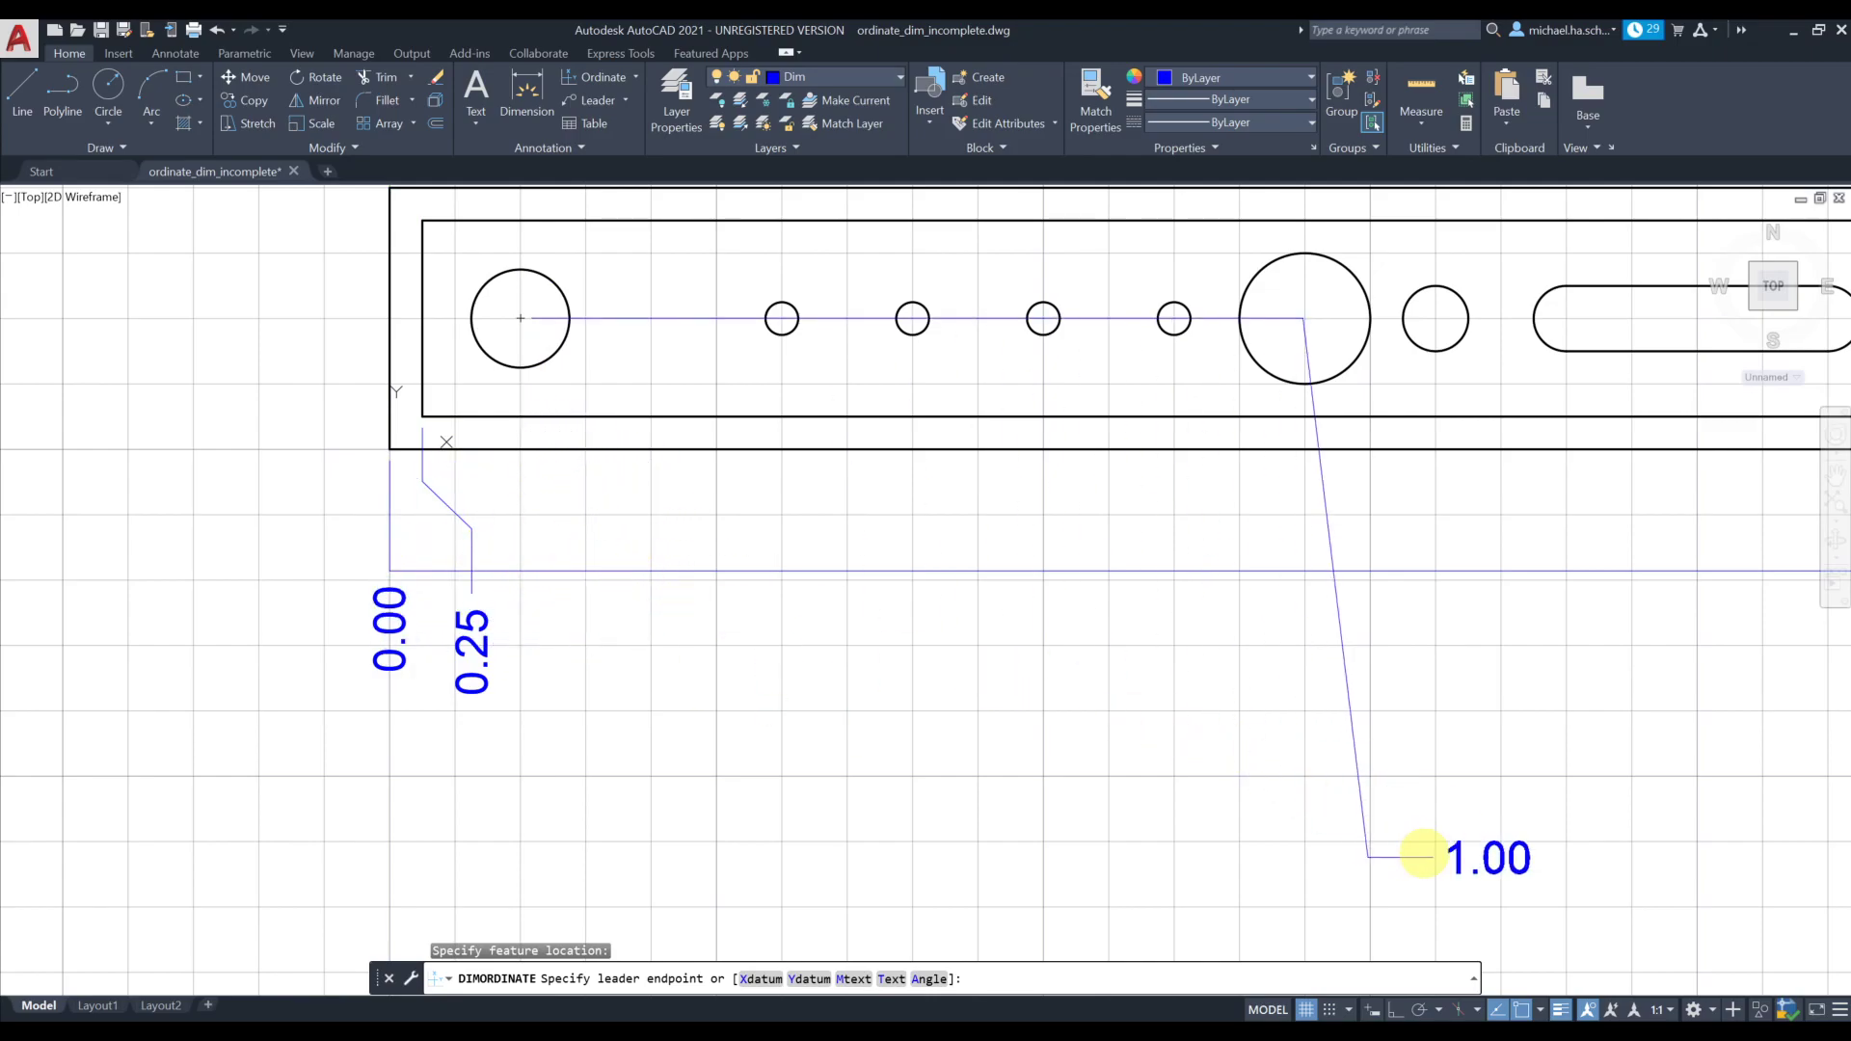
pyautogui.click(1539, 1010)
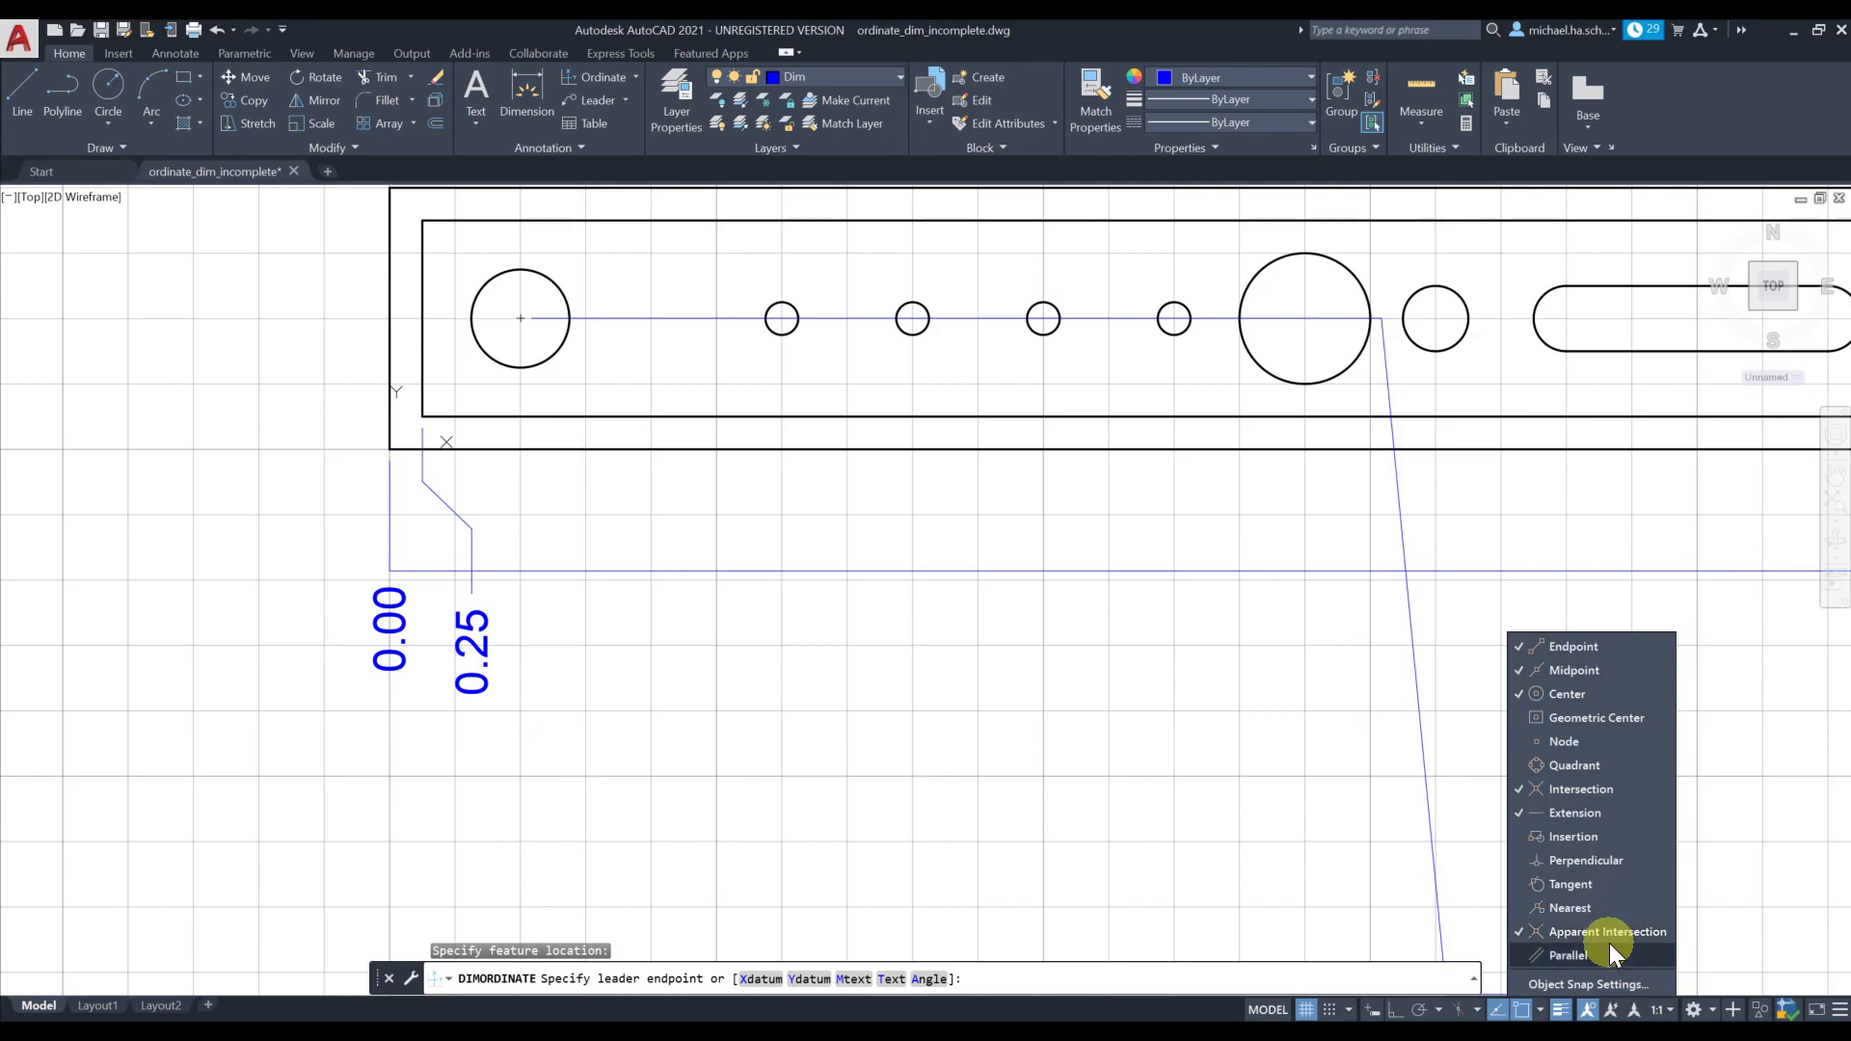
pyautogui.click(1535, 864)
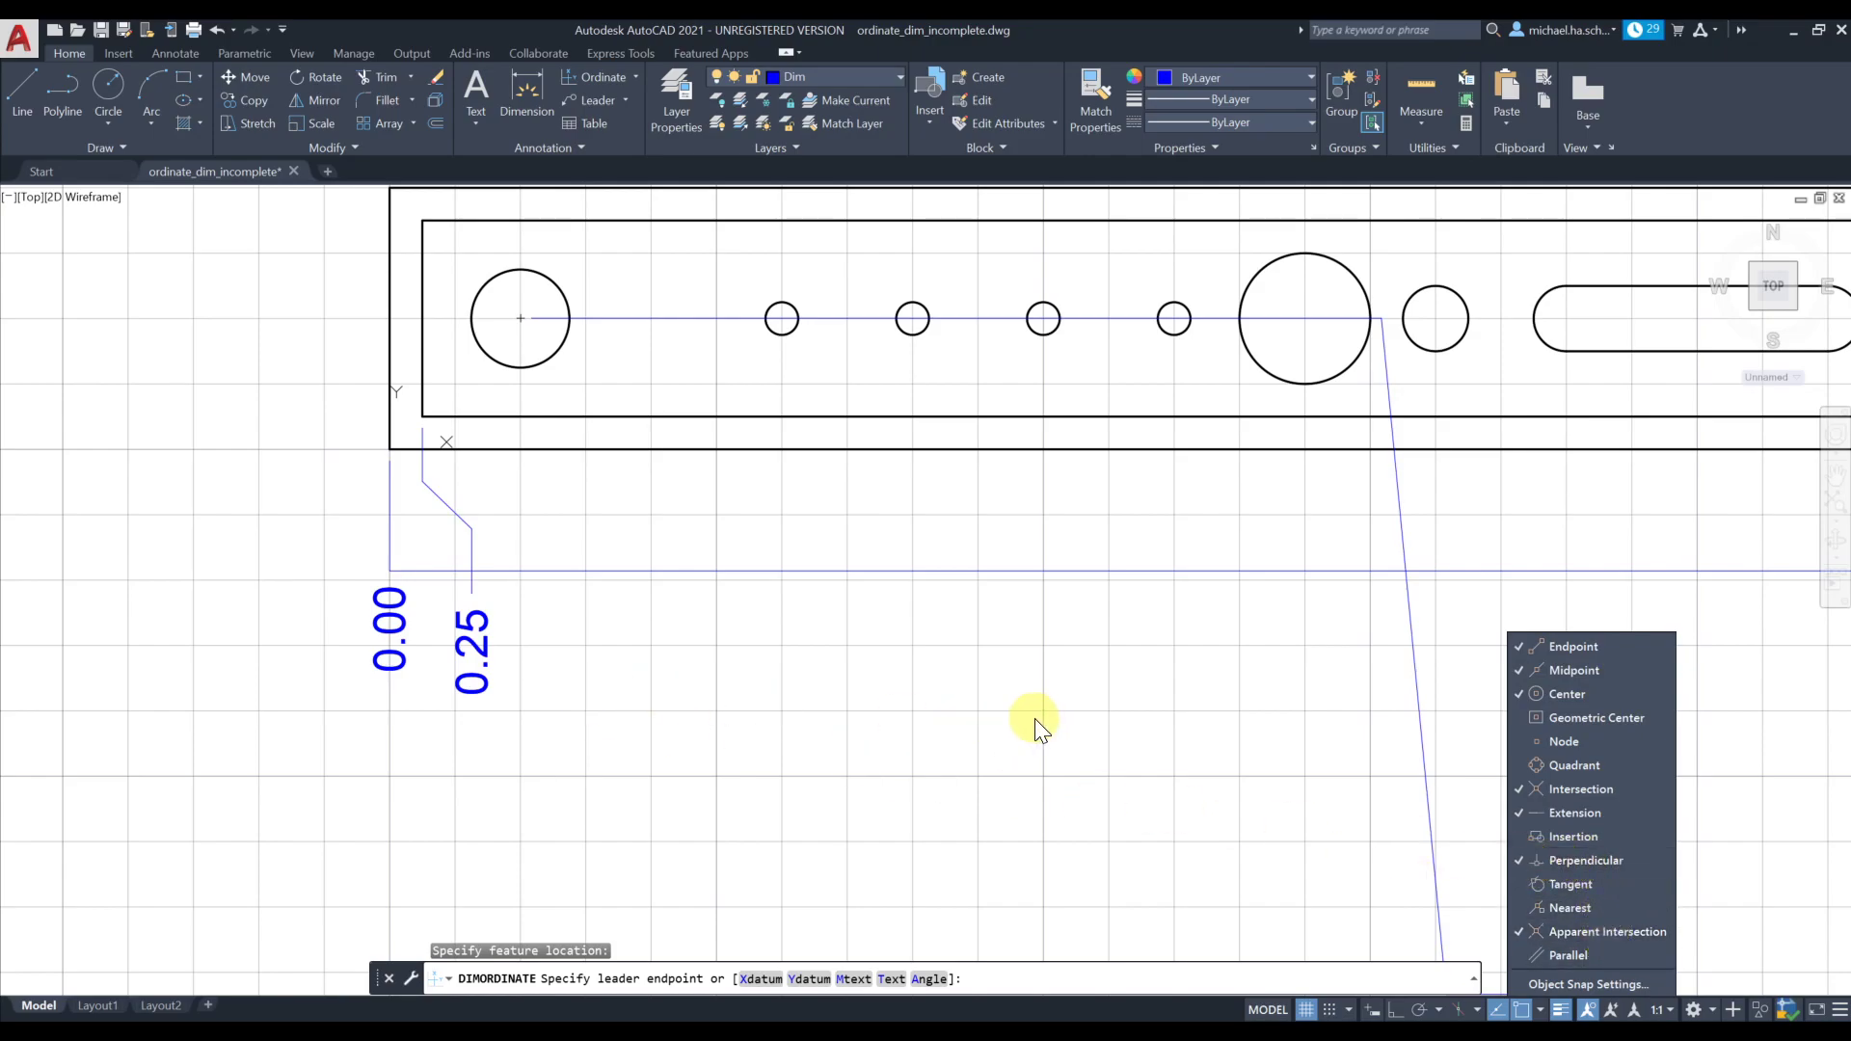
pyautogui.press('Escape')
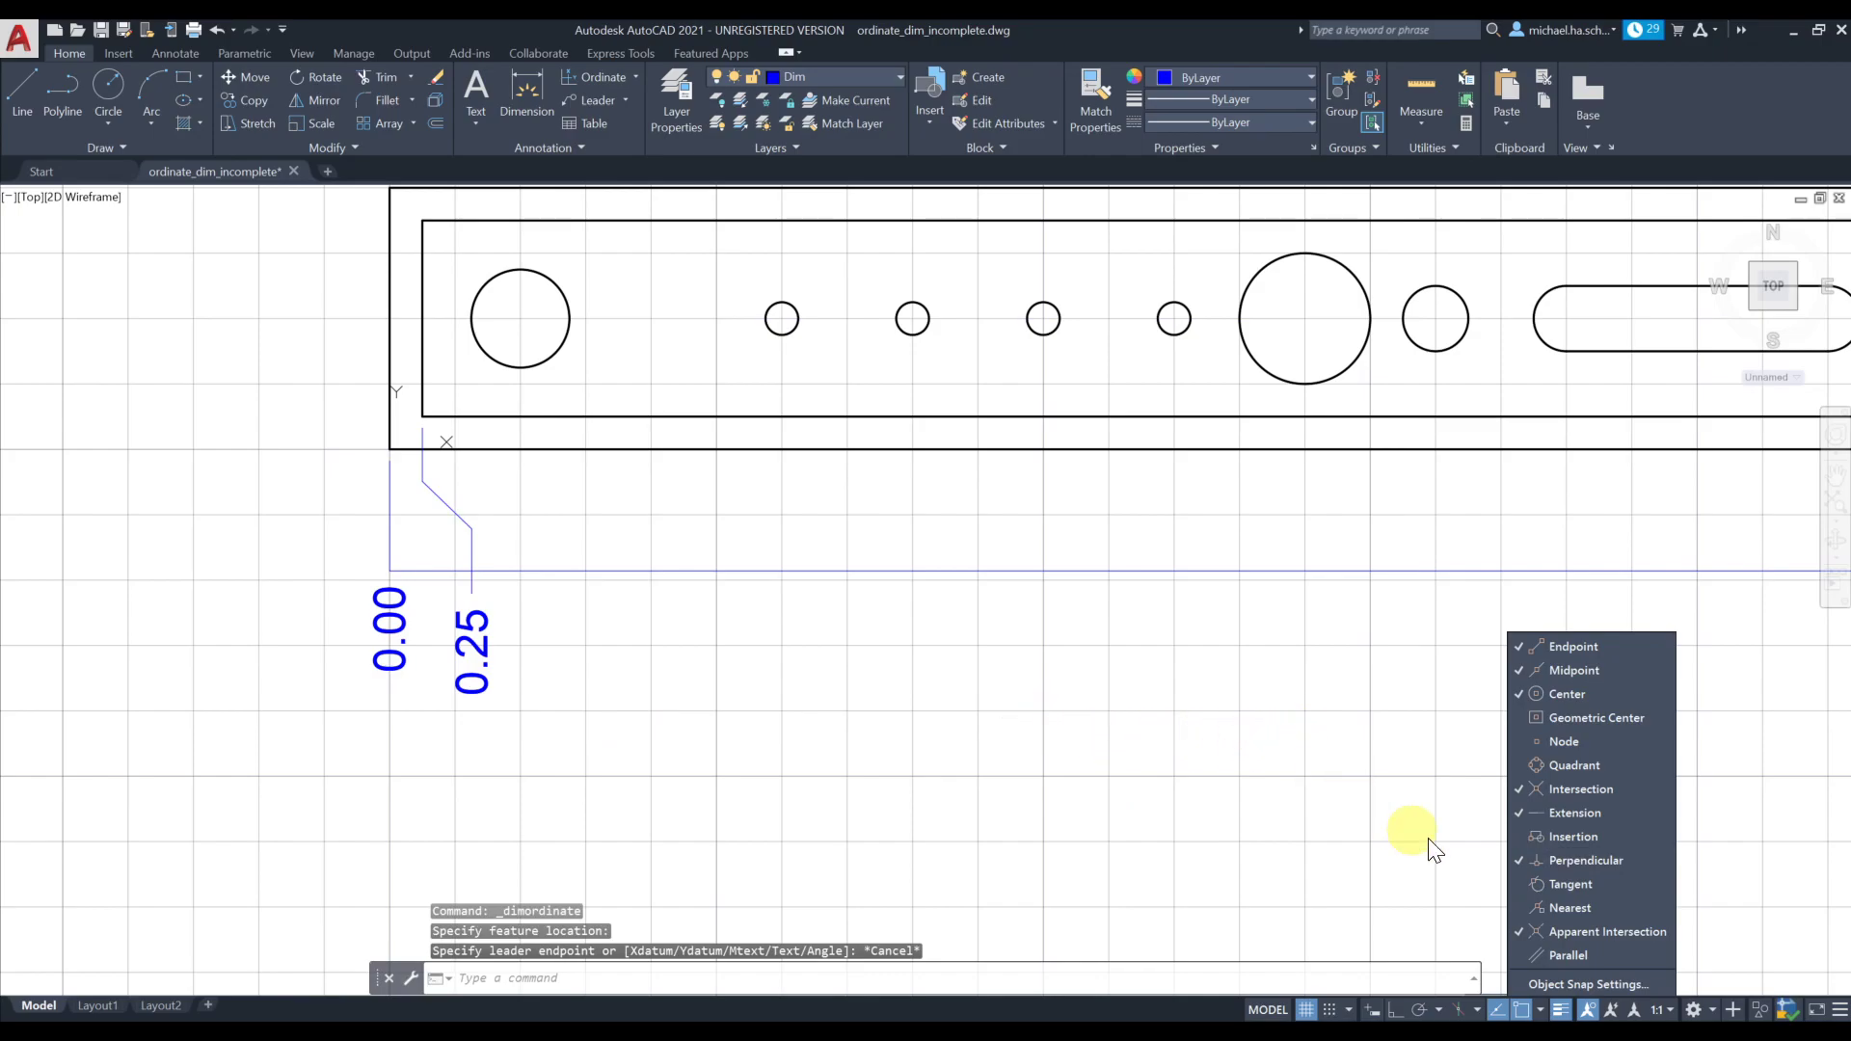
pyautogui.click(1253, 829)
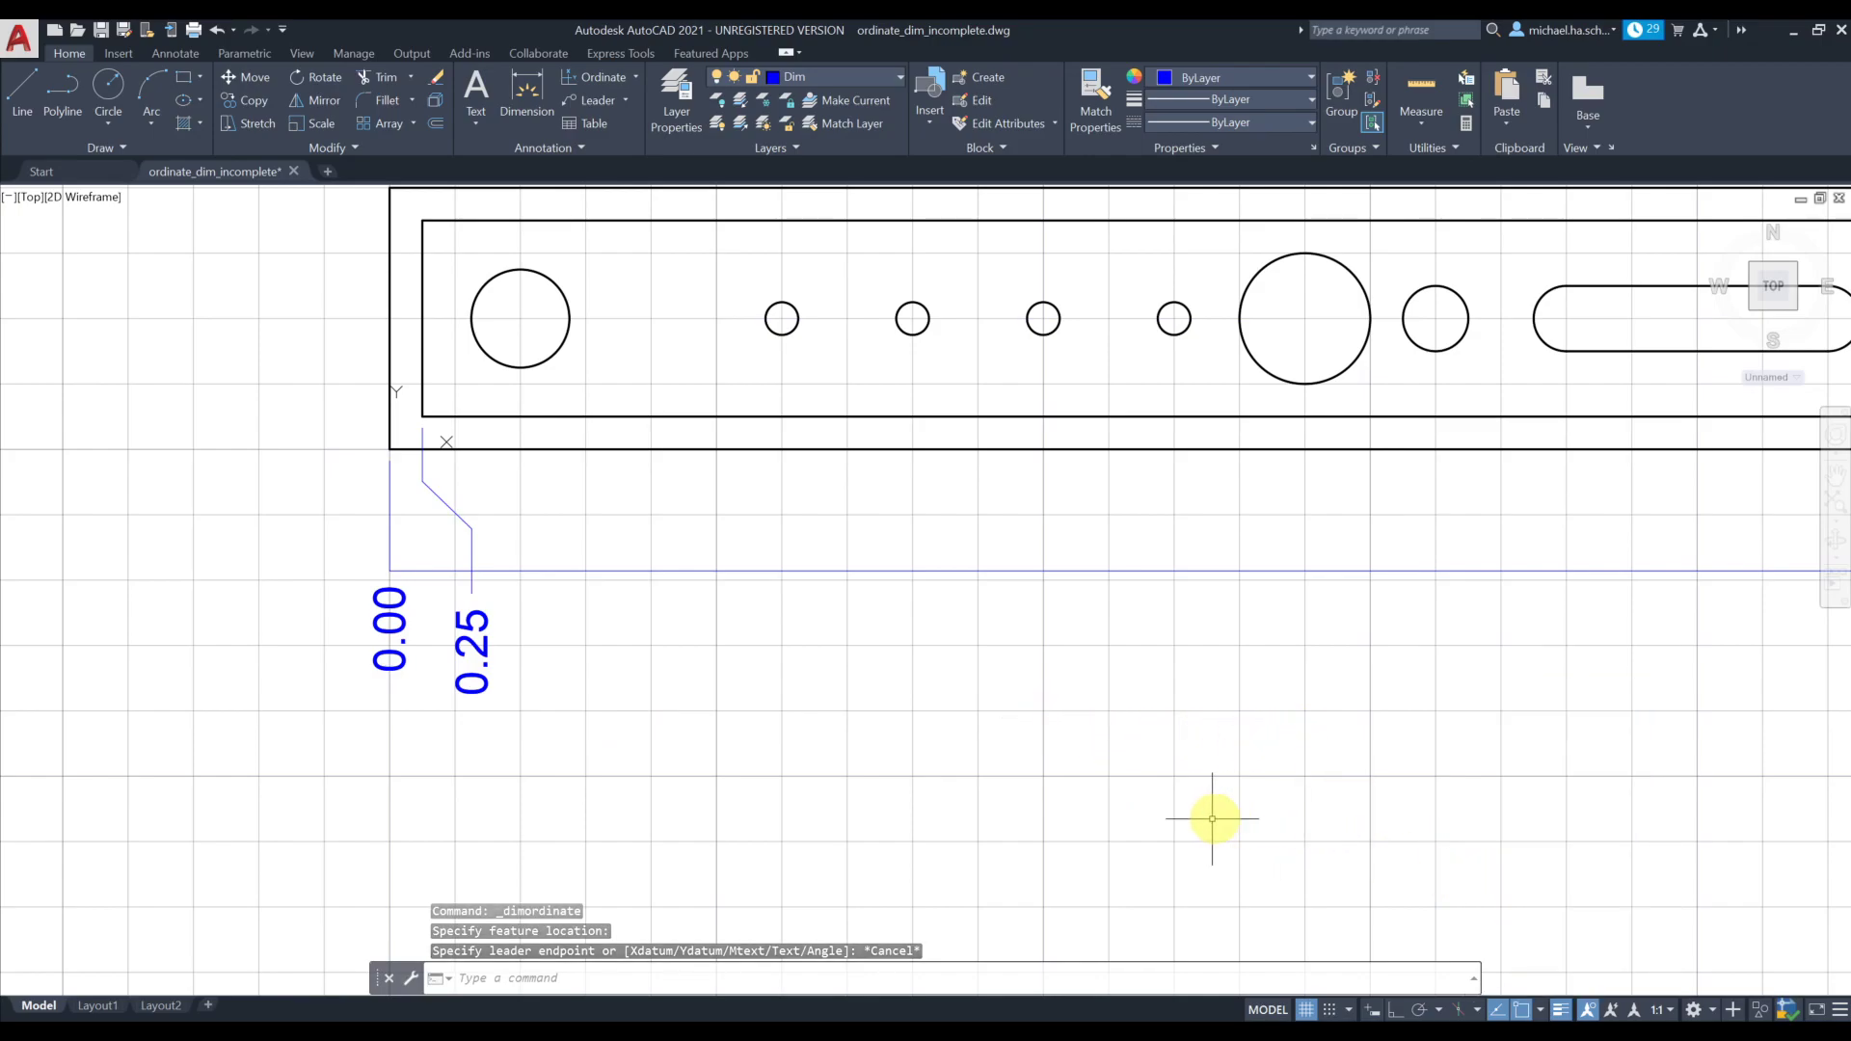
# Step: Dimension the left large hole's centre at 1.00, ending on the guide line
pyautogui.click(603, 77)
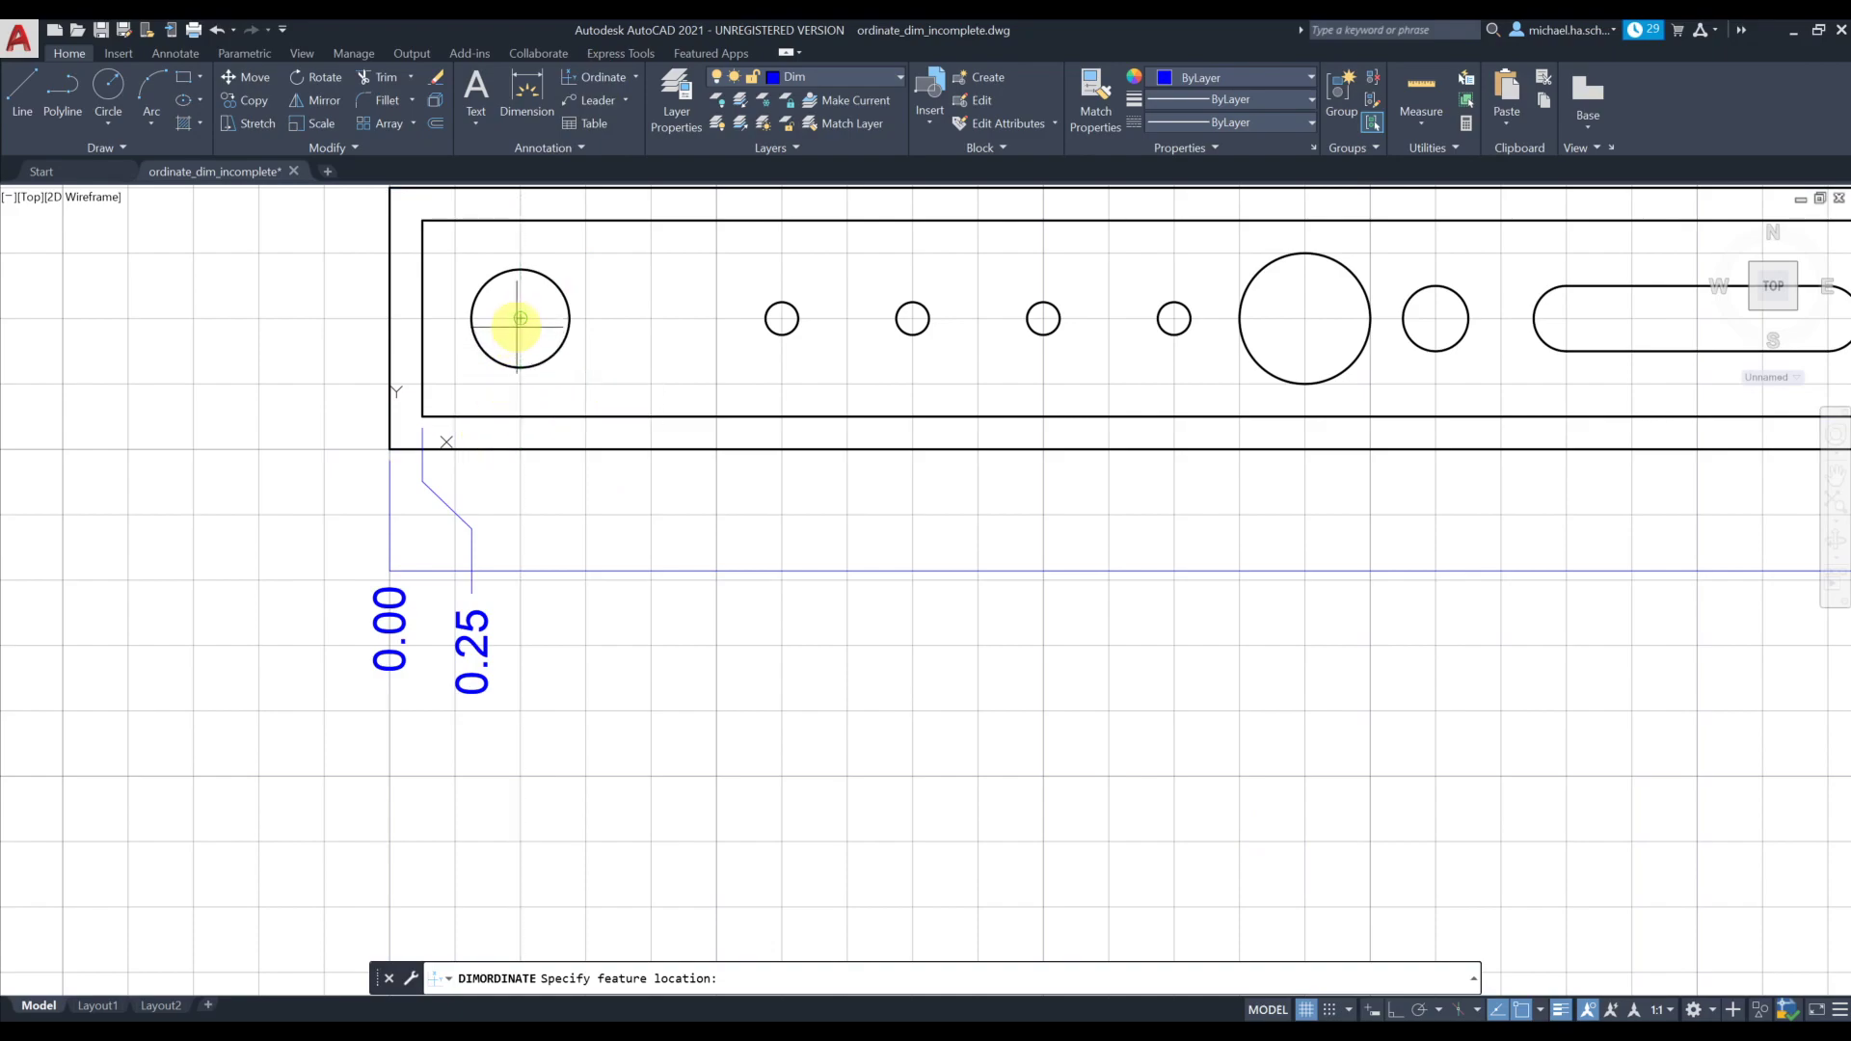
pyautogui.click(520, 318)
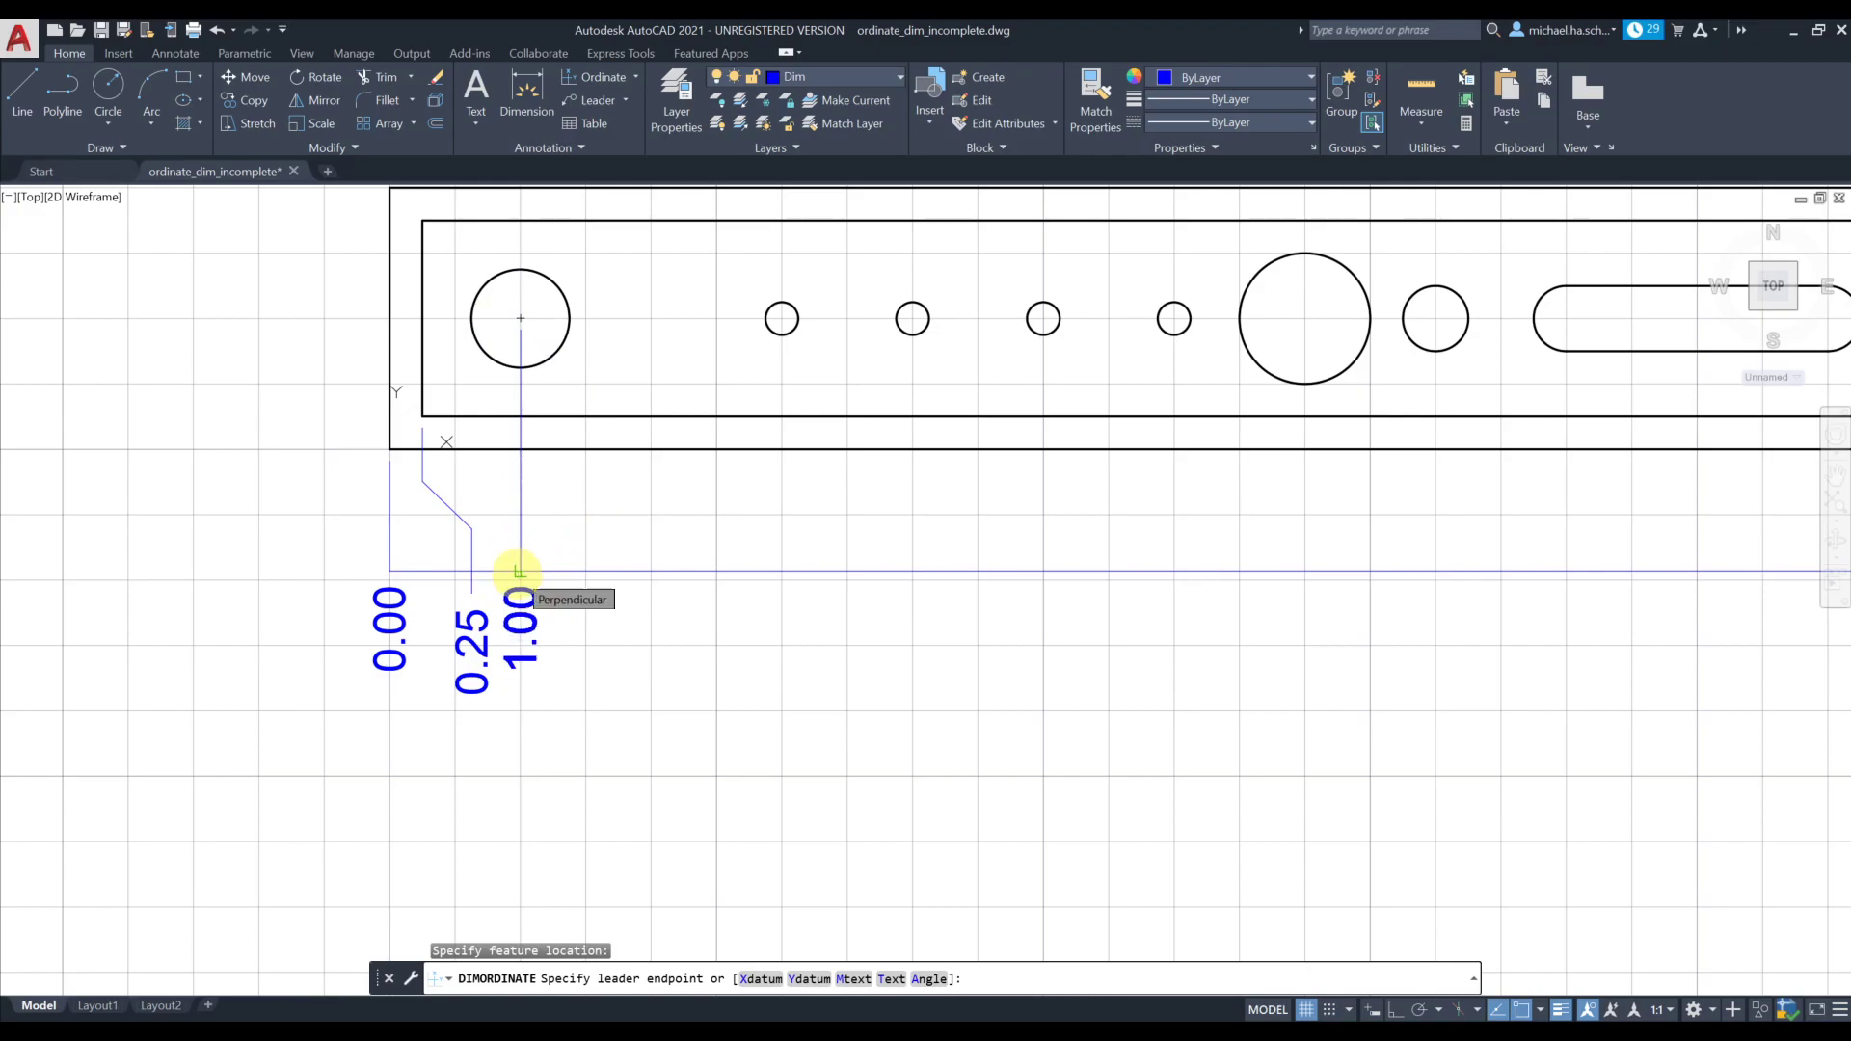
pyautogui.click(519, 572)
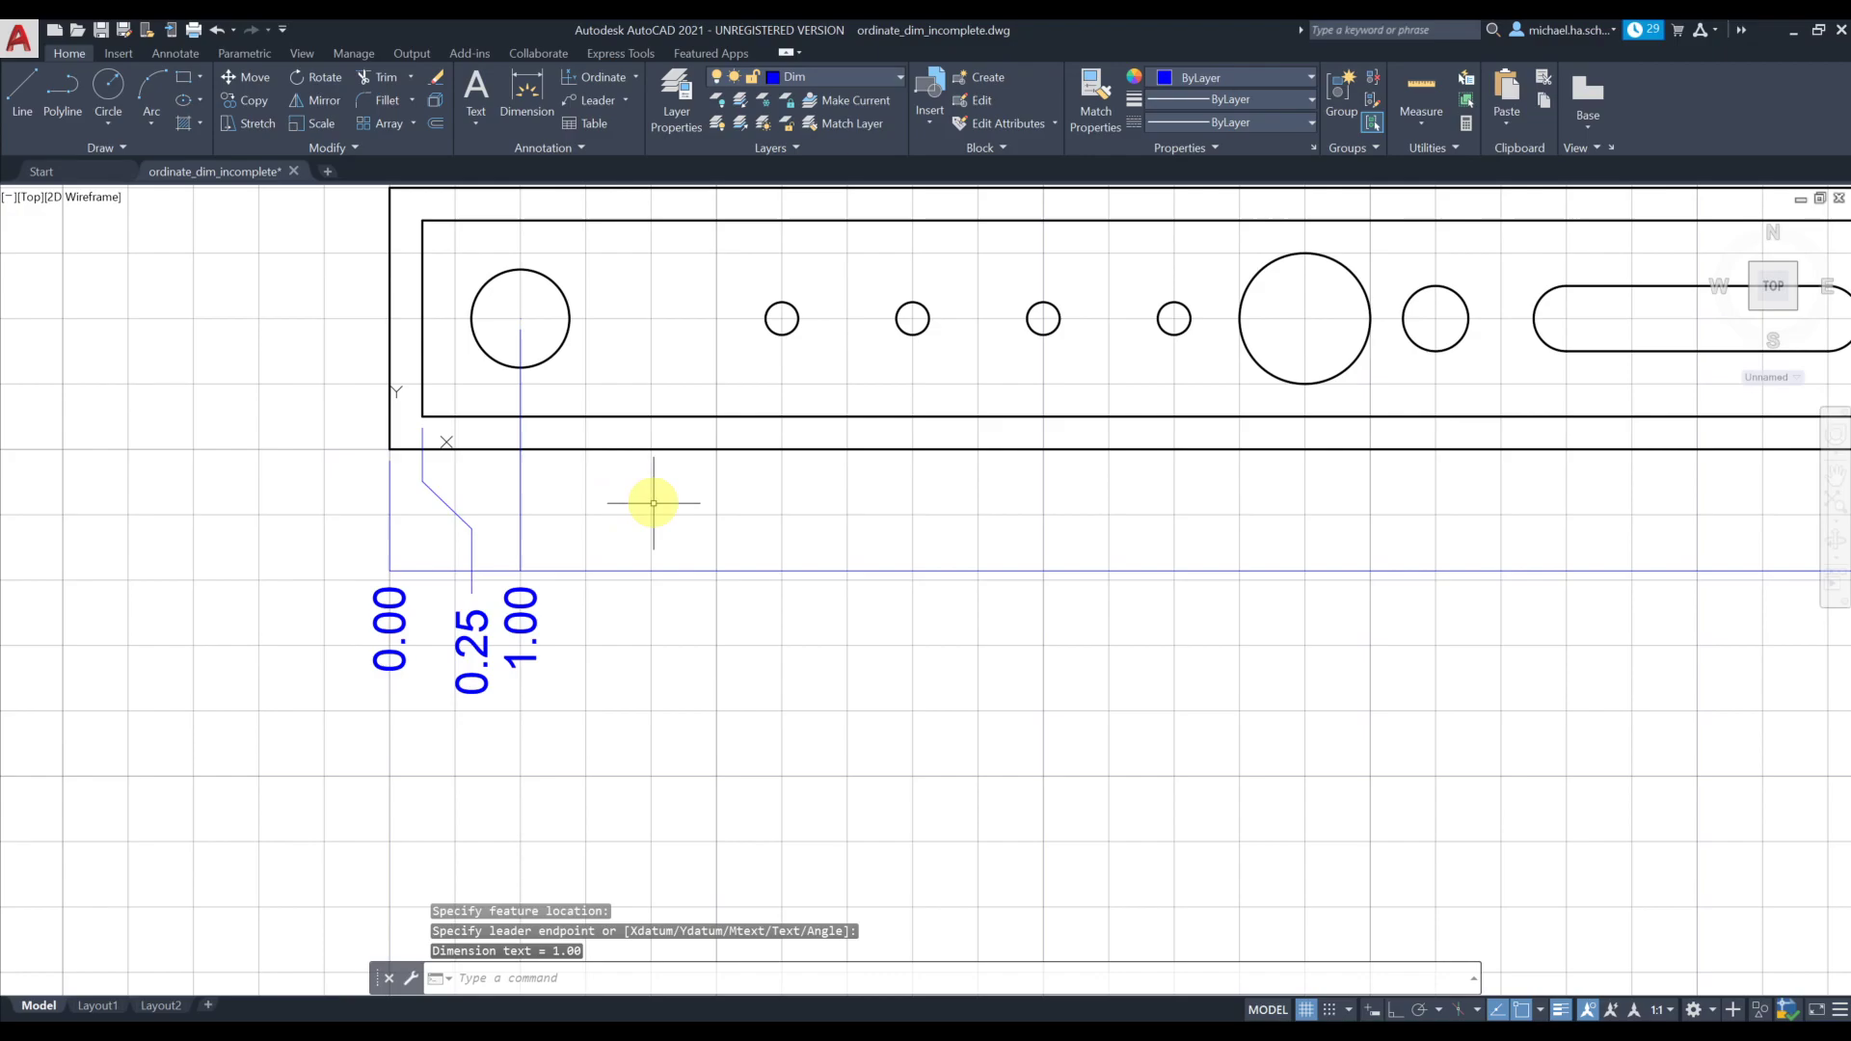
pyautogui.scroll(-5, 652, 502)
# Step: Reframe the view to show the entire plate, then bring up the Annotate ribbon tools
pyautogui.scroll(2, 913, 504)
pyautogui.moveTo(913, 504); pyautogui.dragTo(754, 578, button='middle')
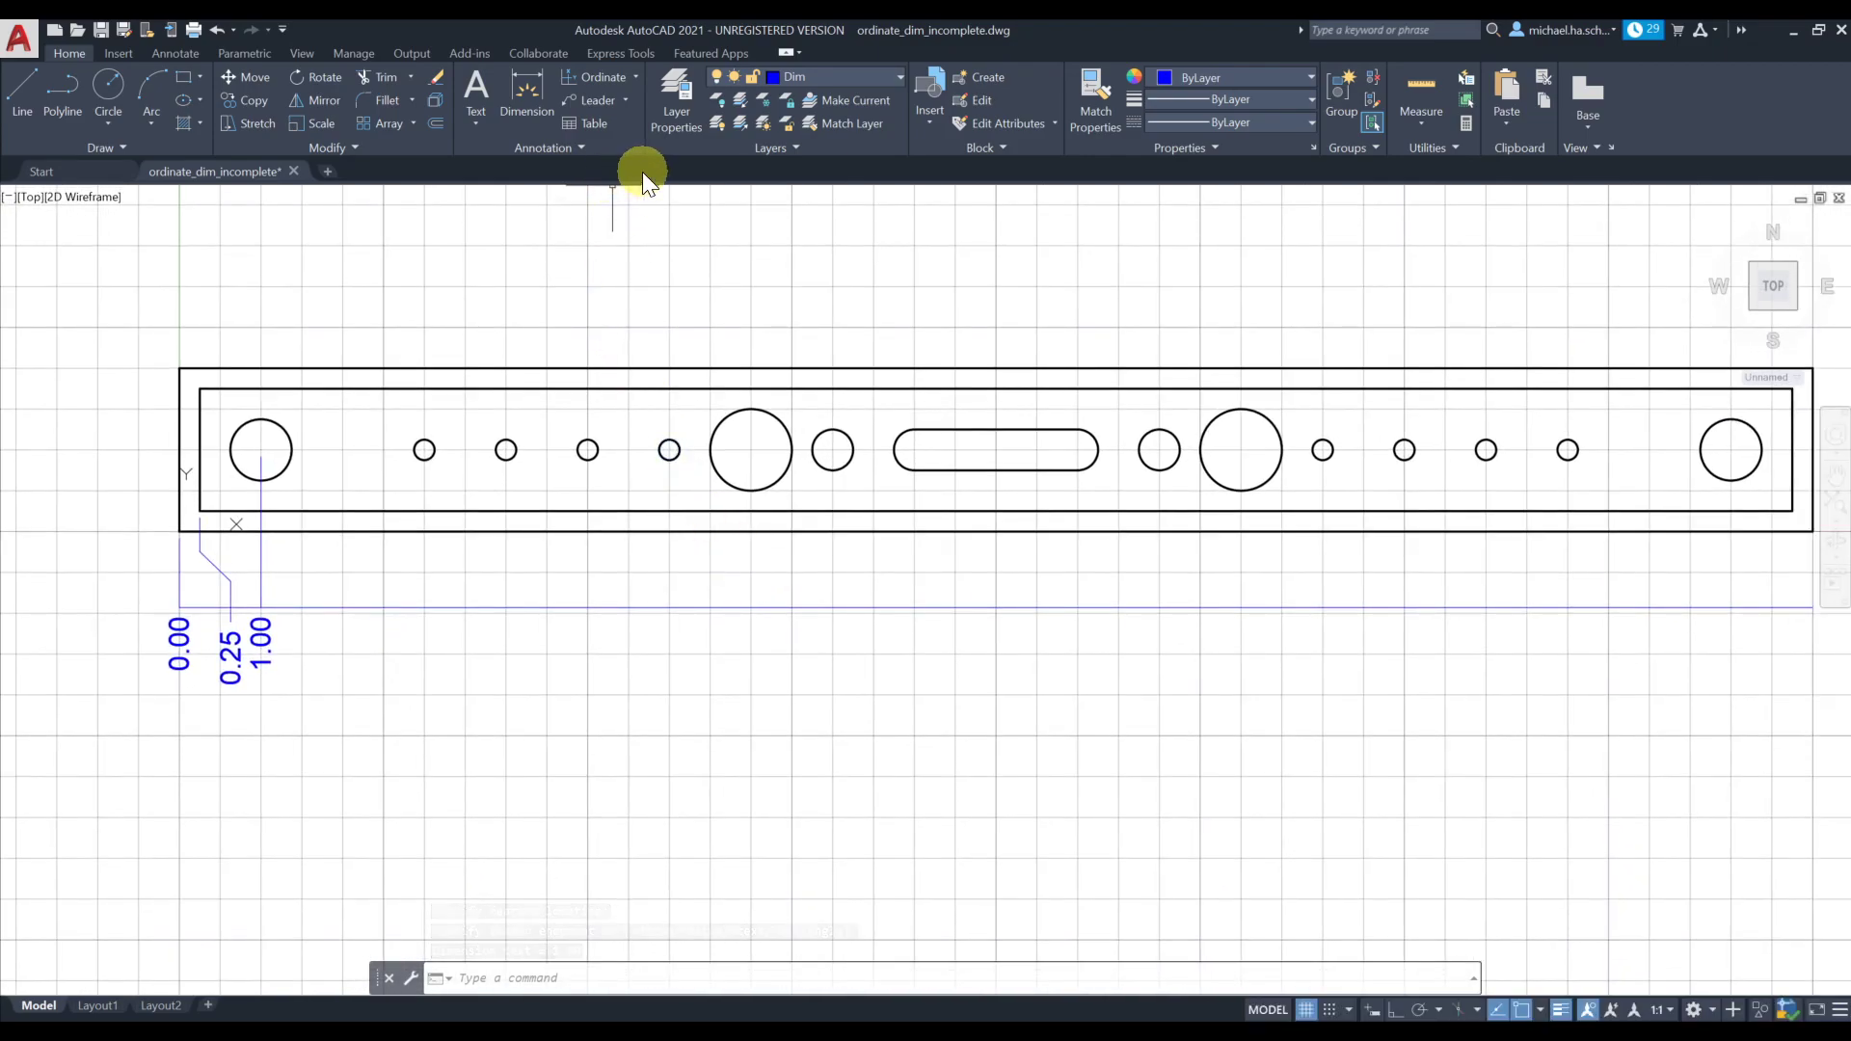
pyautogui.click(179, 53)
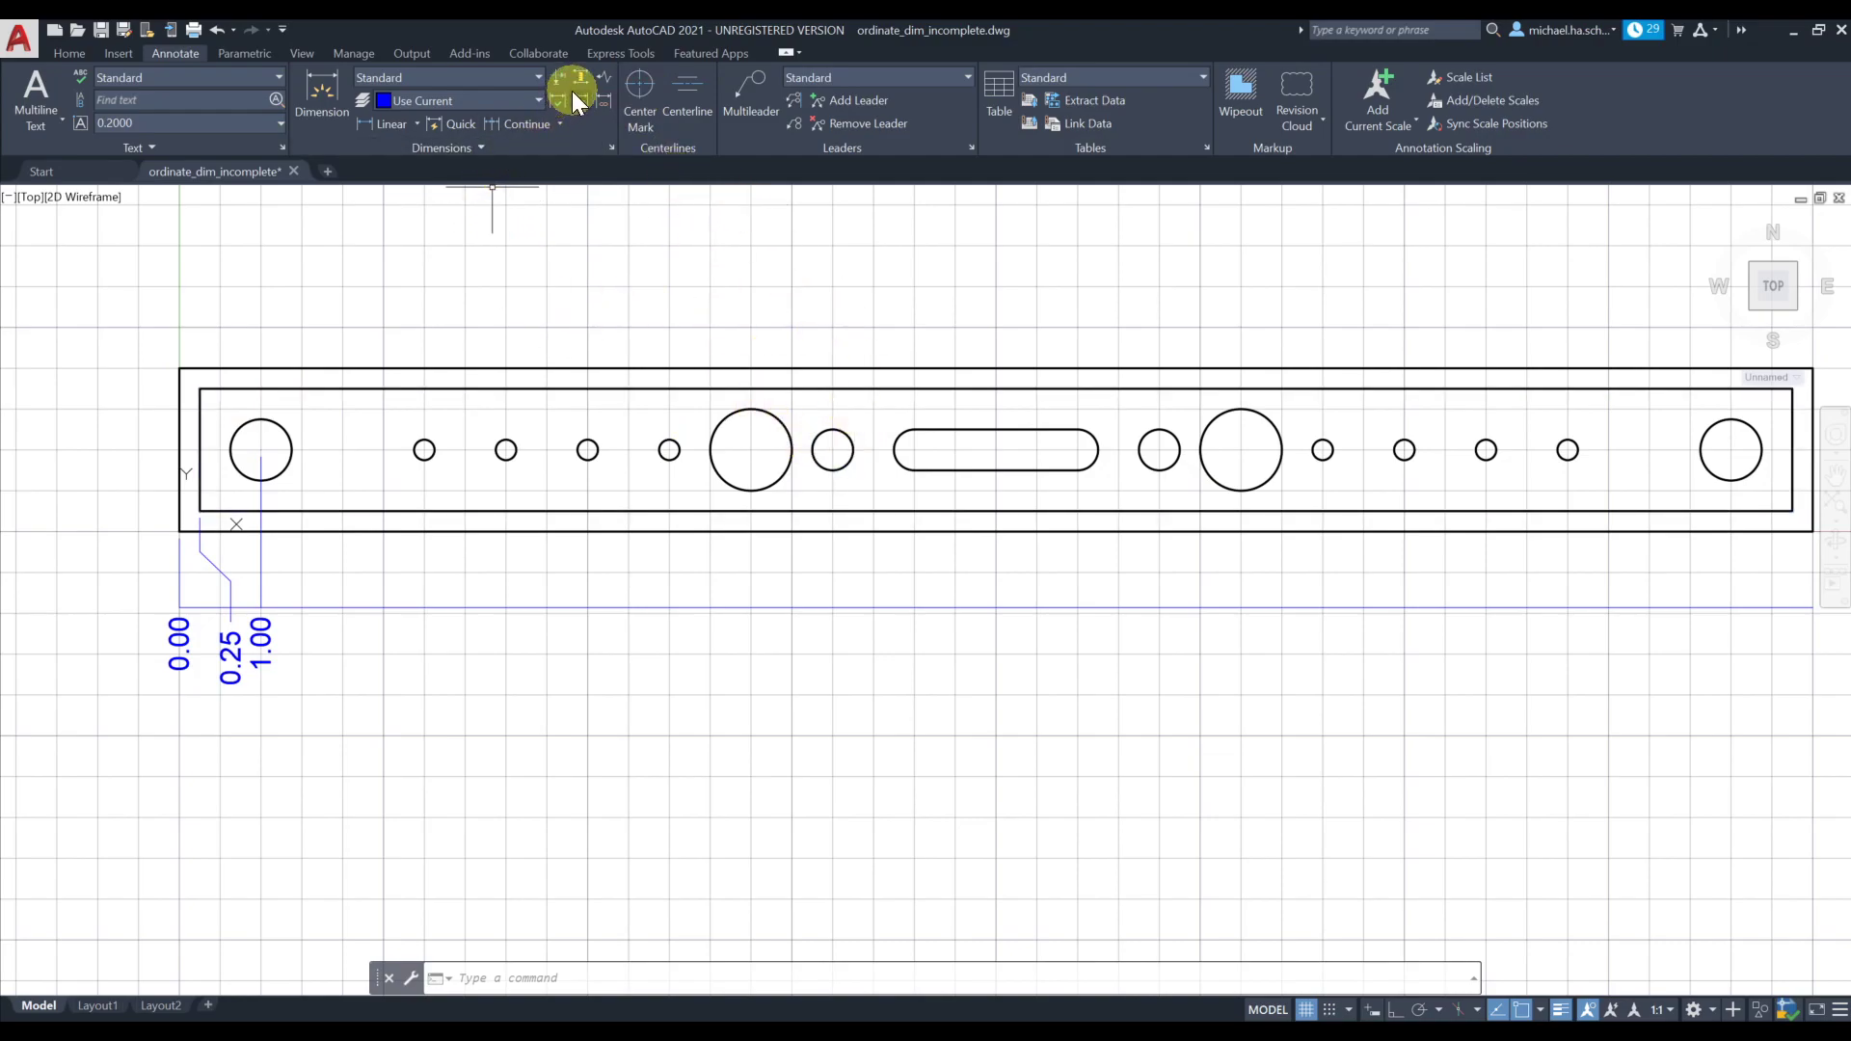
# Step: Center-mark the left large hole, the small holes on both sides, and the hole beside the slot
pyautogui.click(638, 85)
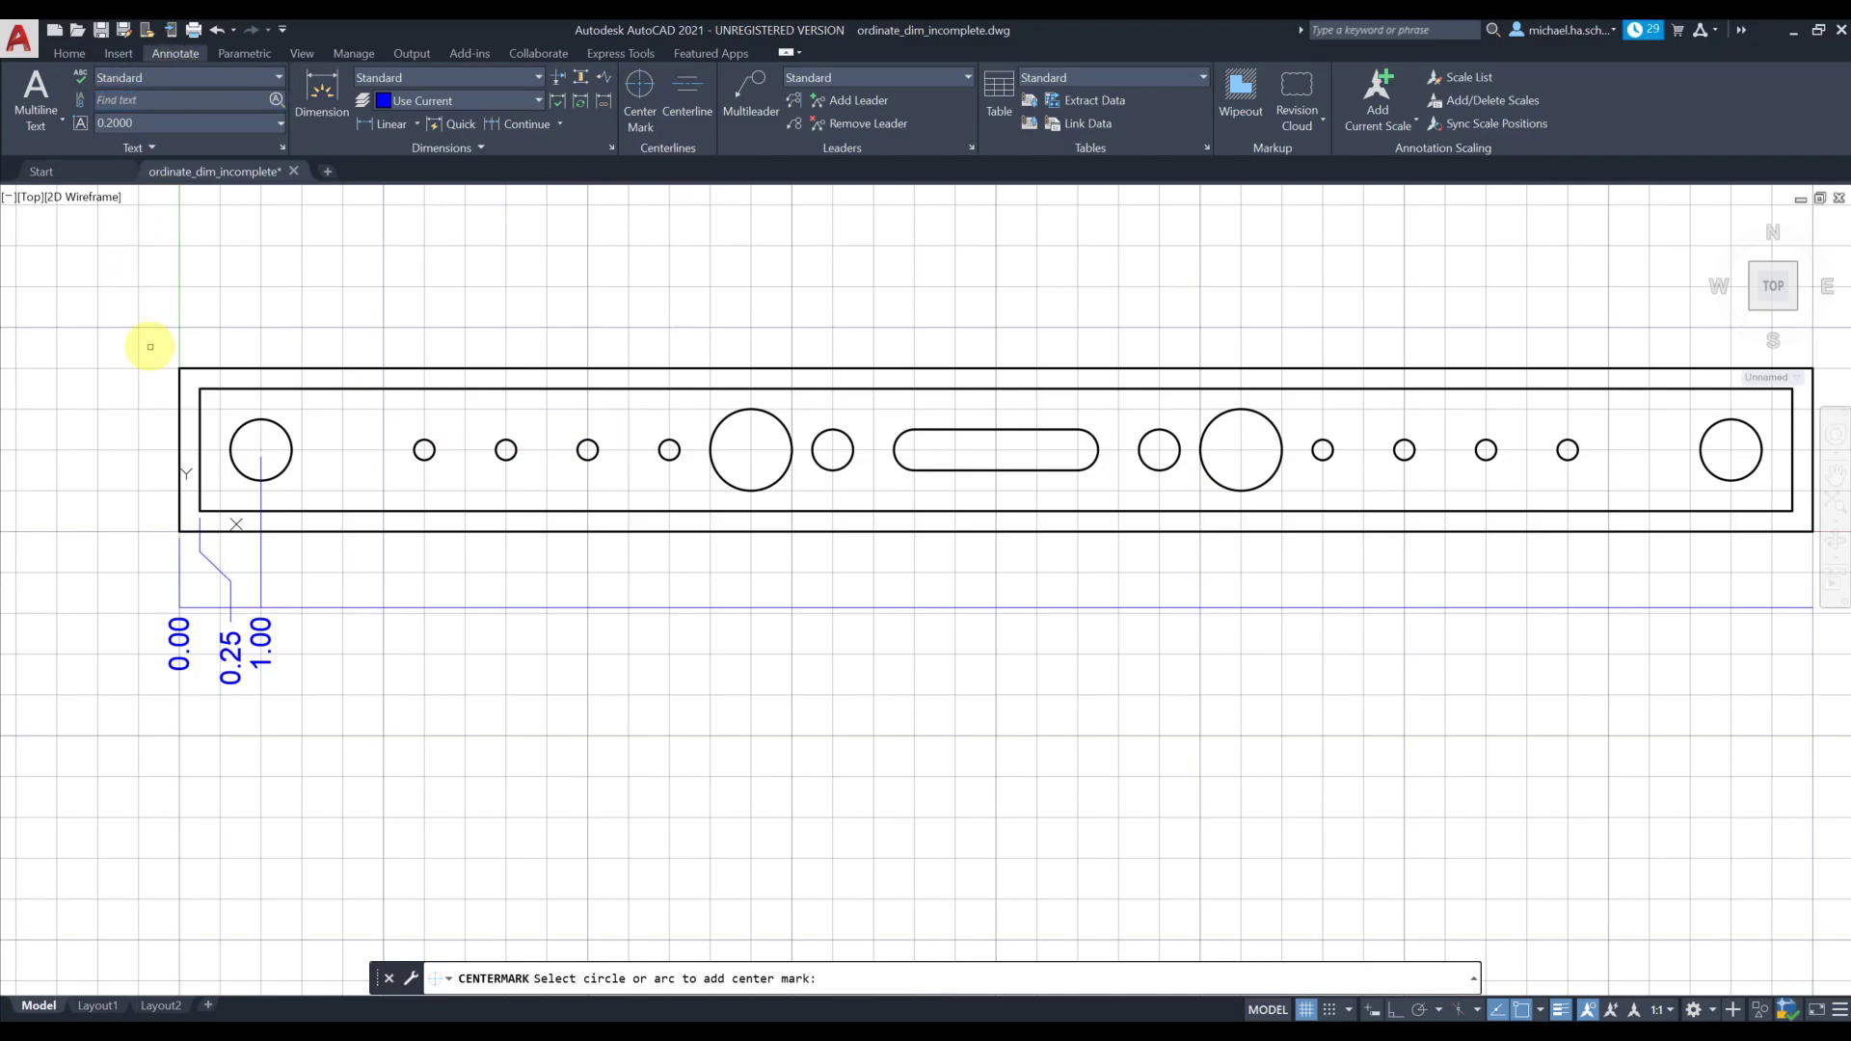
pyautogui.click(244, 422)
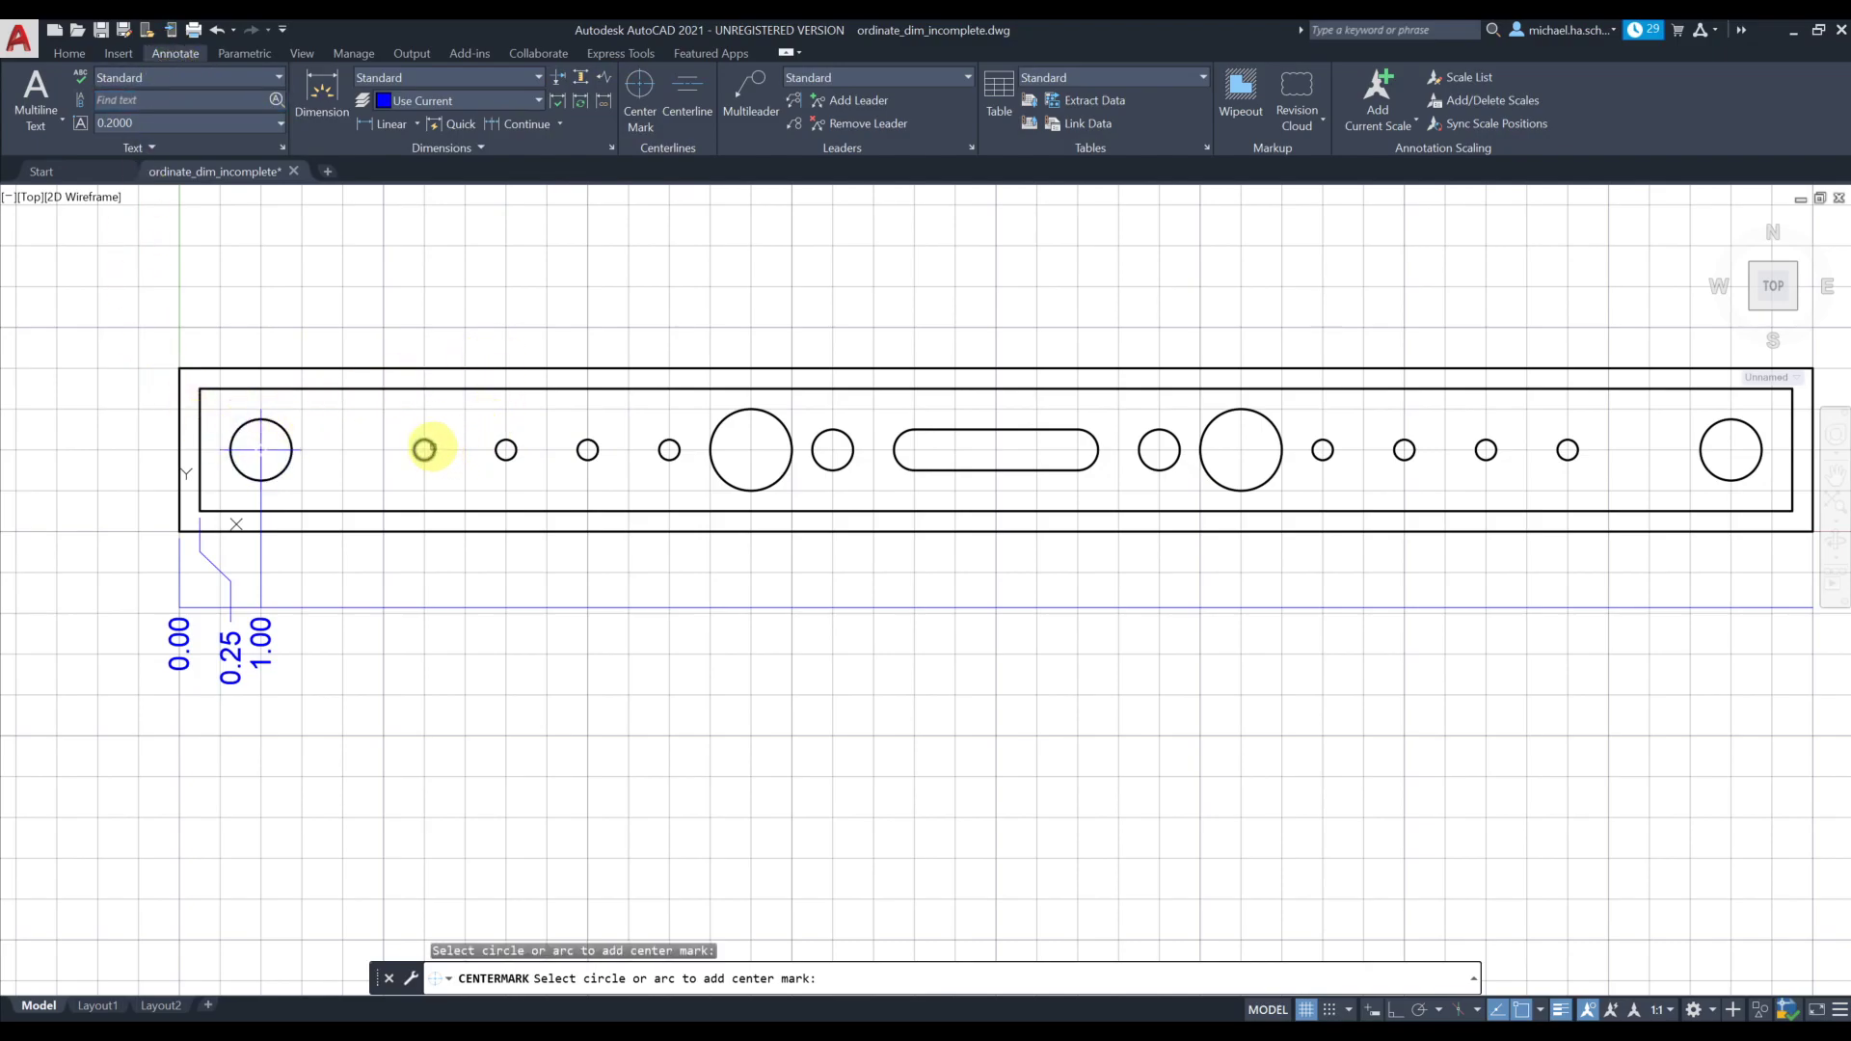
pyautogui.click(425, 449)
pyautogui.click(505, 449)
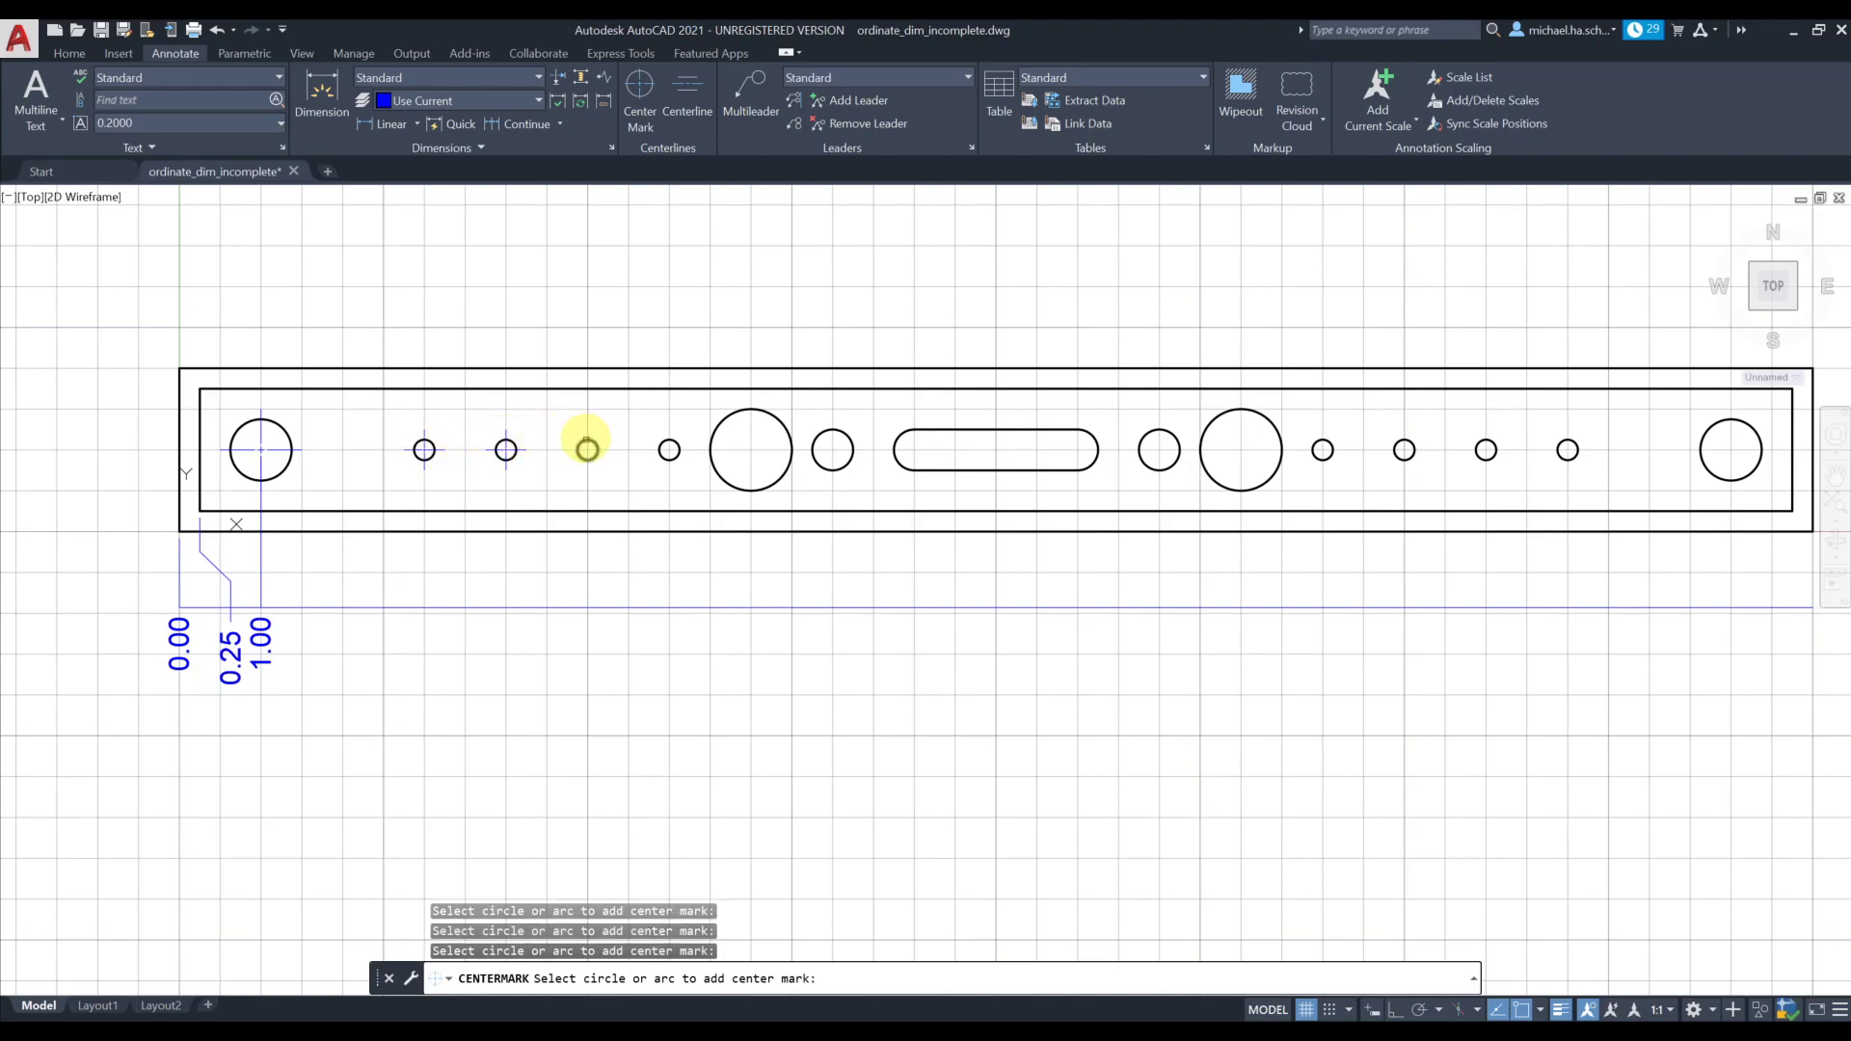
pyautogui.click(587, 449)
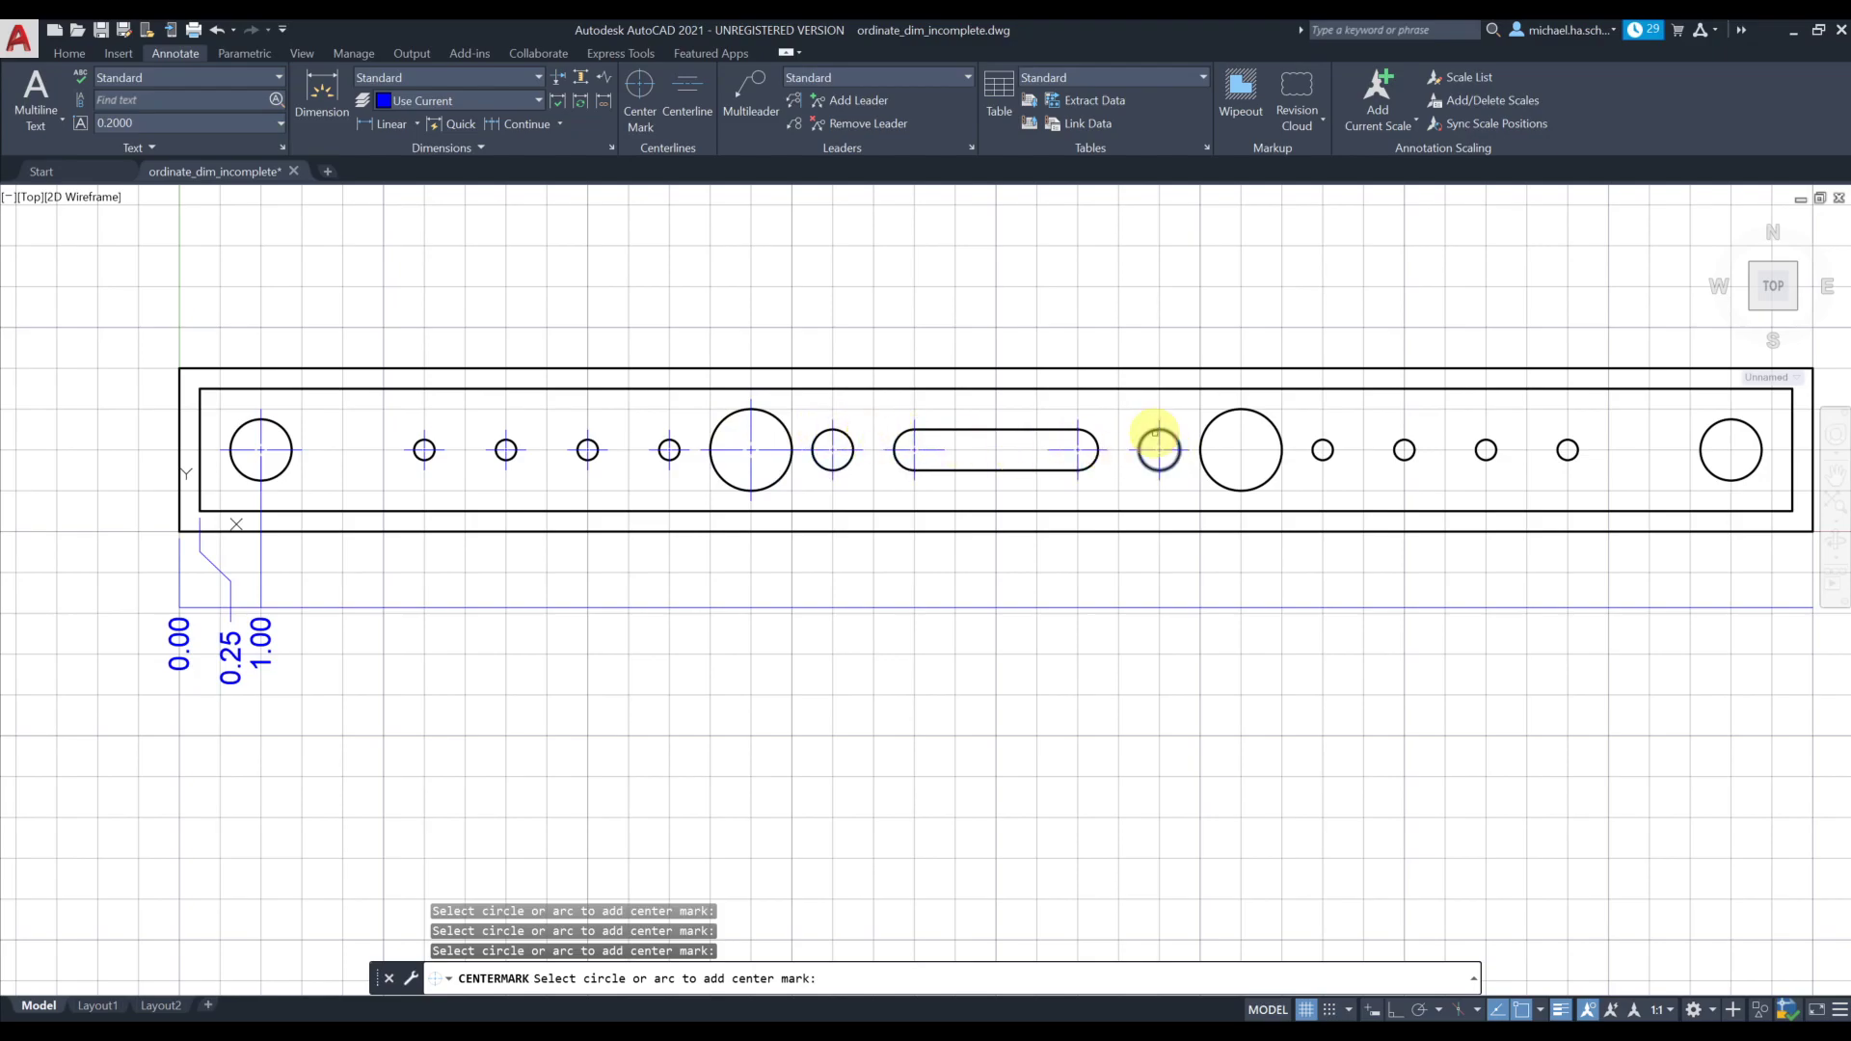
pyautogui.click(1156, 432)
pyautogui.click(1332, 445)
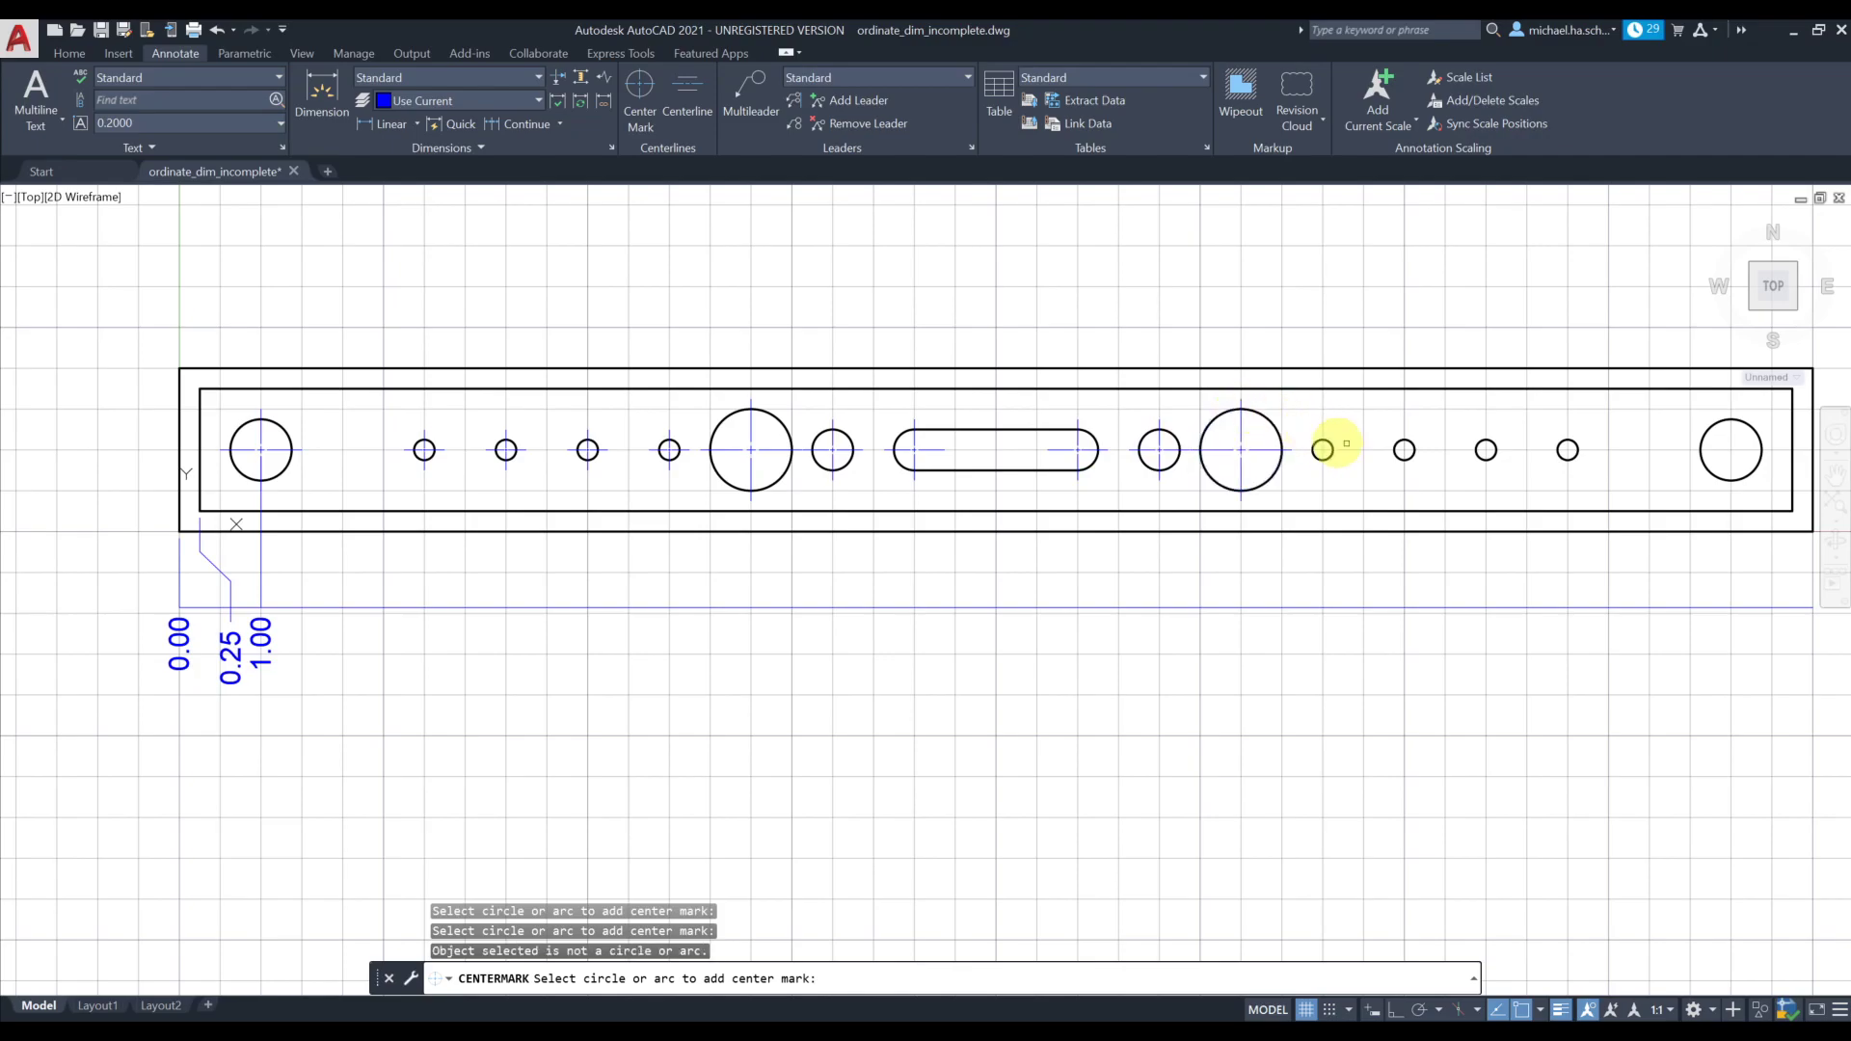
pyautogui.click(1321, 445)
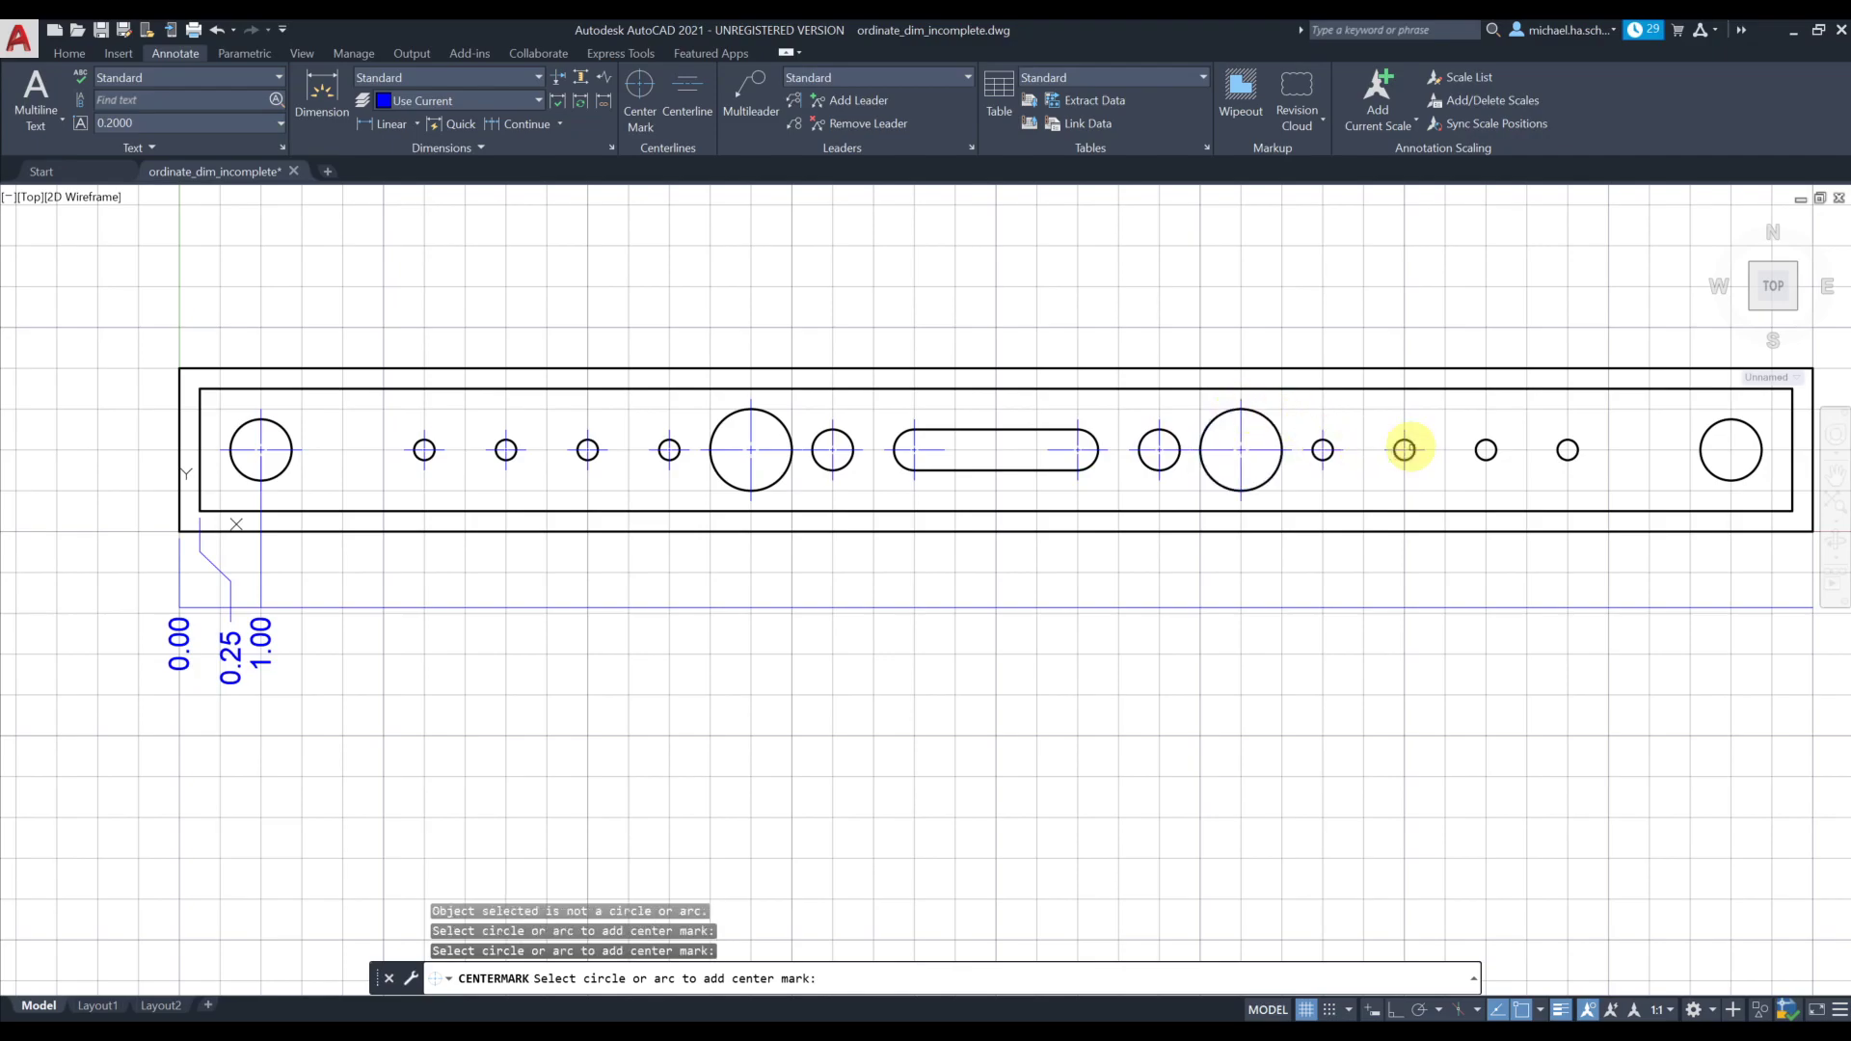
pyautogui.click(1485, 449)
pyautogui.click(1569, 447)
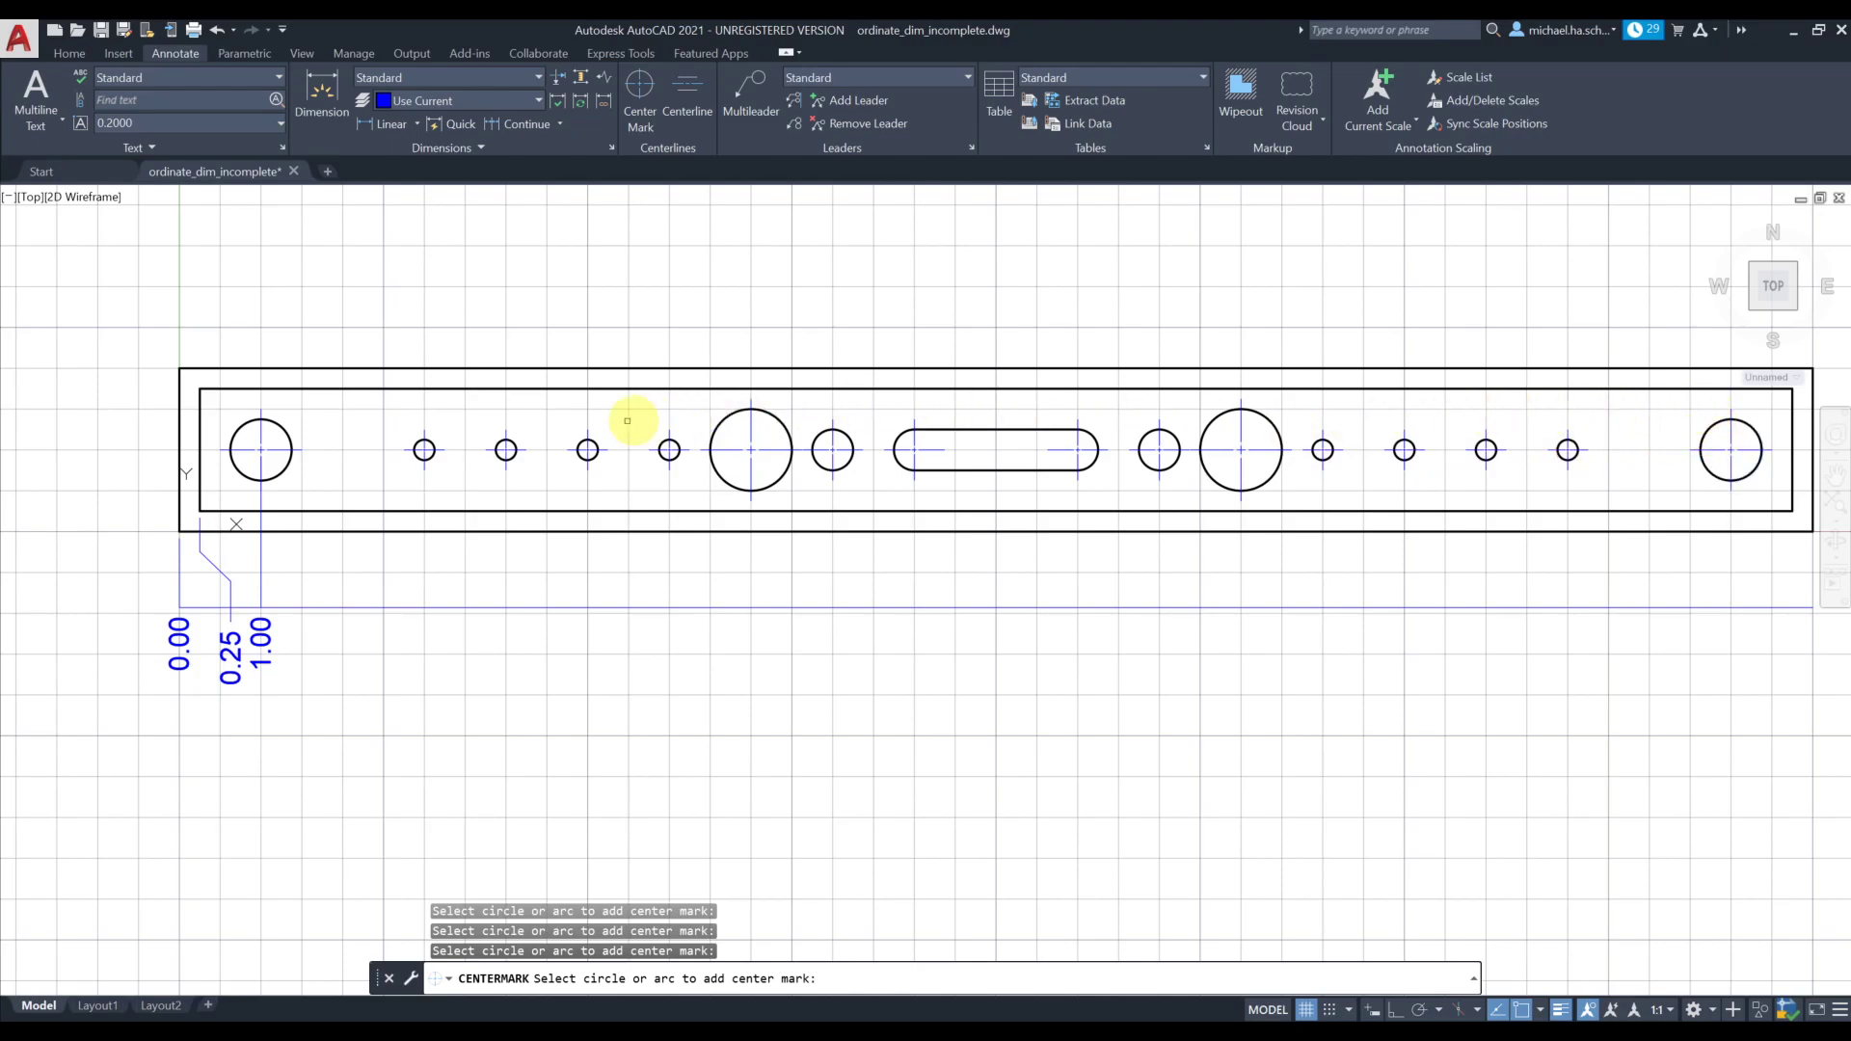
pyautogui.click(571, 449)
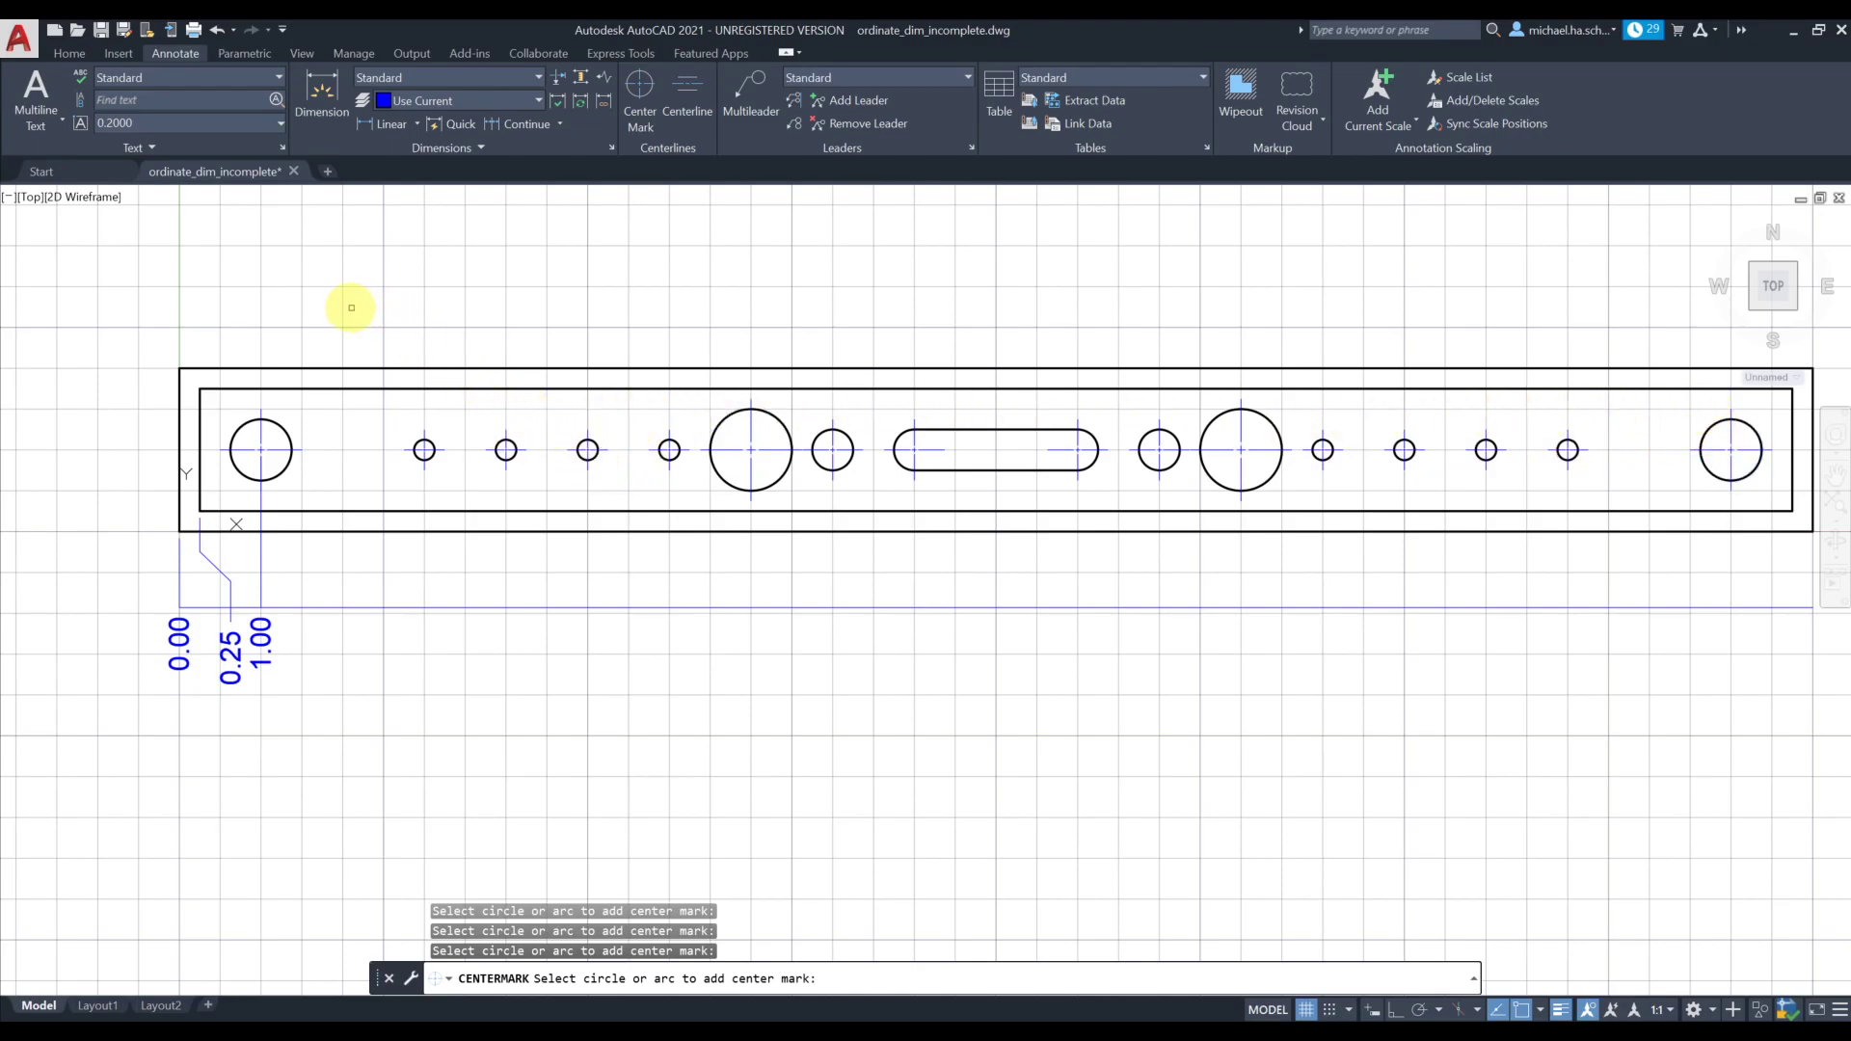
pyautogui.press('Escape')
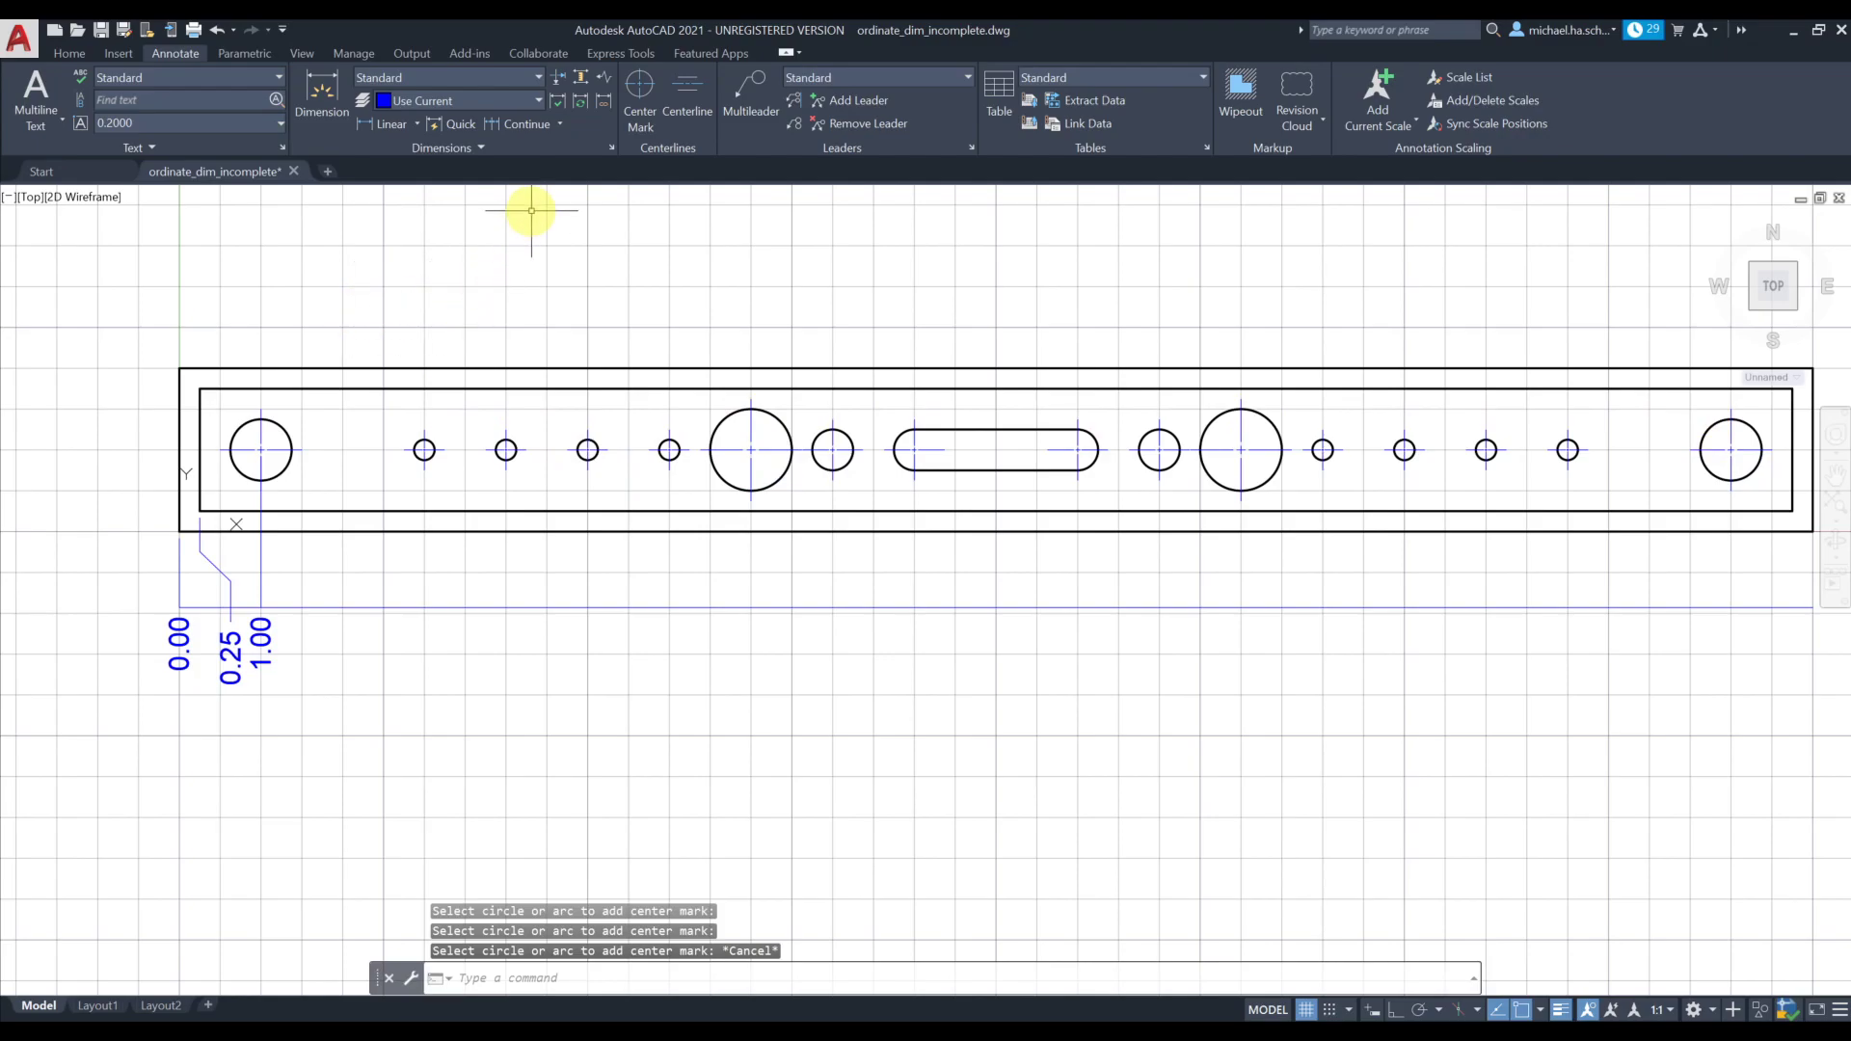
# Step: Back on Home, dimension the first three small holes at 3.00, 4.00 and 5.00
pyautogui.click(71, 53)
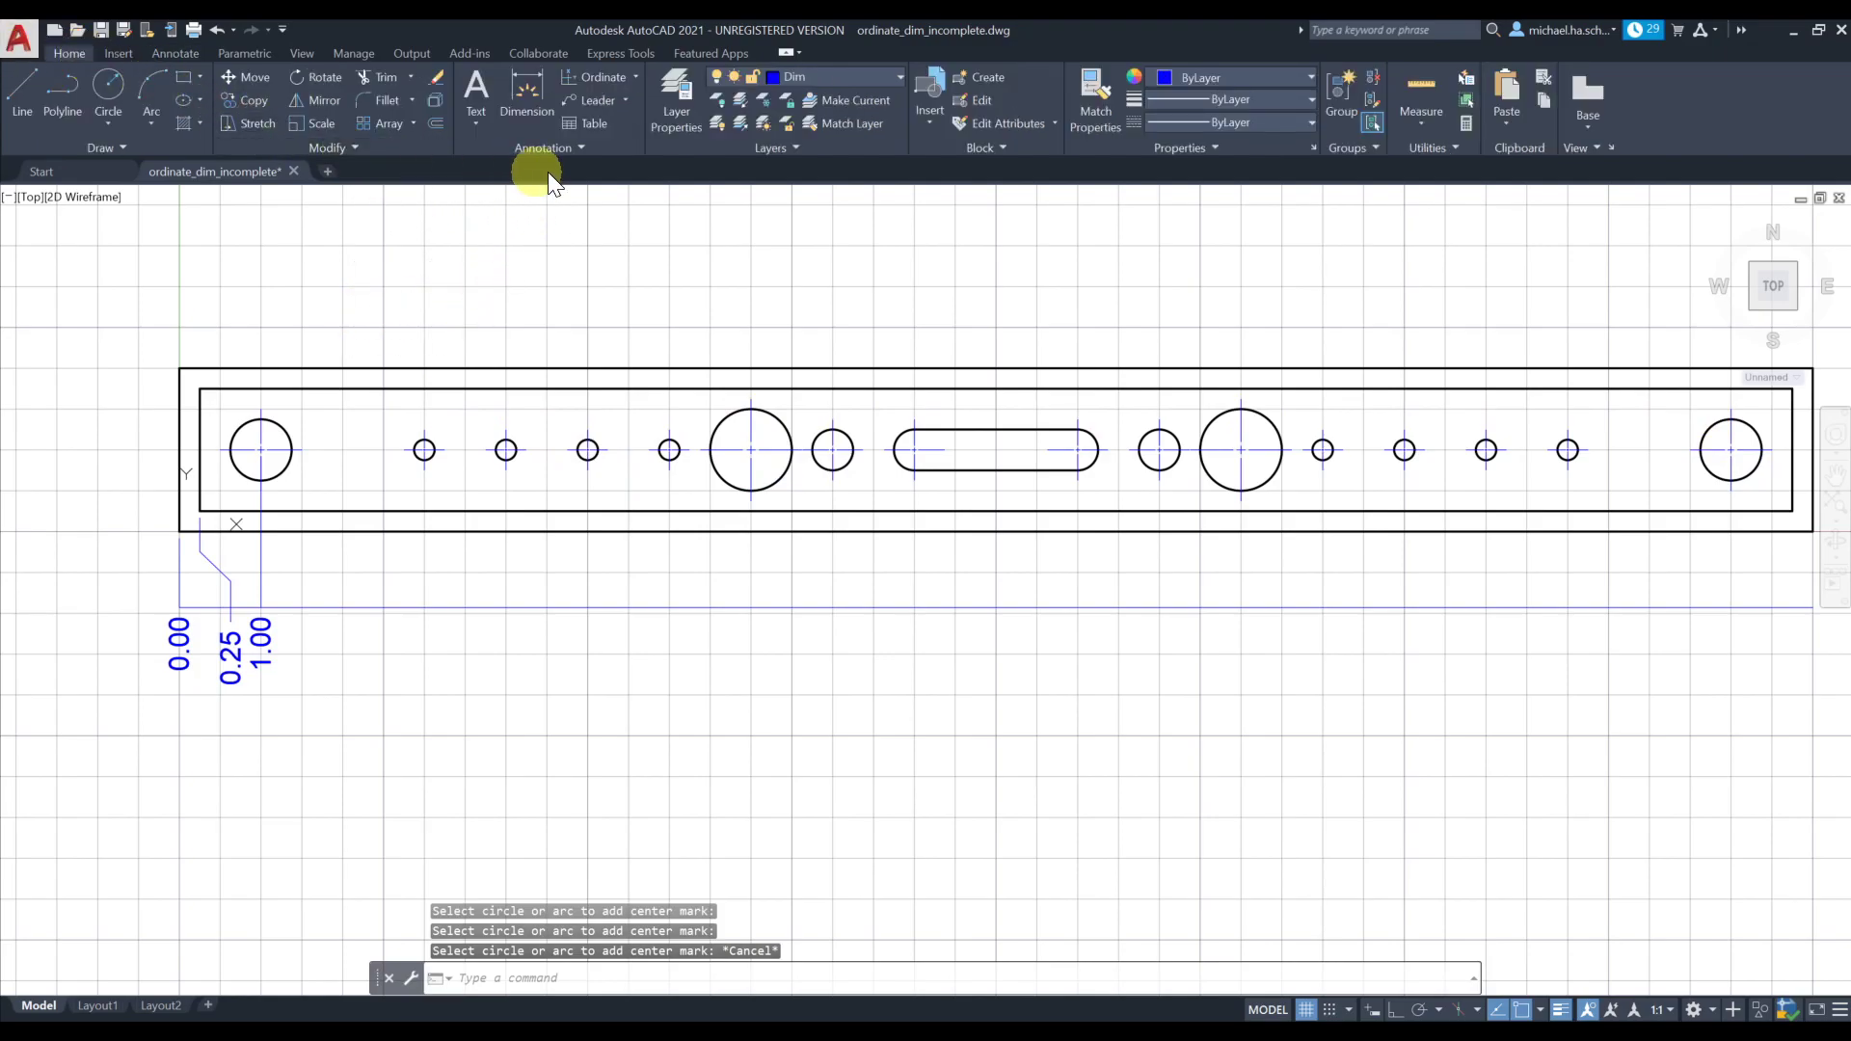
pyautogui.click(611, 79)
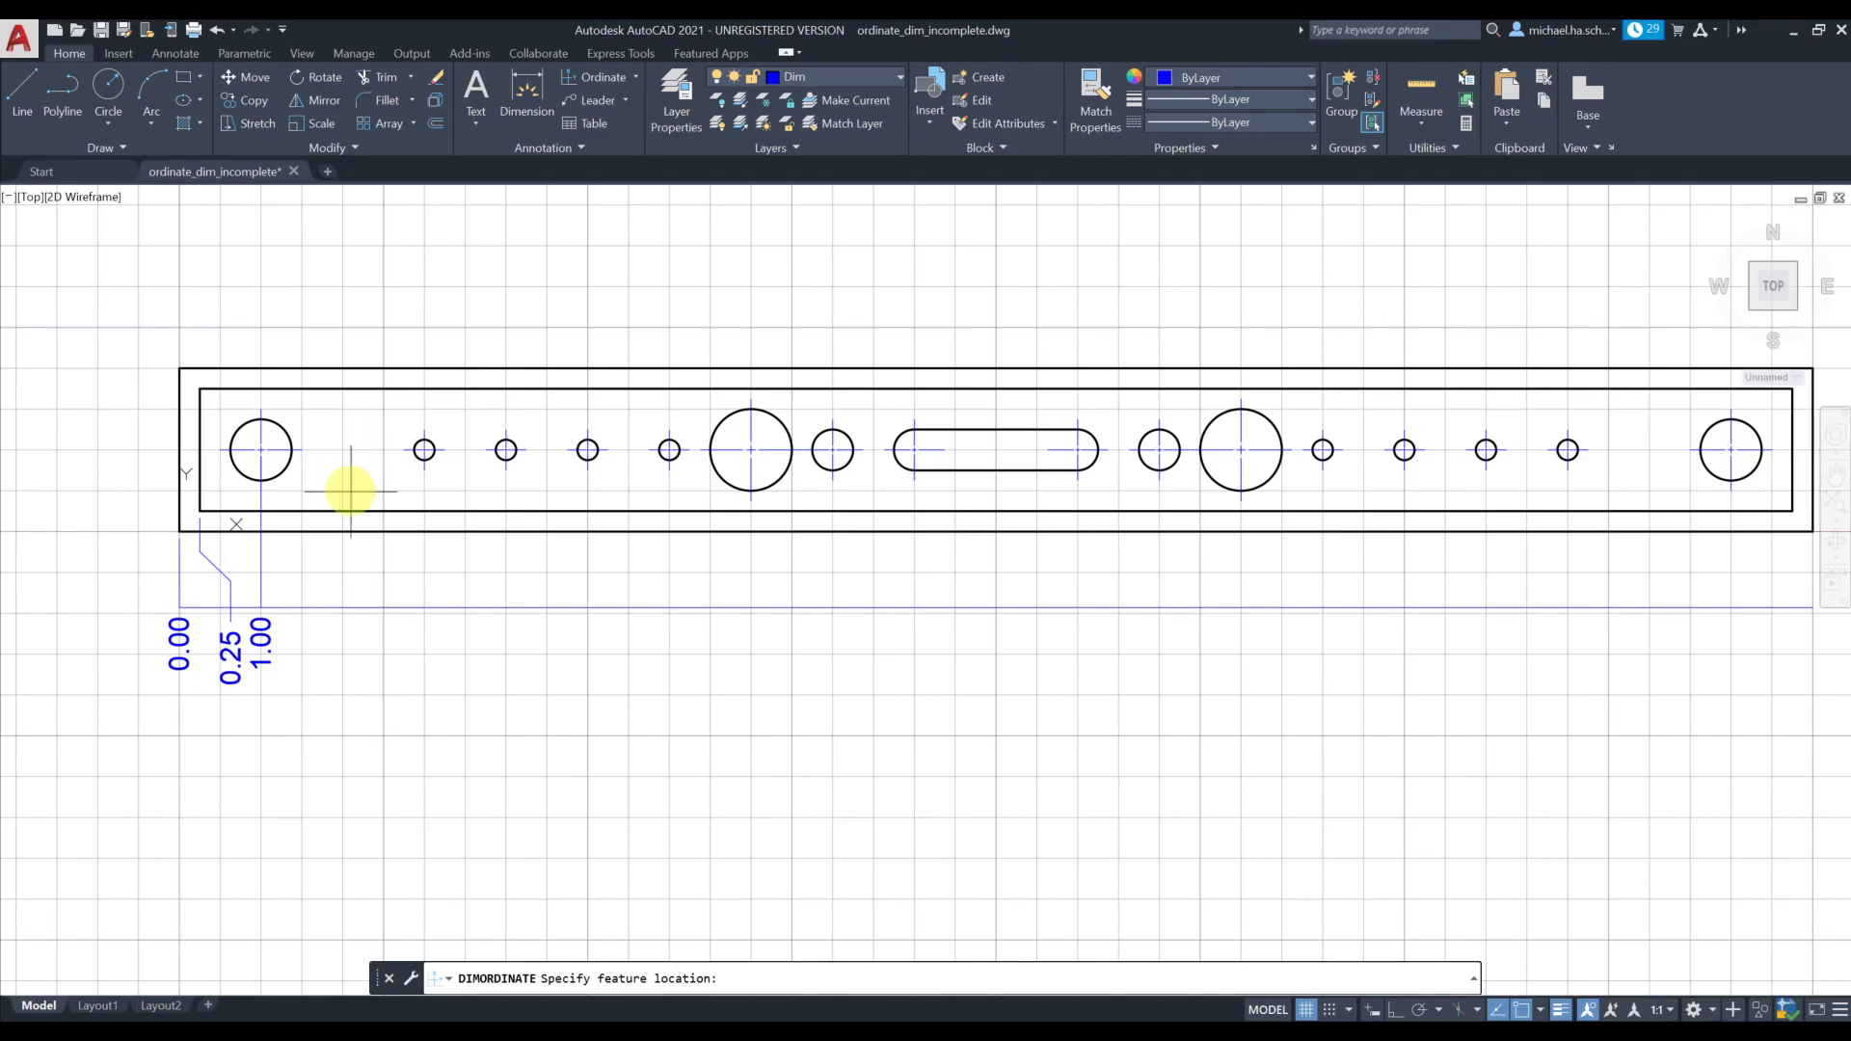
pyautogui.click(425, 472)
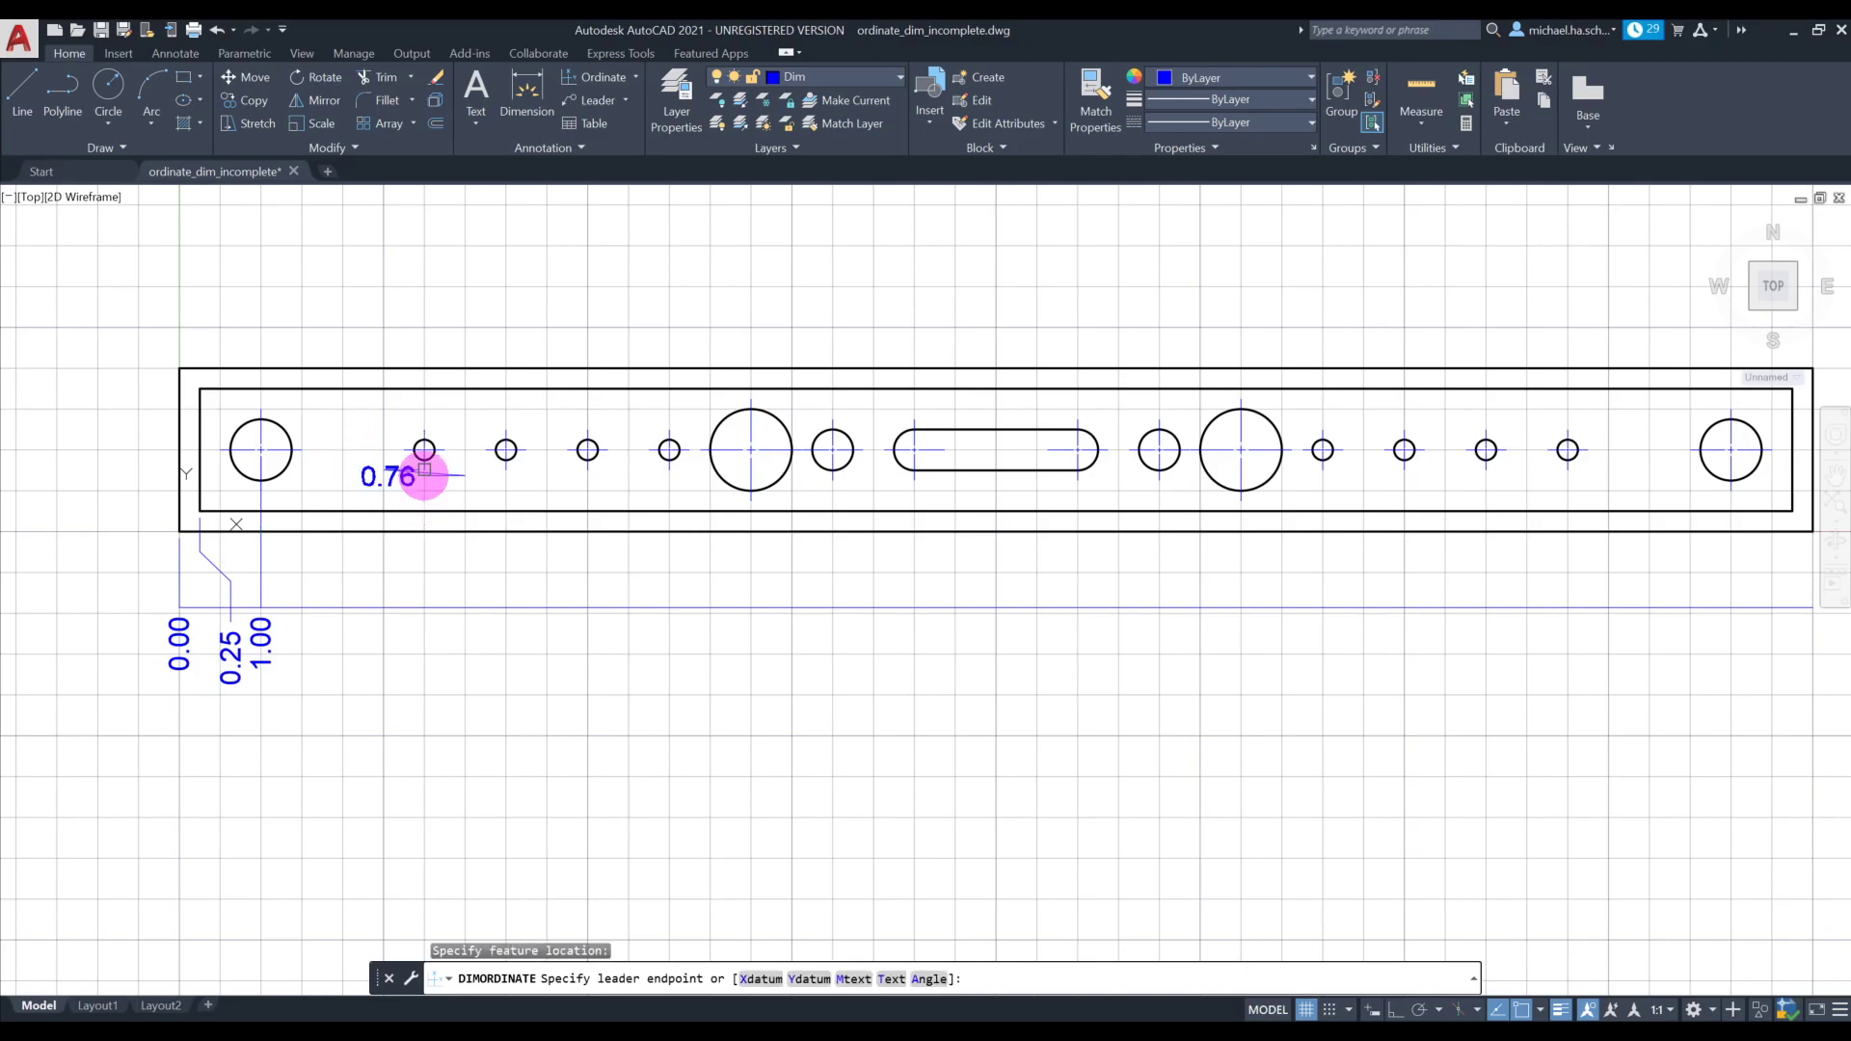
pyautogui.click(421, 607)
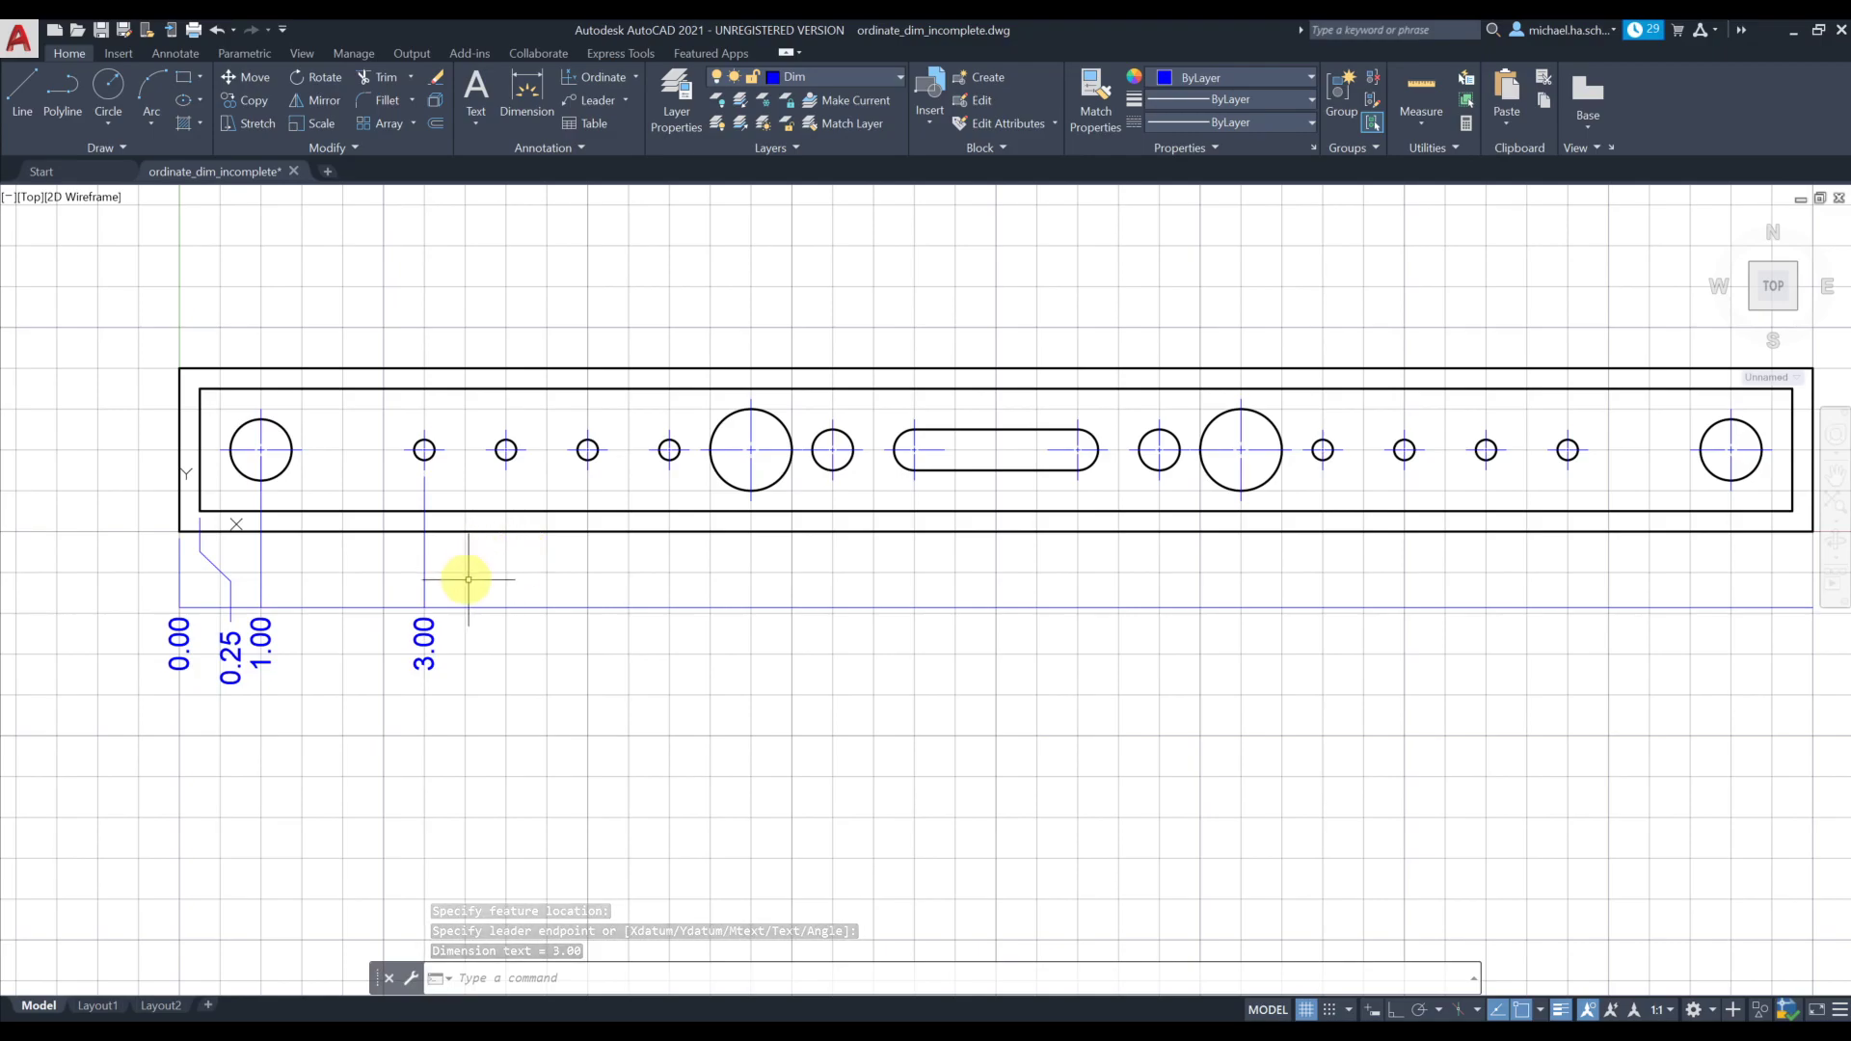
pyautogui.press('Return')
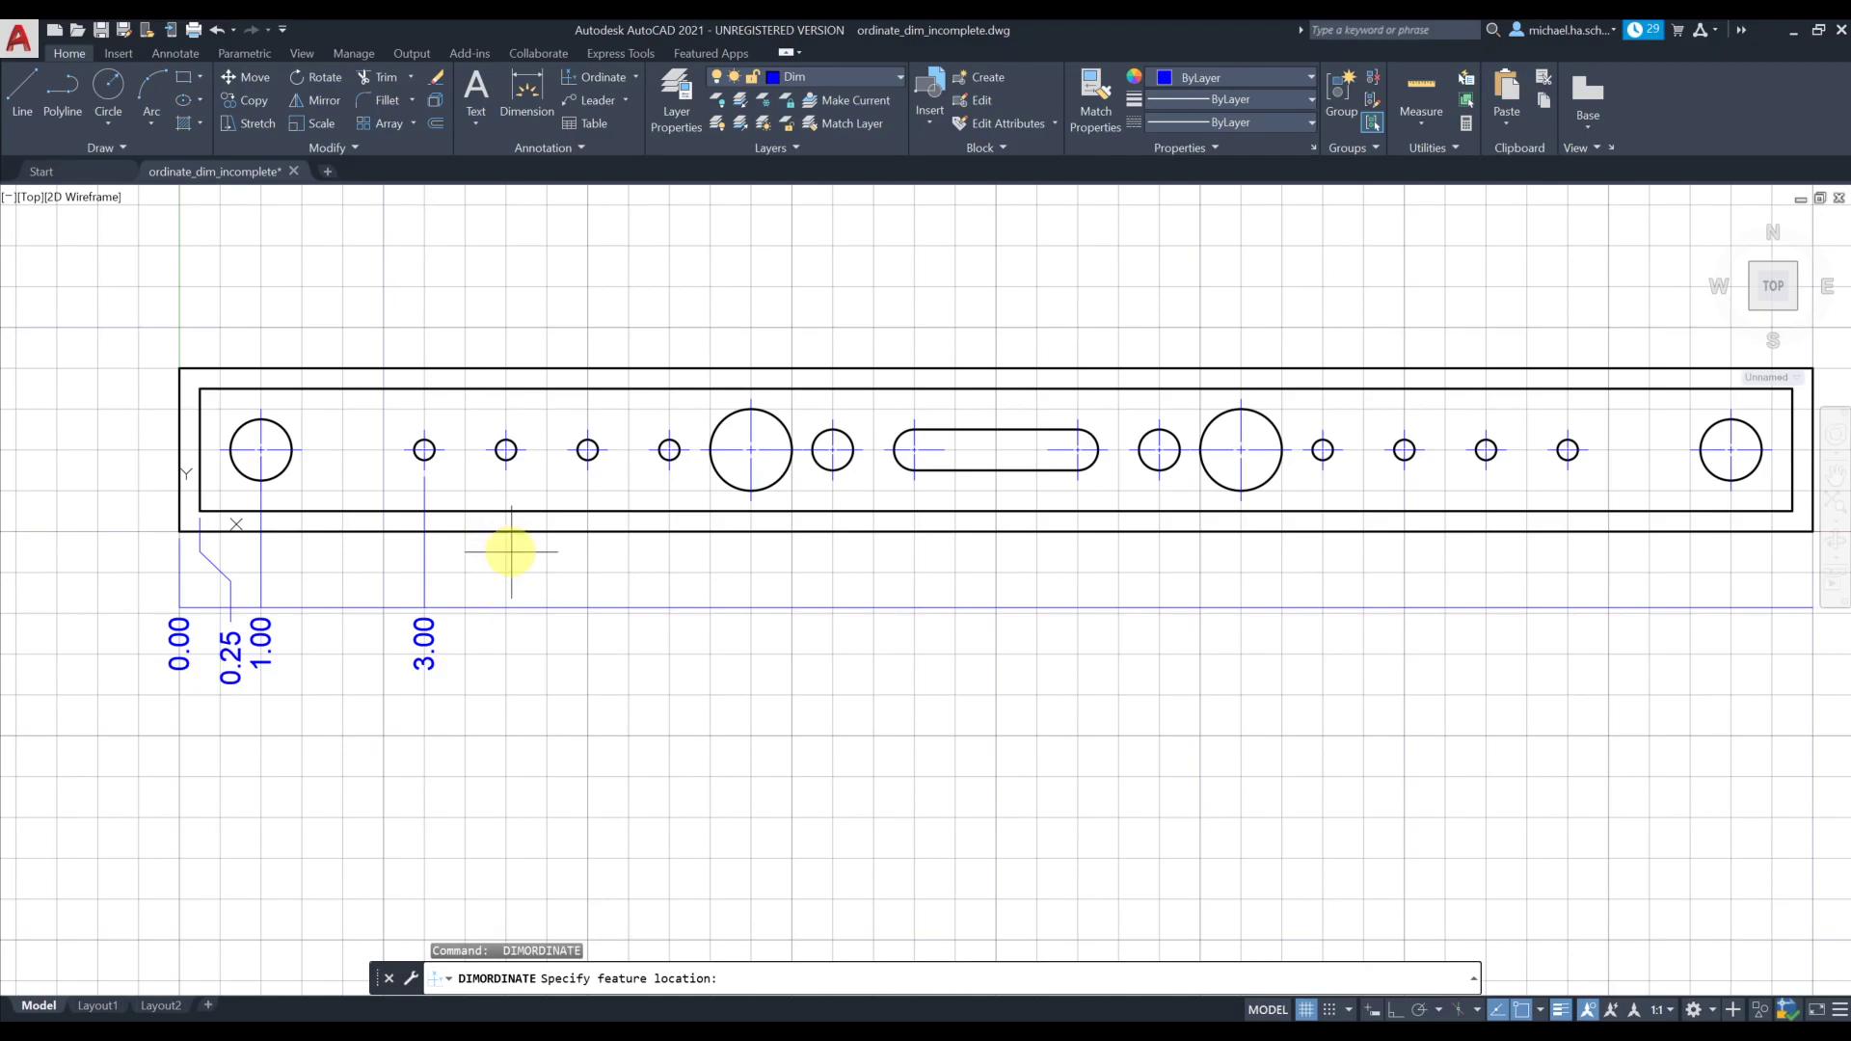
pyautogui.click(505, 461)
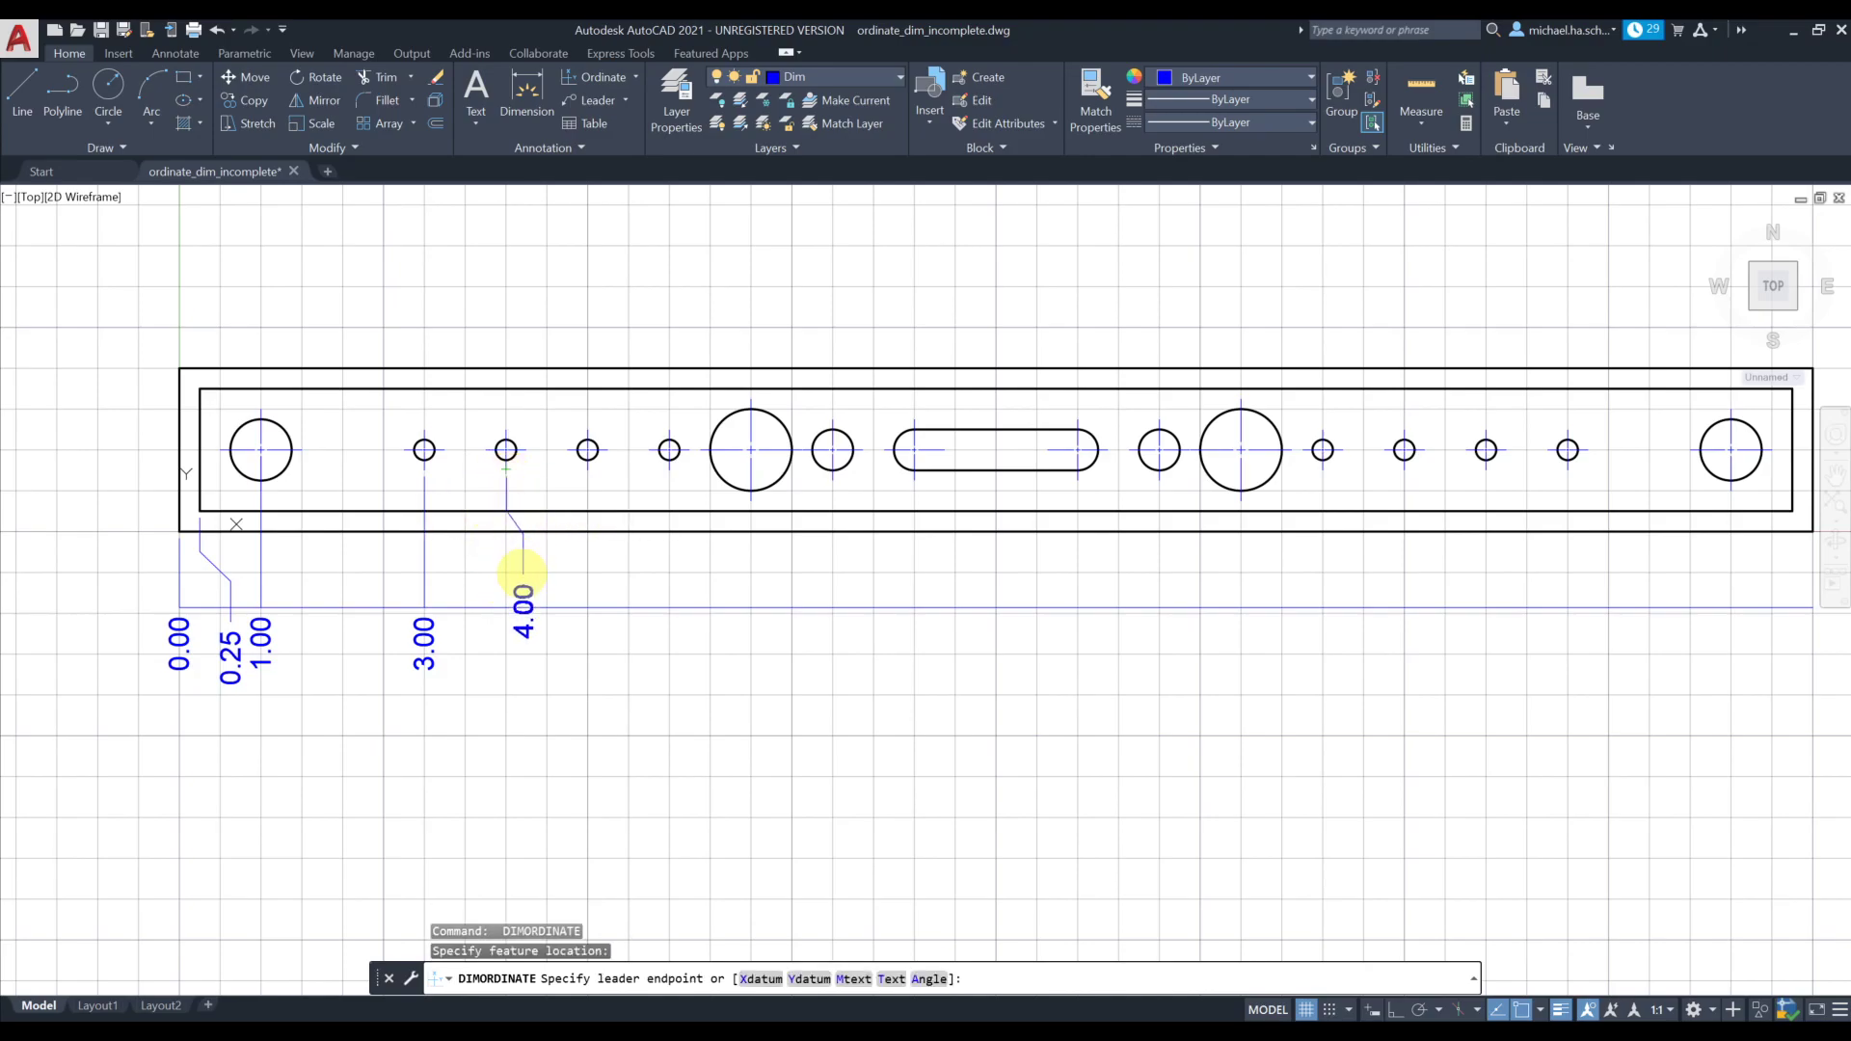
pyautogui.click(501, 603)
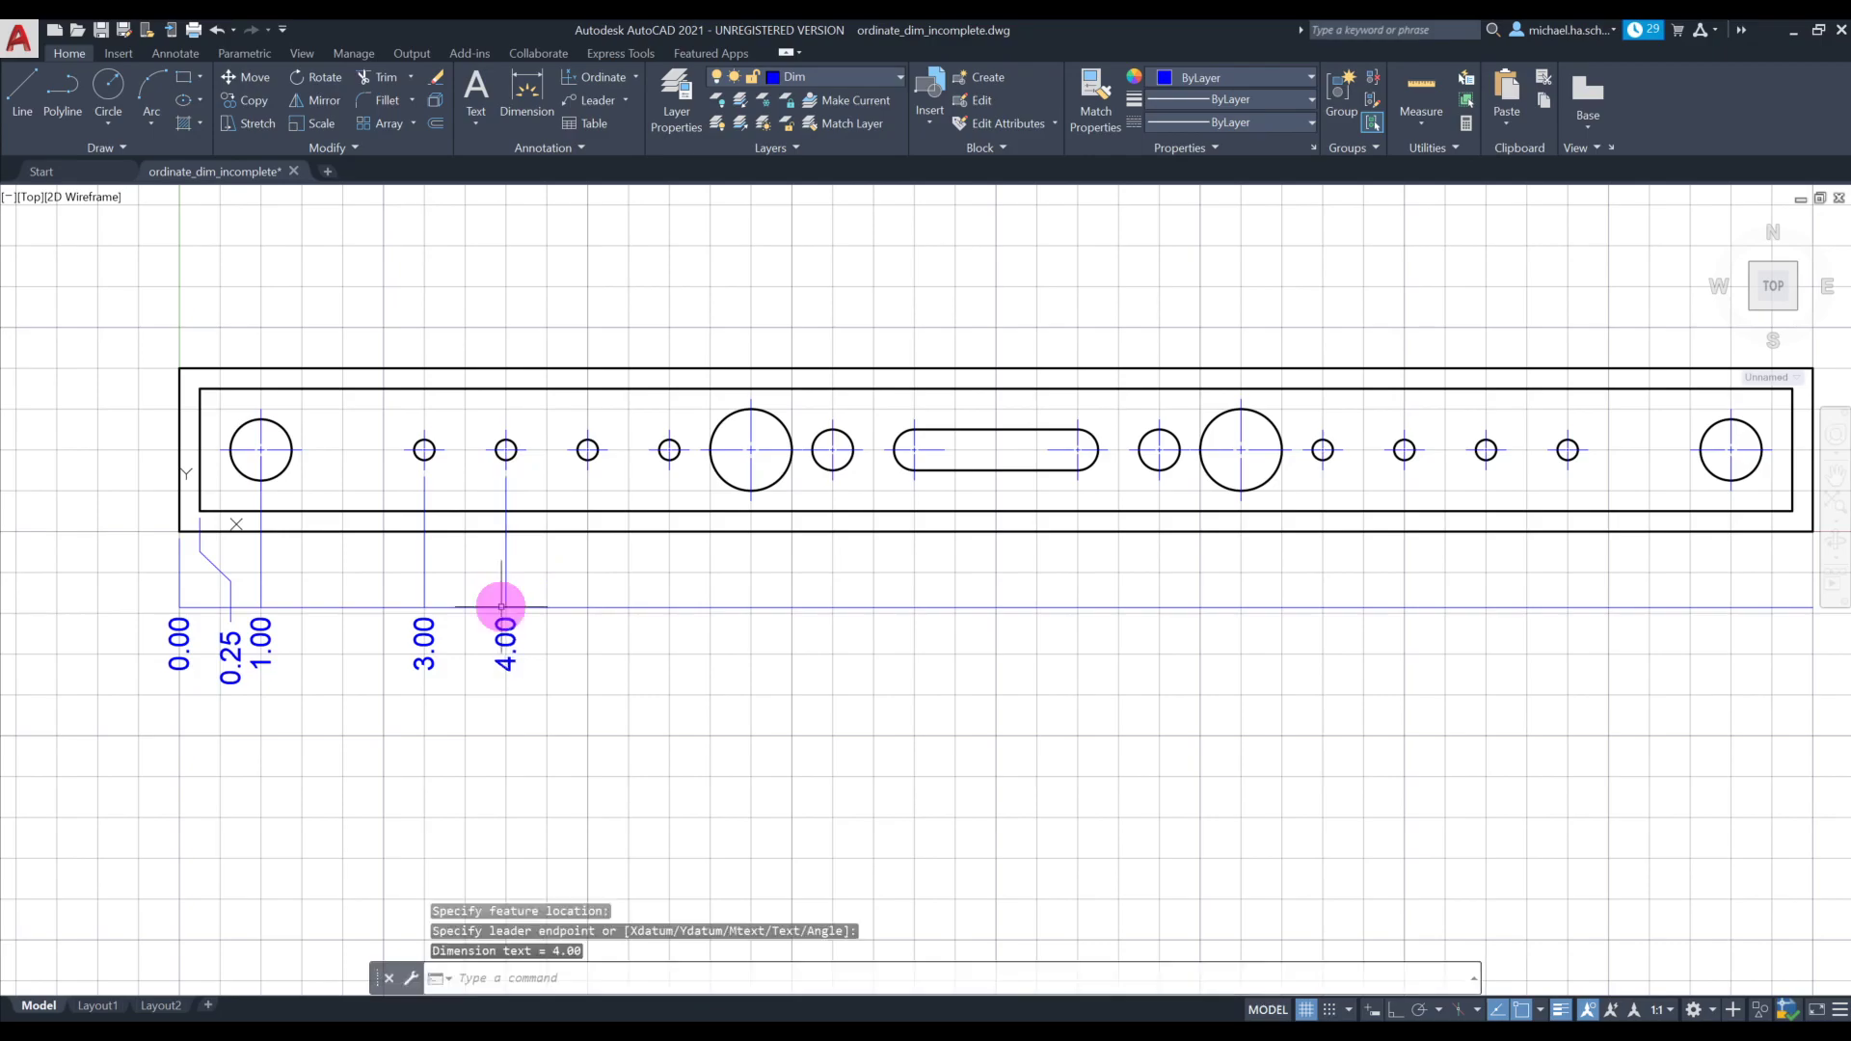
pyautogui.press('Return')
pyautogui.click(588, 469)
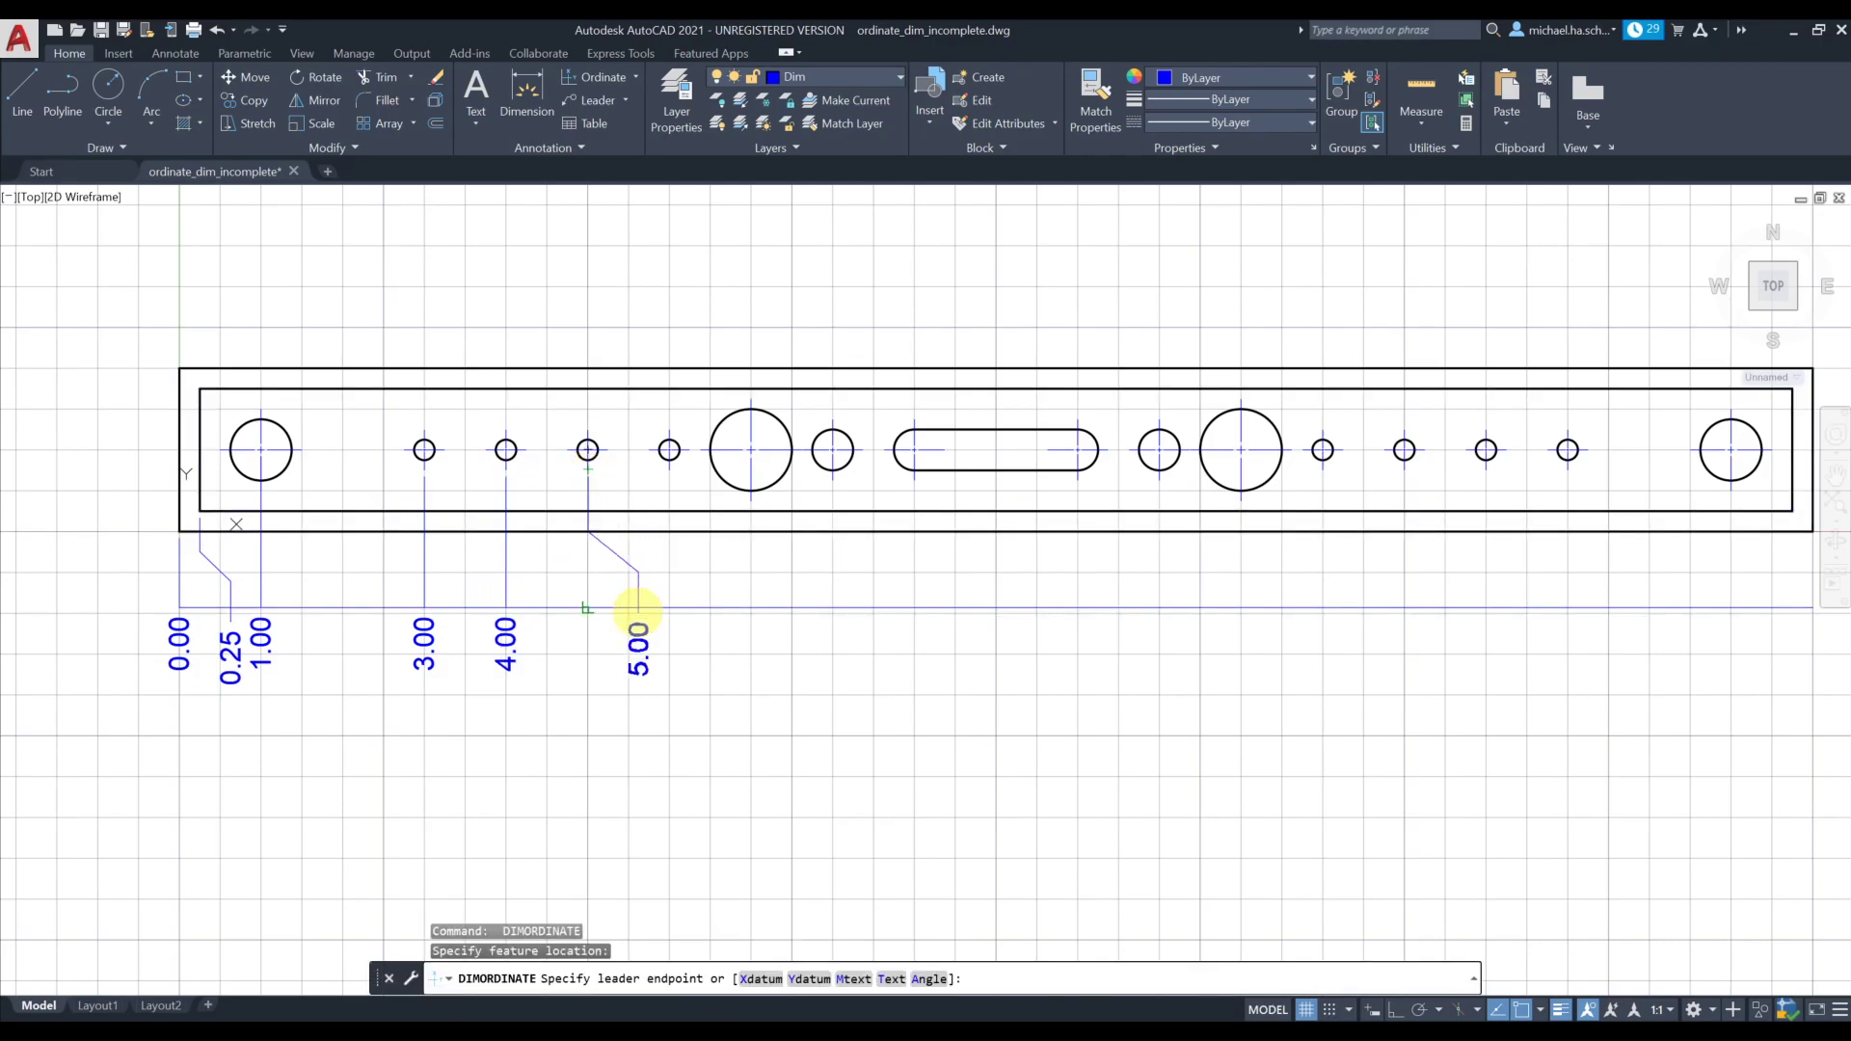
pyautogui.click(618, 599)
# Step: Add ordinate dimensions 6.00 and 7.00 at the next small hole and first large hole
pyautogui.press('Return')
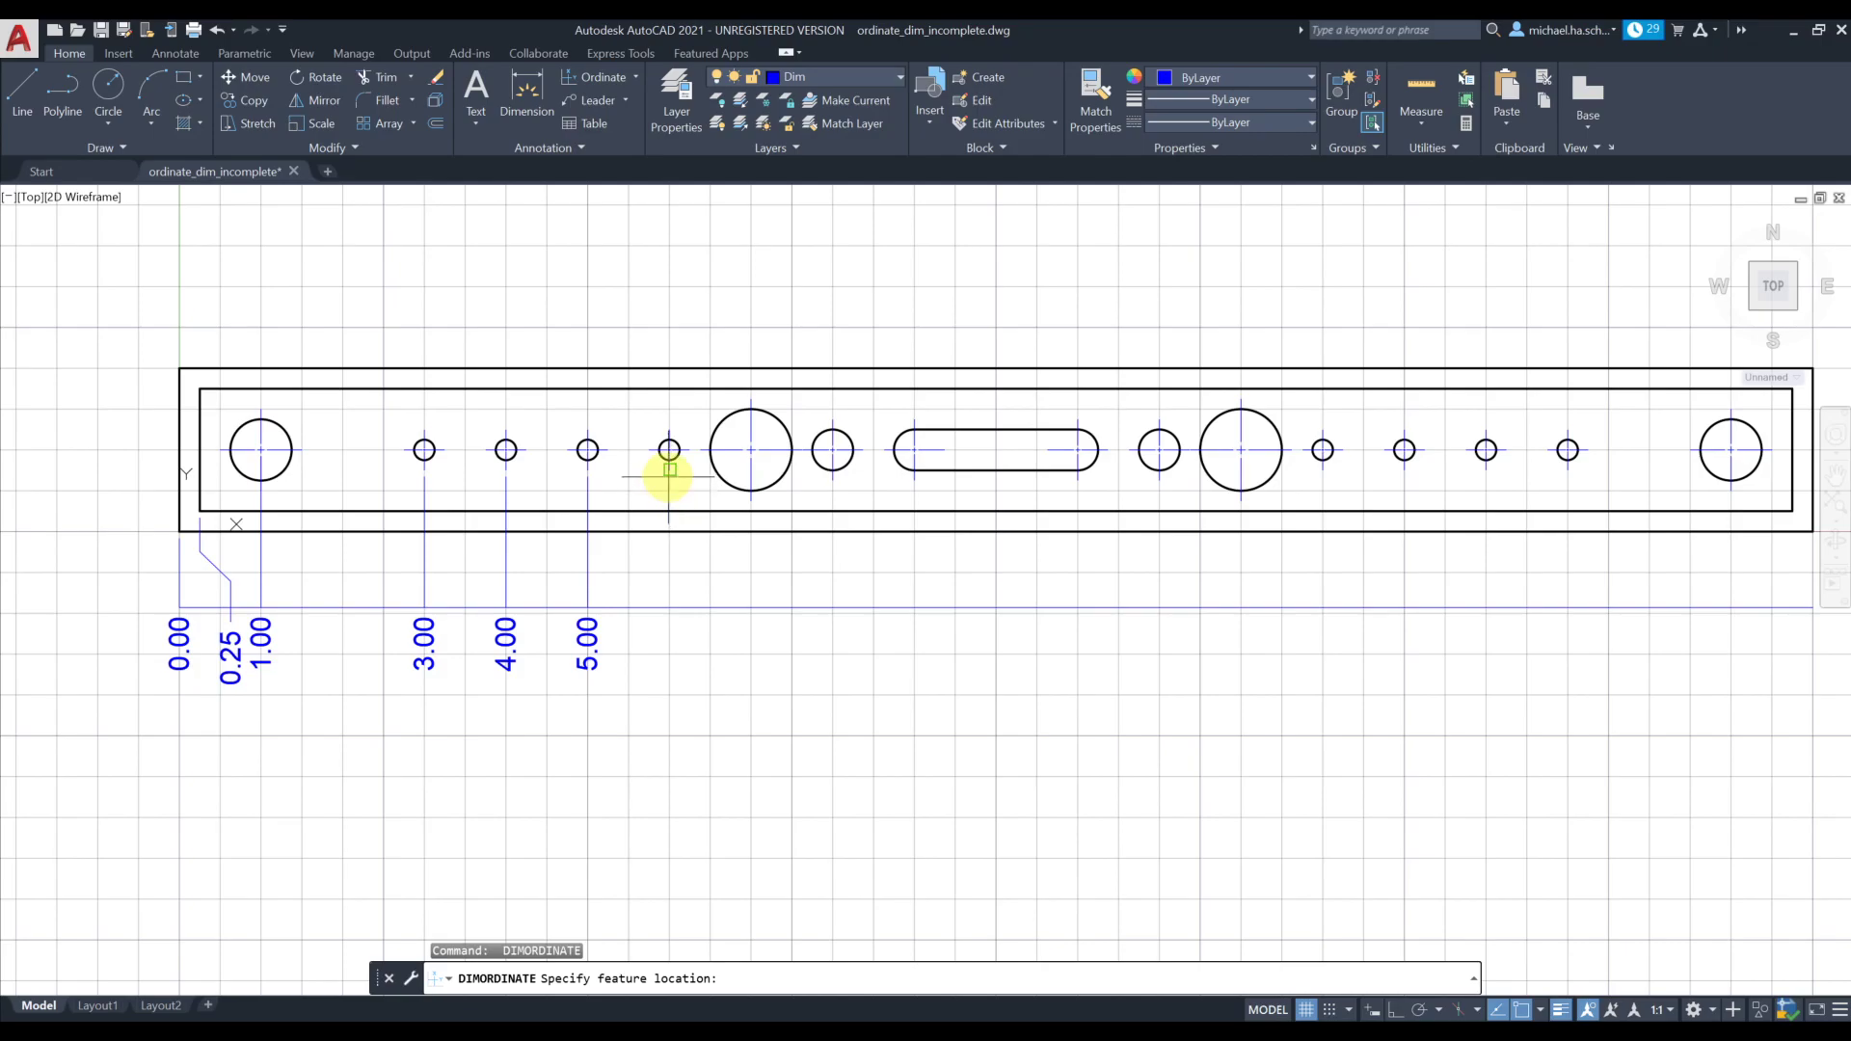
pyautogui.click(669, 470)
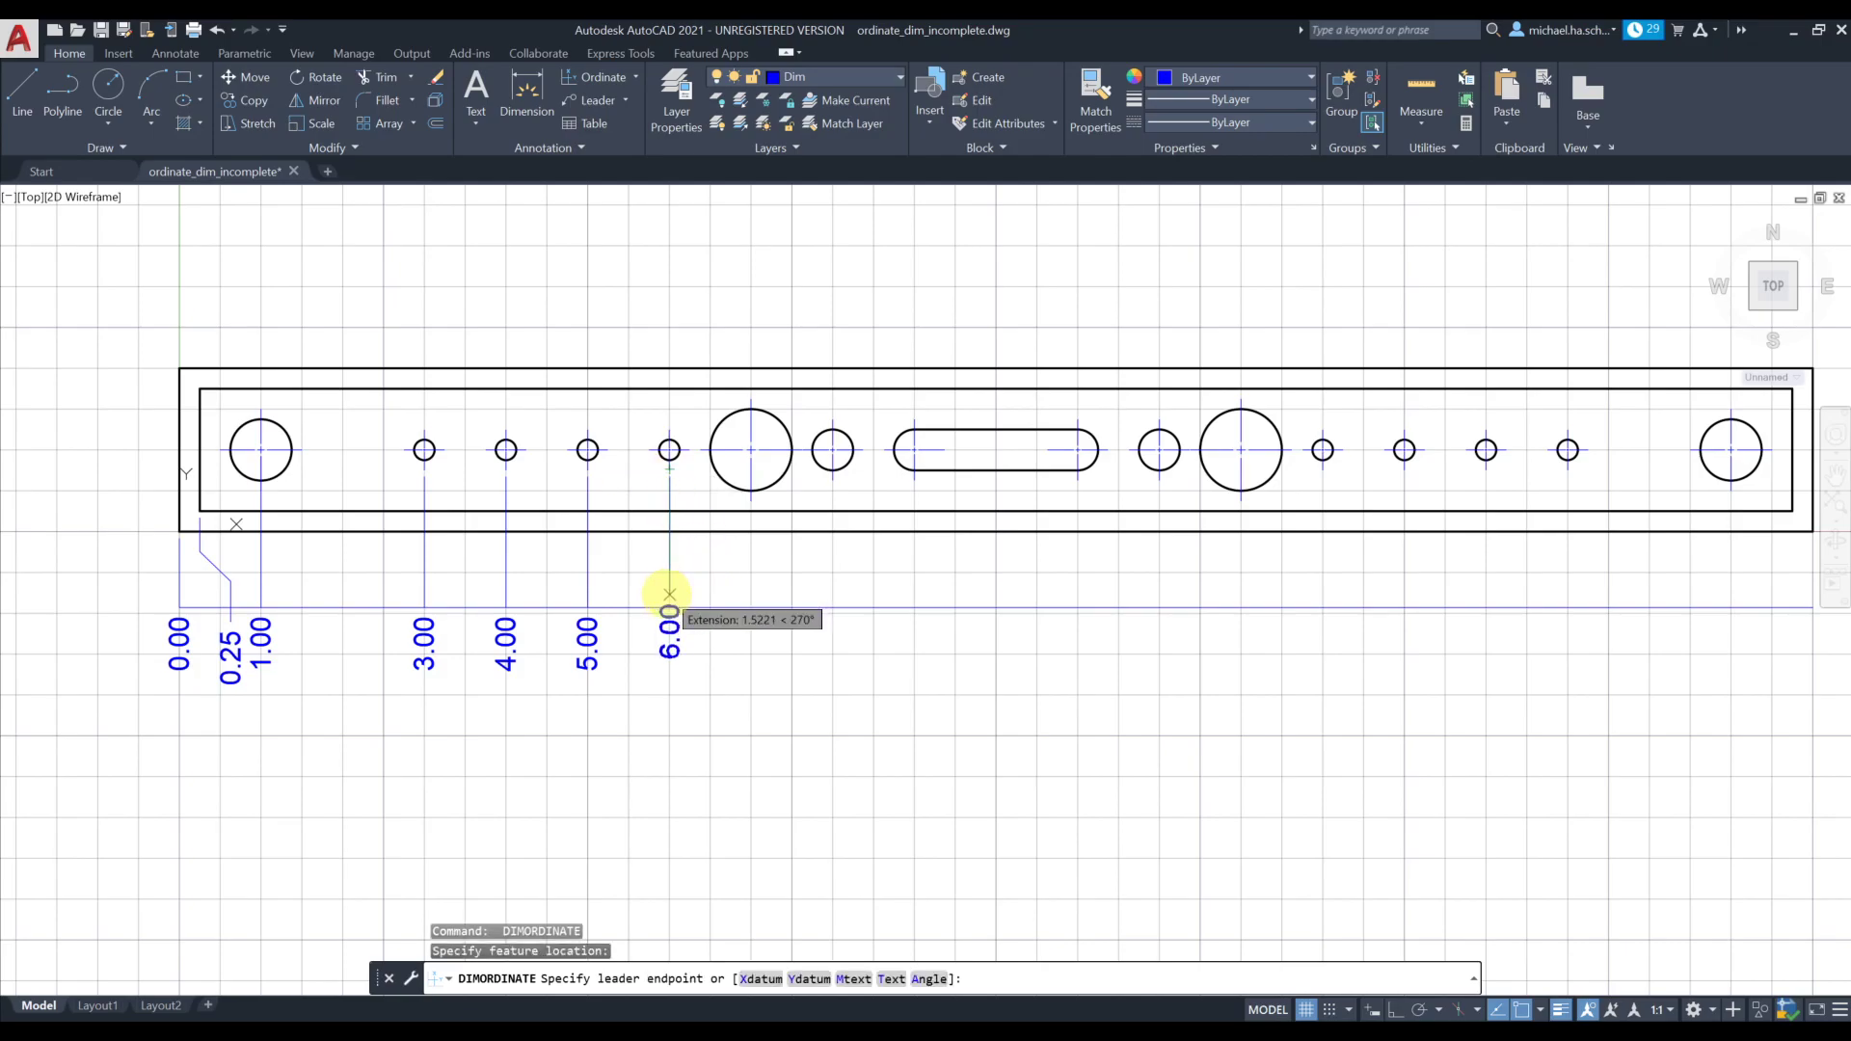
pyautogui.click(663, 604)
pyautogui.press('Return')
pyautogui.click(750, 495)
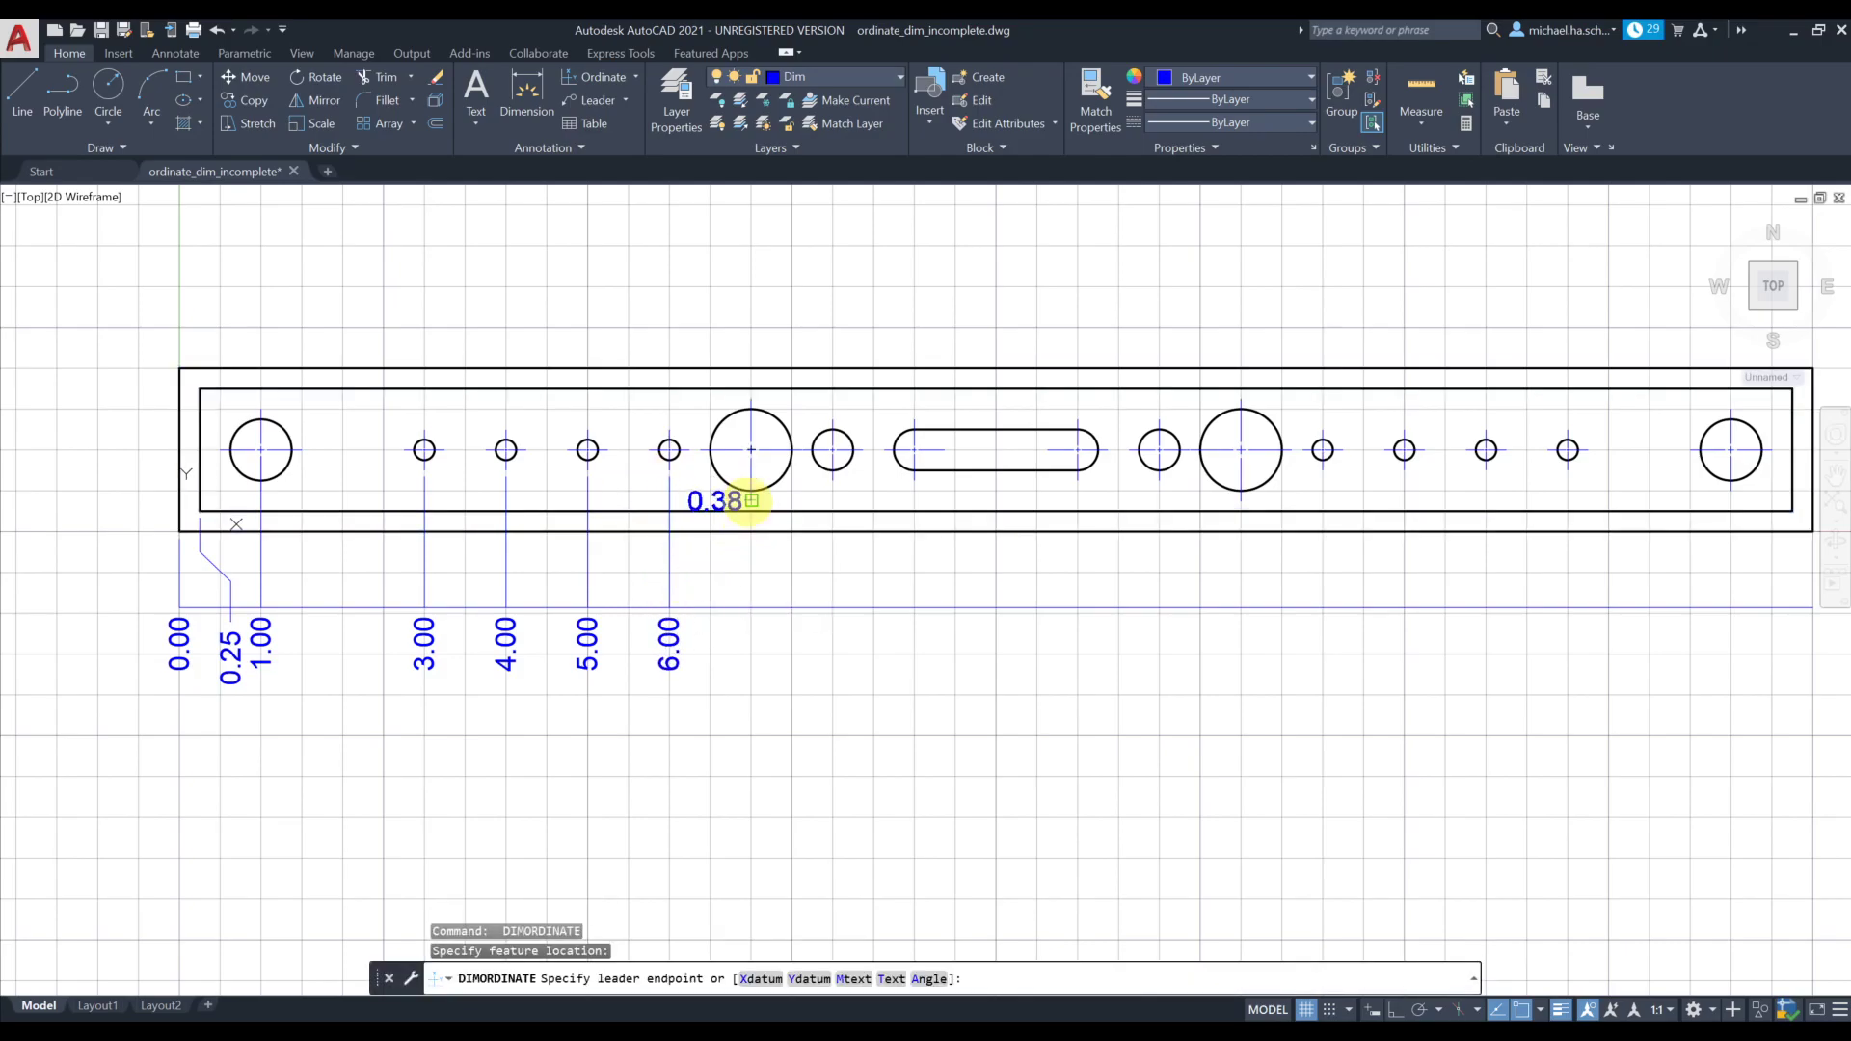
pyautogui.click(747, 605)
pyautogui.press('Return')
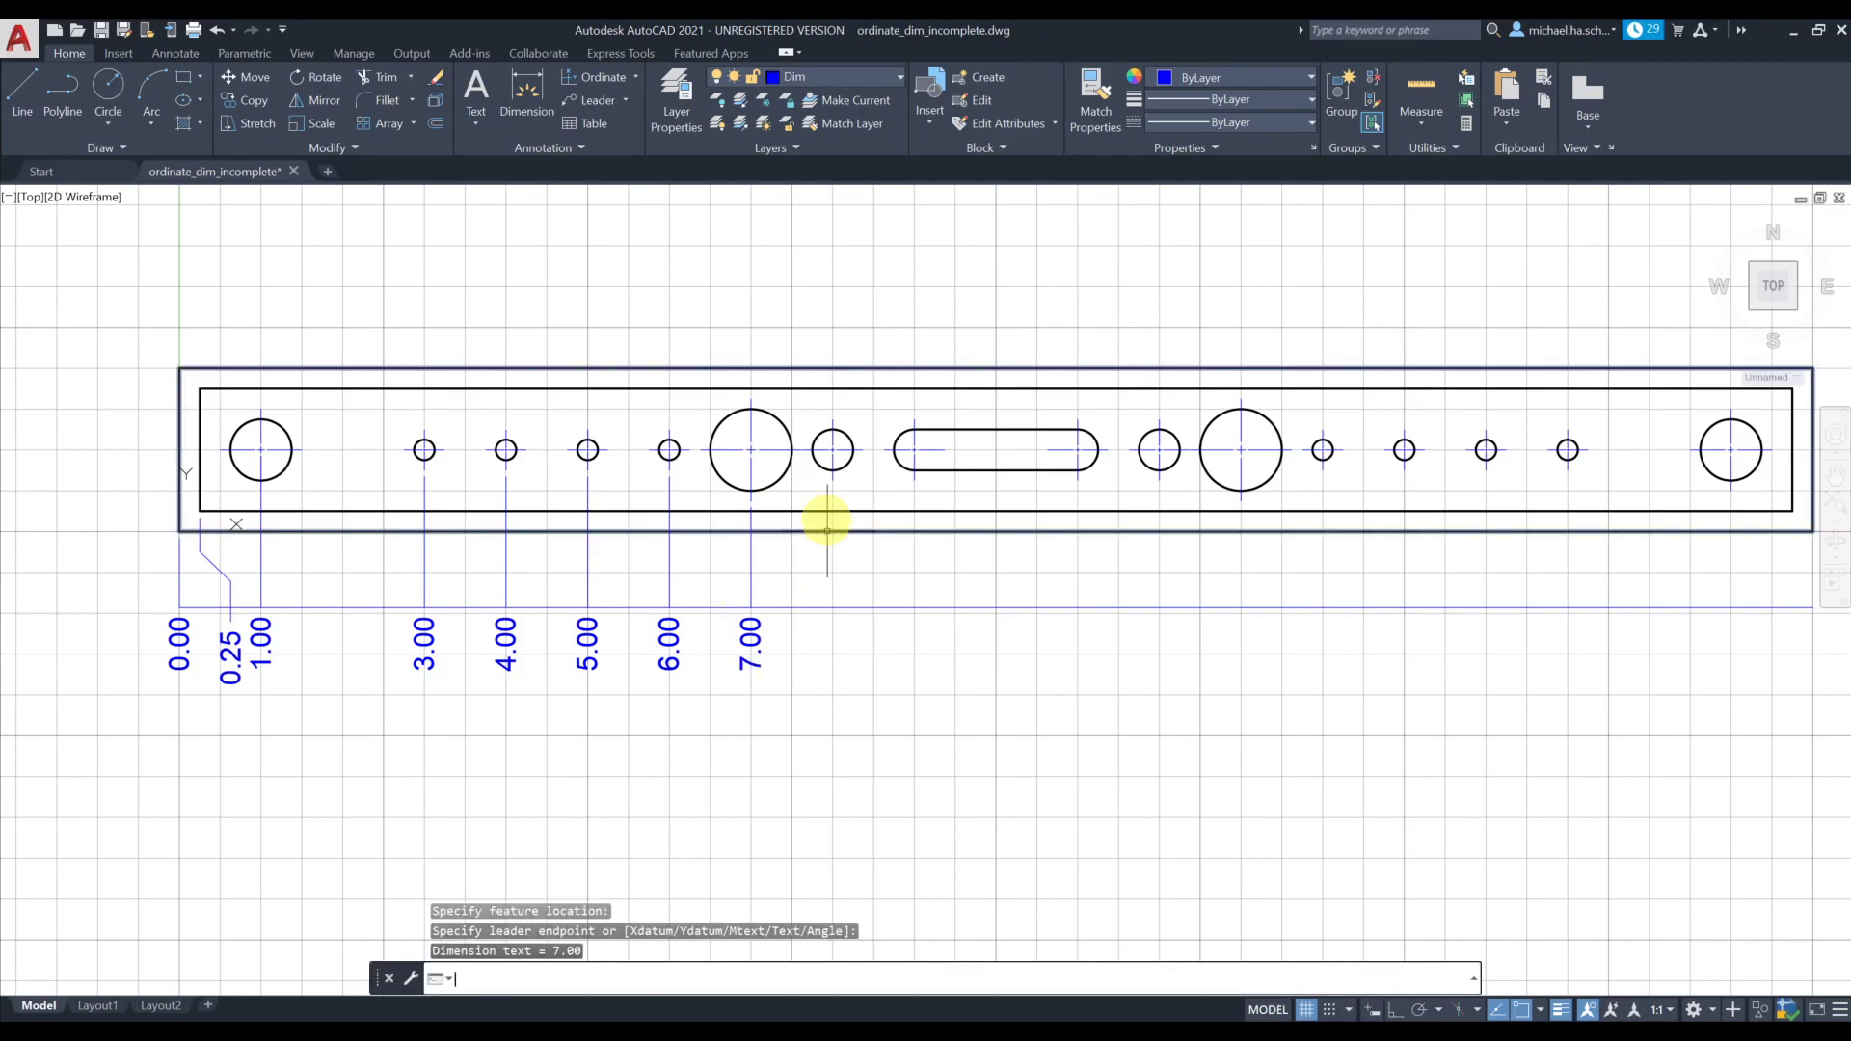
# Step: Add ordinate dimensions 8.00, 9.00, 11.00, 12.00 and 13.00 at the next hole, slot ends and second large hole
pyautogui.click(833, 471)
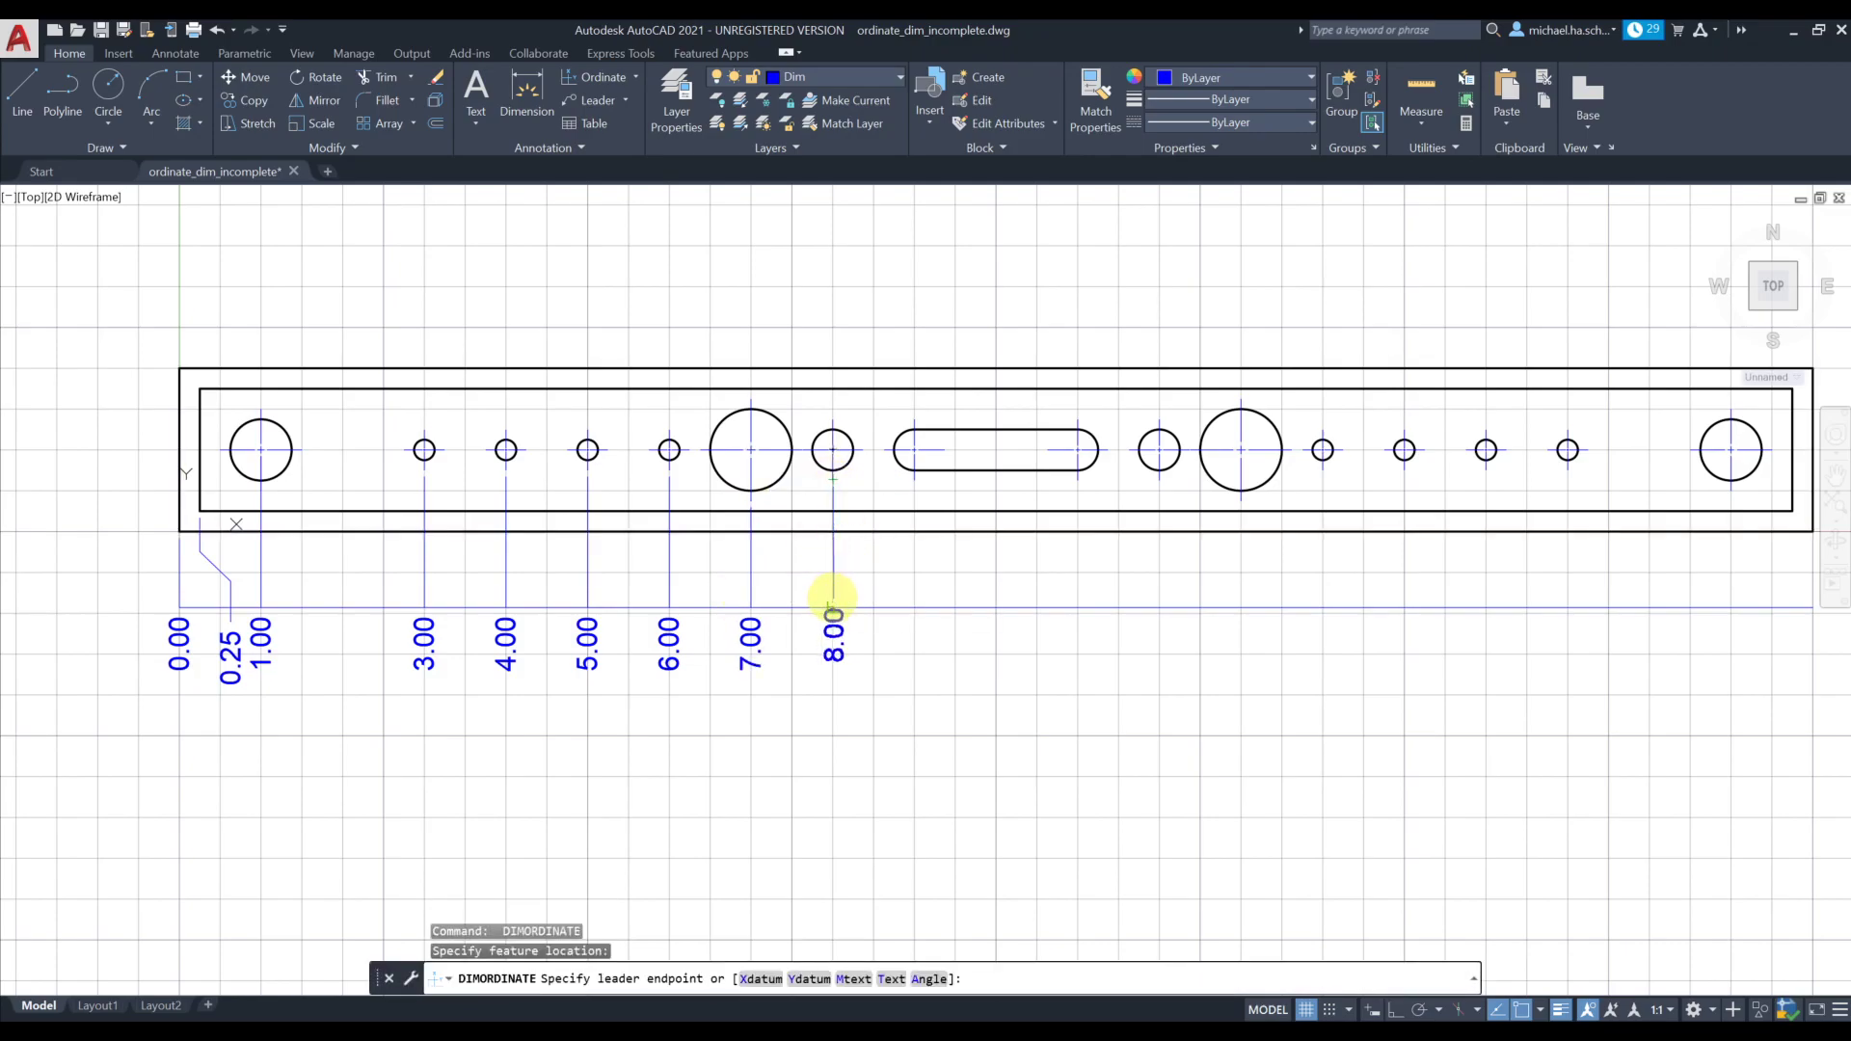
pyautogui.click(831, 601)
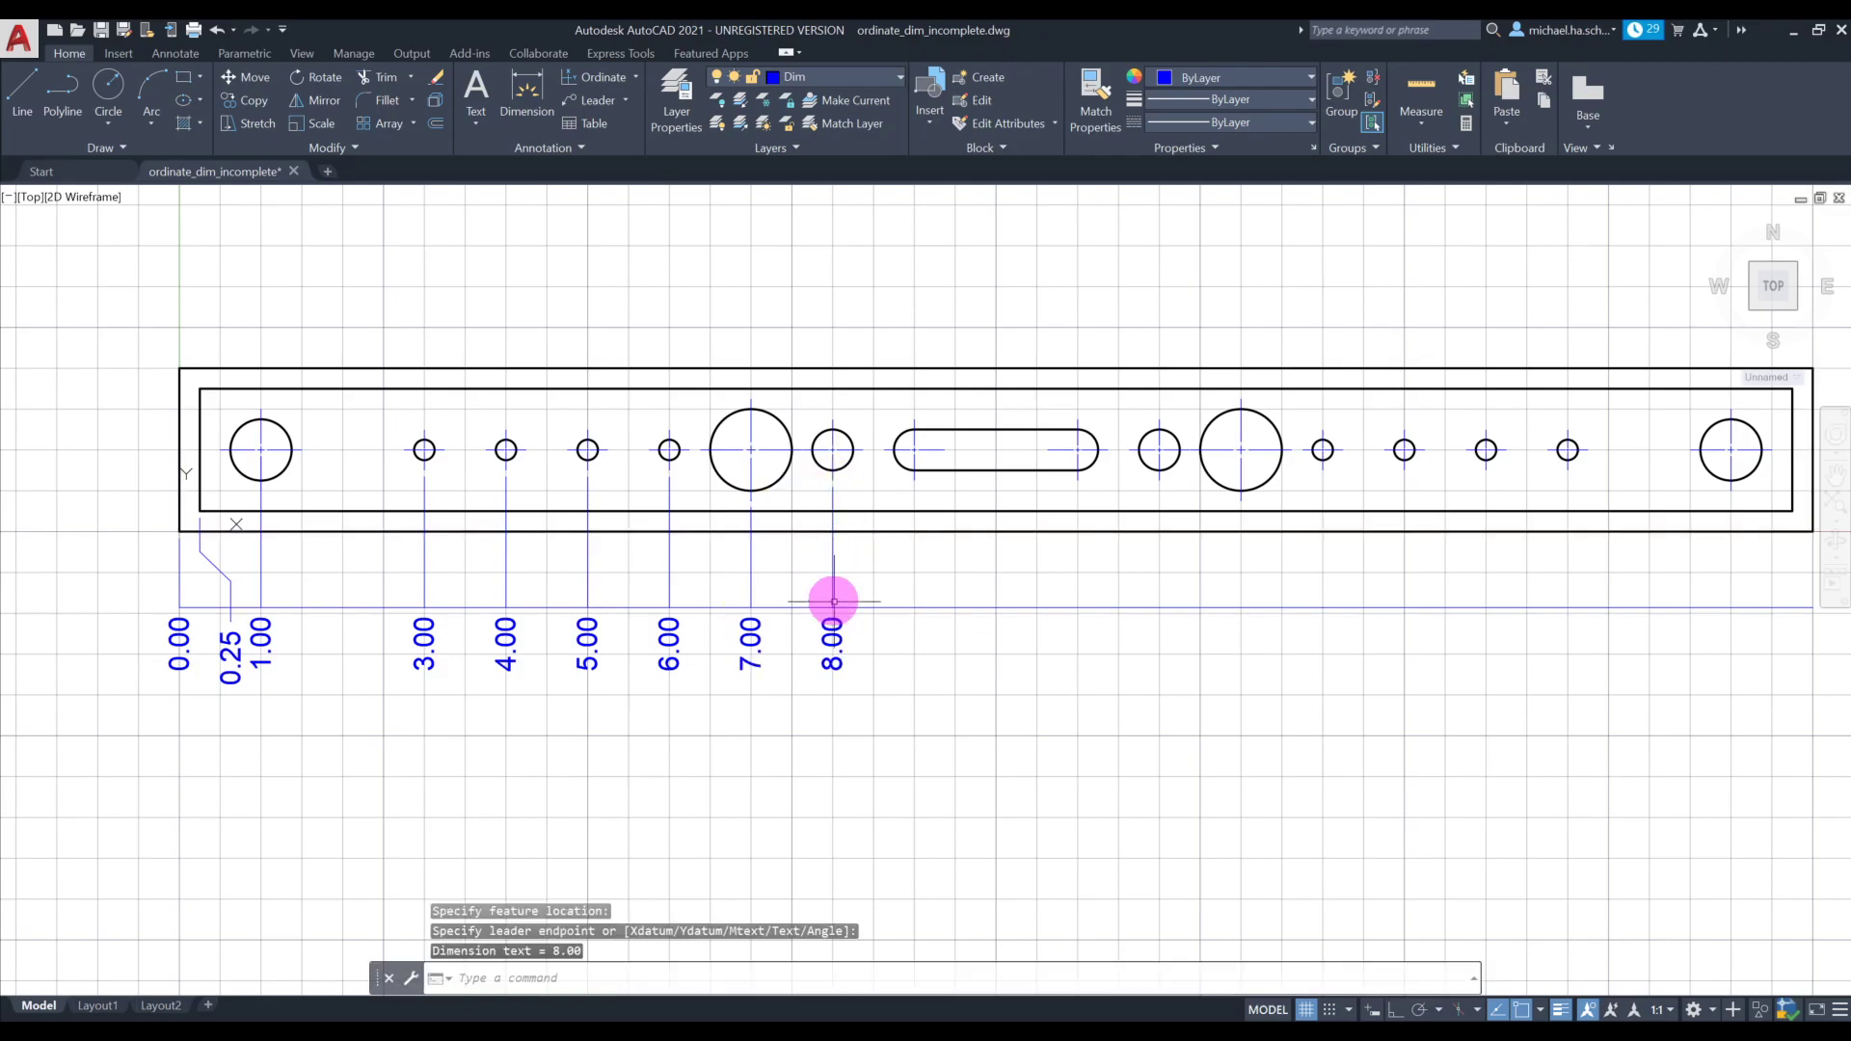
pyautogui.press('Return')
pyautogui.click(914, 479)
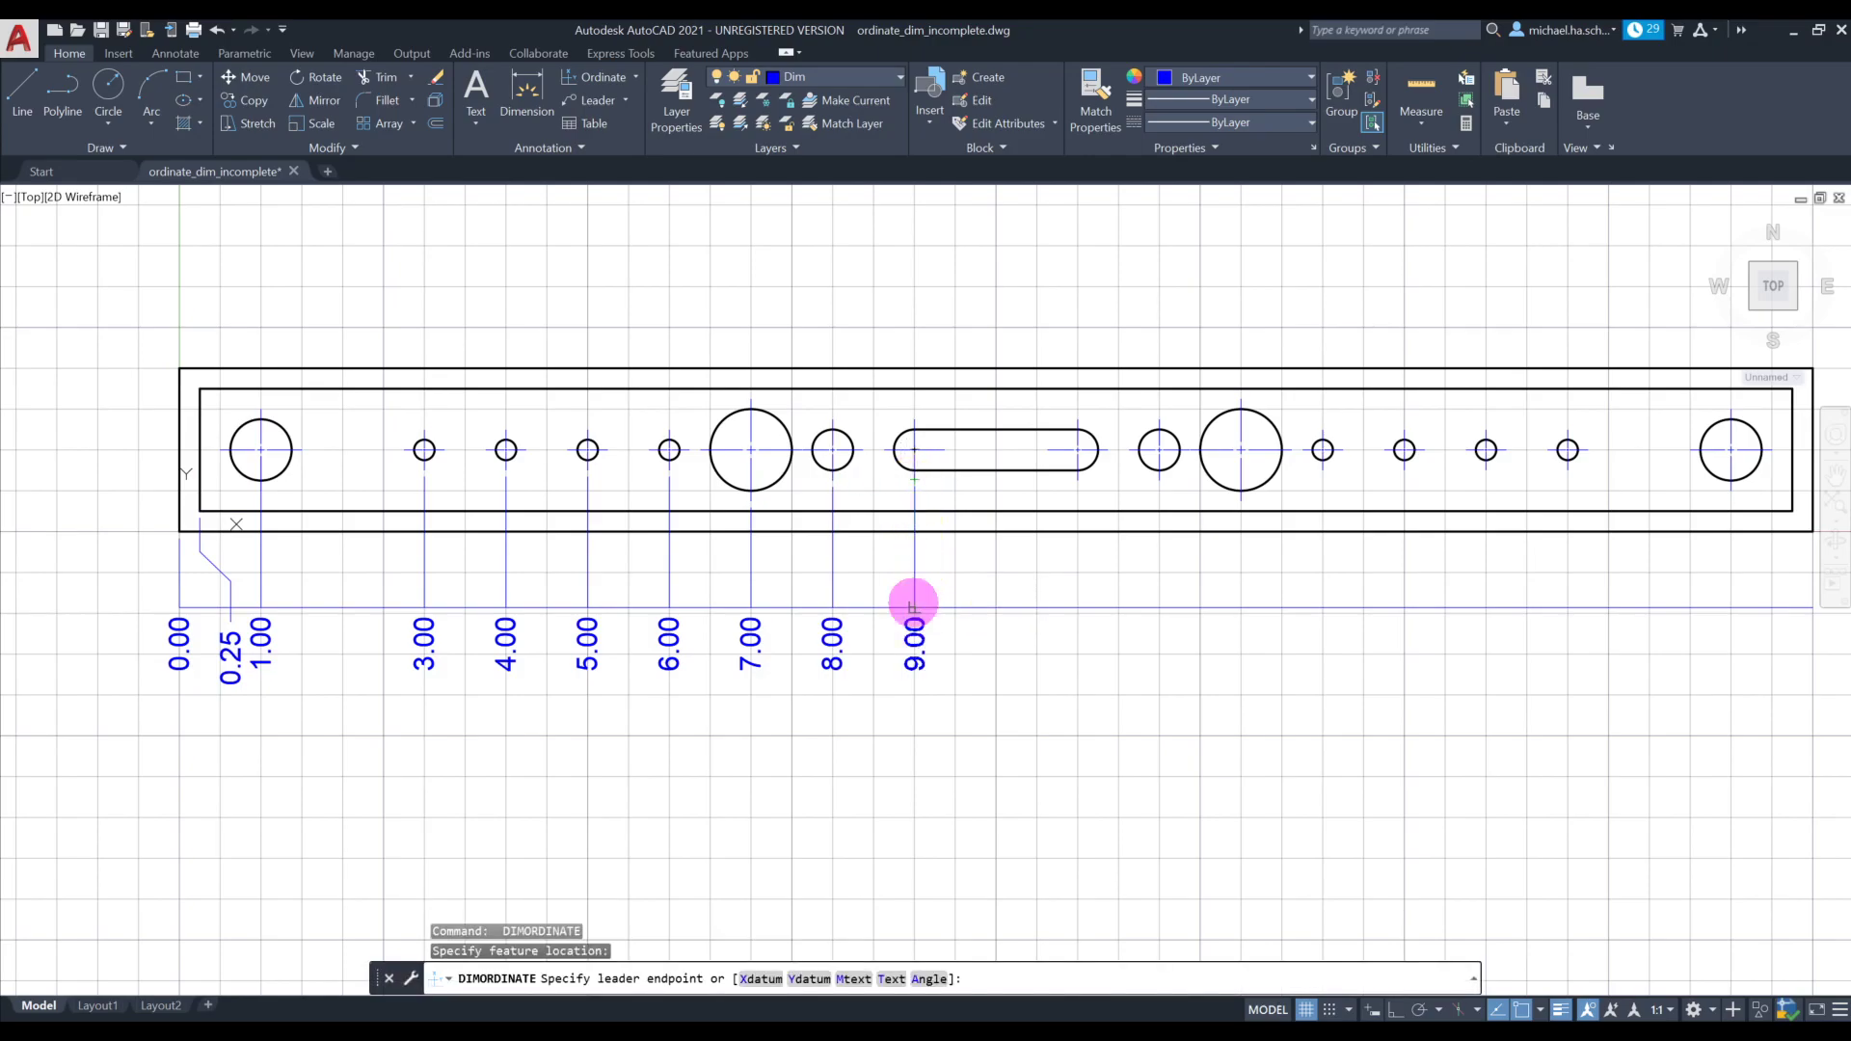
pyautogui.click(914, 604)
pyautogui.press('Return')
pyautogui.click(1076, 479)
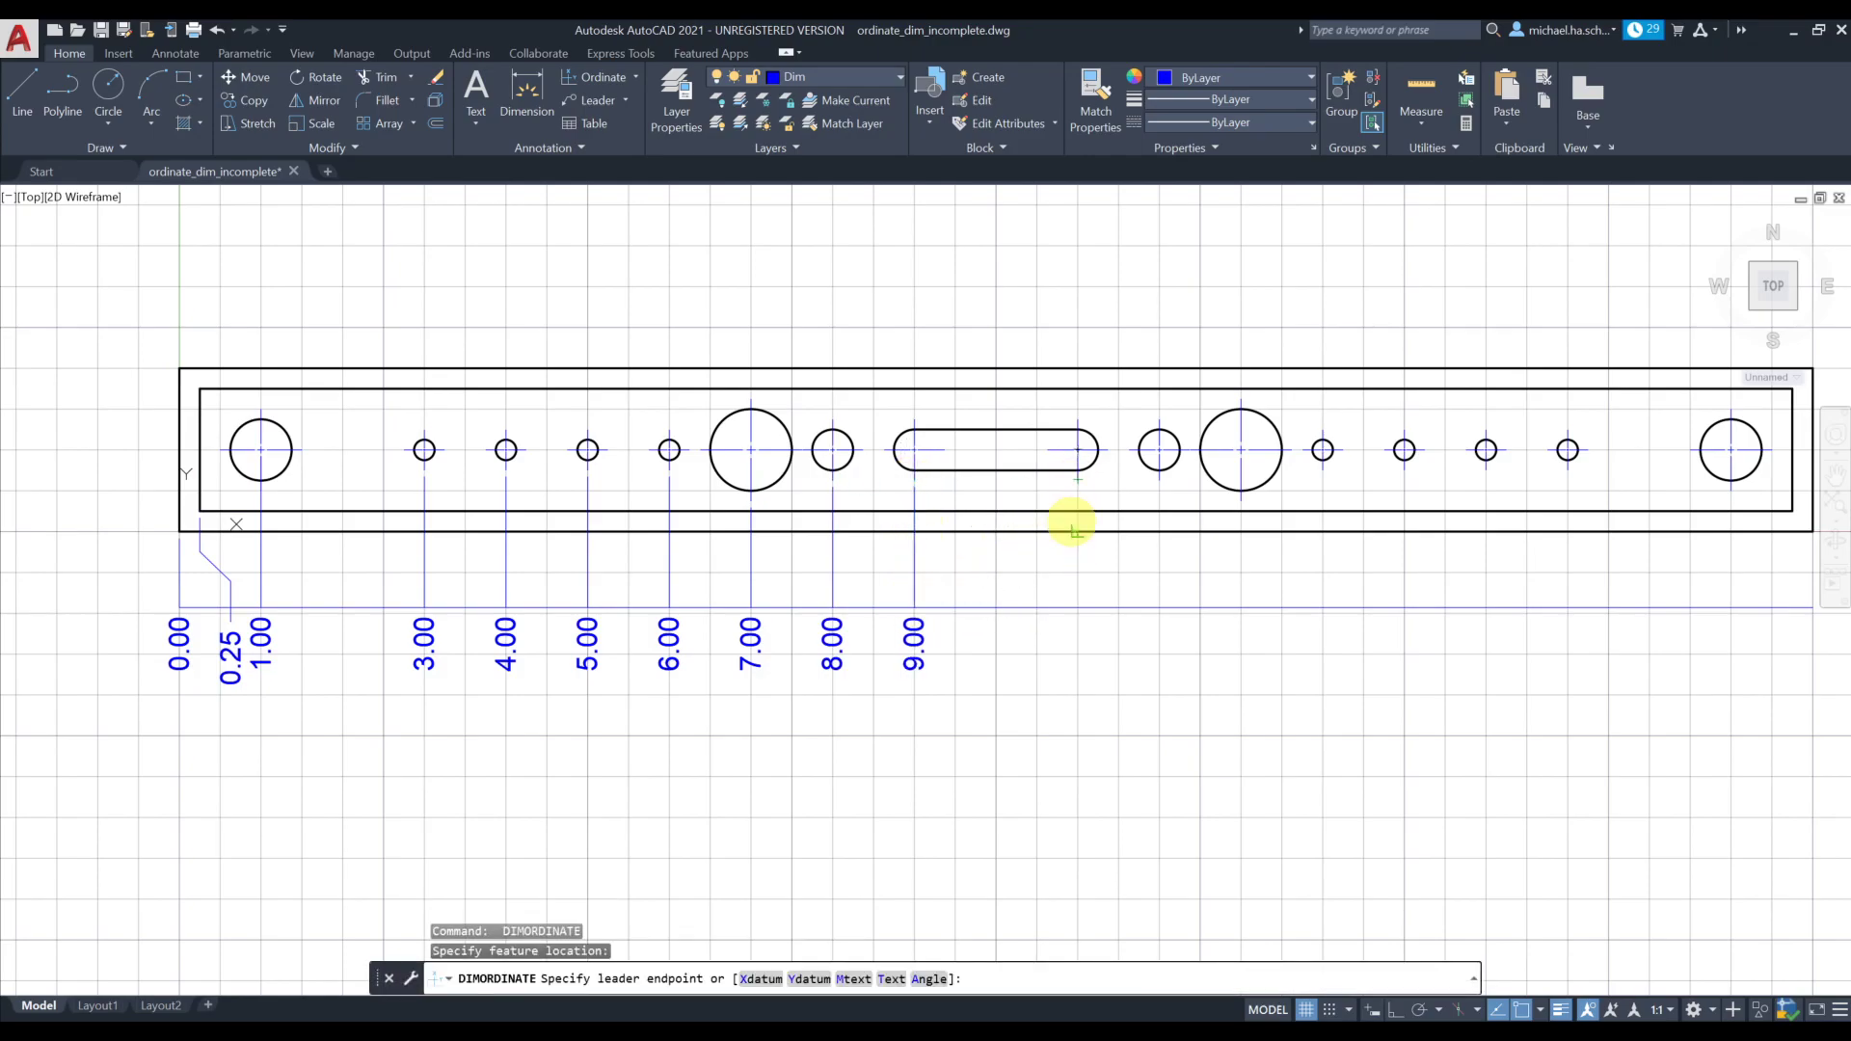
pyautogui.click(1076, 604)
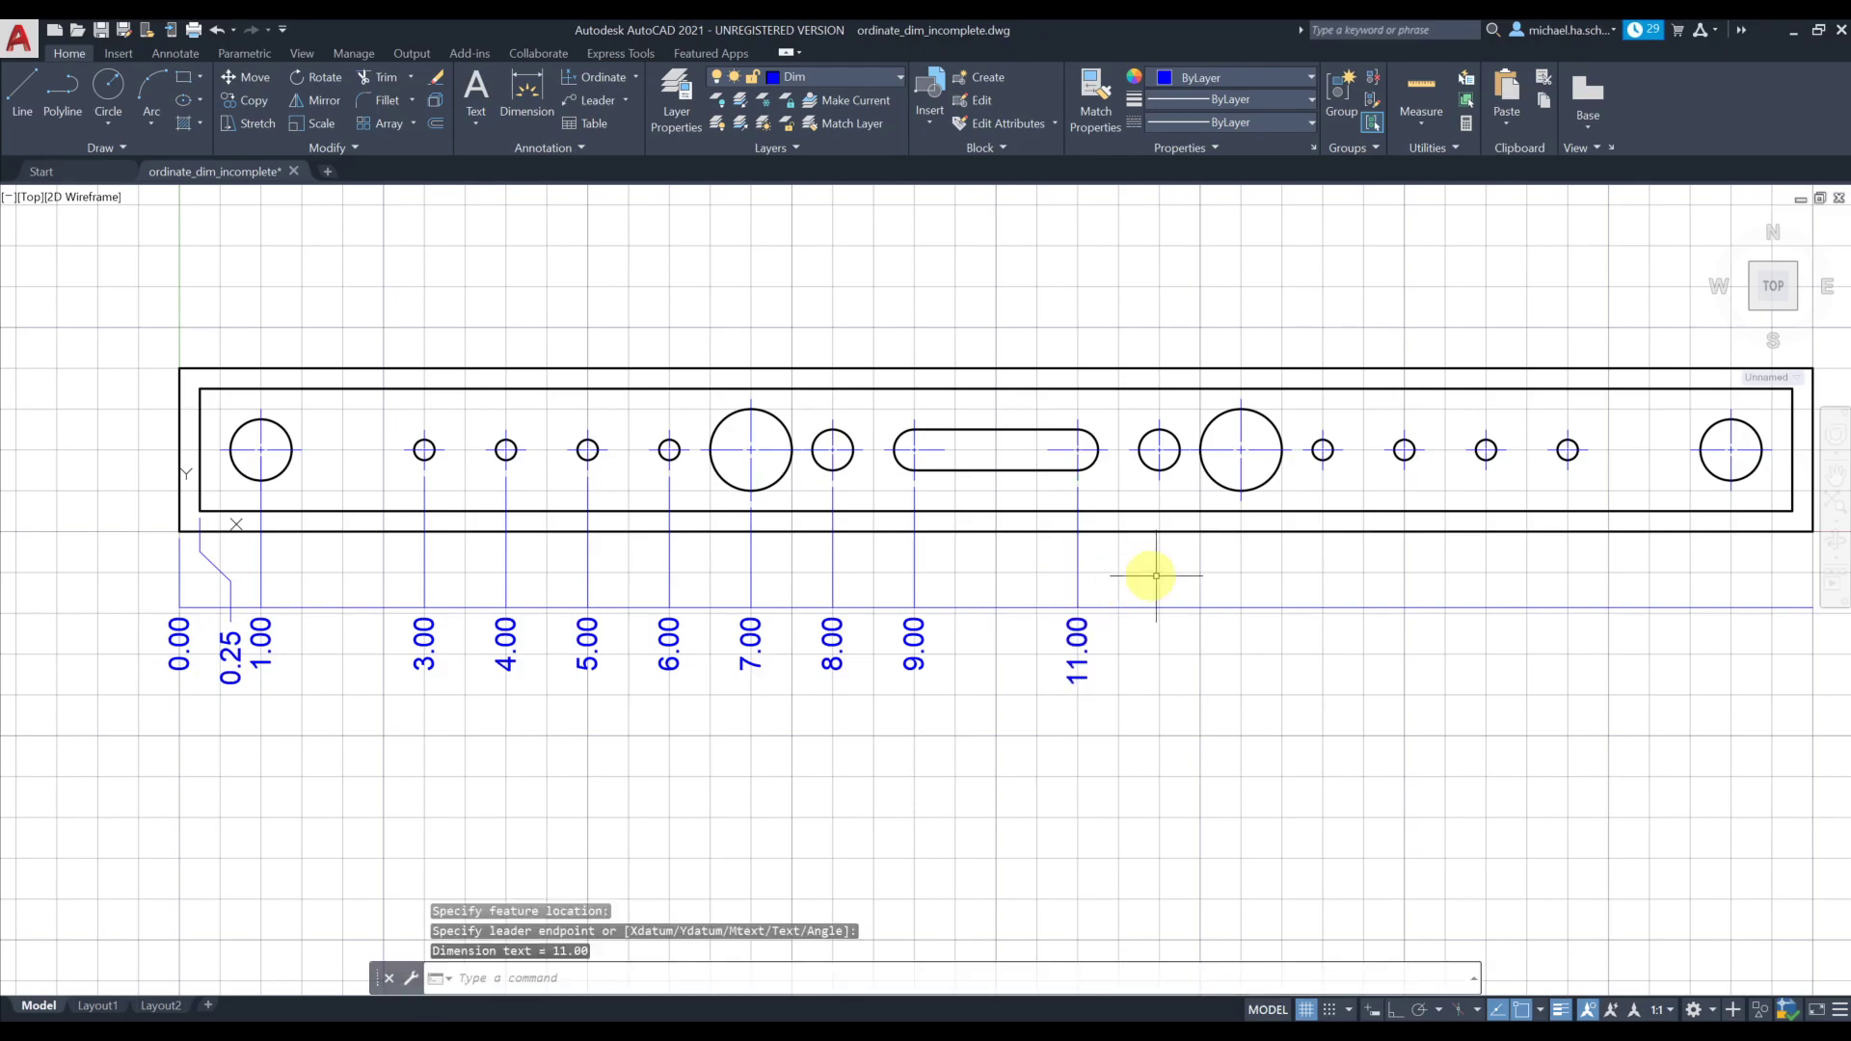
pyautogui.press('Return')
pyautogui.click(1158, 479)
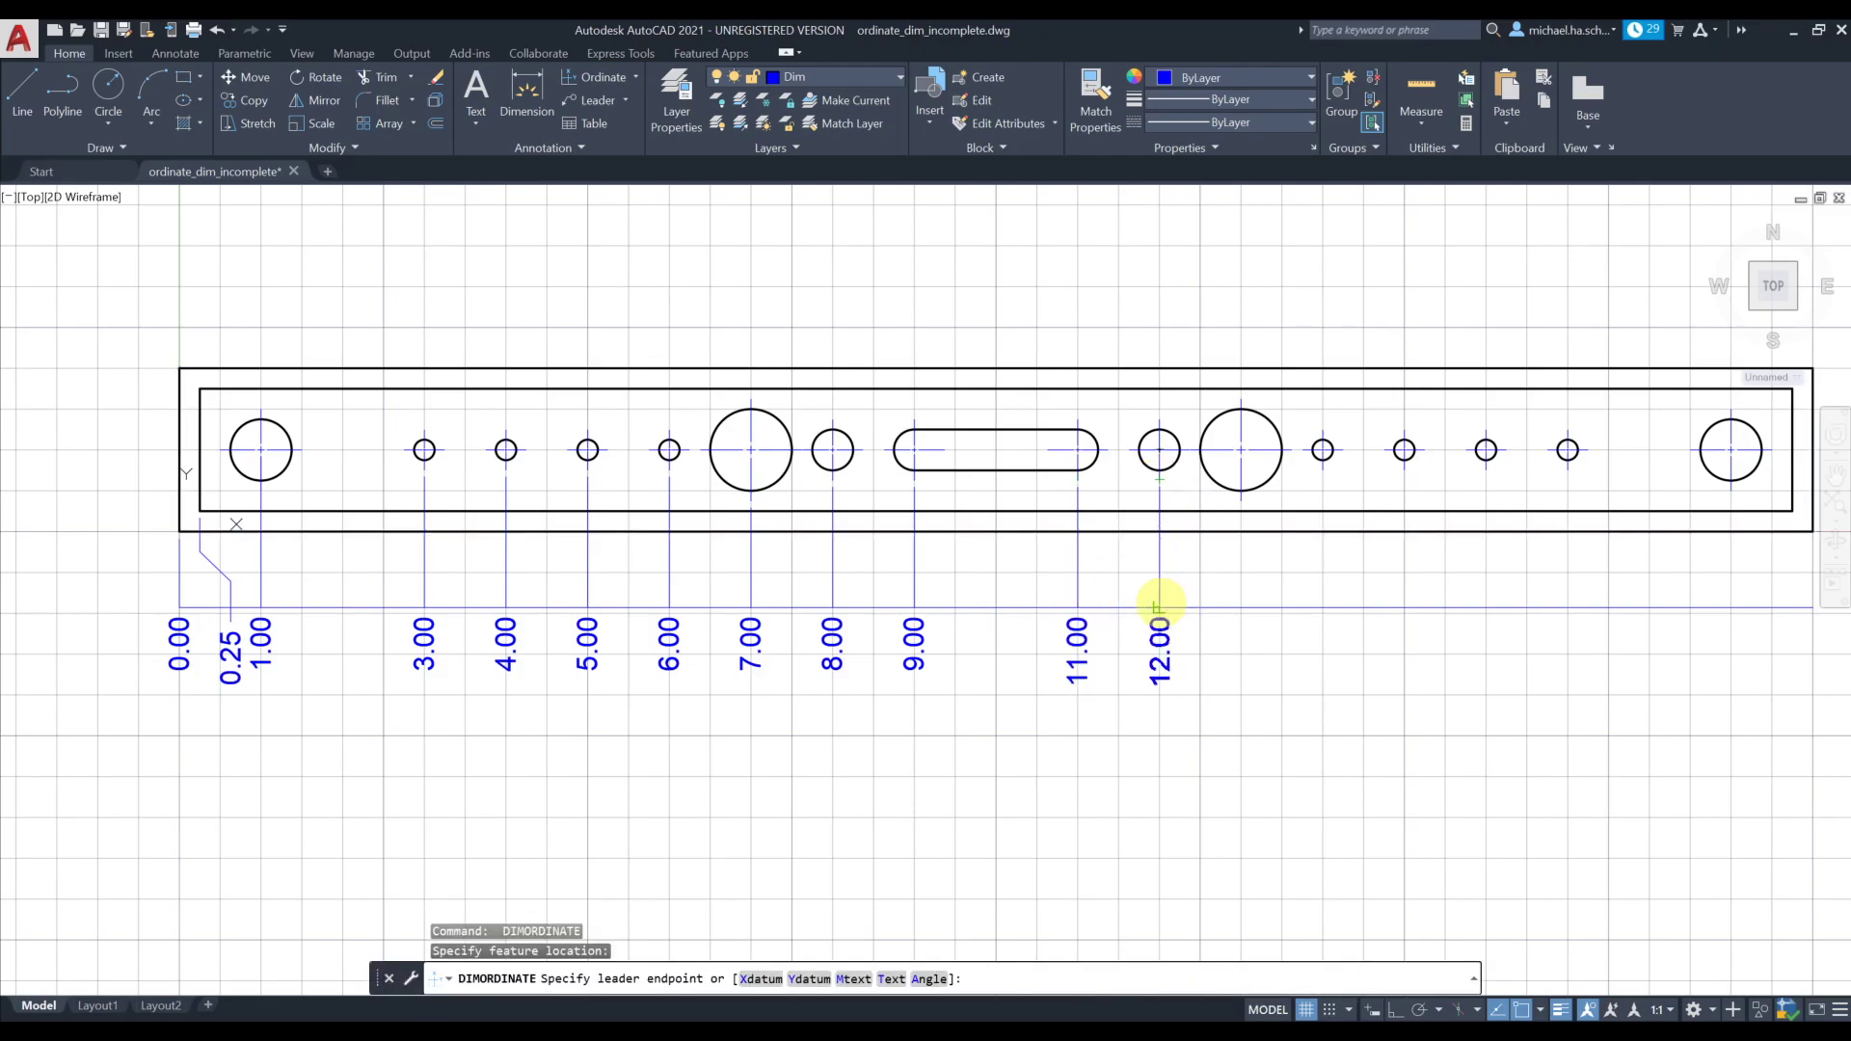
pyautogui.click(1162, 607)
pyautogui.press('Return')
pyautogui.click(1240, 503)
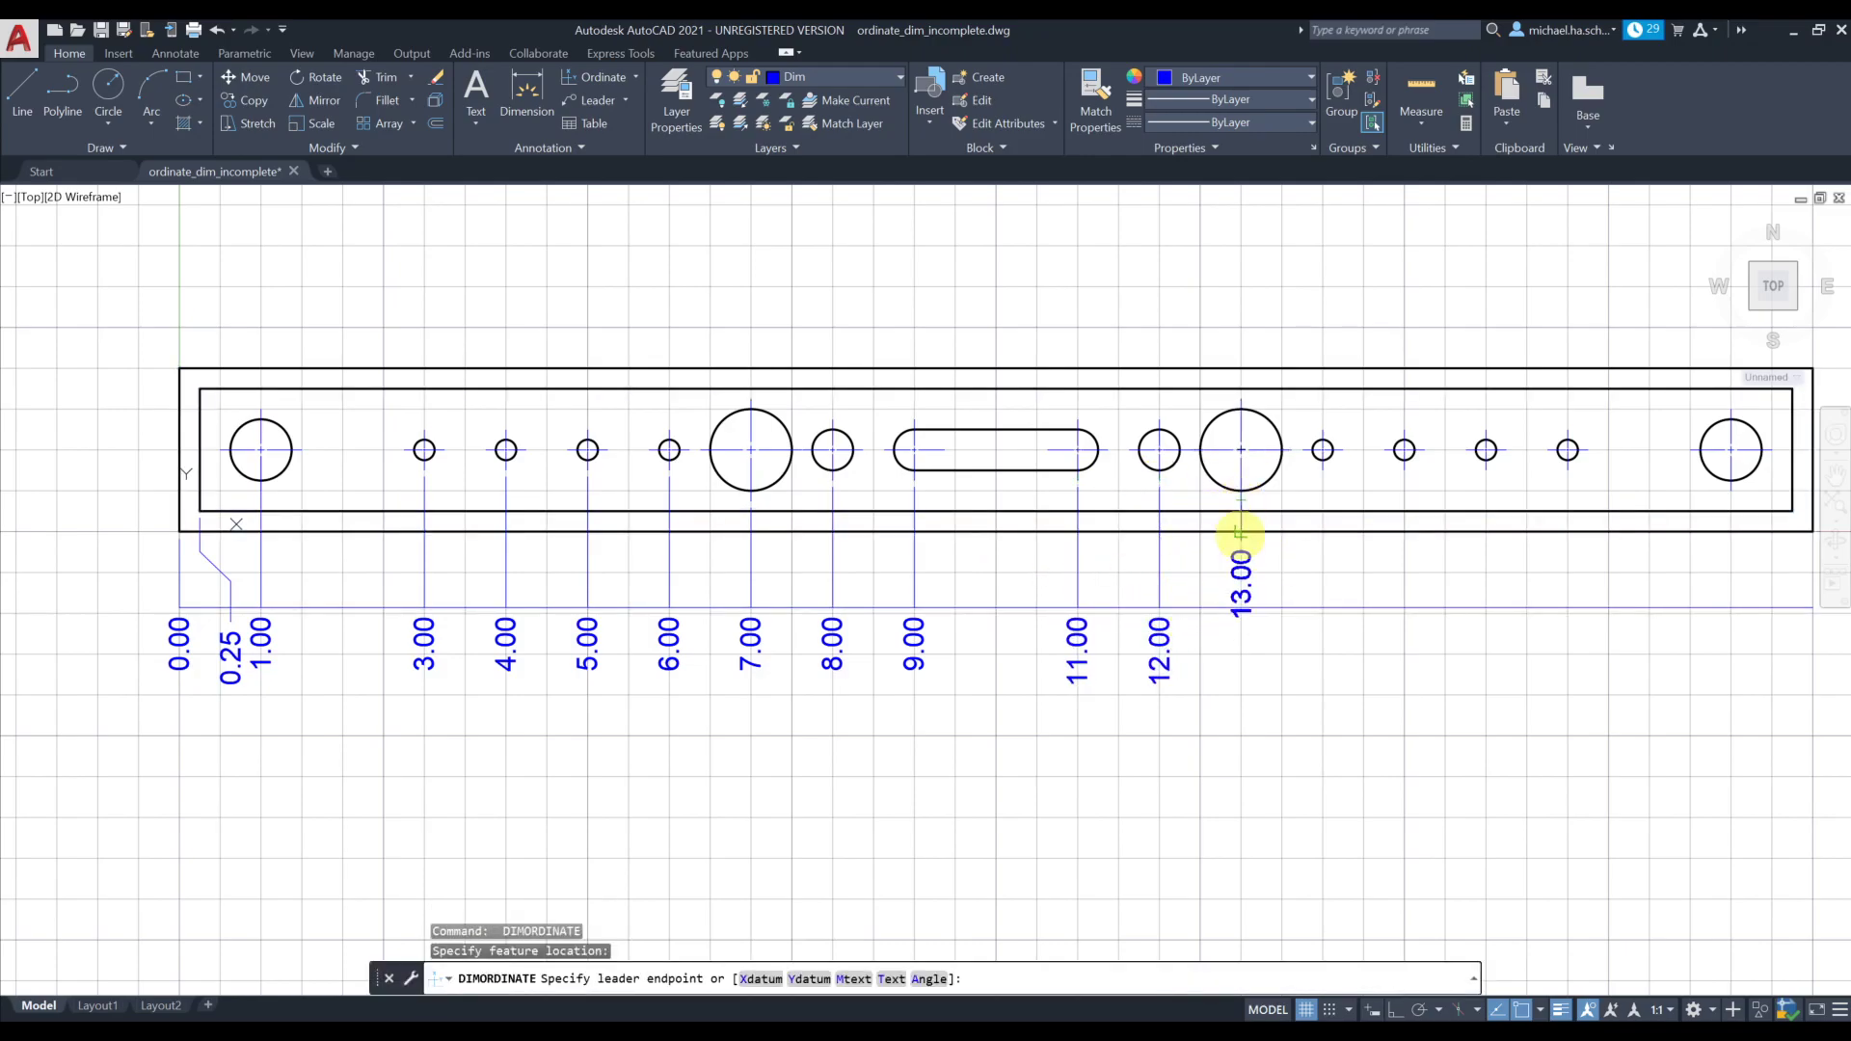
pyautogui.click(1239, 604)
# Step: Add ordinate dimensions 14.00, 15.00, 16.00 and 17.00 beneath the right-hand small holes
pyautogui.press('Return')
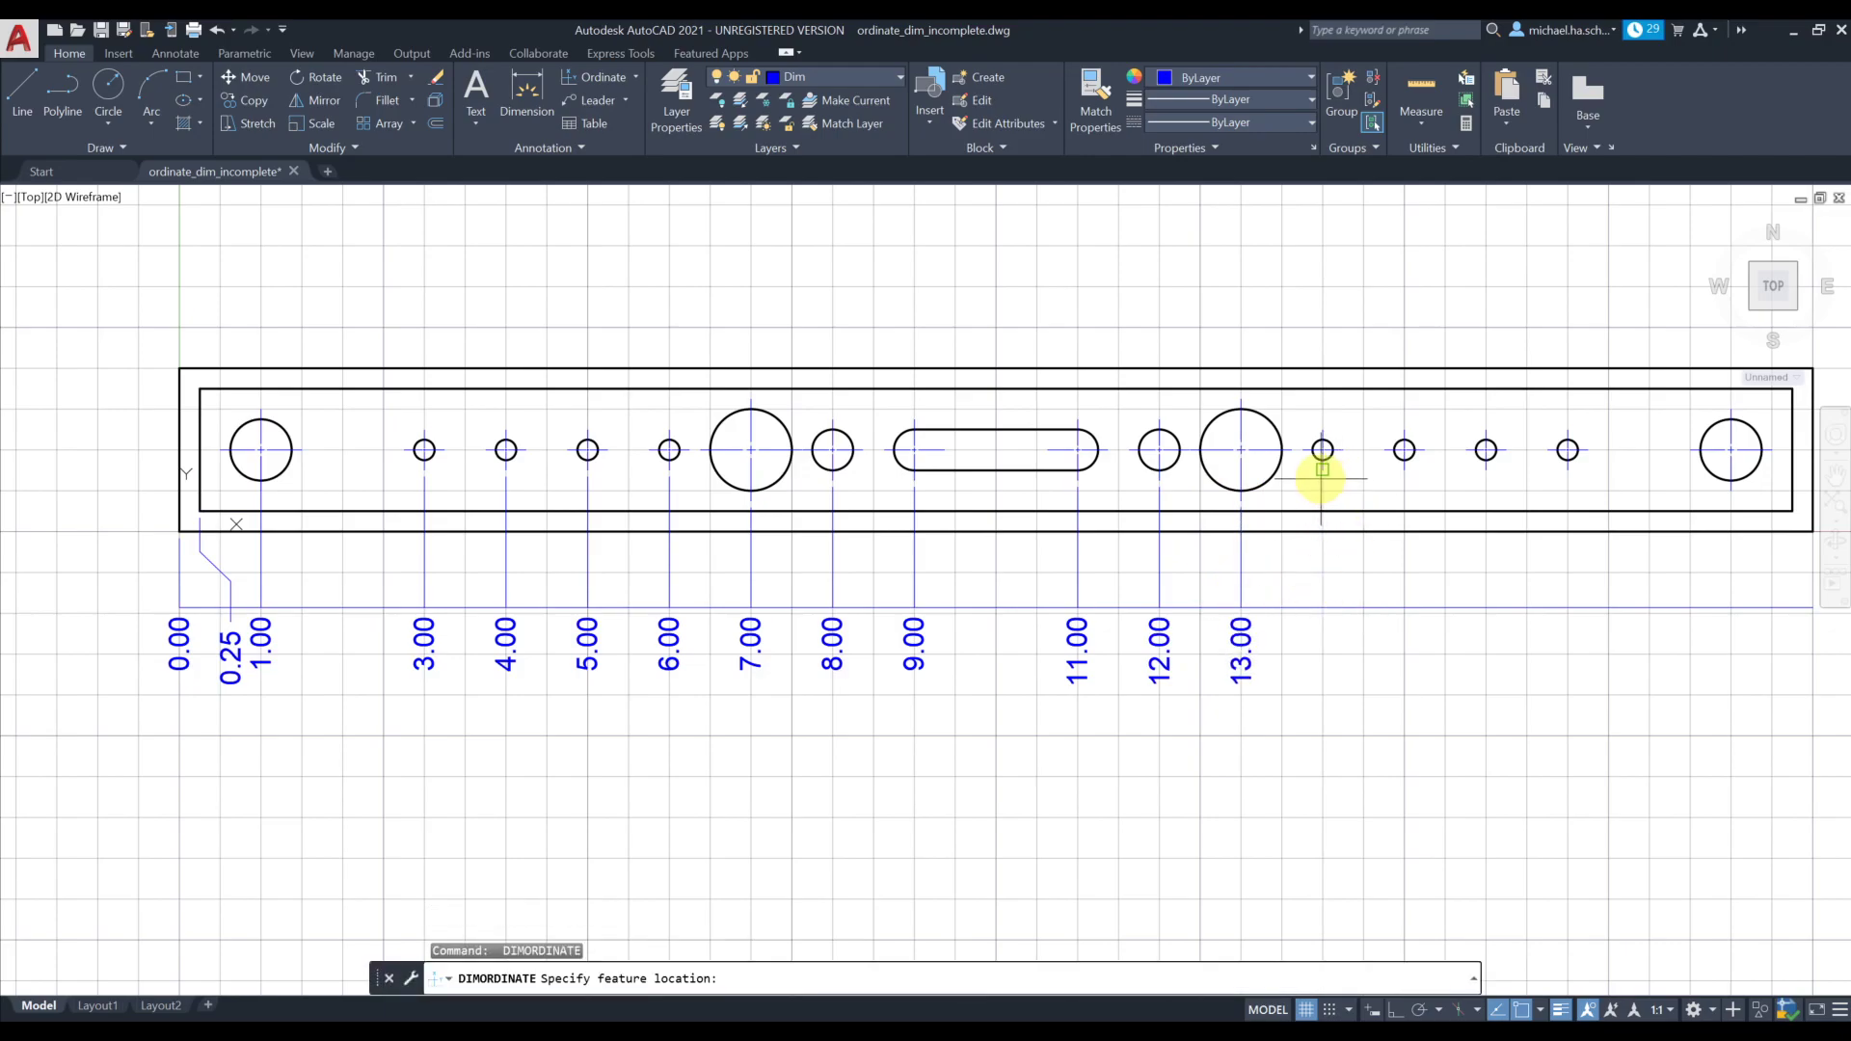
pyautogui.click(1322, 464)
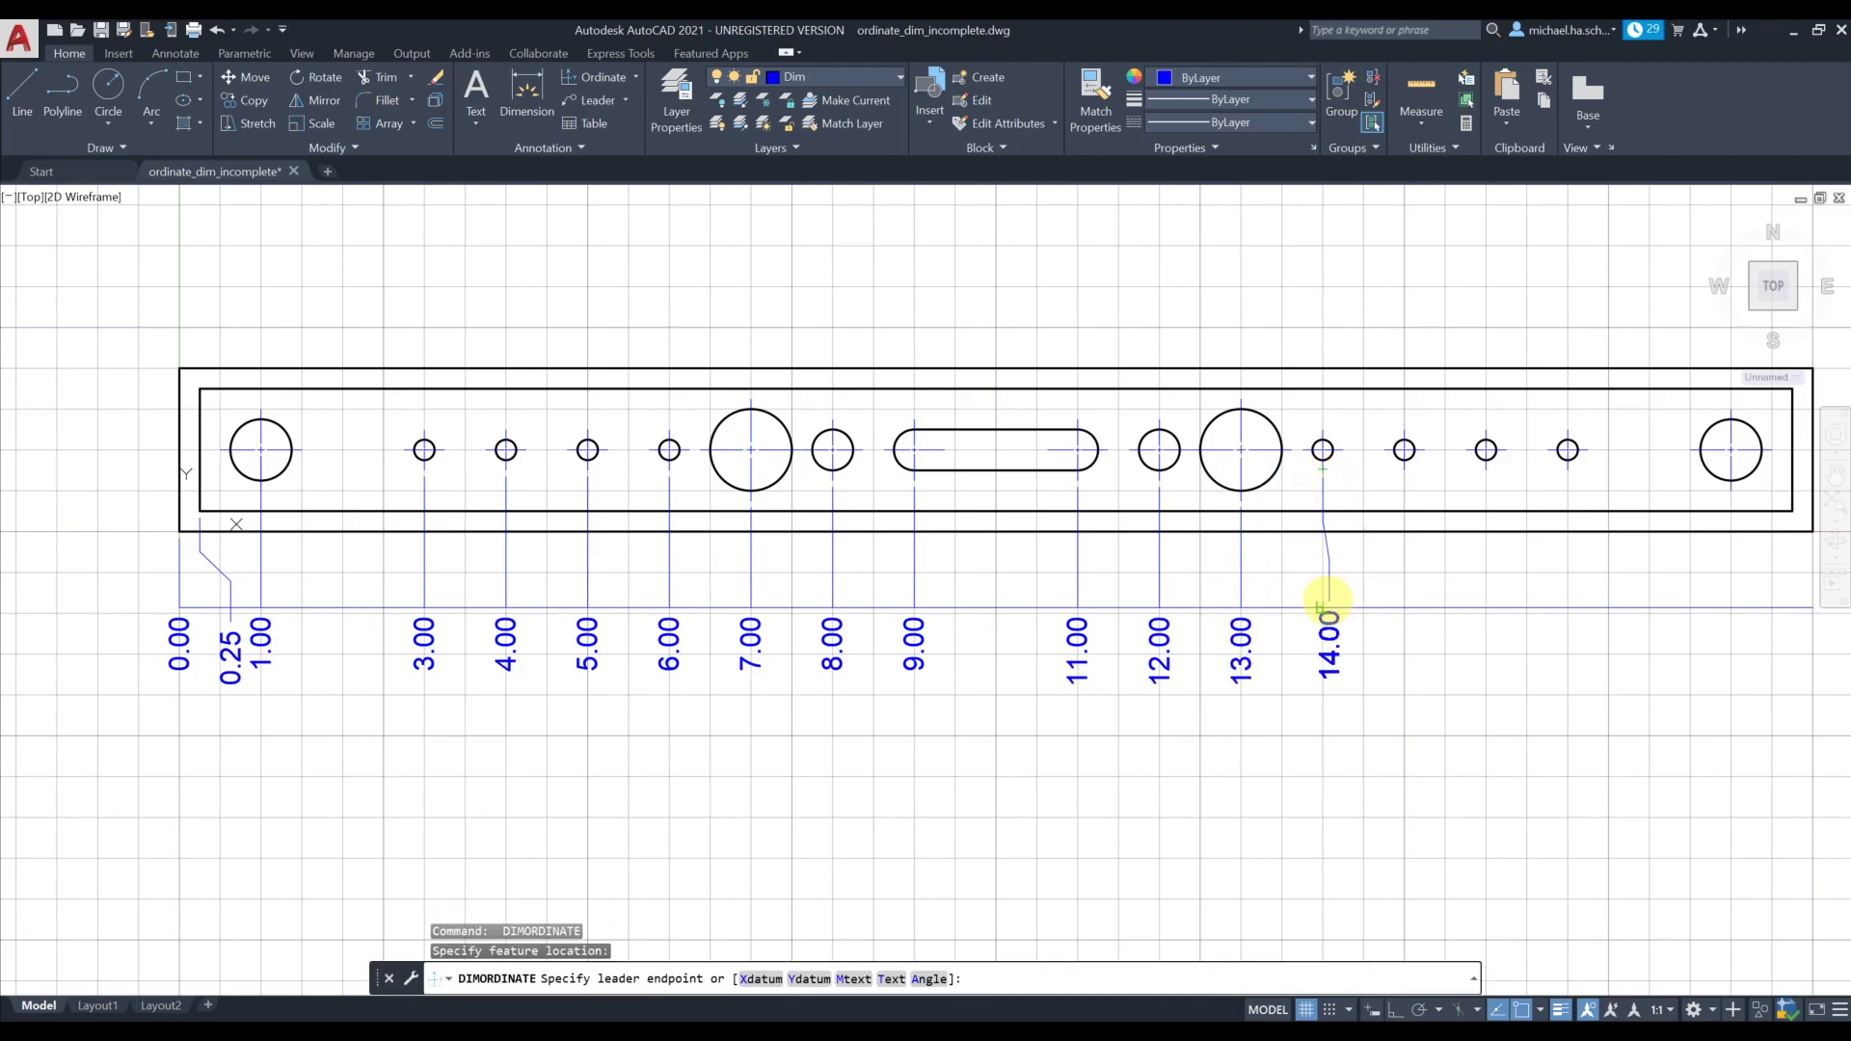
pyautogui.click(1327, 604)
pyautogui.press('Return')
pyautogui.click(1406, 466)
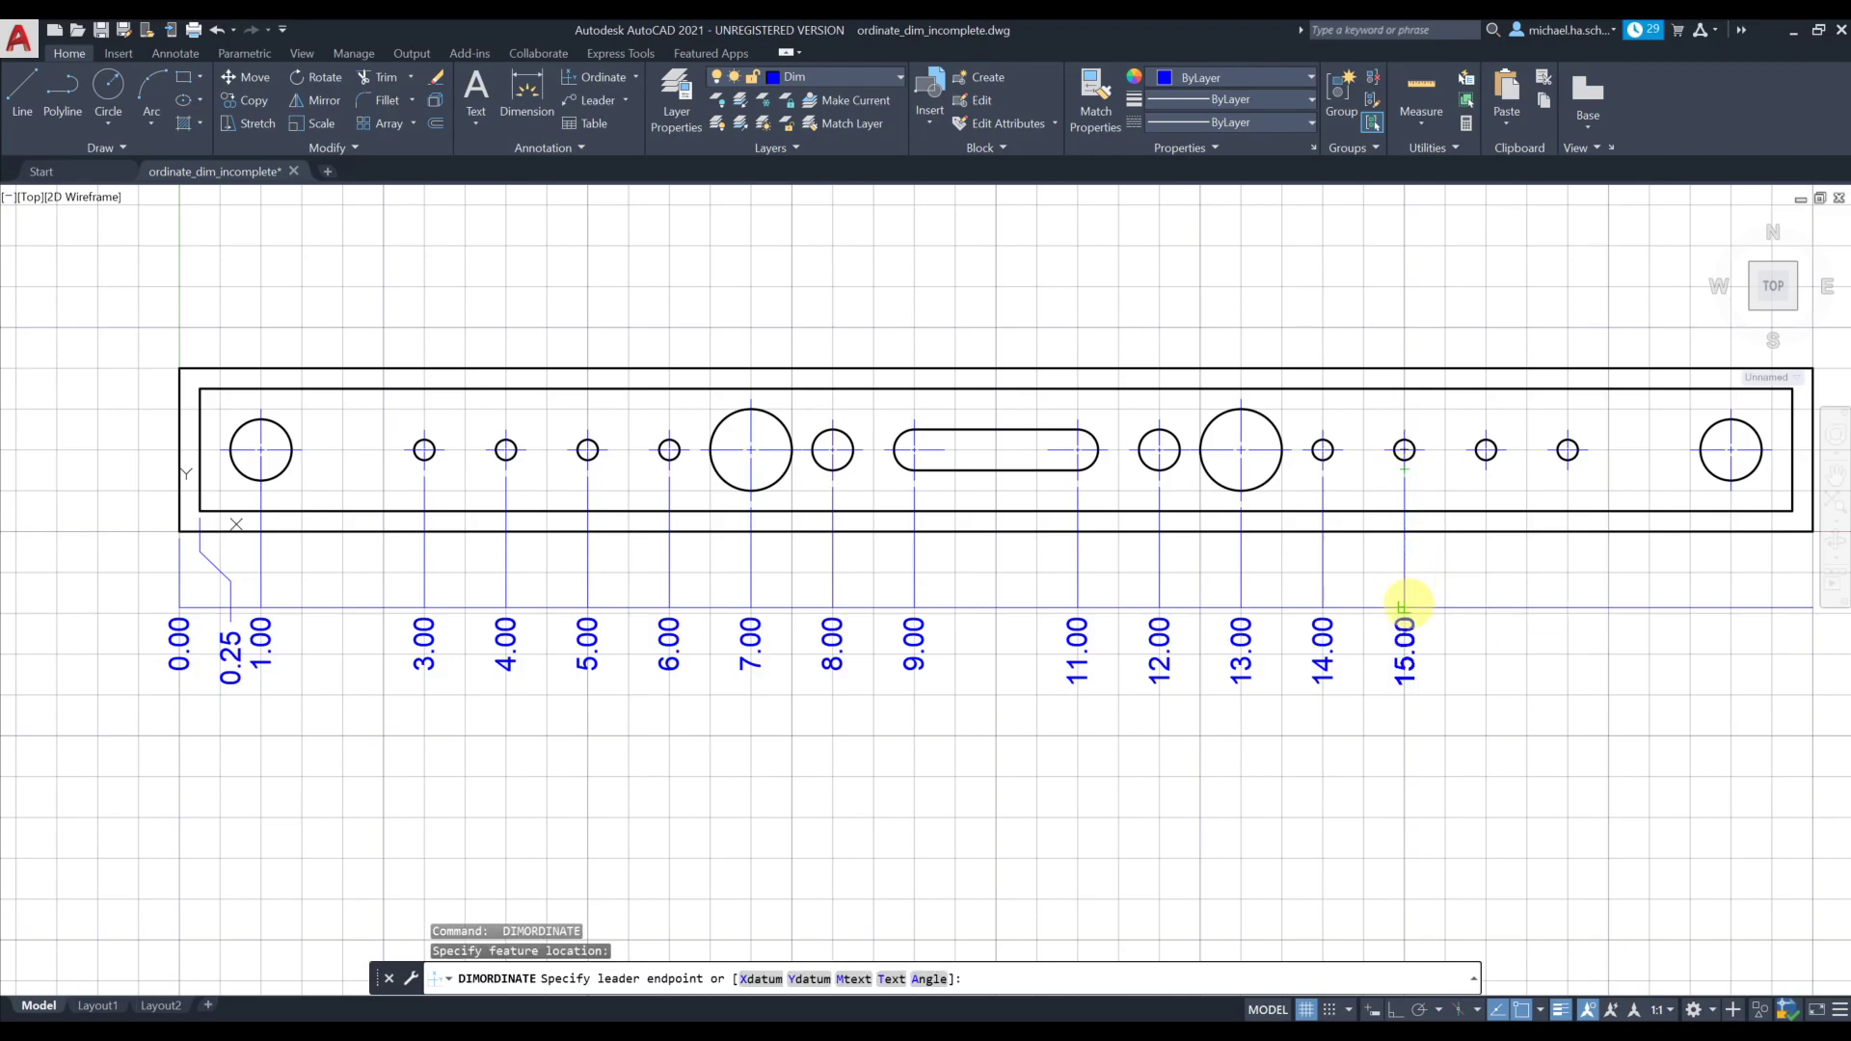
pyautogui.click(1404, 604)
pyautogui.press('Return')
pyautogui.click(1486, 469)
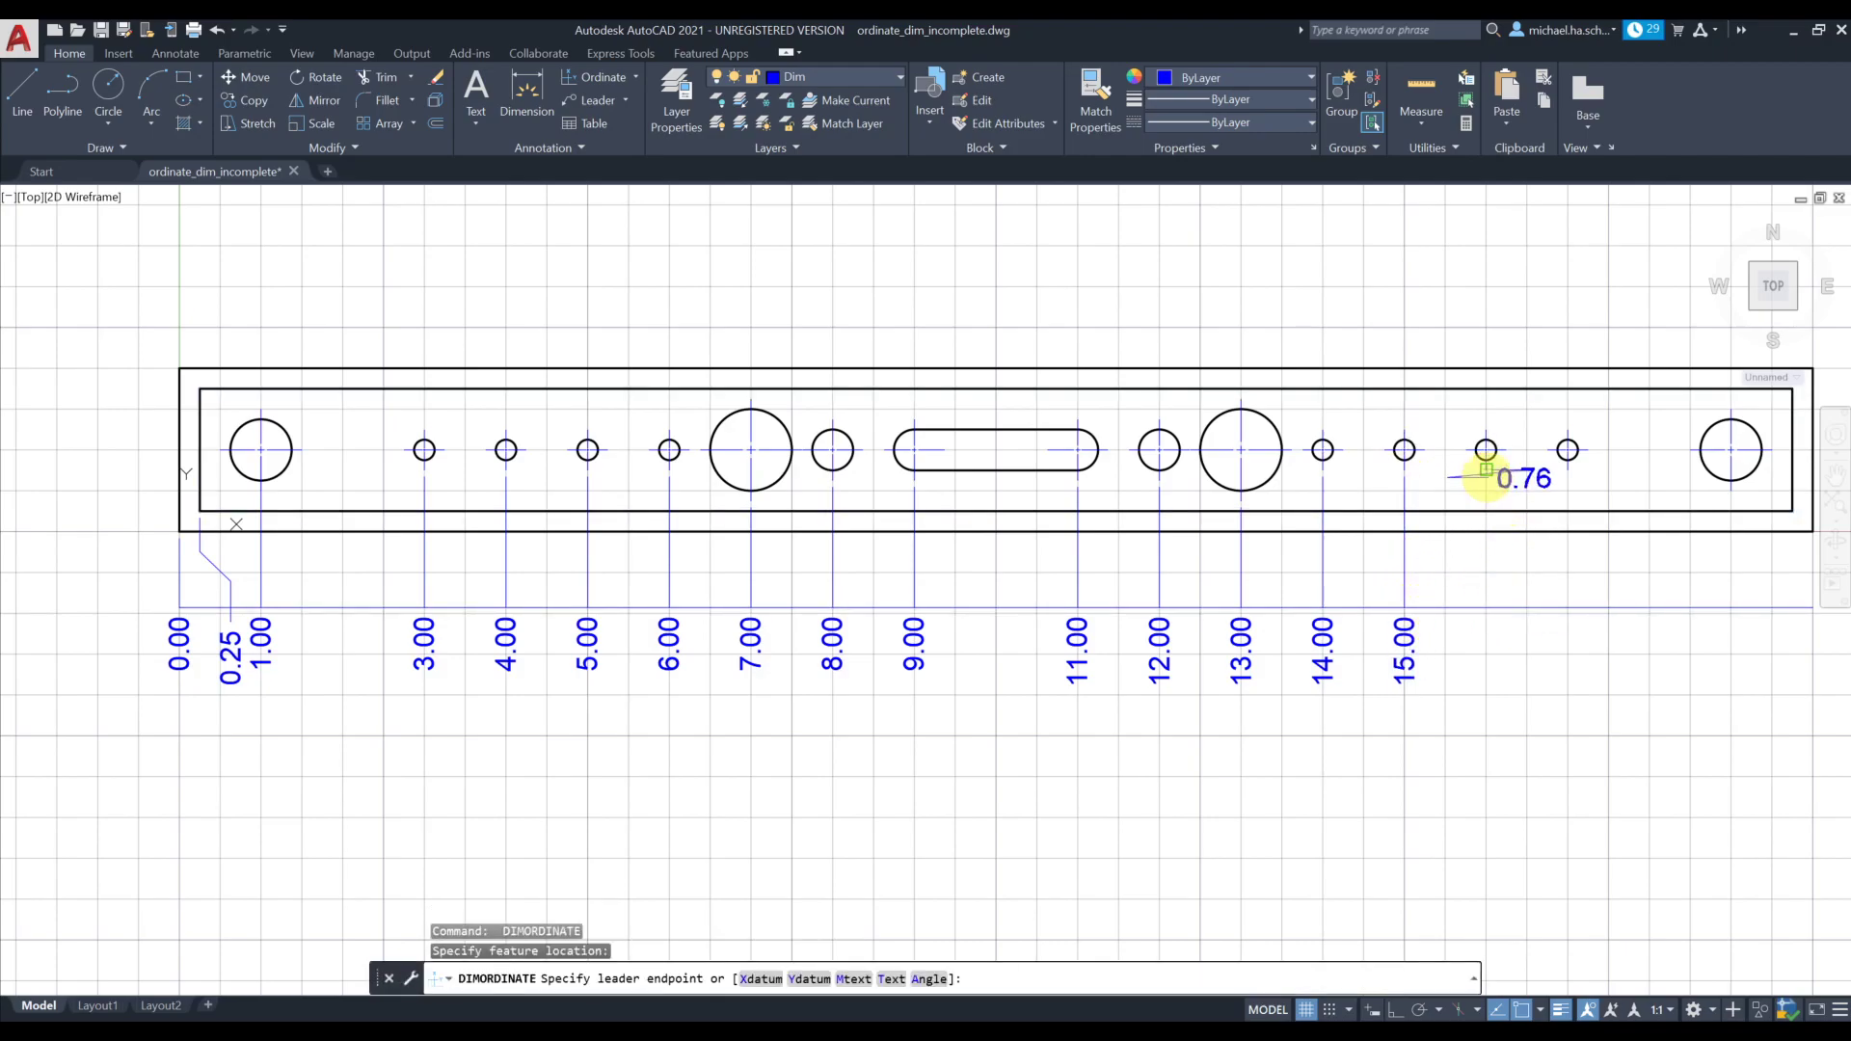
pyautogui.click(1481, 607)
pyautogui.press('Return')
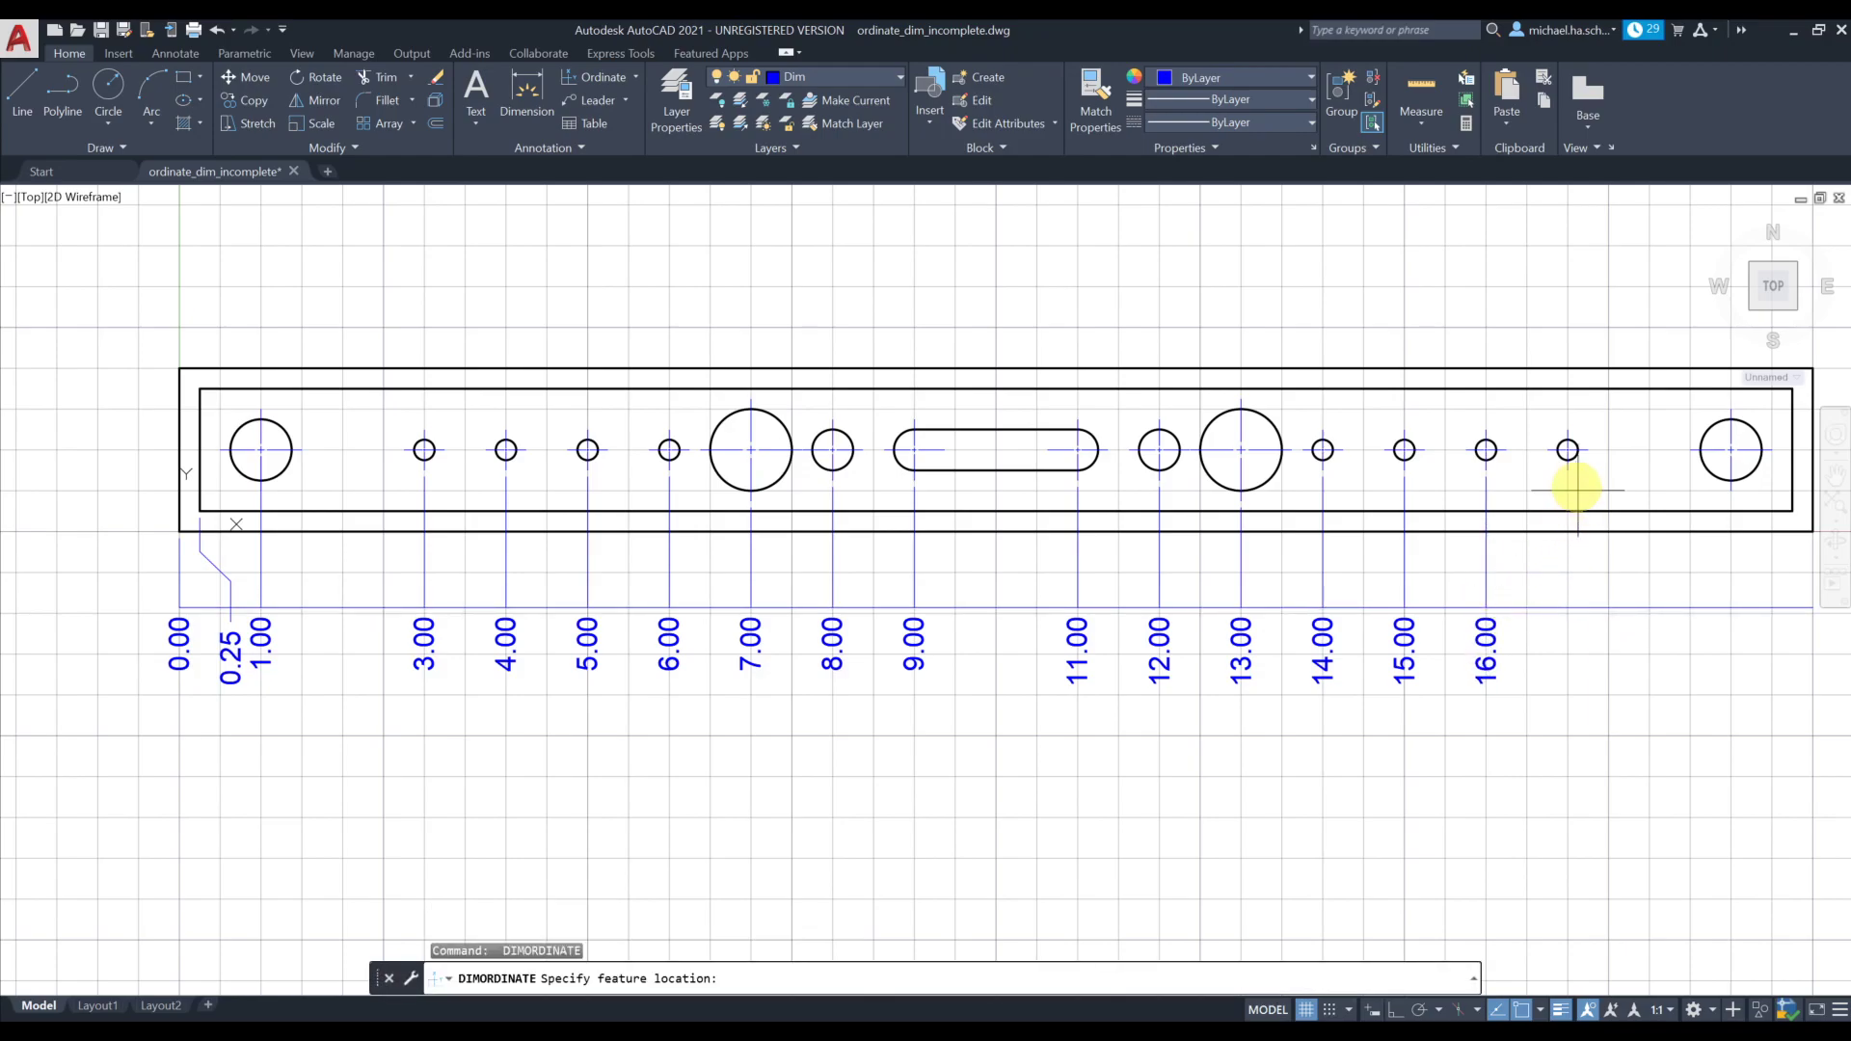
pyautogui.click(1568, 470)
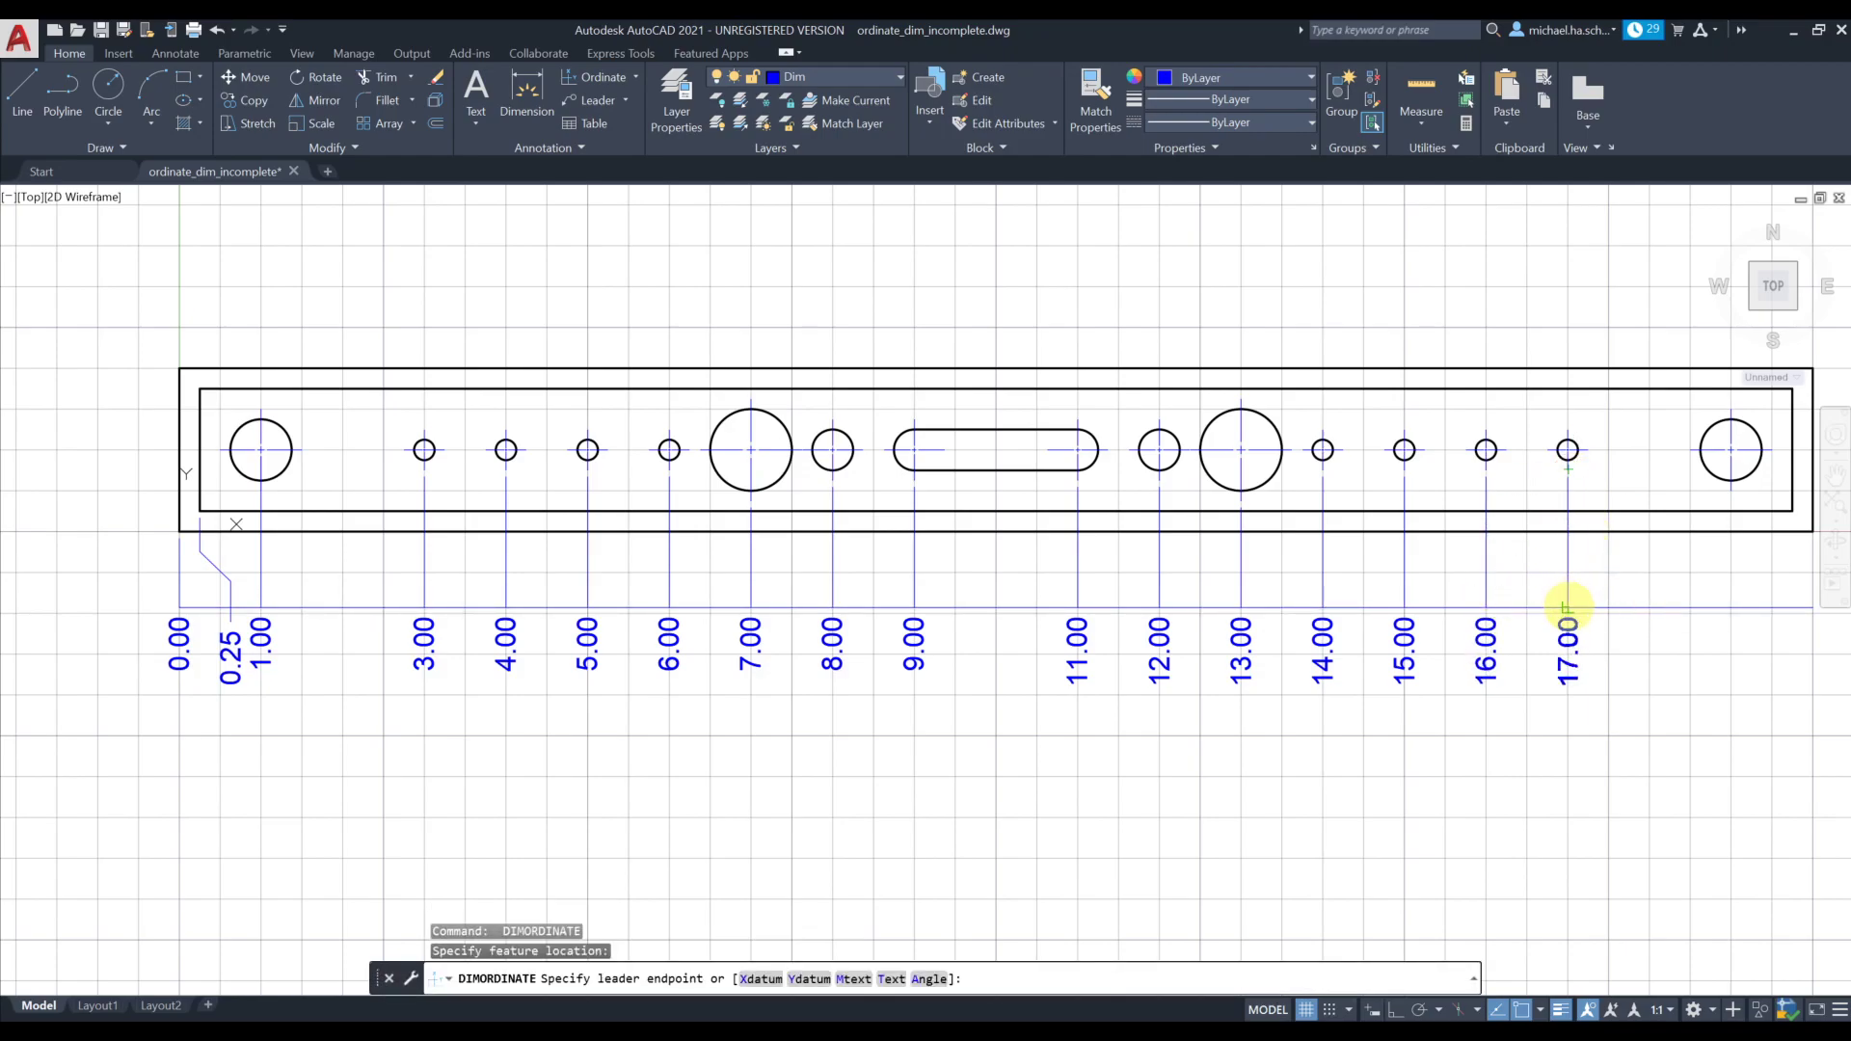
pyautogui.click(1567, 606)
# Step: Add 19.00 at the right large hole, then 19.75 and 20.00 at the inner and outer right edges
pyautogui.press('Return')
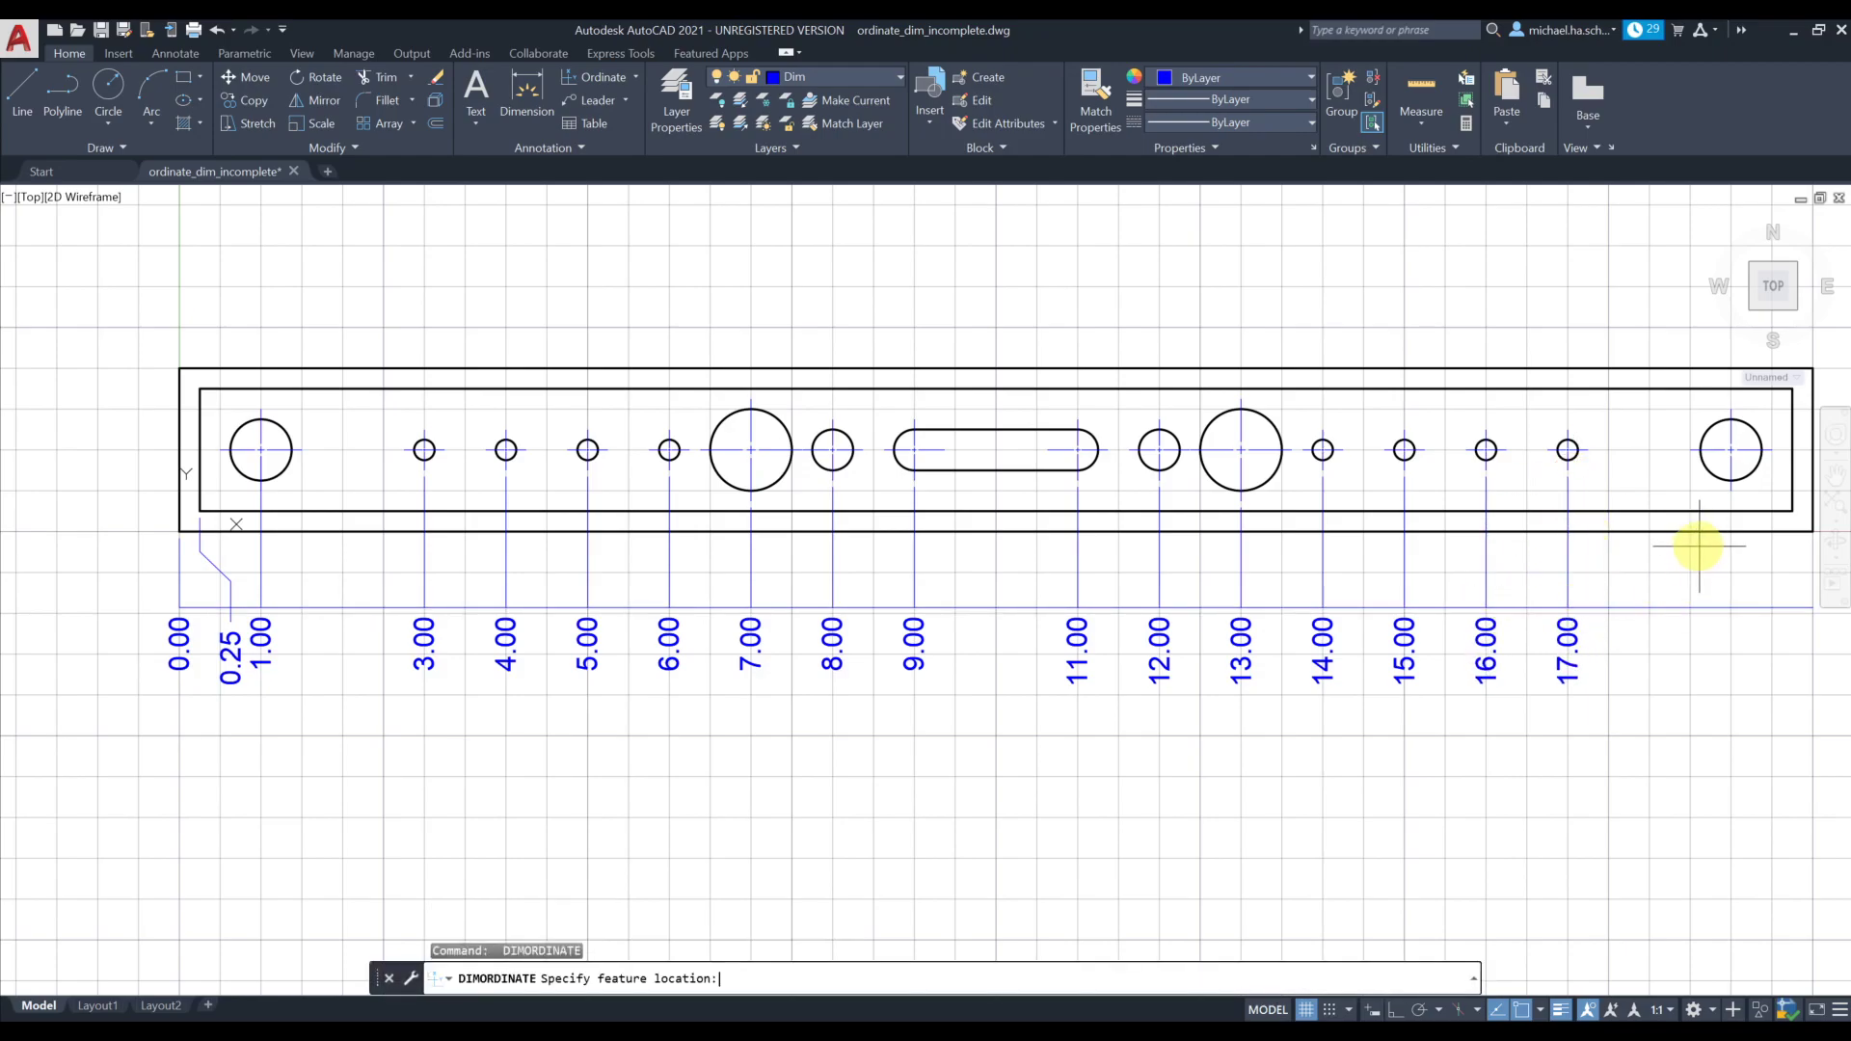
pyautogui.click(1731, 489)
pyautogui.click(1728, 606)
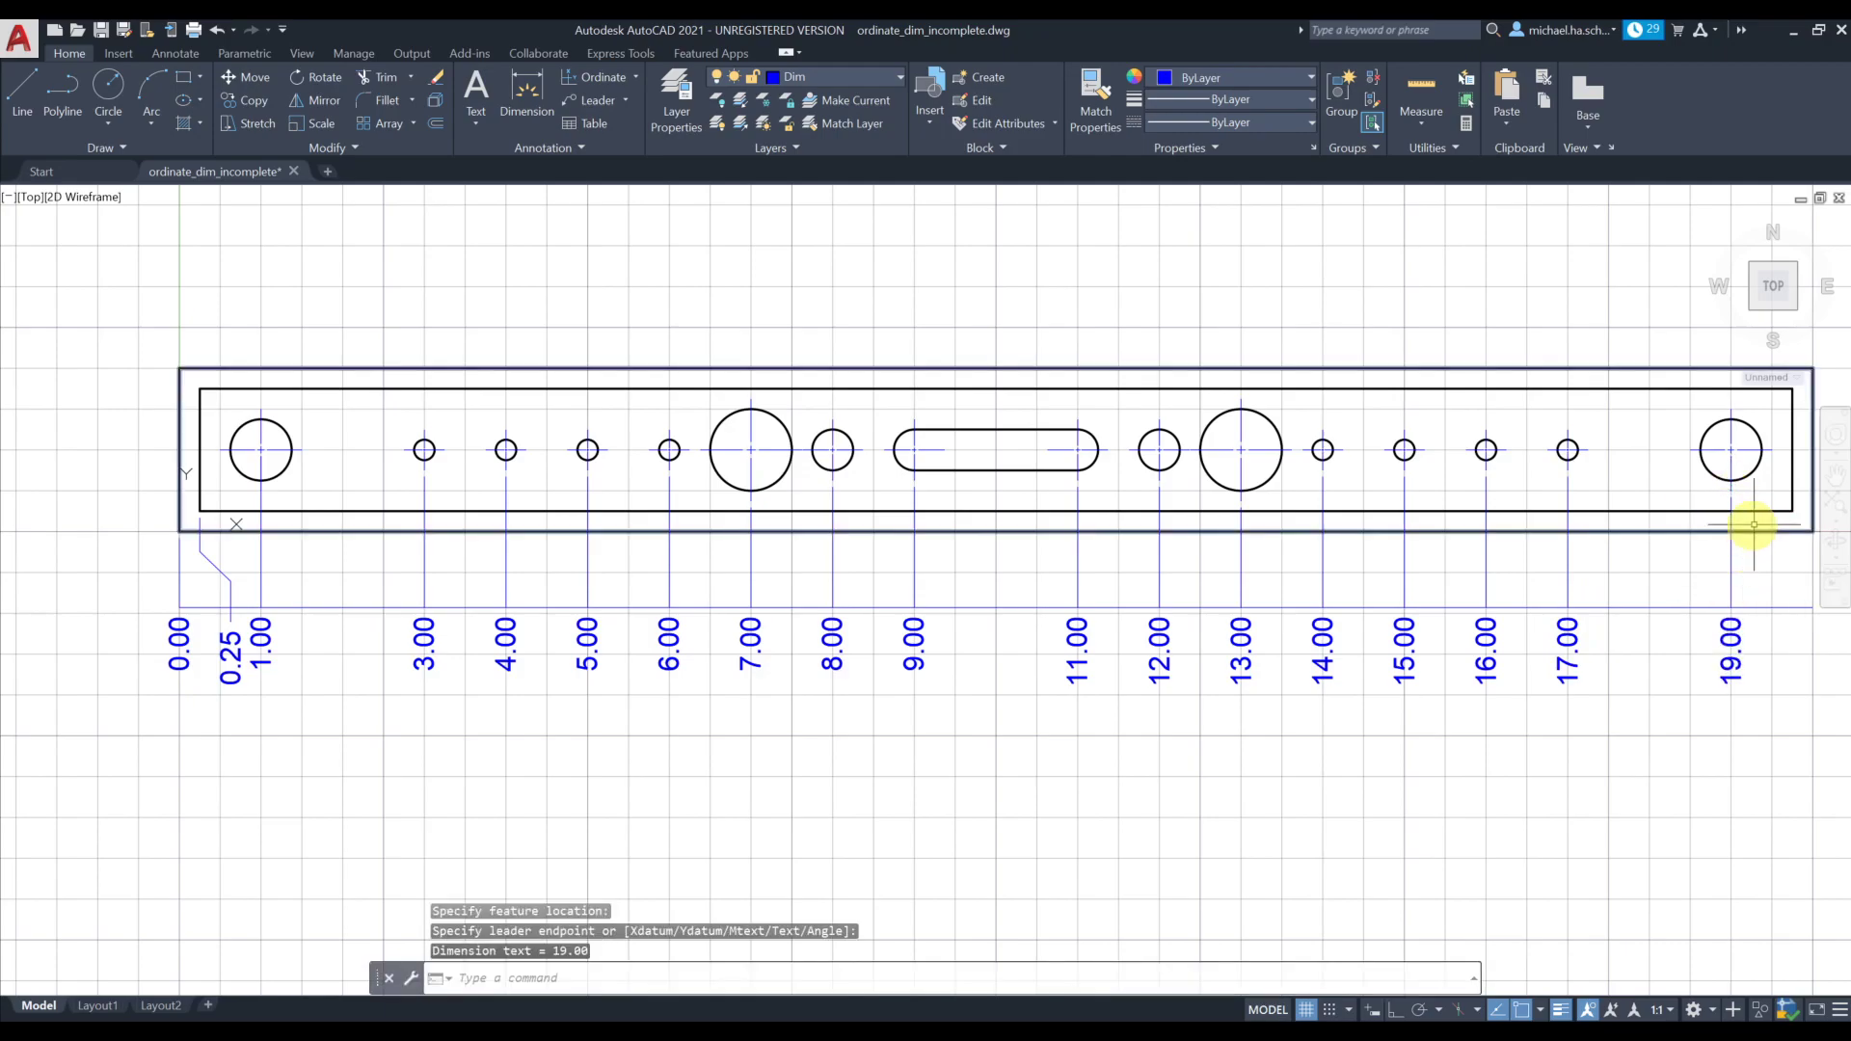
pyautogui.press('Return')
pyautogui.click(1792, 511)
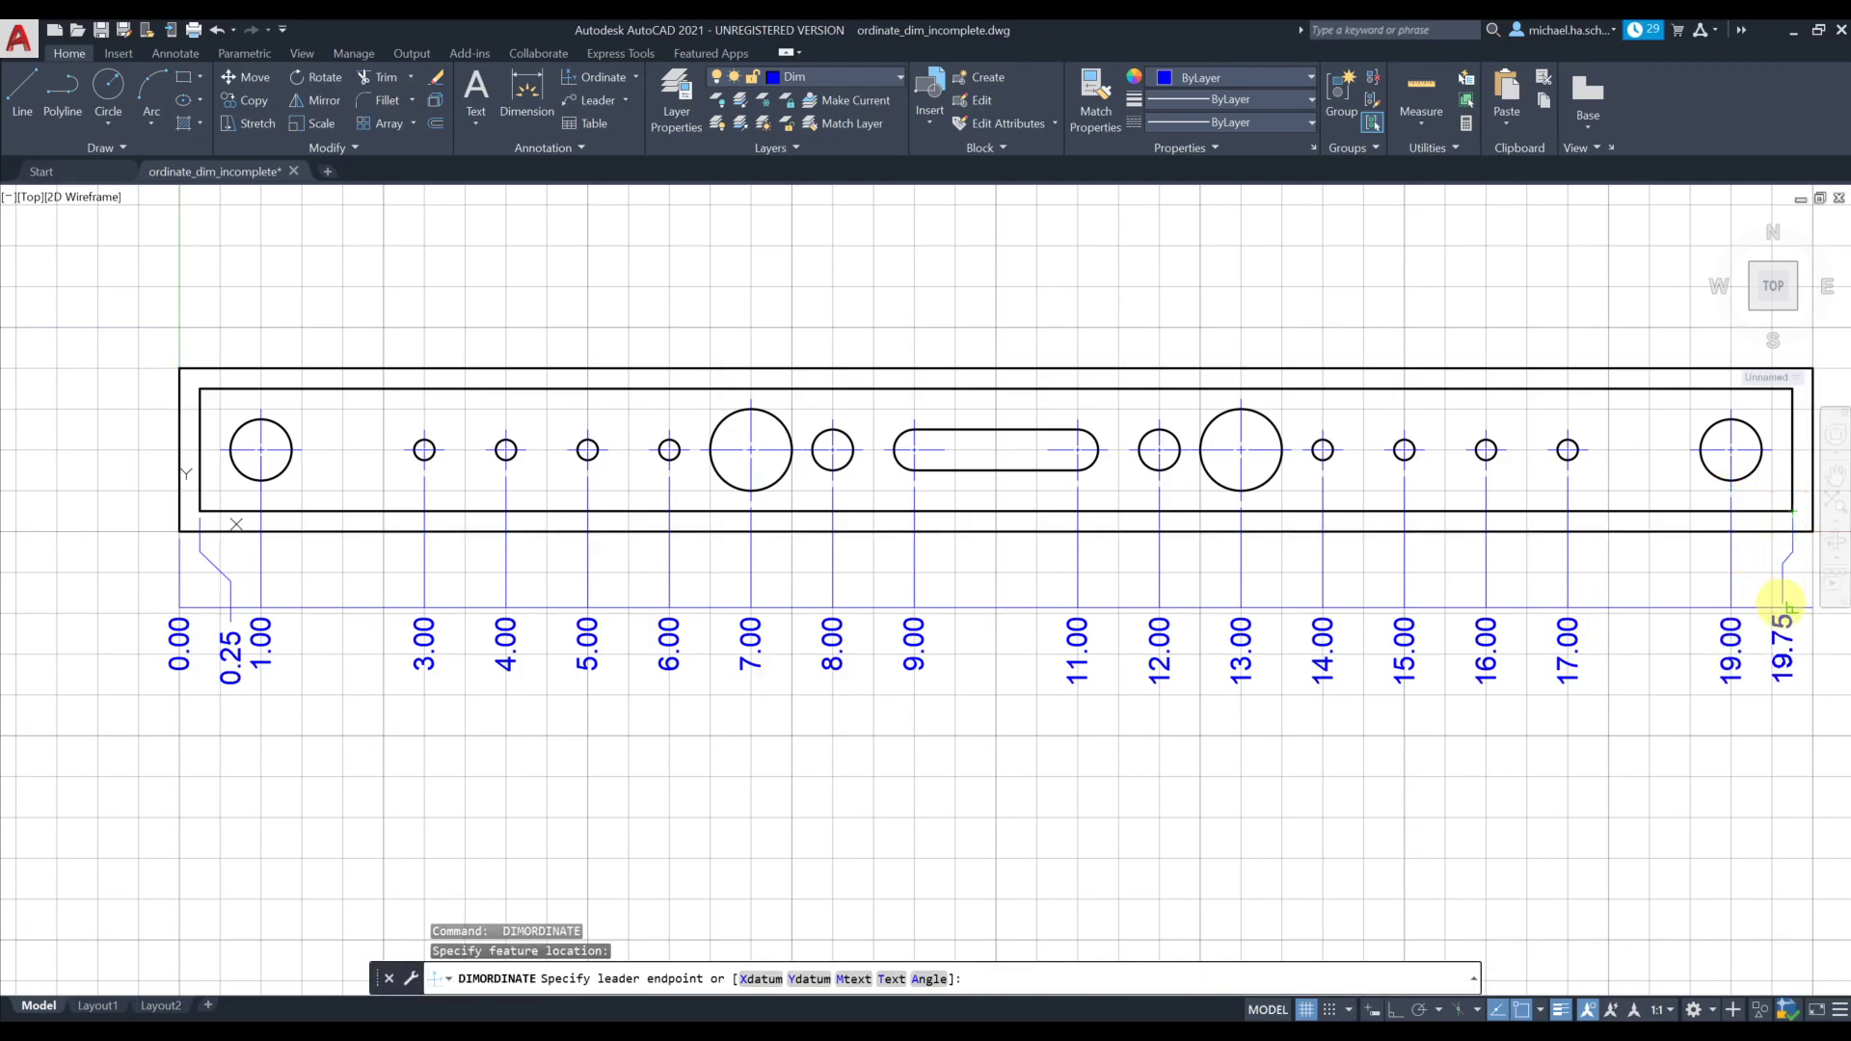
pyautogui.click(1793, 608)
pyautogui.moveTo(1644, 587); pyautogui.dragTo(1189, 506, button='middle')
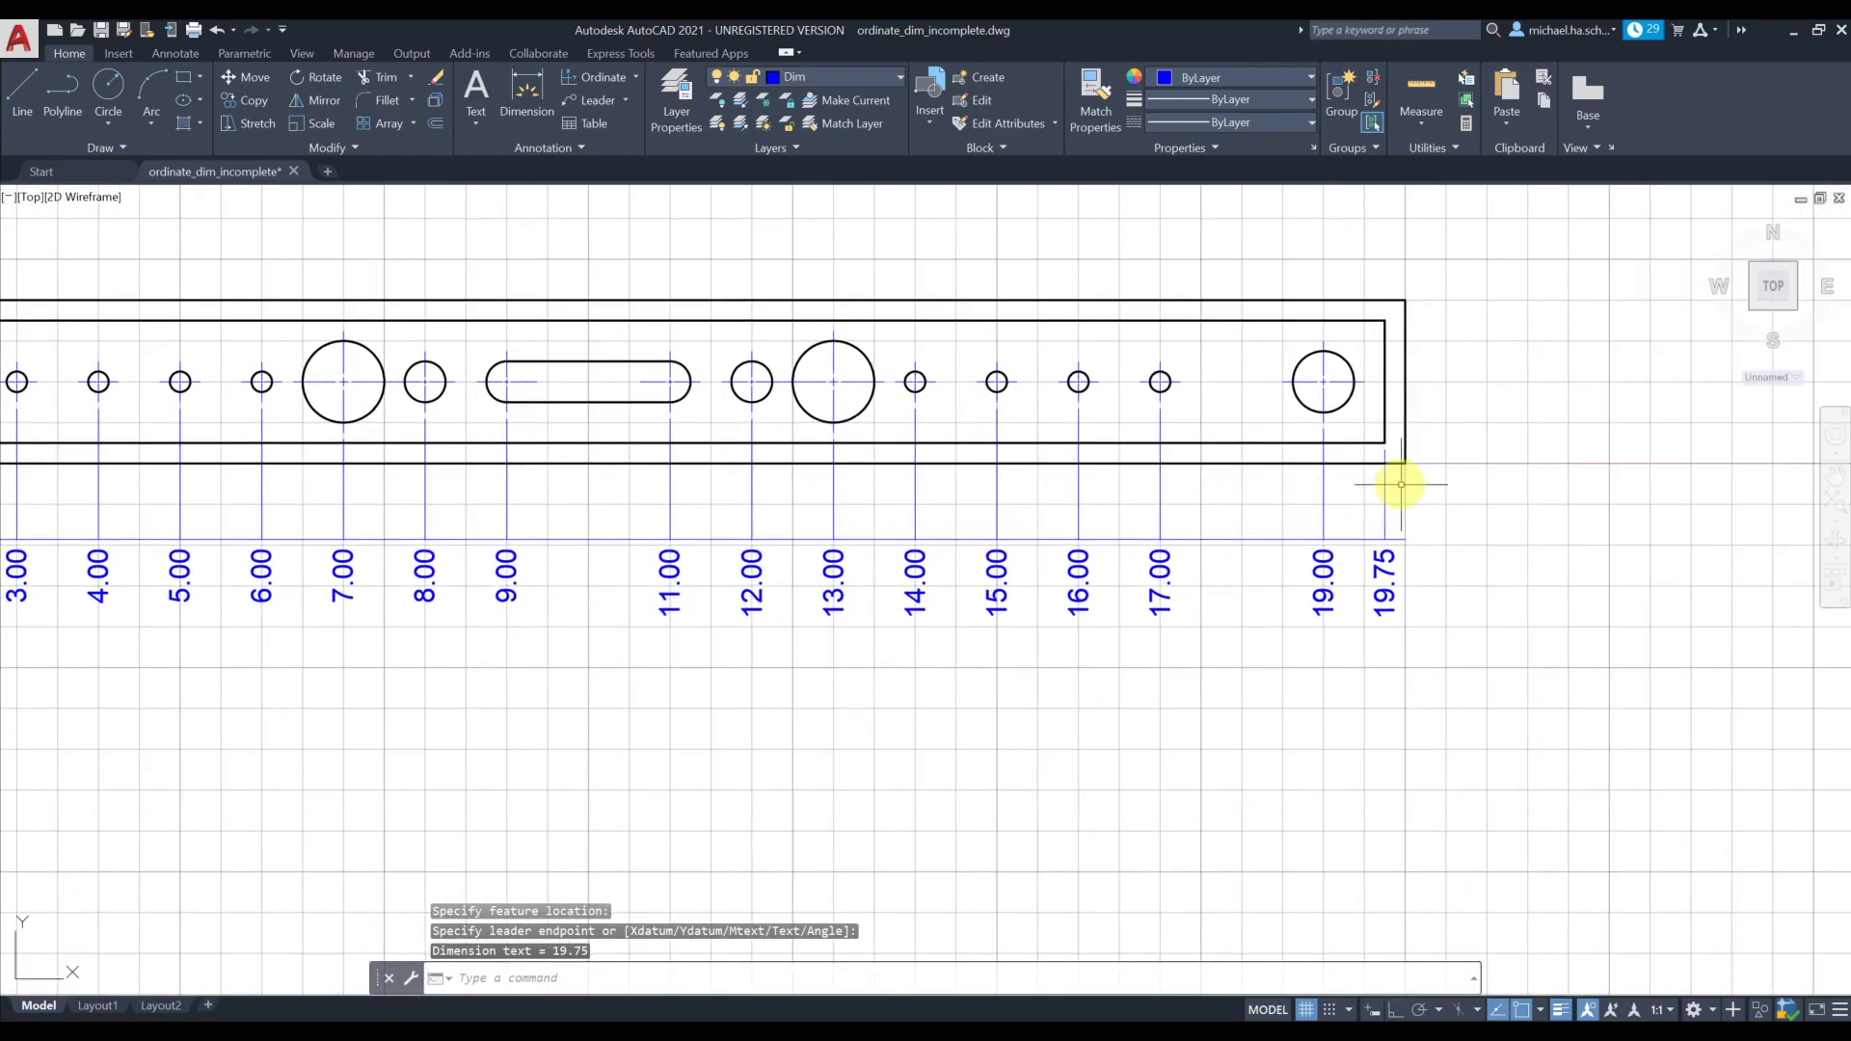
pyautogui.press('Return')
pyautogui.click(1406, 463)
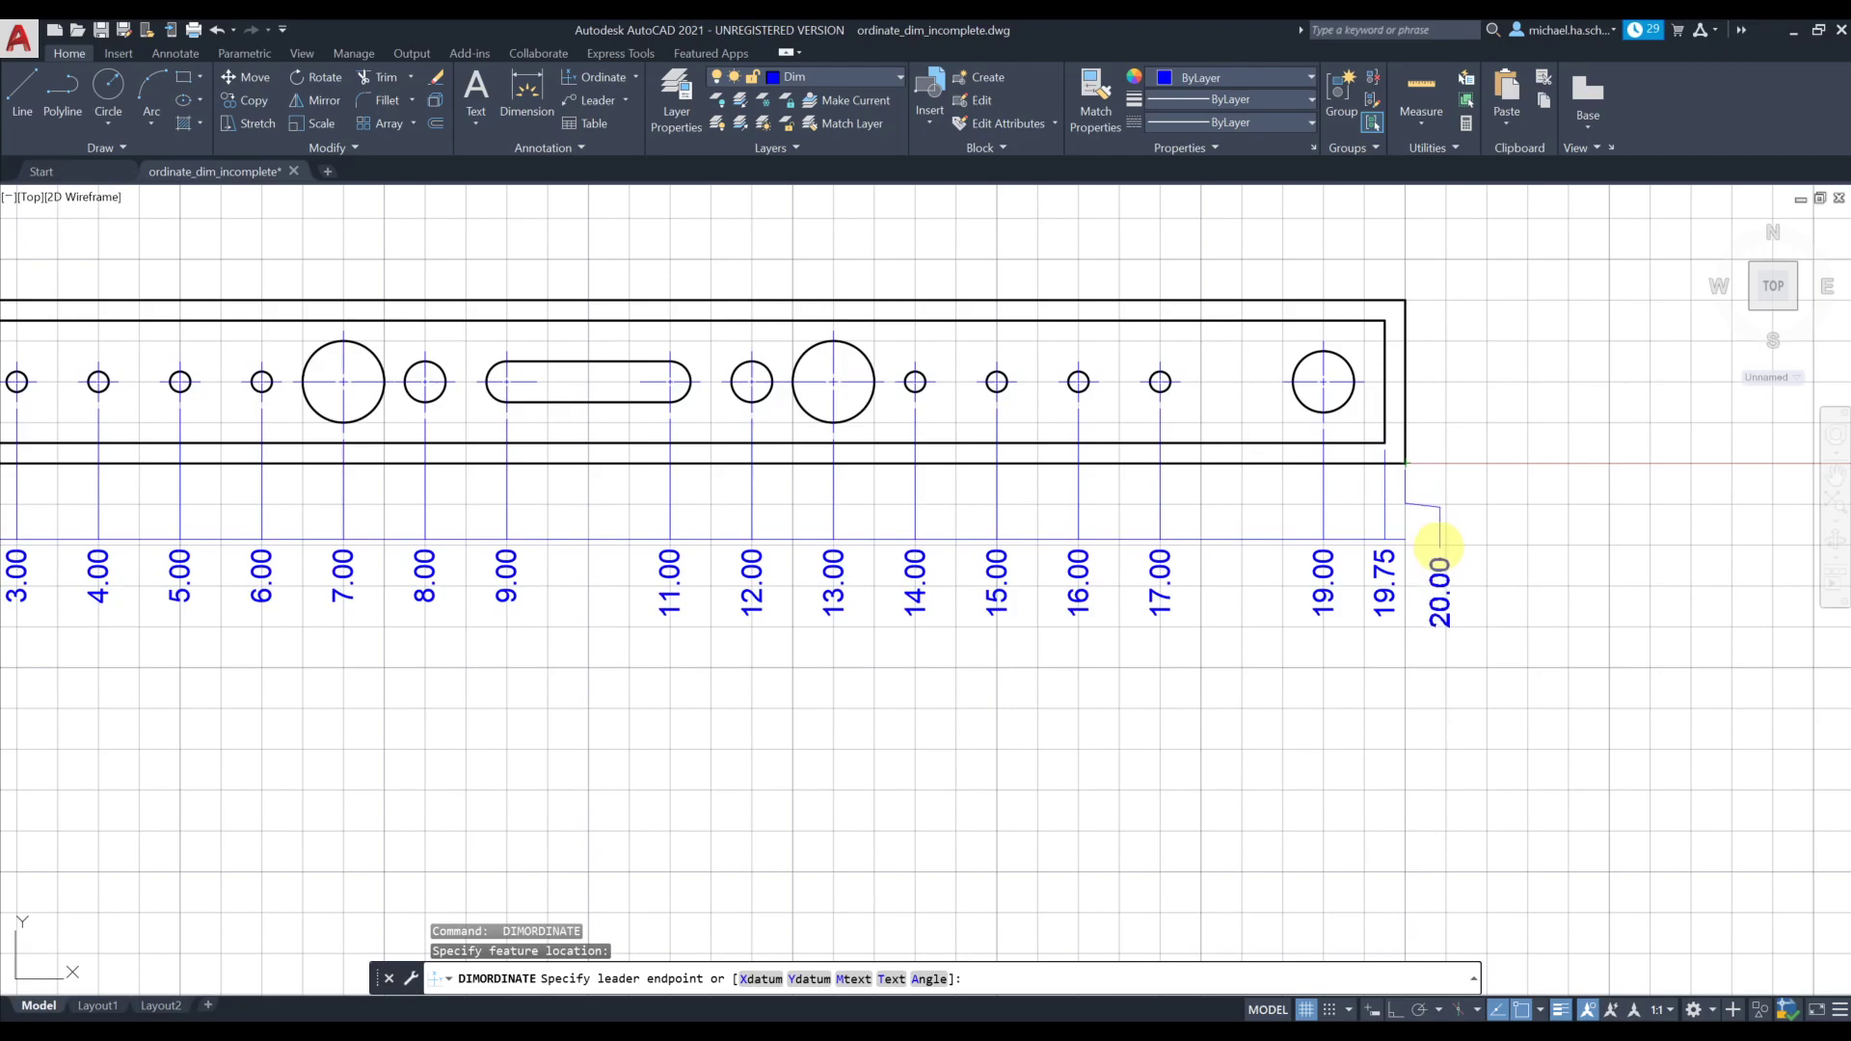
pyautogui.click(1440, 538)
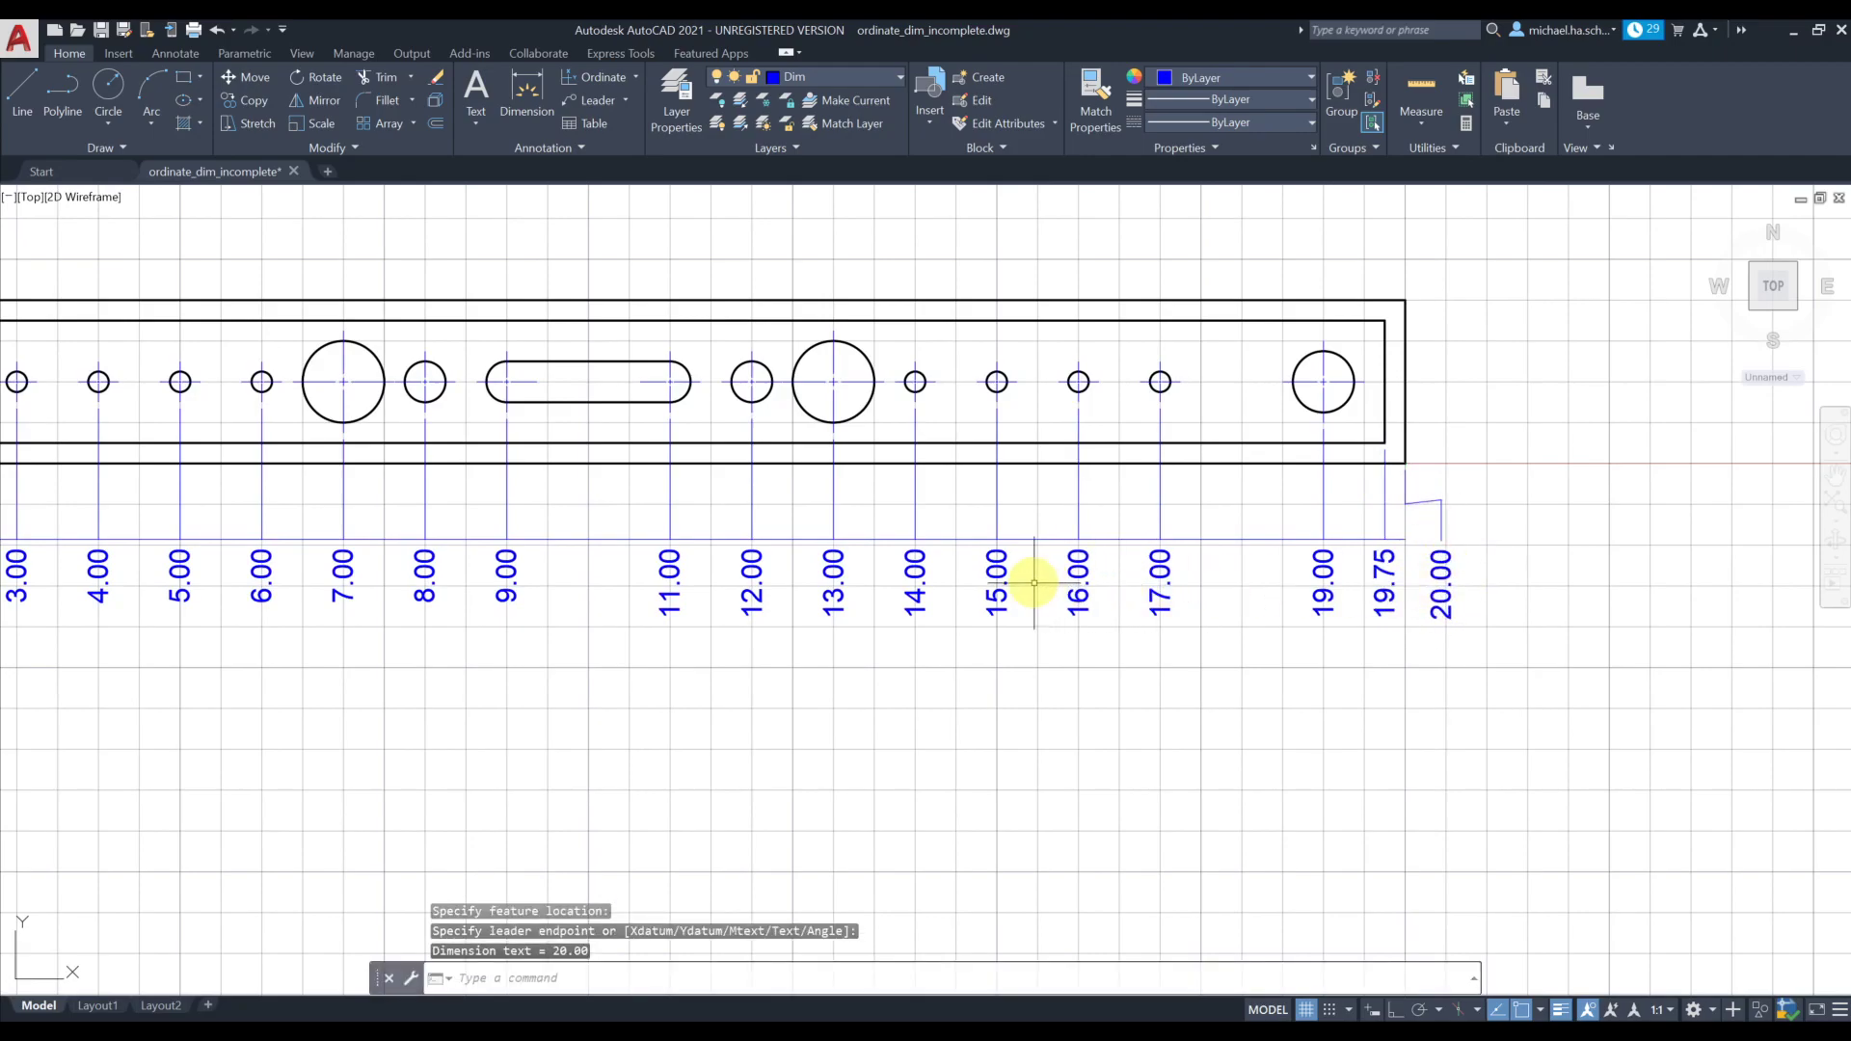
pyautogui.scroll(-3, 1032, 579)
pyautogui.moveTo(1041, 591)
pyautogui.mouseDown(button='middle')
pyautogui.moveTo(988, 568)
pyautogui.moveTo(1069, 569)
pyautogui.mouseUp(button='middle')
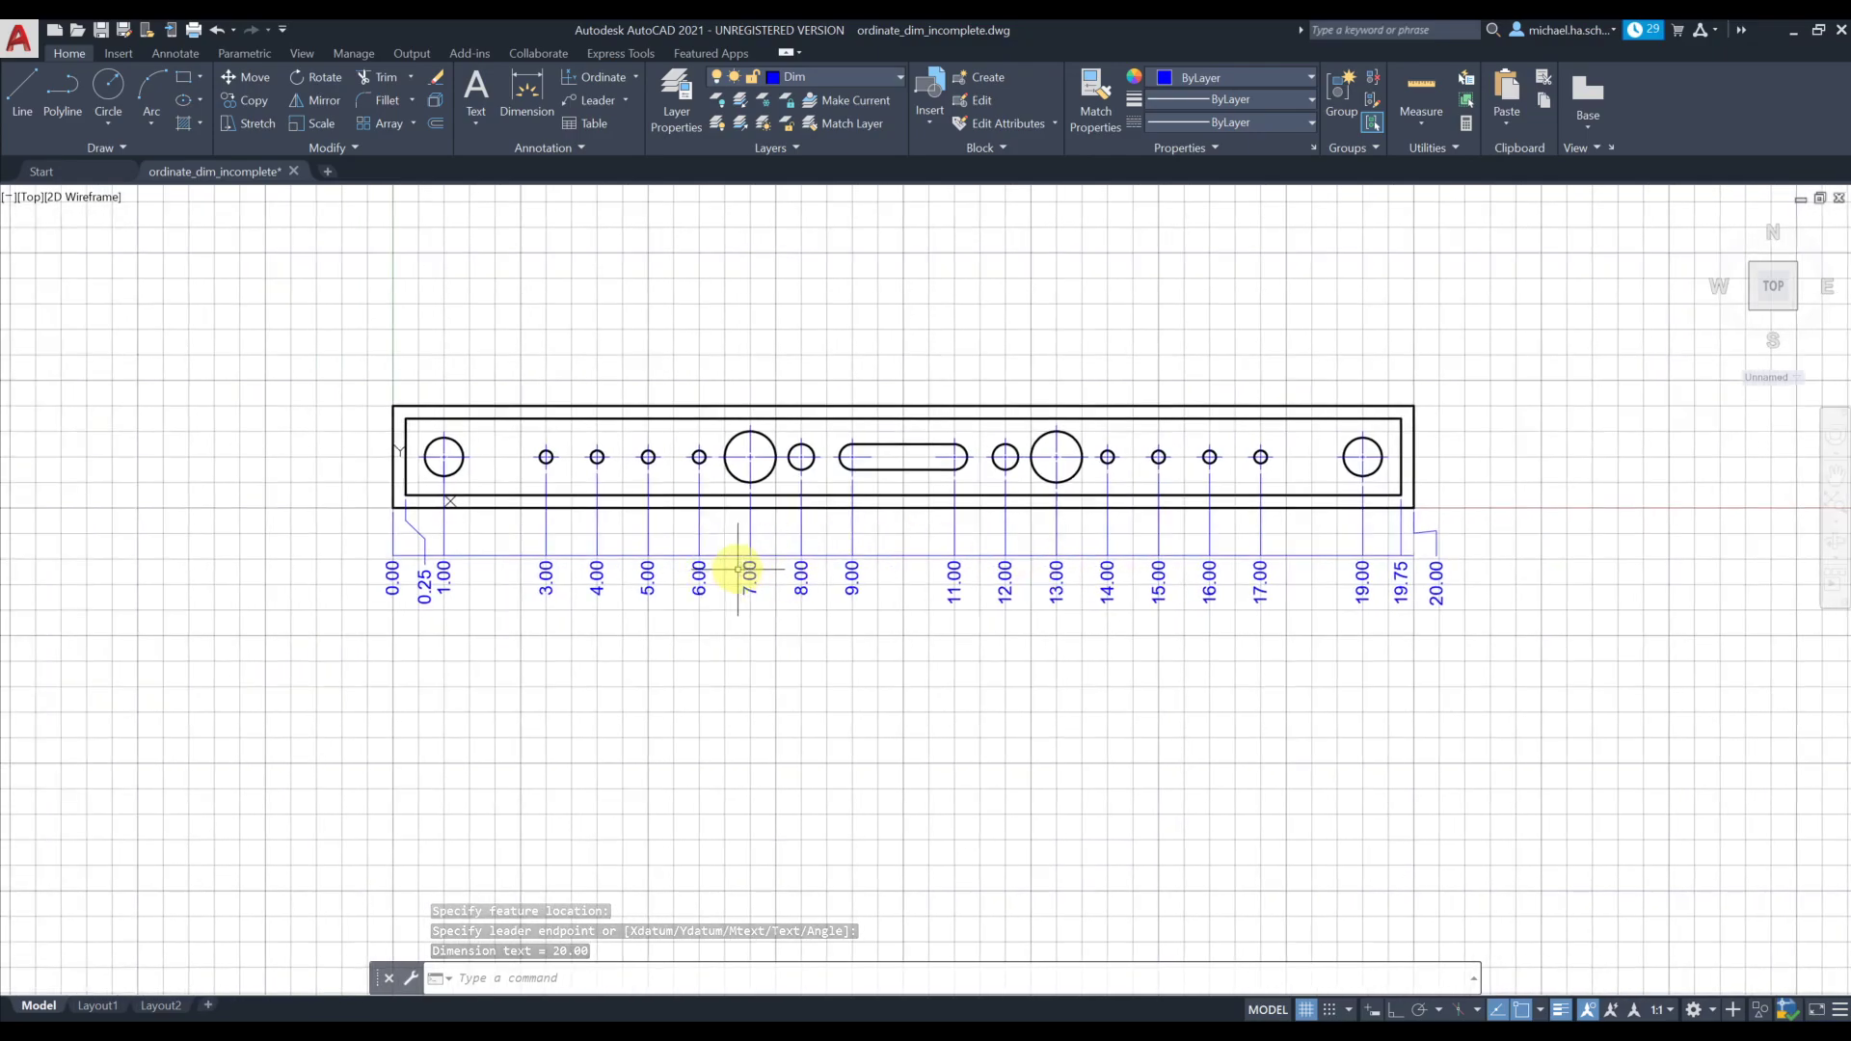
# Step: Place the 0.00 and 0.25 vertical ordinate dimensions to the left of the plate
pyautogui.click(587, 97)
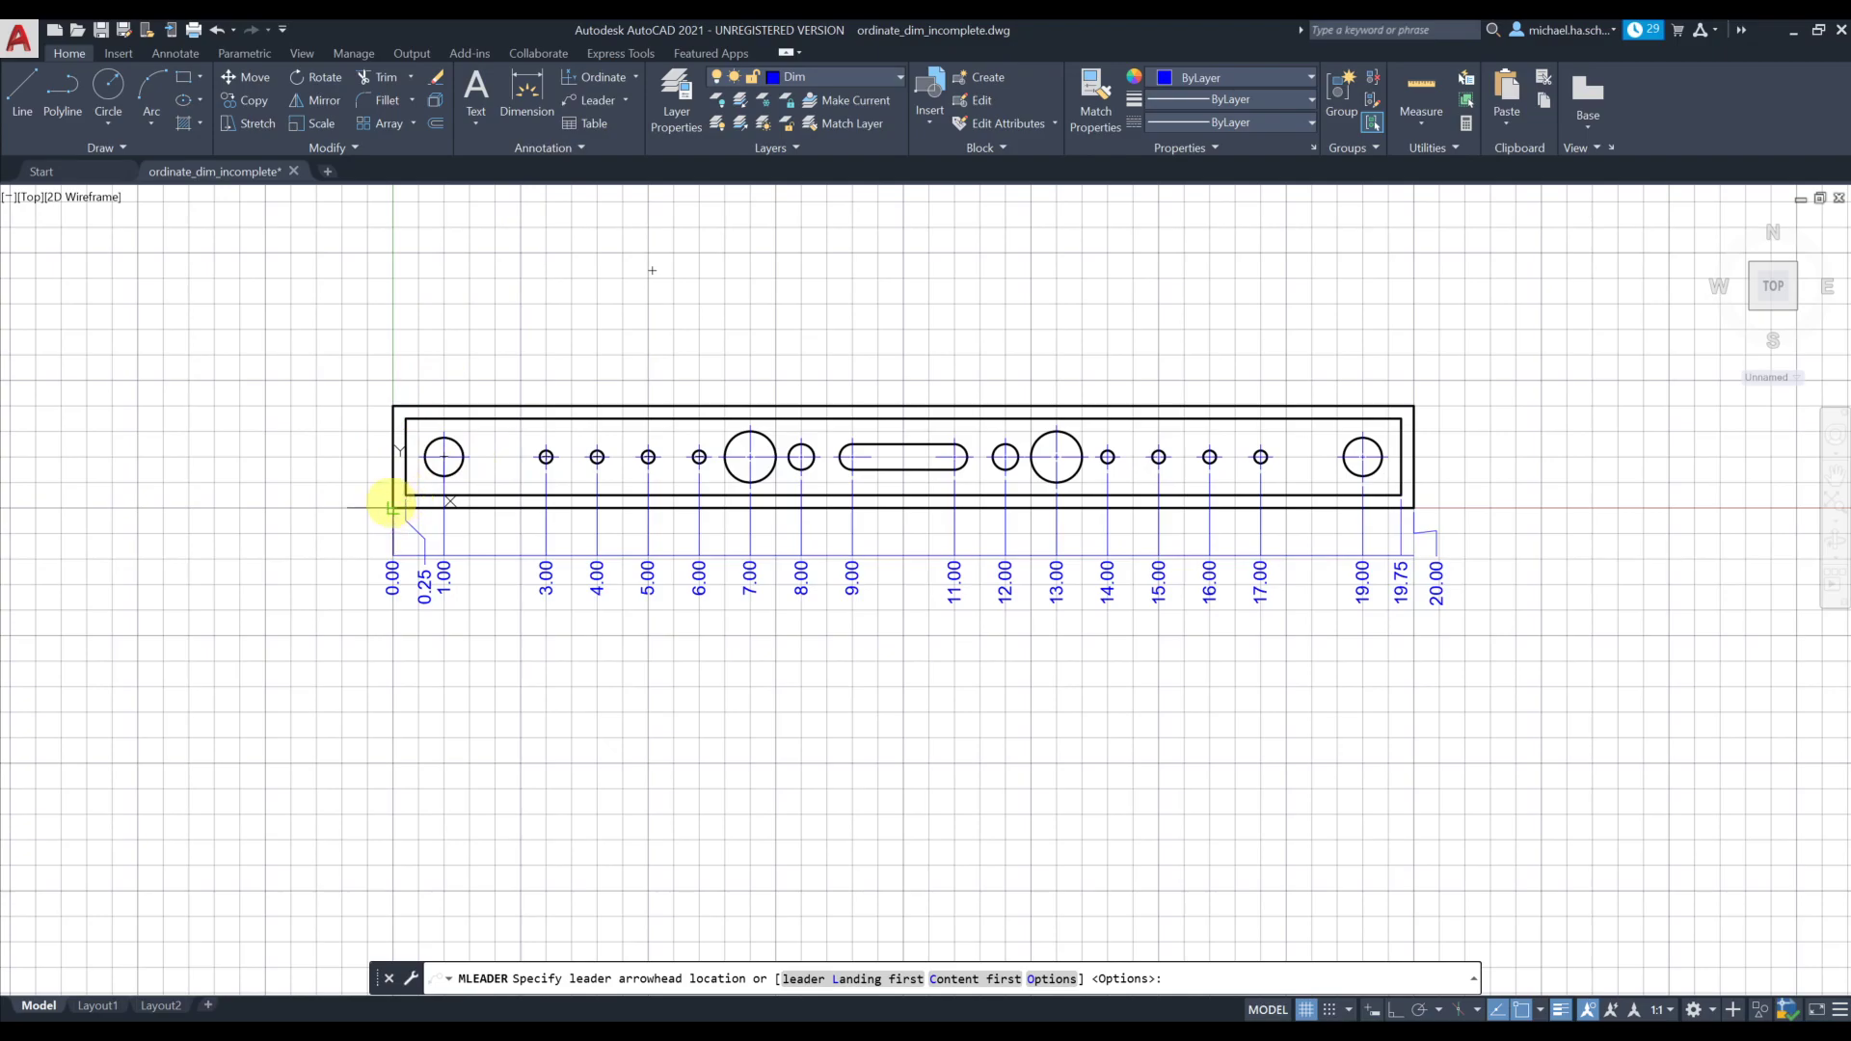
pyautogui.click(590, 79)
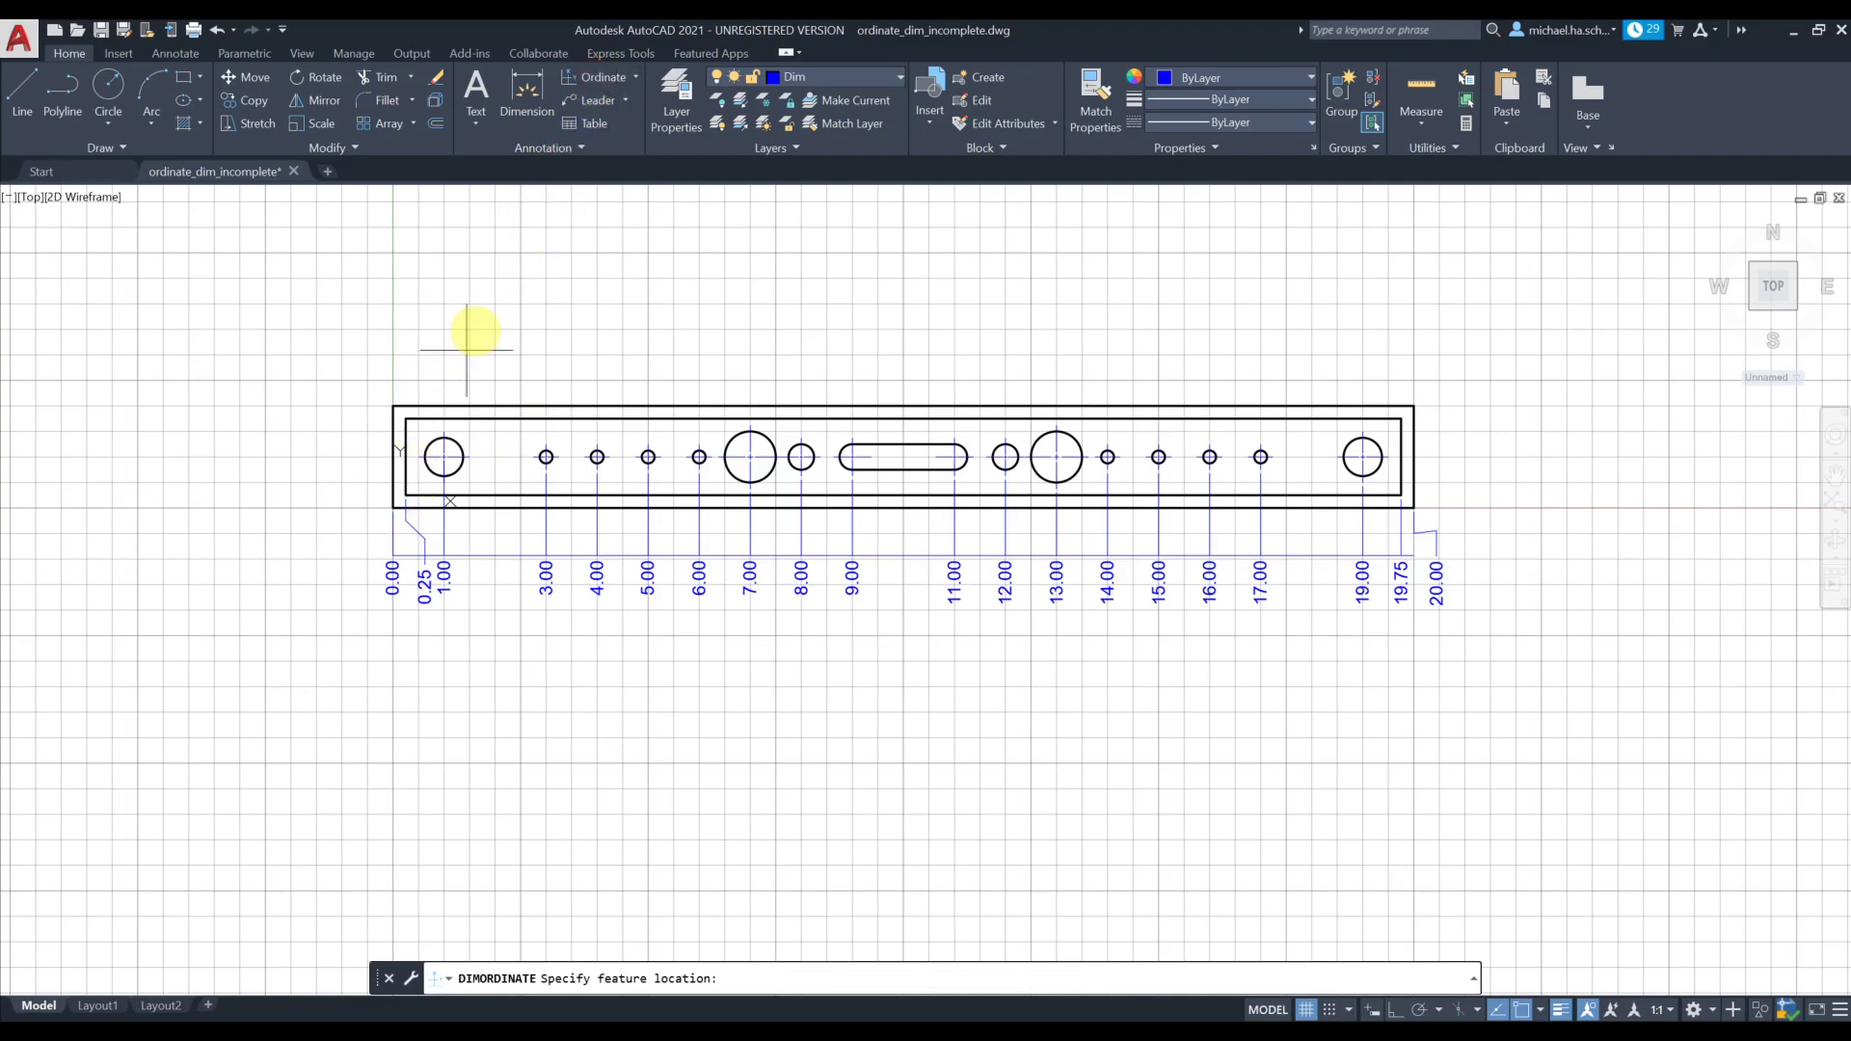
pyautogui.click(393, 506)
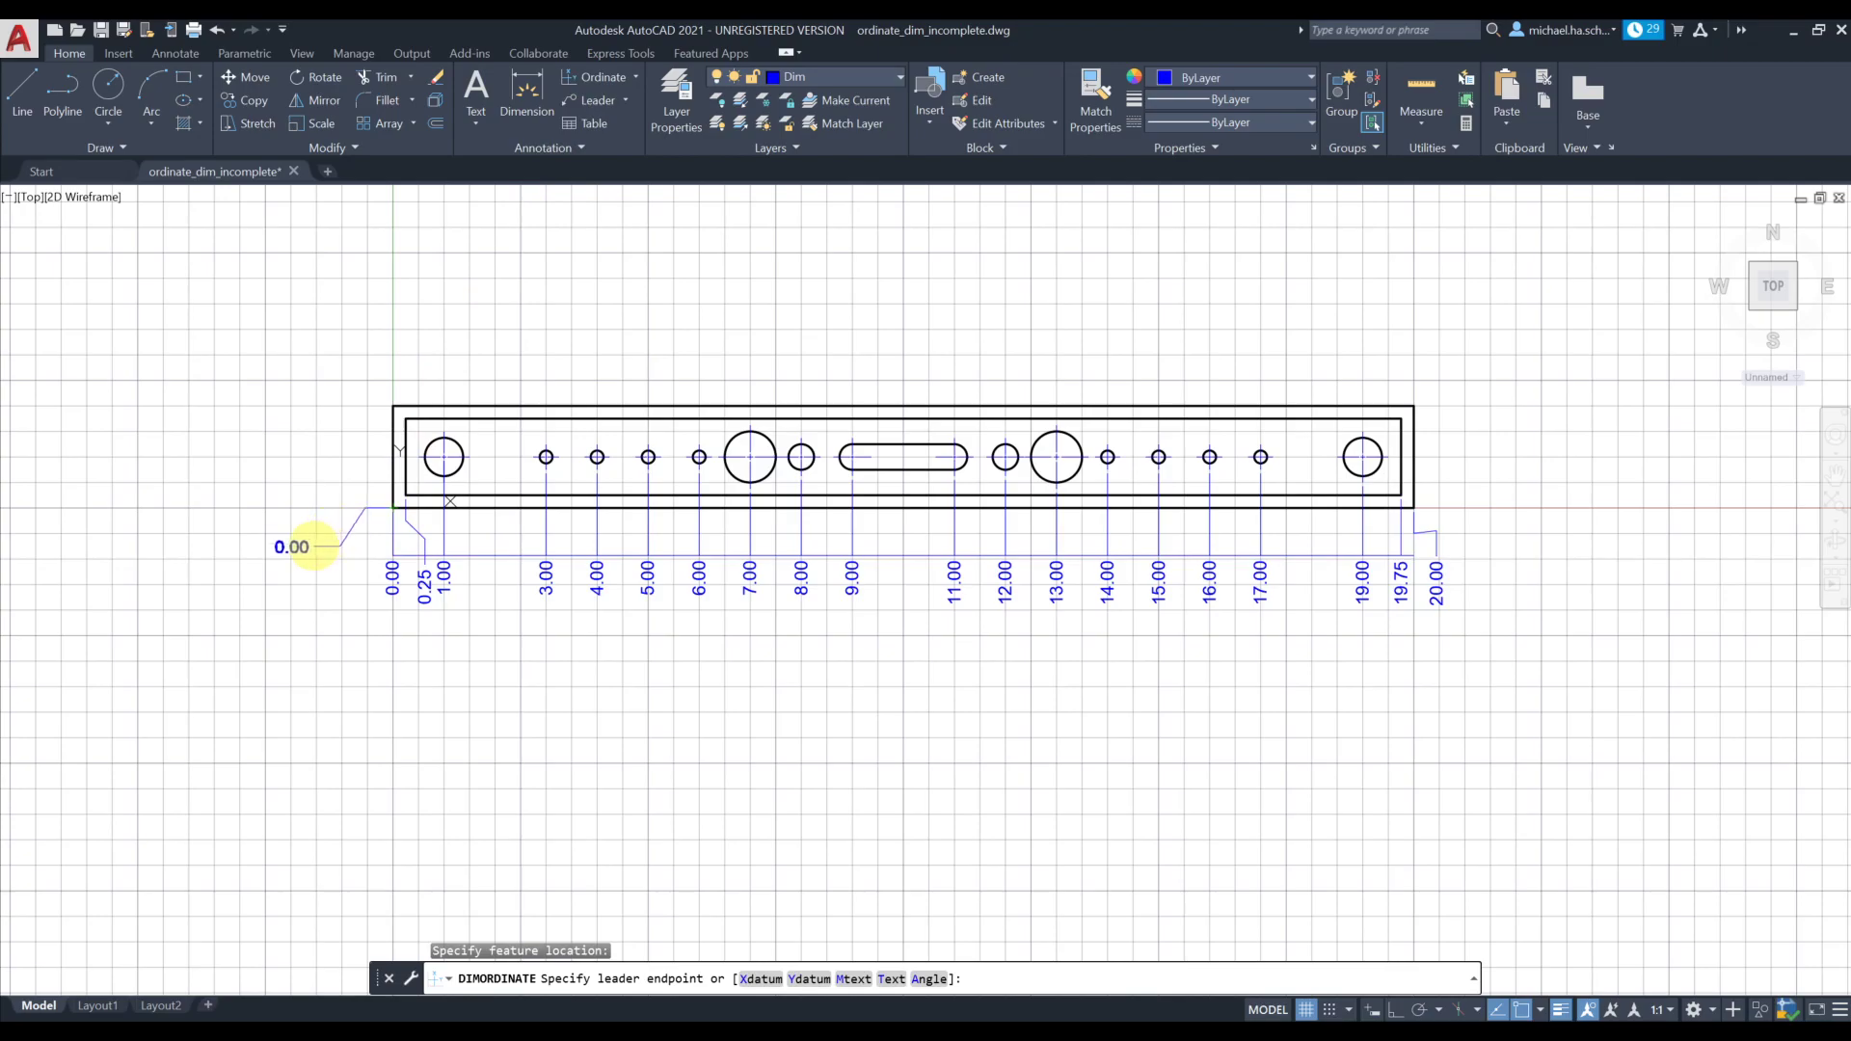
pyautogui.click(330, 512)
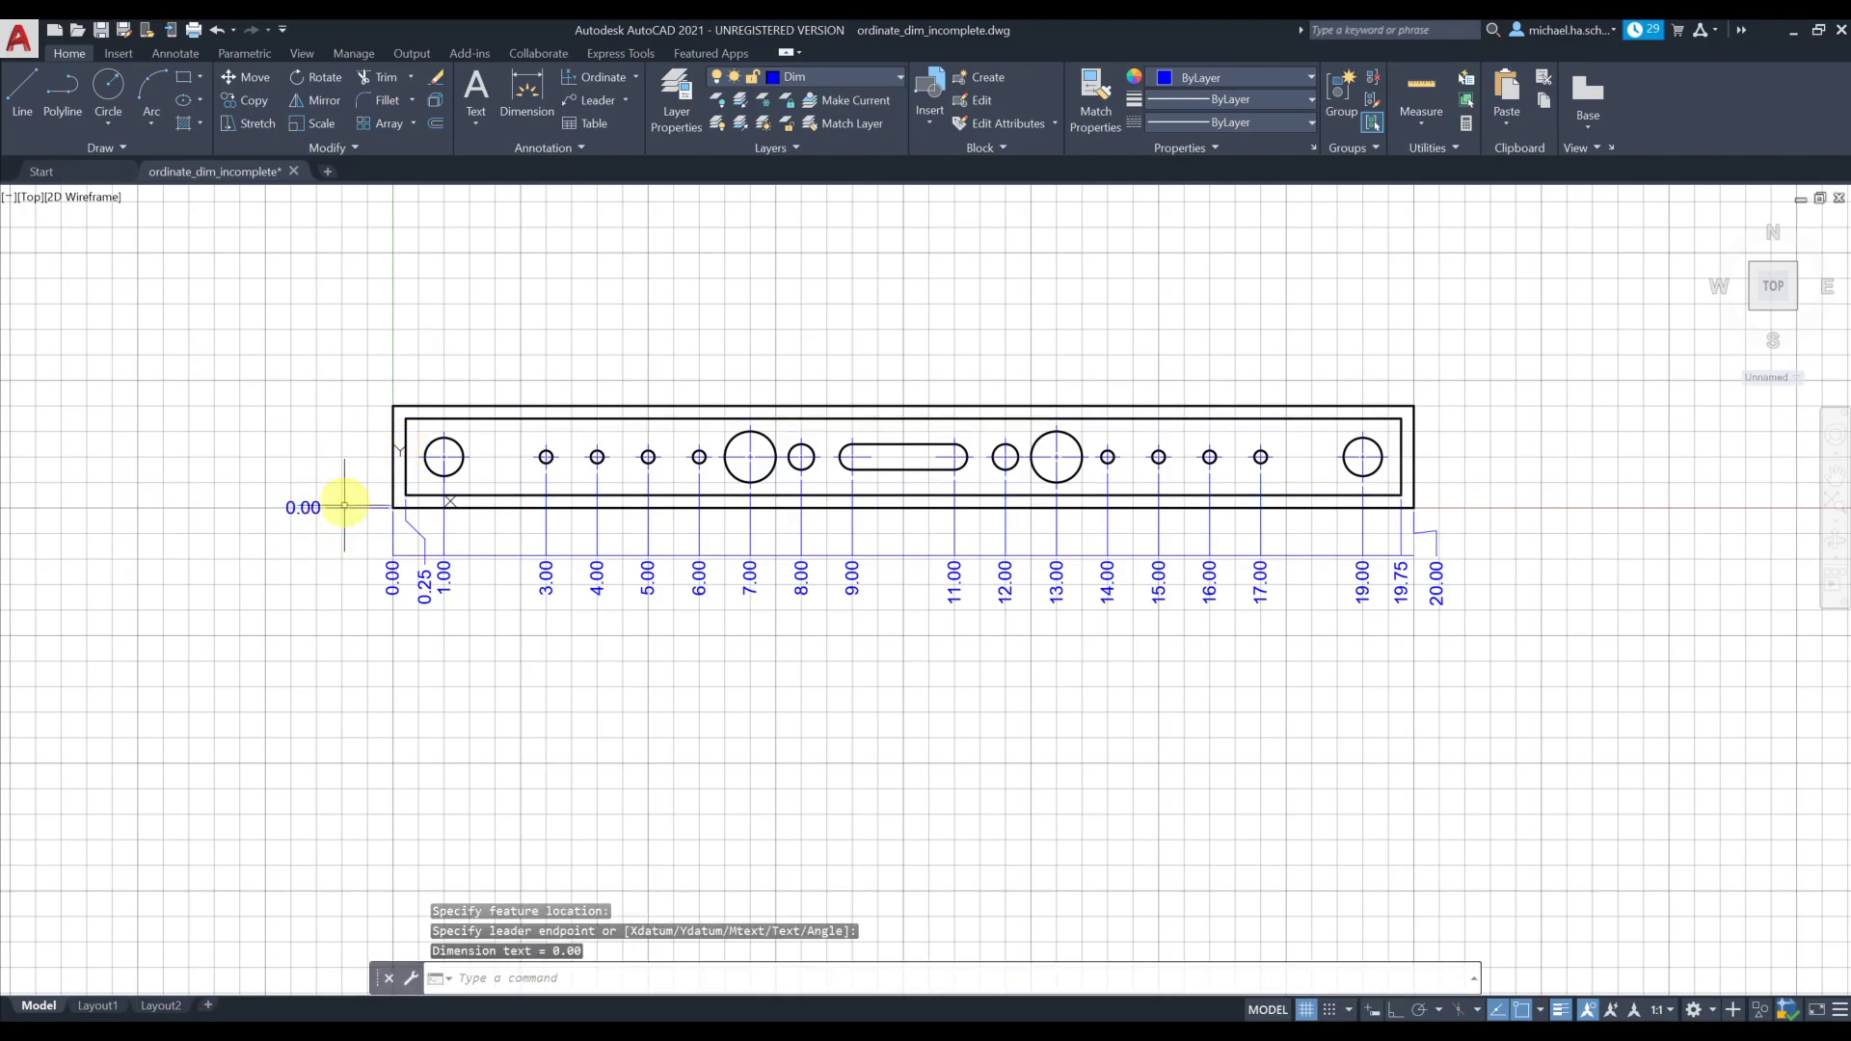
pyautogui.scroll(4, 344, 517)
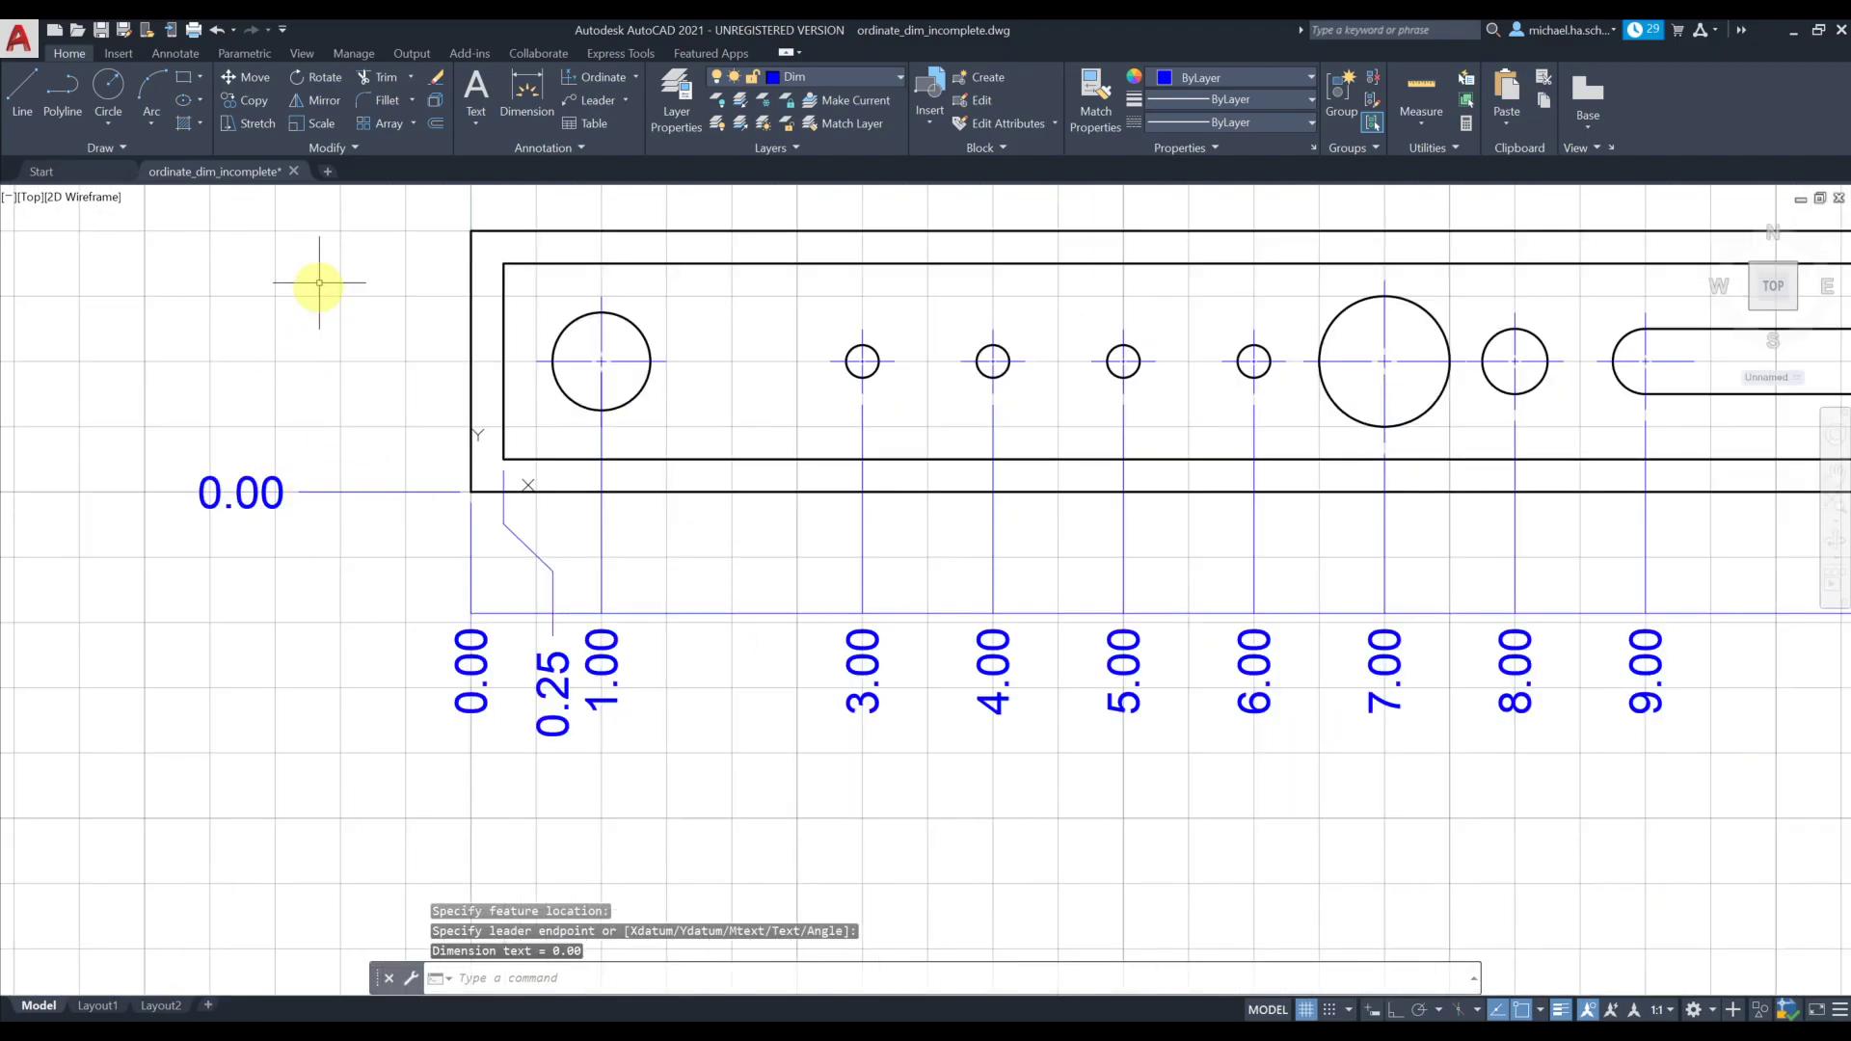
pyautogui.press('Return')
pyautogui.click(501, 459)
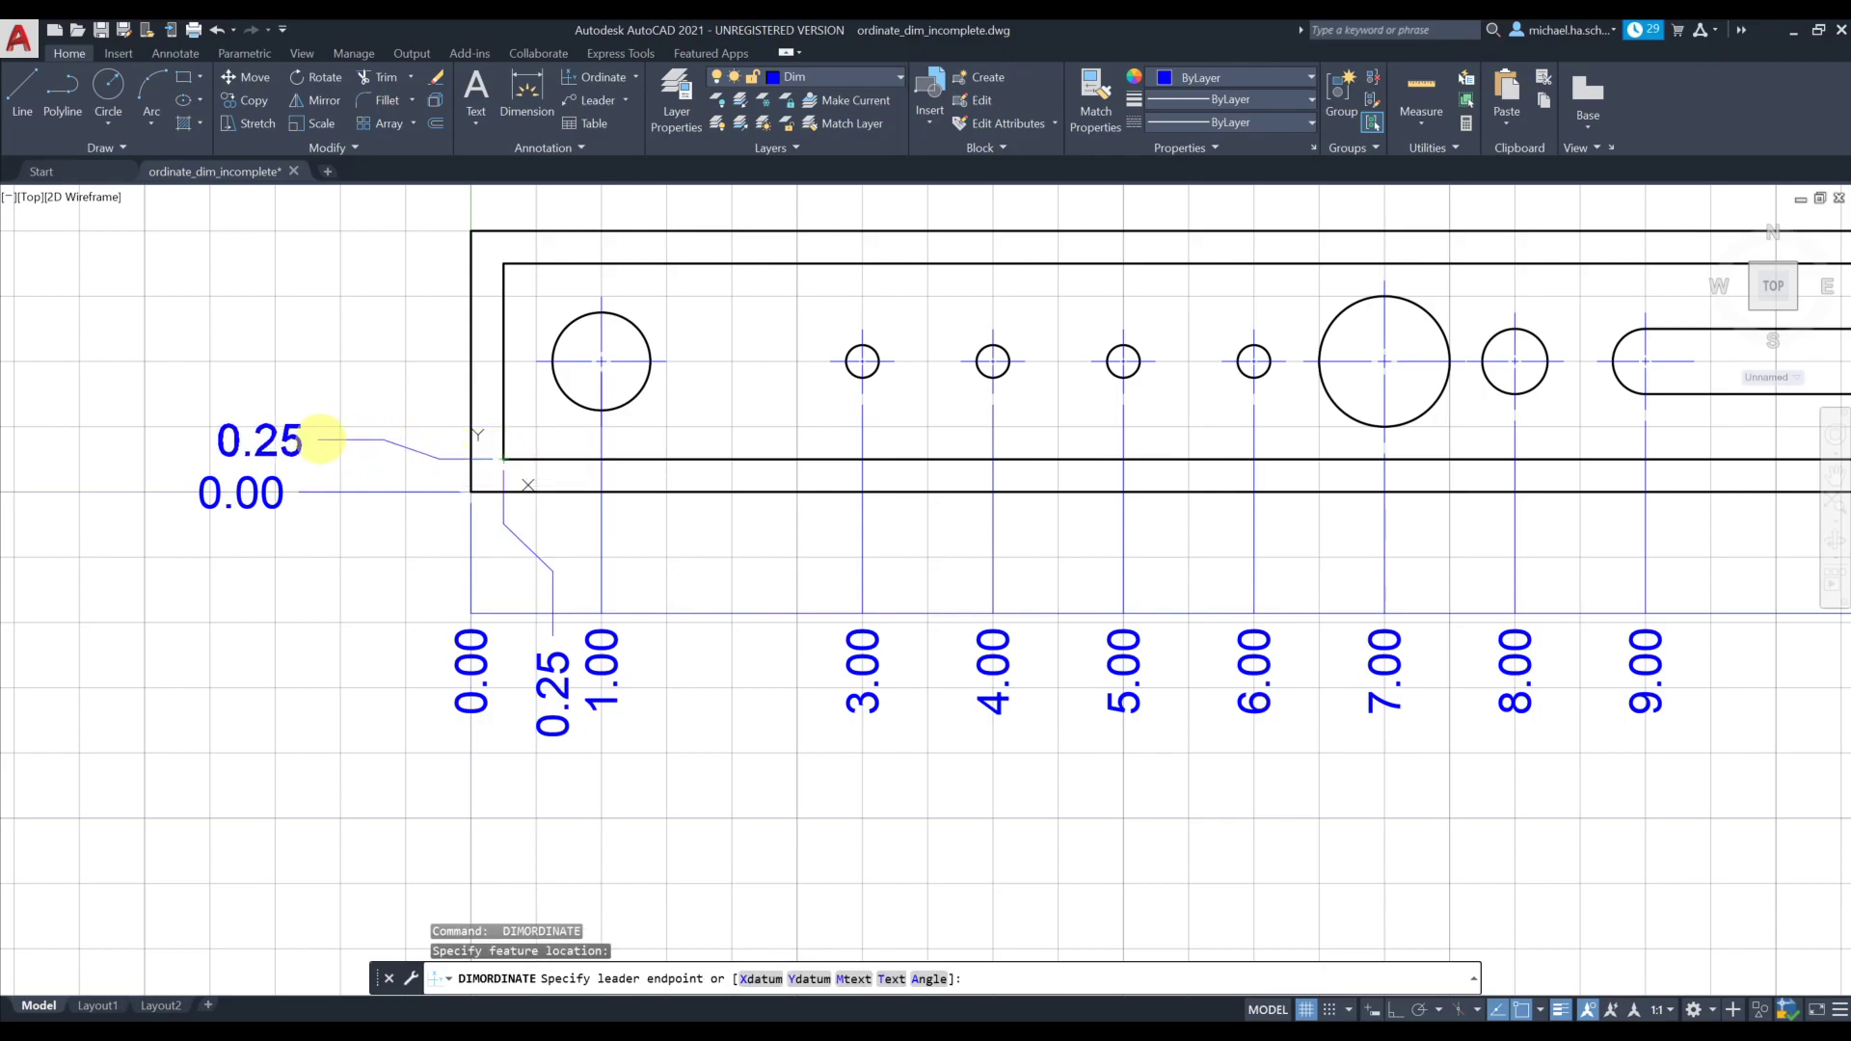
pyautogui.click(287, 439)
# Step: Add the 1.00, 1.75 and 2.00 ordinates from the left hole centre and top corners
pyautogui.press('Return')
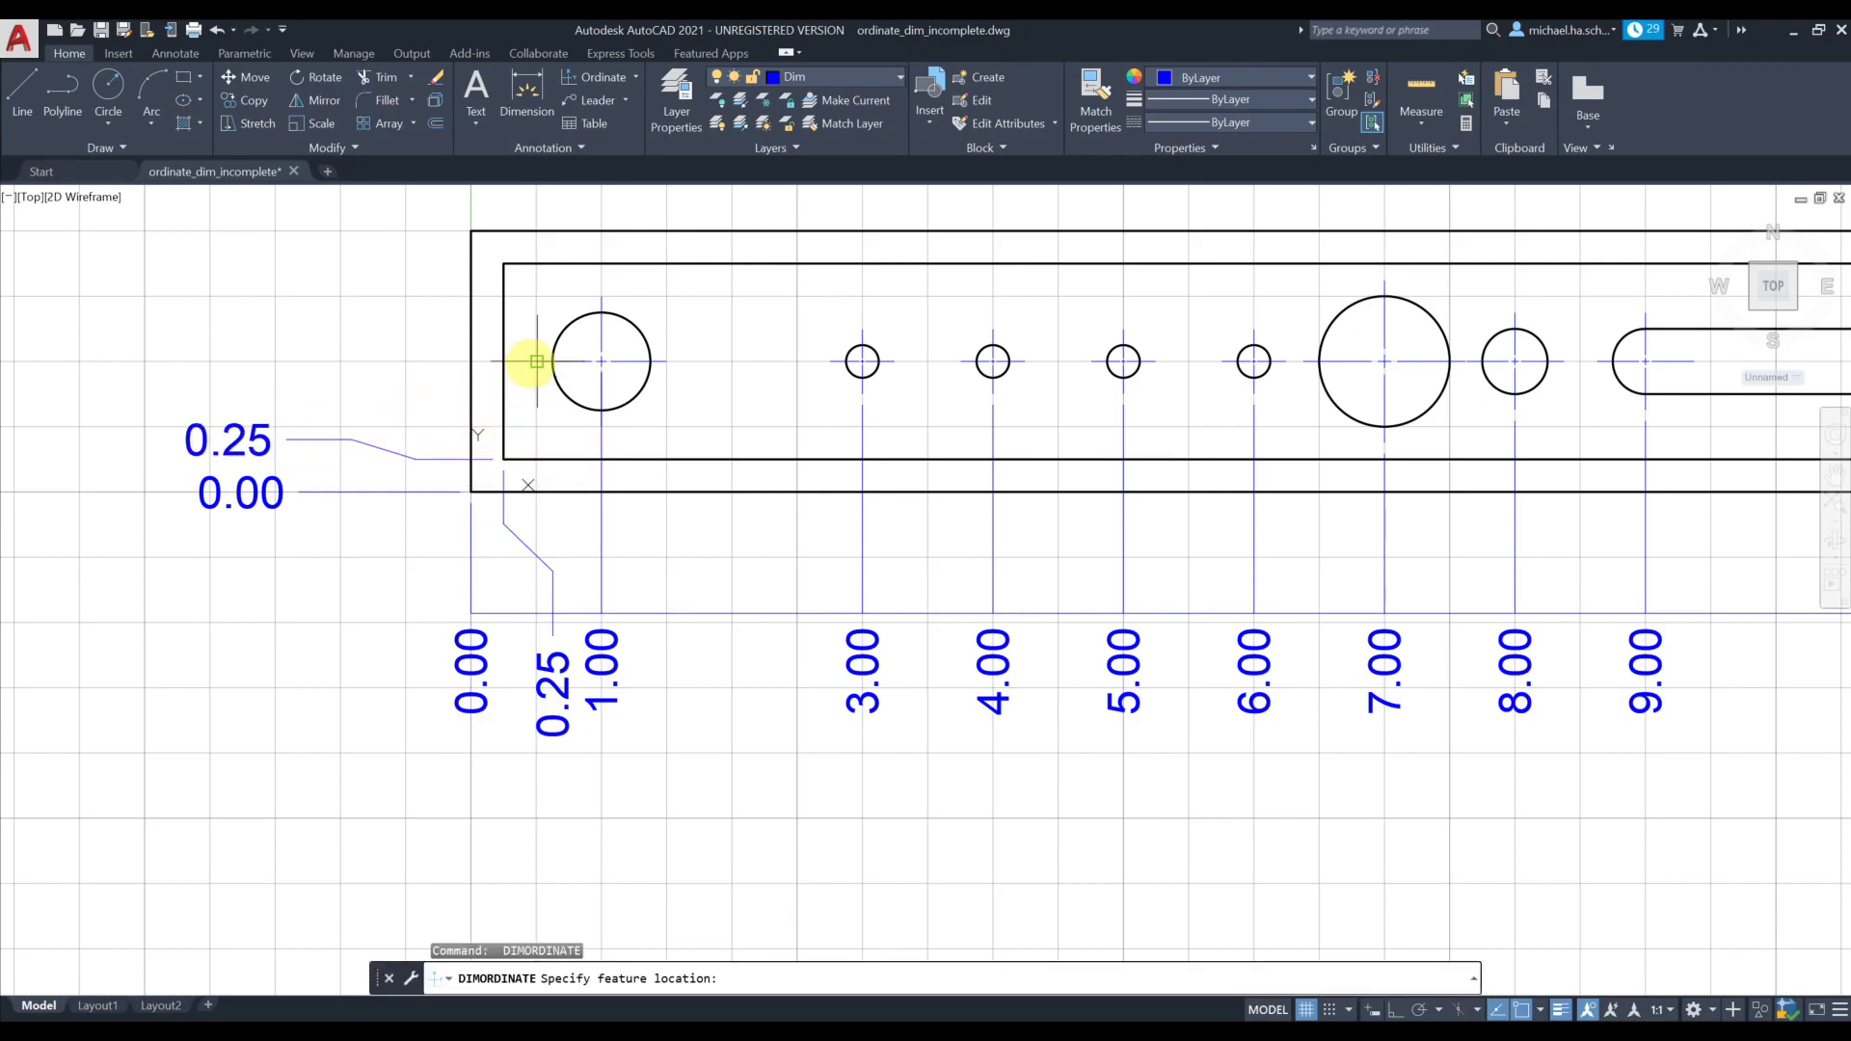
pyautogui.click(532, 362)
pyautogui.click(271, 363)
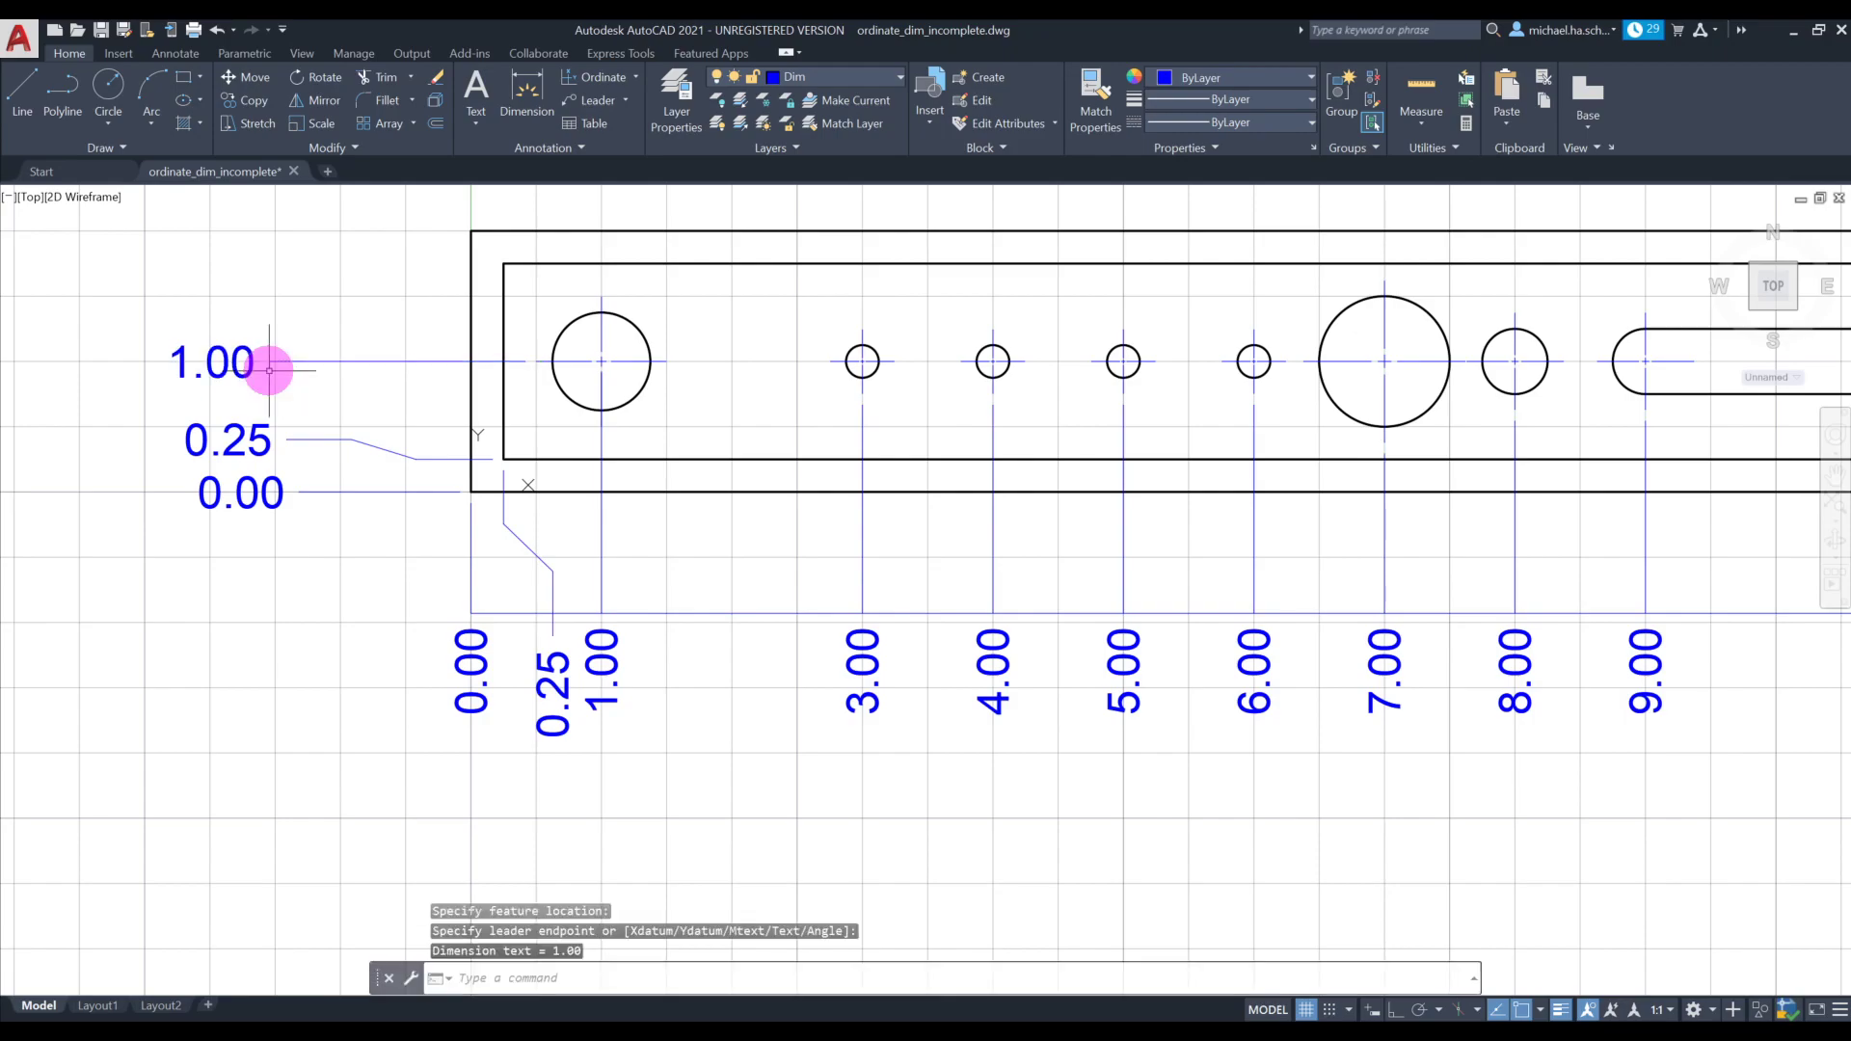
pyautogui.press('Return')
pyautogui.click(503, 263)
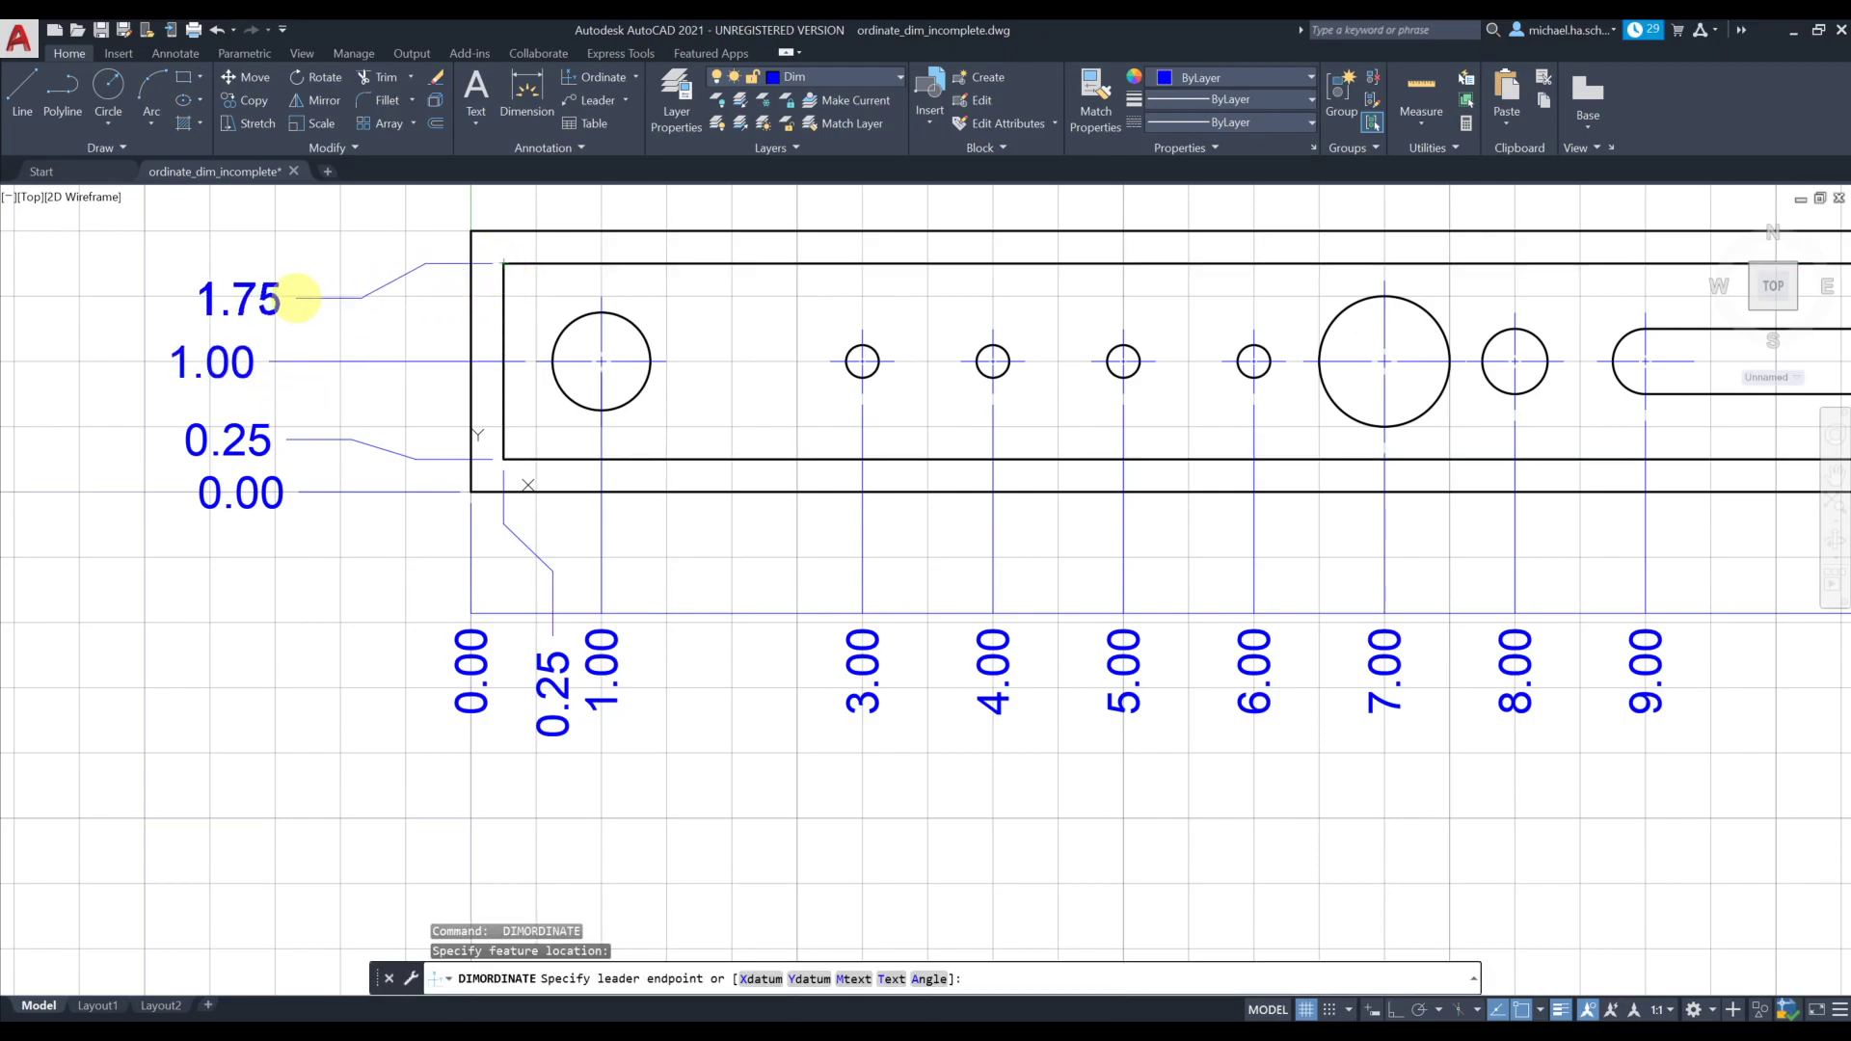
pyautogui.click(274, 287)
pyautogui.press('Return')
pyautogui.click(470, 231)
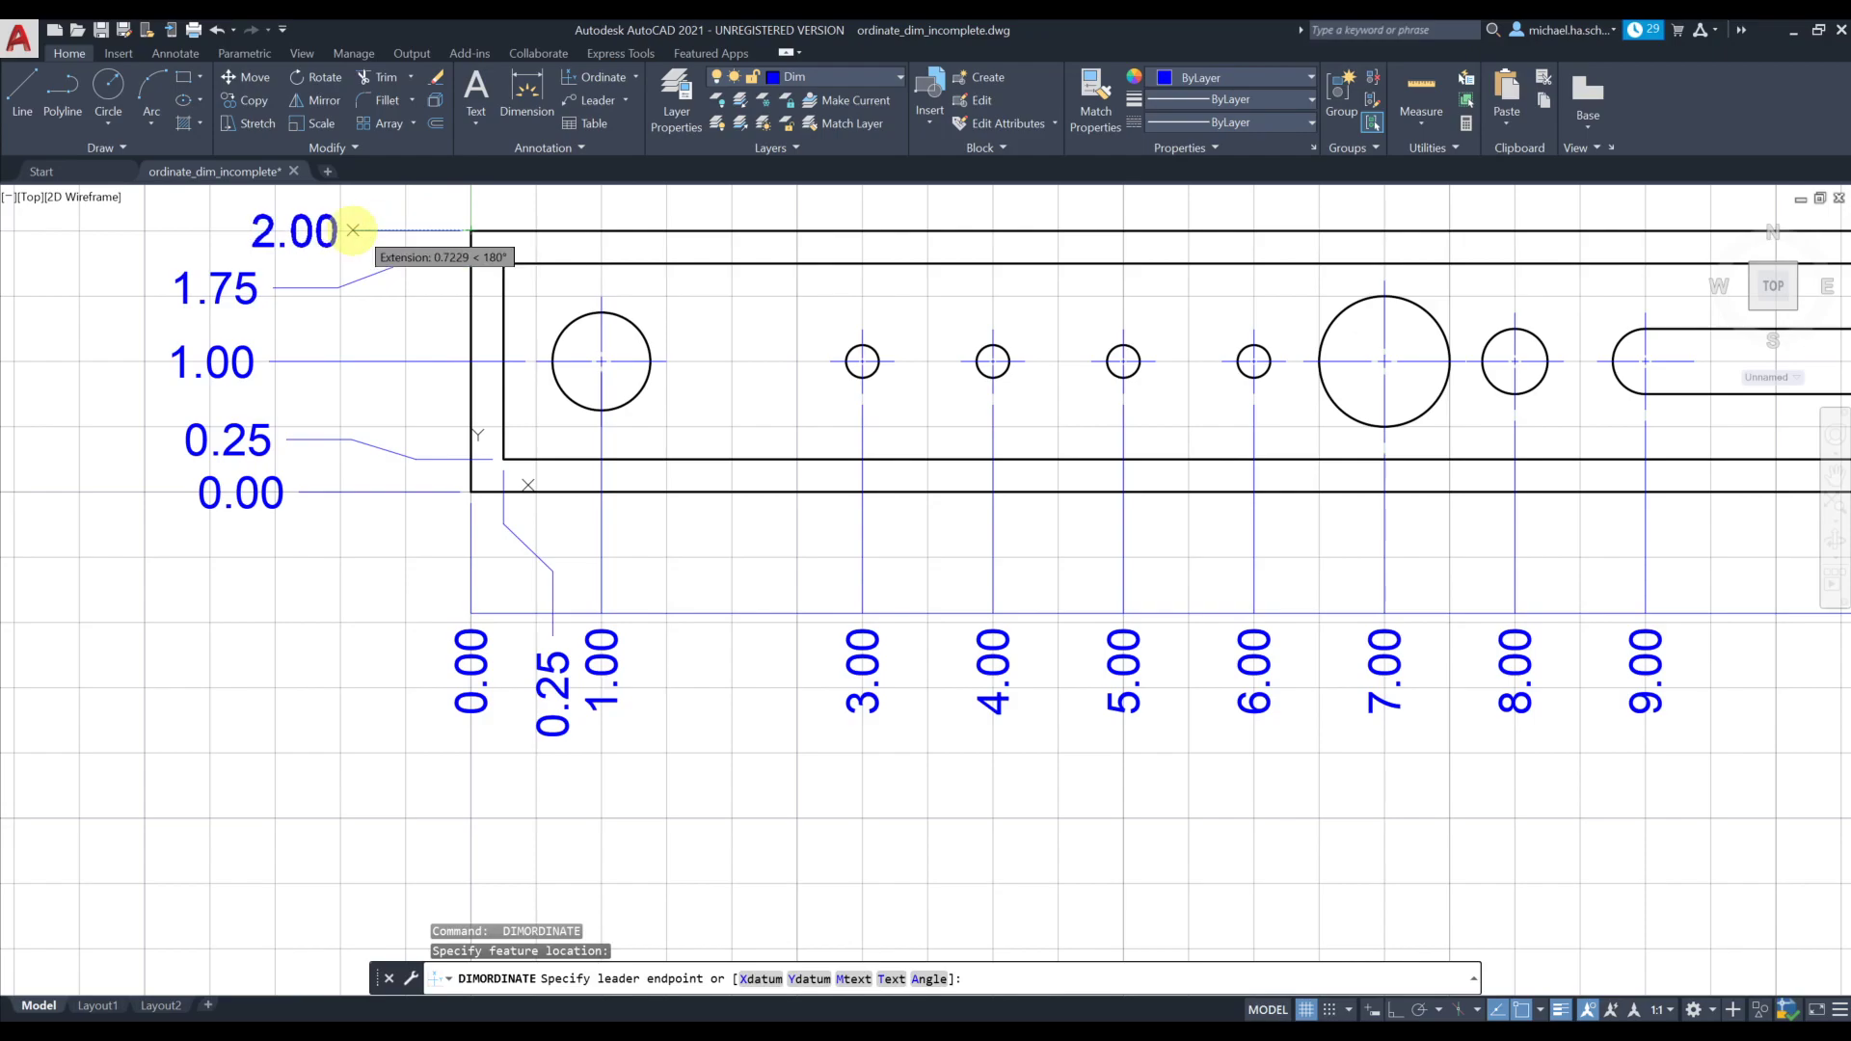
pyautogui.click(268, 230)
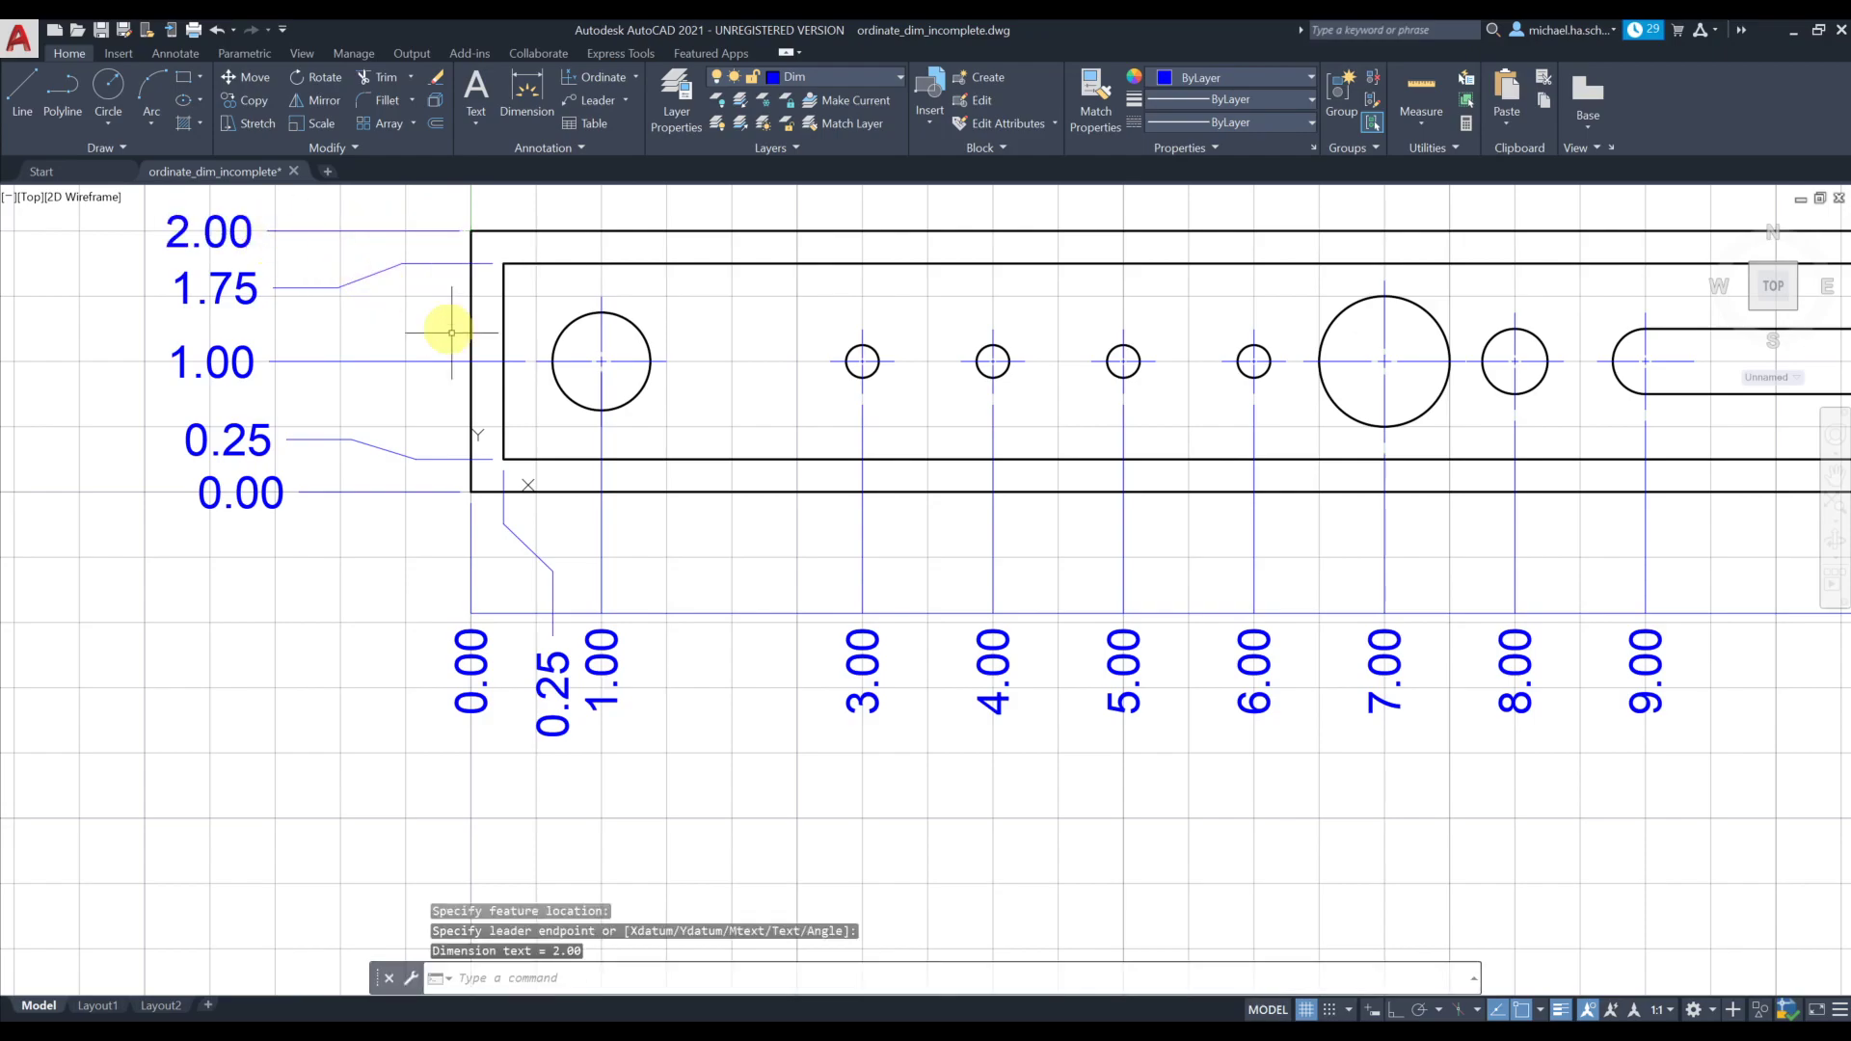
pyautogui.scroll(-4, 472, 490)
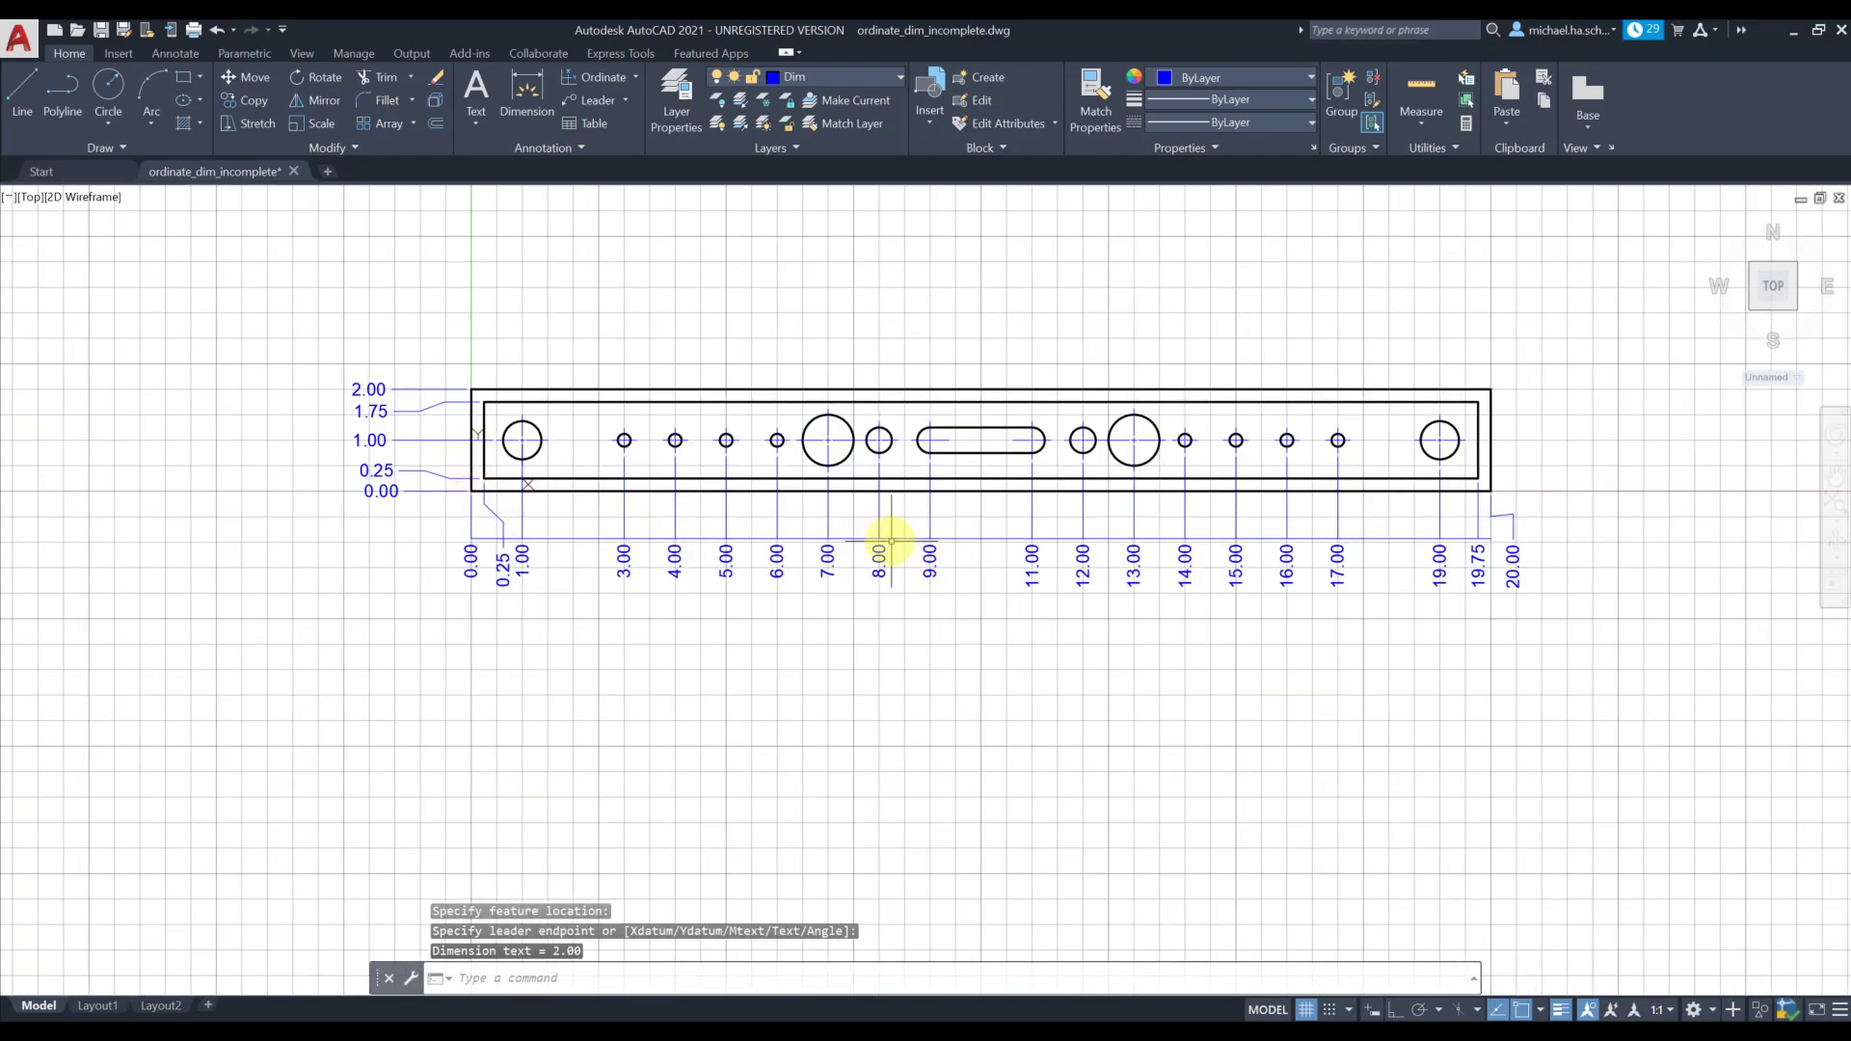
# Step: Delete the 1.00 ordinate and re-dimension it from the rightmost hole's centre
pyautogui.click(354, 450)
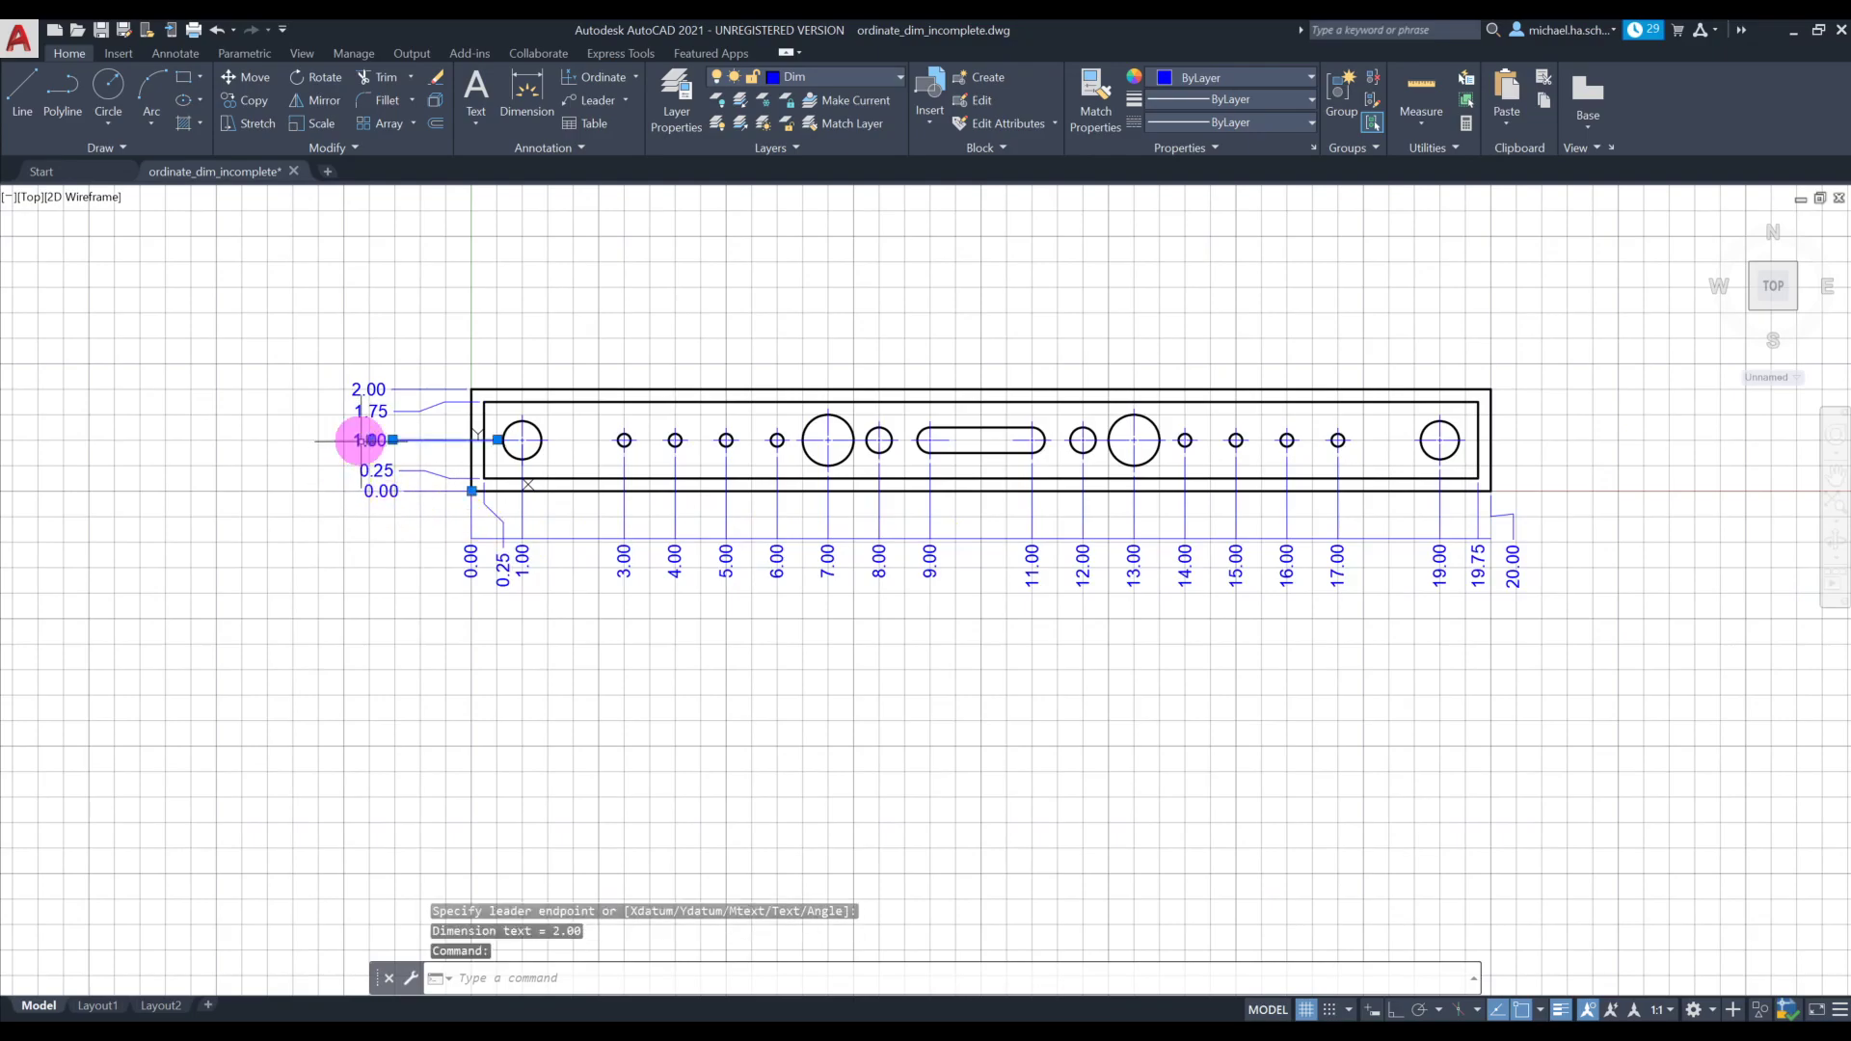
pyautogui.press('Delete')
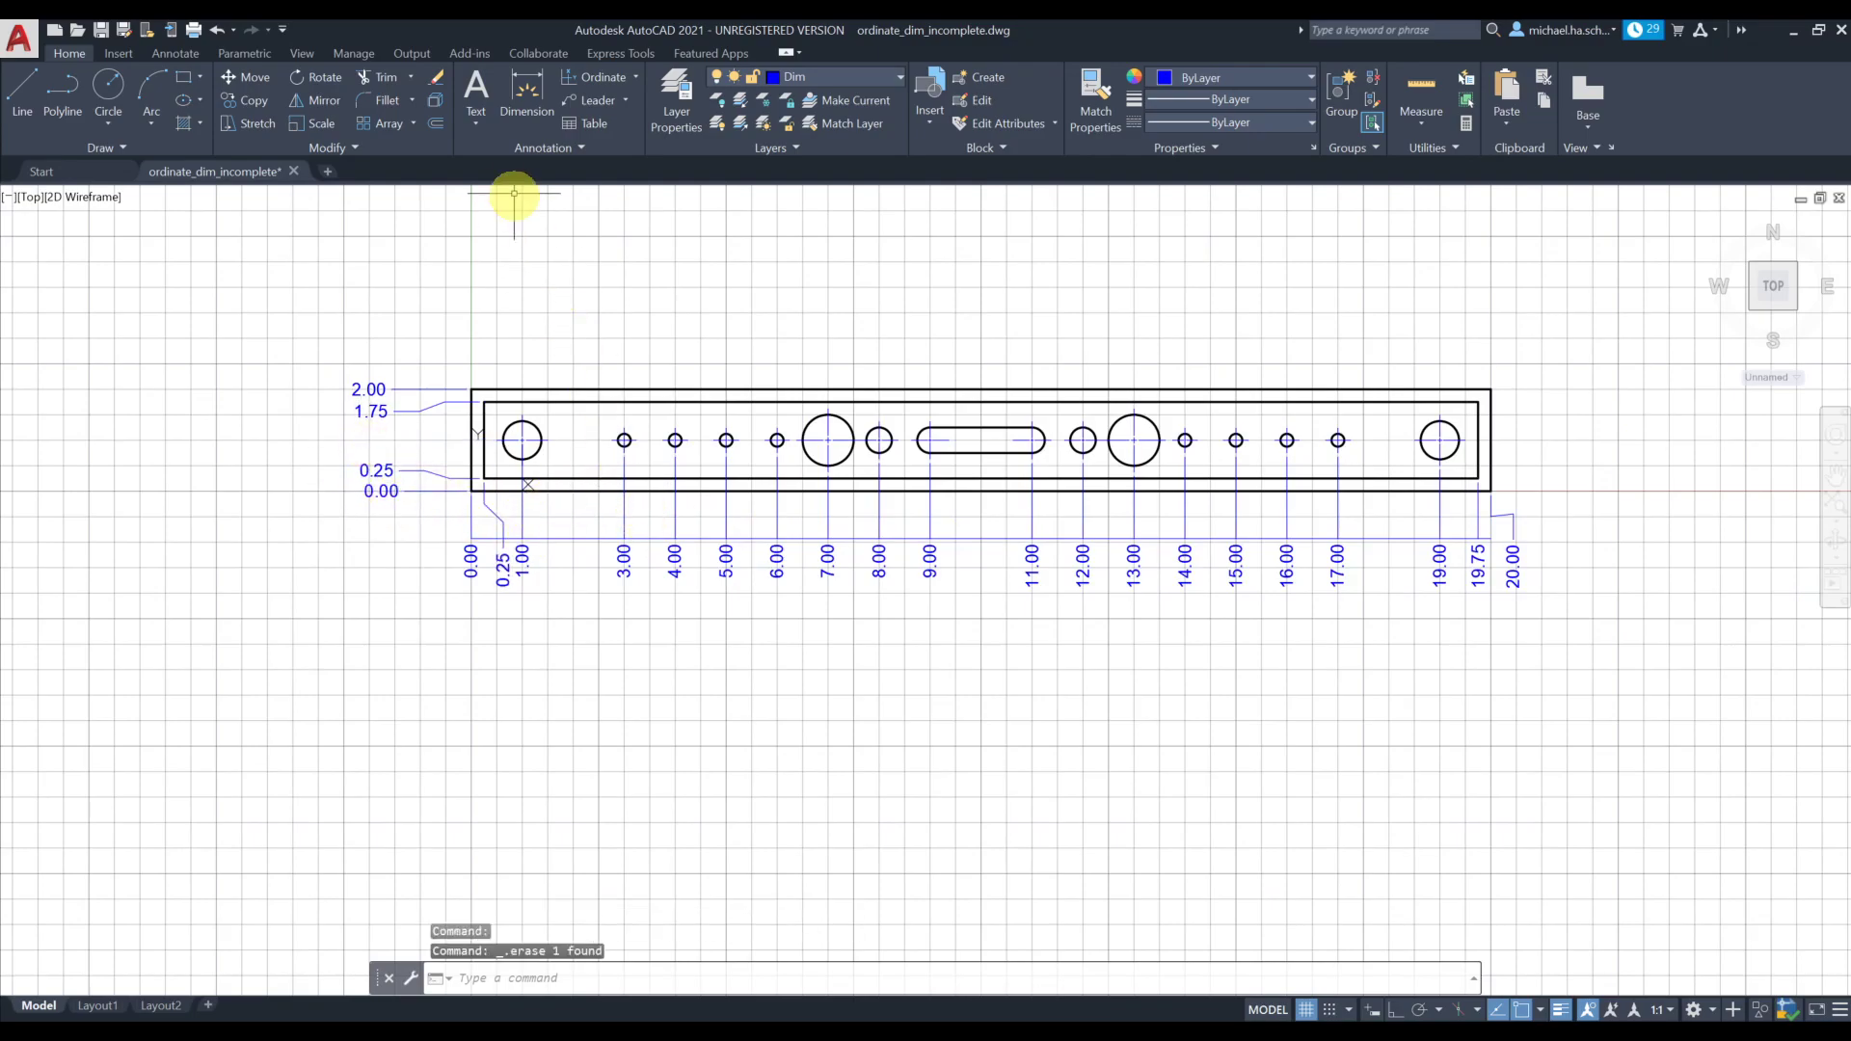
pyautogui.click(592, 77)
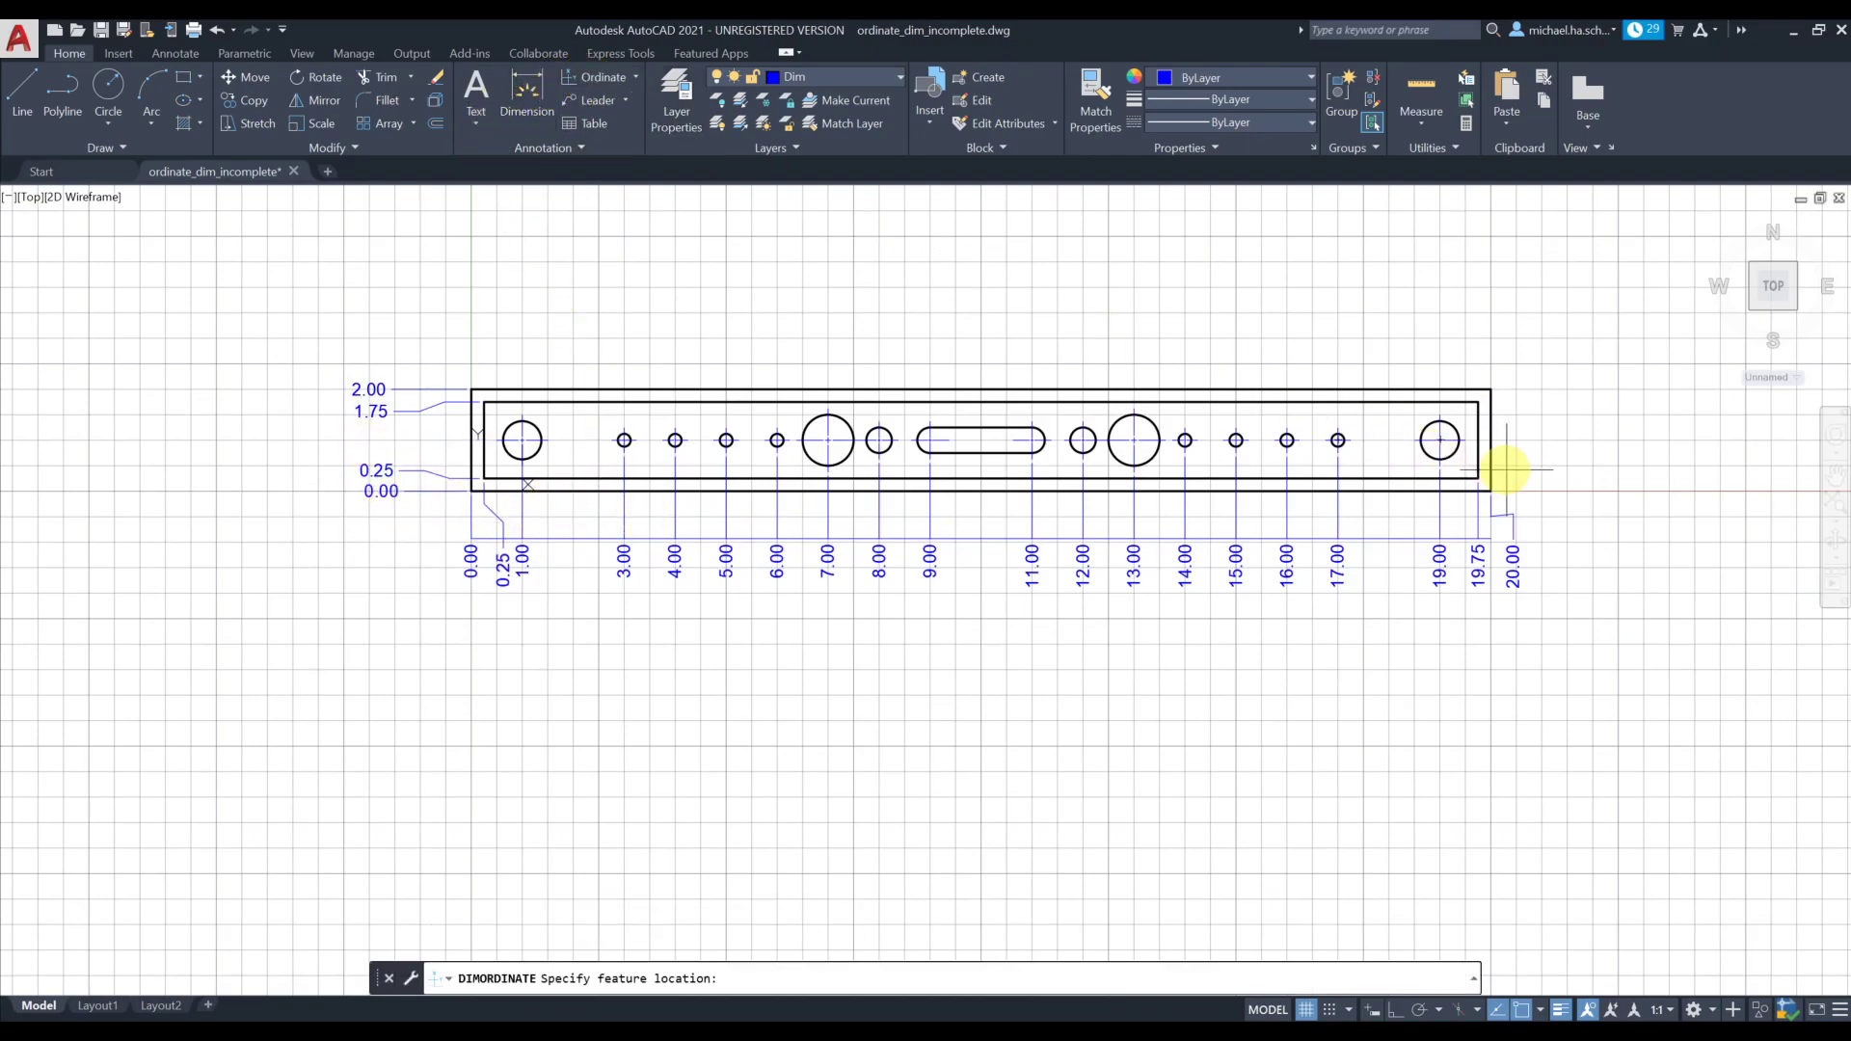
pyautogui.click(1440, 441)
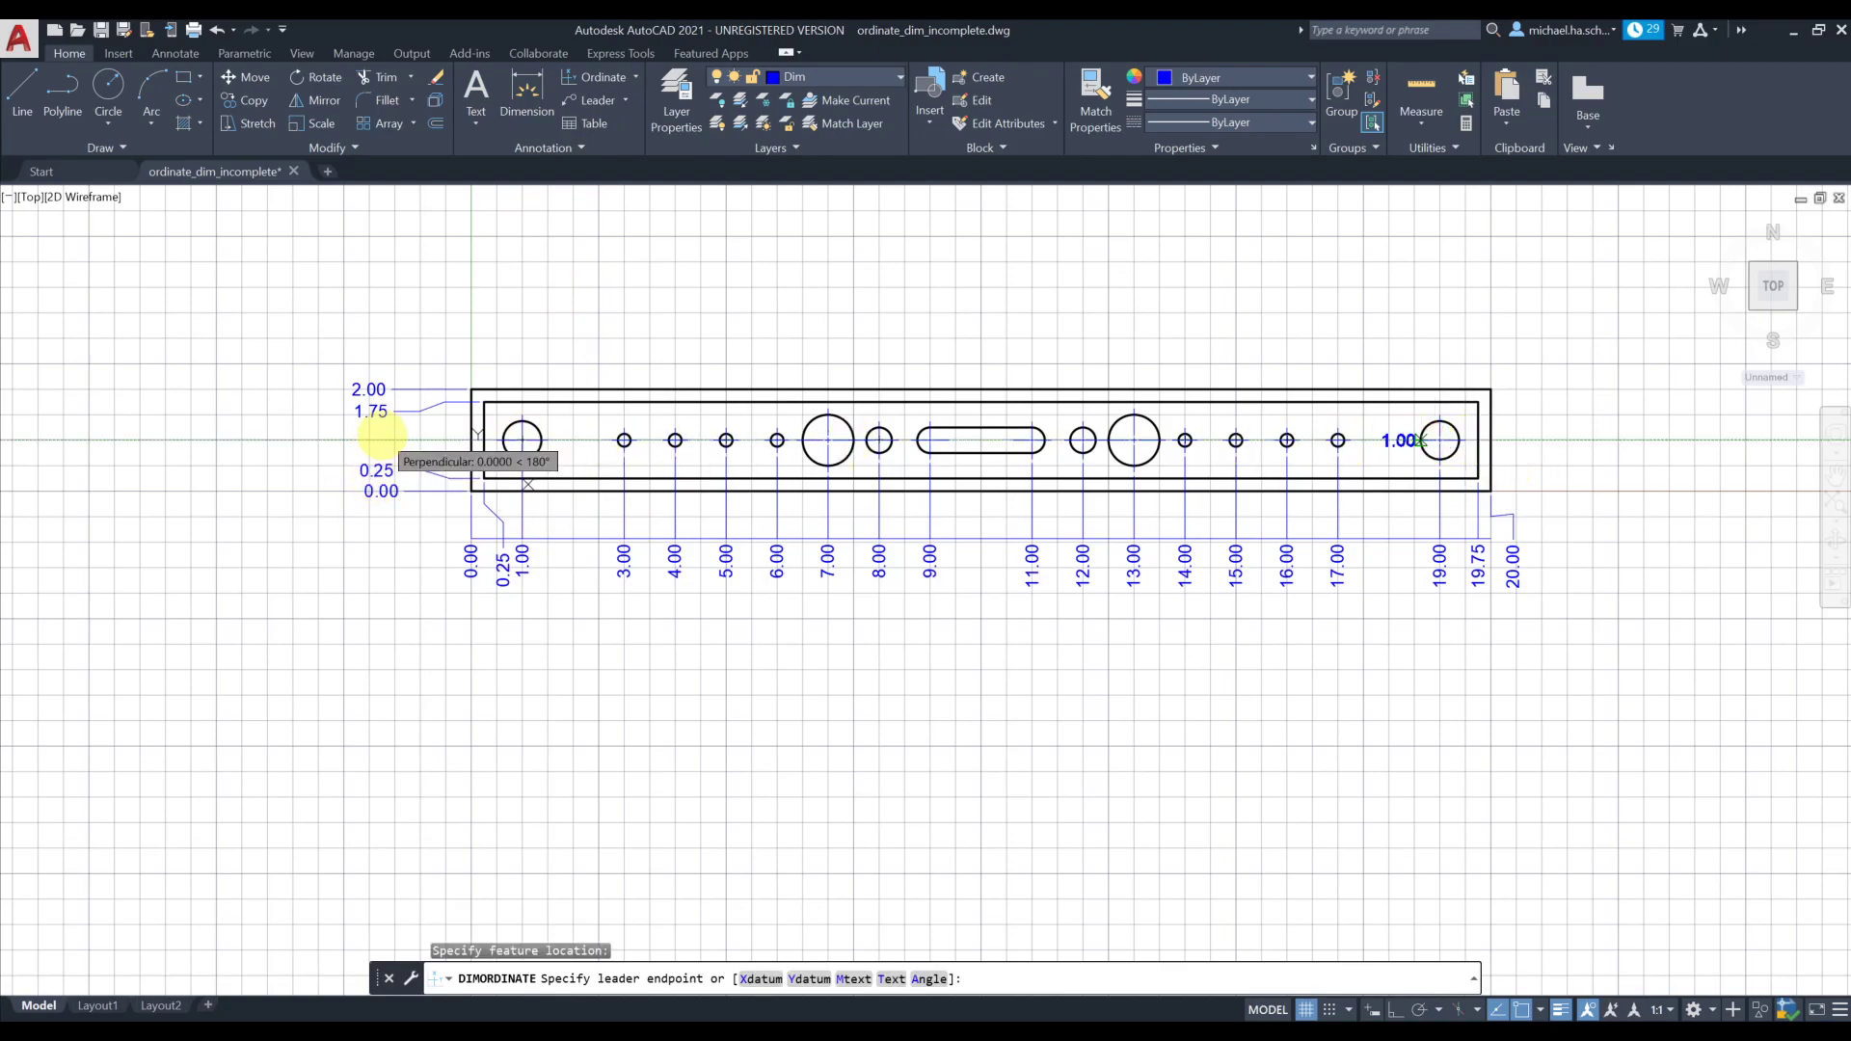
pyautogui.scroll(6, 371, 439)
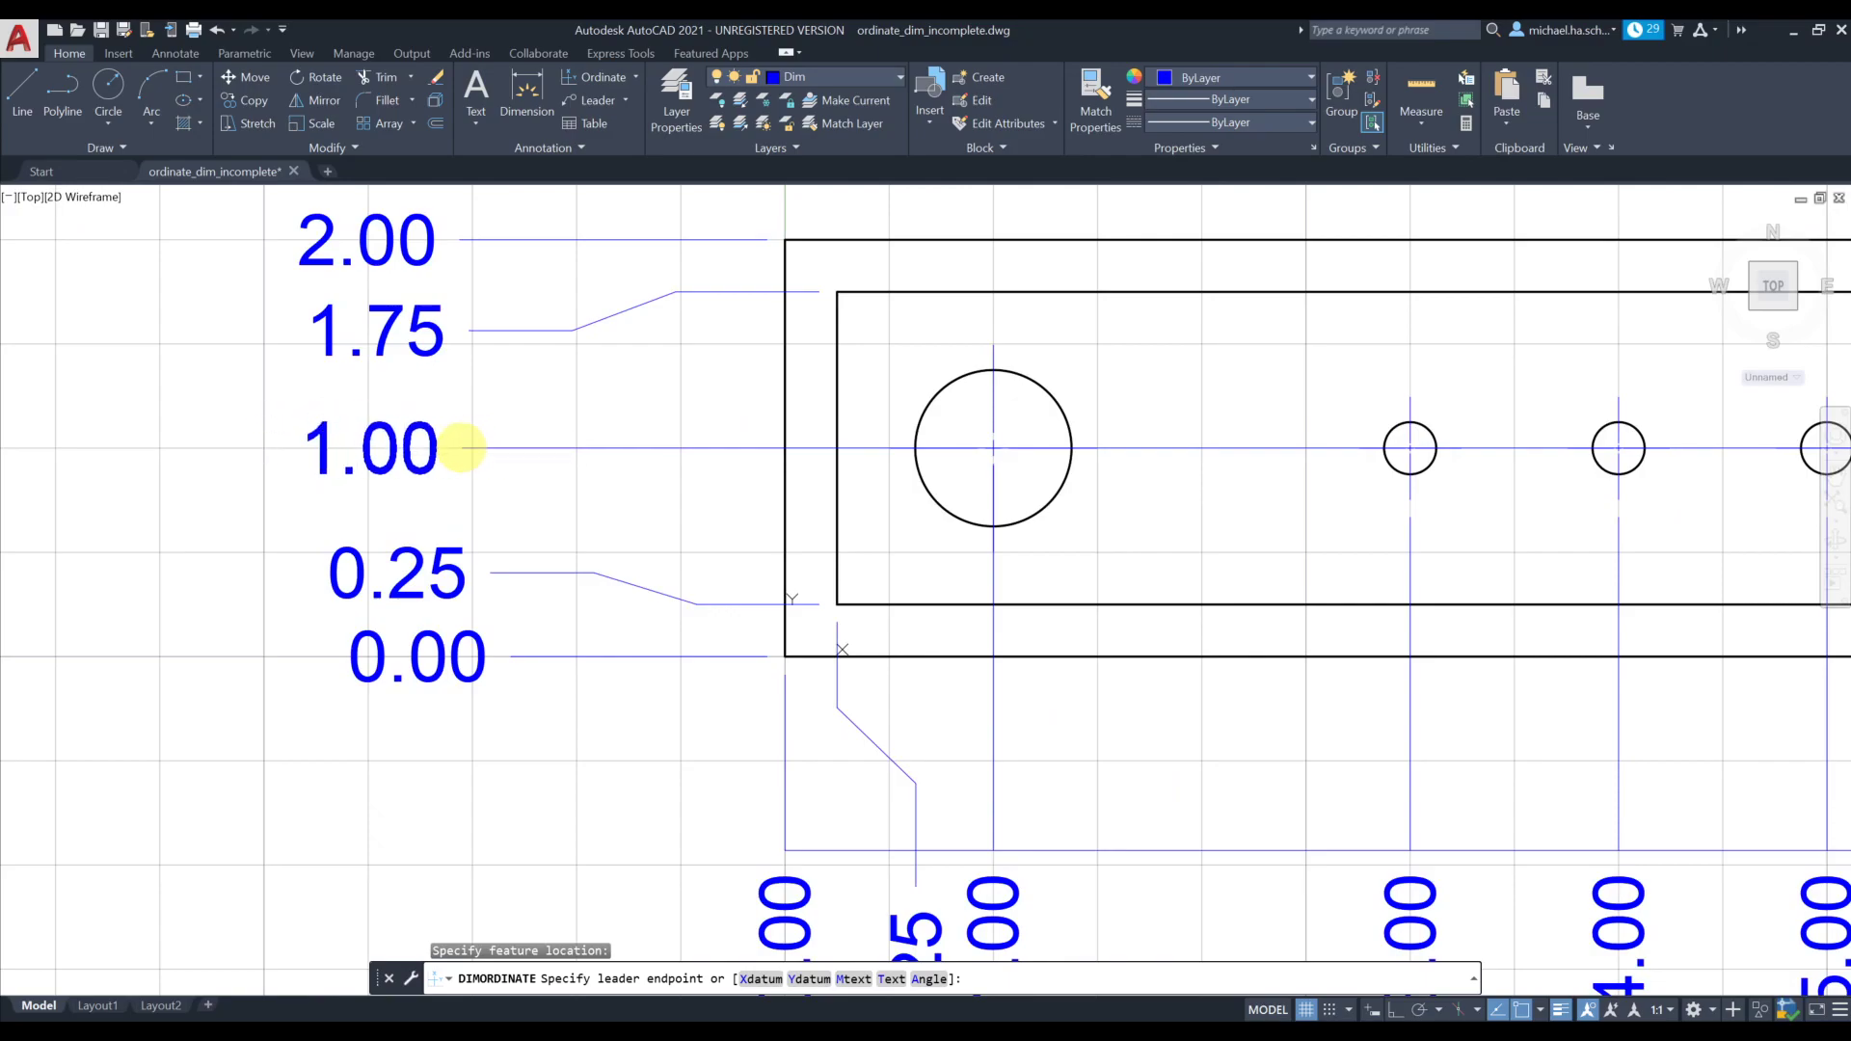
pyautogui.click(461, 447)
pyautogui.scroll(-6, 632, 466)
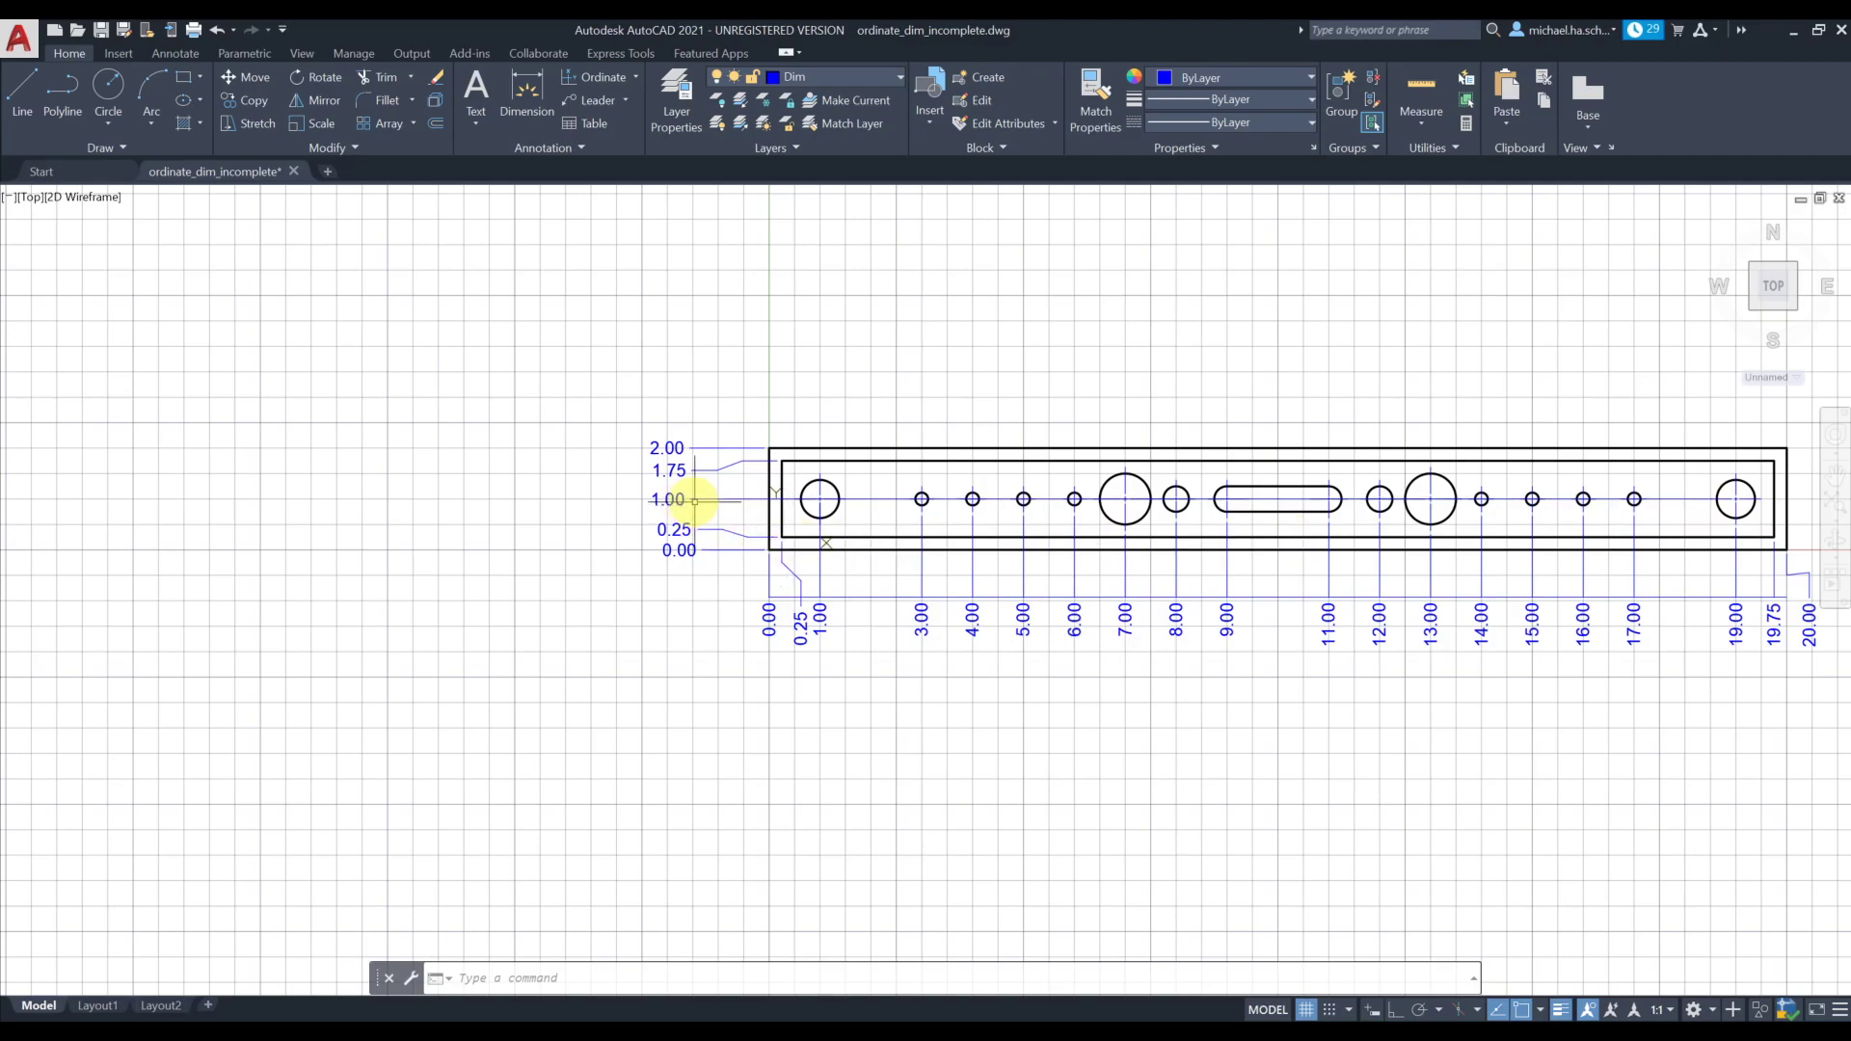
# Step: Pan and zoom to review the fully ordinate-dimensioned plate
pyautogui.scroll(2, 894, 529)
pyautogui.scroll(-2, 963, 529)
pyautogui.moveTo(797, 529); pyautogui.dragTo(585, 520, button='middle')
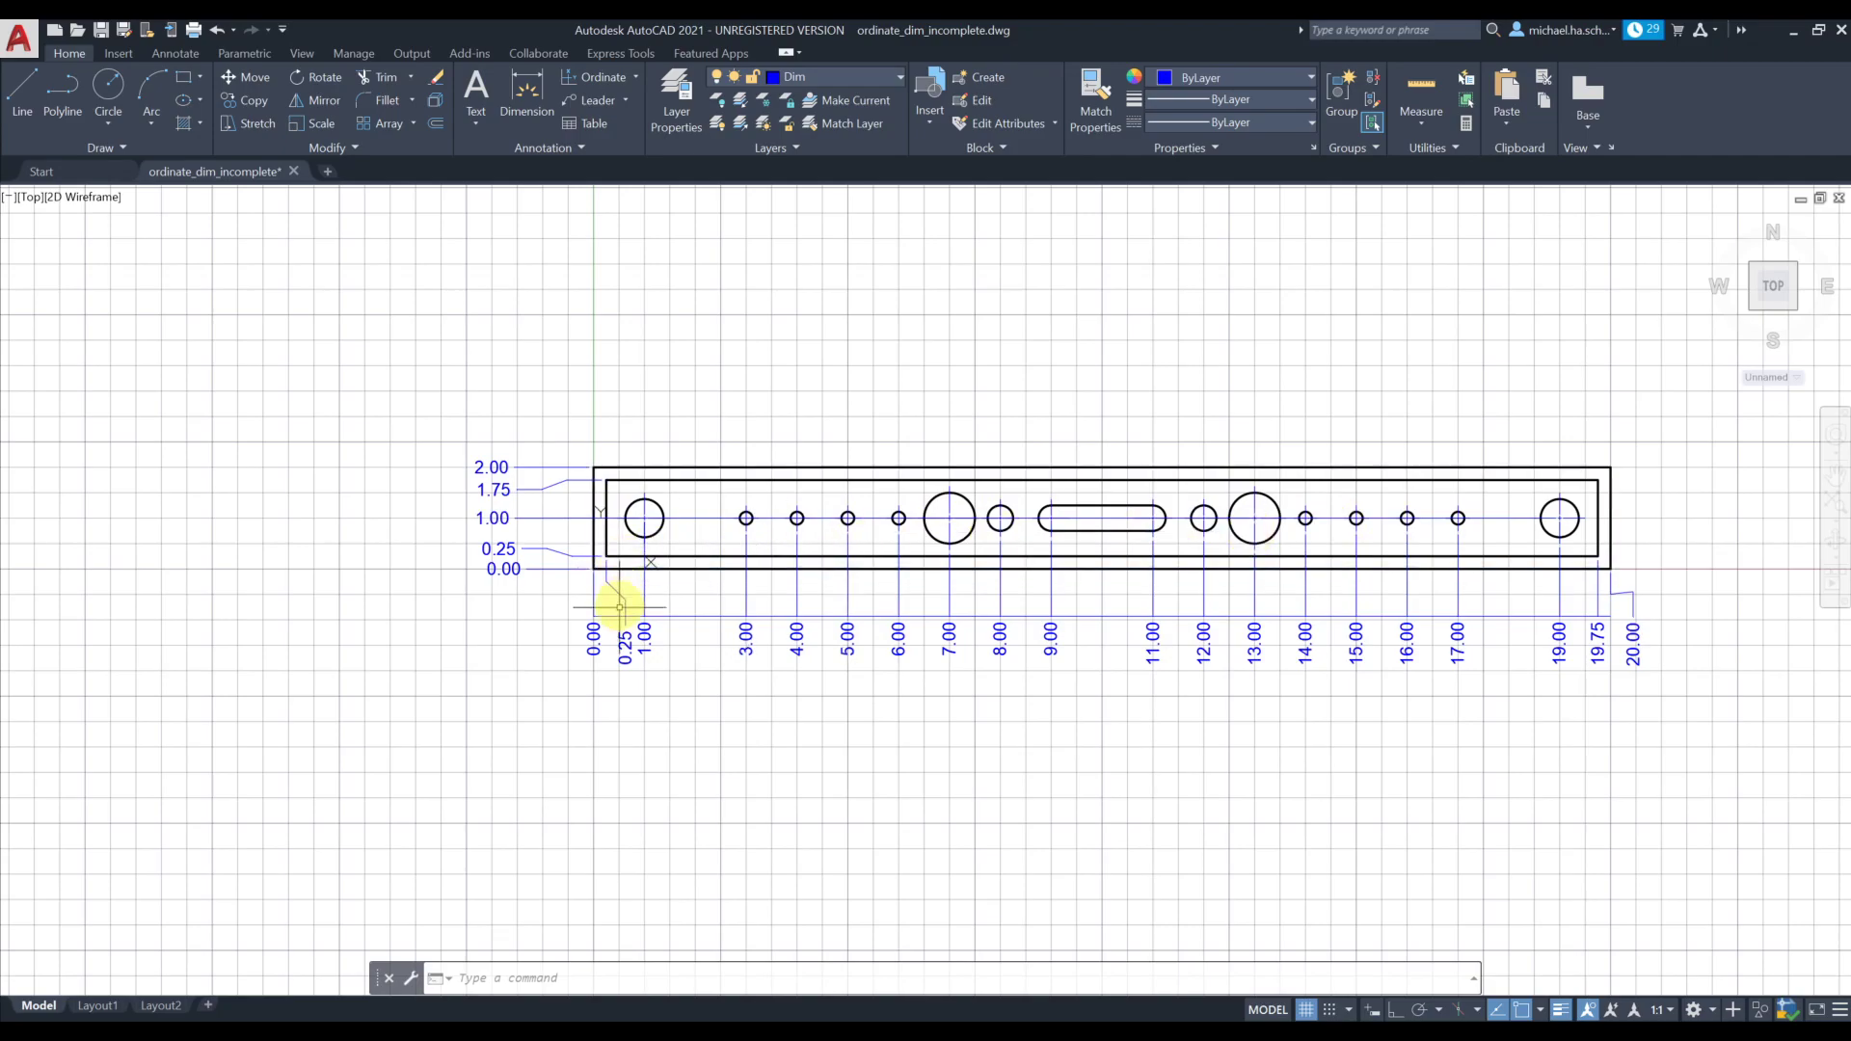
pyautogui.click(692, 569)
pyautogui.press('Escape')
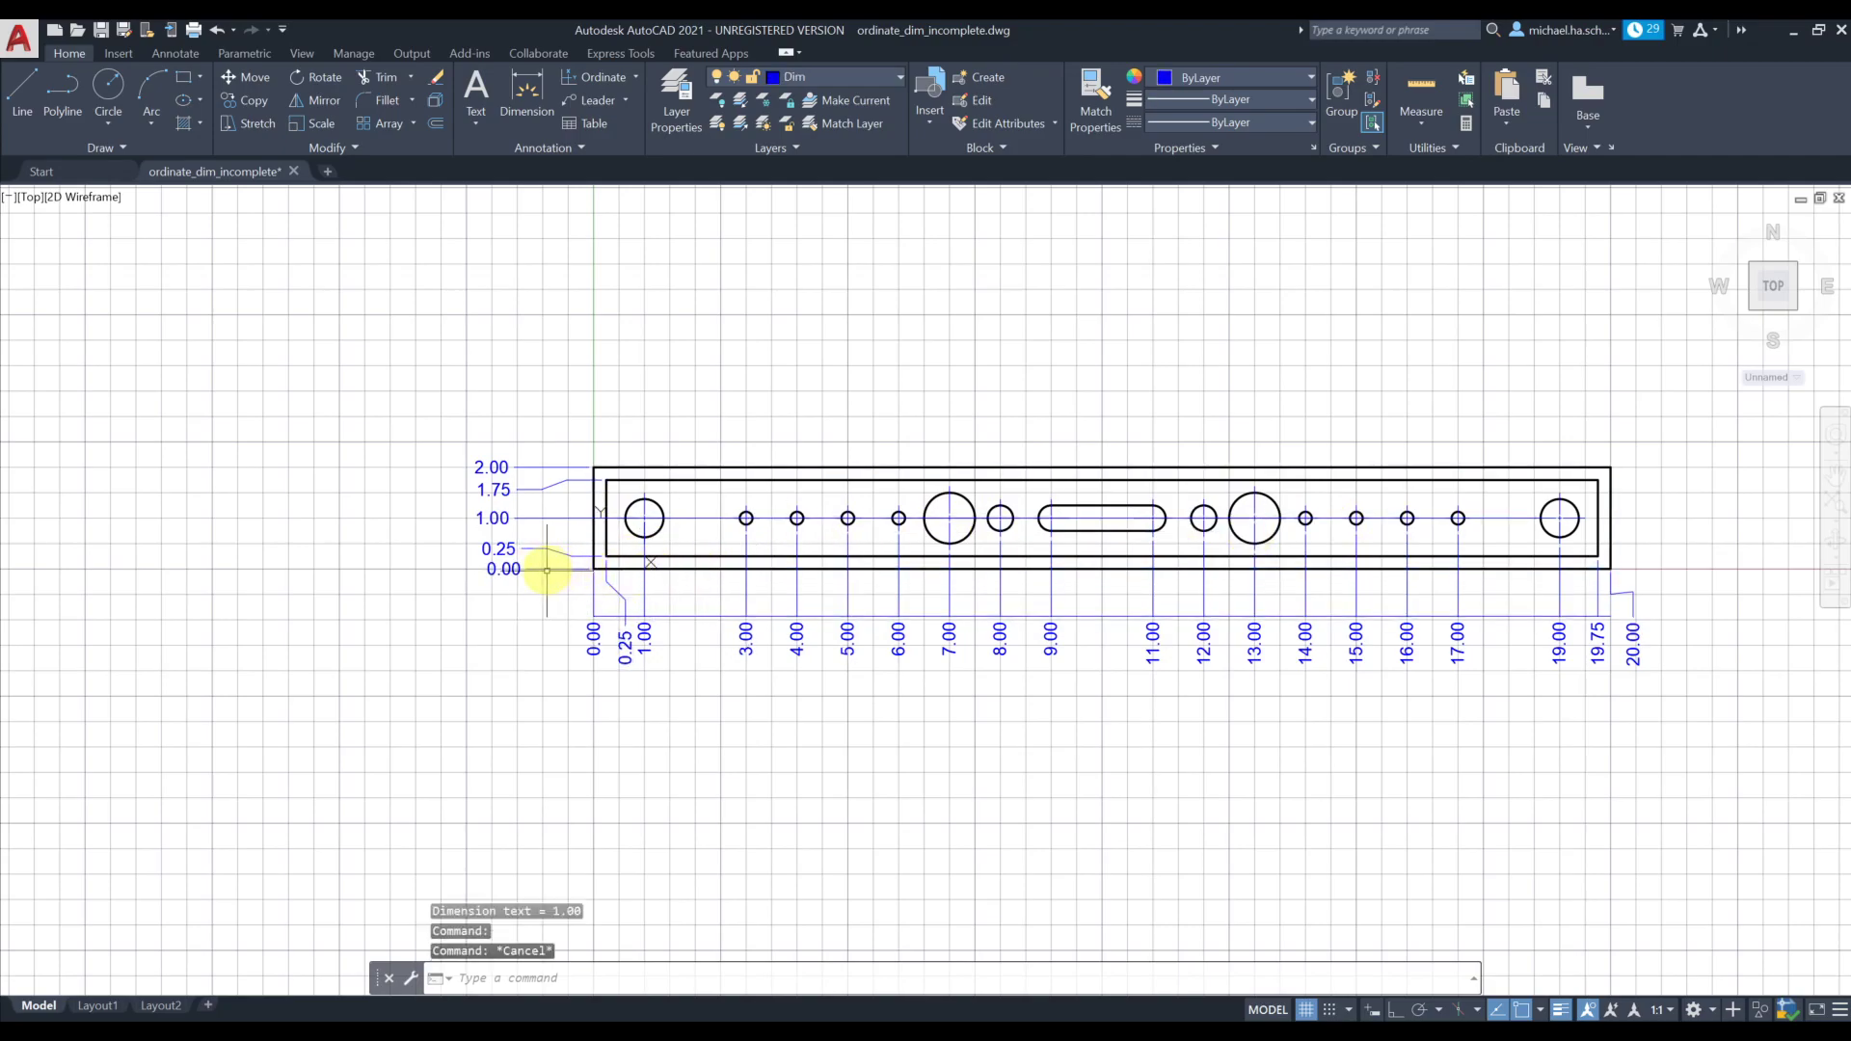
pyautogui.scroll(2, 756, 559)
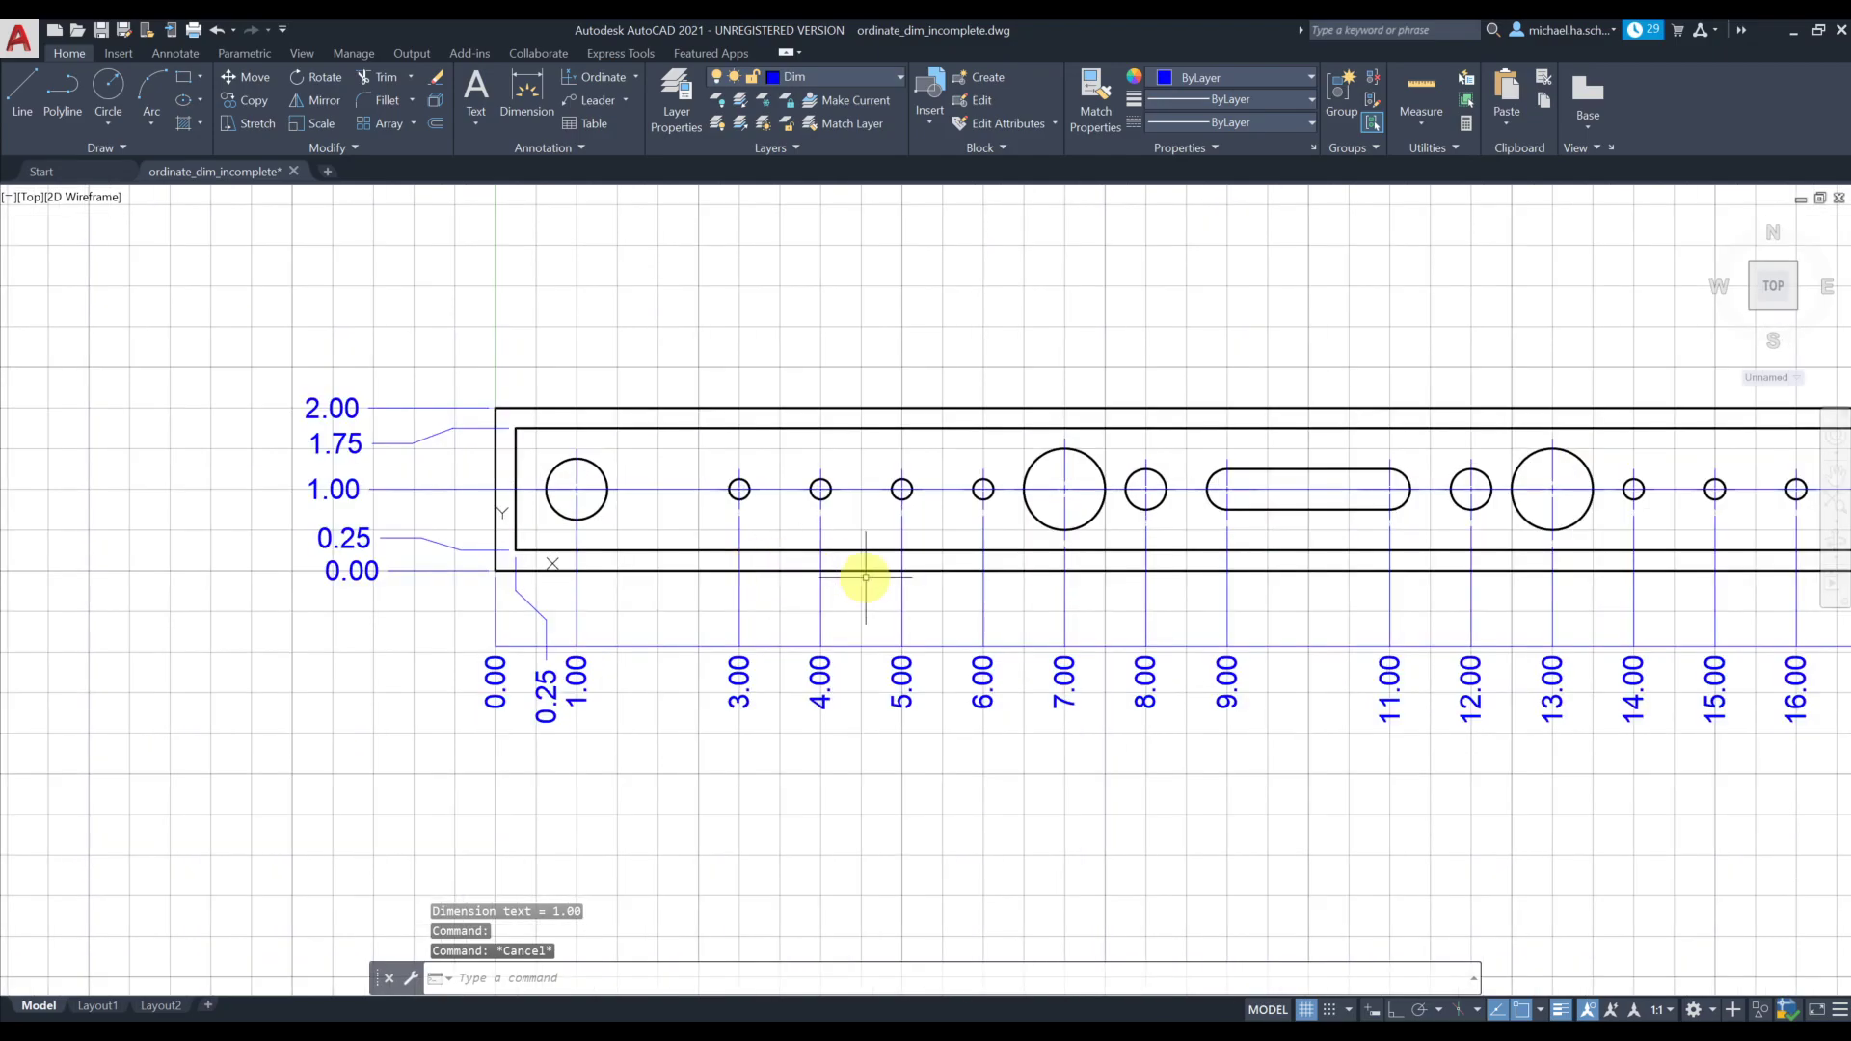
pyautogui.moveTo(867, 579)
pyautogui.mouseDown(button='middle')
pyautogui.moveTo(550, 620)
pyautogui.moveTo(600, 618)
pyautogui.mouseUp(button='middle')
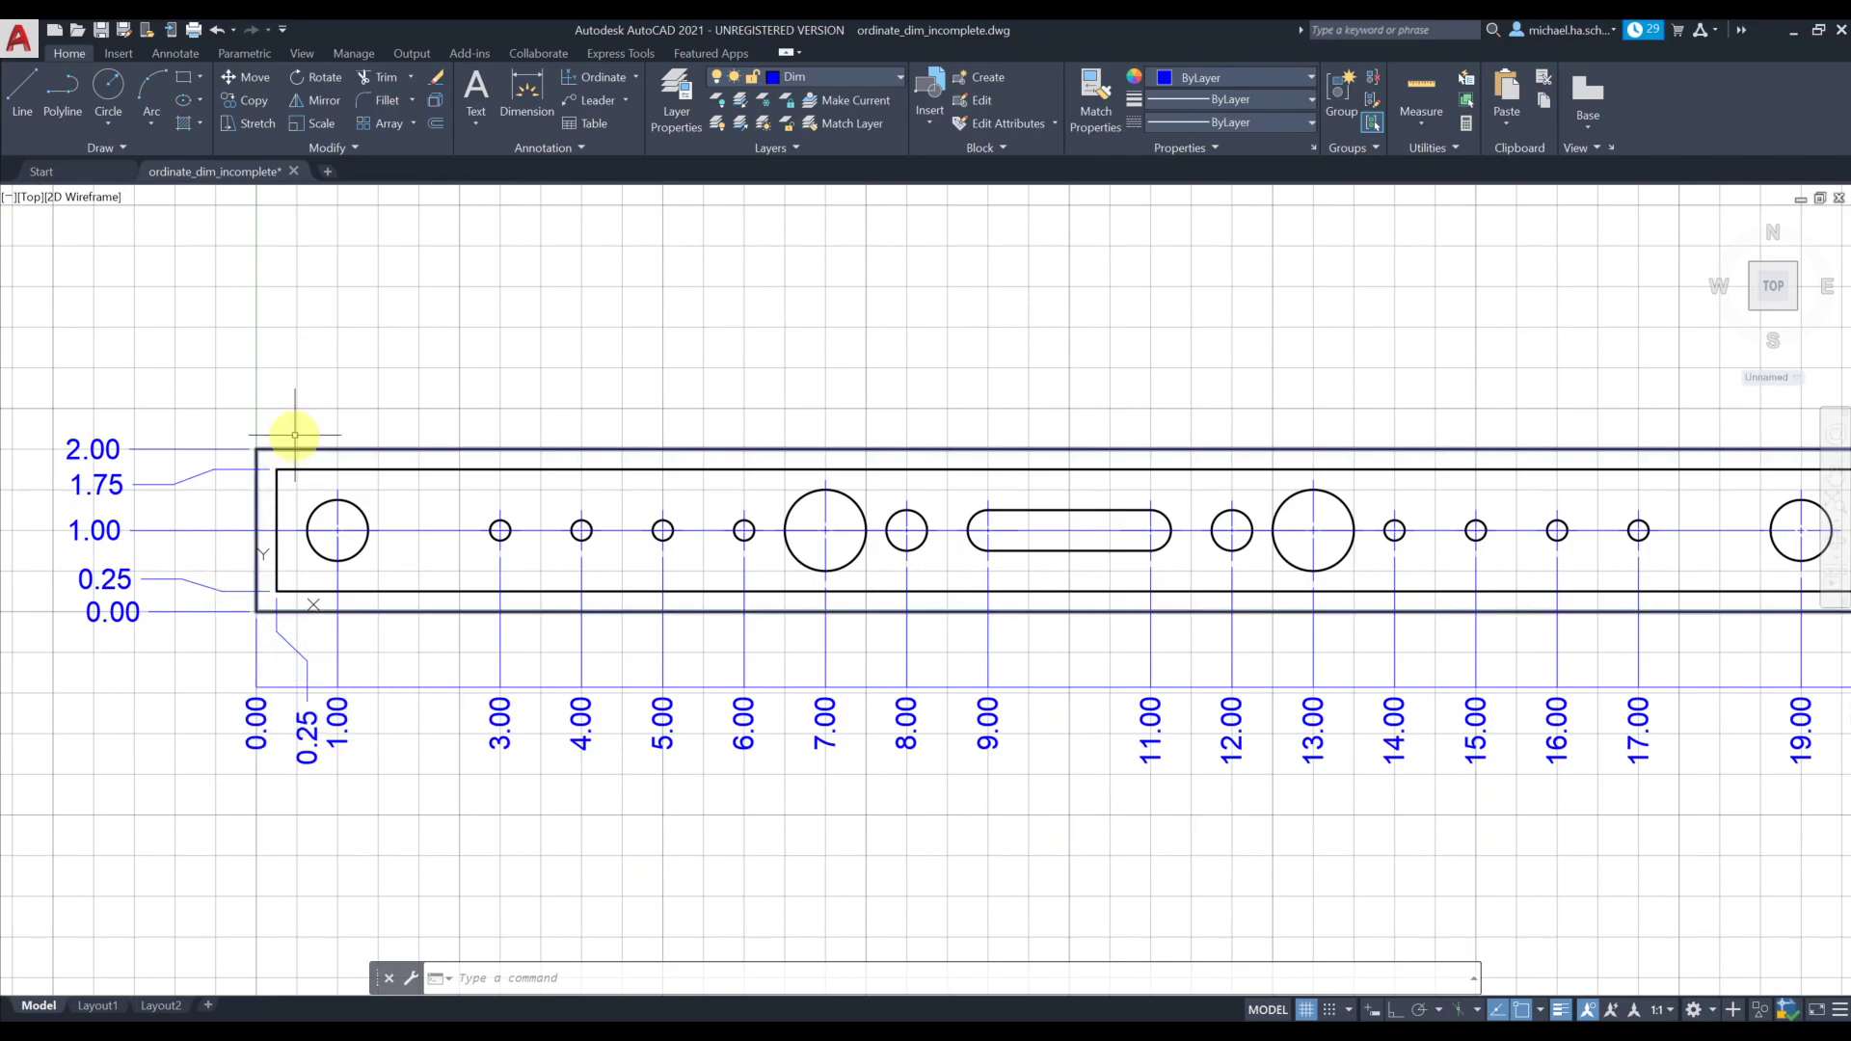
pyautogui.scroll(-2, 292, 433)
pyautogui.moveTo(453, 410); pyautogui.dragTo(487, 455, button='middle')
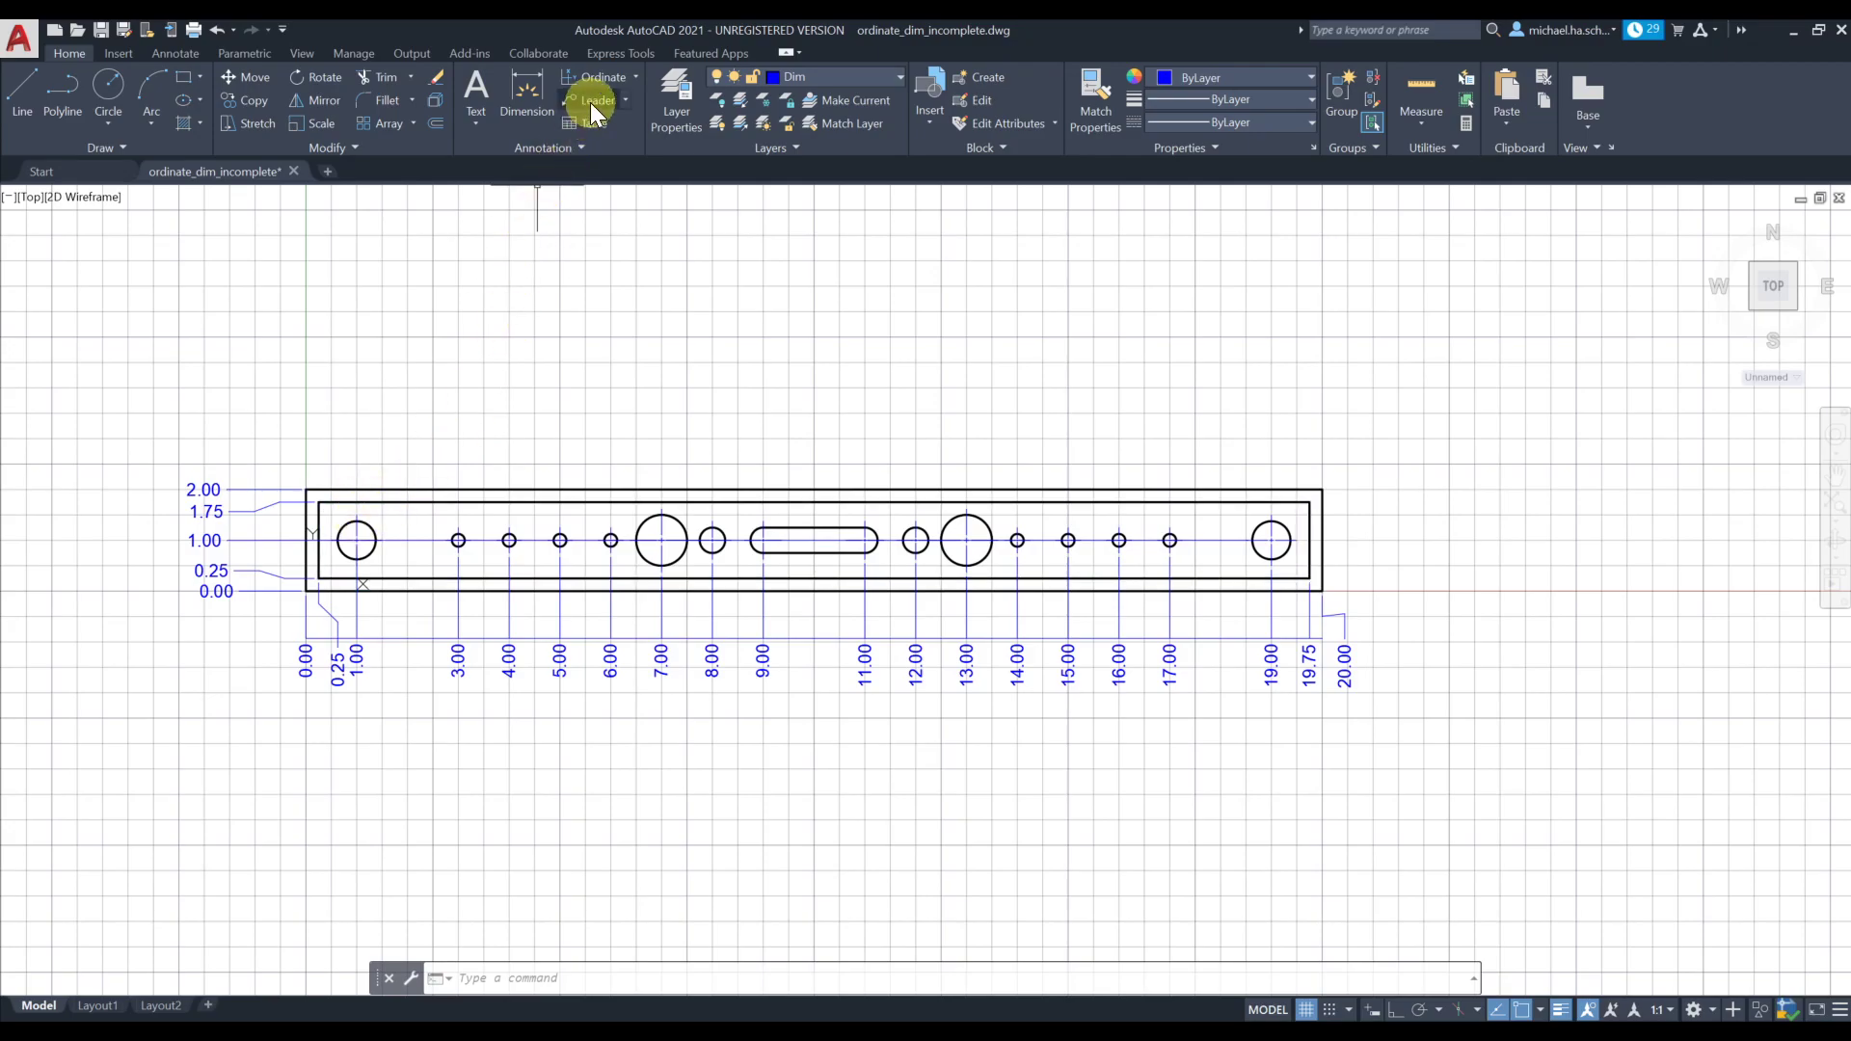
# Step: Place a Ø0.75 diameter dimension on the left hole, above the part
pyautogui.click(183, 57)
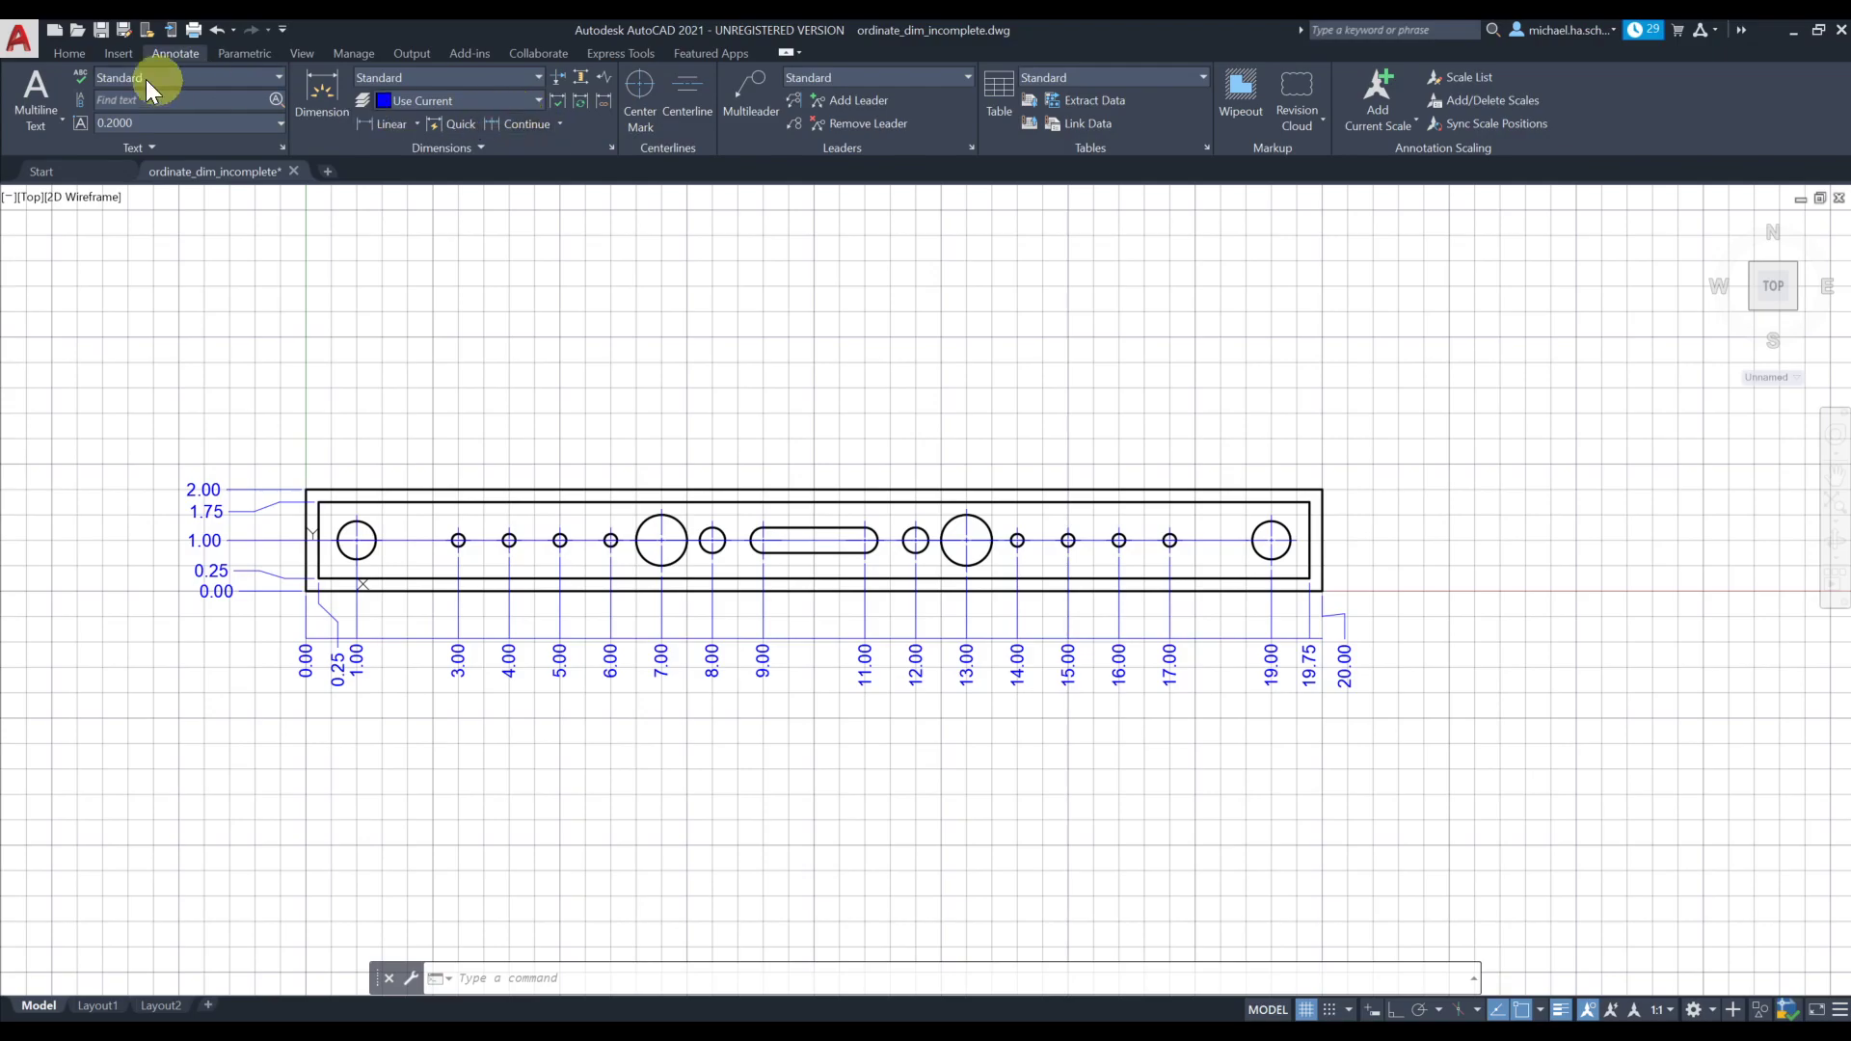
pyautogui.click(72, 56)
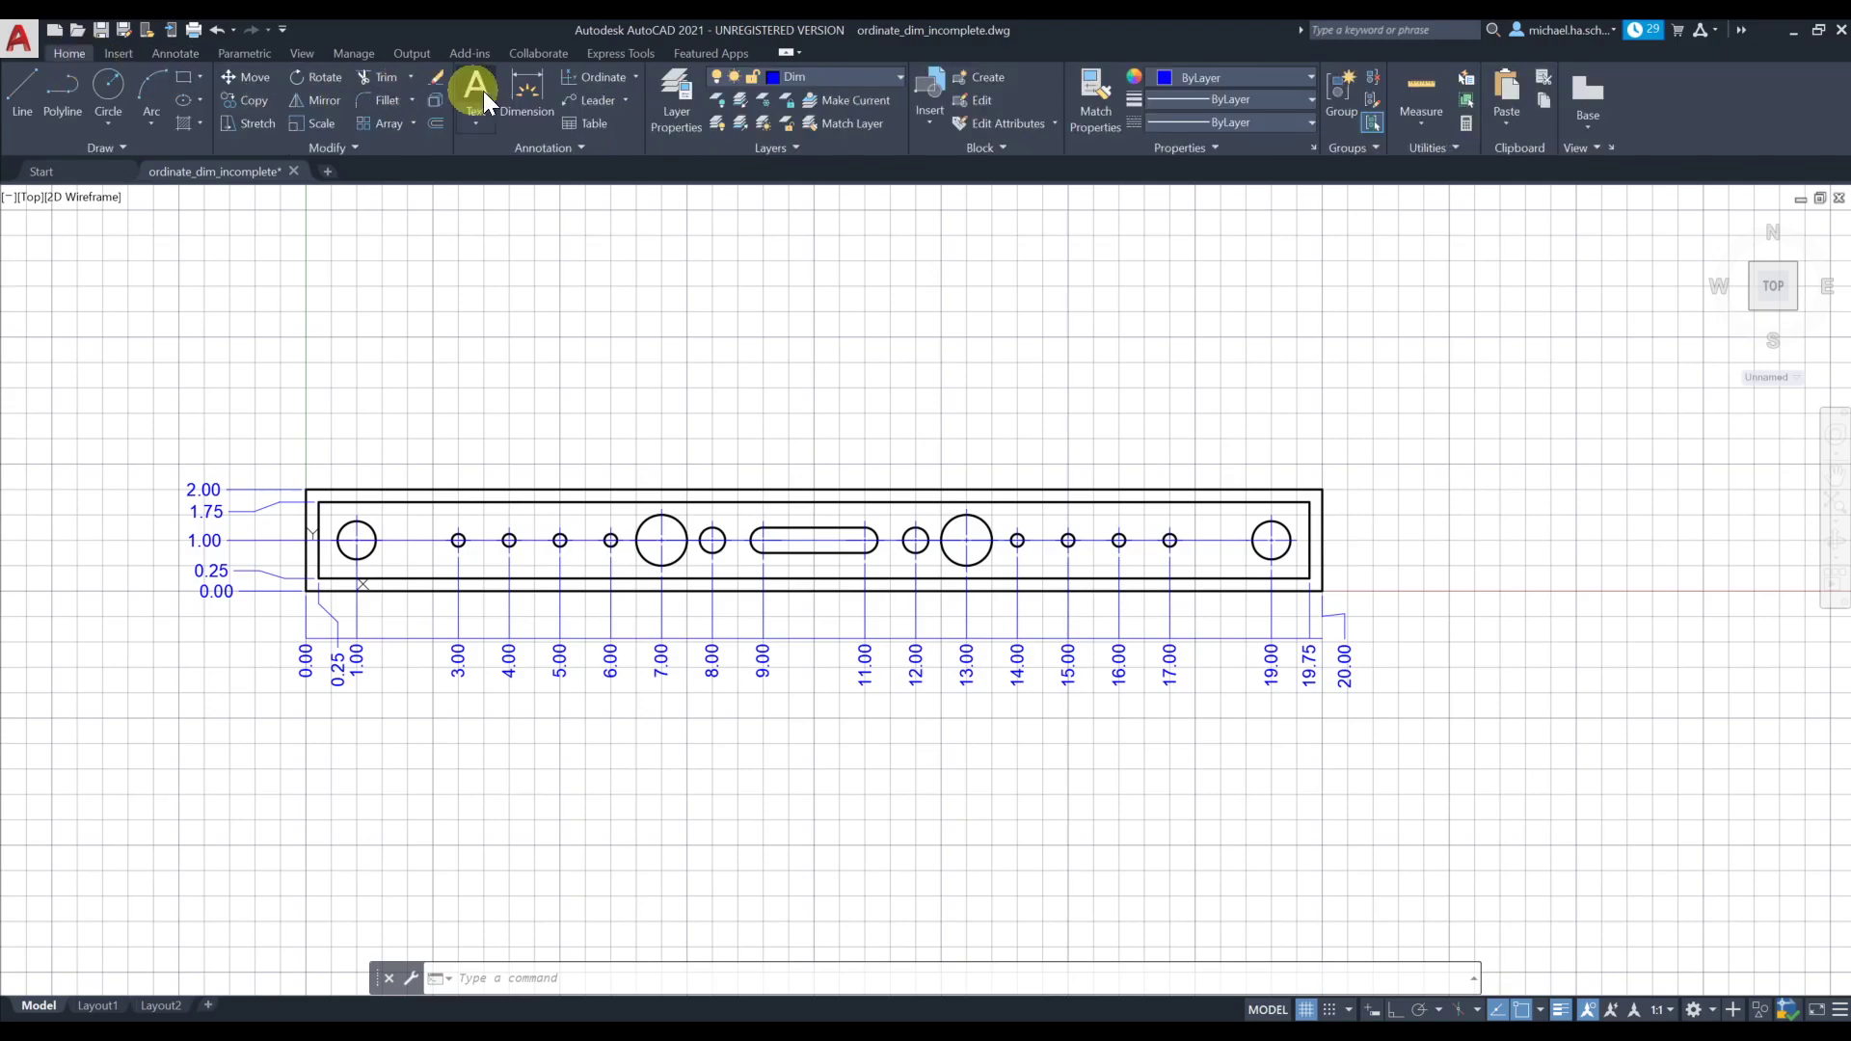
pyautogui.click(636, 76)
pyautogui.click(617, 306)
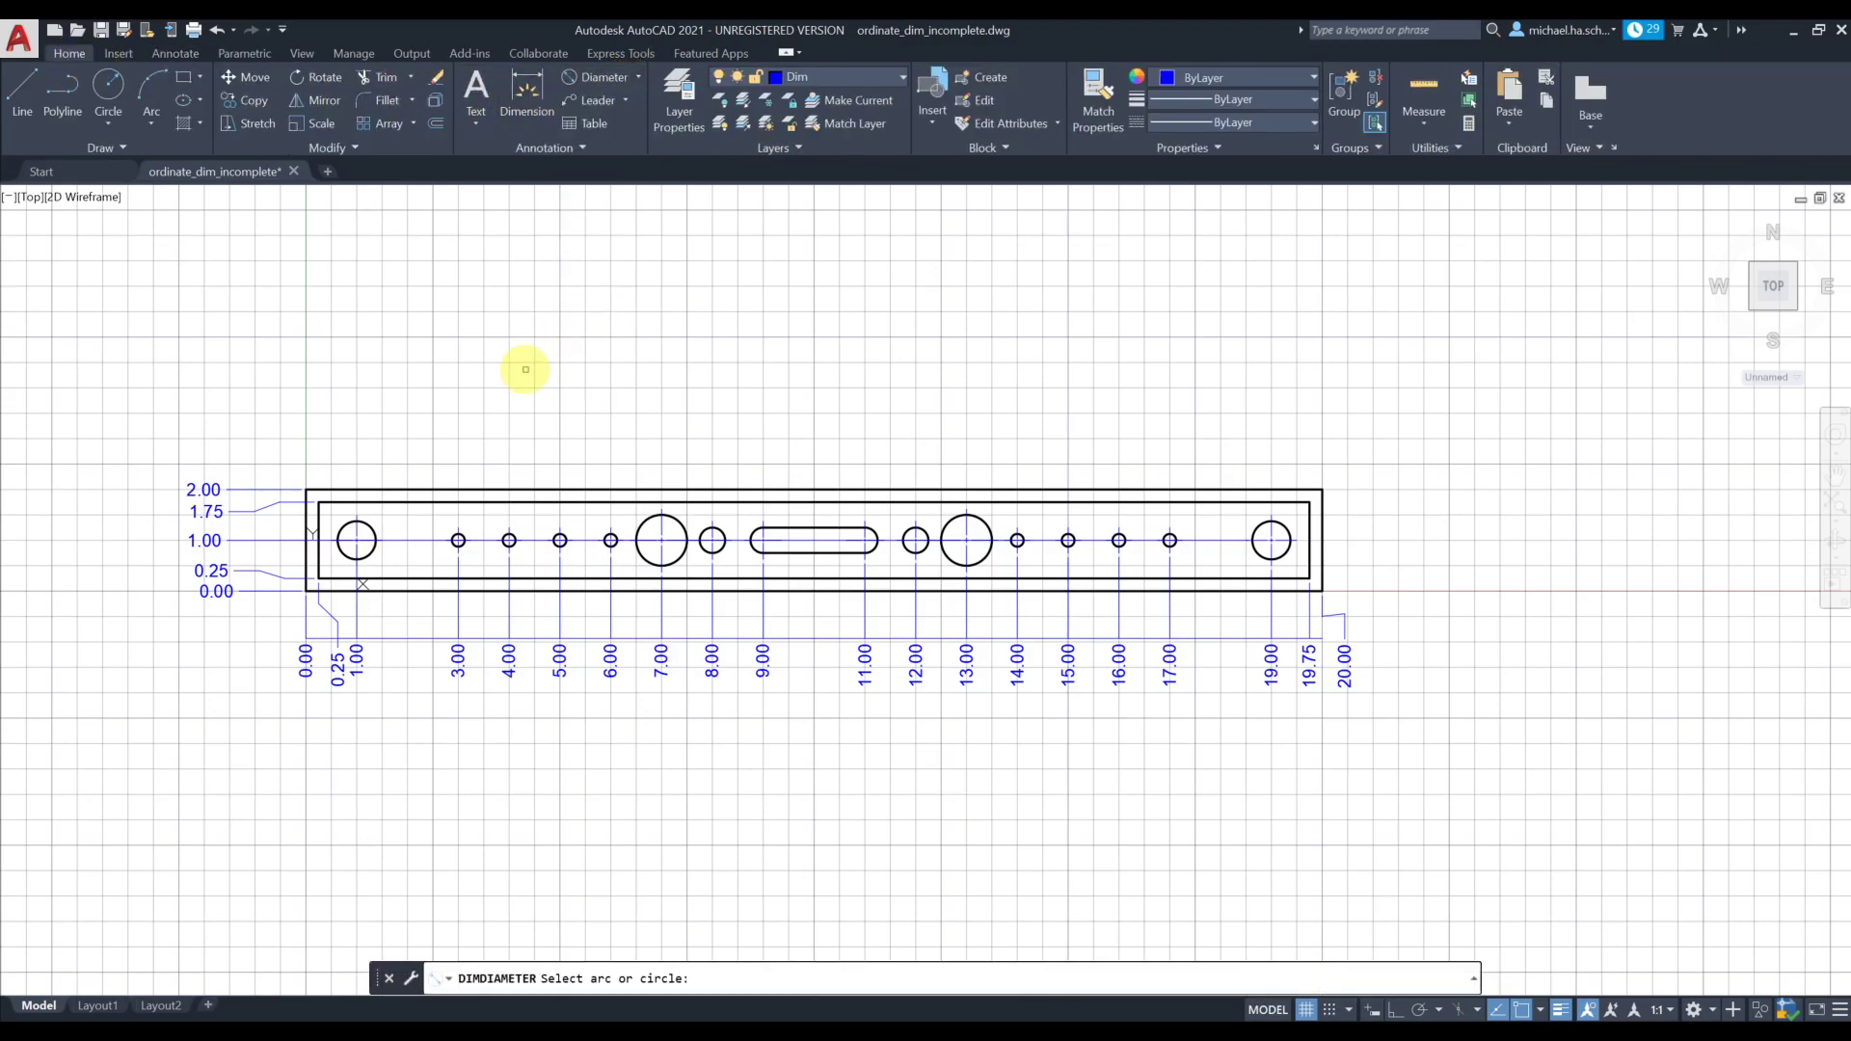
pyautogui.click(370, 526)
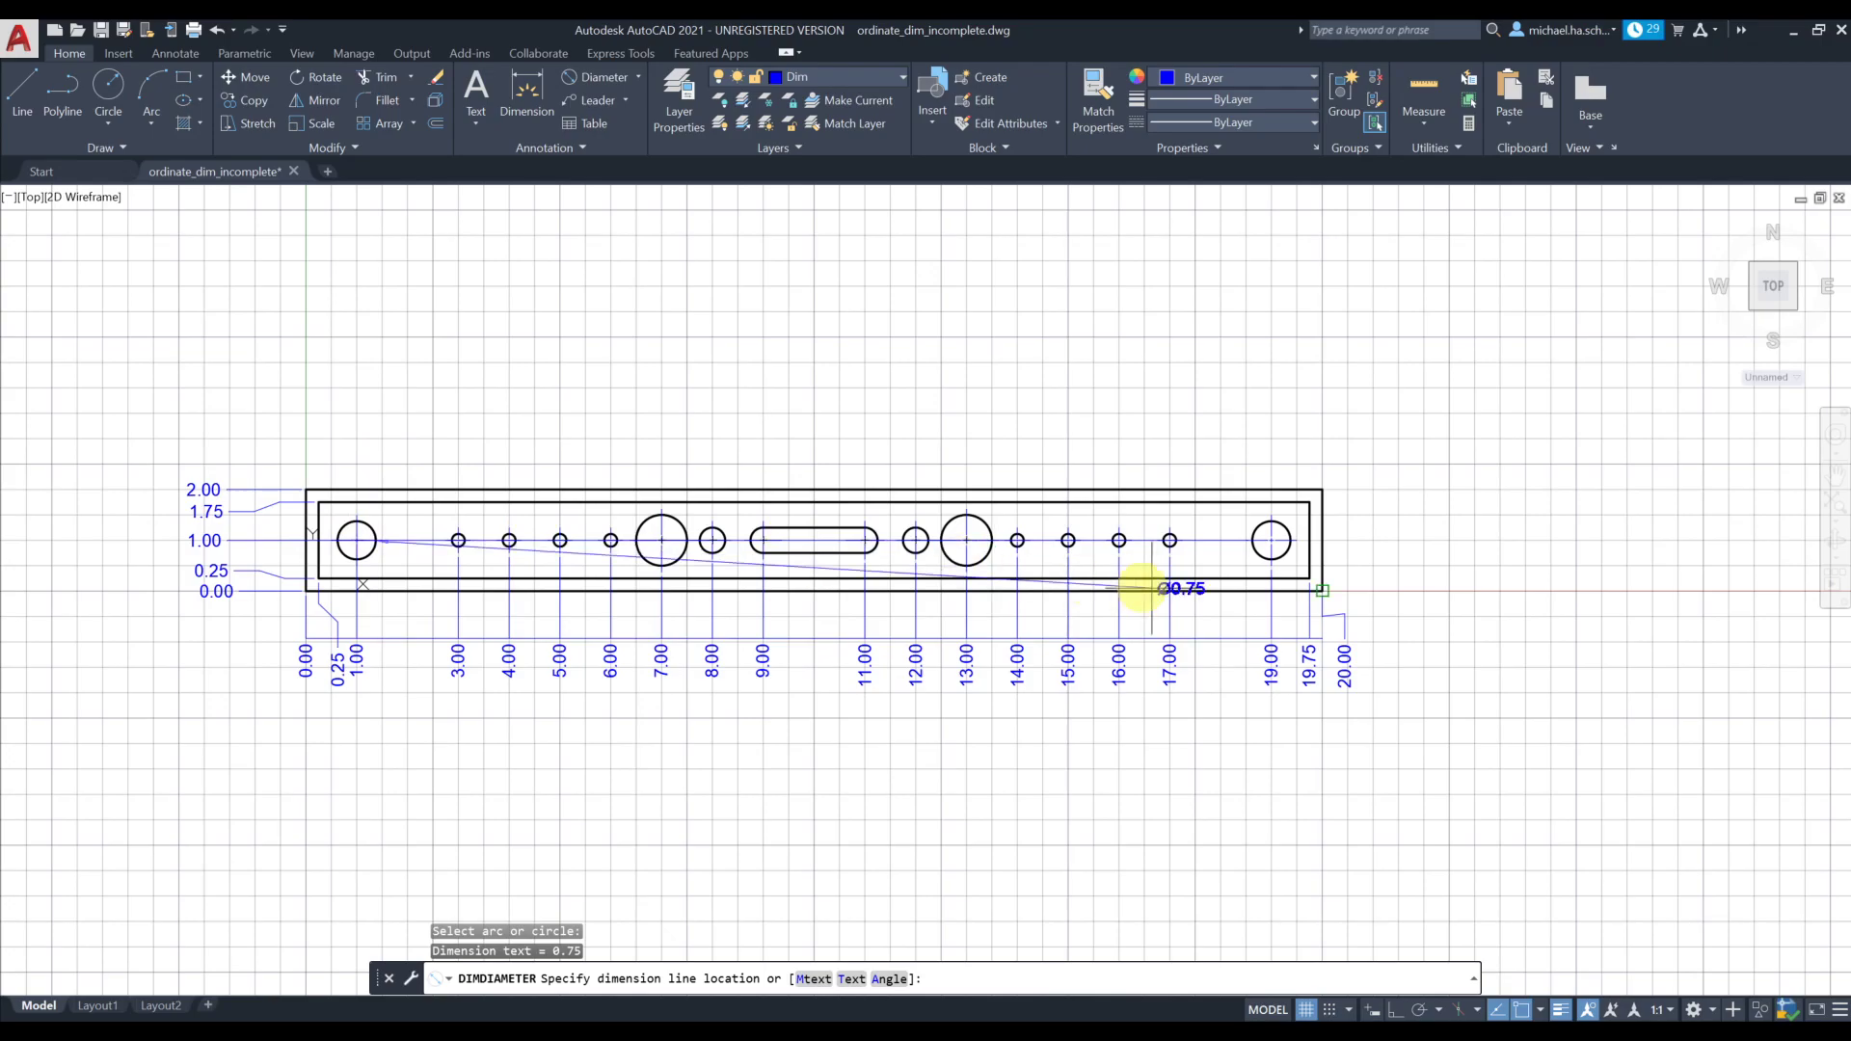
pyautogui.click(375, 448)
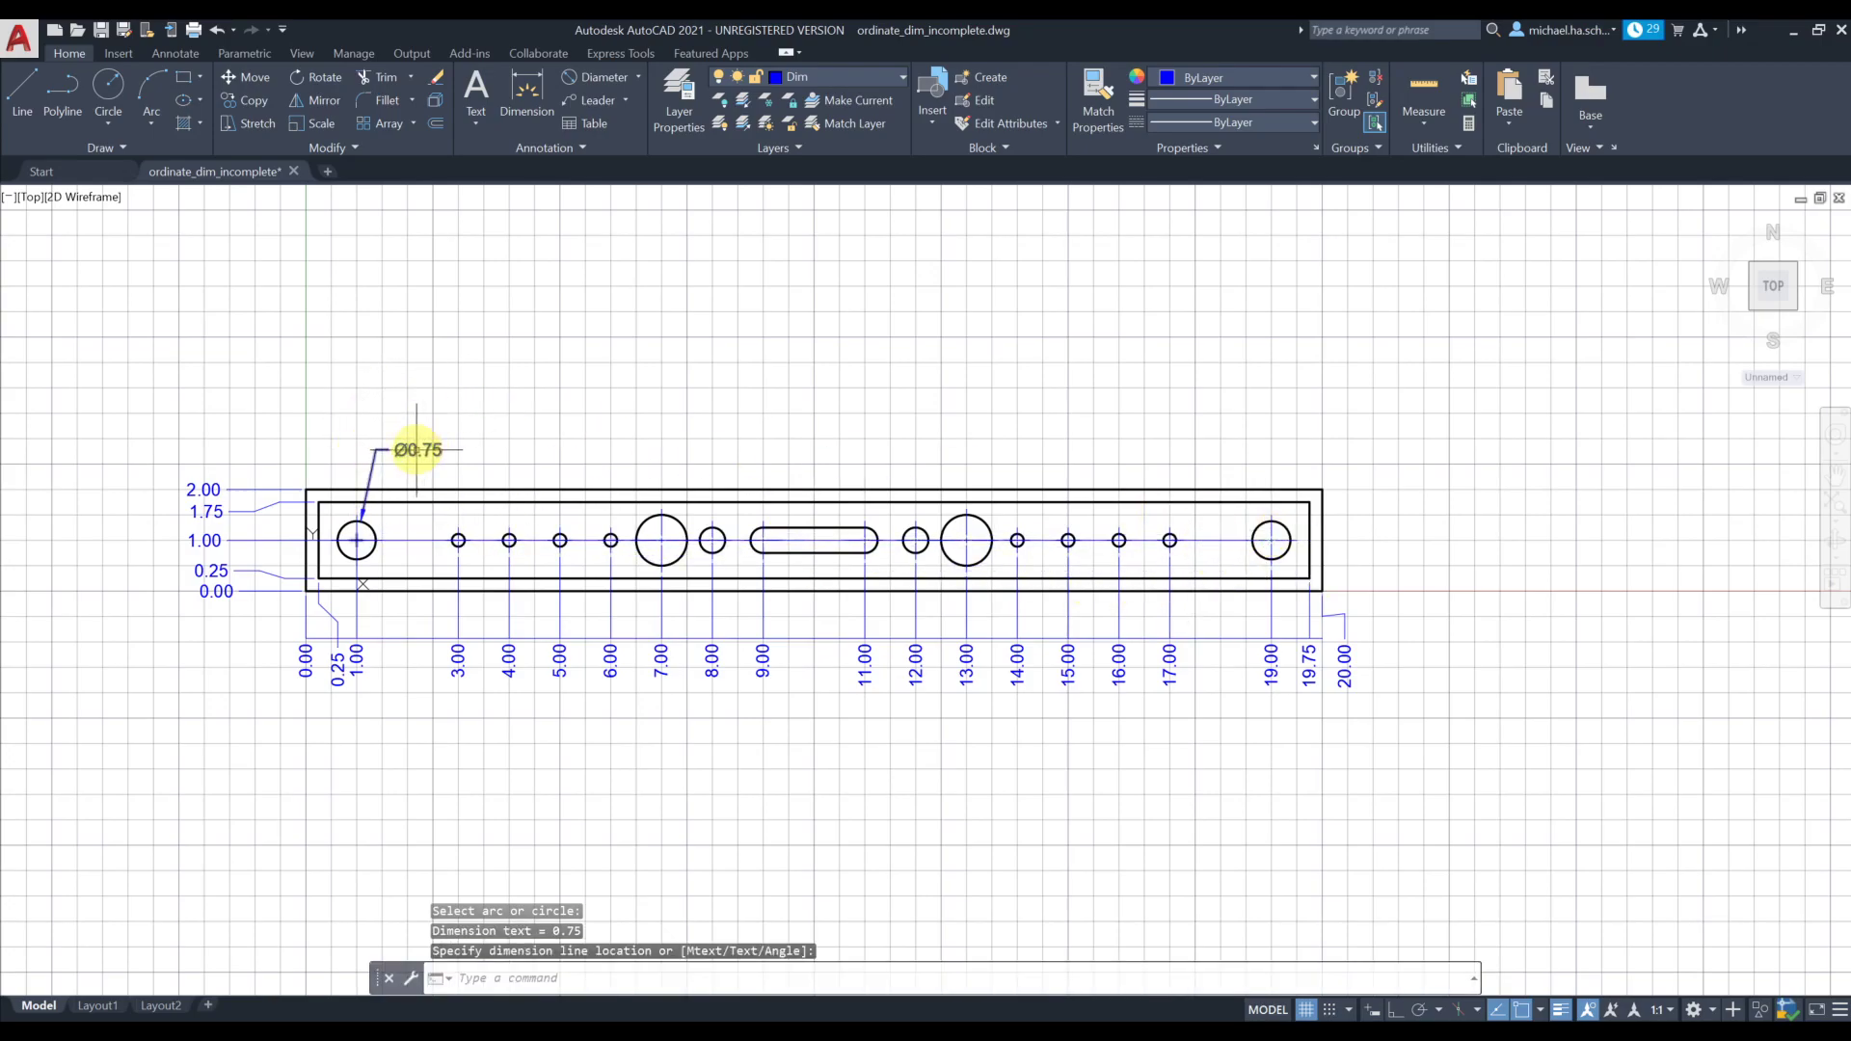
# Step: Add a second line reading '2 PLACES' to the Ø0.75 dimension text
pyautogui.doubleClick(416, 449)
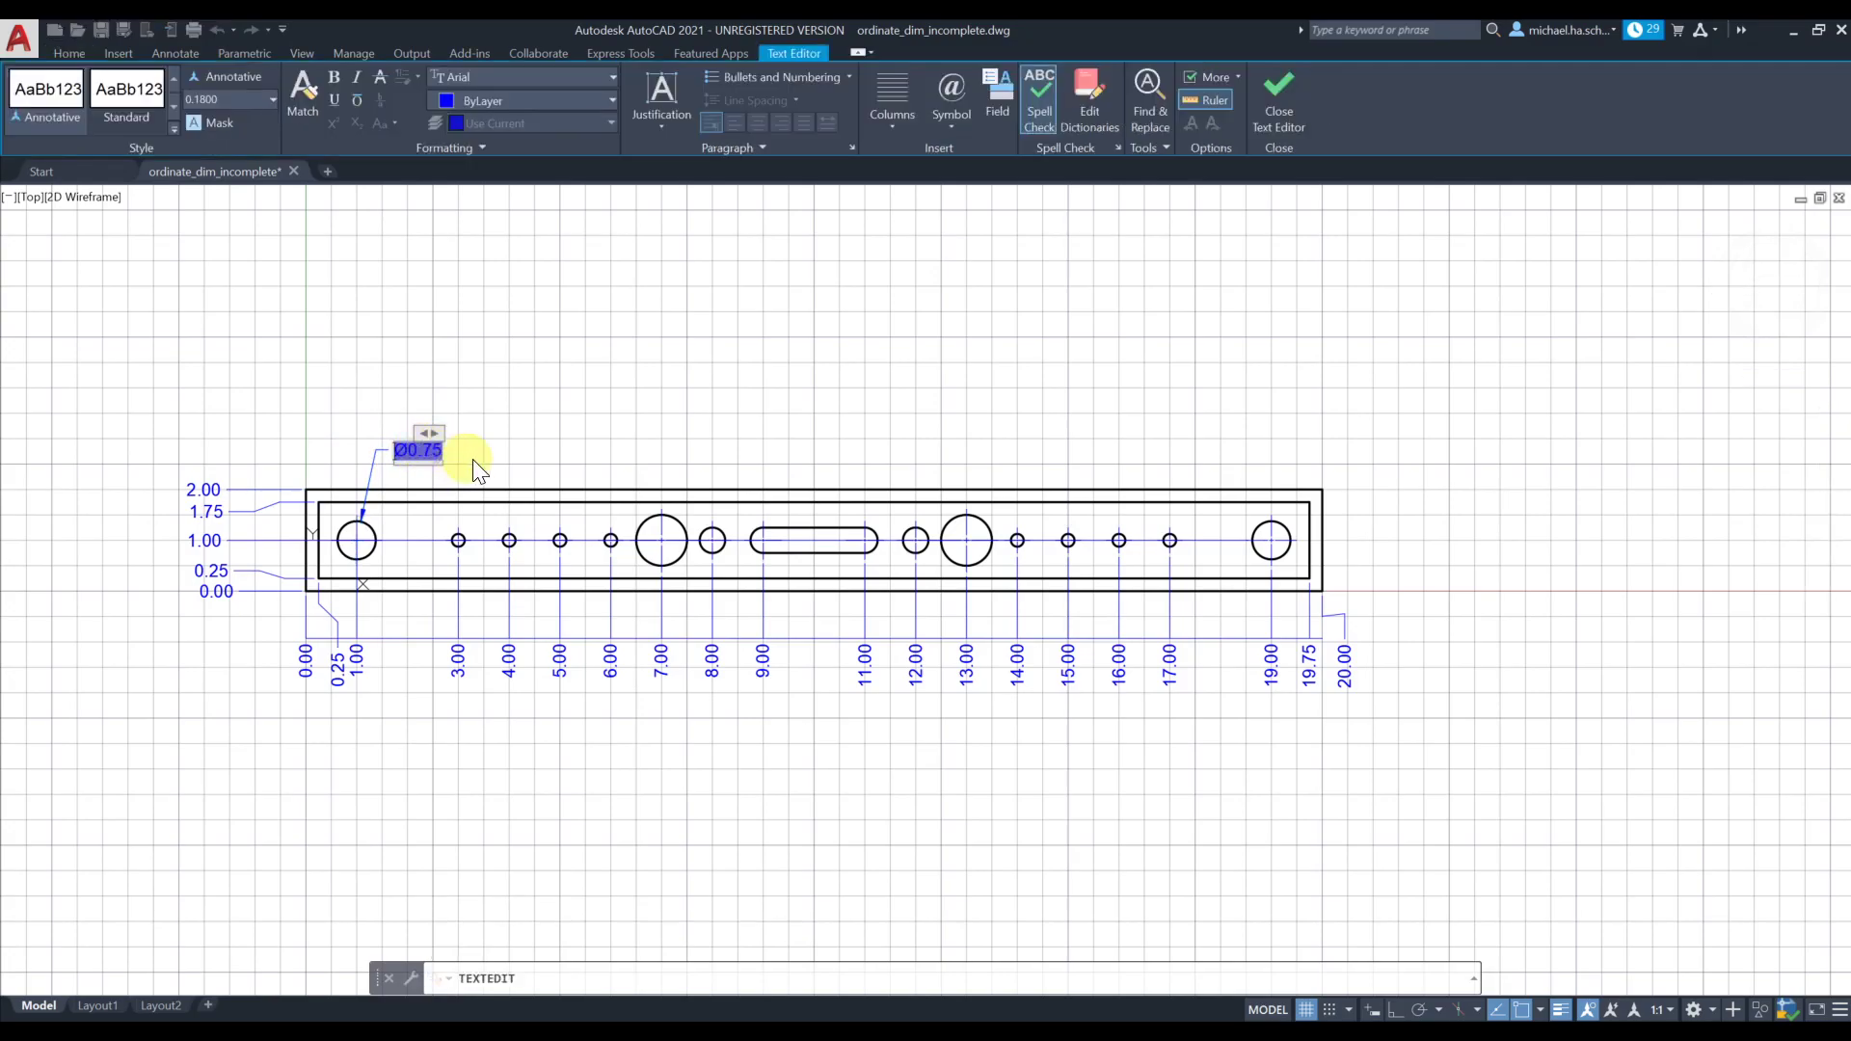
pyautogui.scroll(4, 382, 461)
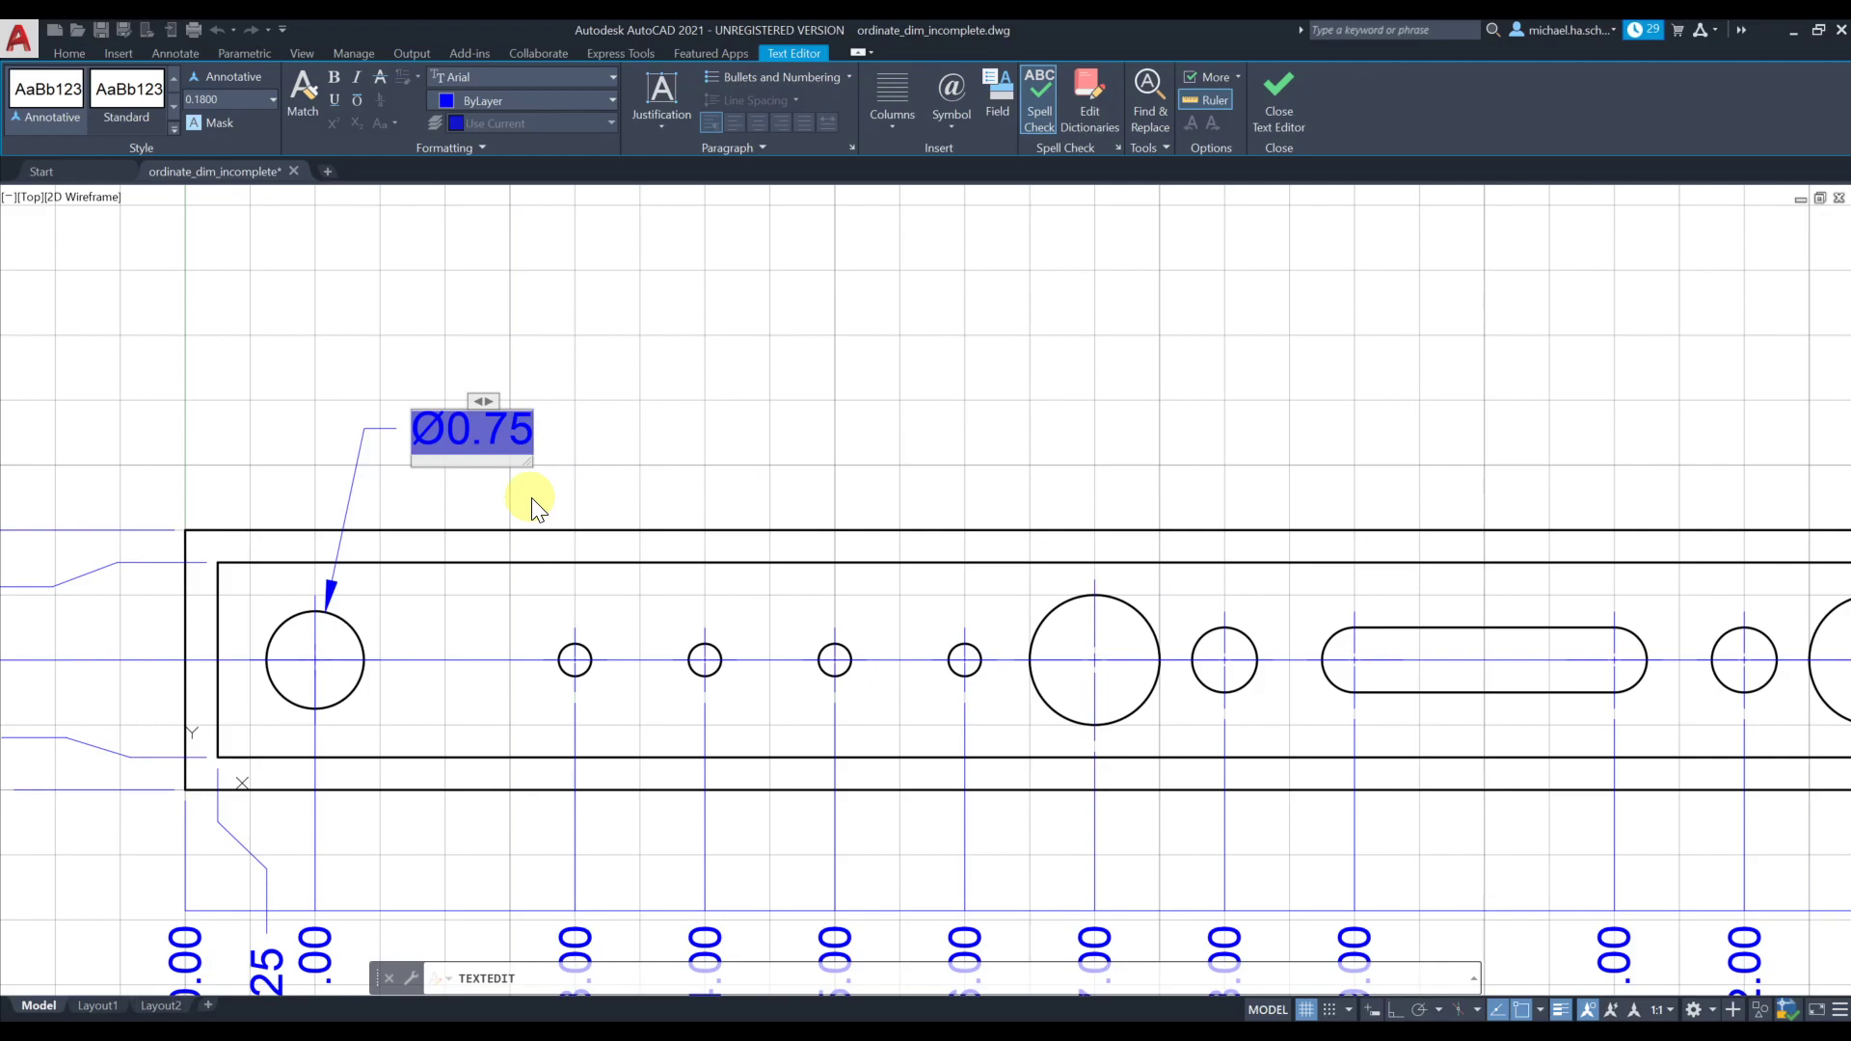
pyautogui.press('Return')
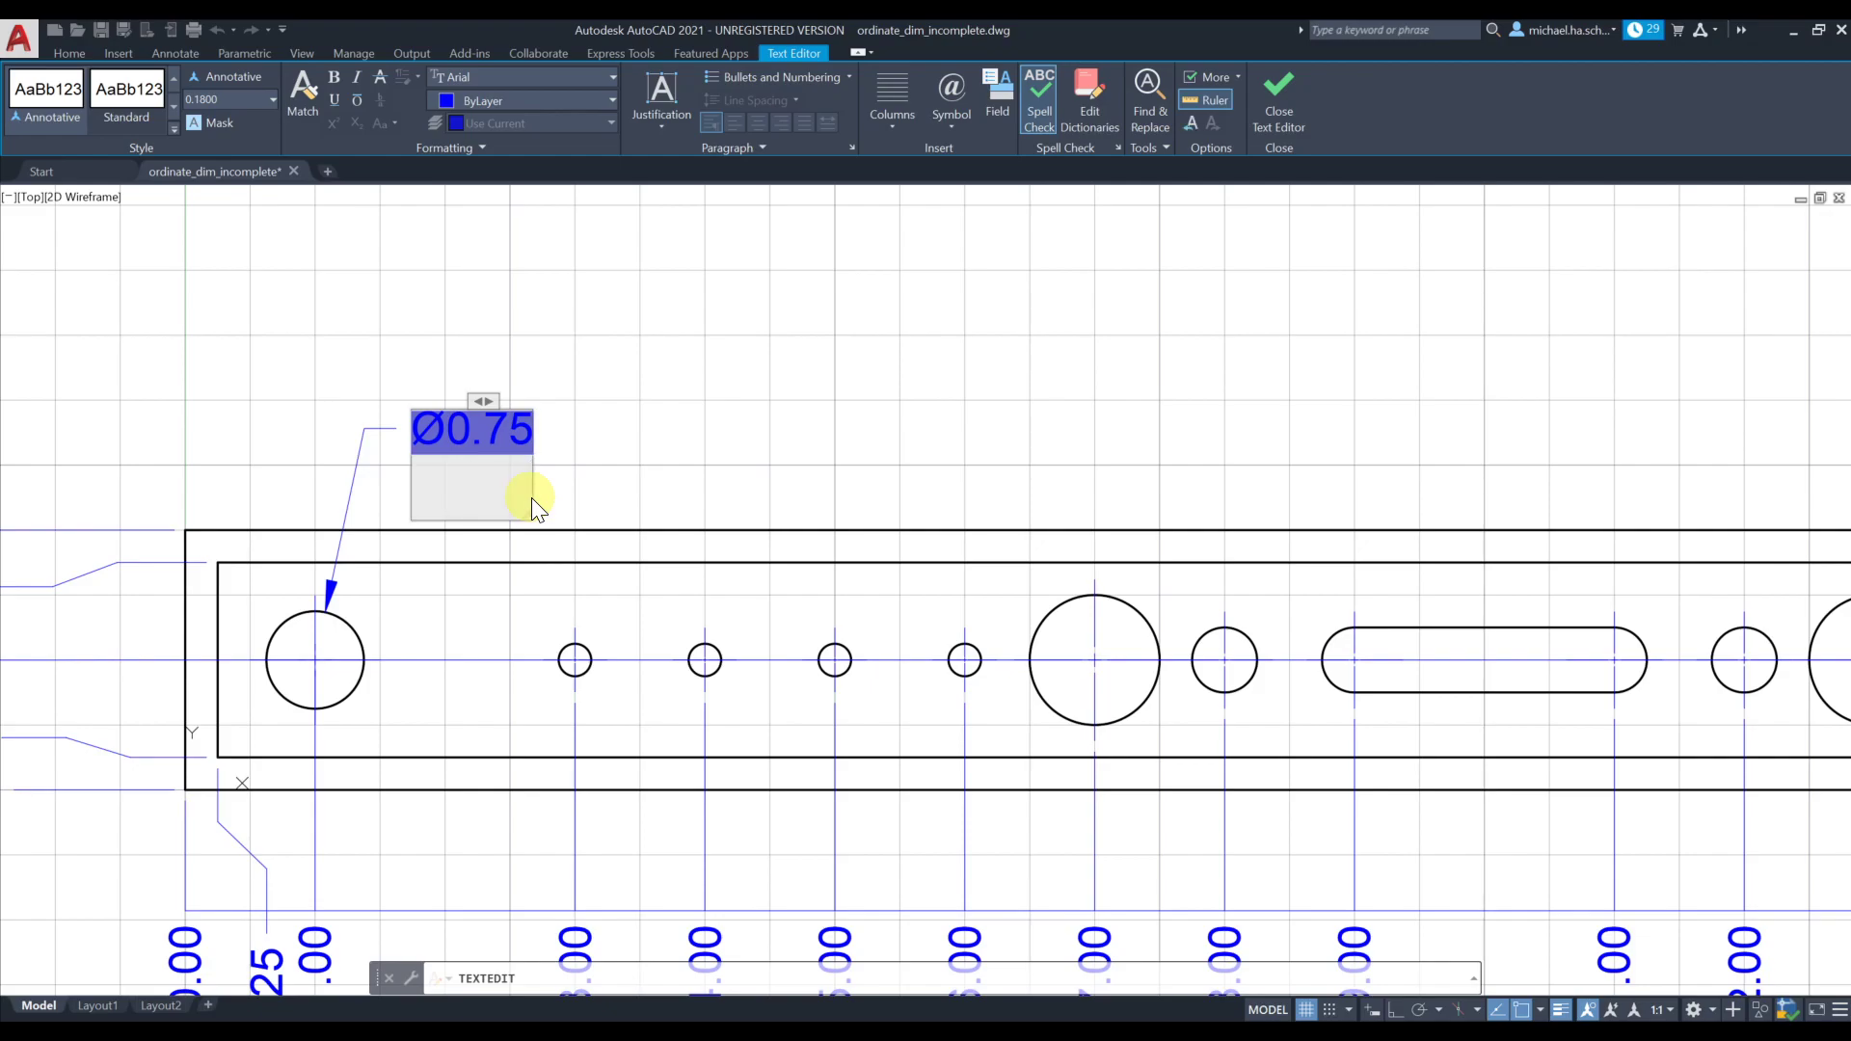
pyautogui.write('2 pla')
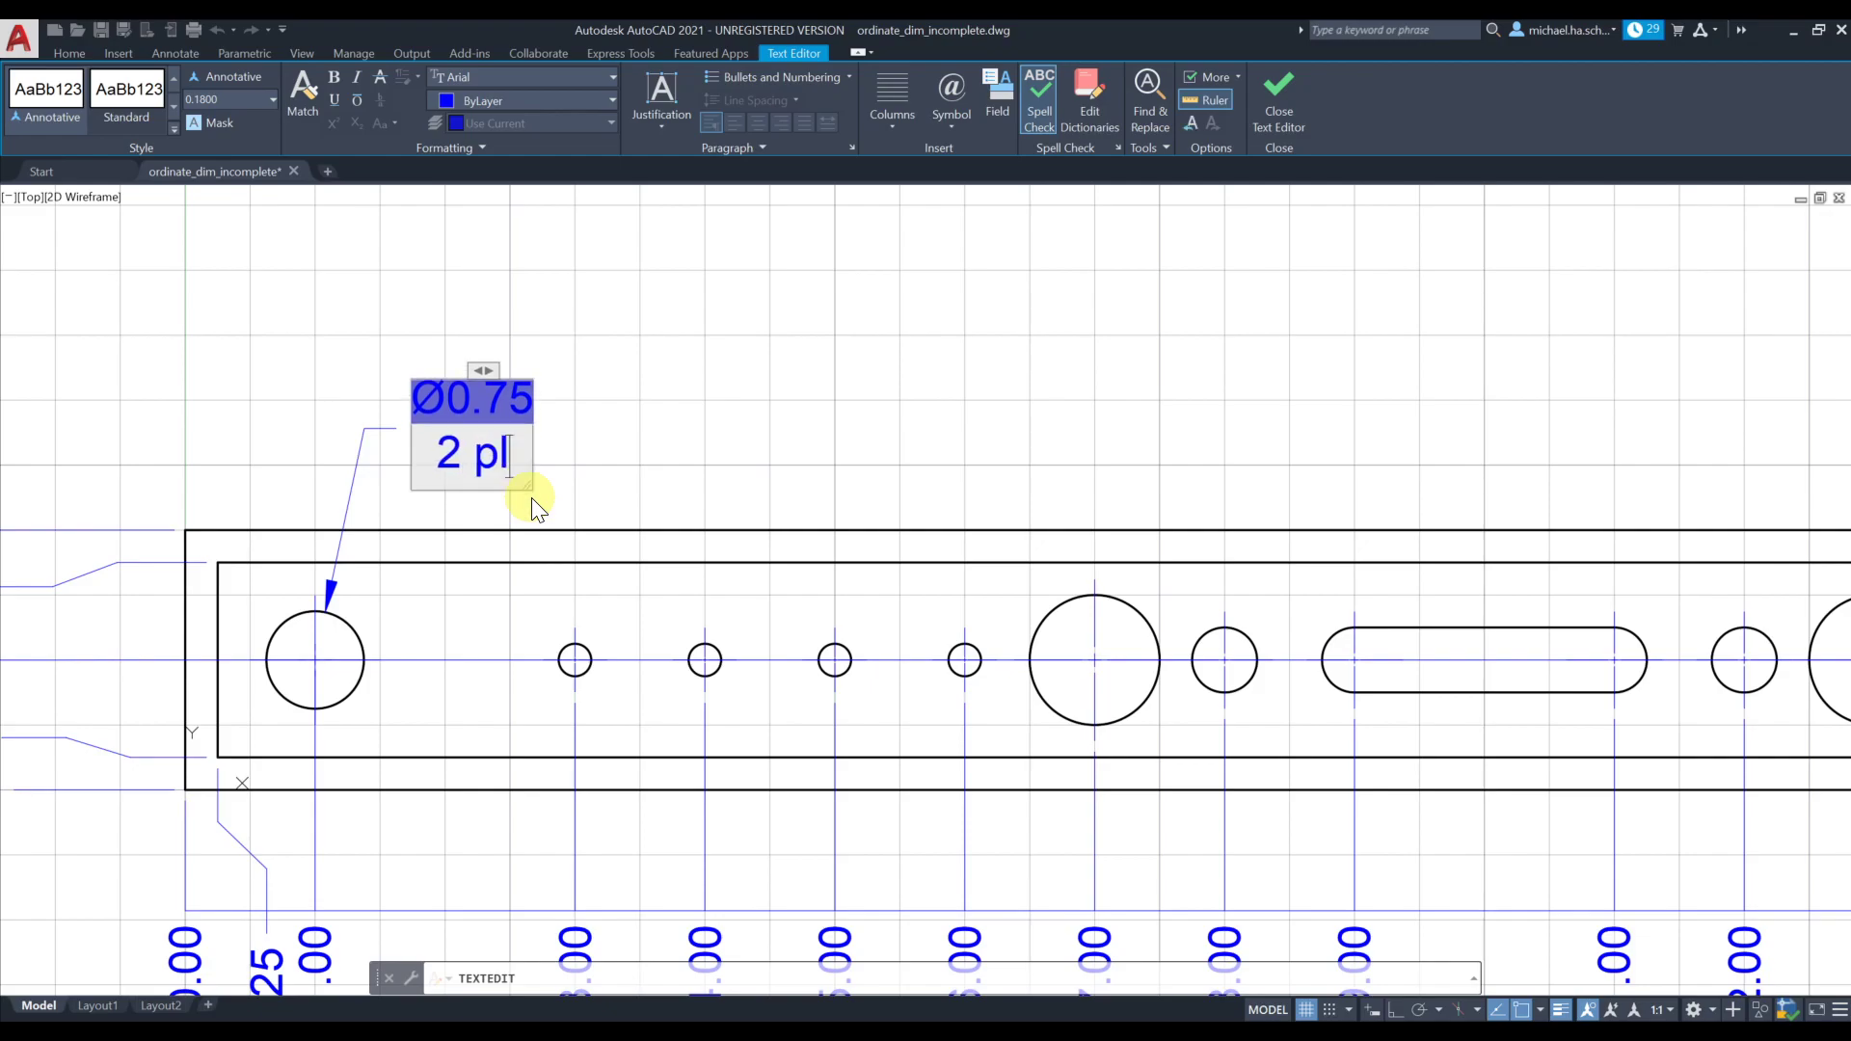
pyautogui.press('BackSpace')
pyautogui.press('BackSpace')
pyautogui.press('BackSpace')
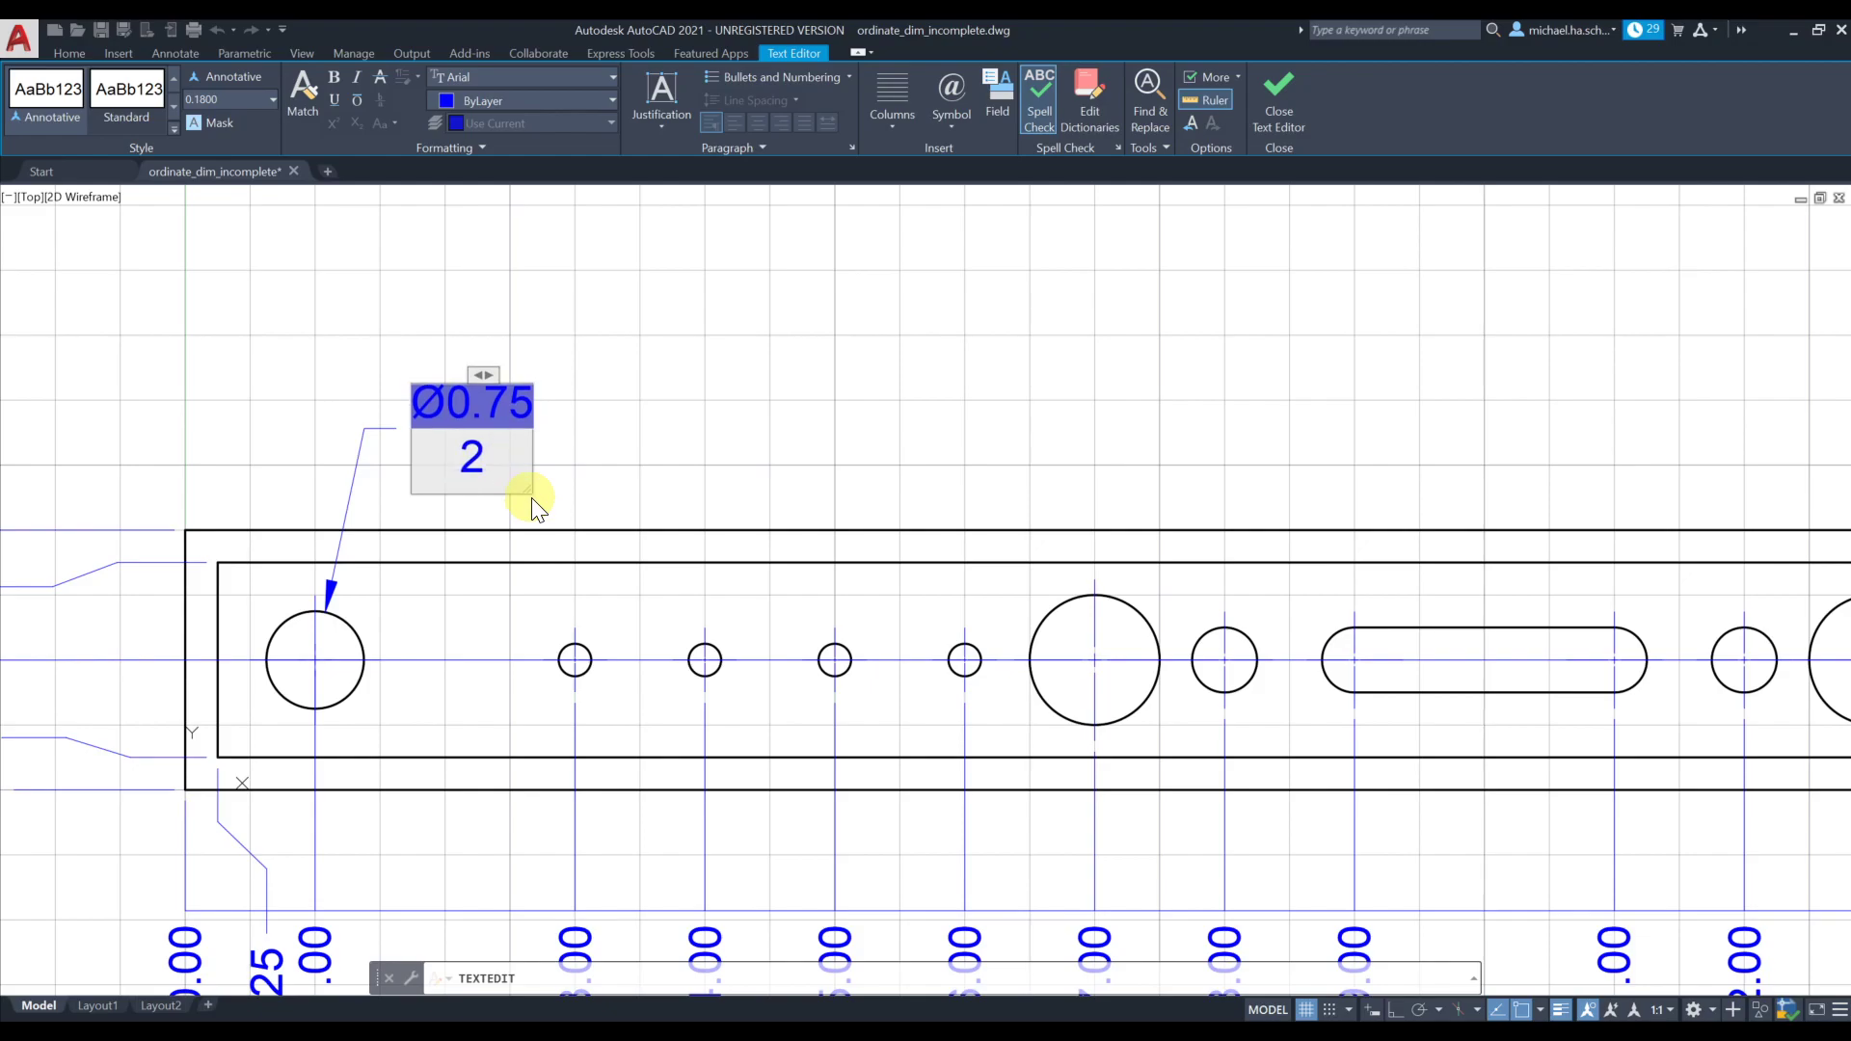
pyautogui.write('PLACES')
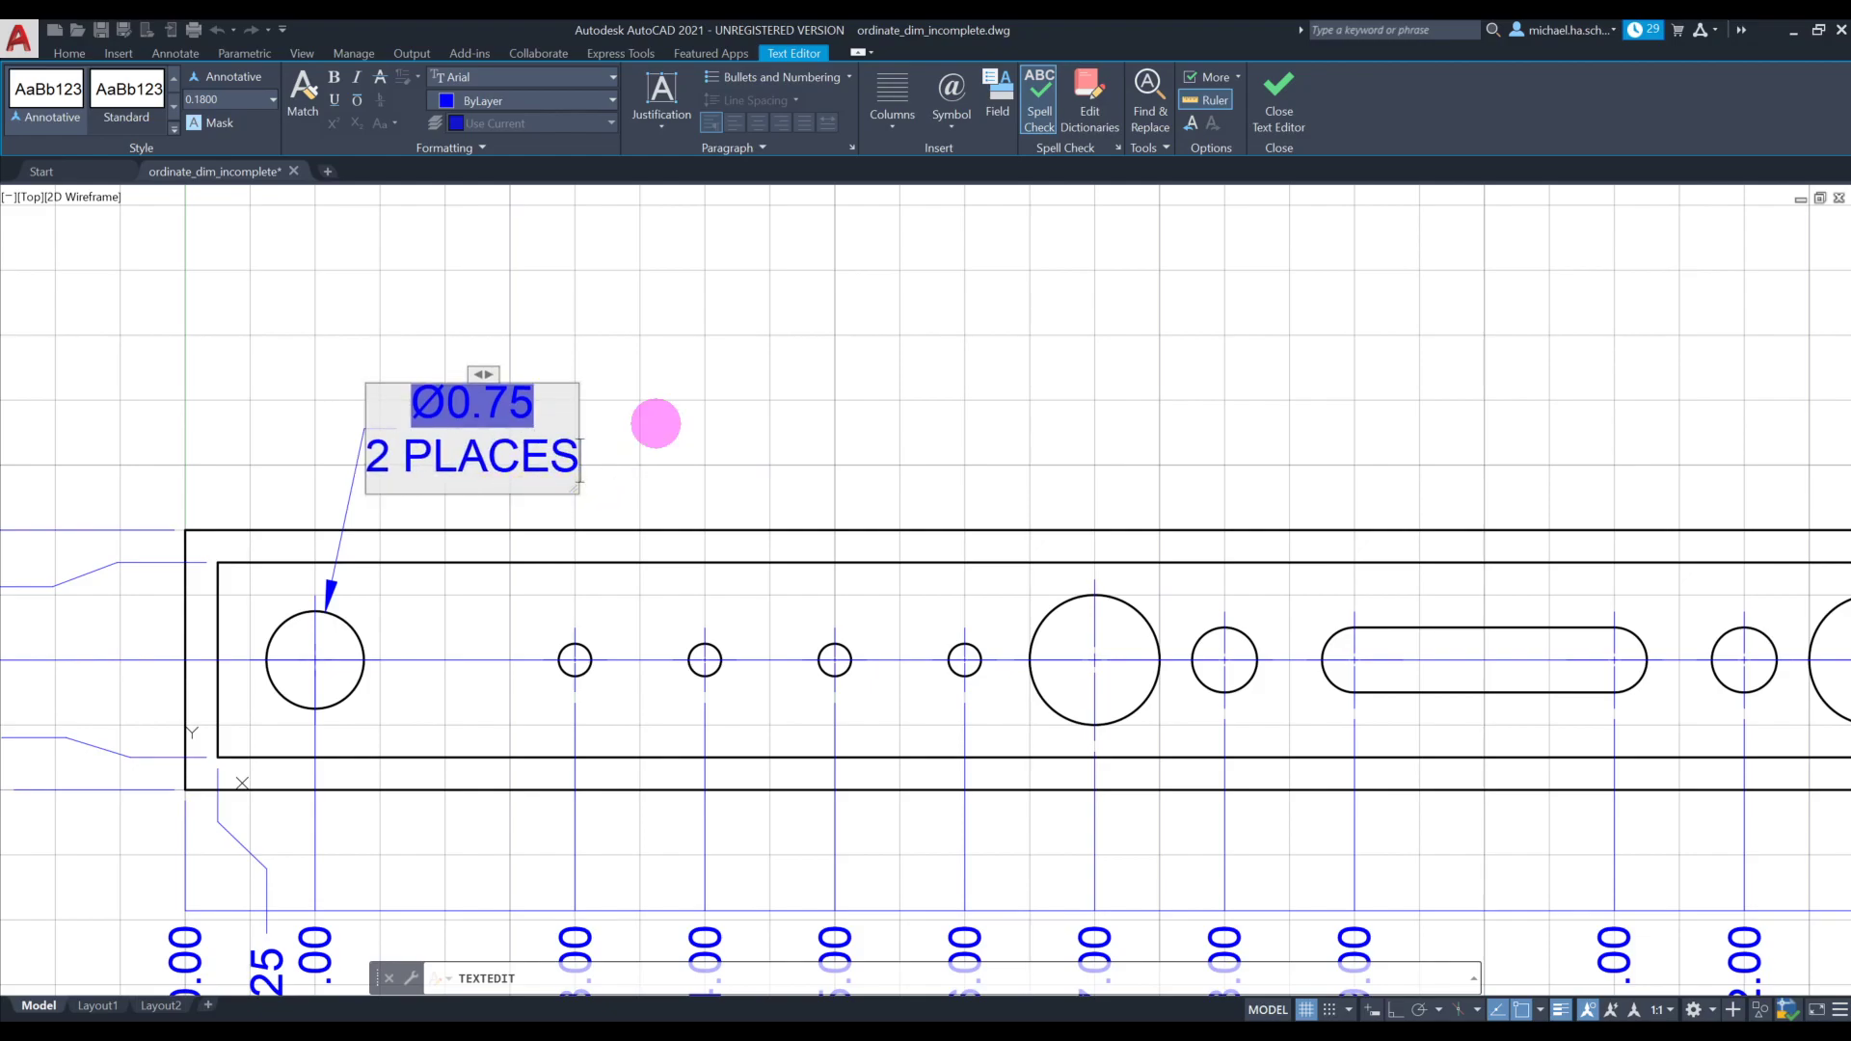
pyautogui.click(656, 423)
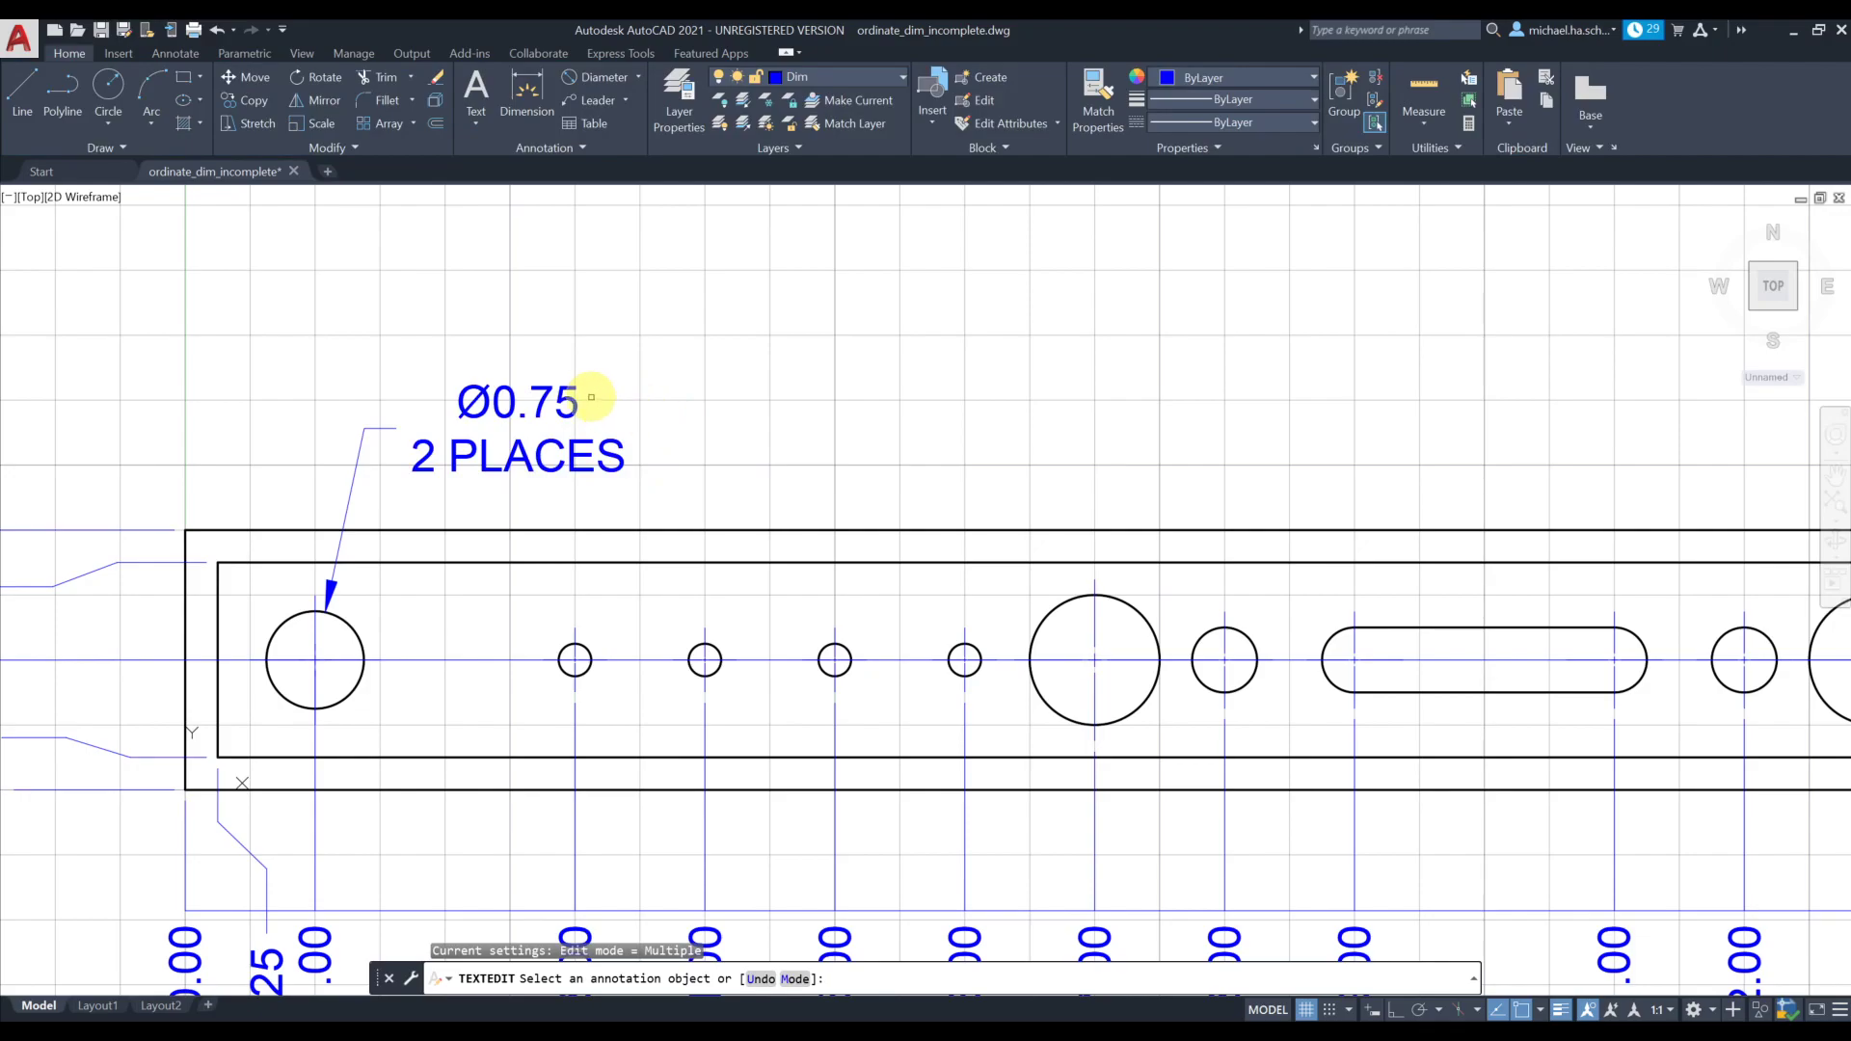
pyautogui.press('Return')
pyautogui.scroll(-2, 591, 396)
pyautogui.moveTo(591, 380); pyautogui.dragTo(517, 347, button='middle')
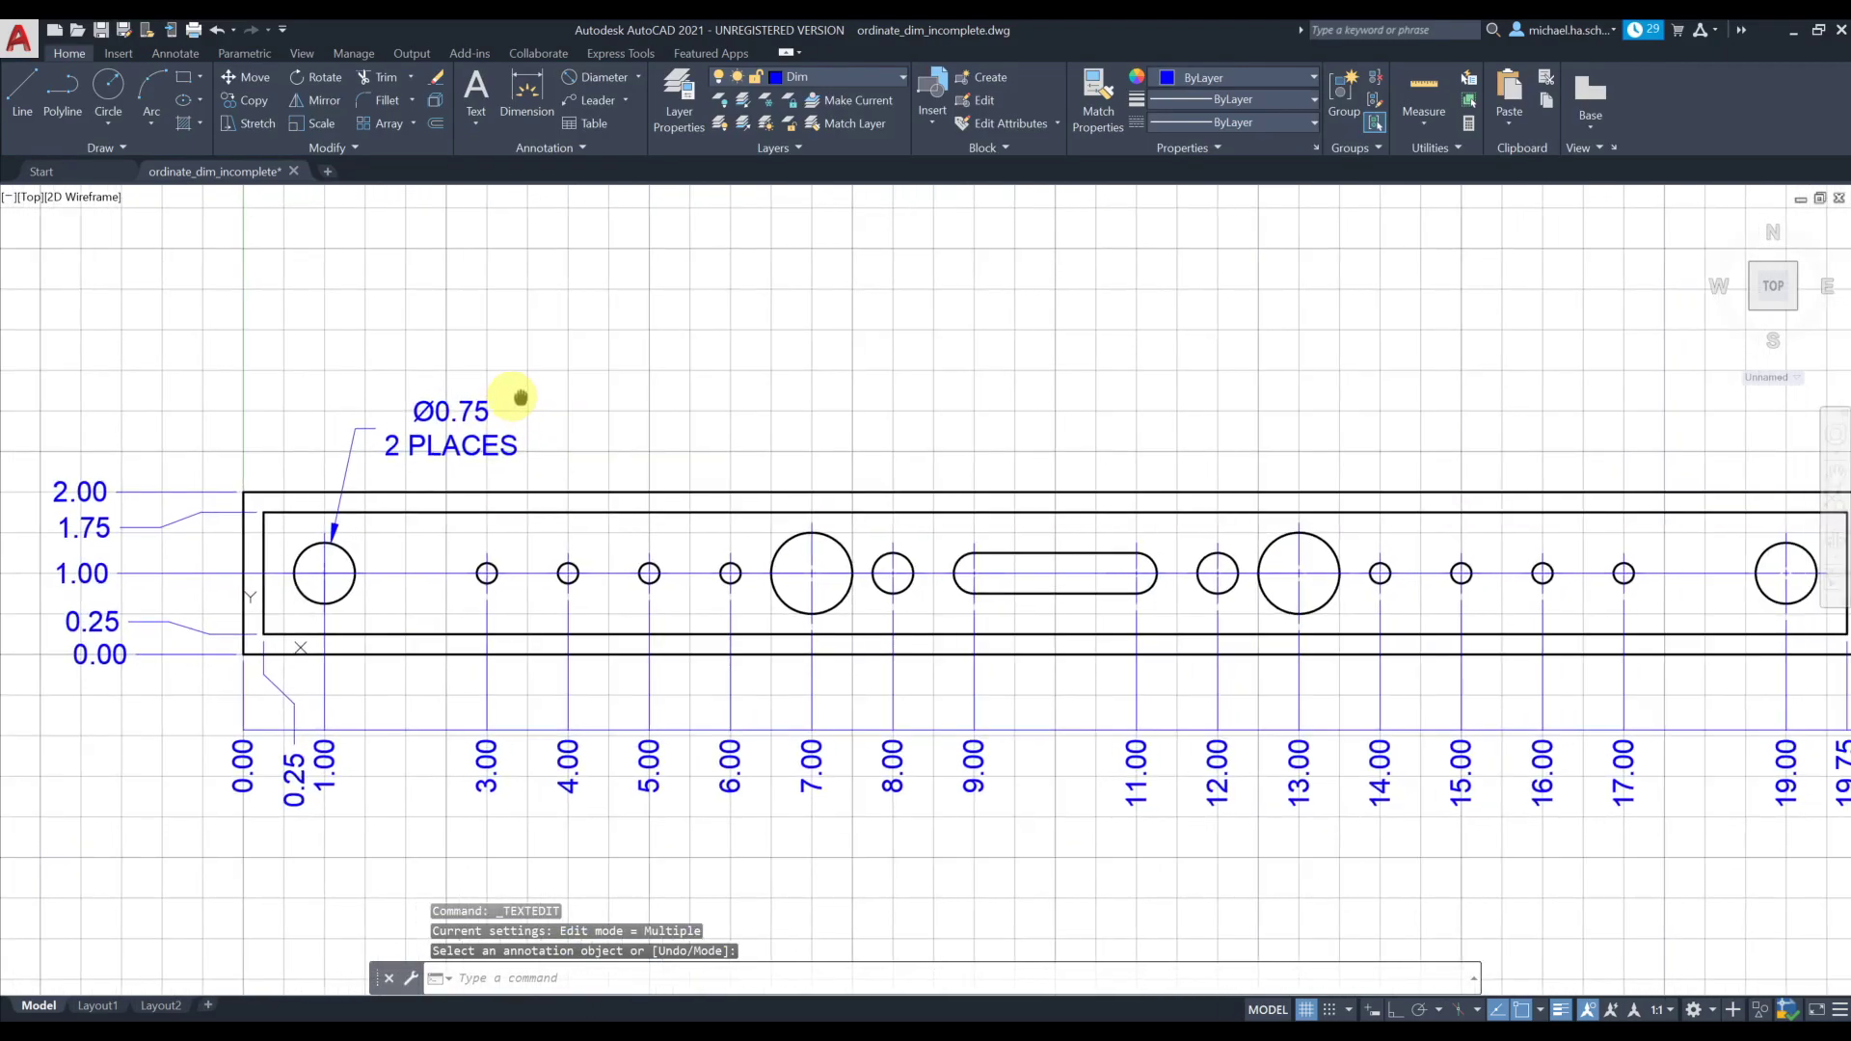
# Step: Dimension the small hole at 3.00 as Ø0.25 and start a new line in its text
pyautogui.click(584, 79)
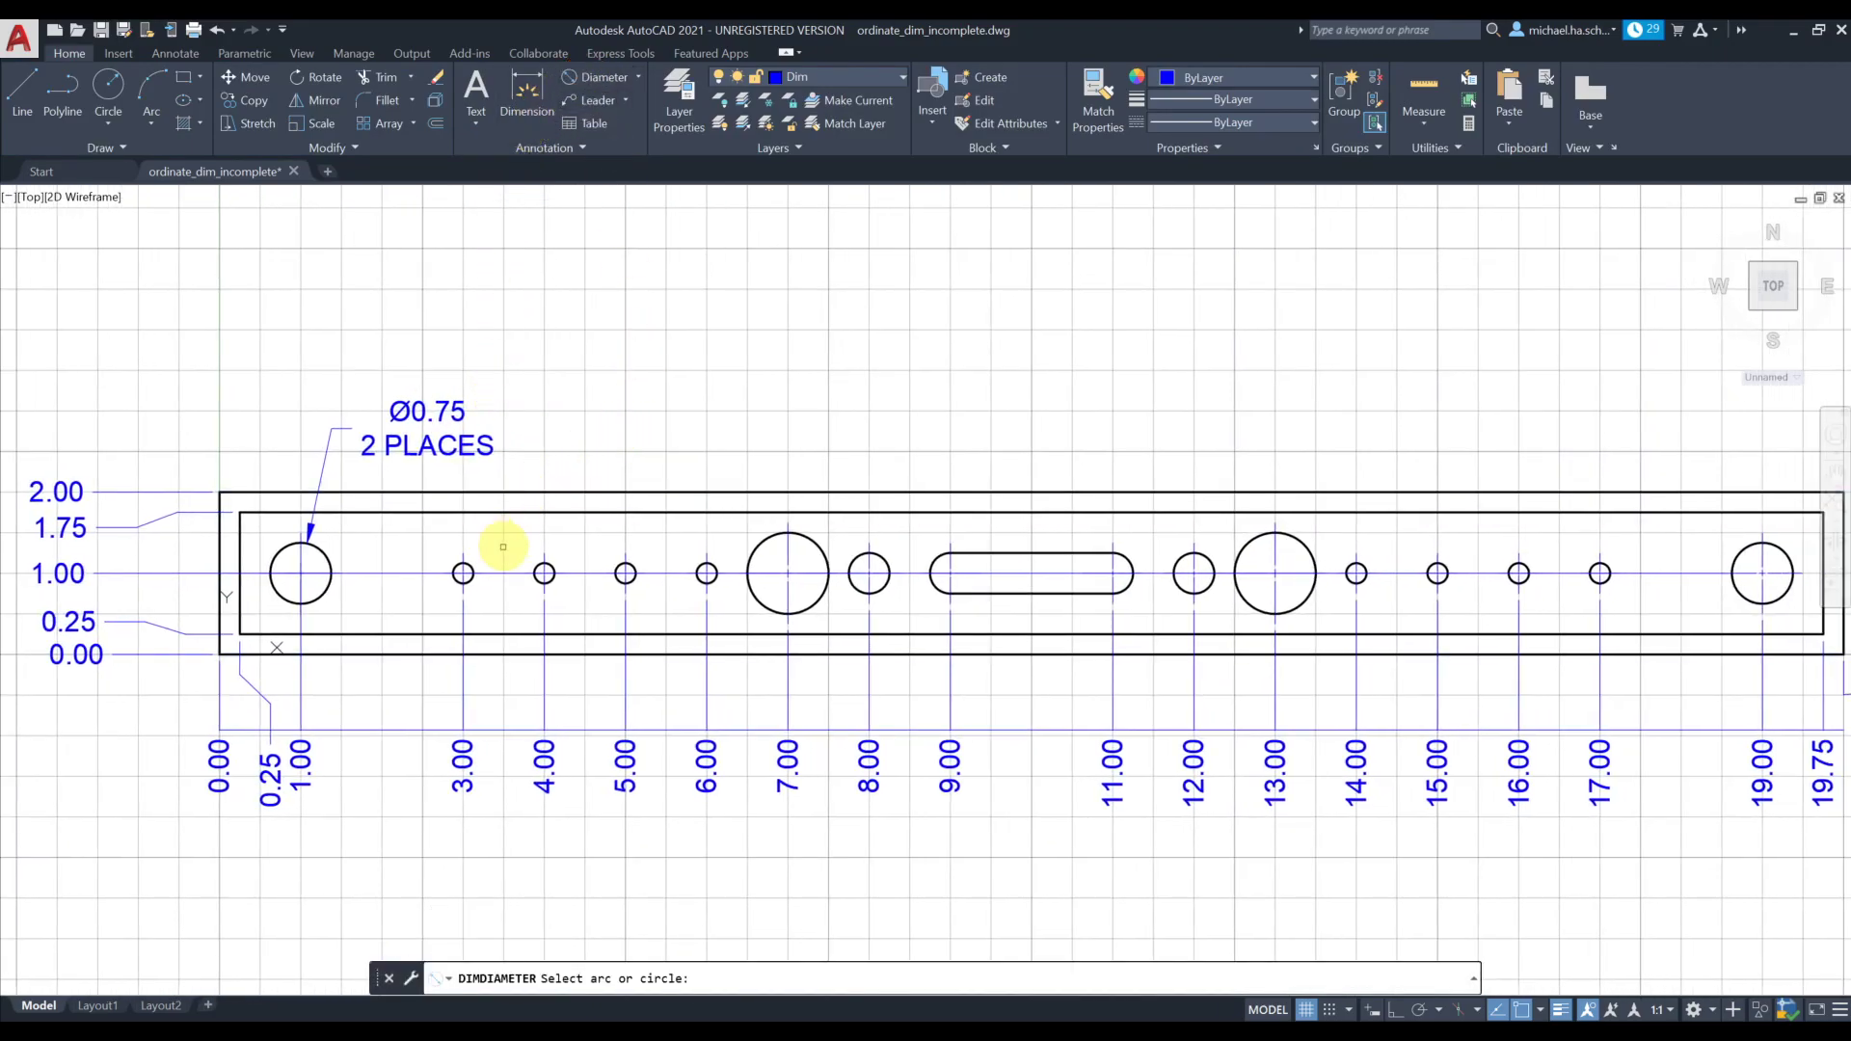
pyautogui.click(463, 573)
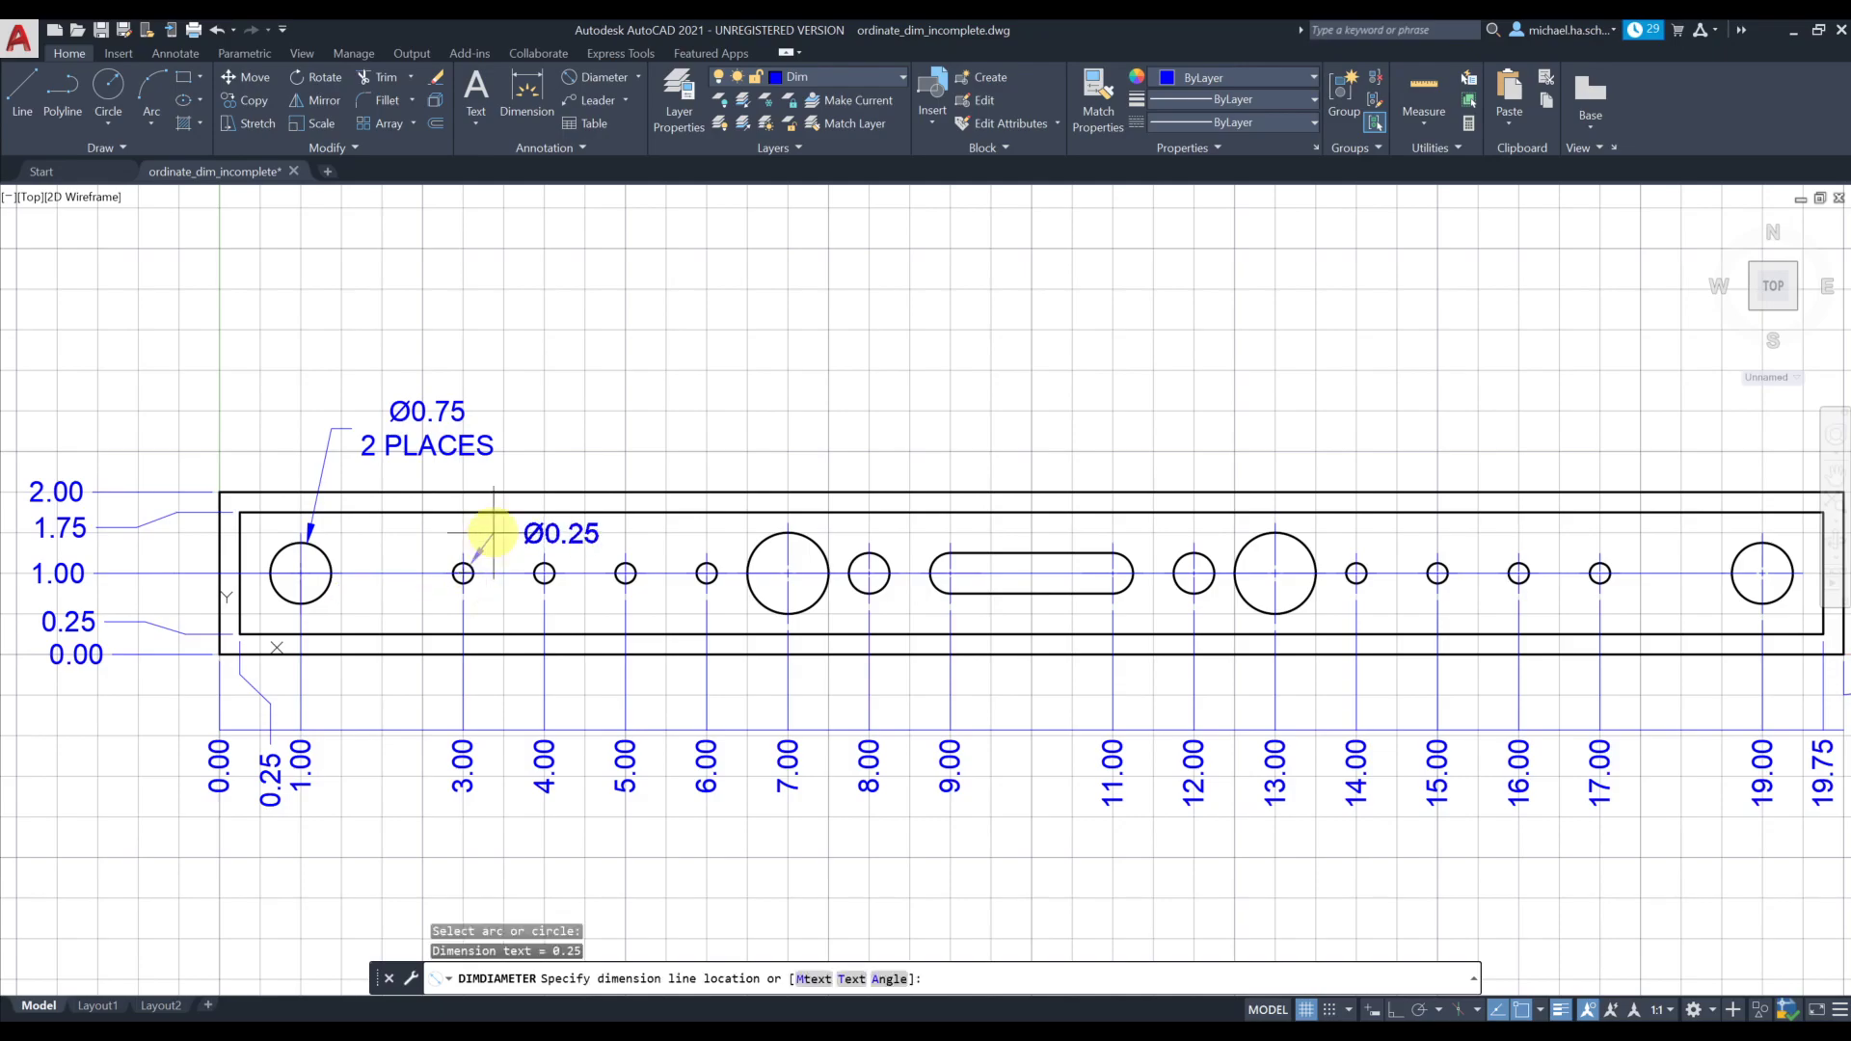
pyautogui.click(542, 407)
pyautogui.doubleClick(611, 409)
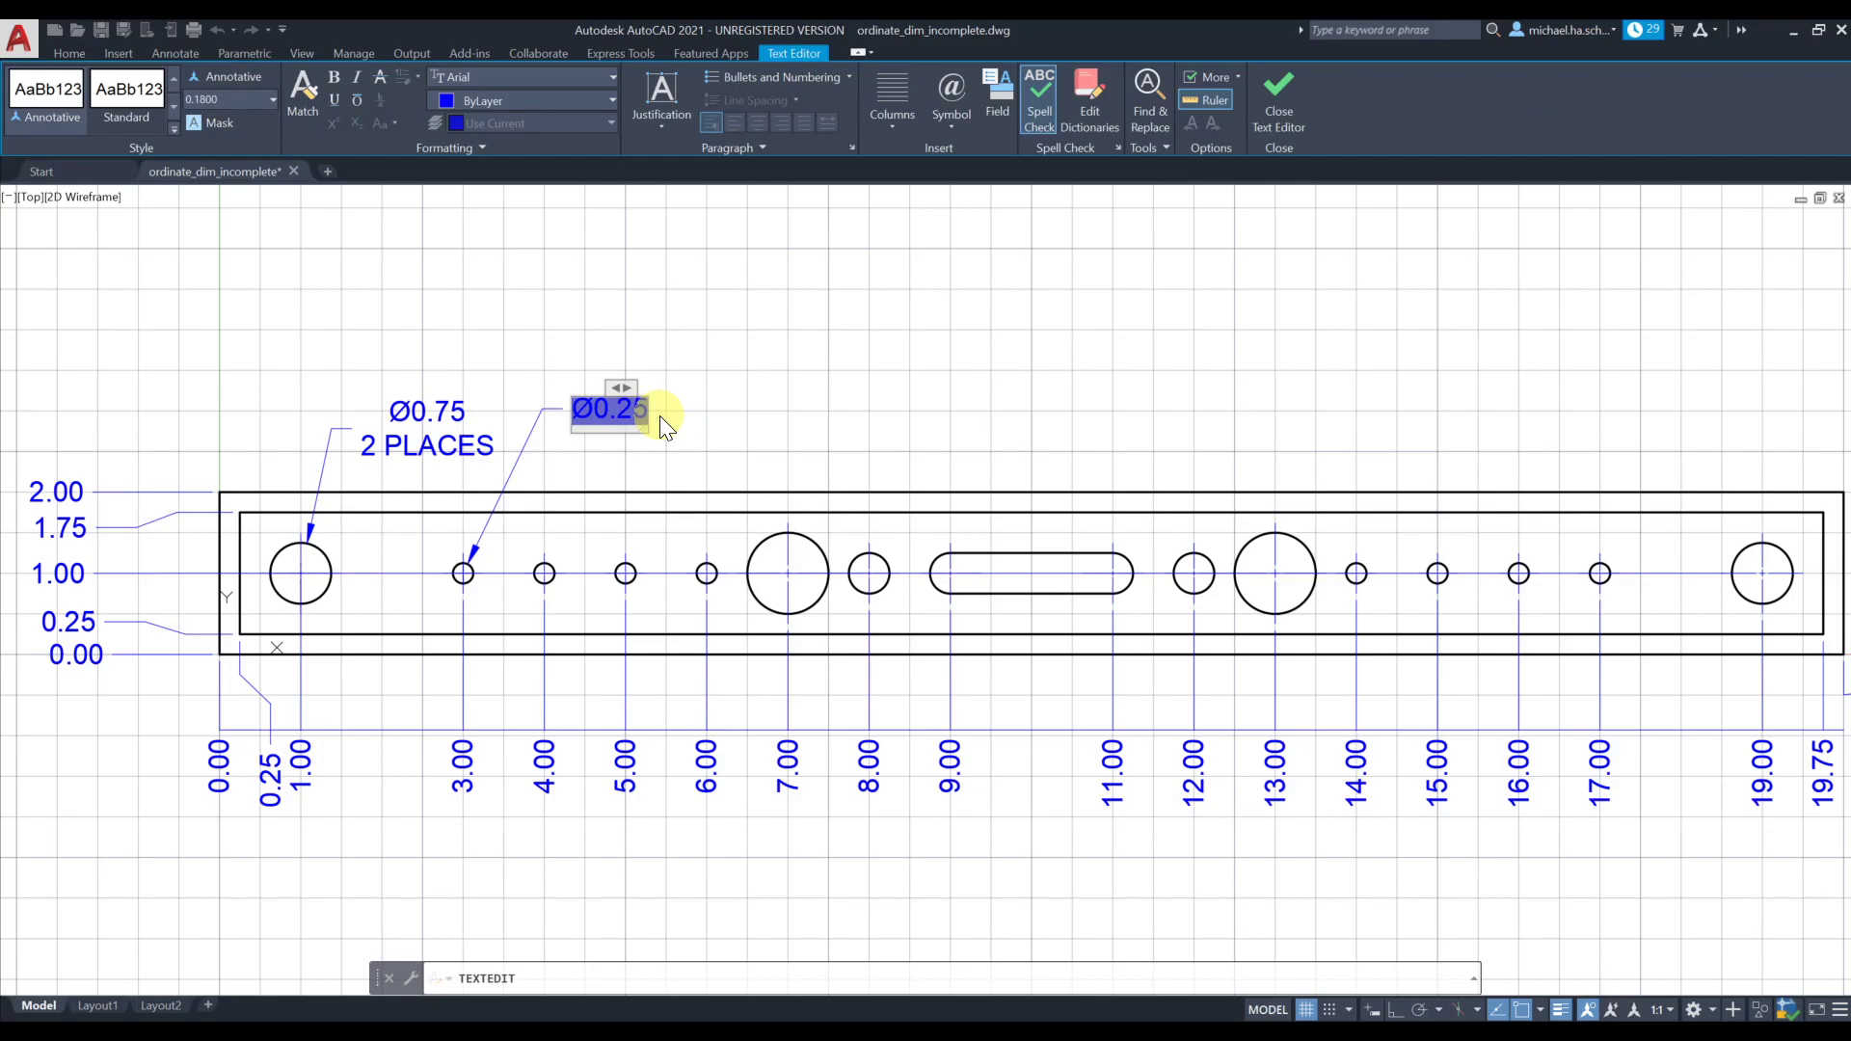
pyautogui.press('Return')
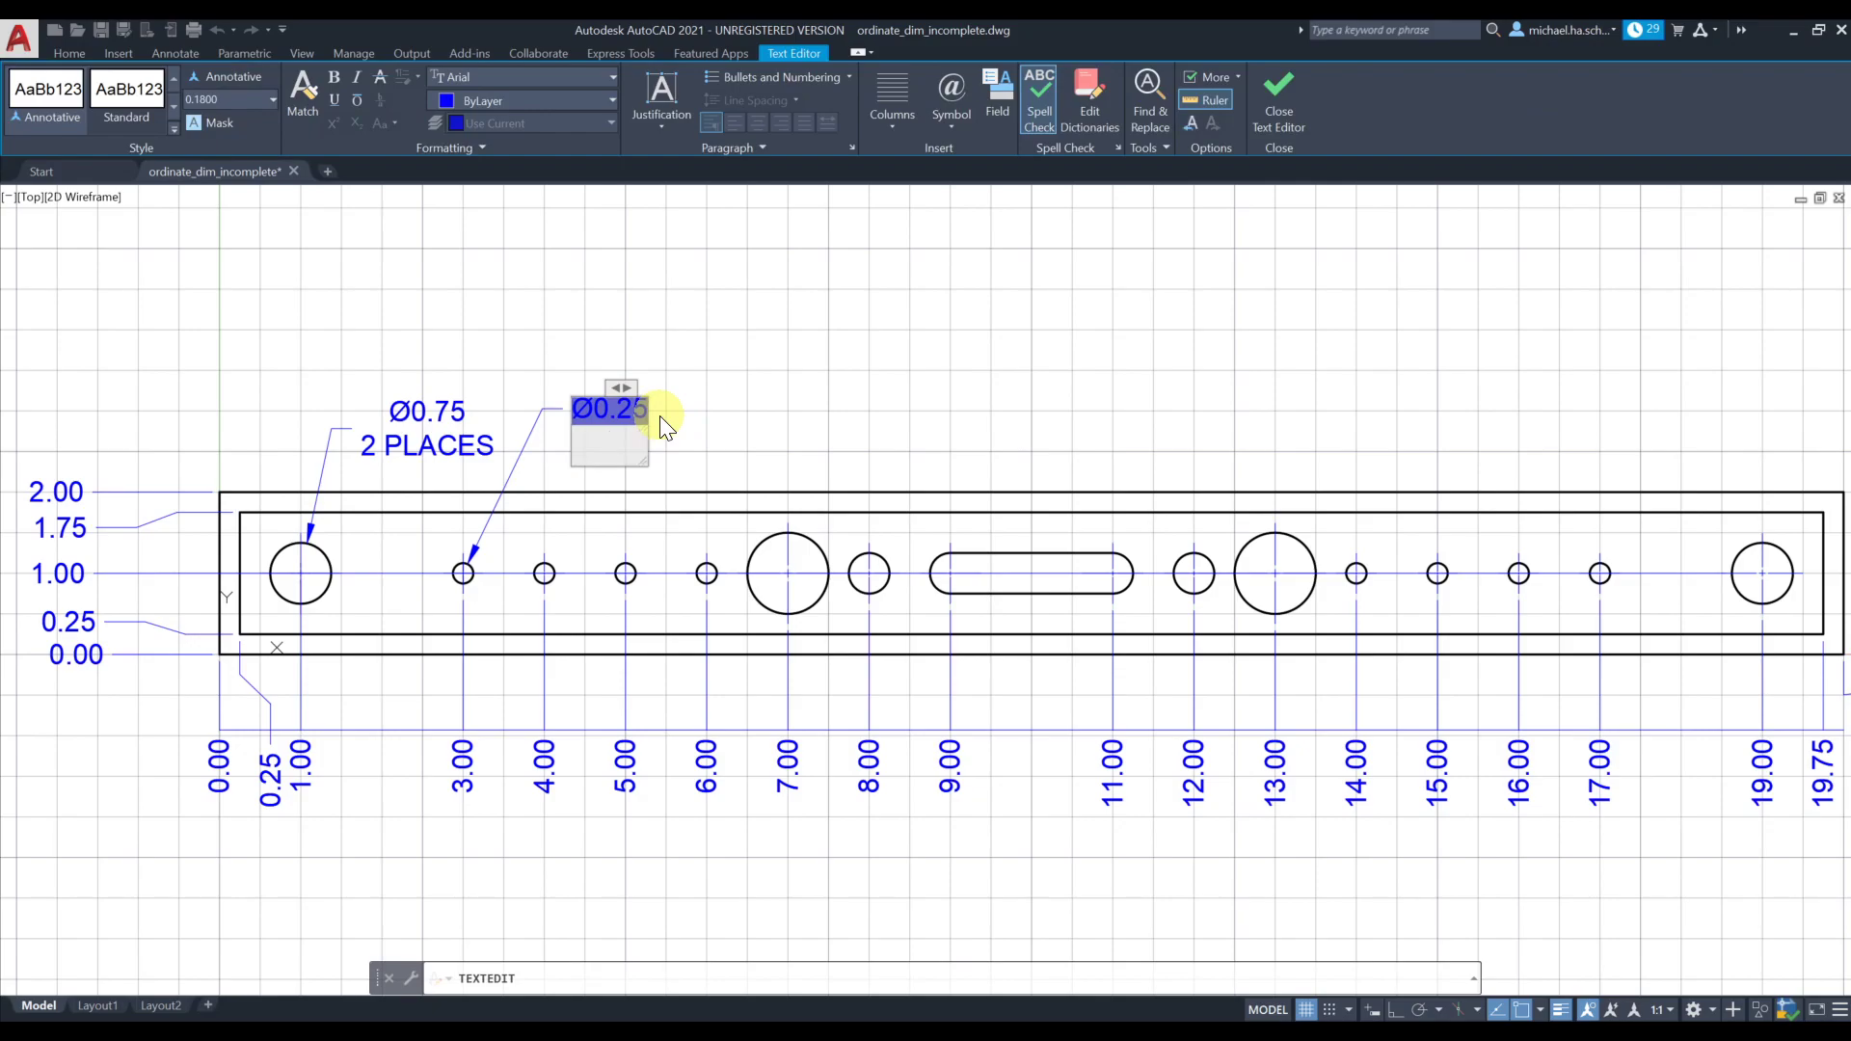
# Step: Finish the Ø0.25 callout text with '8 PLACES'
pyautogui.write('8 PLACES')
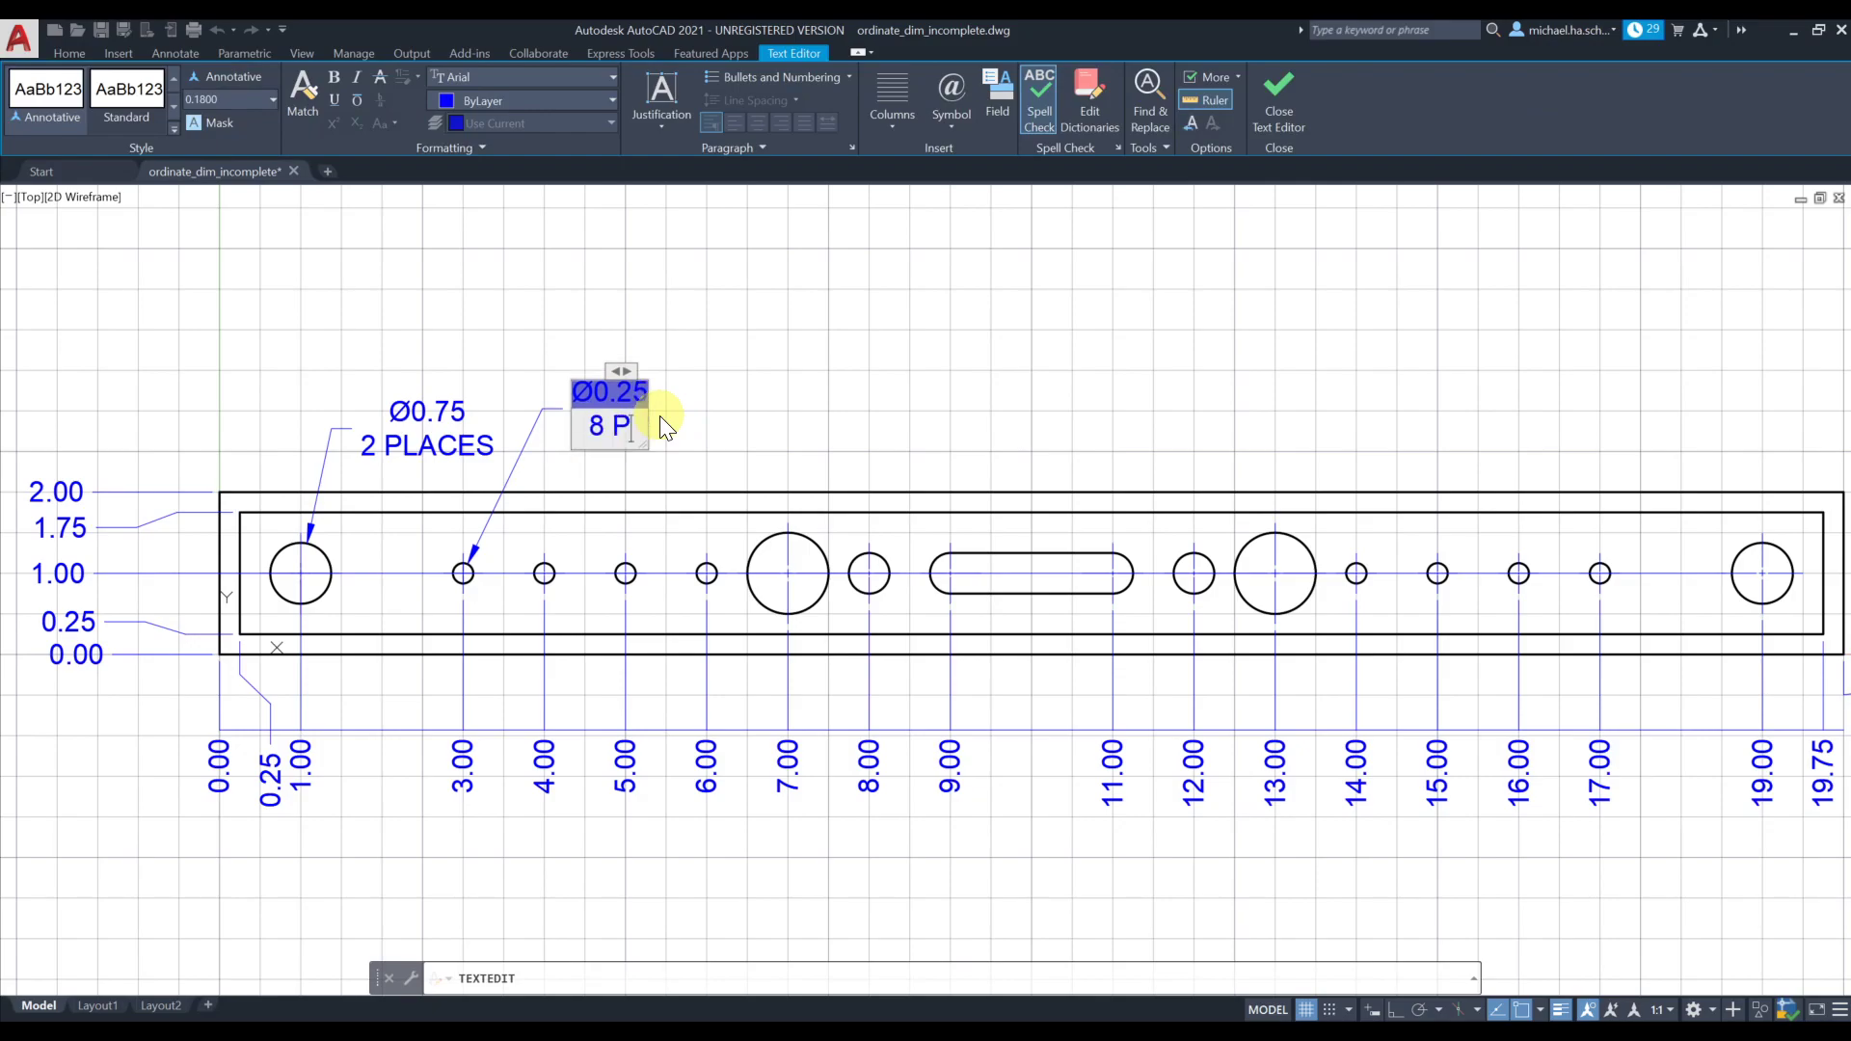
pyautogui.click(727, 366)
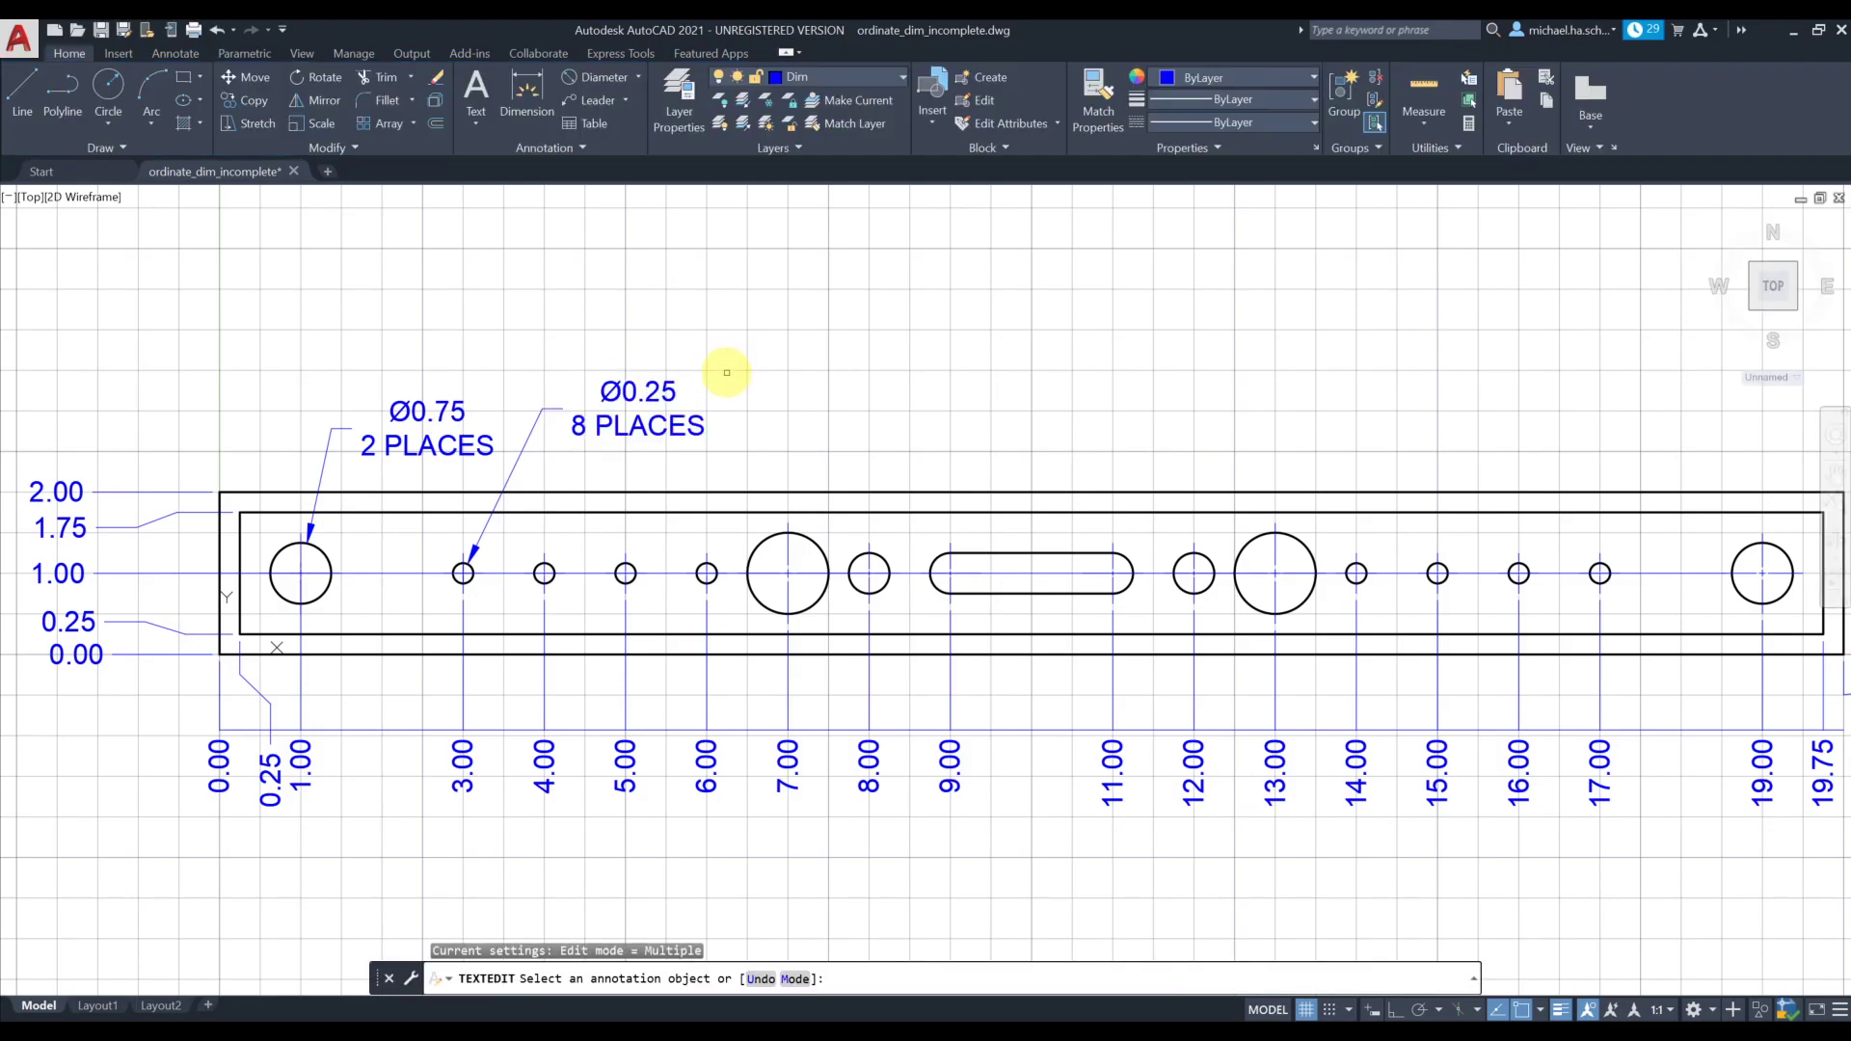
pyautogui.press('Return')
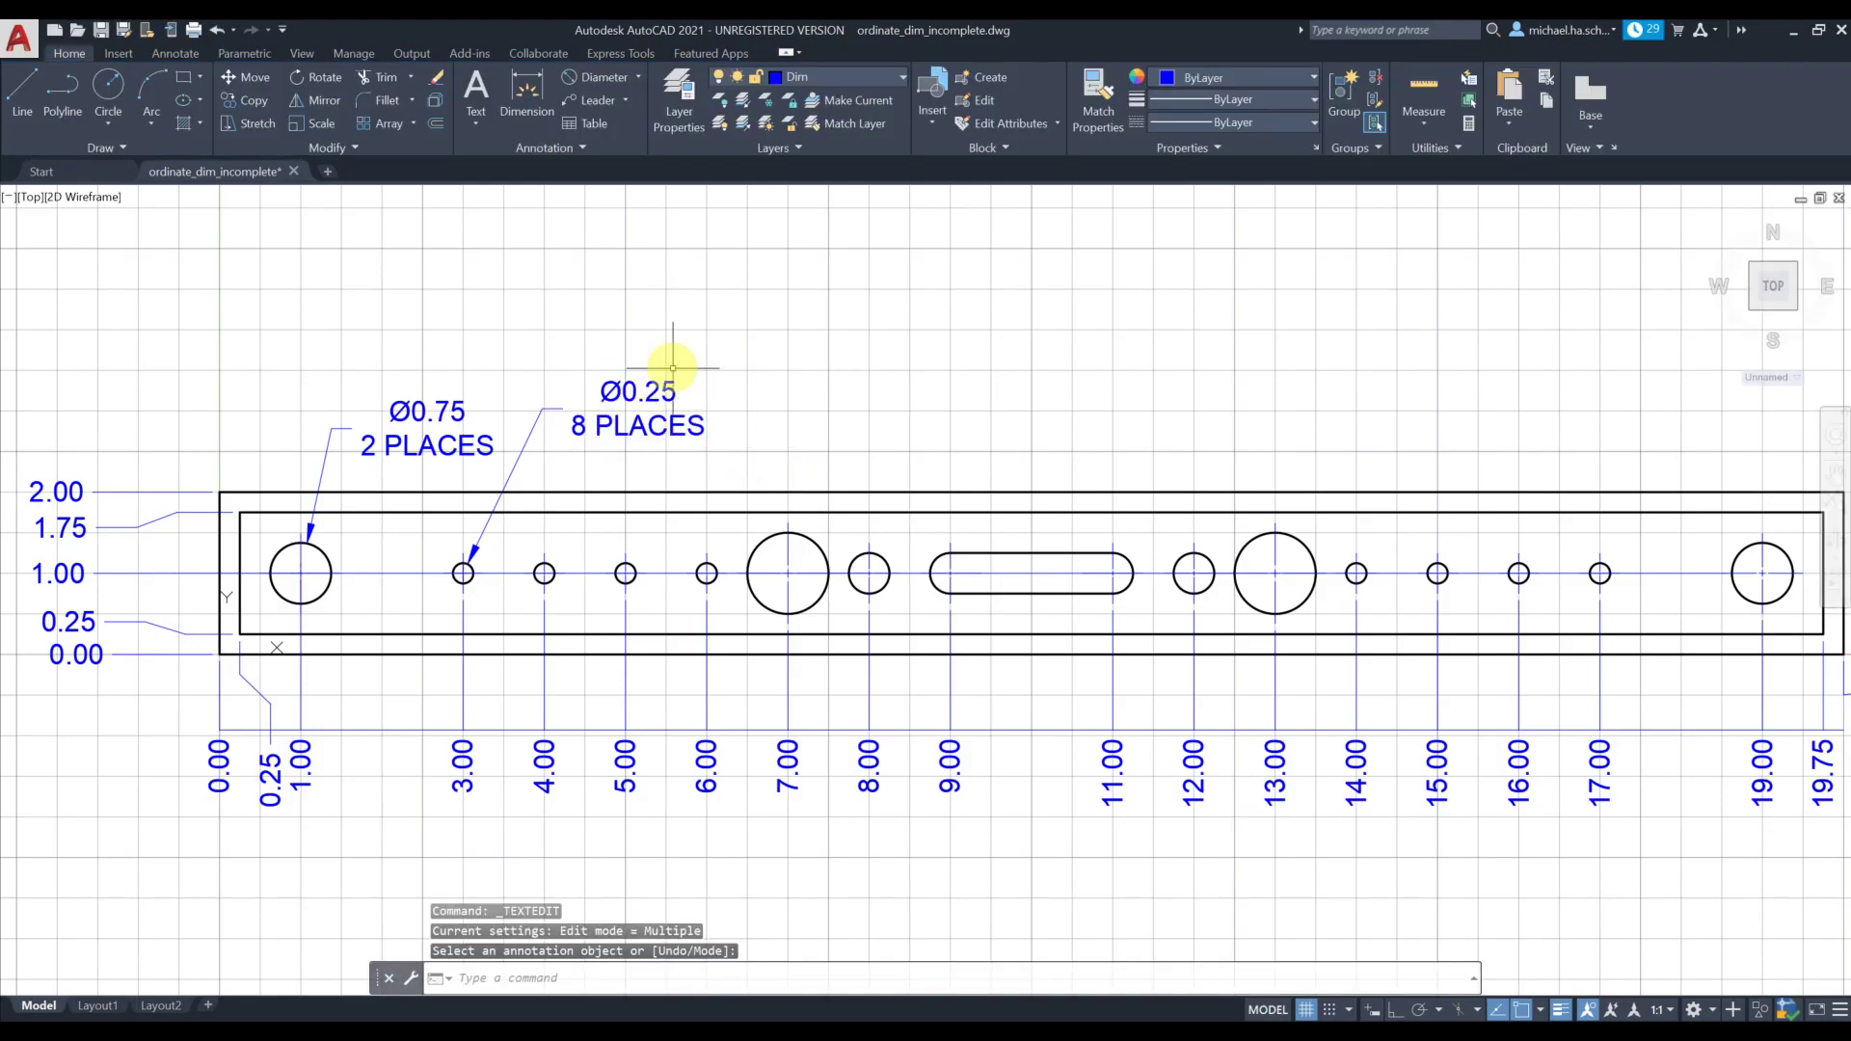
# Step: Dimension the large hole at 7.00 as Ø1.00 and add '2 PLACES' to its text
pyautogui.click(597, 81)
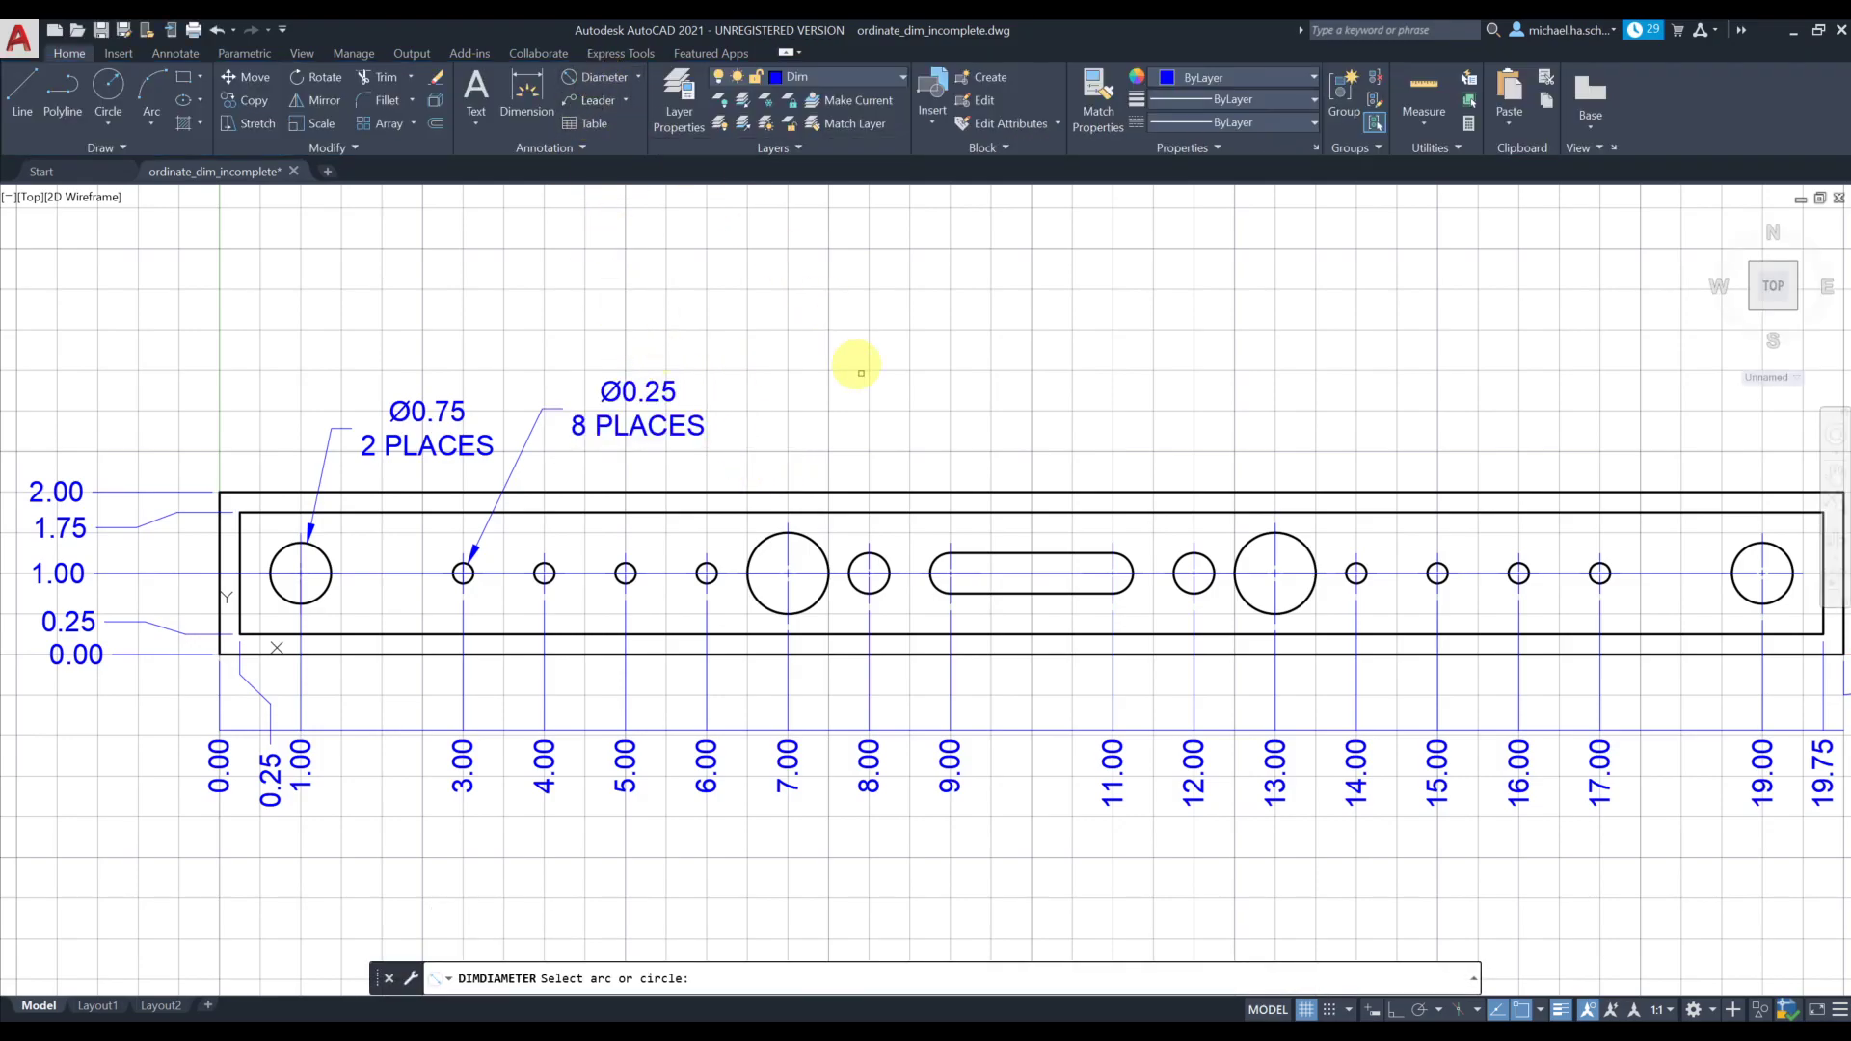
pyautogui.click(821, 547)
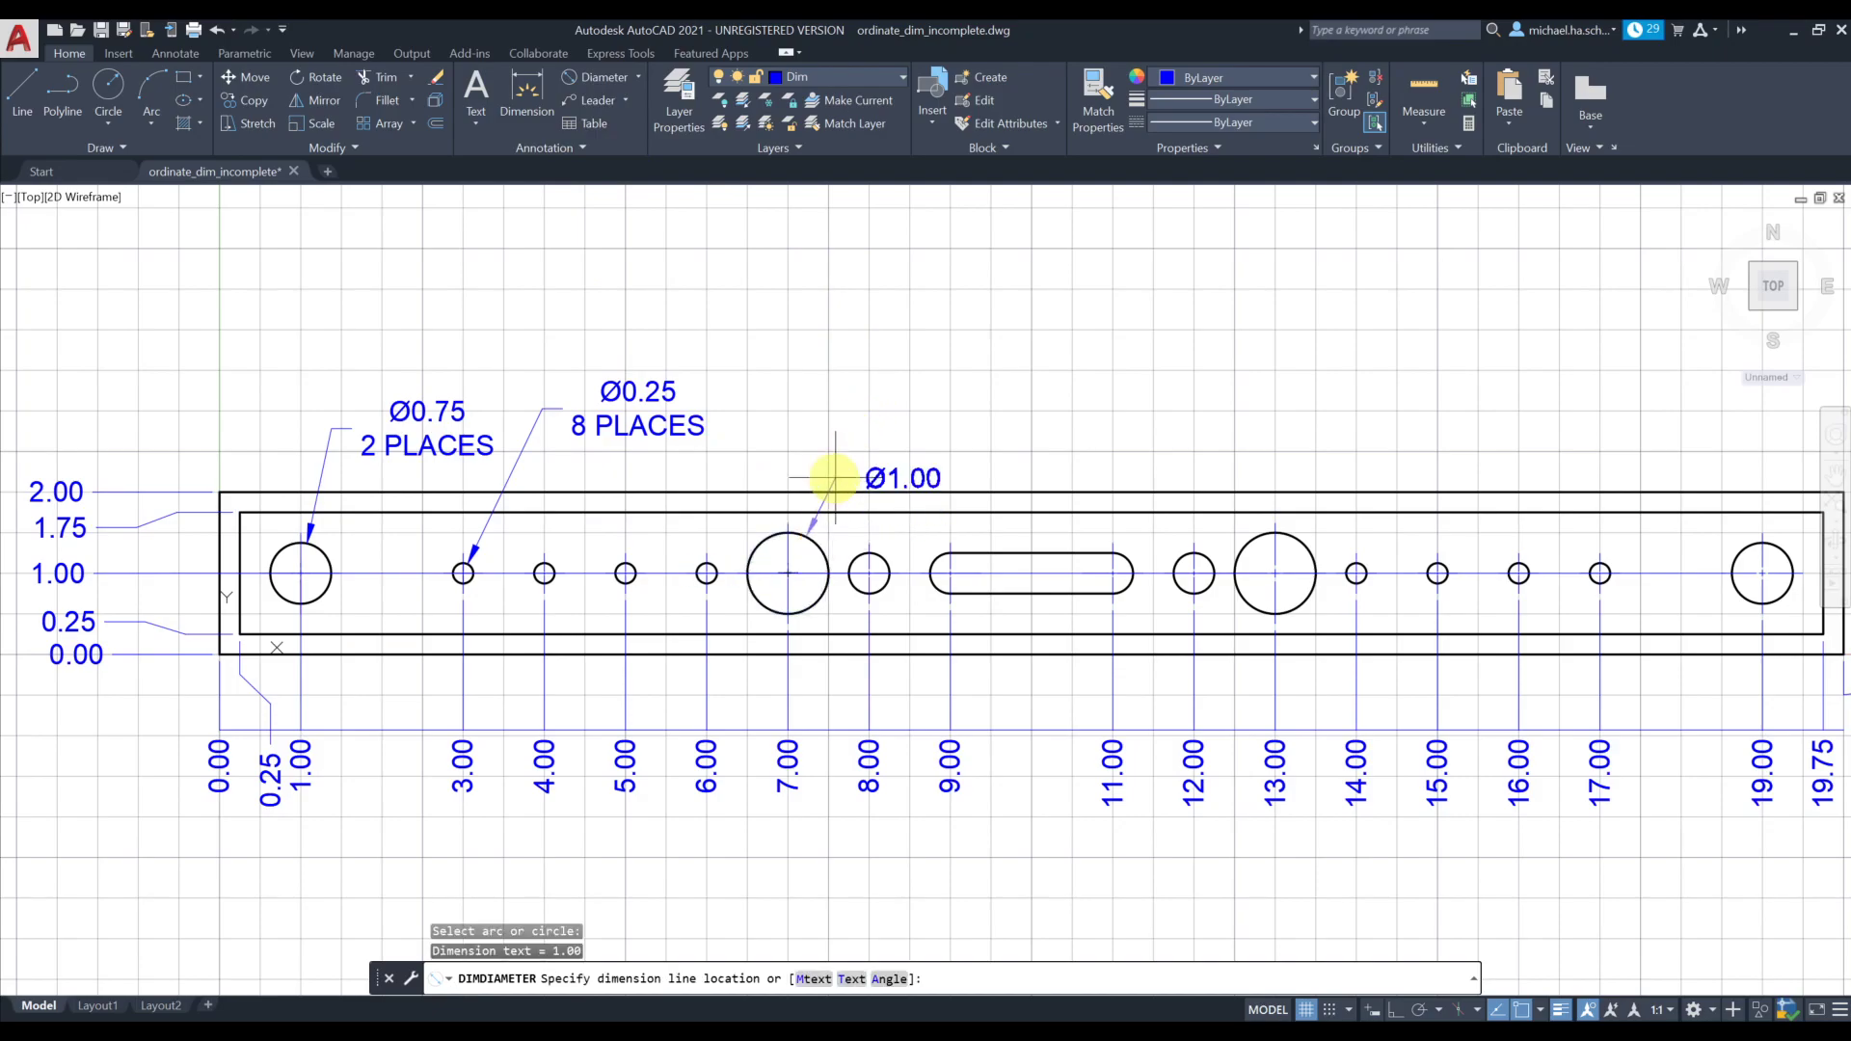
pyautogui.click(809, 405)
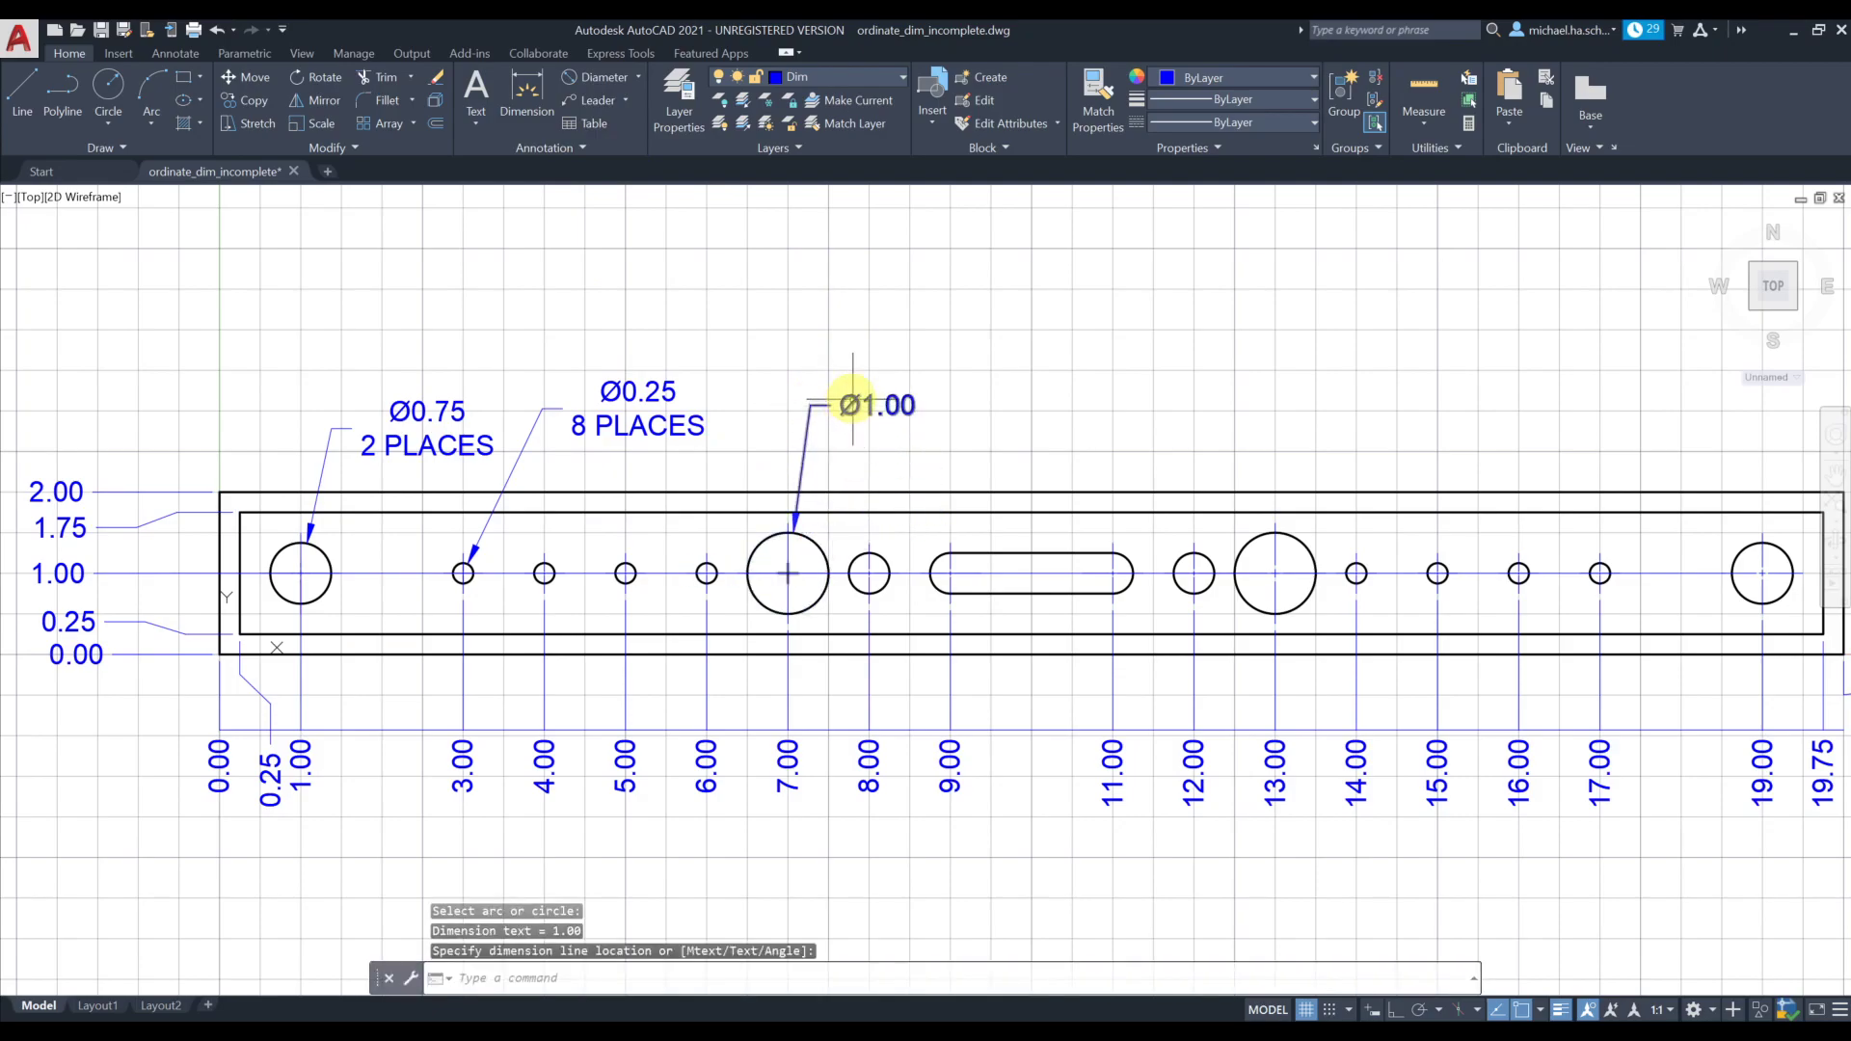
pyautogui.click(853, 404)
pyautogui.doubleClick(838, 399)
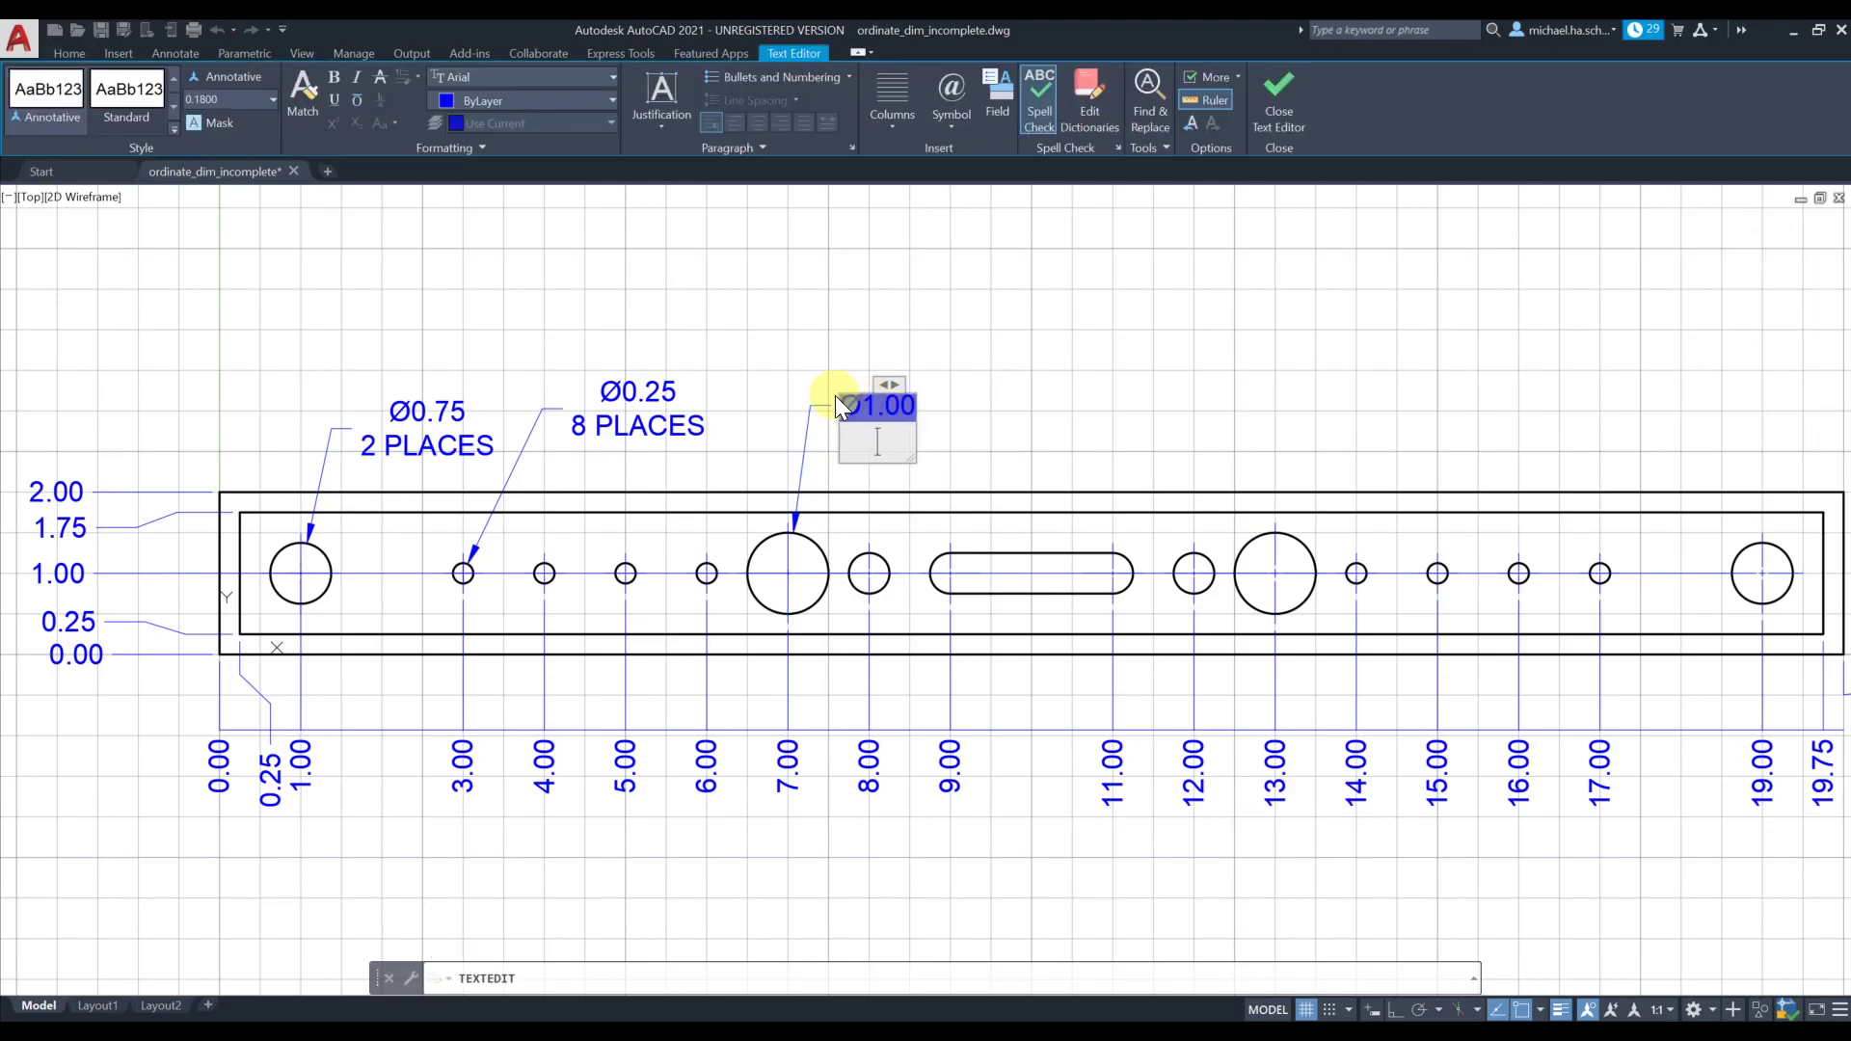
pyautogui.write('2 PLACES')
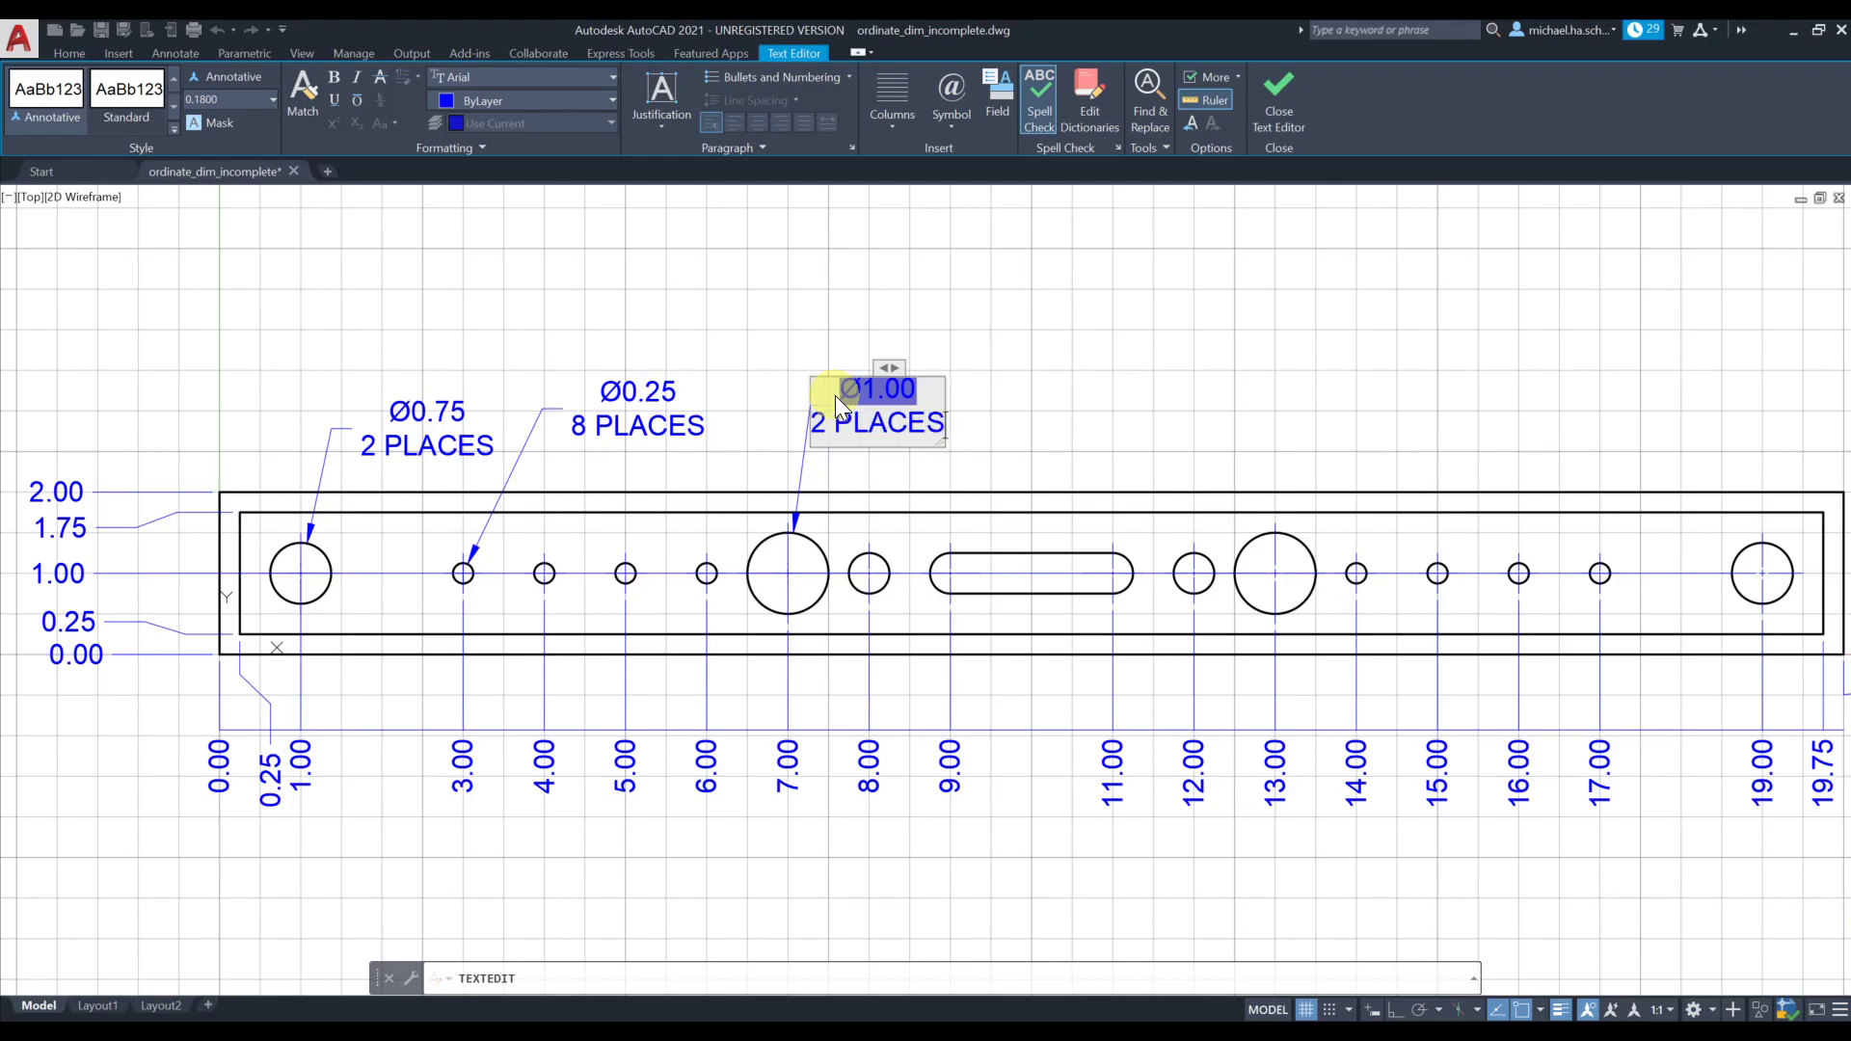
pyautogui.click(958, 297)
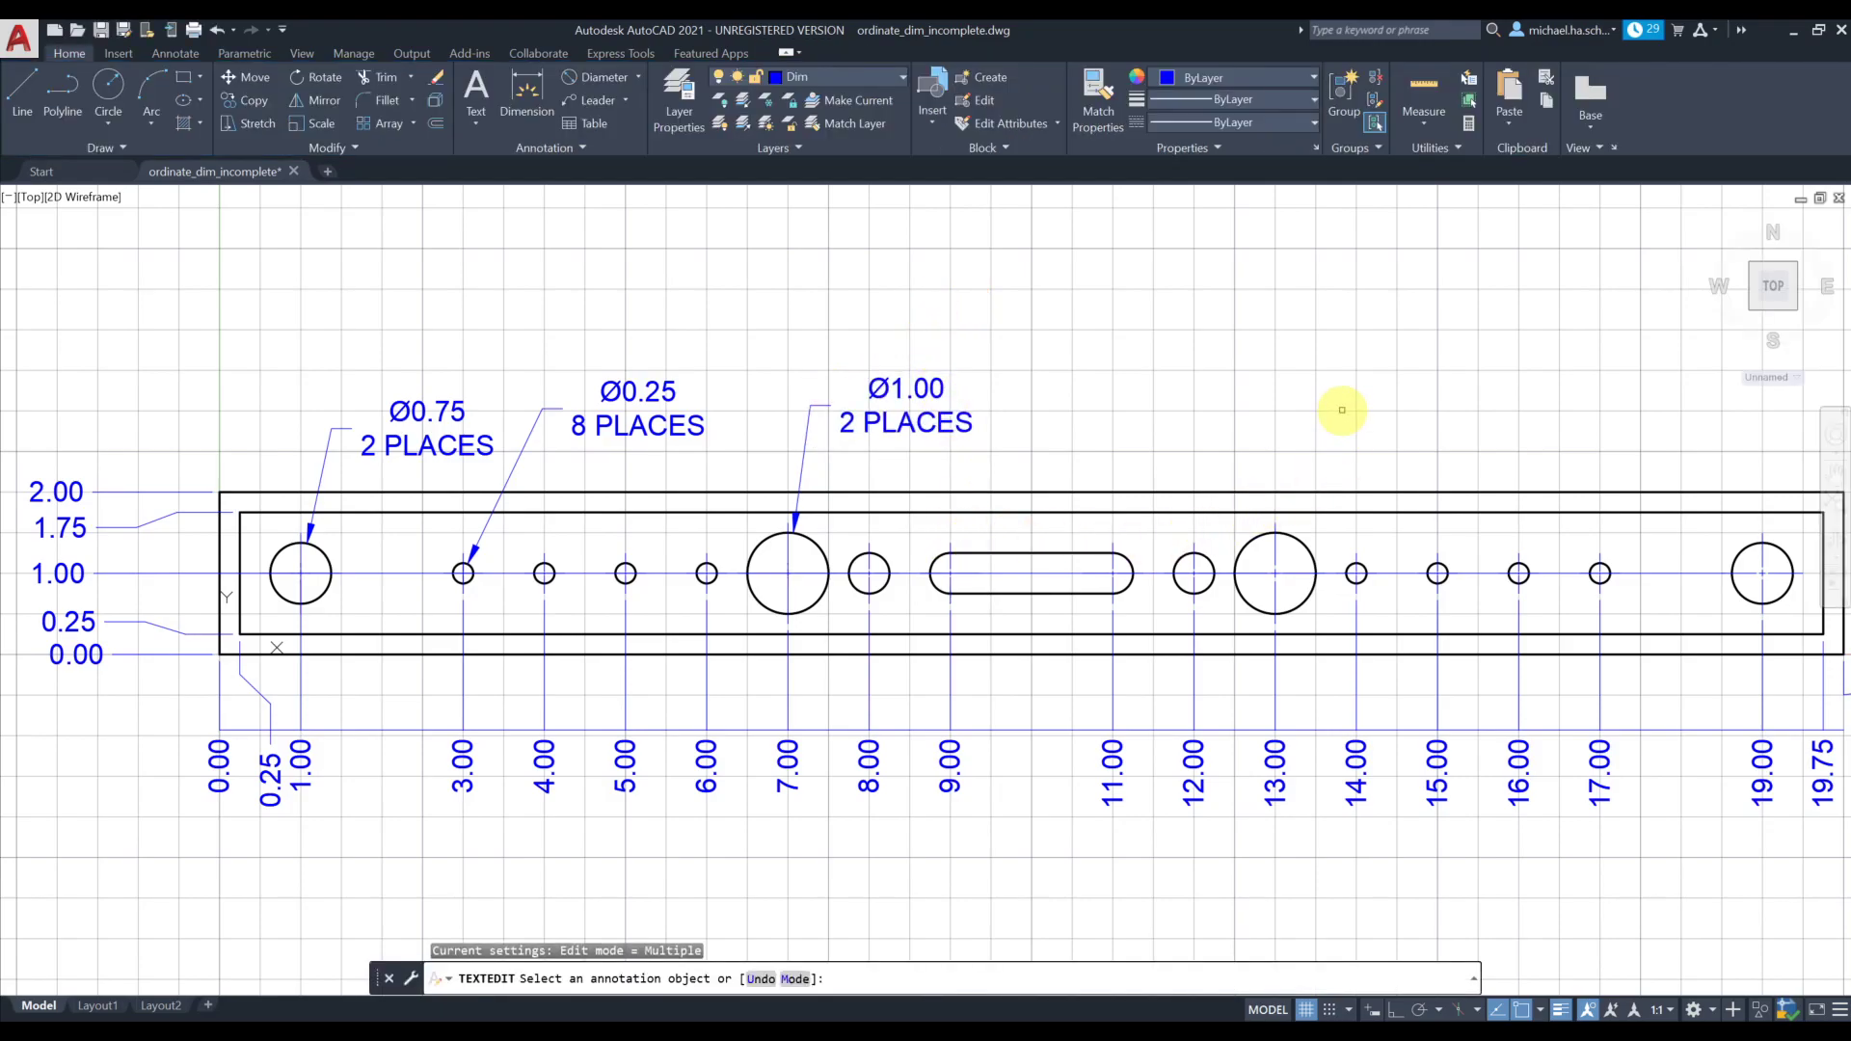
# Step: Place a Ø0.50 diameter dimension on the hole at 12.00, above the part
pyautogui.moveTo(1344, 405); pyautogui.dragTo(1232, 376, button='middle')
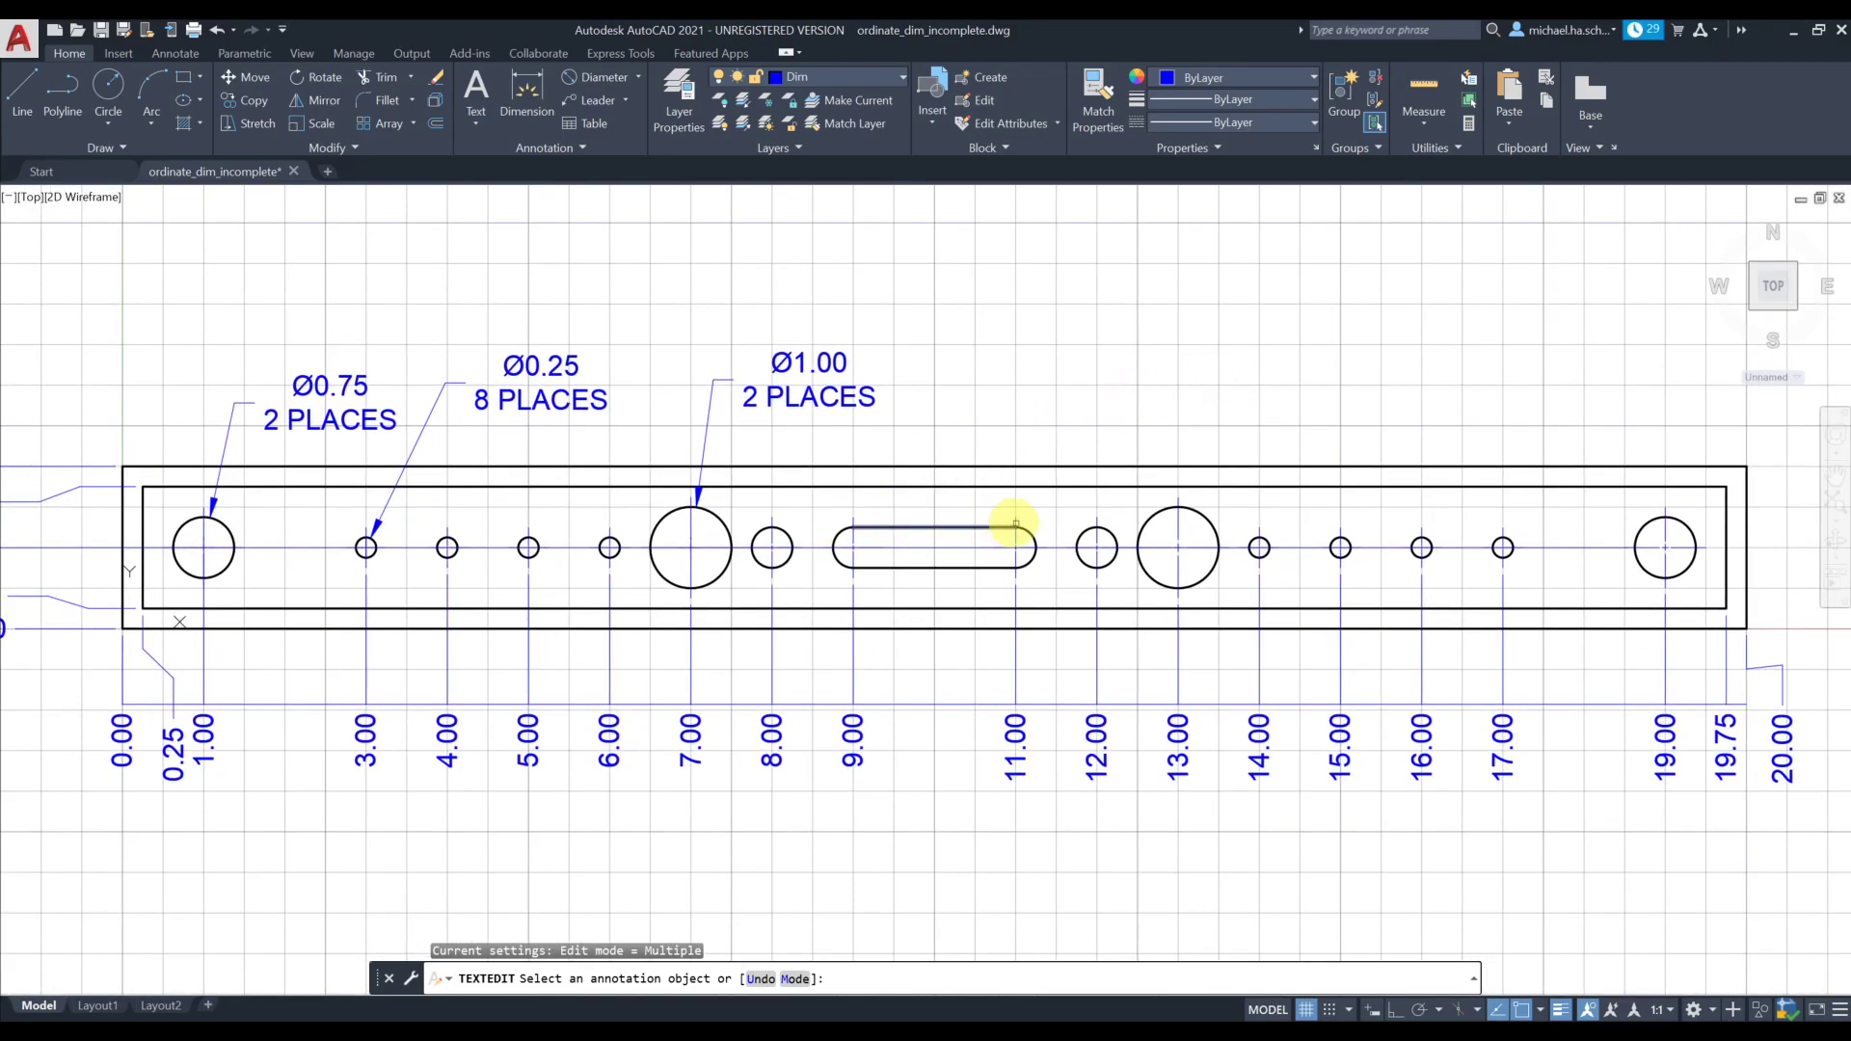
pyautogui.click(1088, 533)
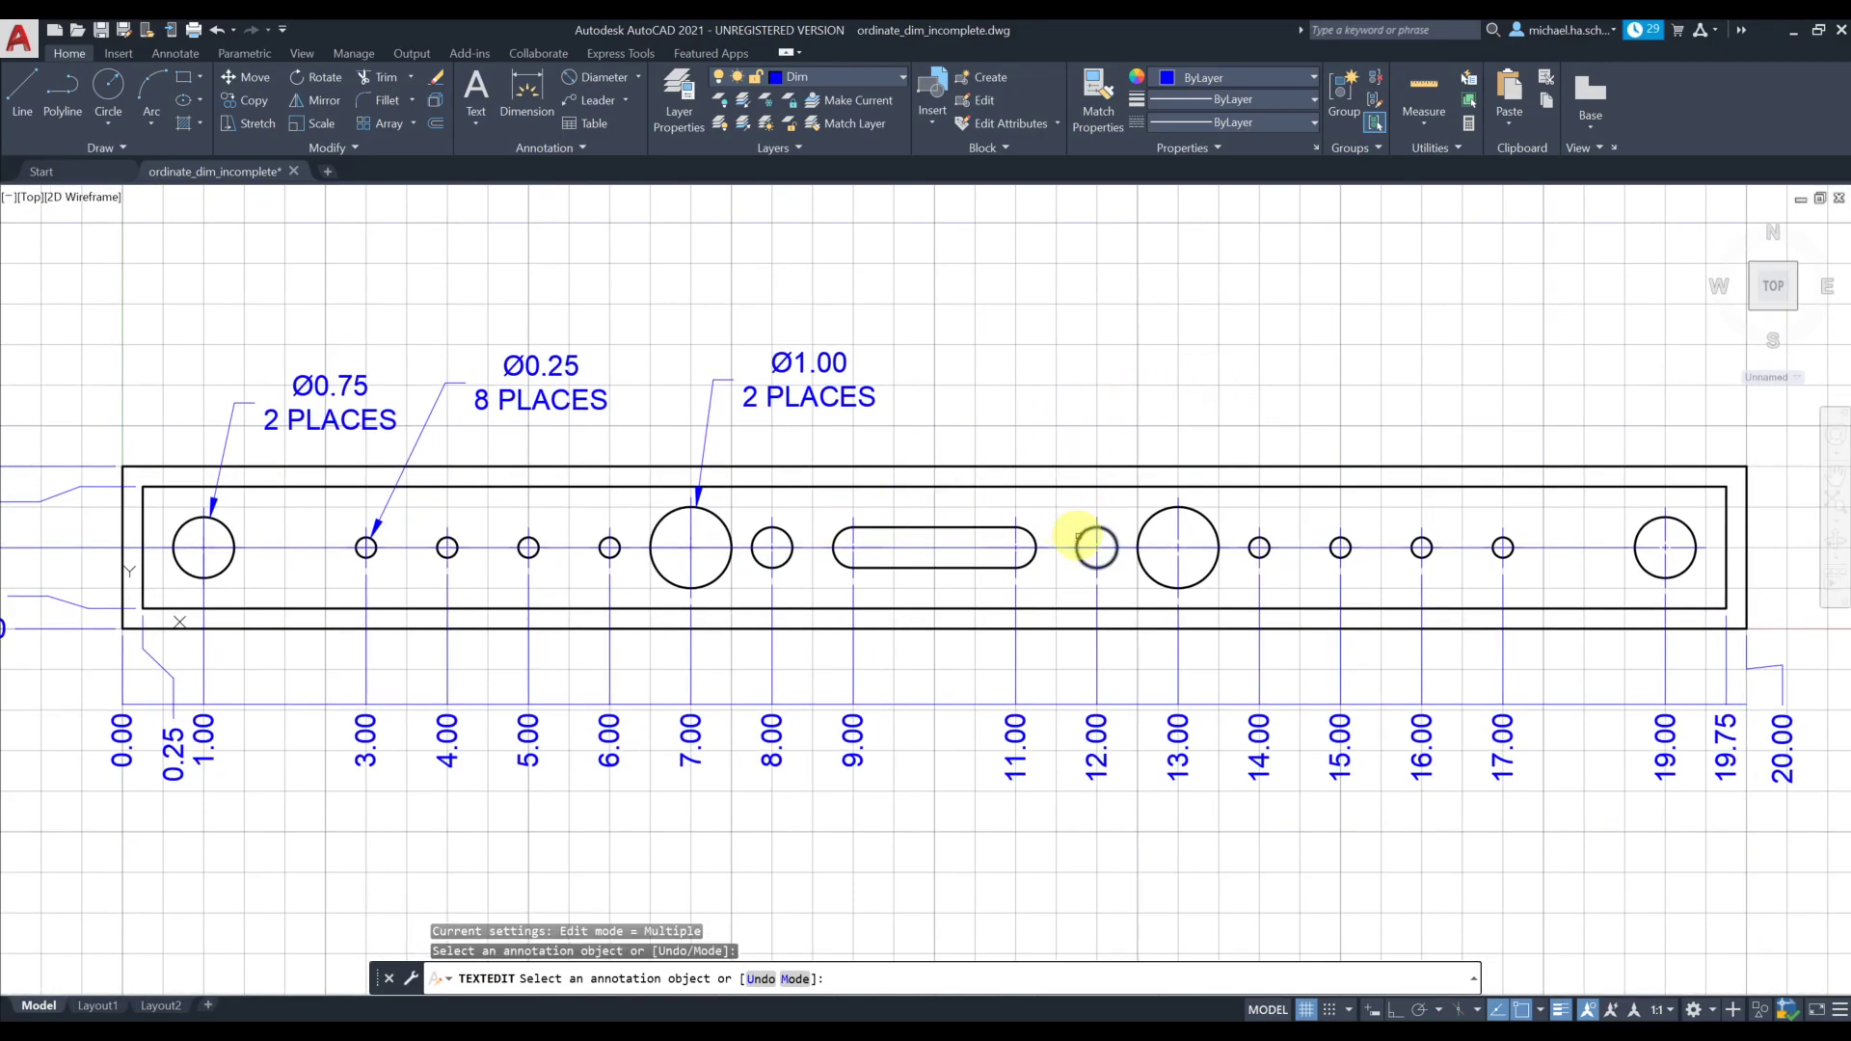
pyautogui.click(1084, 540)
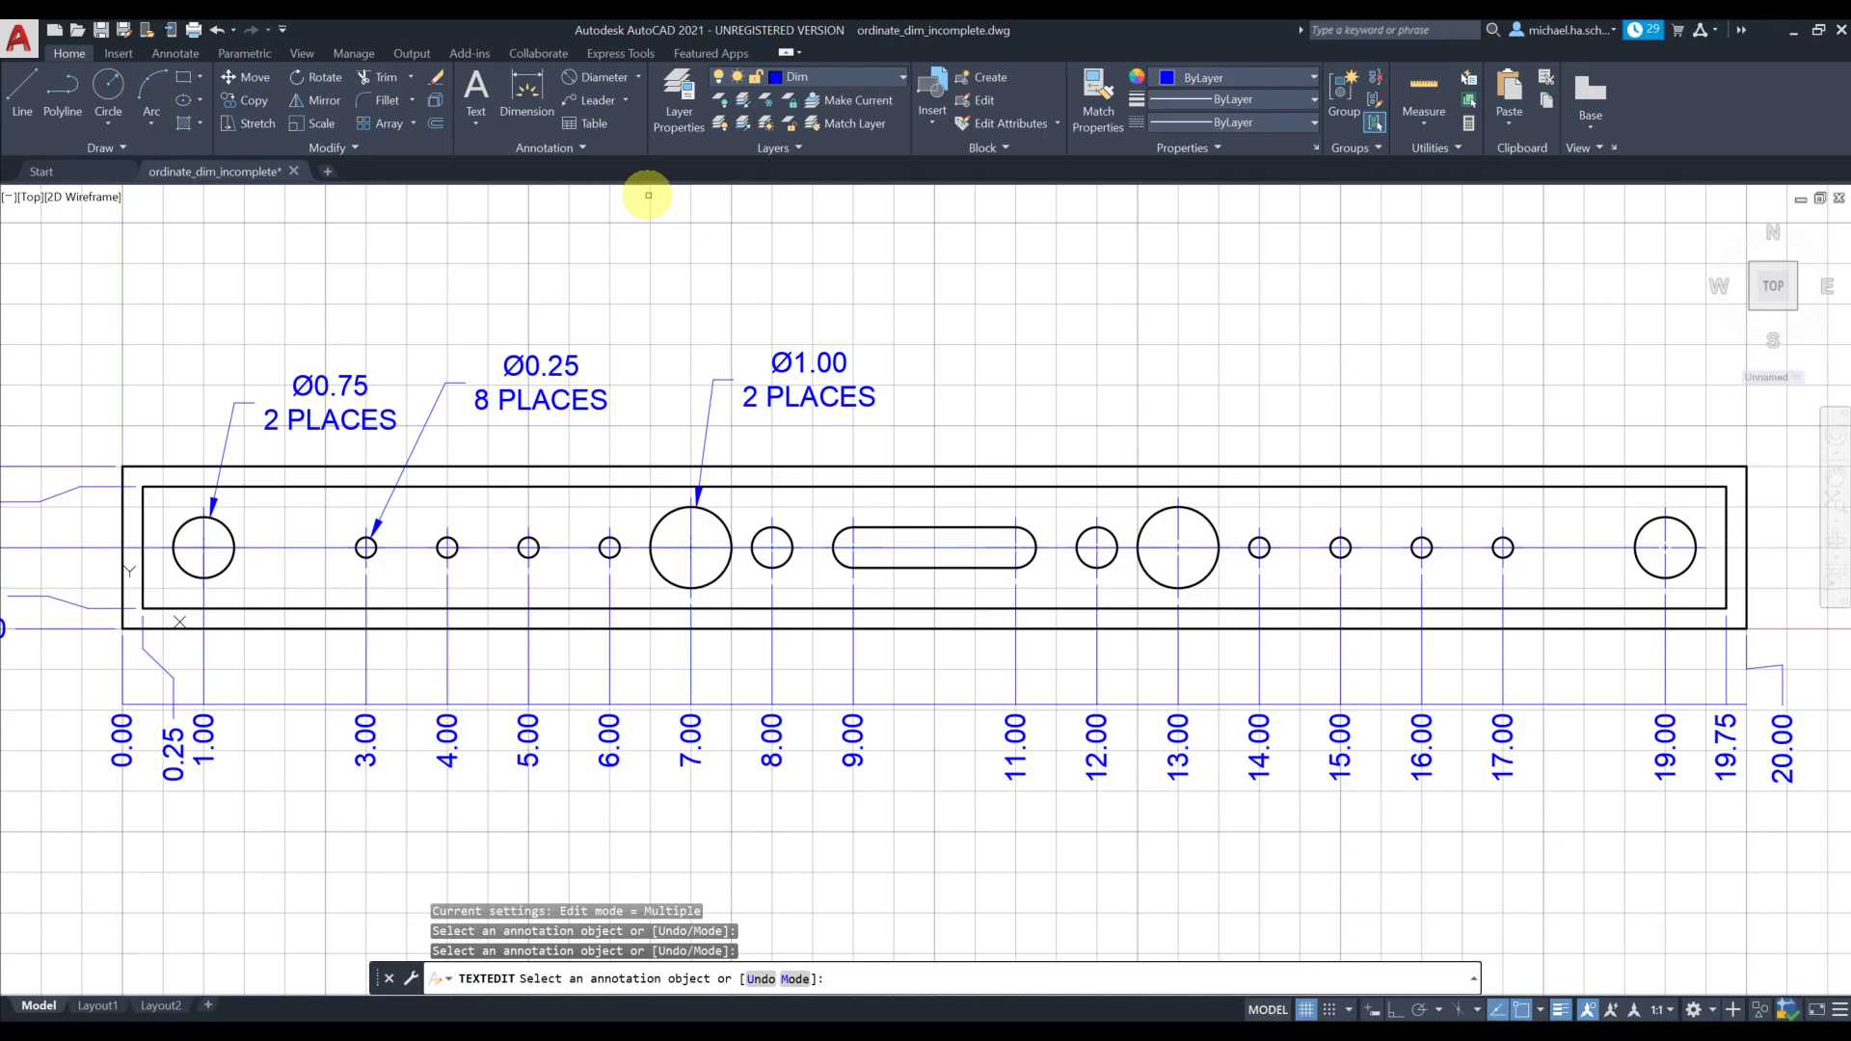
pyautogui.click(593, 77)
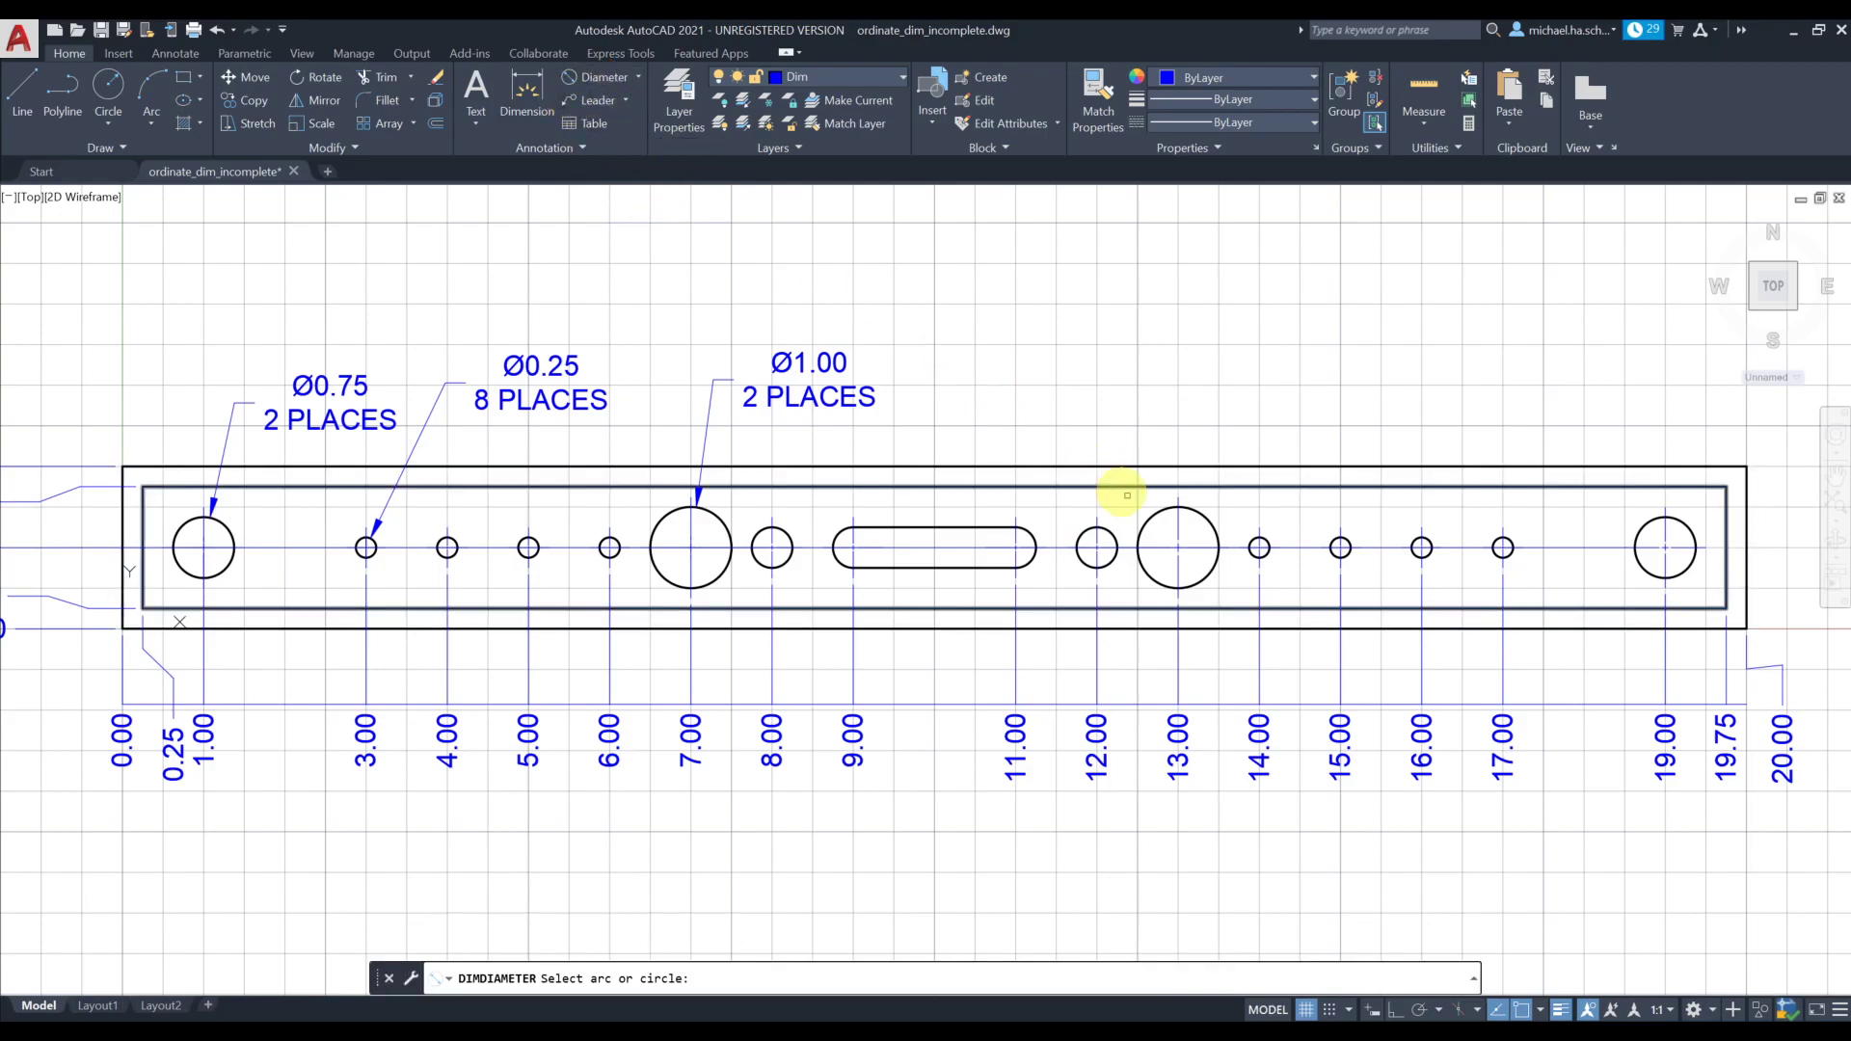
pyautogui.click(1096, 532)
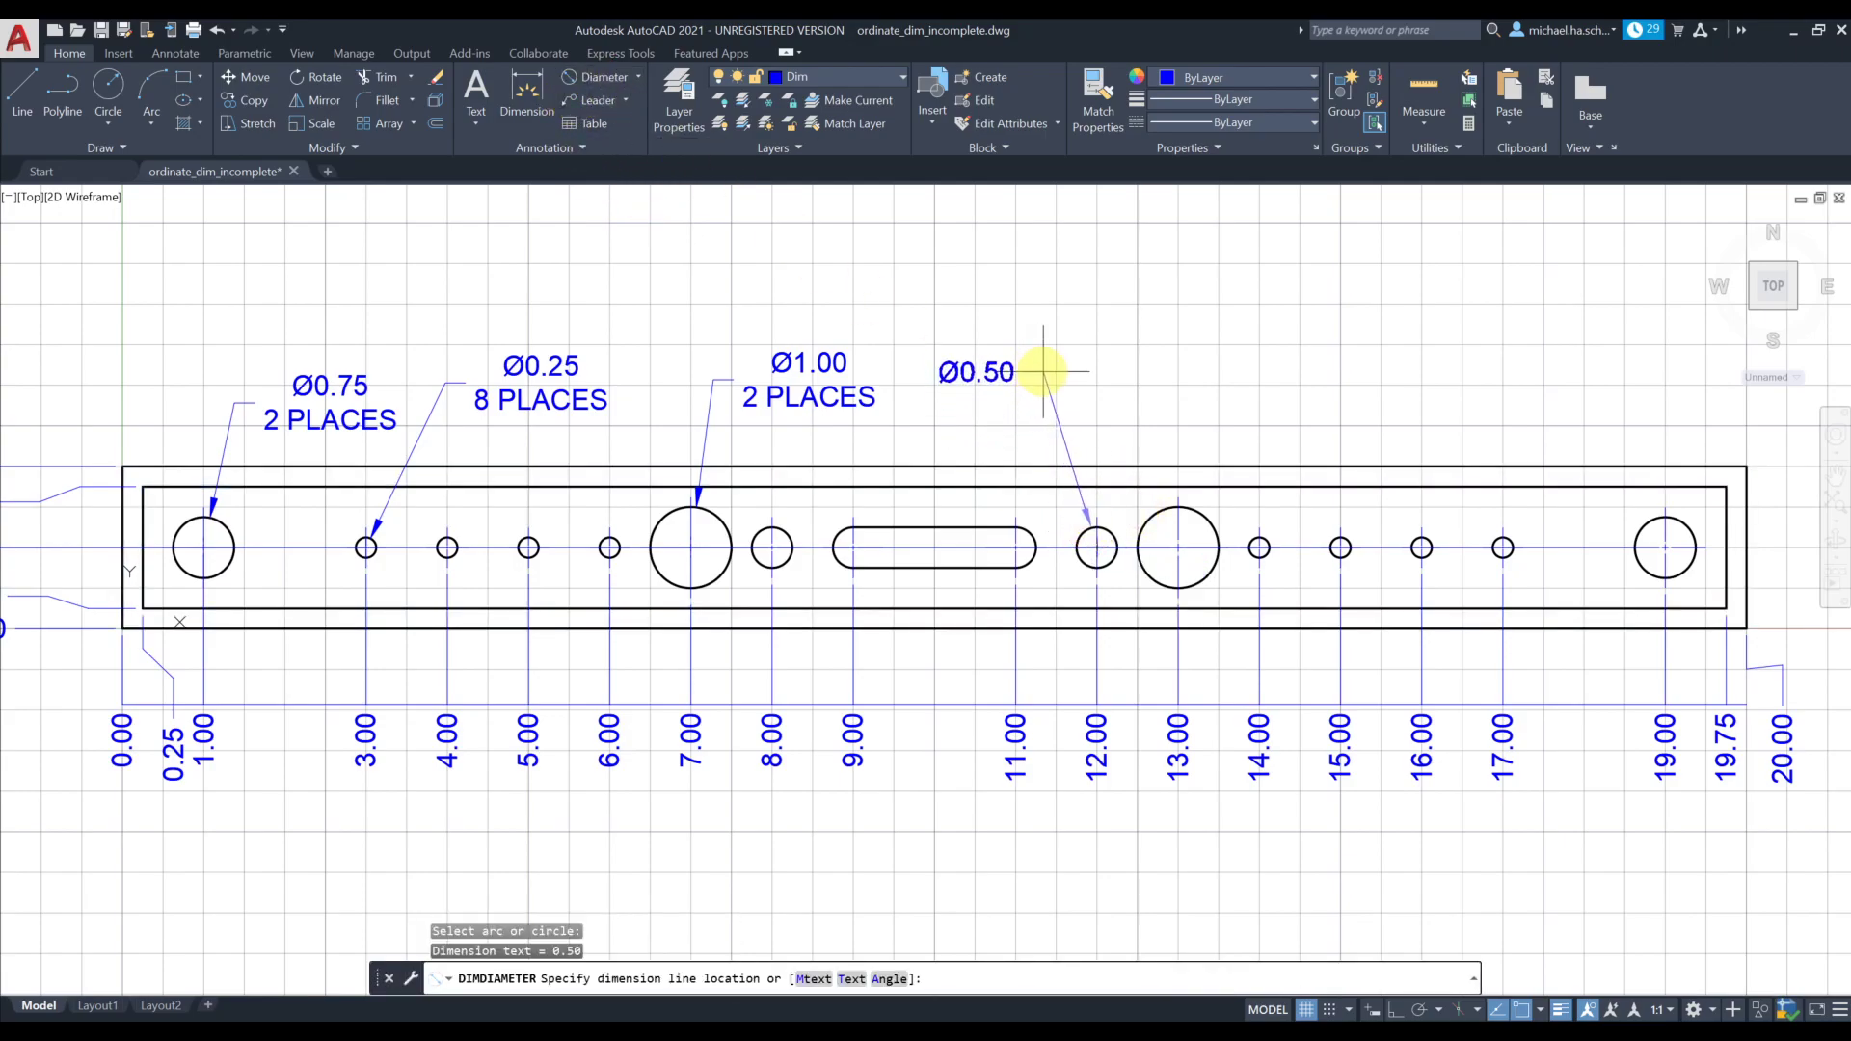
pyautogui.click(1052, 373)
# Step: Add a second line reading '2 PLACES' to the Ø0.50 dimension text
pyautogui.click(1008, 371)
pyautogui.click(1002, 371)
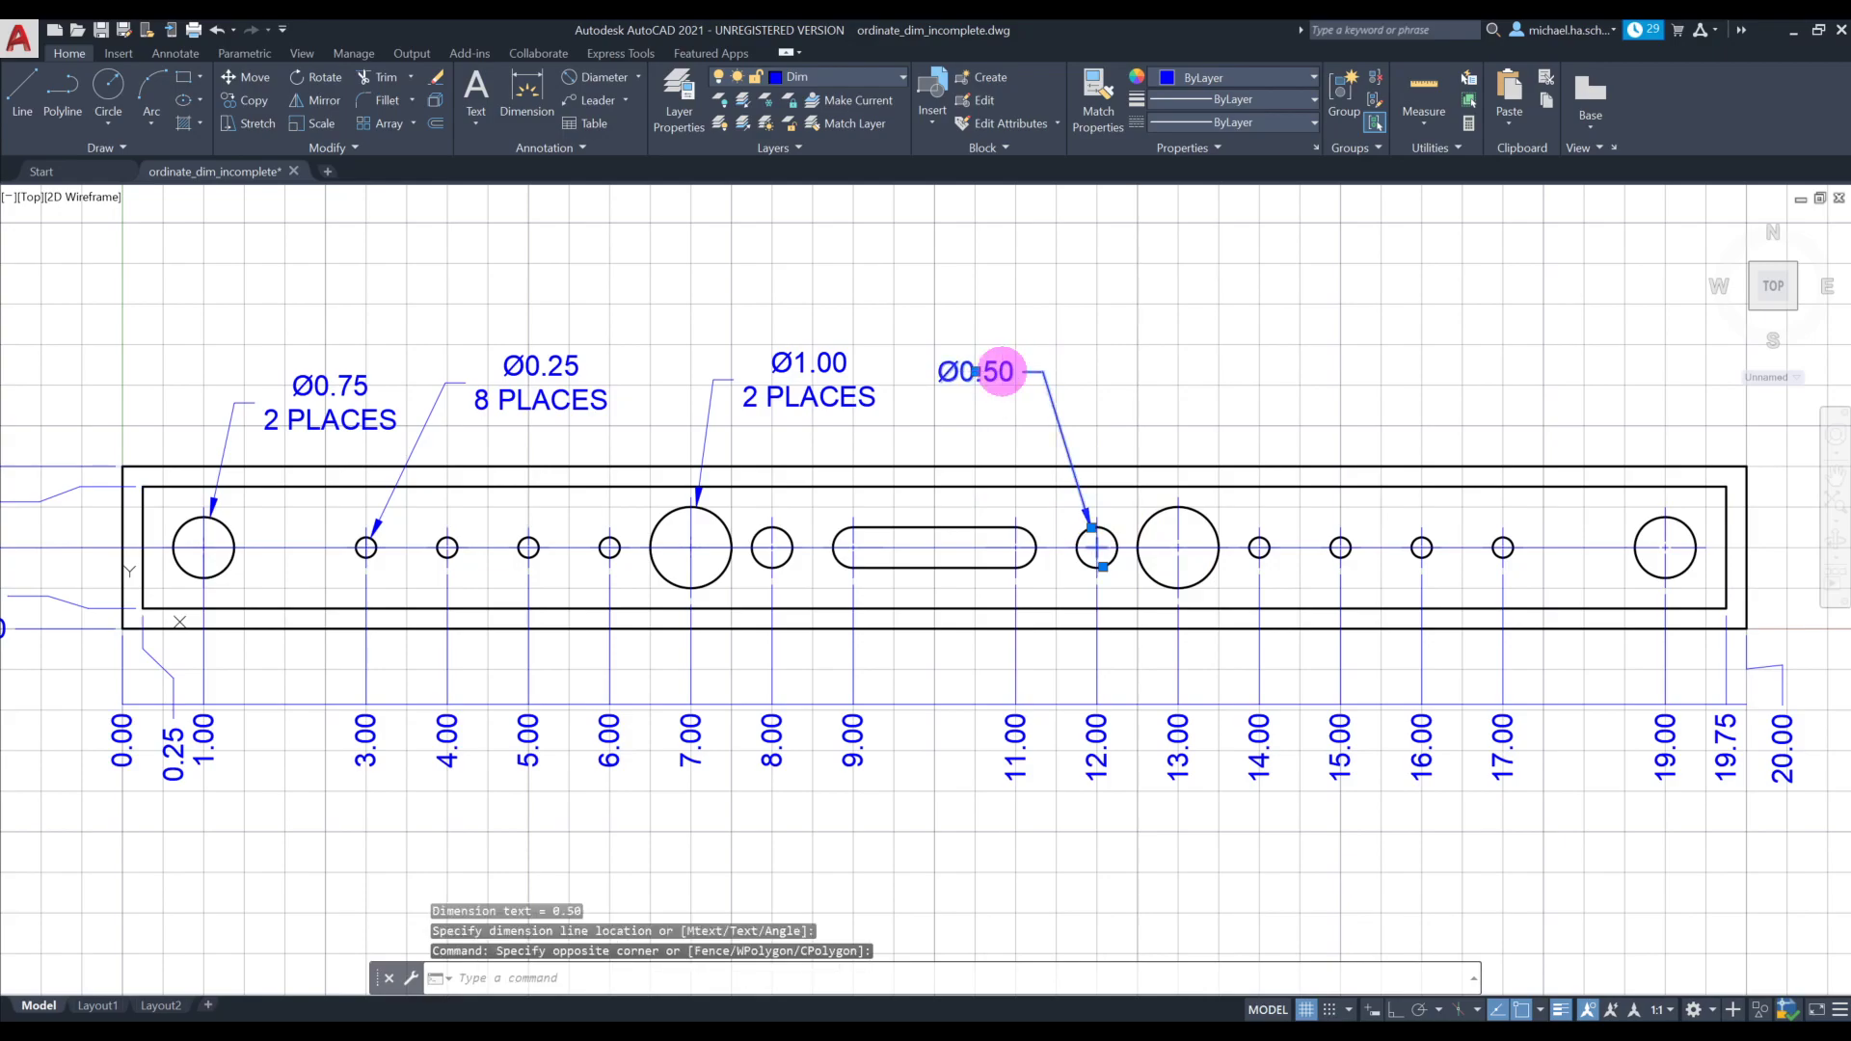
pyautogui.doubleClick(999, 372)
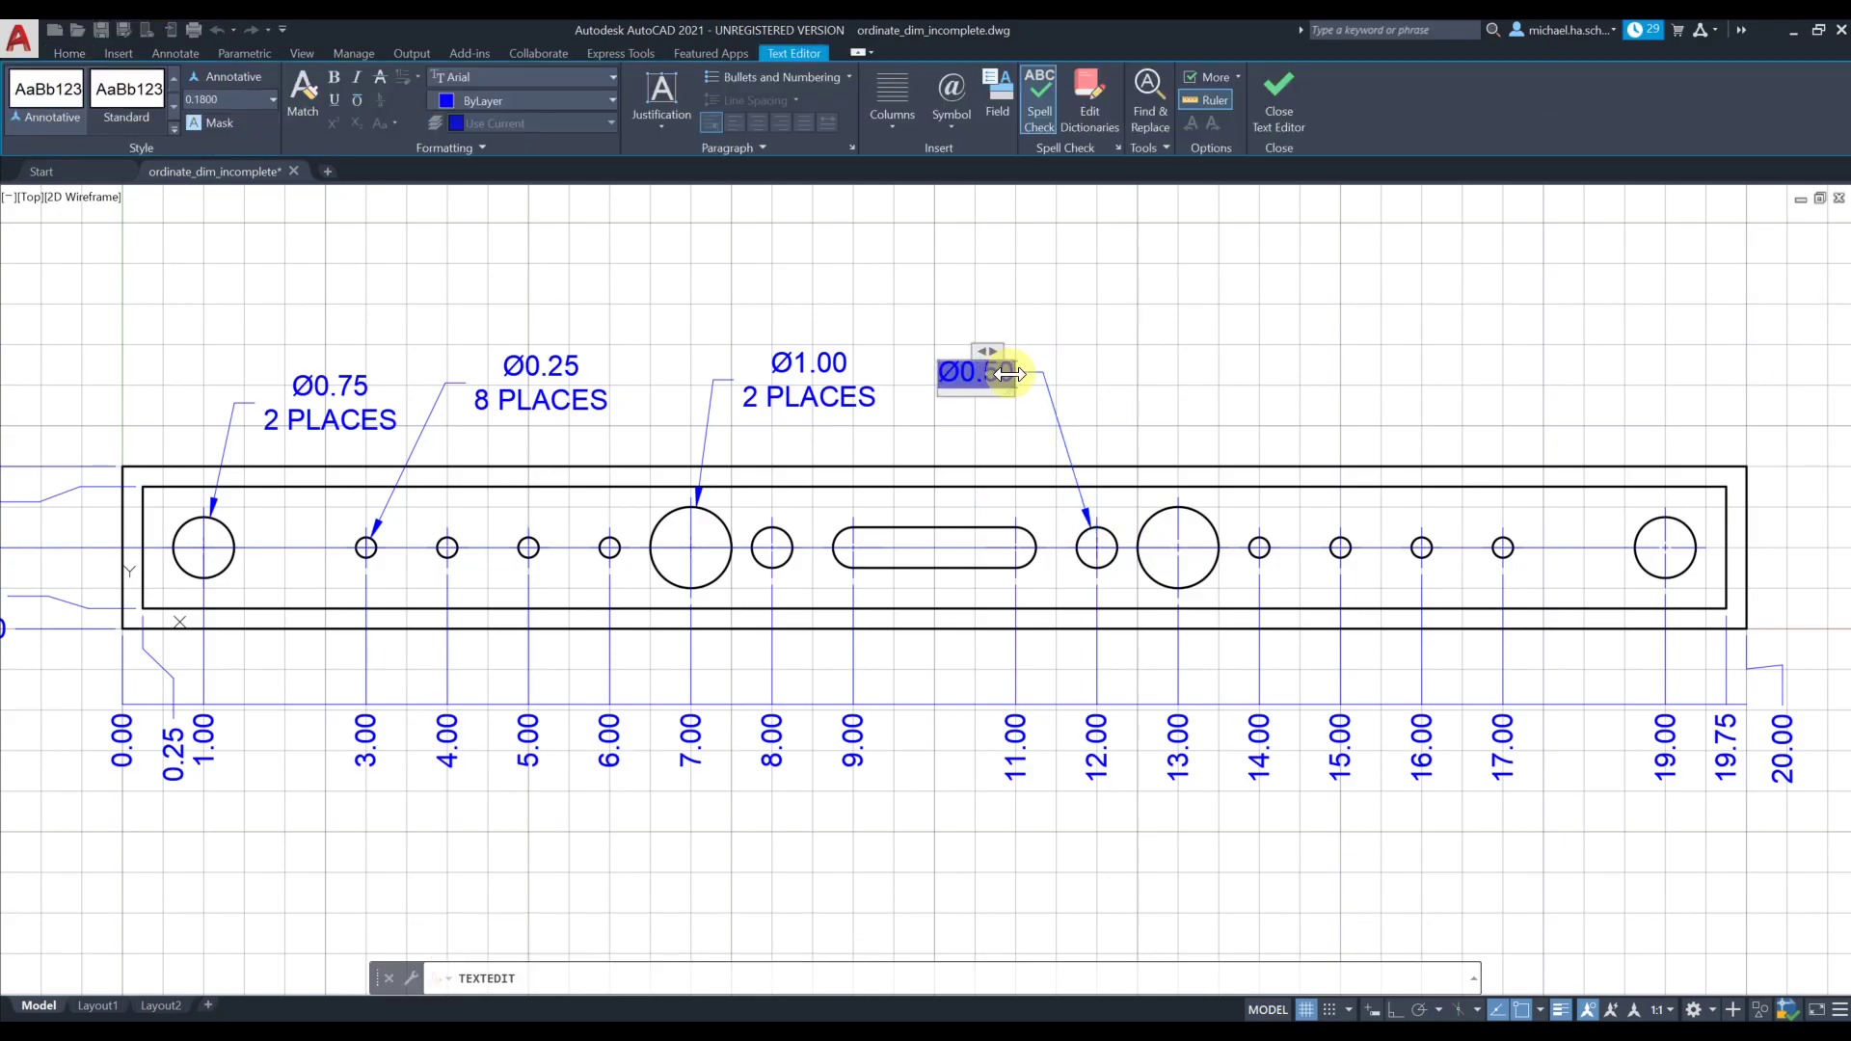
pyautogui.press('Return')
pyautogui.write('2')
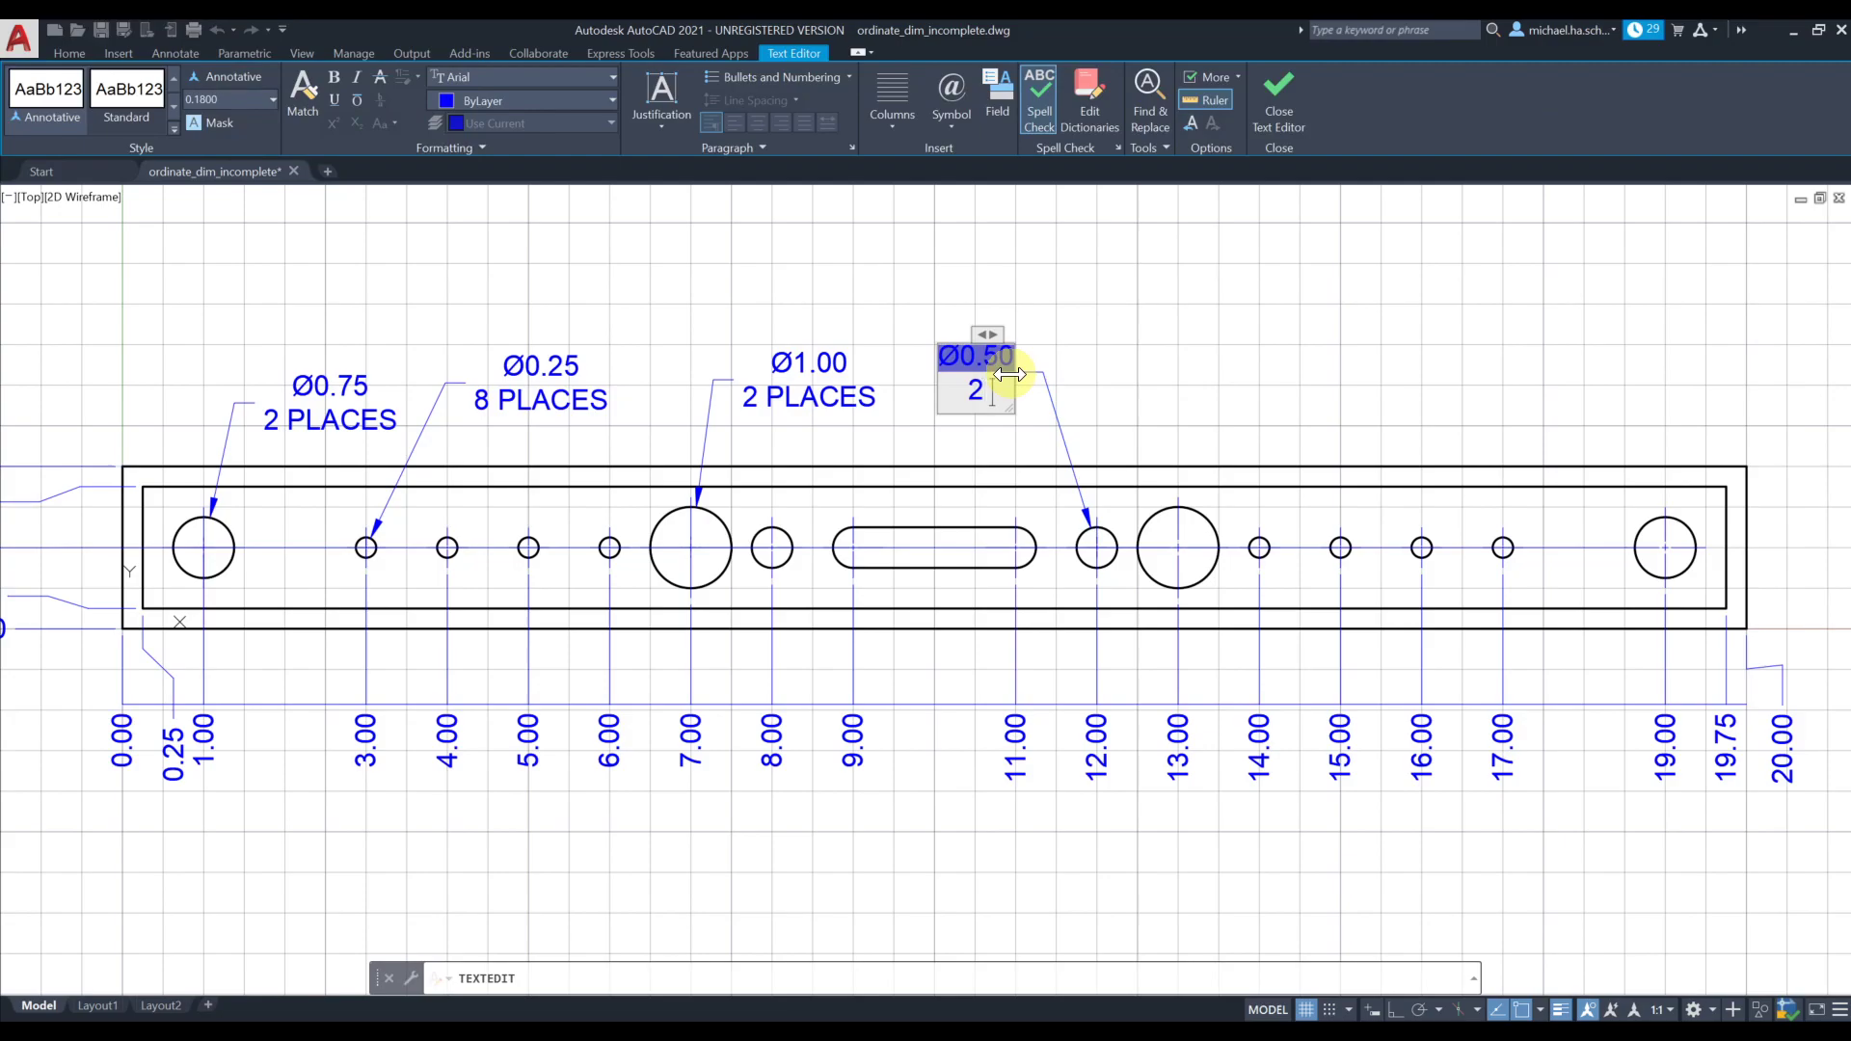
pyautogui.write(' PLACES')
pyautogui.click(1119, 327)
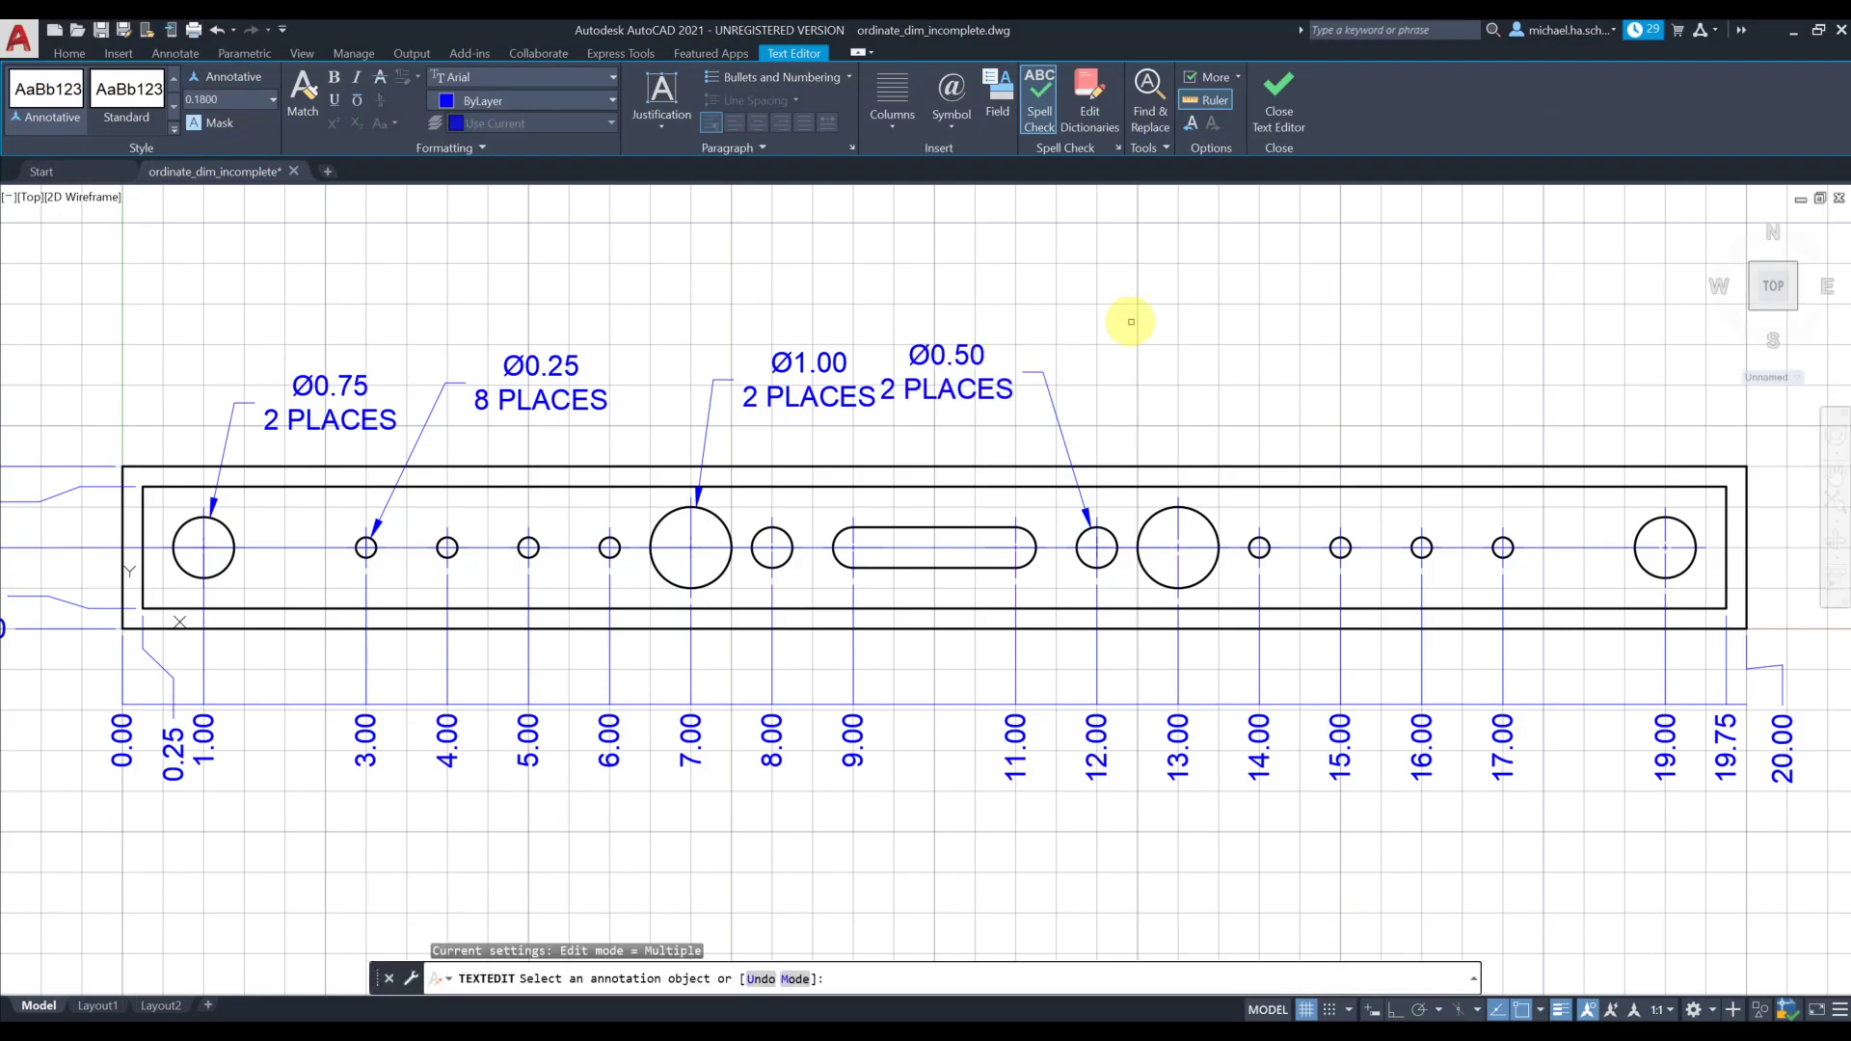
# Step: Stretch the Ø0.50 2 PLACES text further right, clear of the Ø1.00 callout
pyautogui.rightClick(1060, 353)
pyautogui.click(1083, 364)
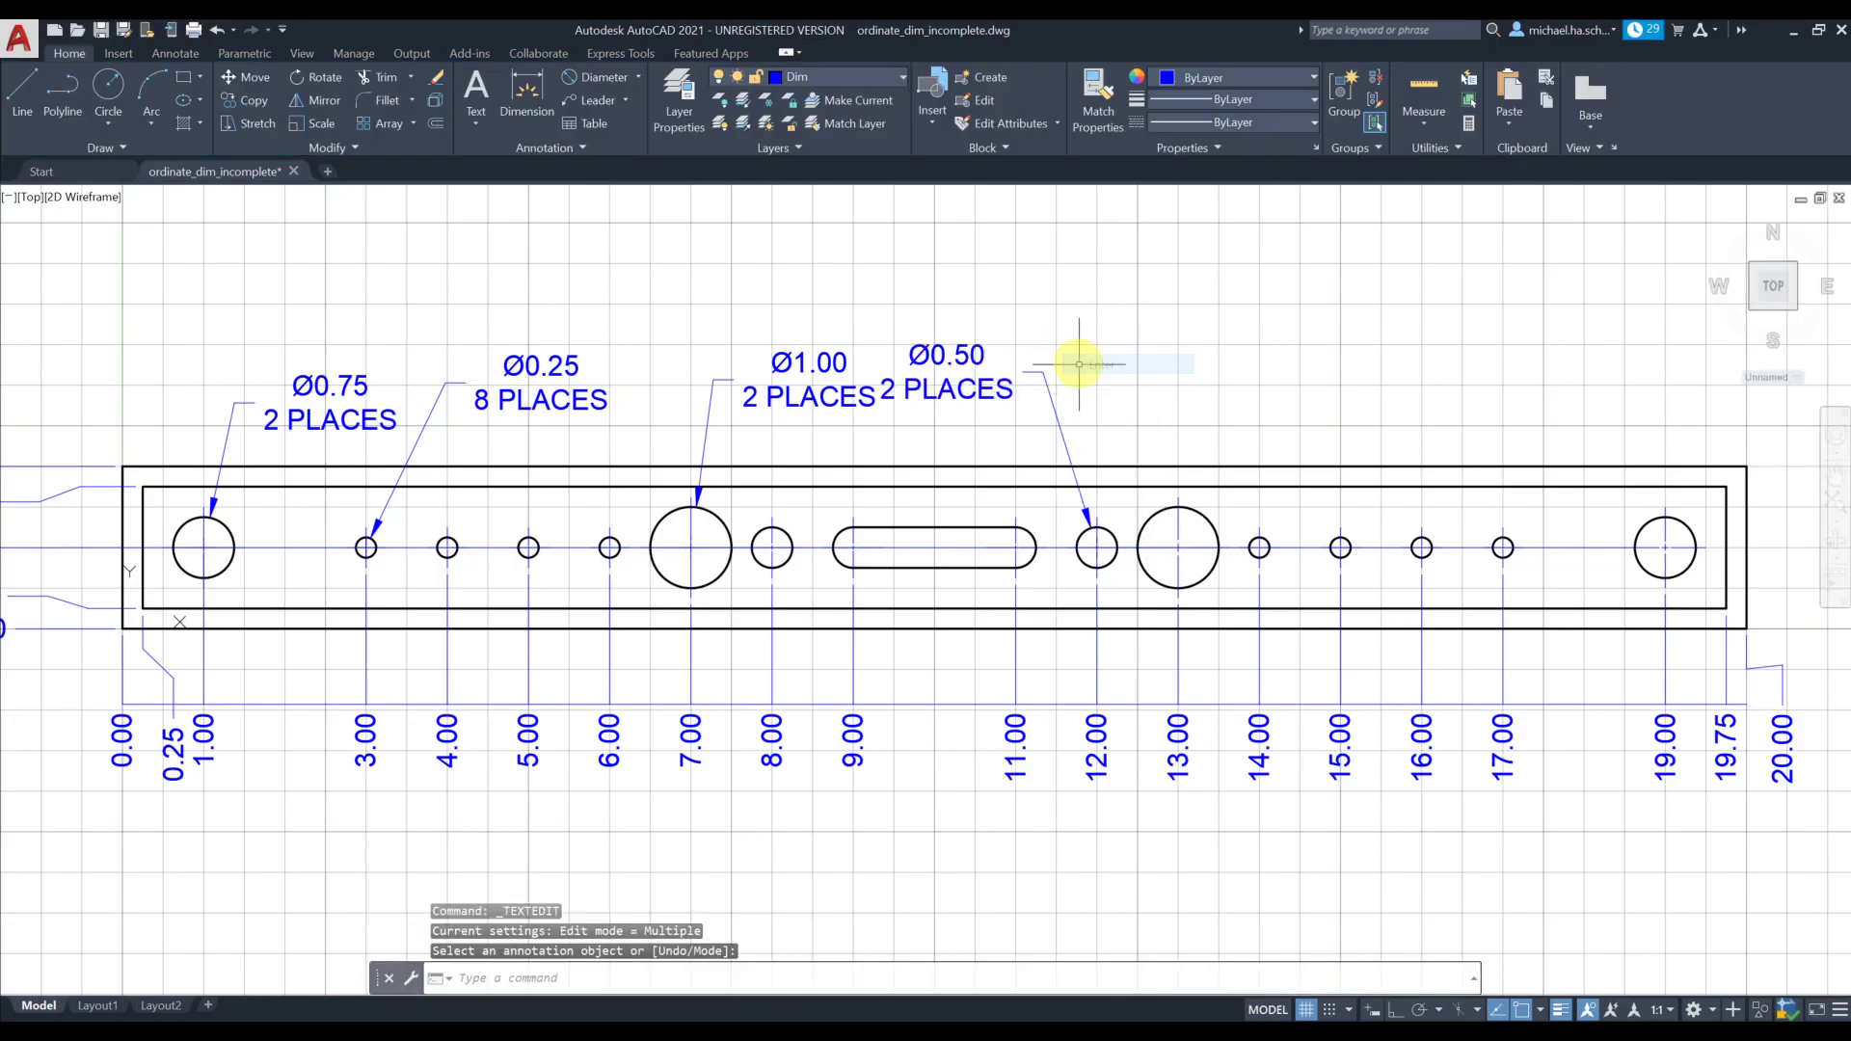
pyautogui.click(983, 381)
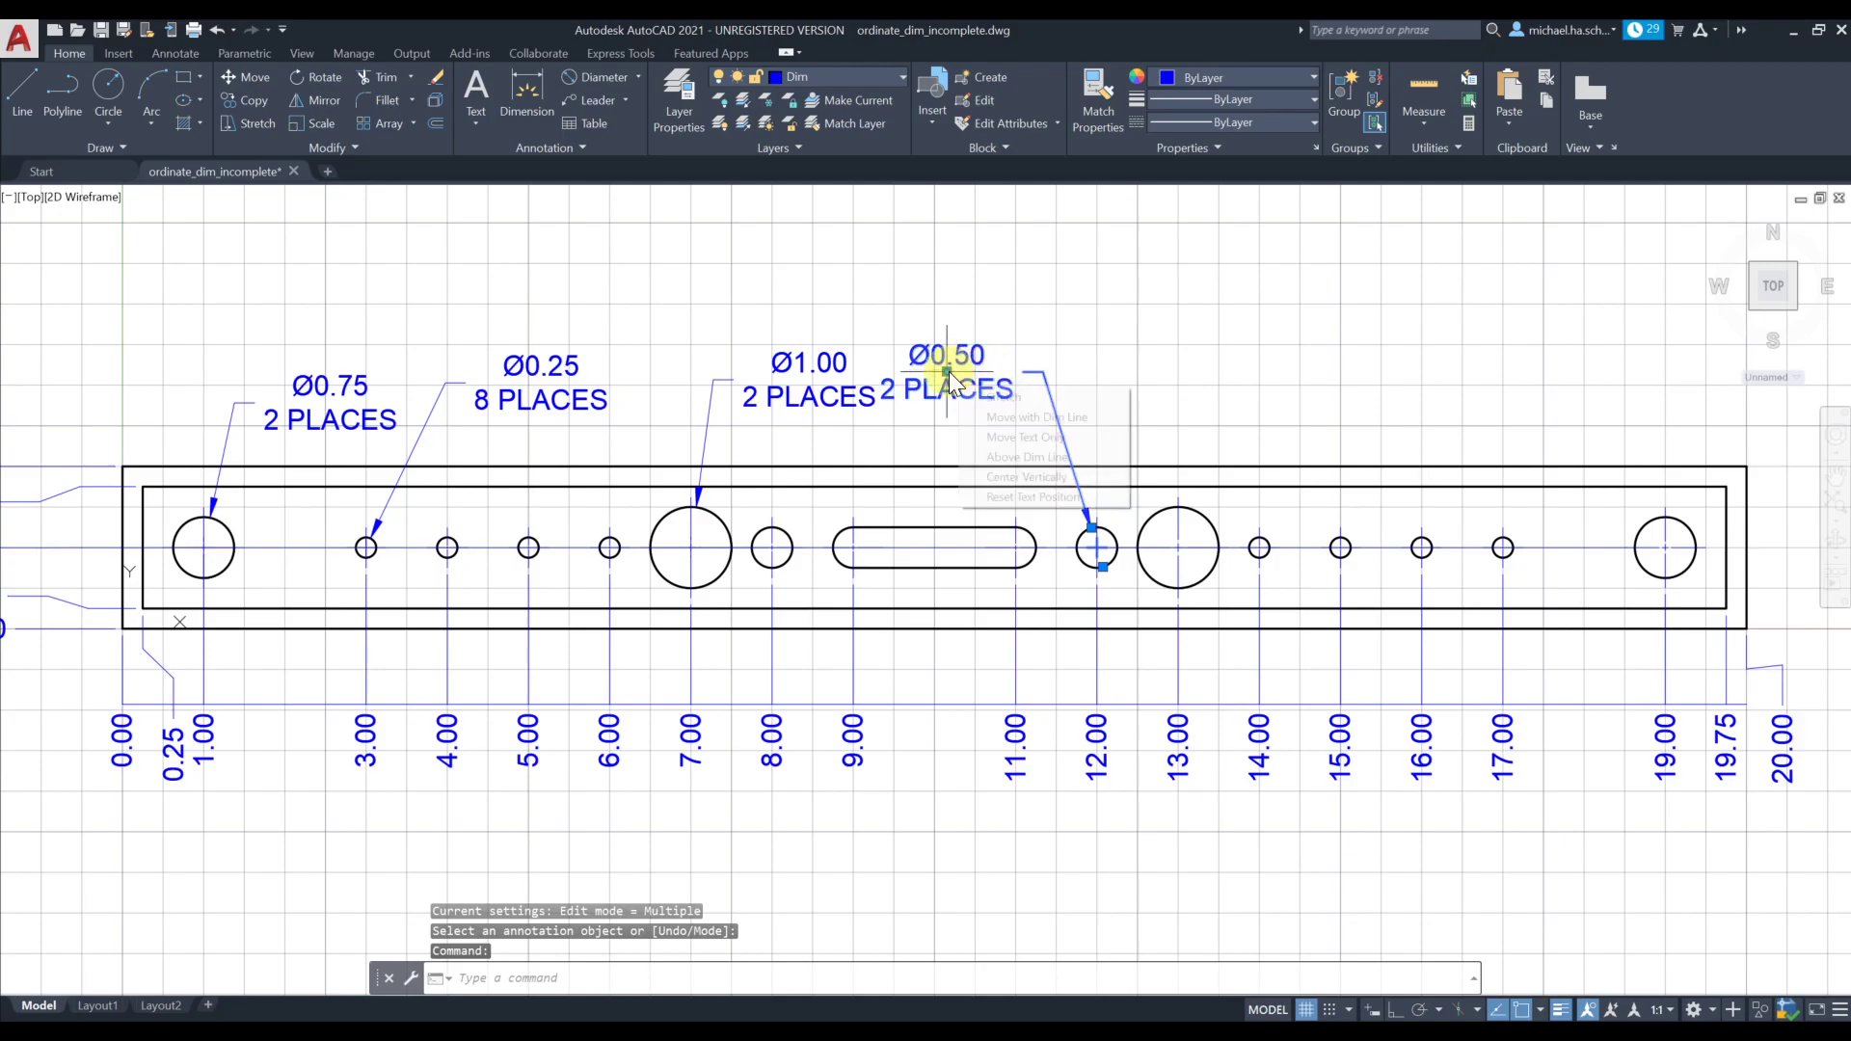
pyautogui.click(947, 371)
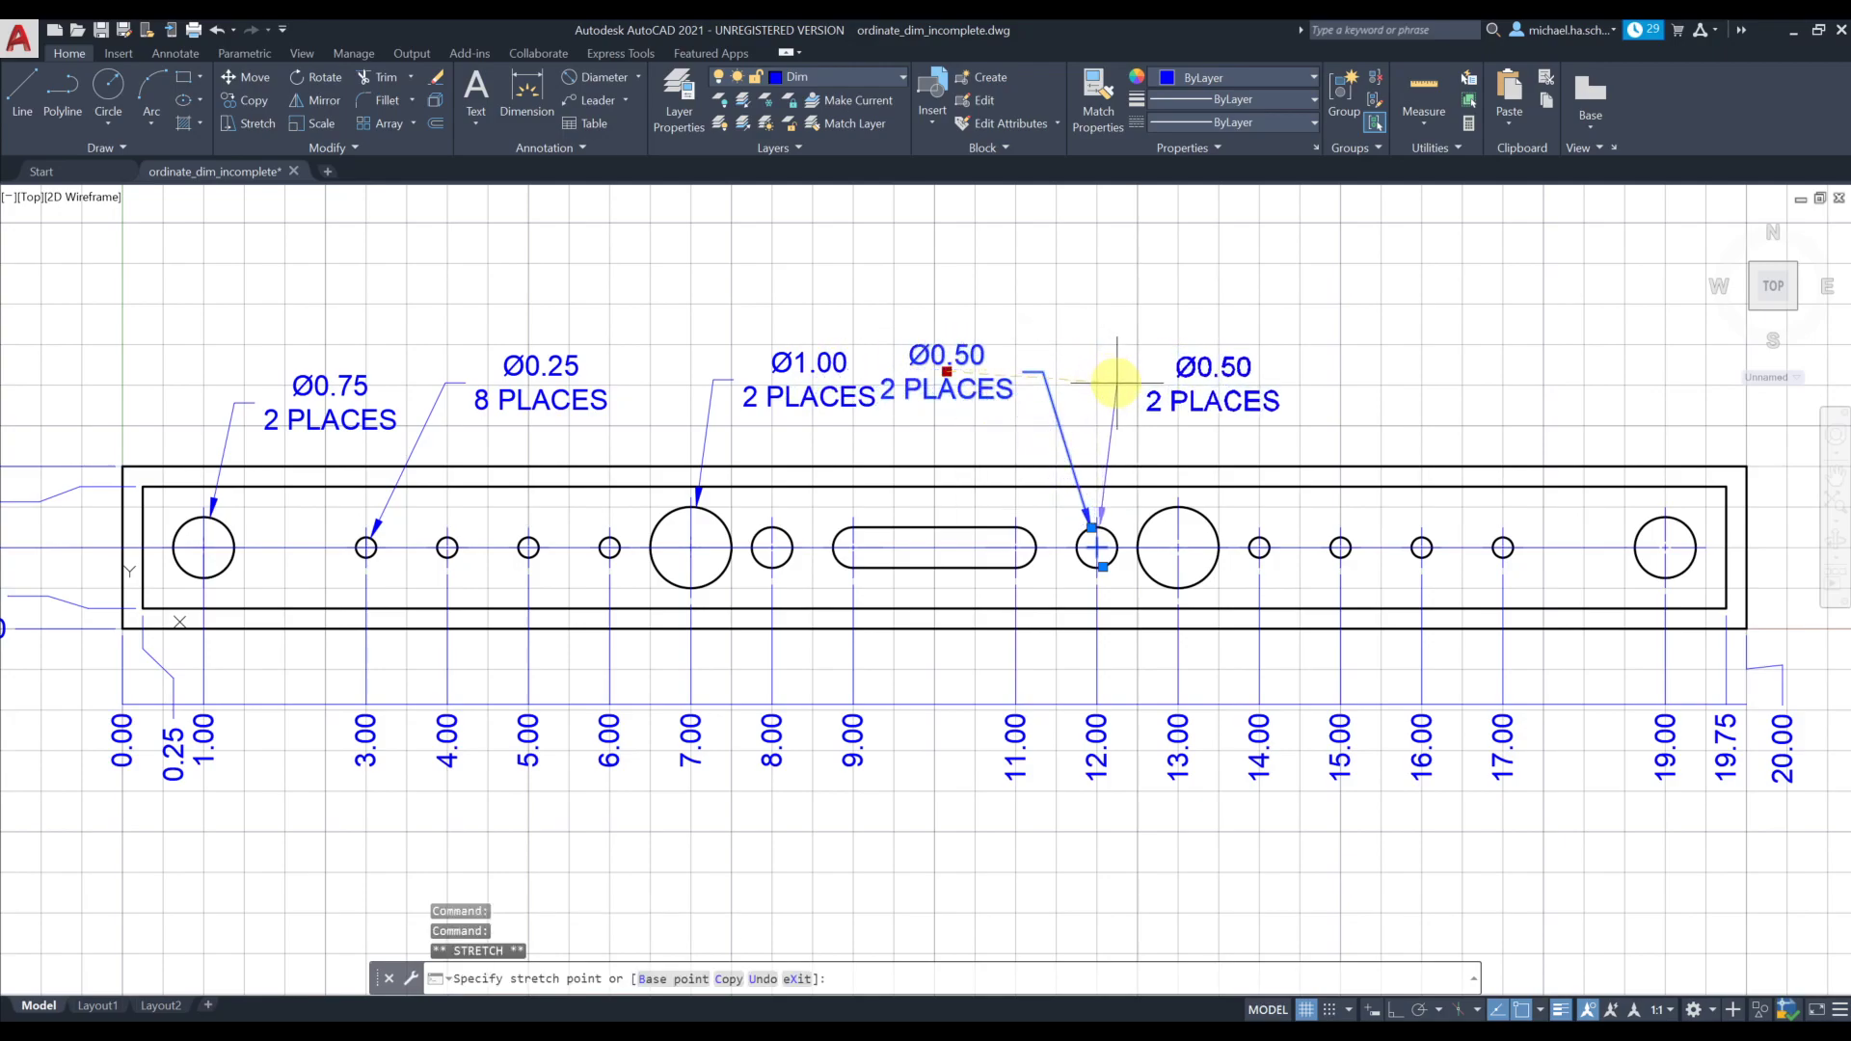
pyautogui.click(1150, 386)
pyautogui.press('Escape')
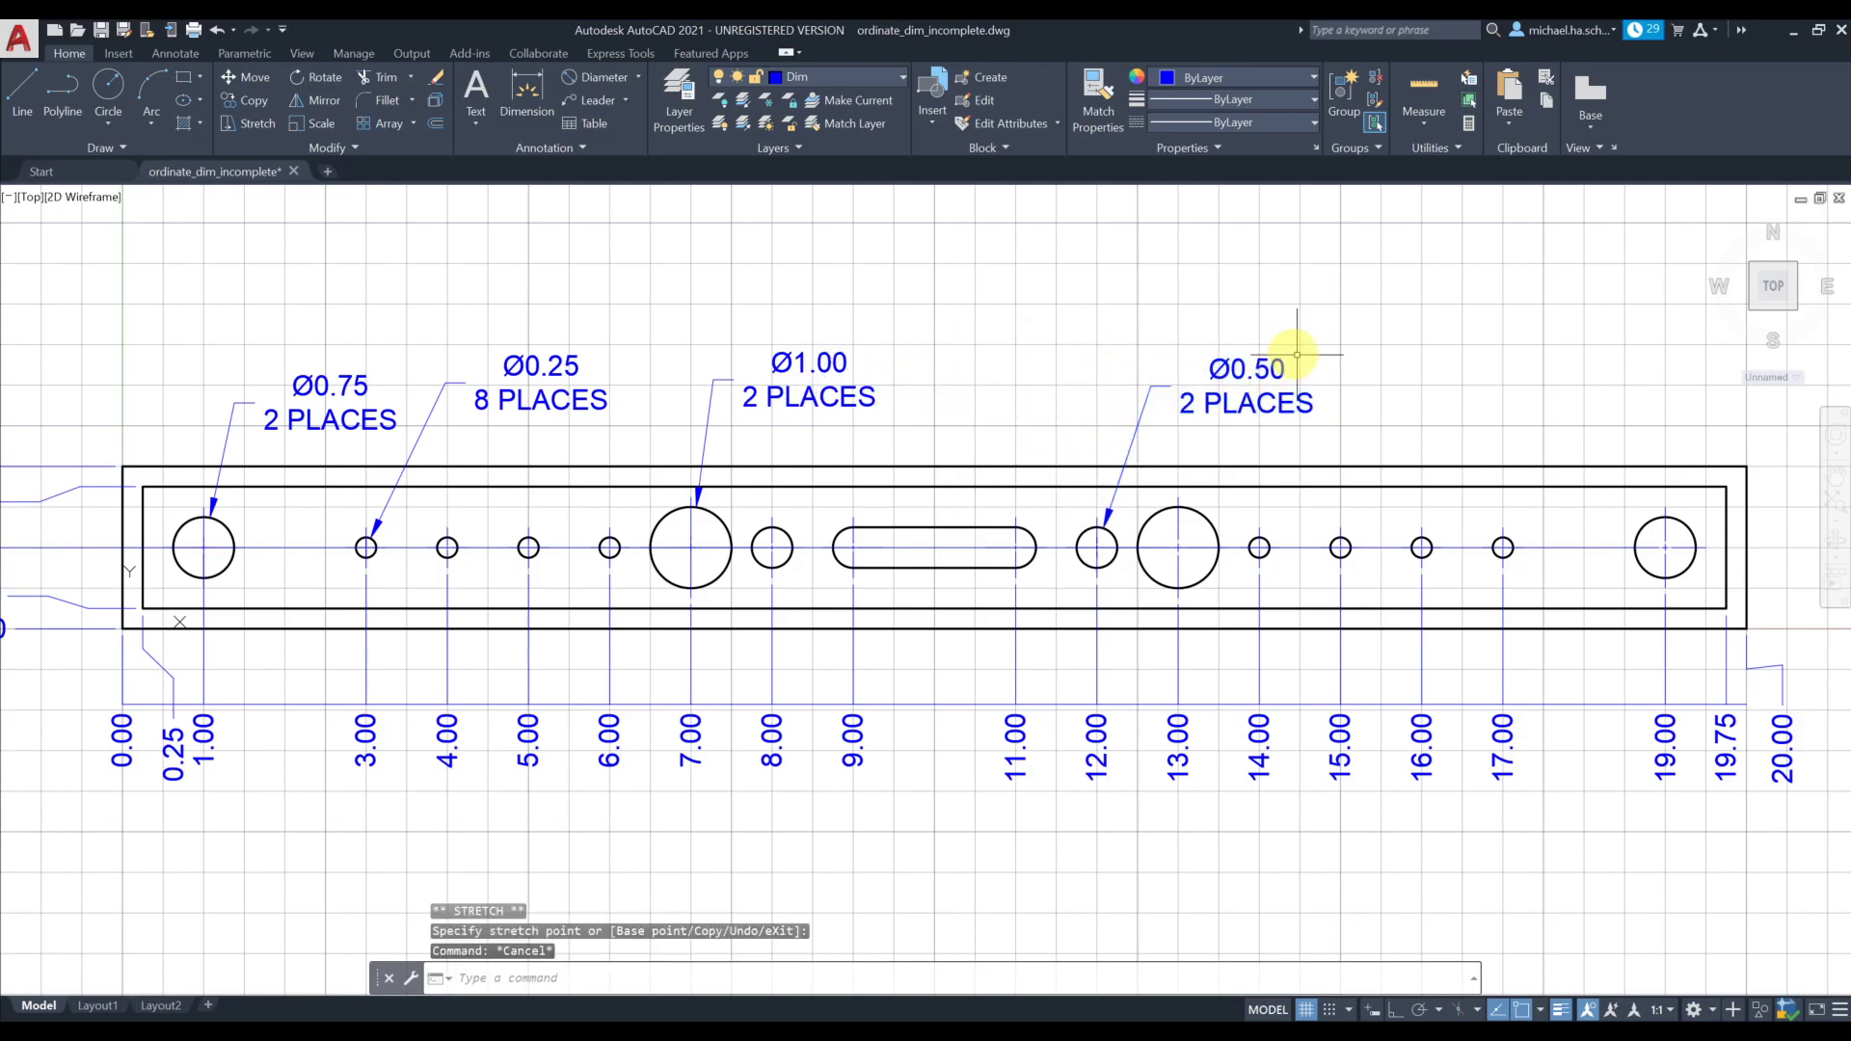
pyautogui.moveTo(853, 345); pyautogui.dragTo(847, 328, button='middle')
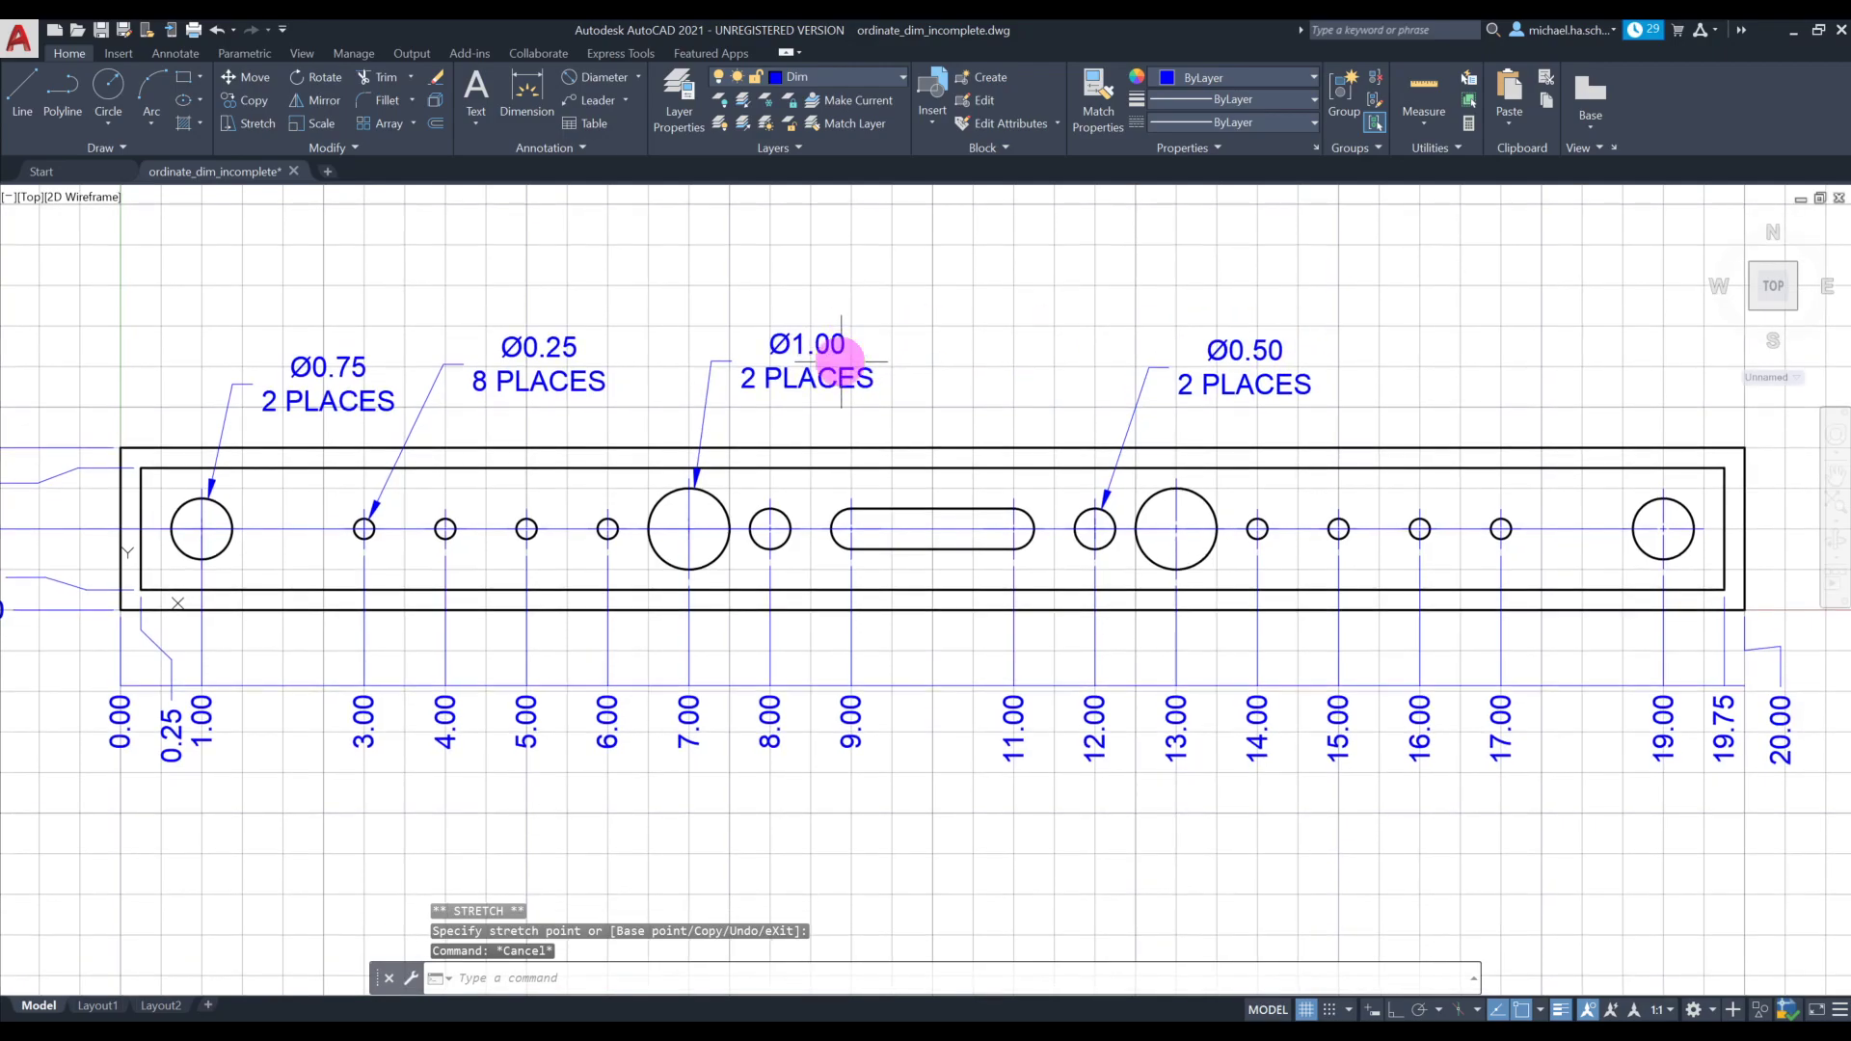
# Step: Try moving the Ø1.00 callout text, then cancel and pan the view
pyautogui.click(841, 361)
pyautogui.click(828, 347)
pyautogui.click(808, 360)
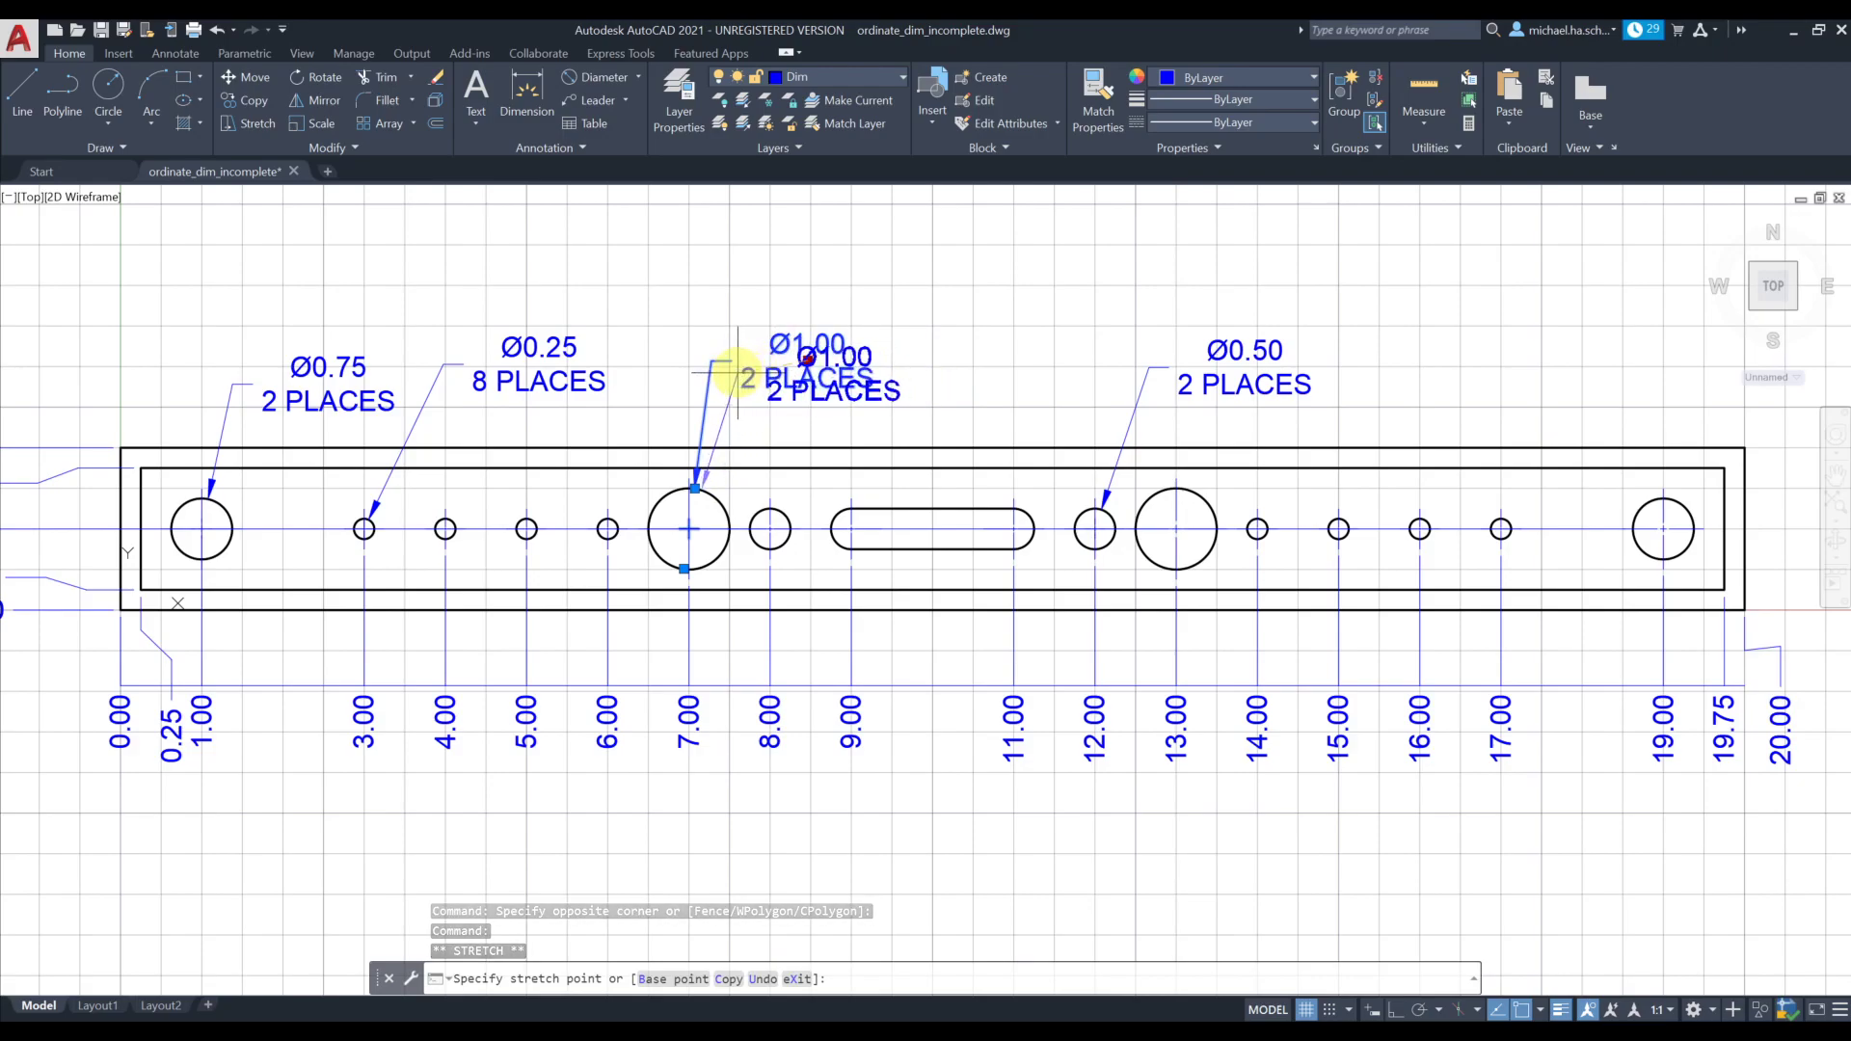
pyautogui.press('Escape')
pyautogui.press('Escape')
pyautogui.moveTo(977, 382); pyautogui.dragTo(822, 328, button='middle')
# Step: Dimension the slot from 9.00 to 11.00, placing the 2.00 dimension below it
pyautogui.click(538, 96)
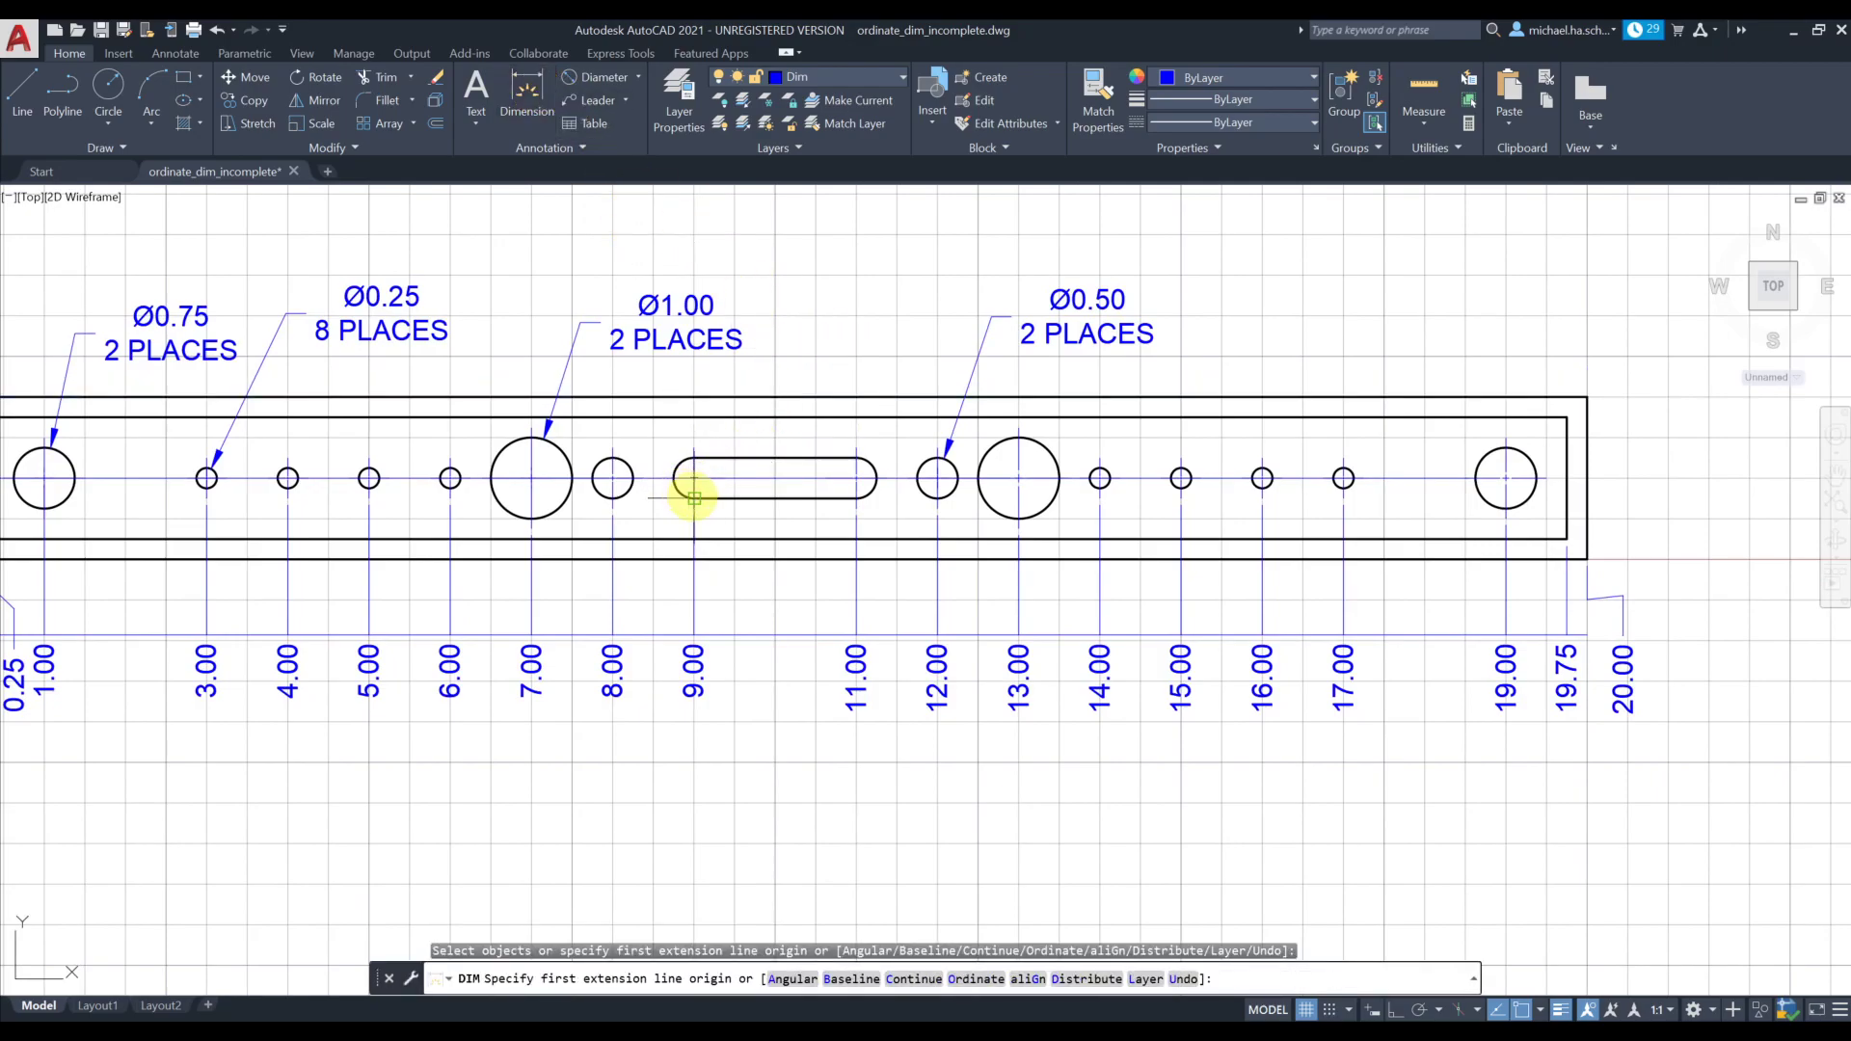
pyautogui.scroll(4, 693, 497)
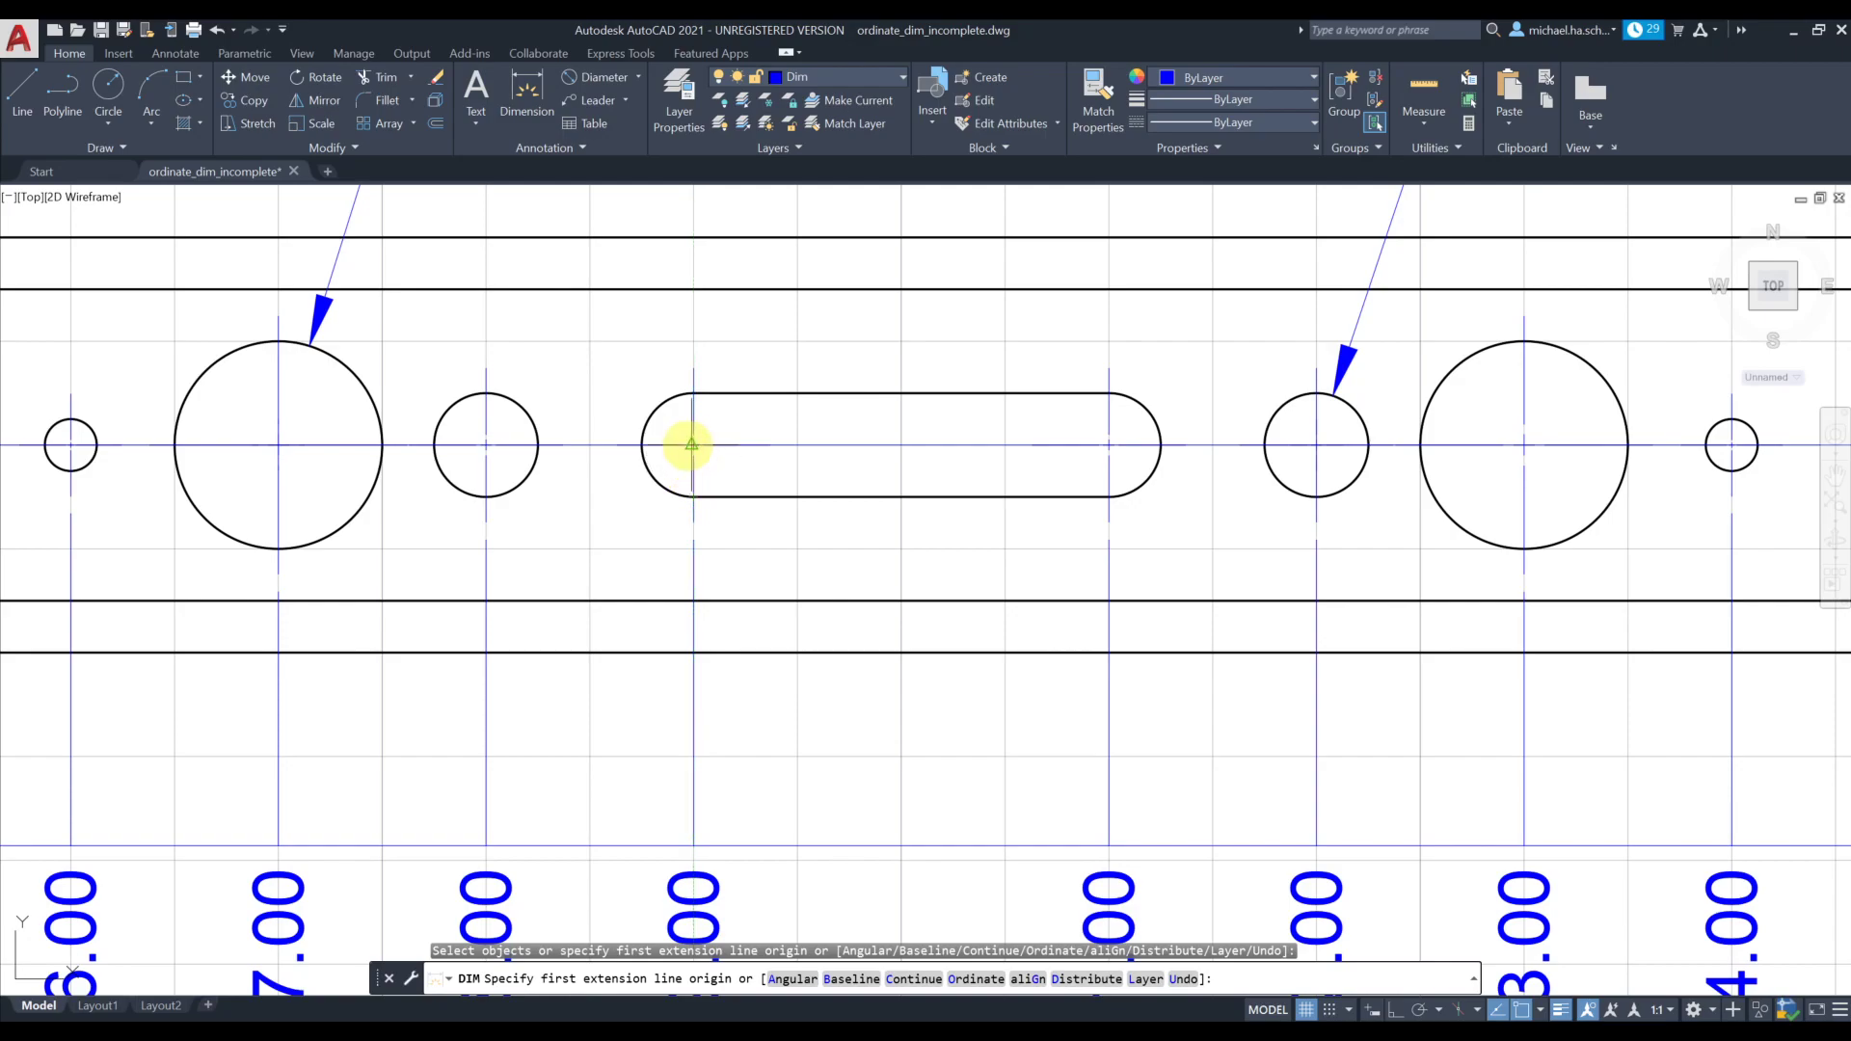
pyautogui.click(693, 392)
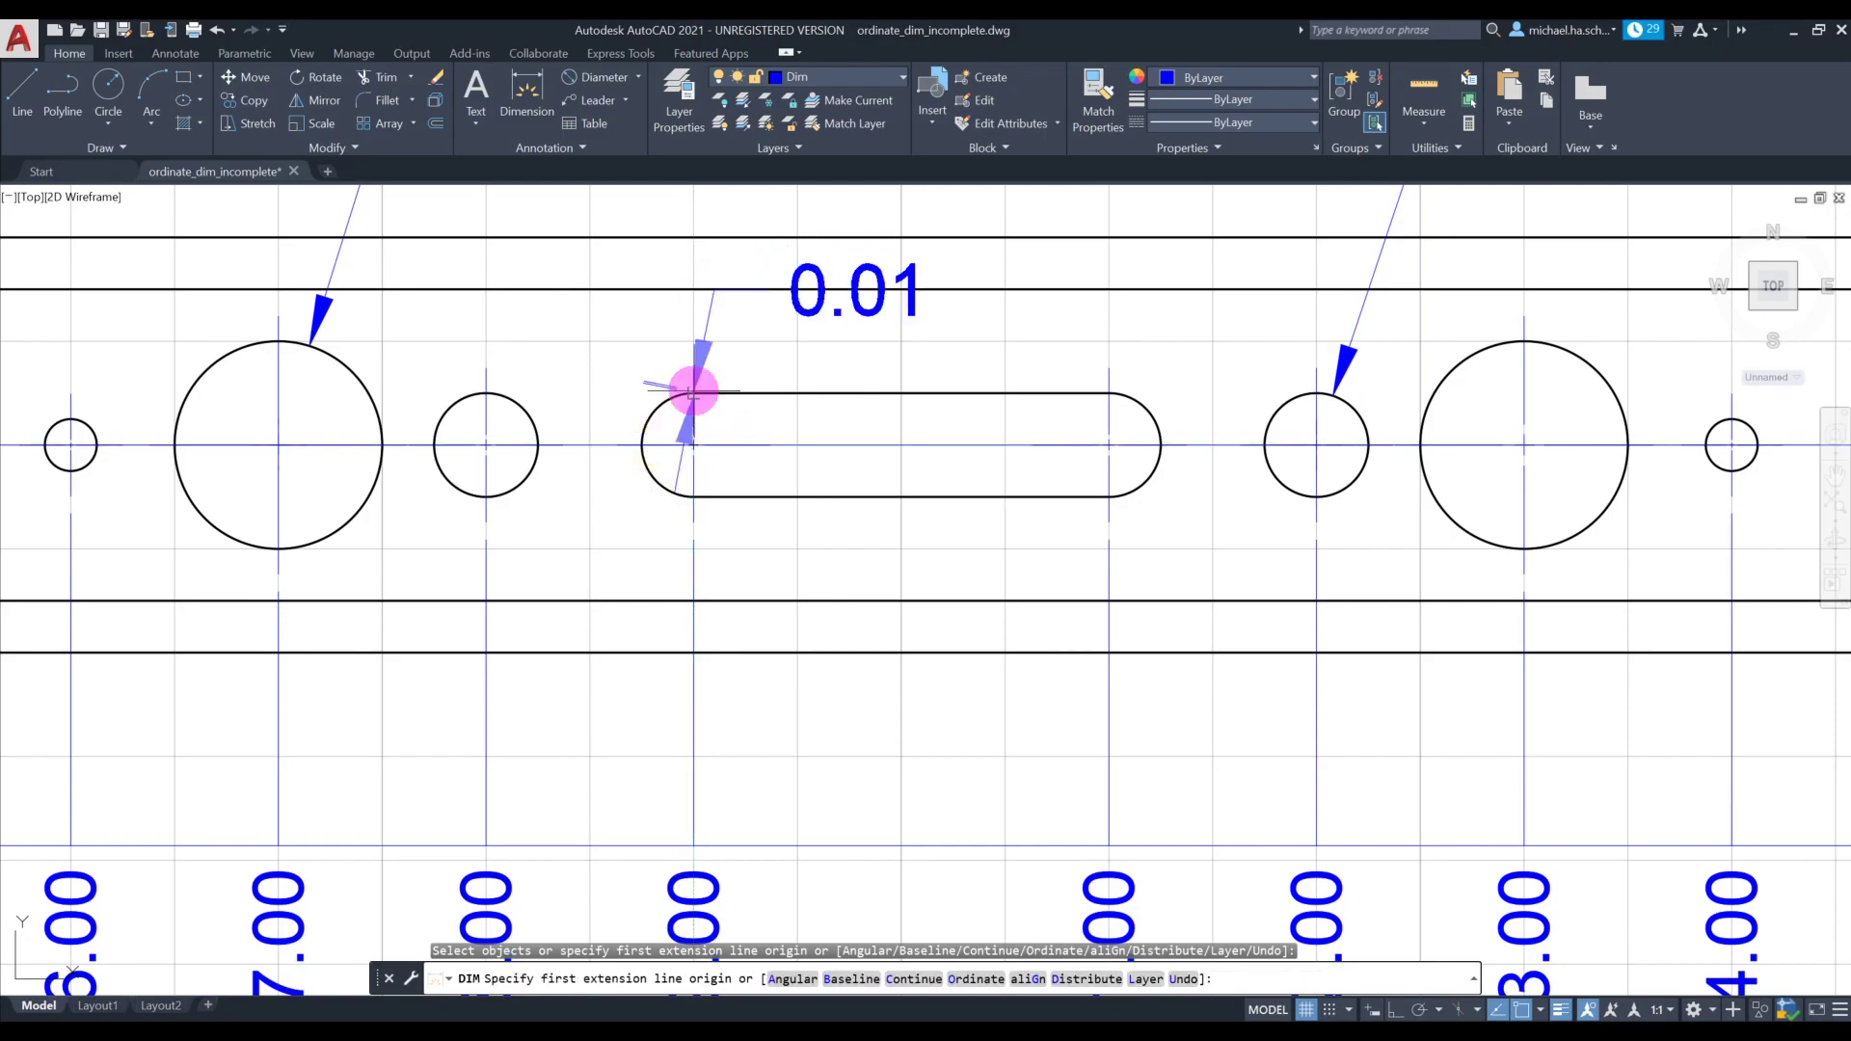
pyautogui.click(1109, 392)
pyautogui.scroll(2, 950, 525)
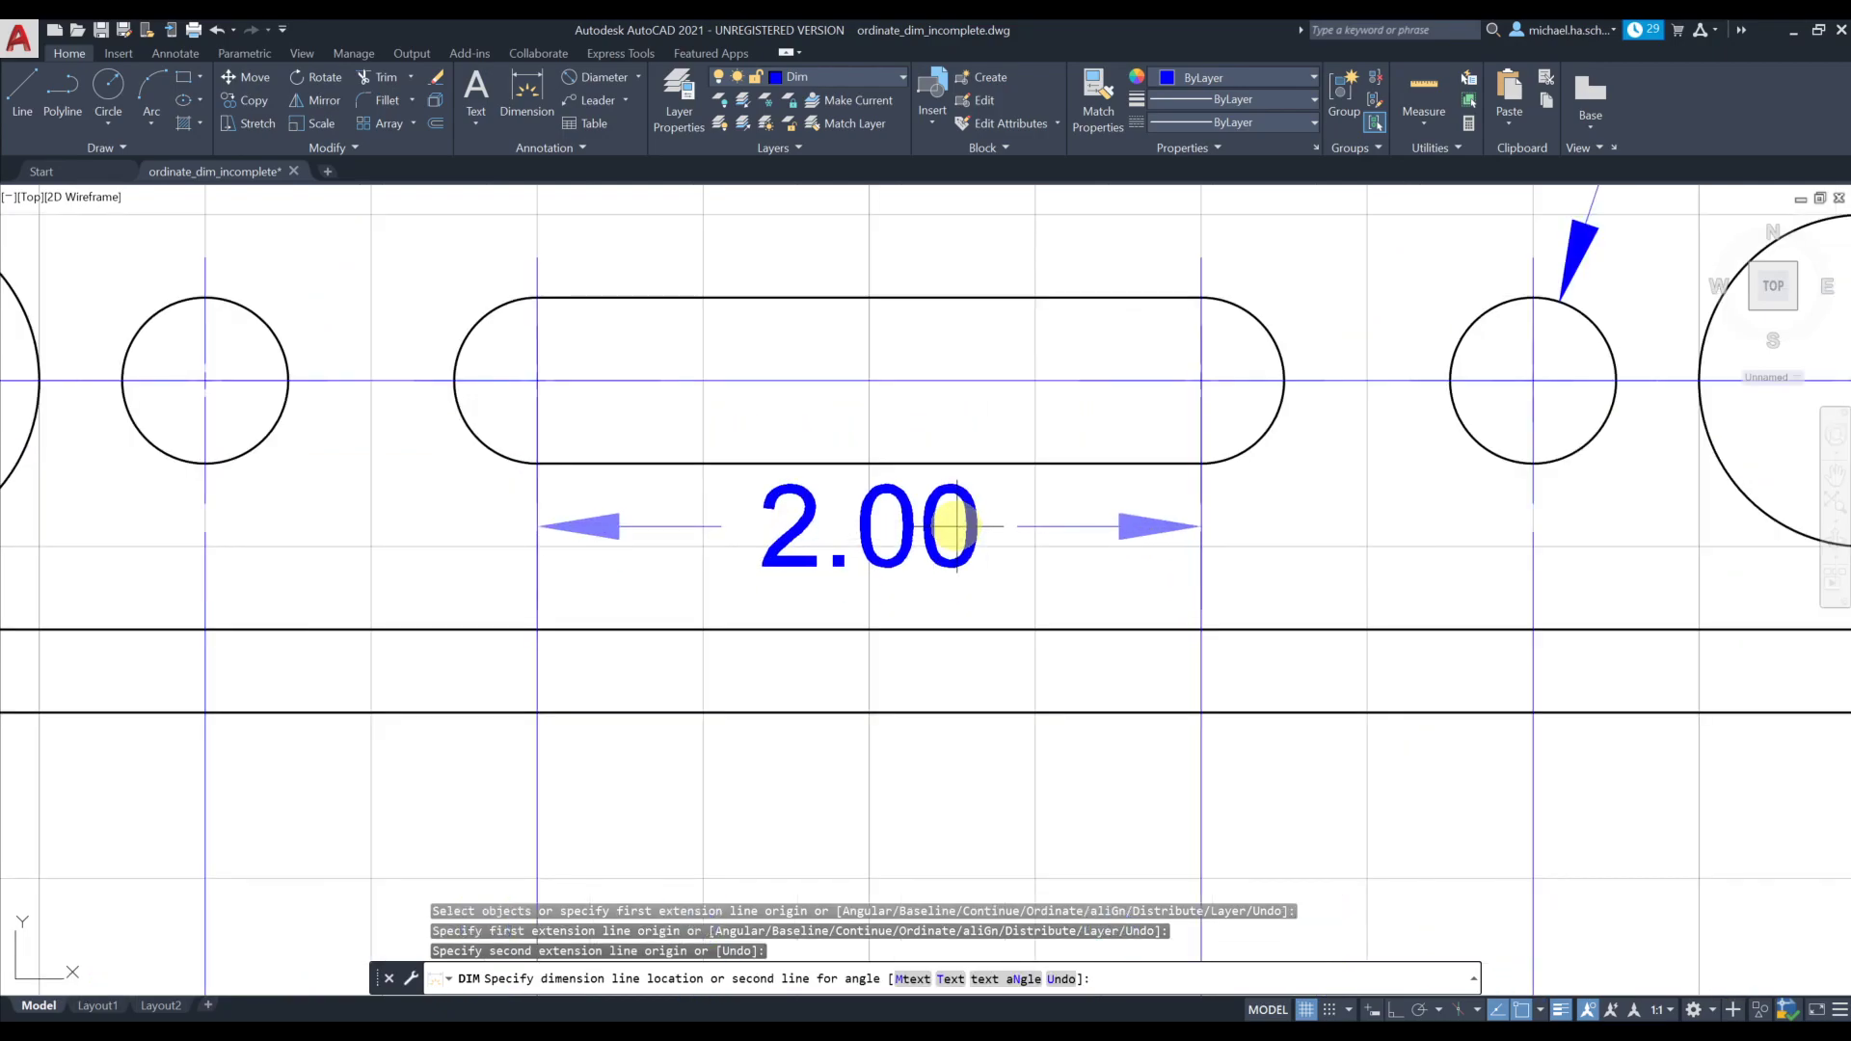
pyautogui.scroll(-4, 958, 527)
pyautogui.click(954, 652)
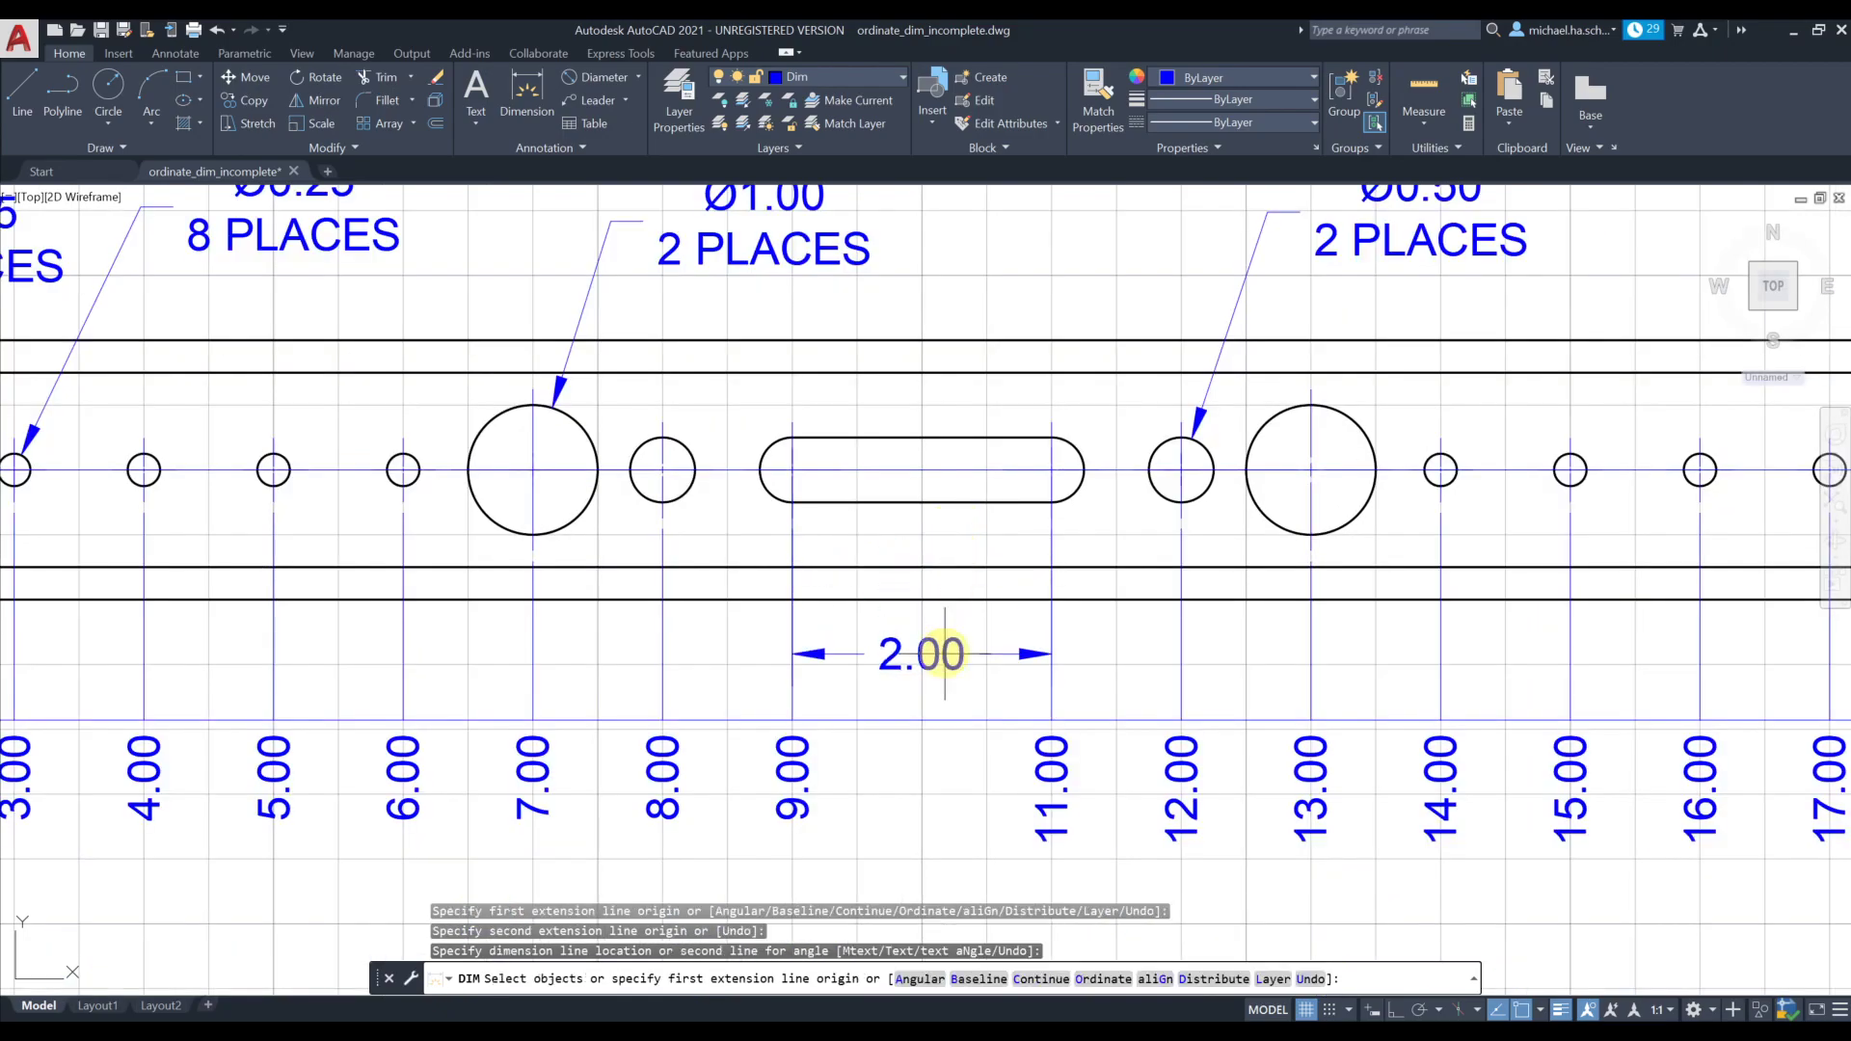
pyautogui.press('Return')
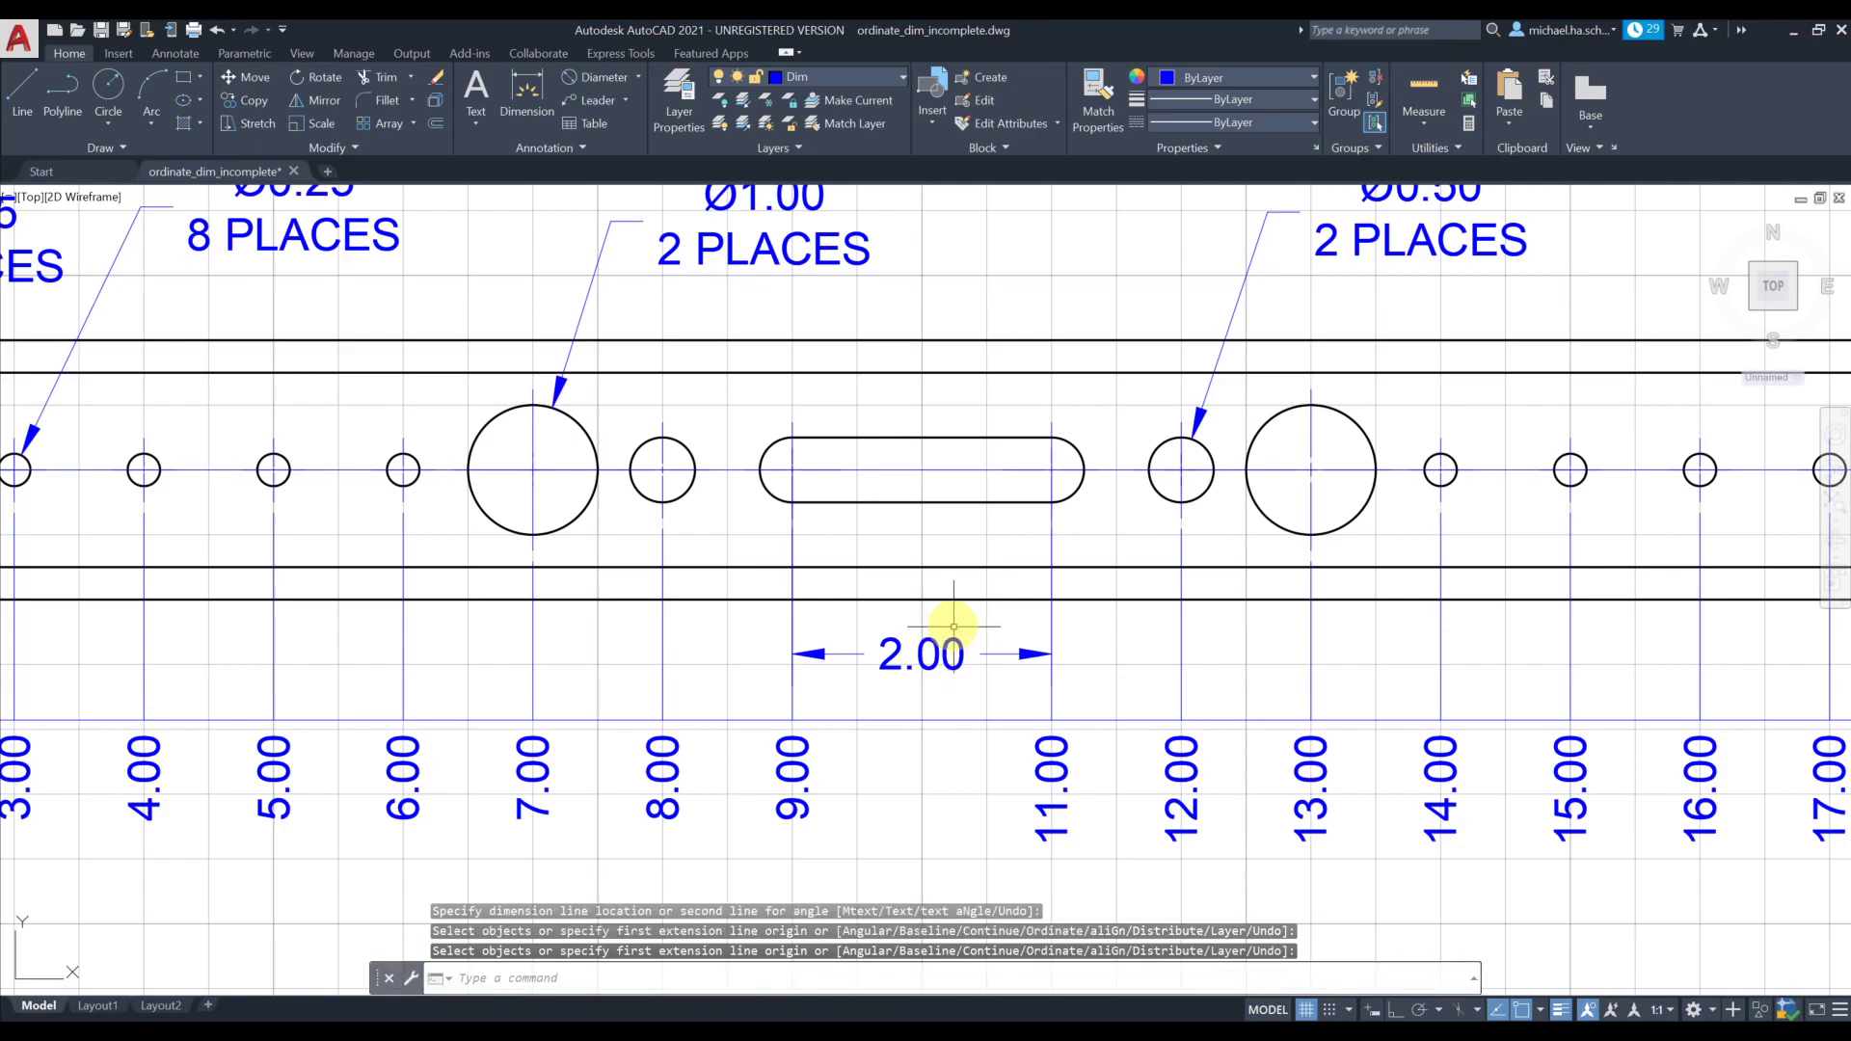
# Step: Wrap the 2.00 dimension text in square brackets to read [2.00]
pyautogui.click(946, 642)
pyautogui.doubleClick(946, 646)
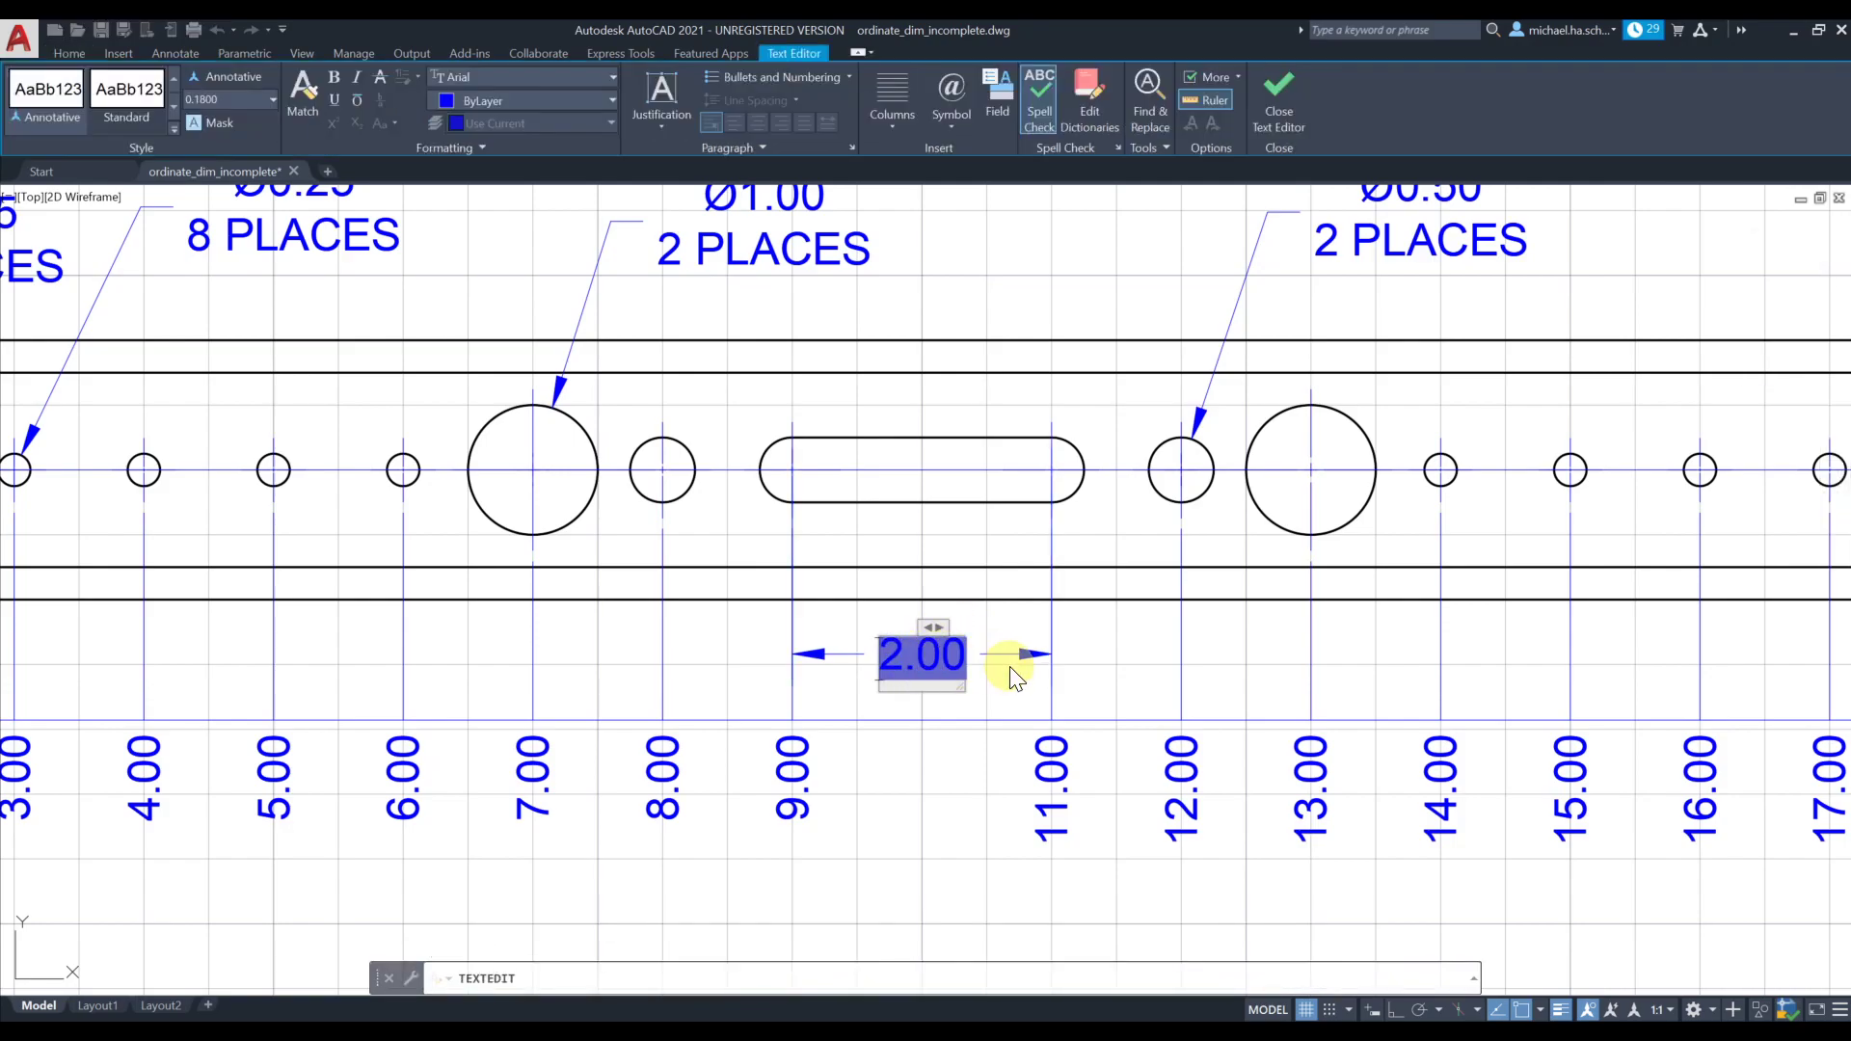
pyautogui.press('Home')
pyautogui.write('[')
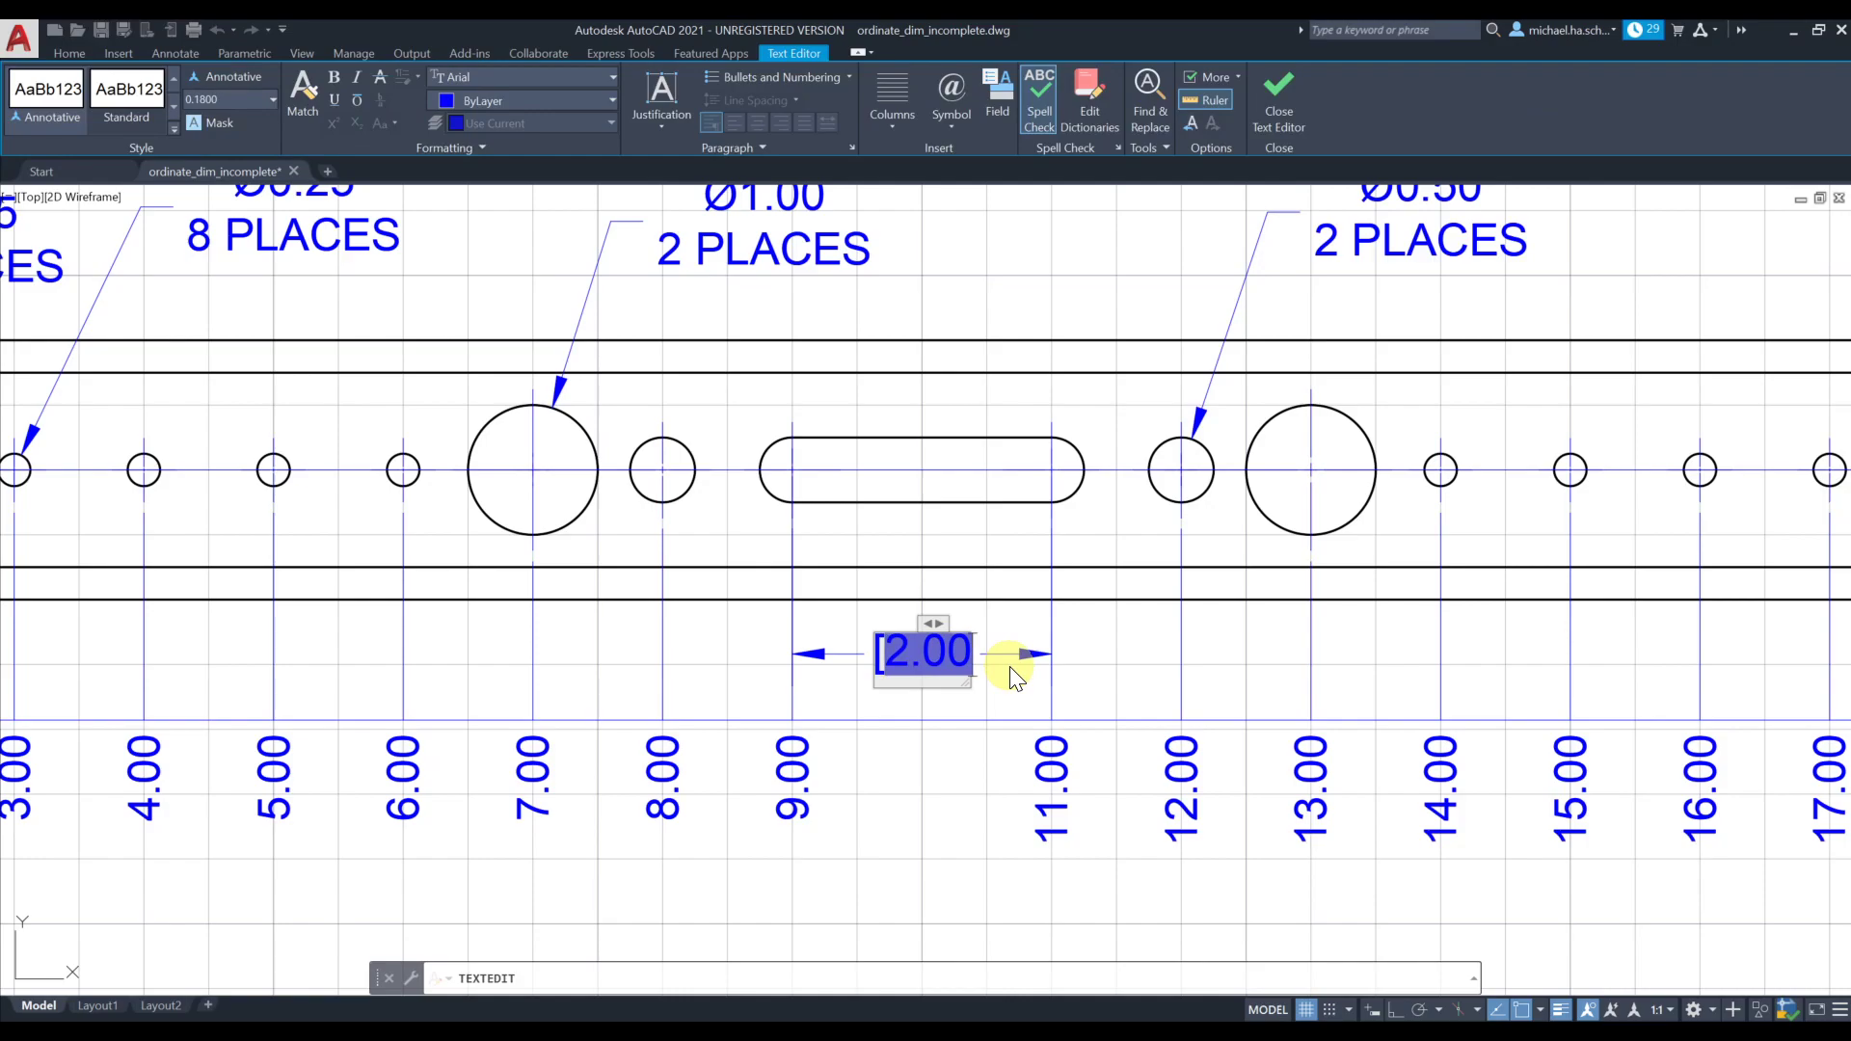
pyautogui.press('End')
pyautogui.write(']')
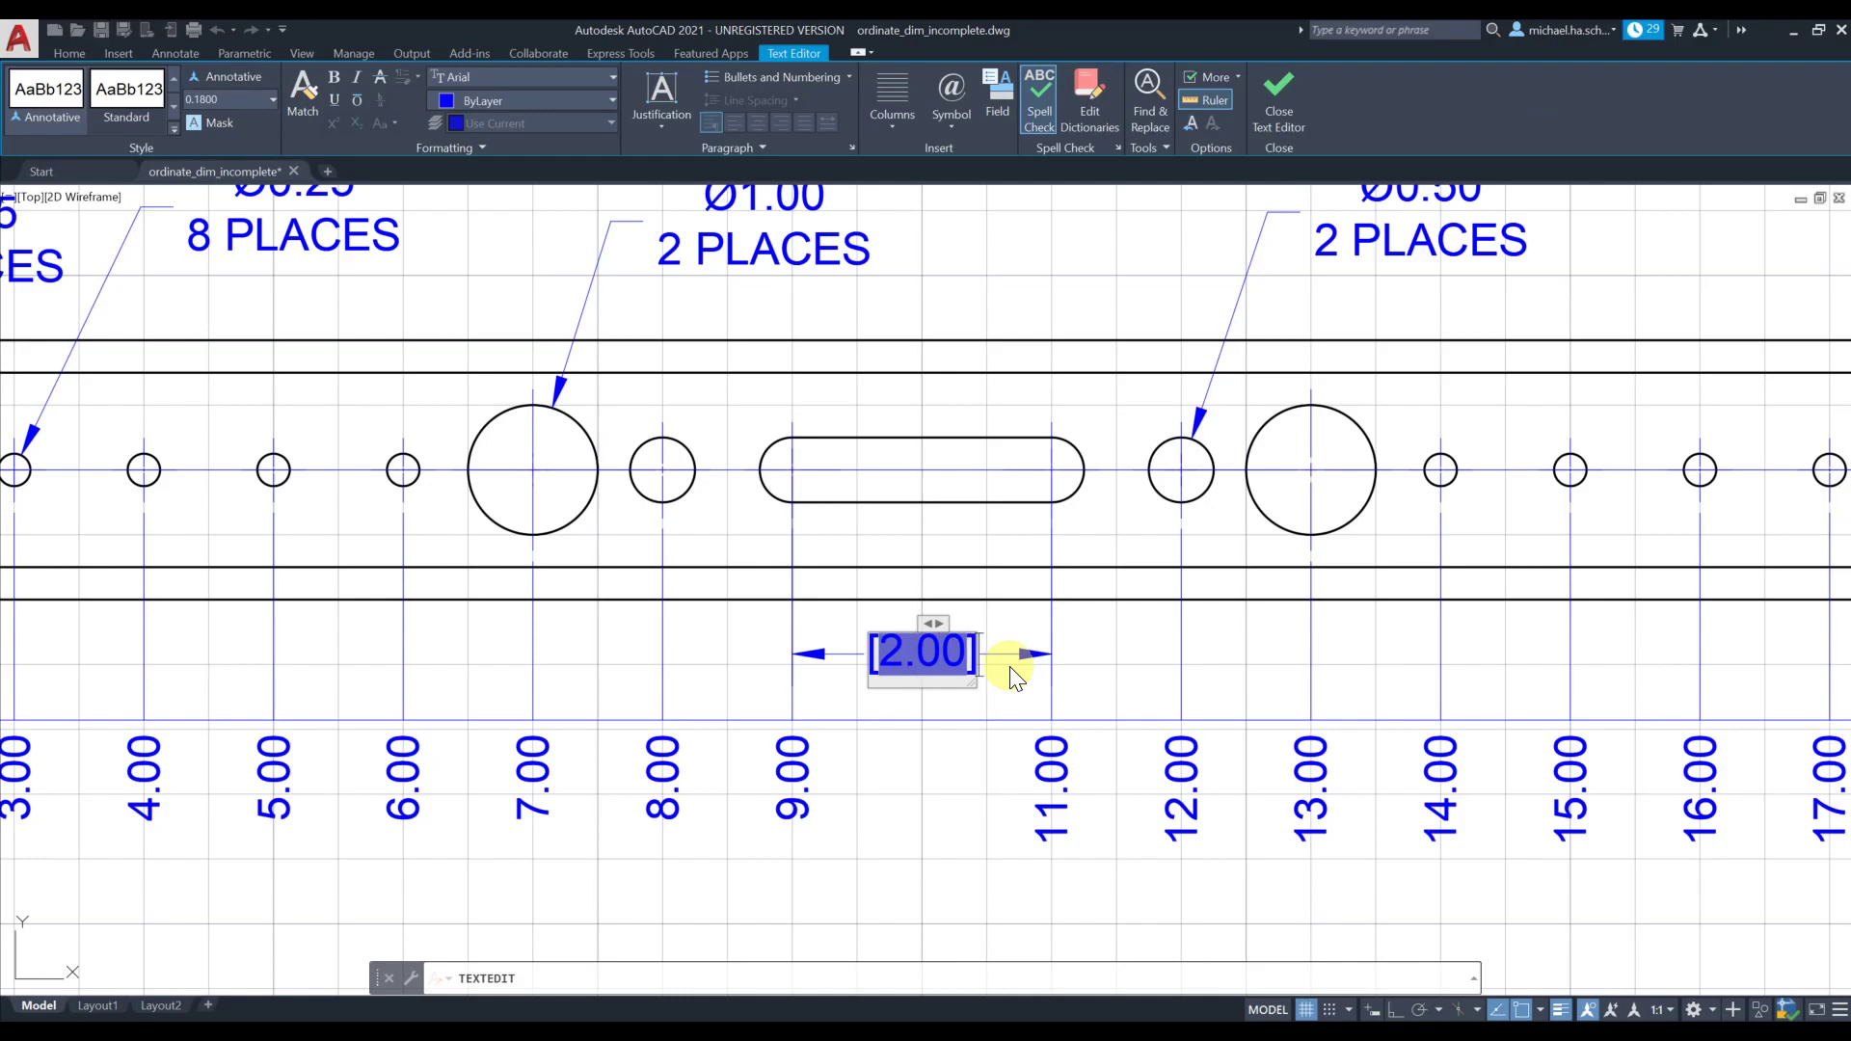
pyautogui.click(1109, 640)
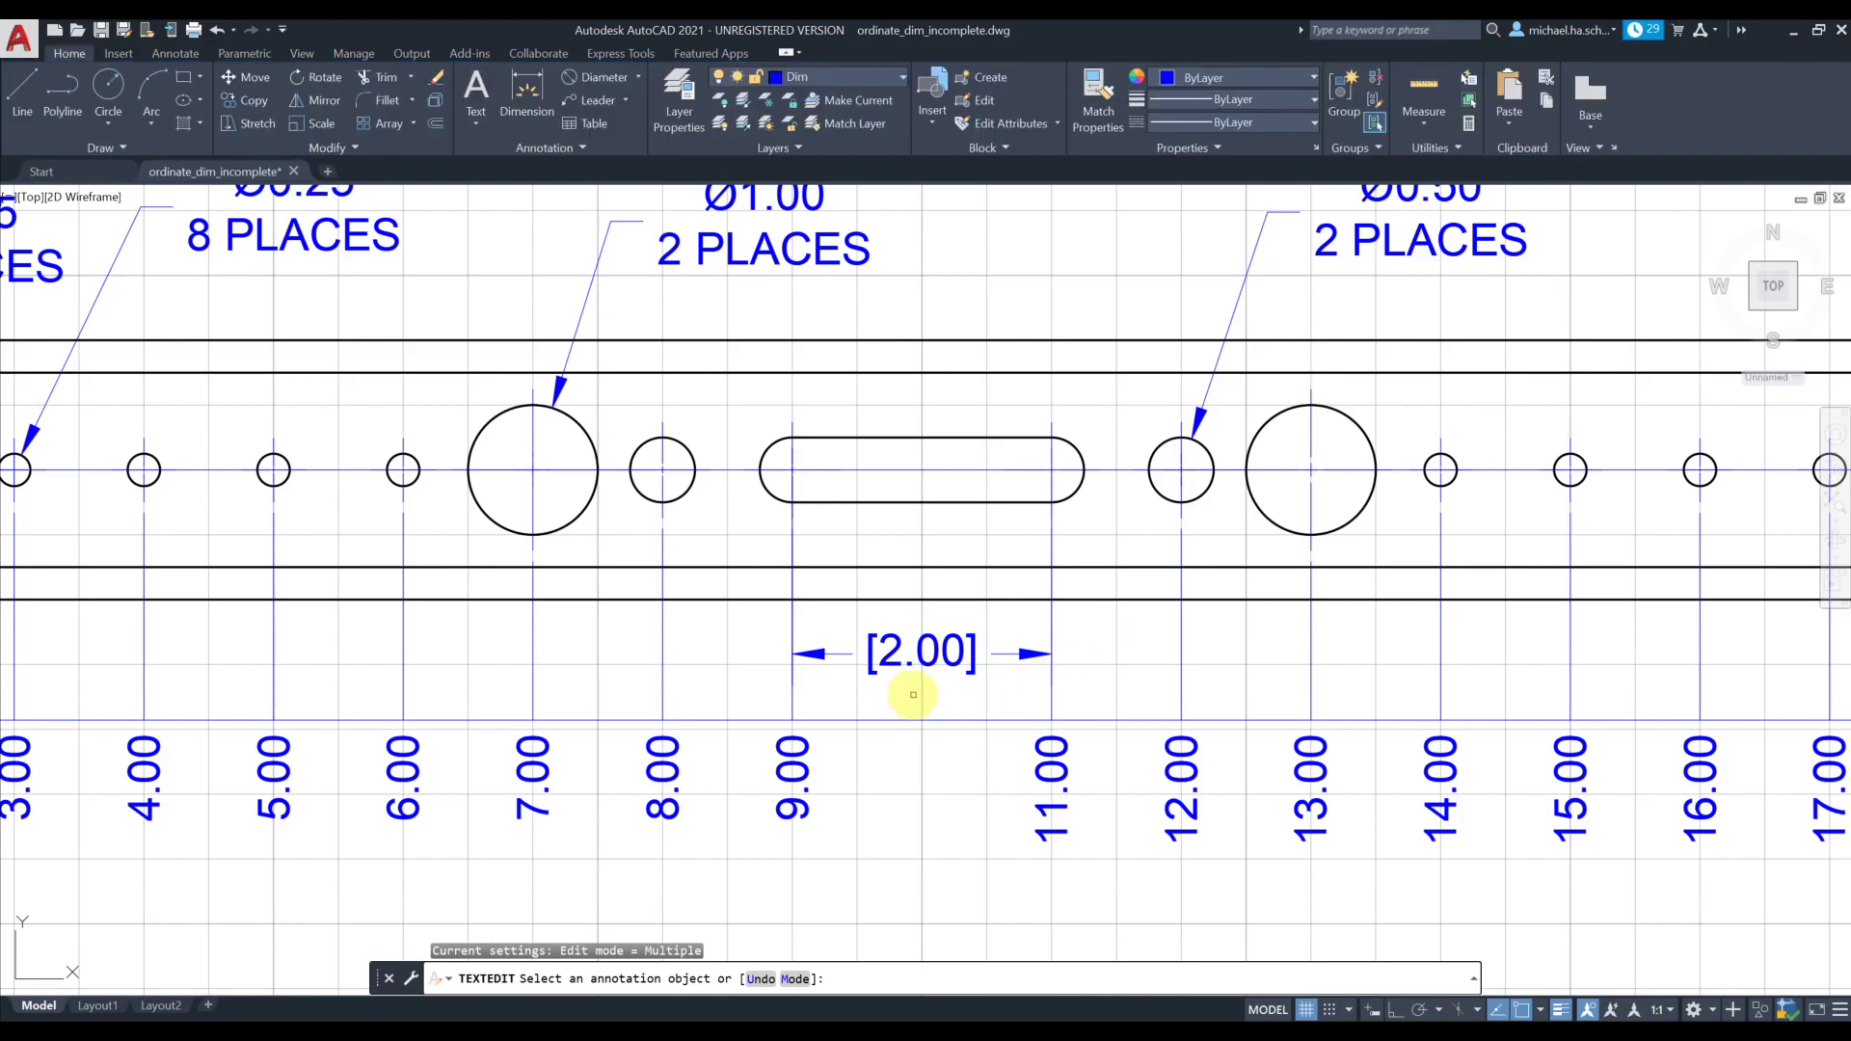
pyautogui.scroll(-2, 911, 690)
pyautogui.scroll(-2, 914, 690)
# Step: Place a Ø0.50 diameter dimension on the slot's right end arc, above the slot
pyautogui.press('Escape')
pyautogui.scroll(2, 915, 691)
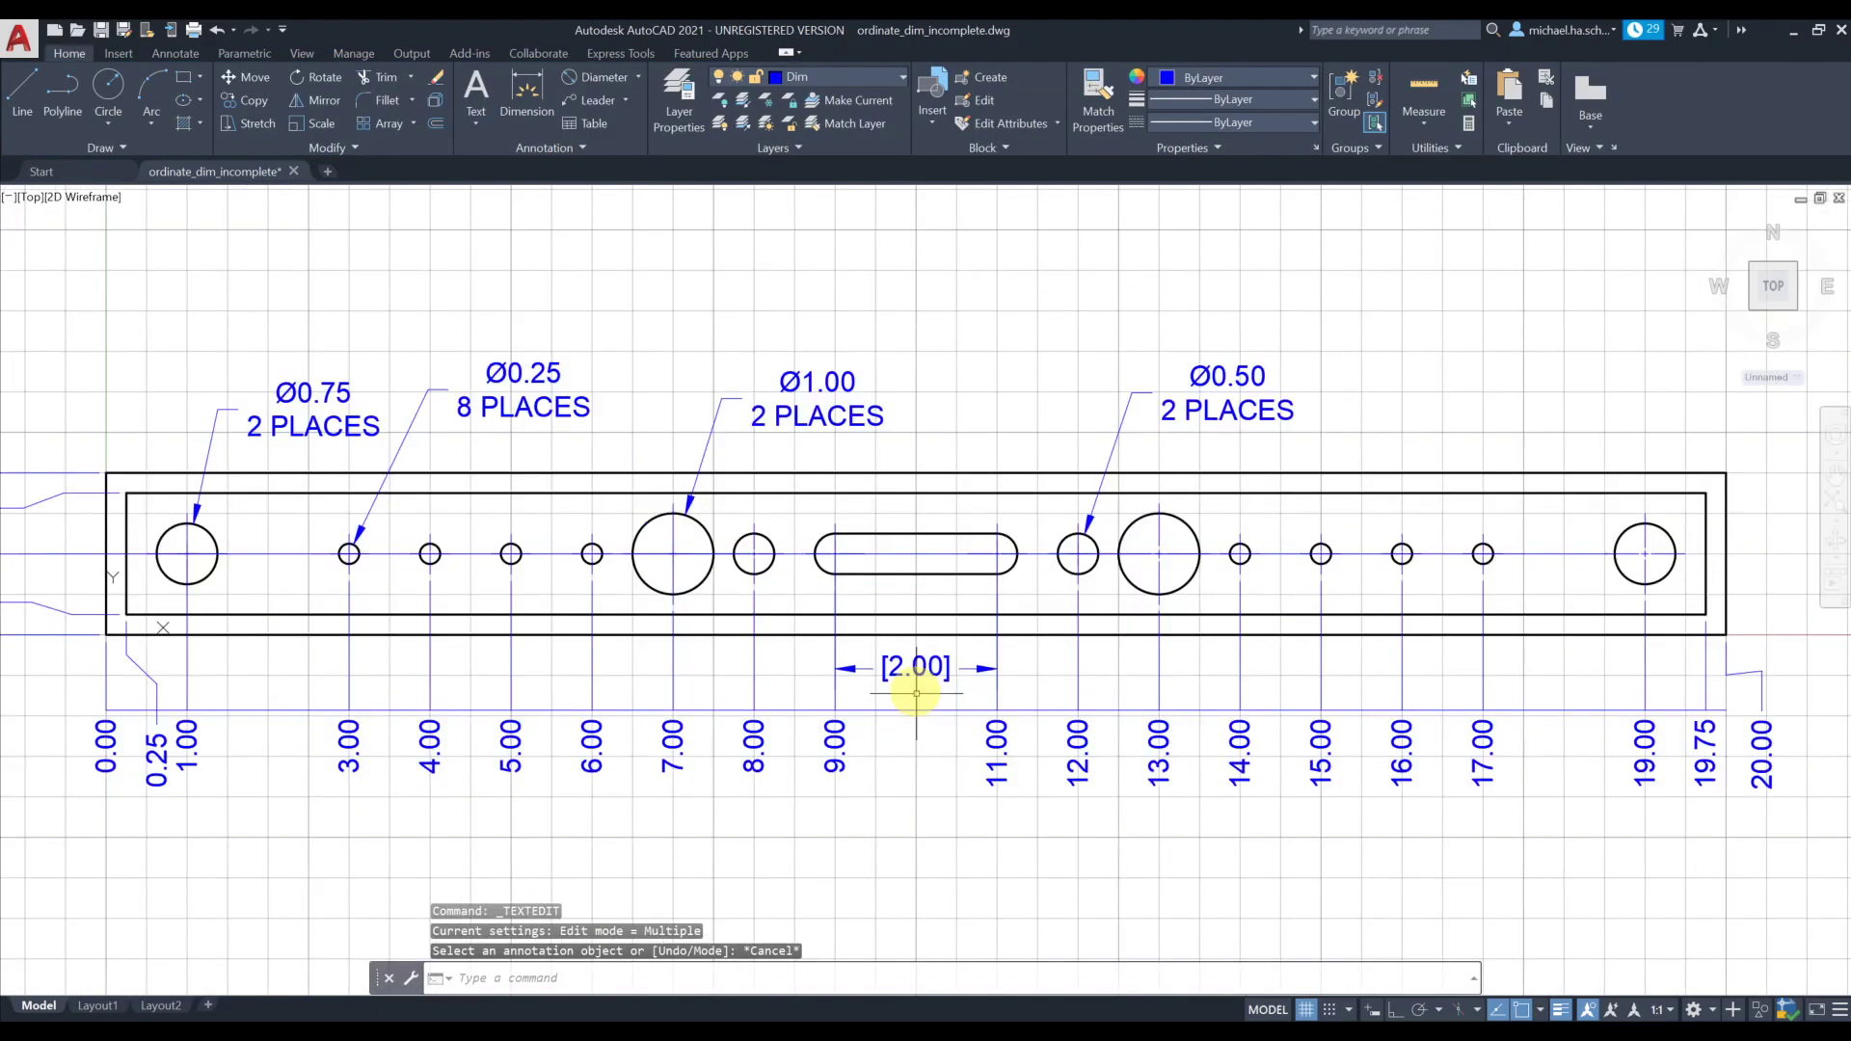
pyautogui.scroll(-2, 917, 692)
pyautogui.moveTo(917, 691); pyautogui.dragTo(849, 606, button='middle')
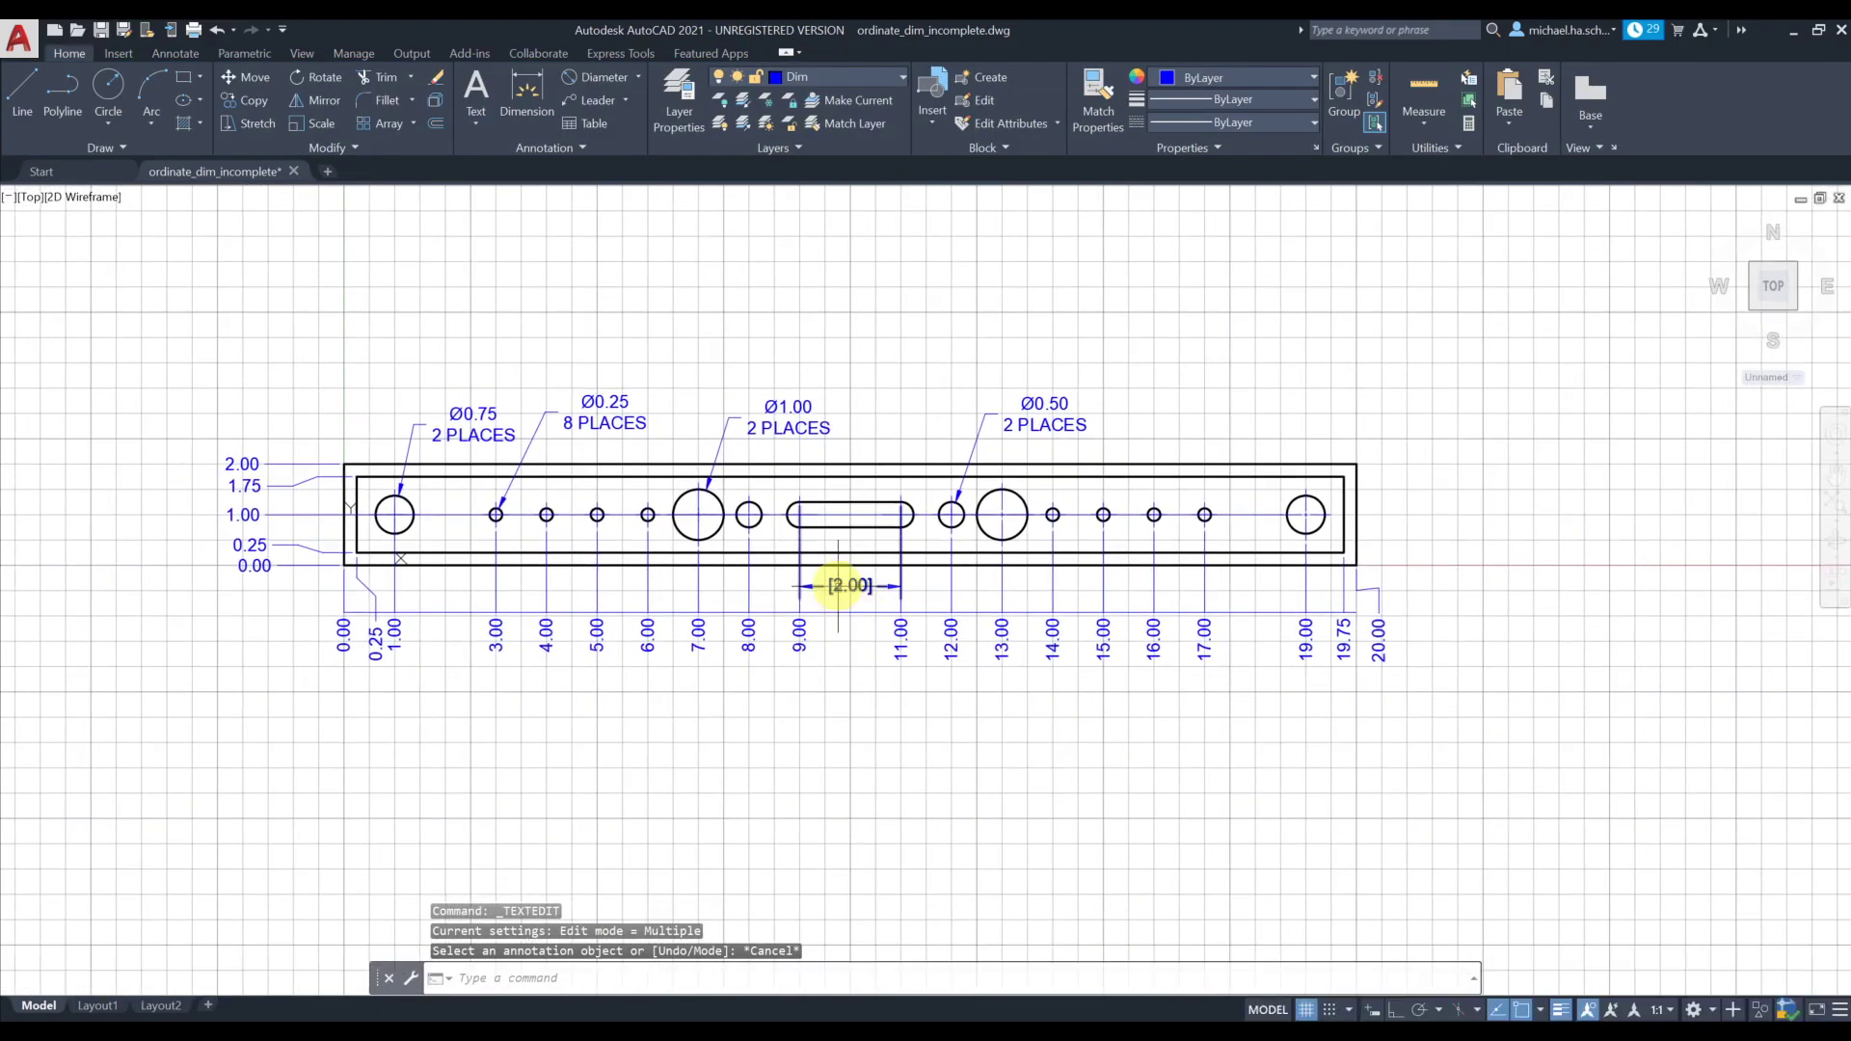
pyautogui.scroll(2, 839, 585)
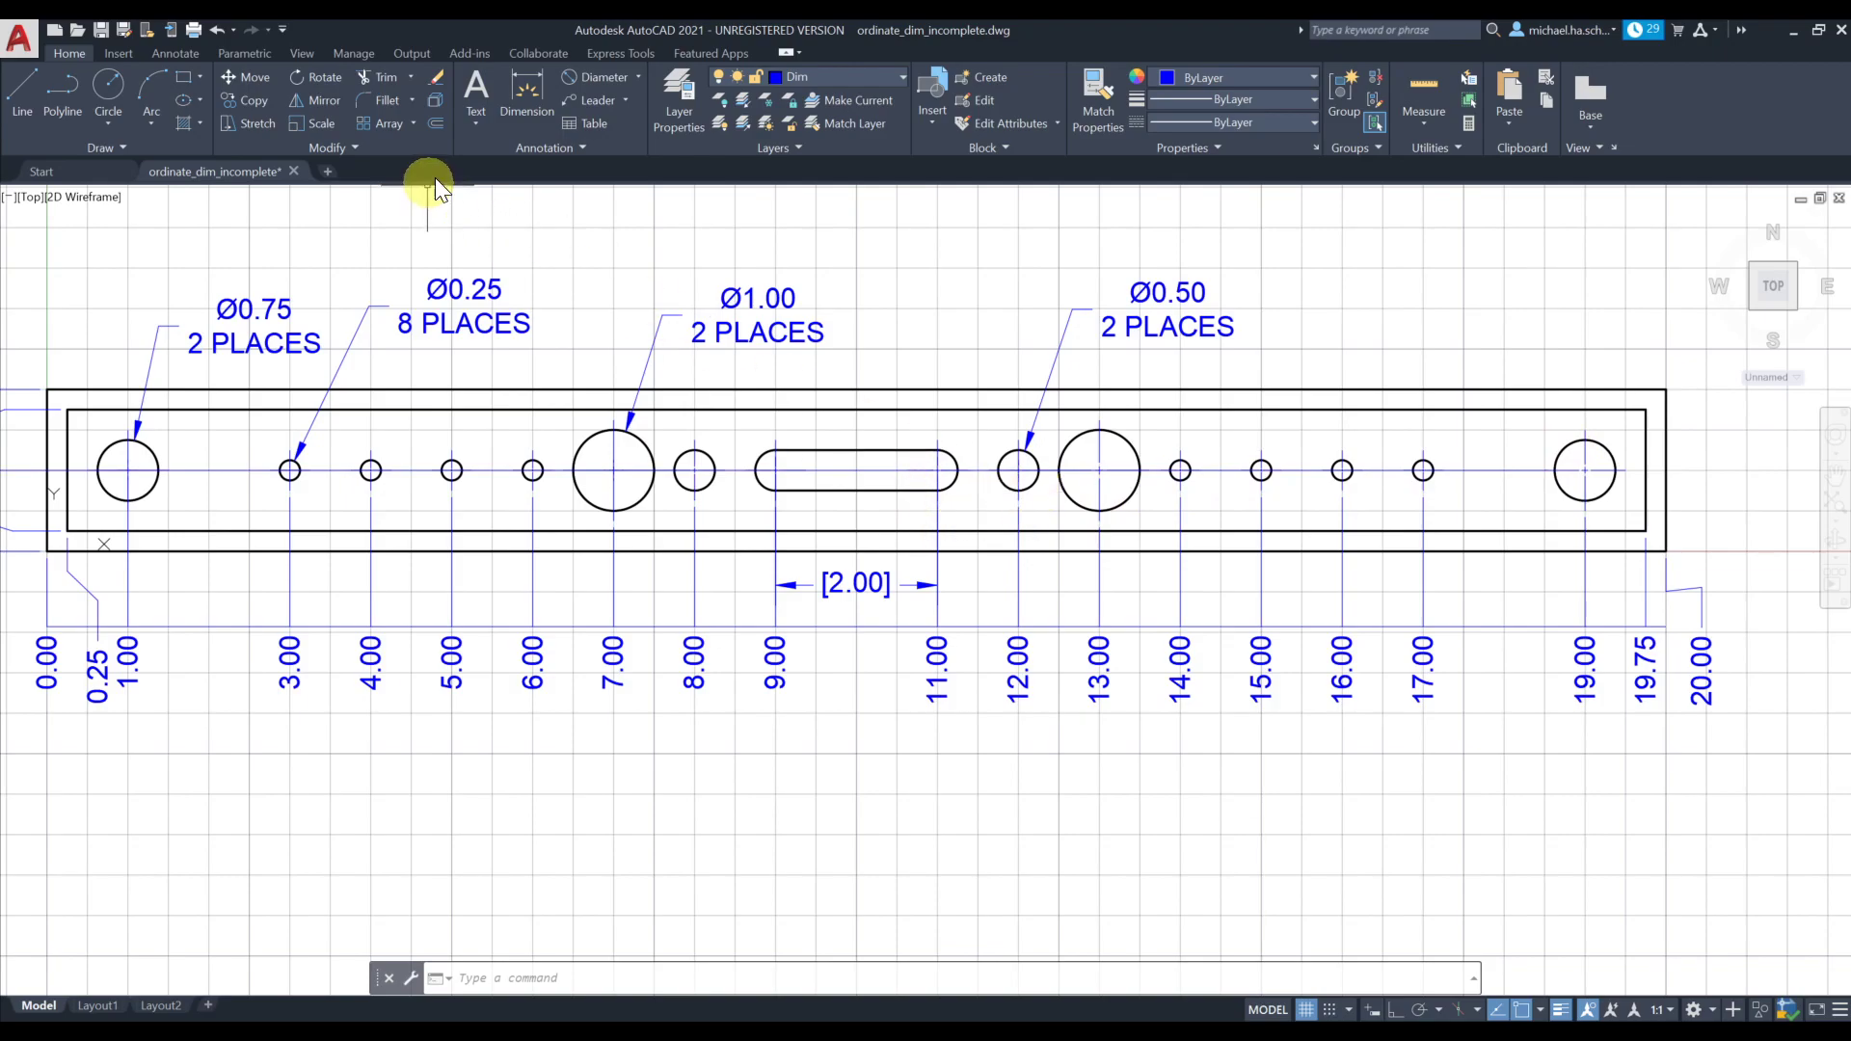
pyautogui.click(636, 79)
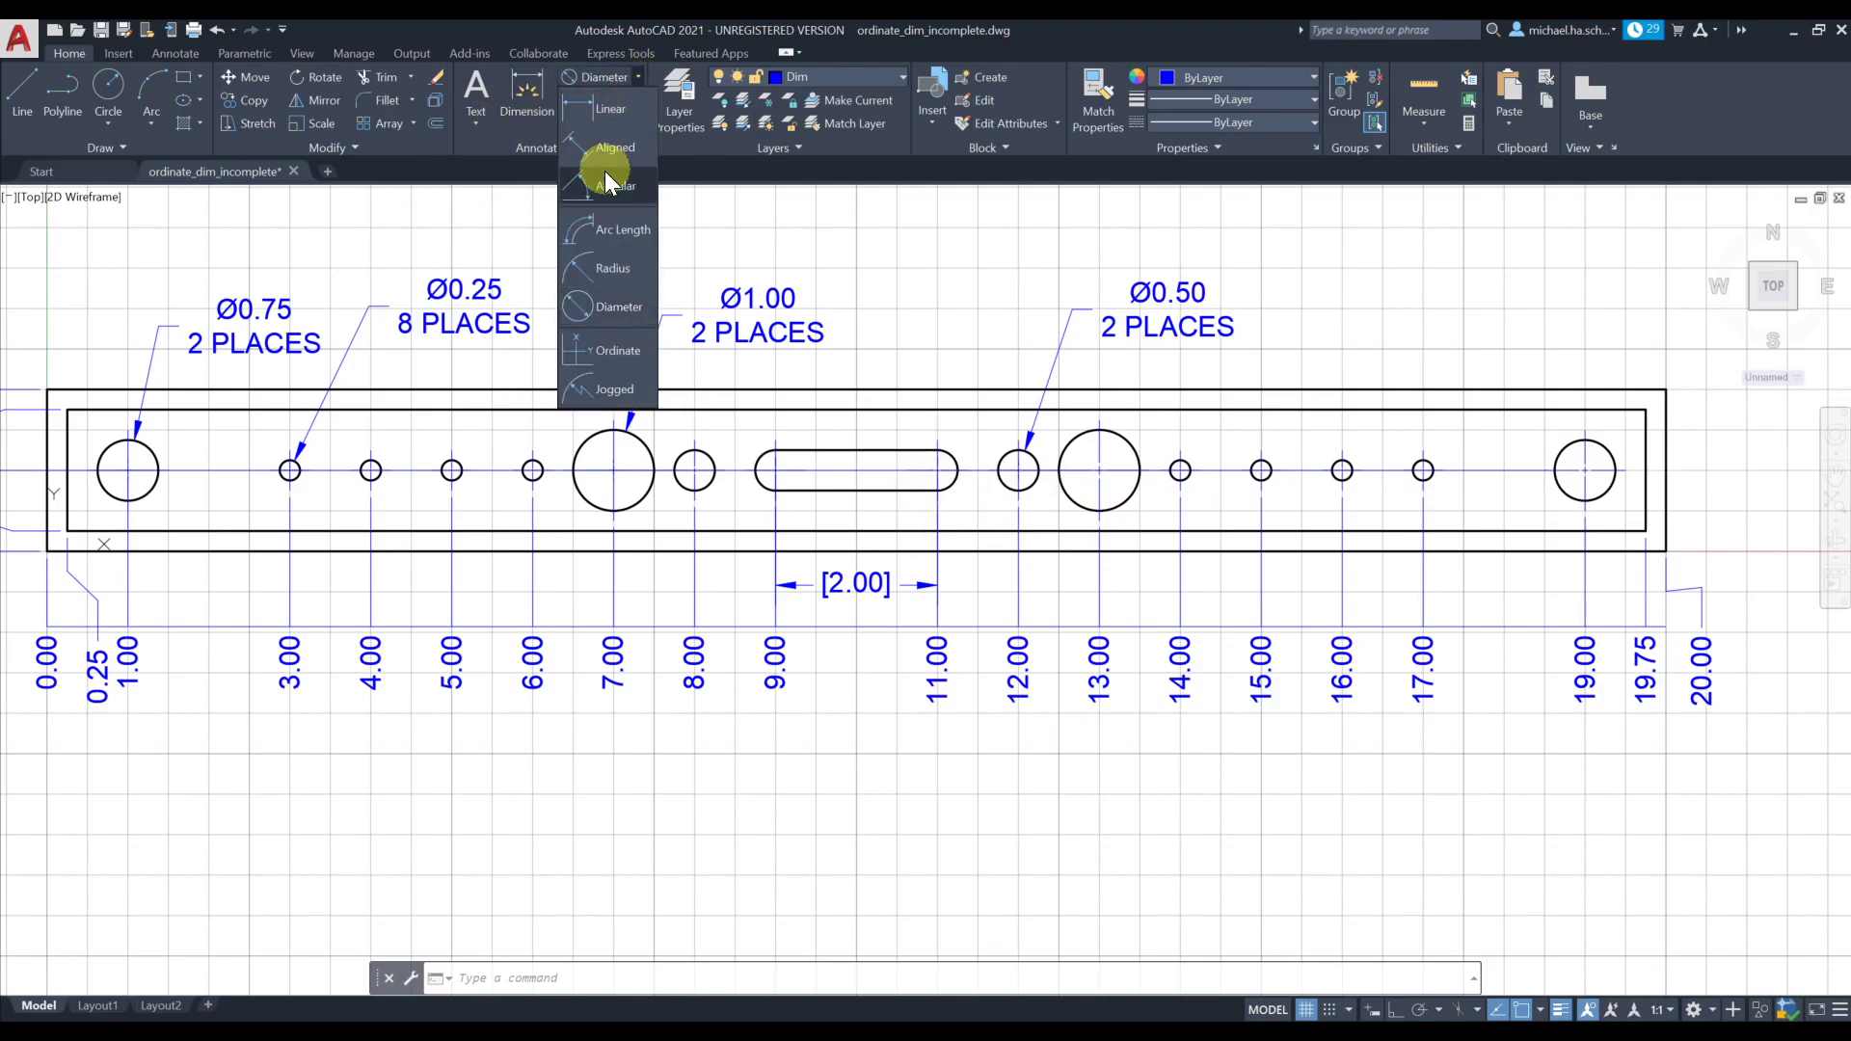
pyautogui.click(588, 310)
pyautogui.click(945, 461)
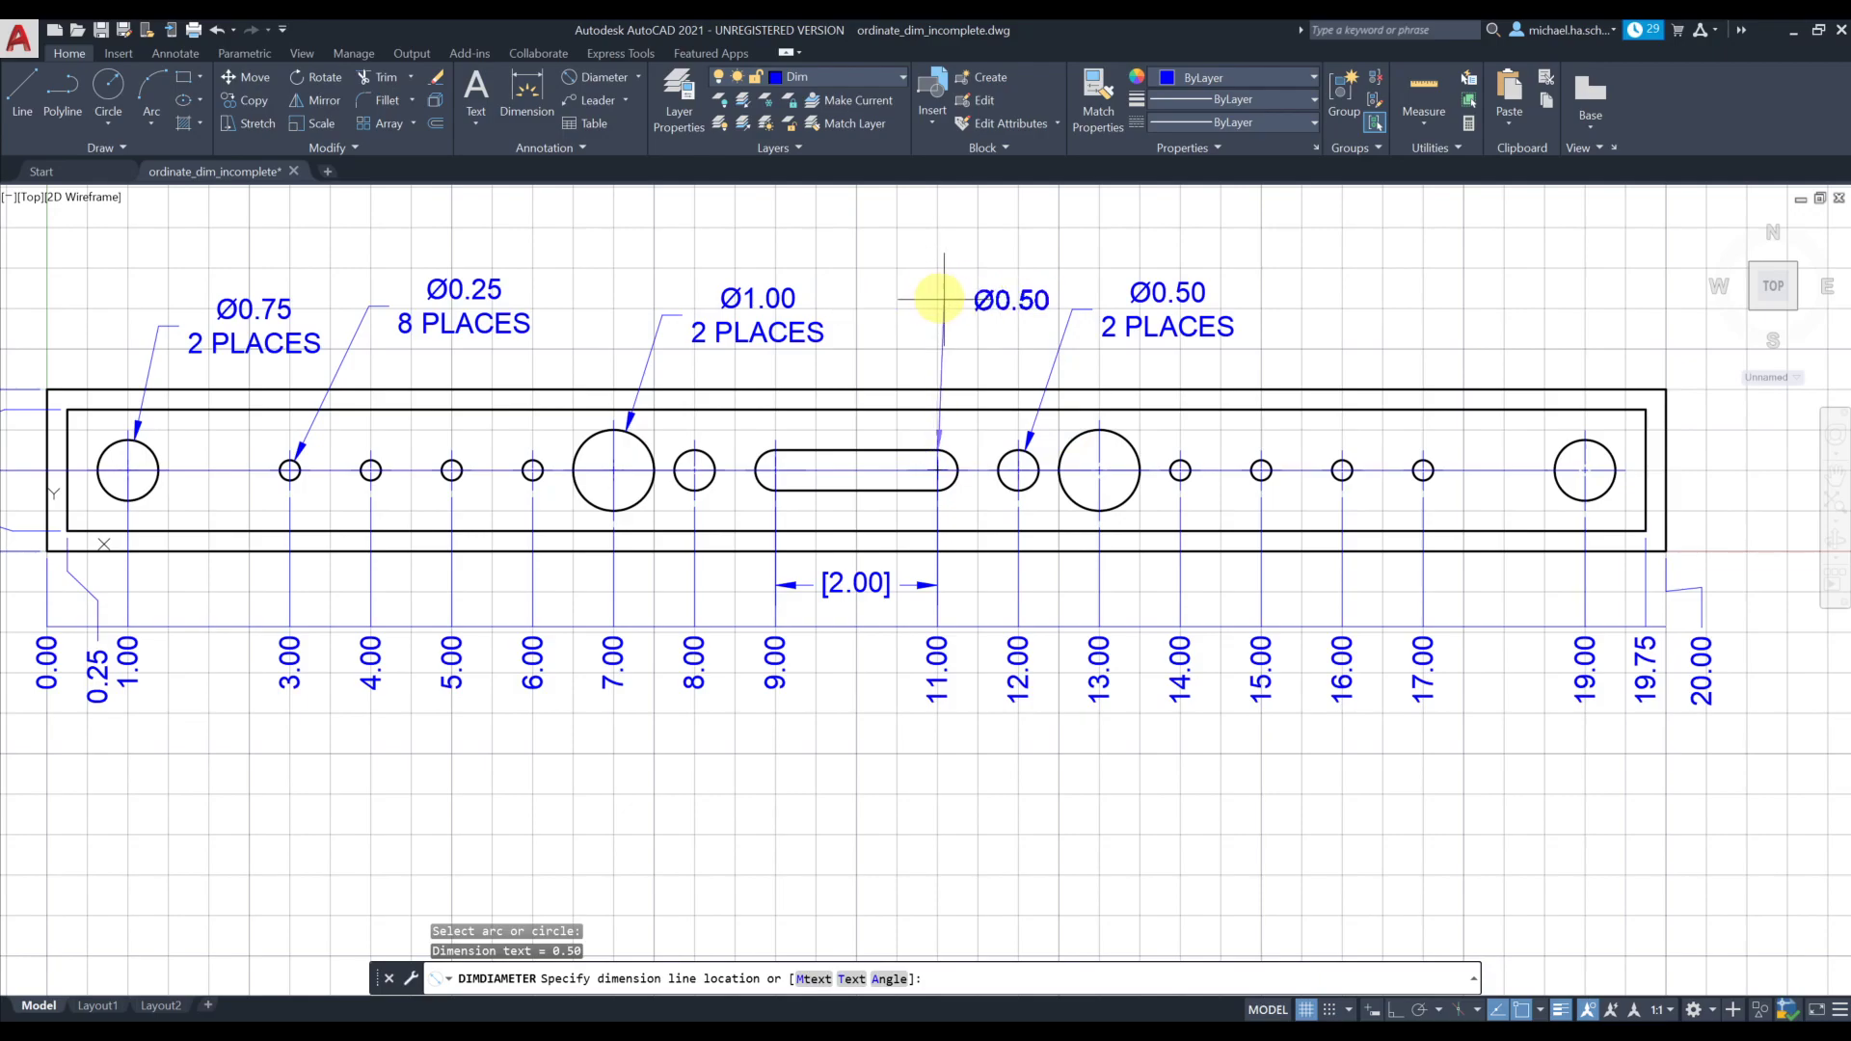
pyautogui.click(959, 295)
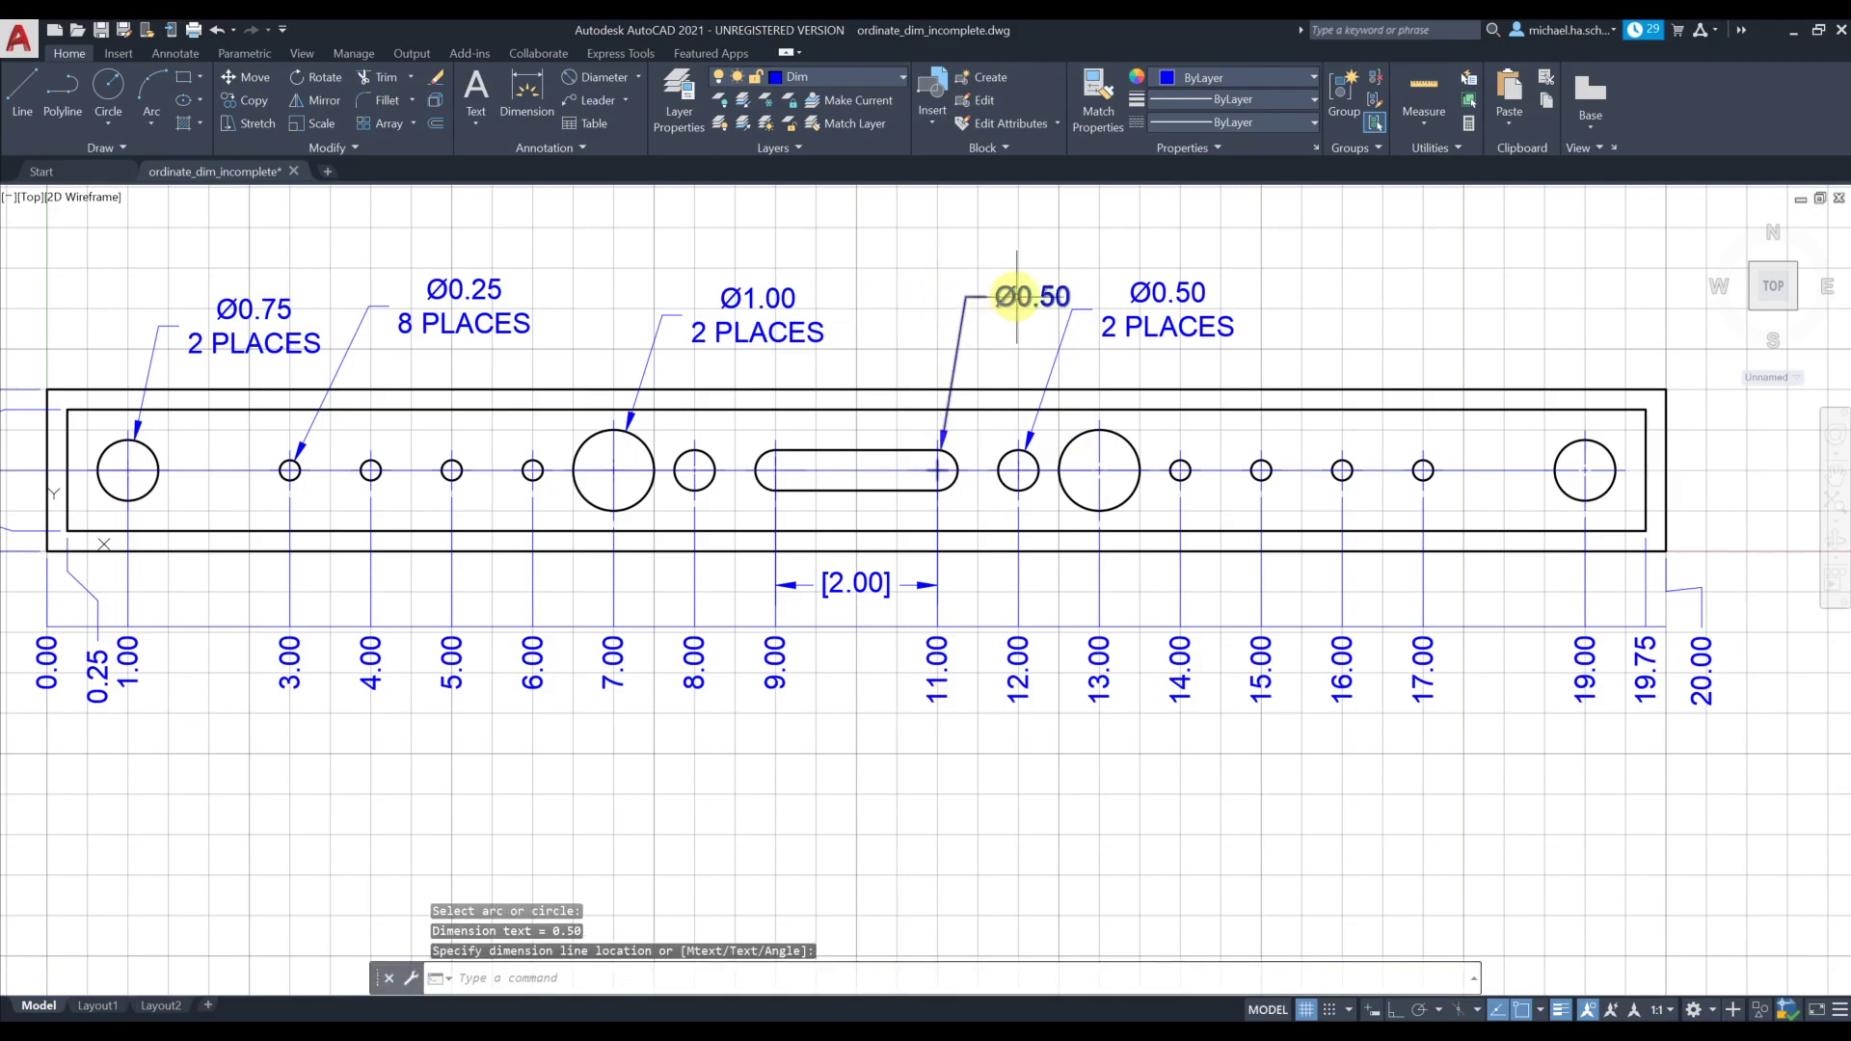
pyautogui.press('Escape')
# Step: Reposition the Ø0.50 2 PLACES text and the slot's Ø0.50 label via their grips
pyautogui.click(1195, 320)
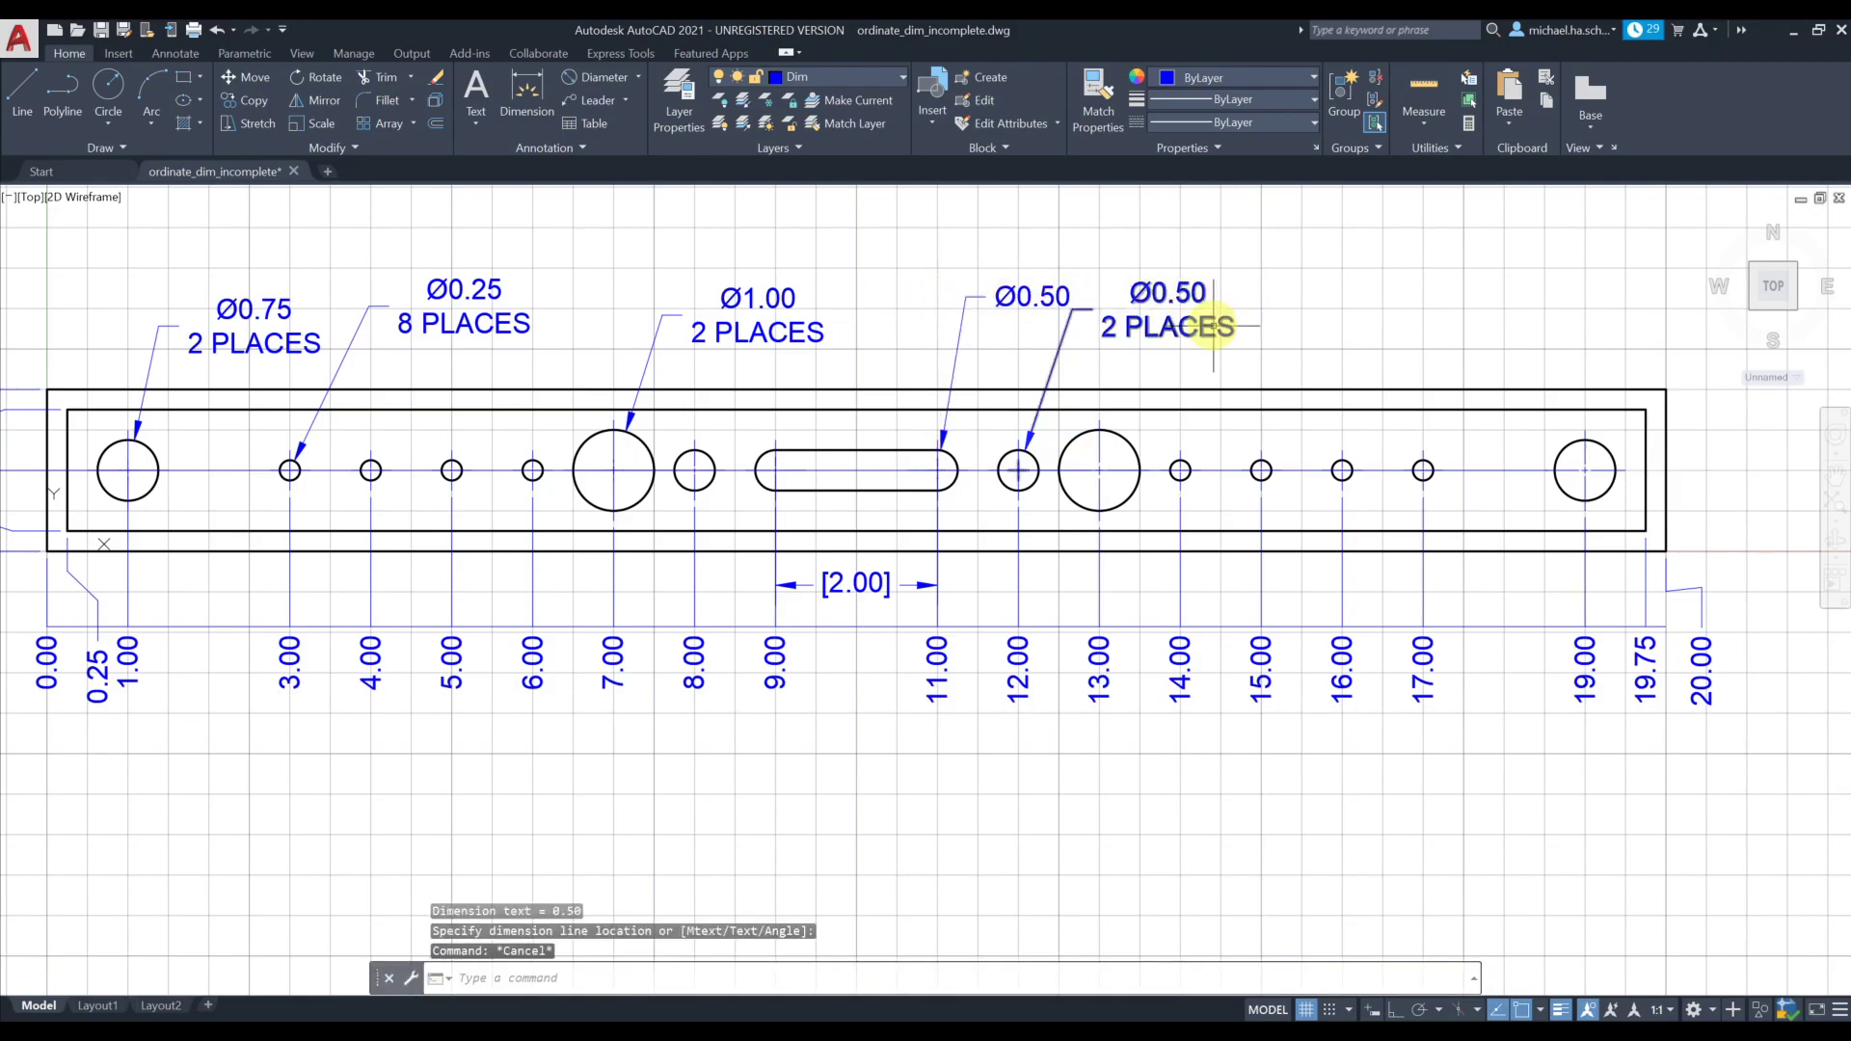
pyautogui.click(1169, 308)
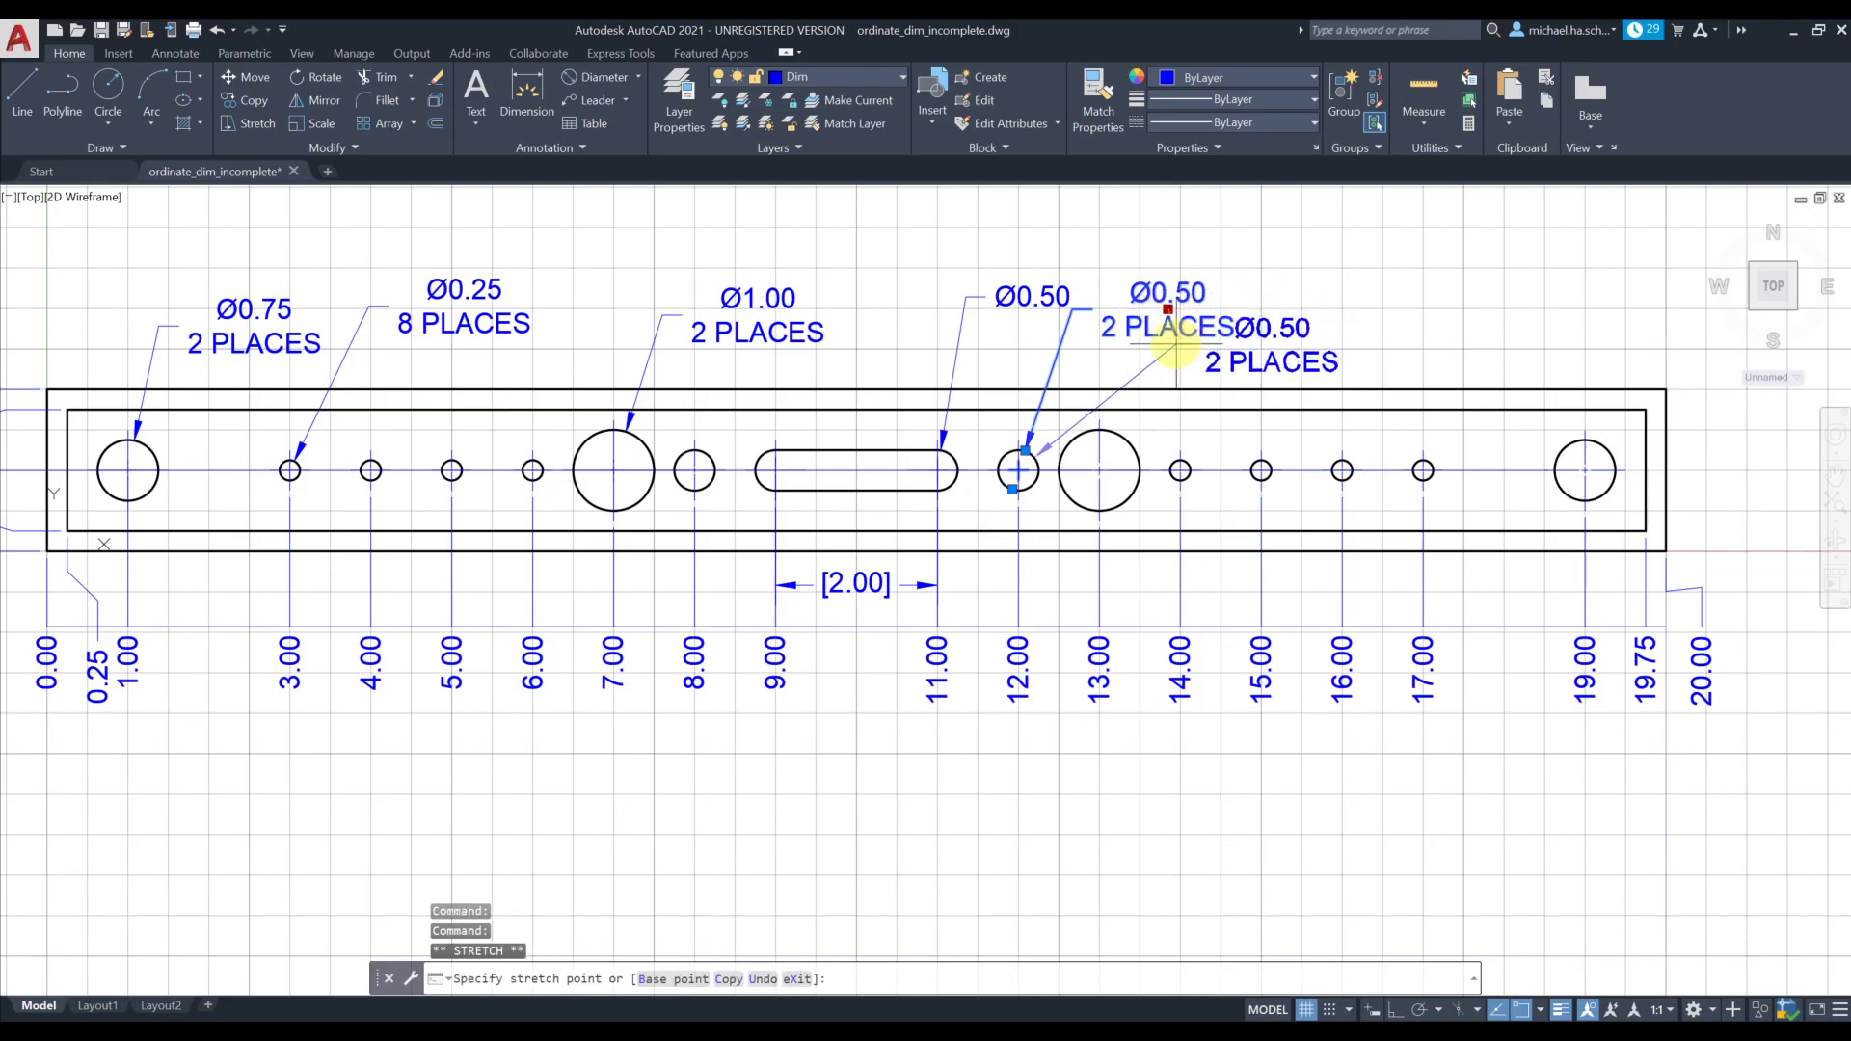
pyautogui.click(1120, 327)
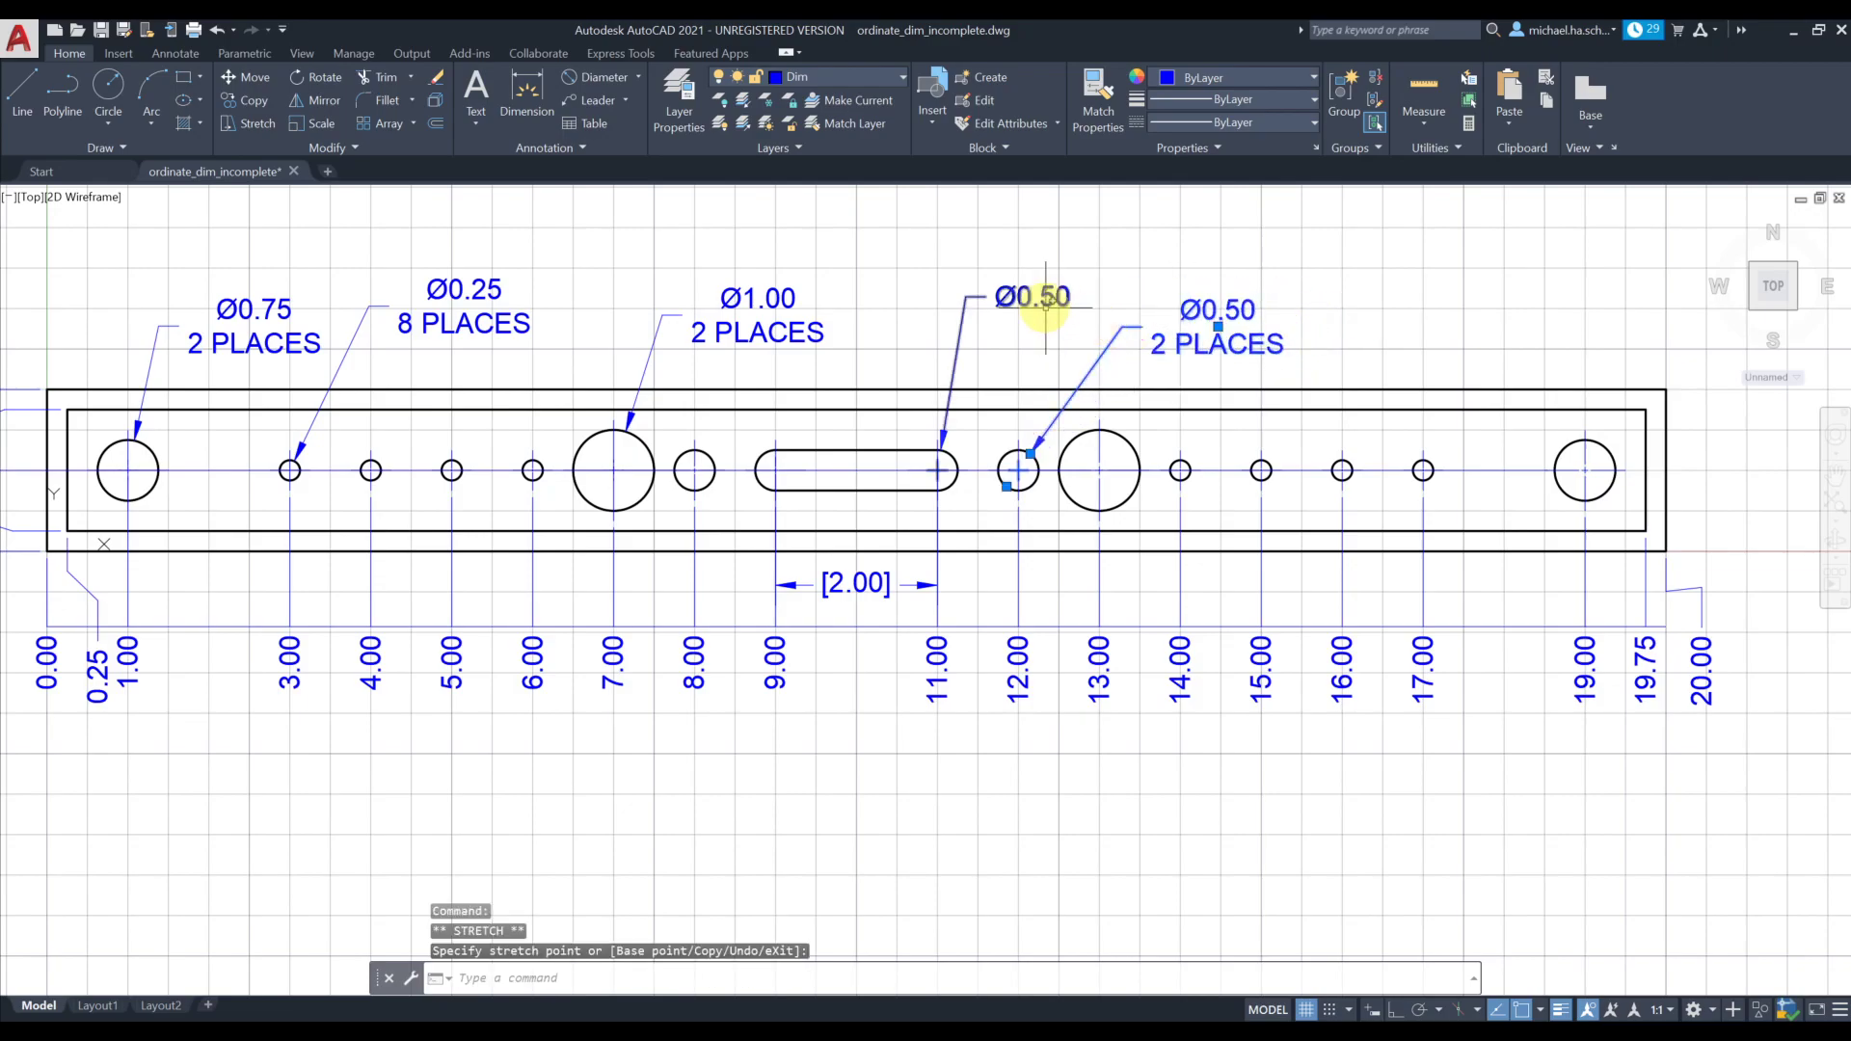
pyautogui.press('Escape')
pyautogui.click(1023, 296)
pyautogui.click(1032, 296)
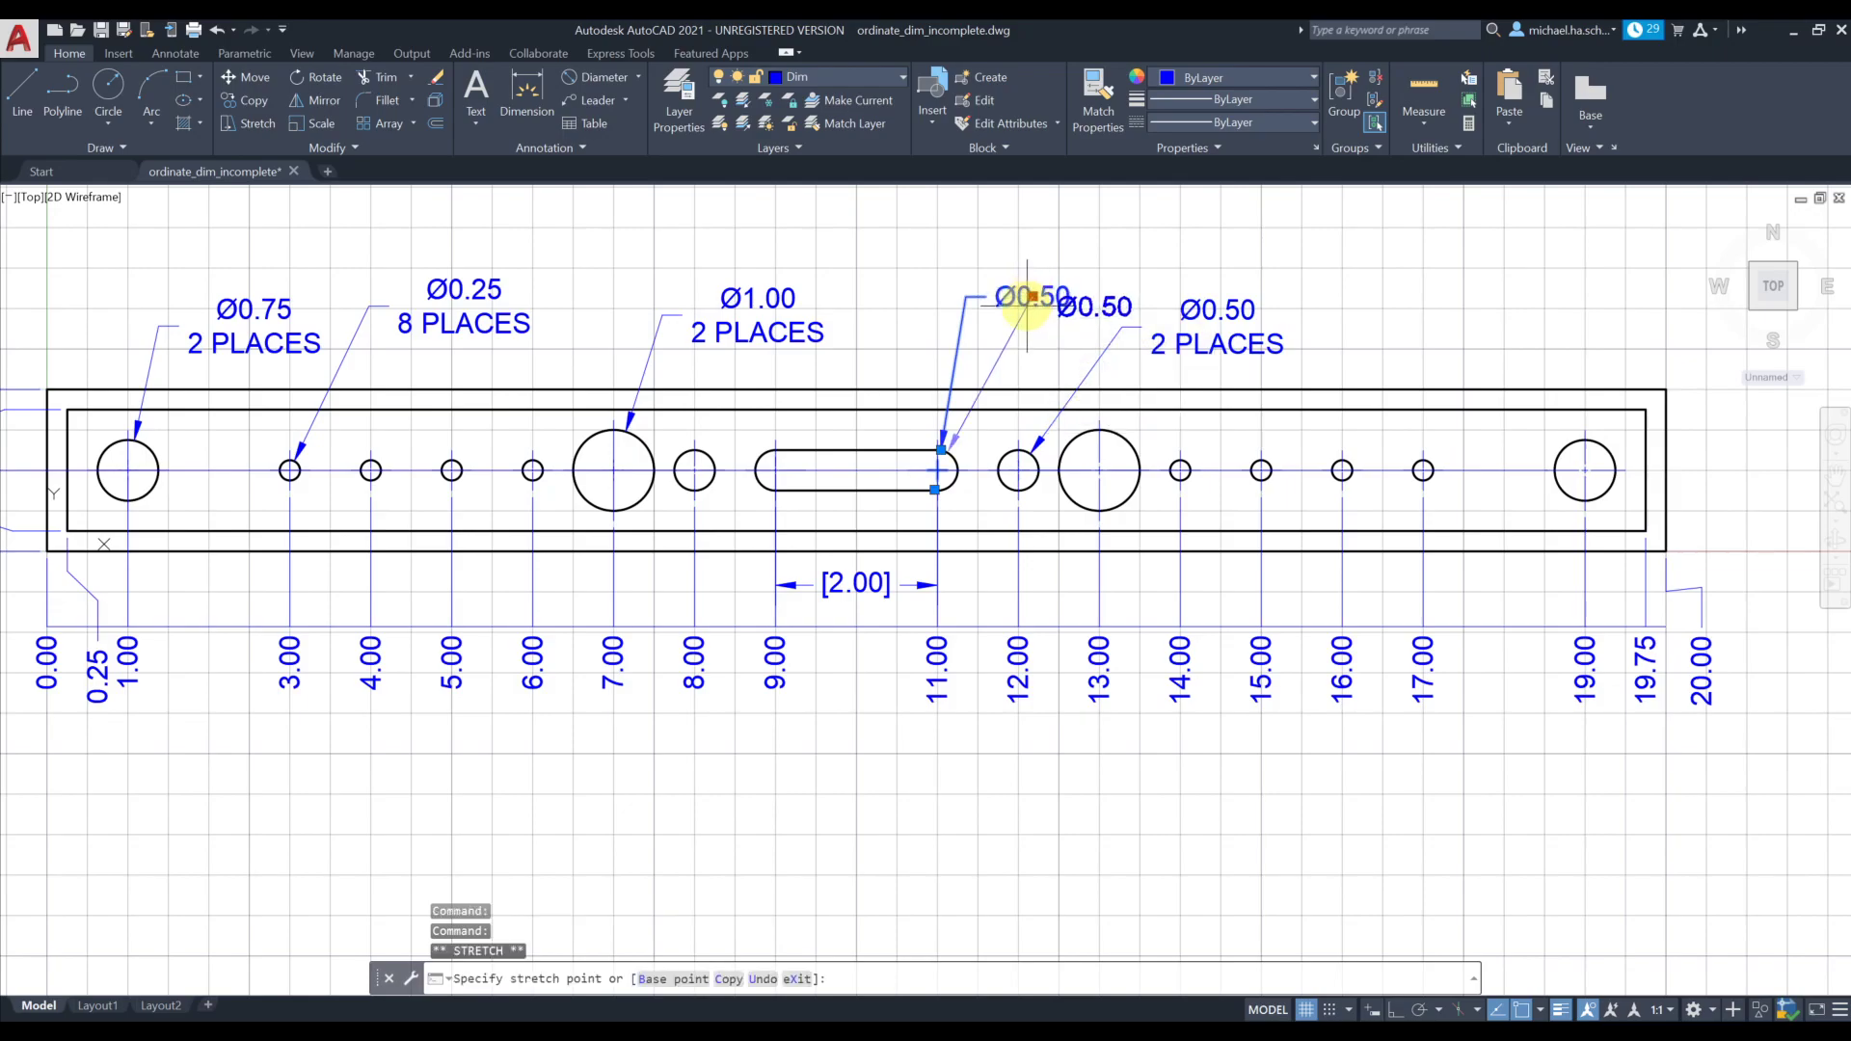
pyautogui.click(964, 328)
pyautogui.press('Escape')
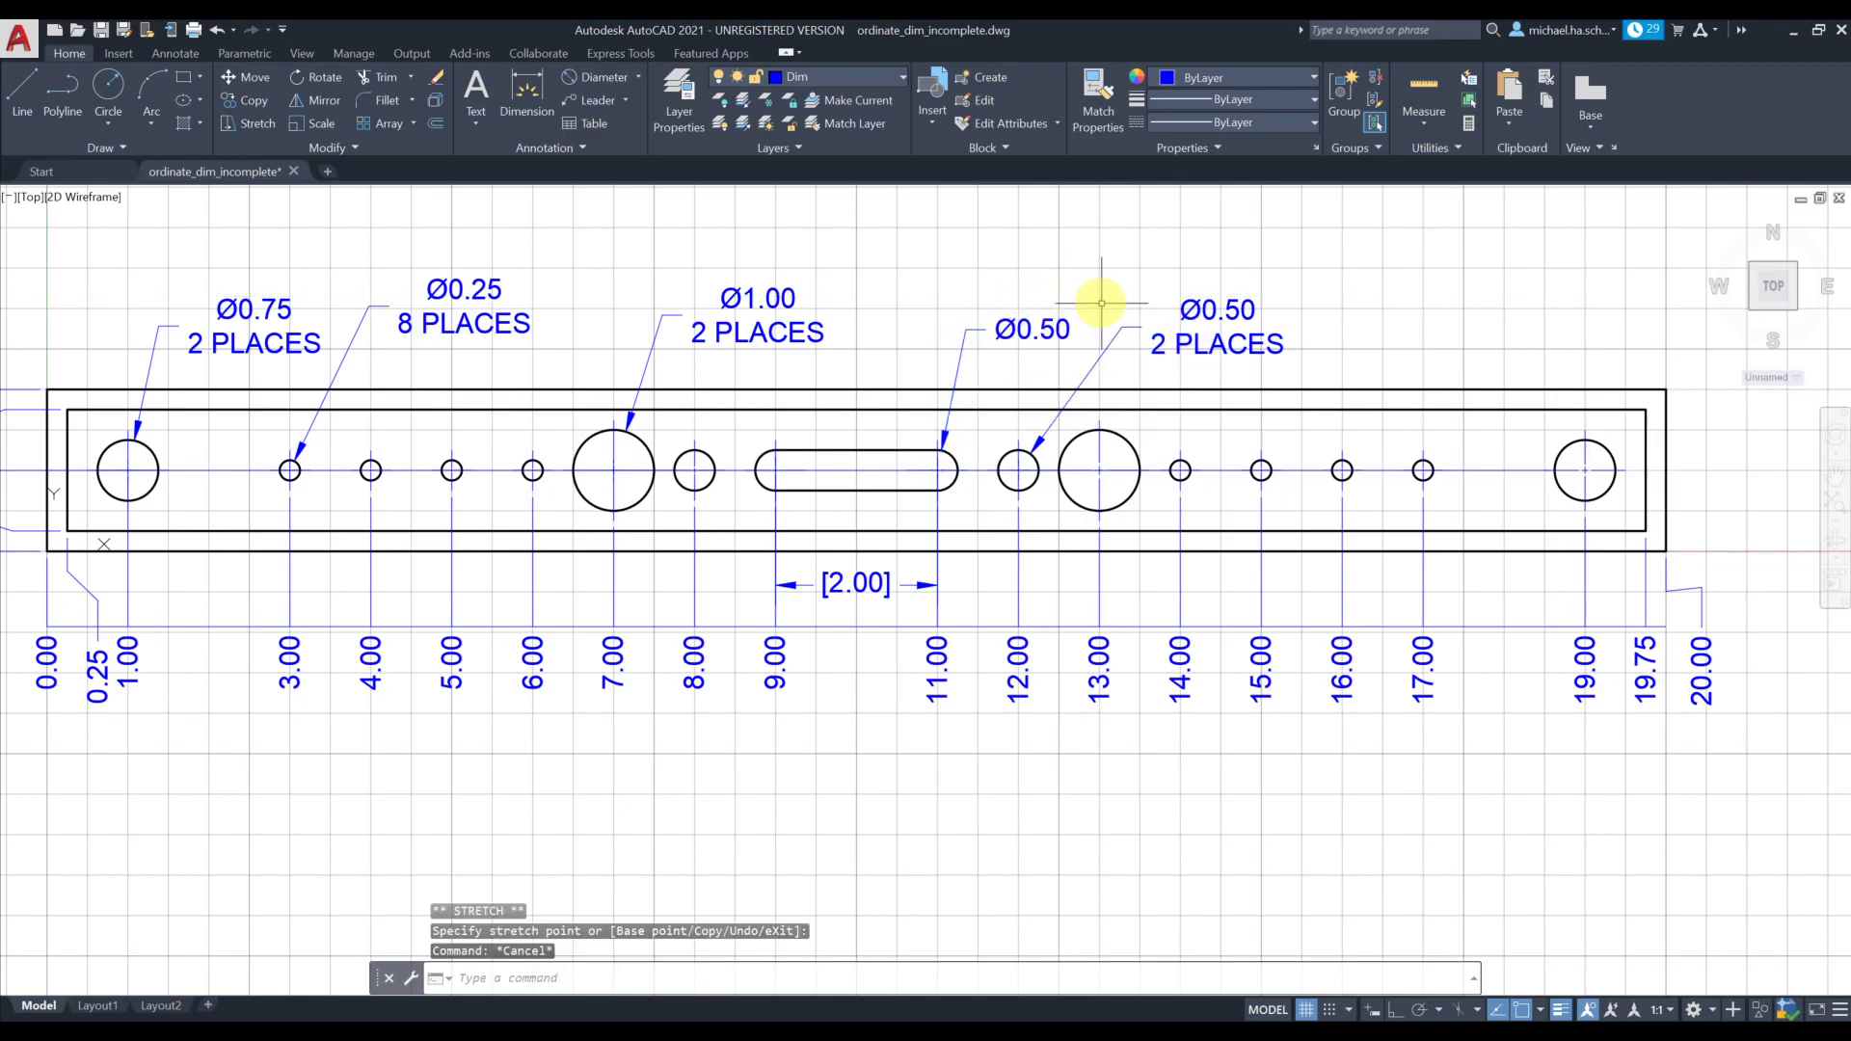
# Step: Check the drawing against the reference slide show and return to AutoCAD
pyautogui.scroll(-2, 1101, 302)
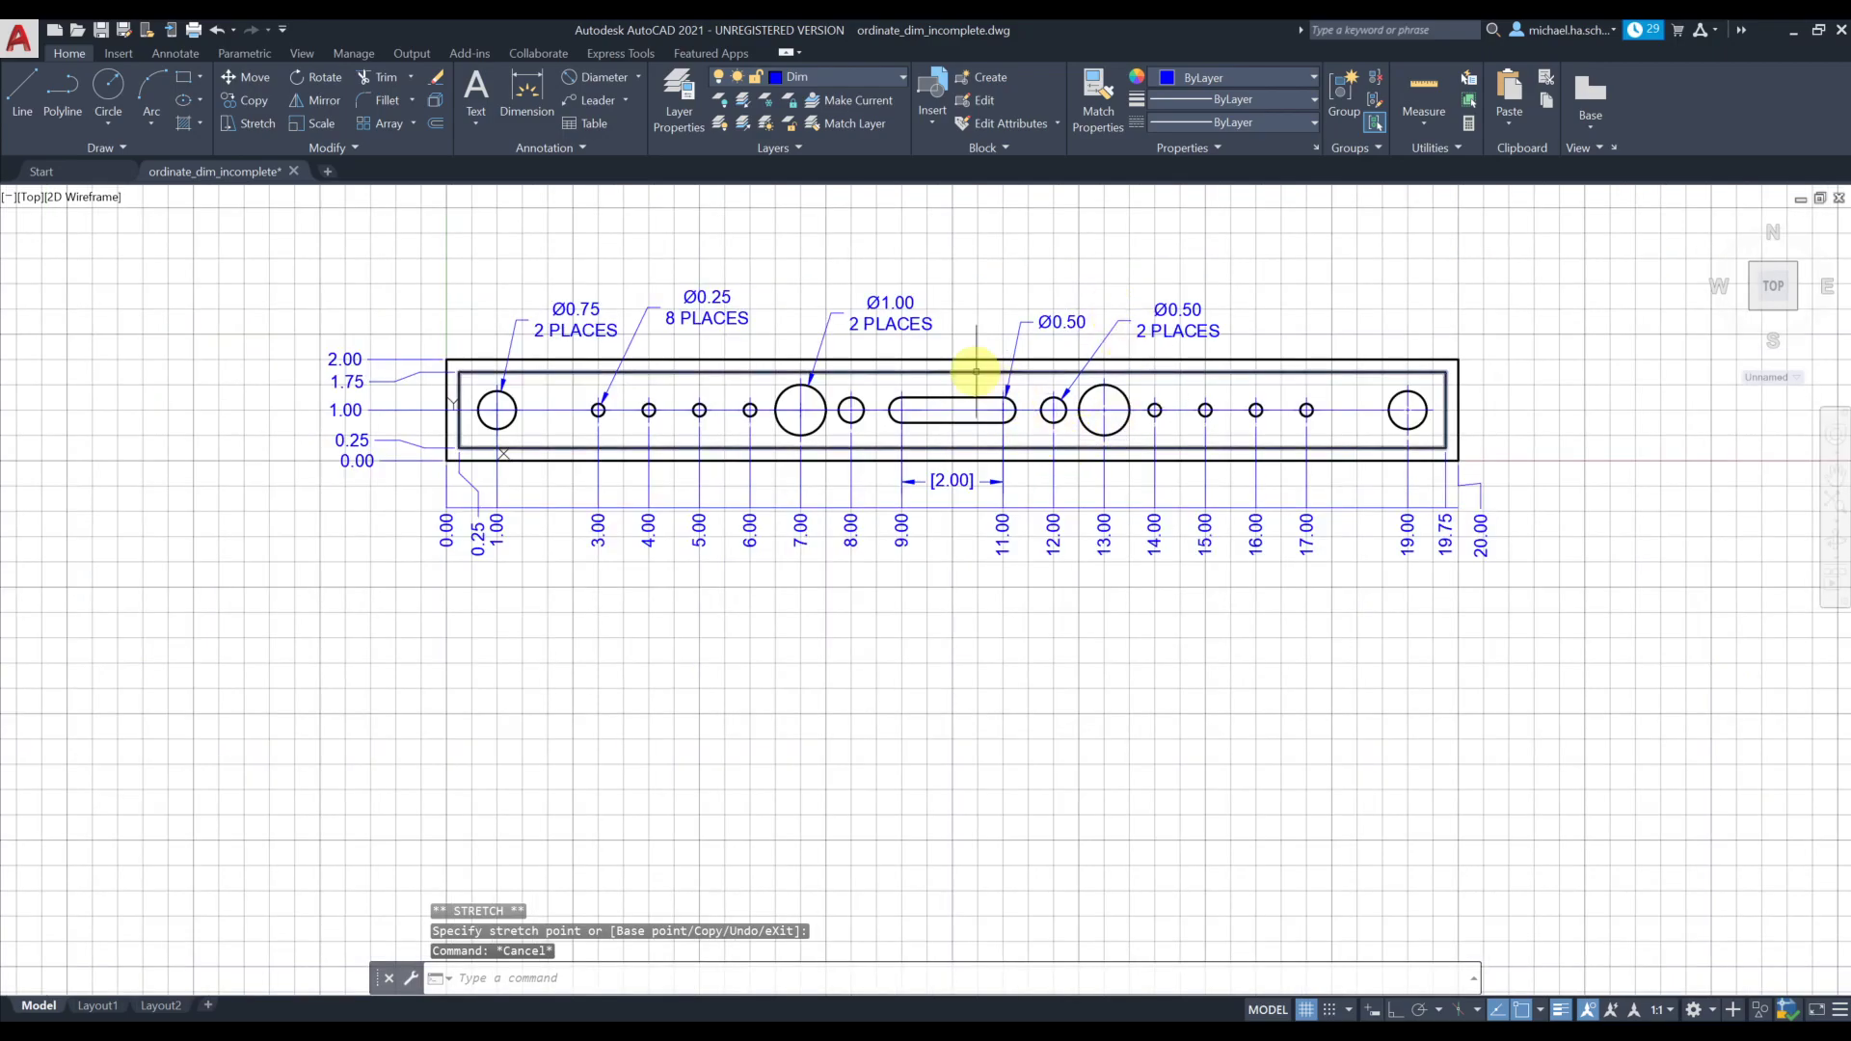
pyautogui.scroll(2, 983, 367)
pyautogui.scroll(-2, 963, 372)
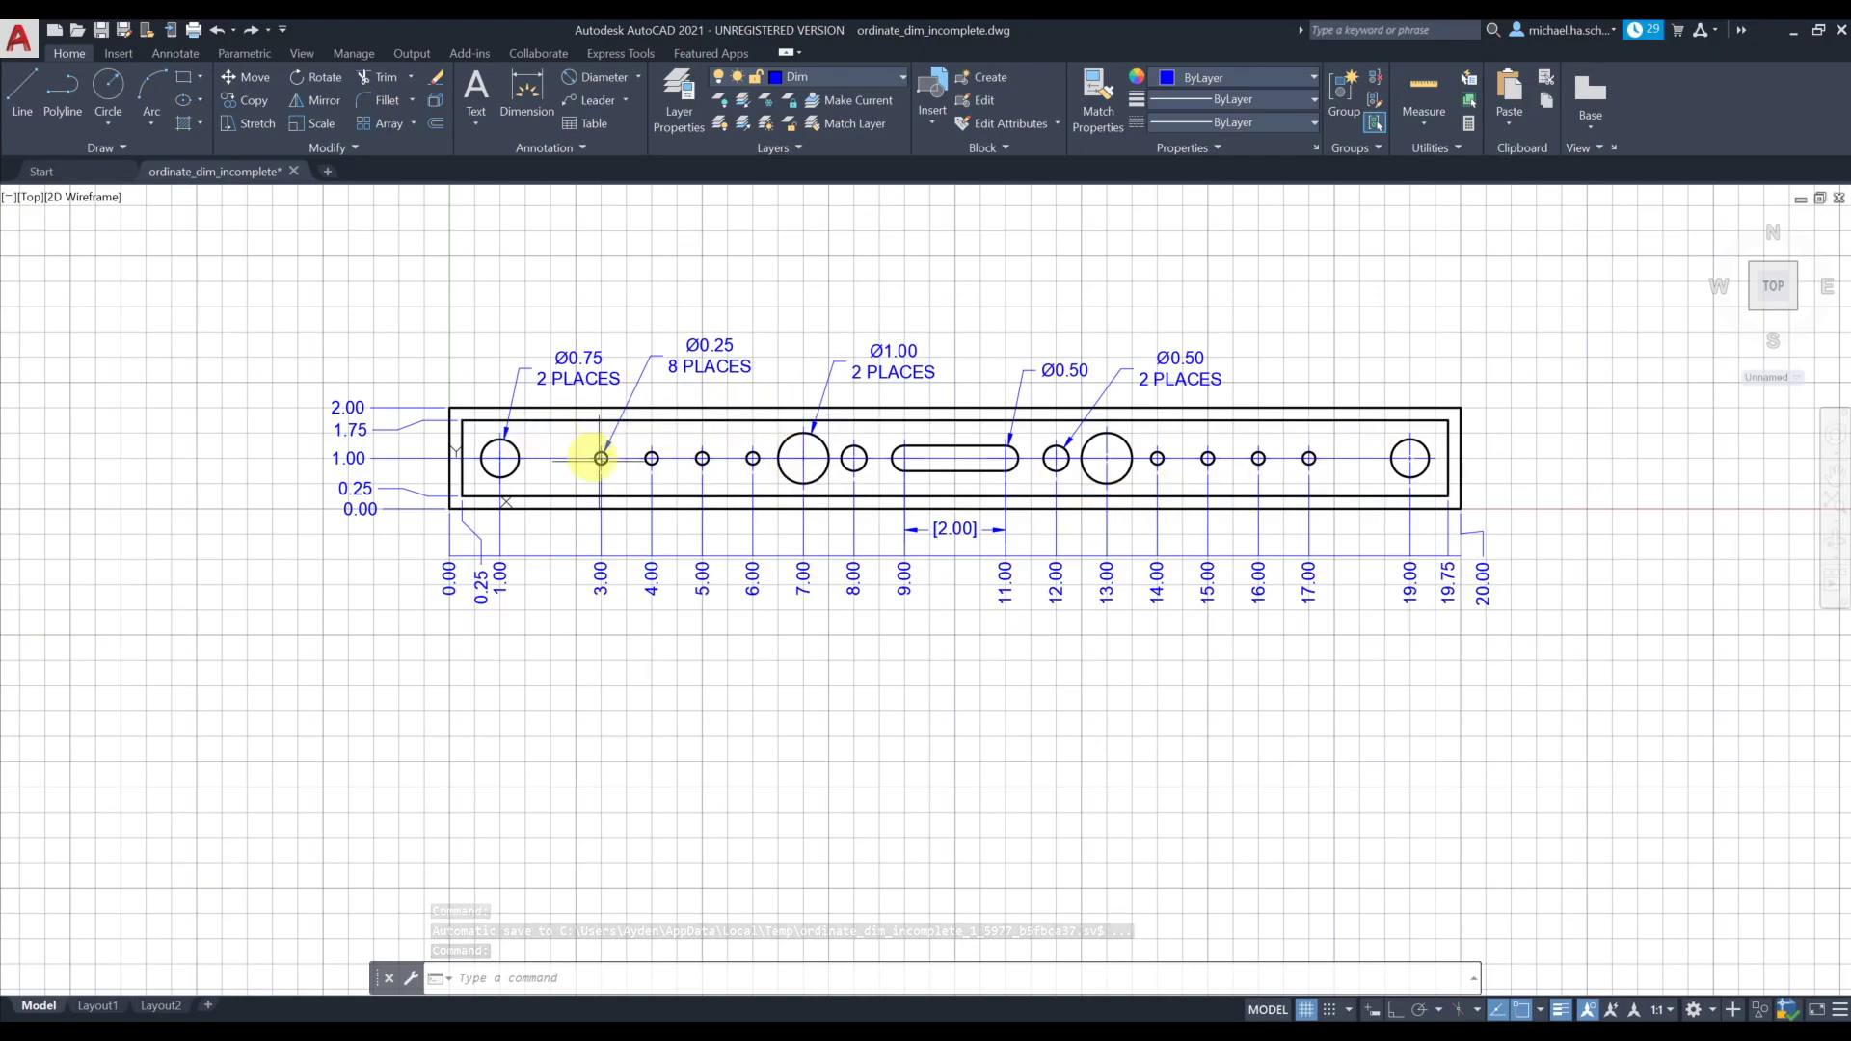
pyautogui.hotkey('alt', 'Tab')
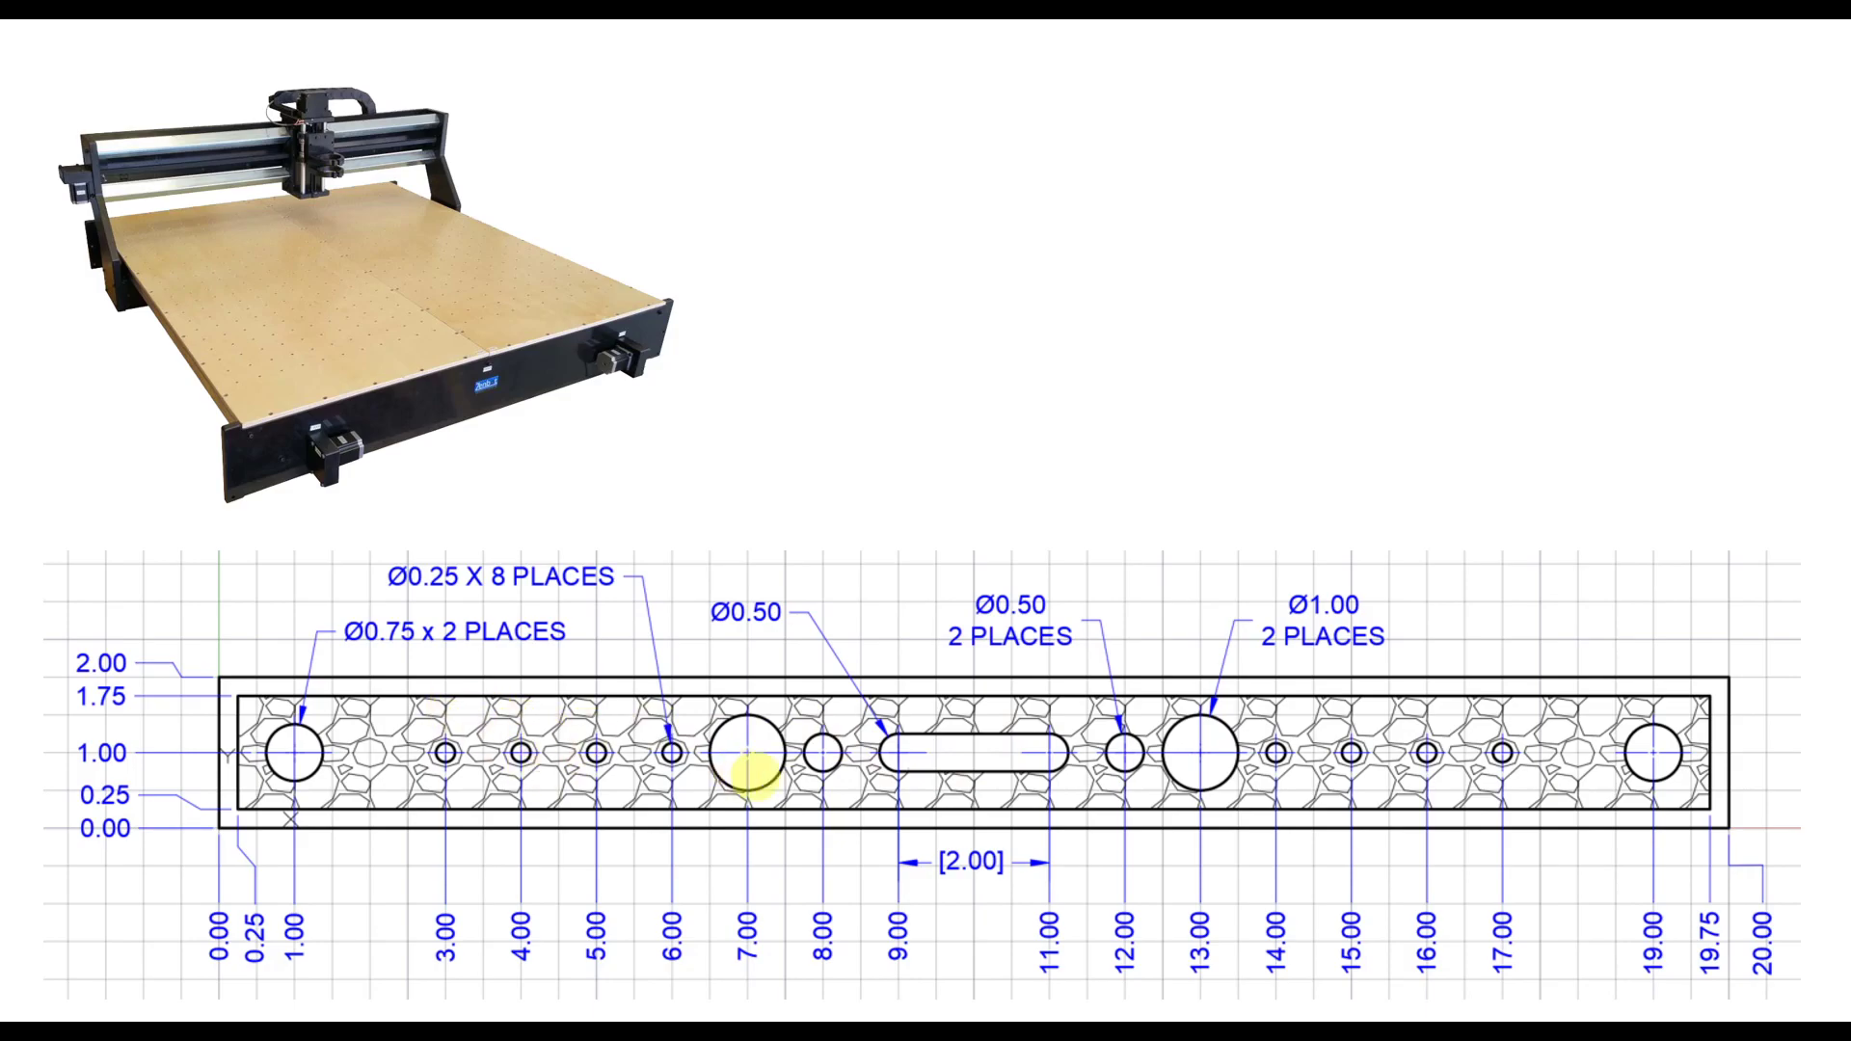
pyautogui.hotkey('alt', 'Tab')
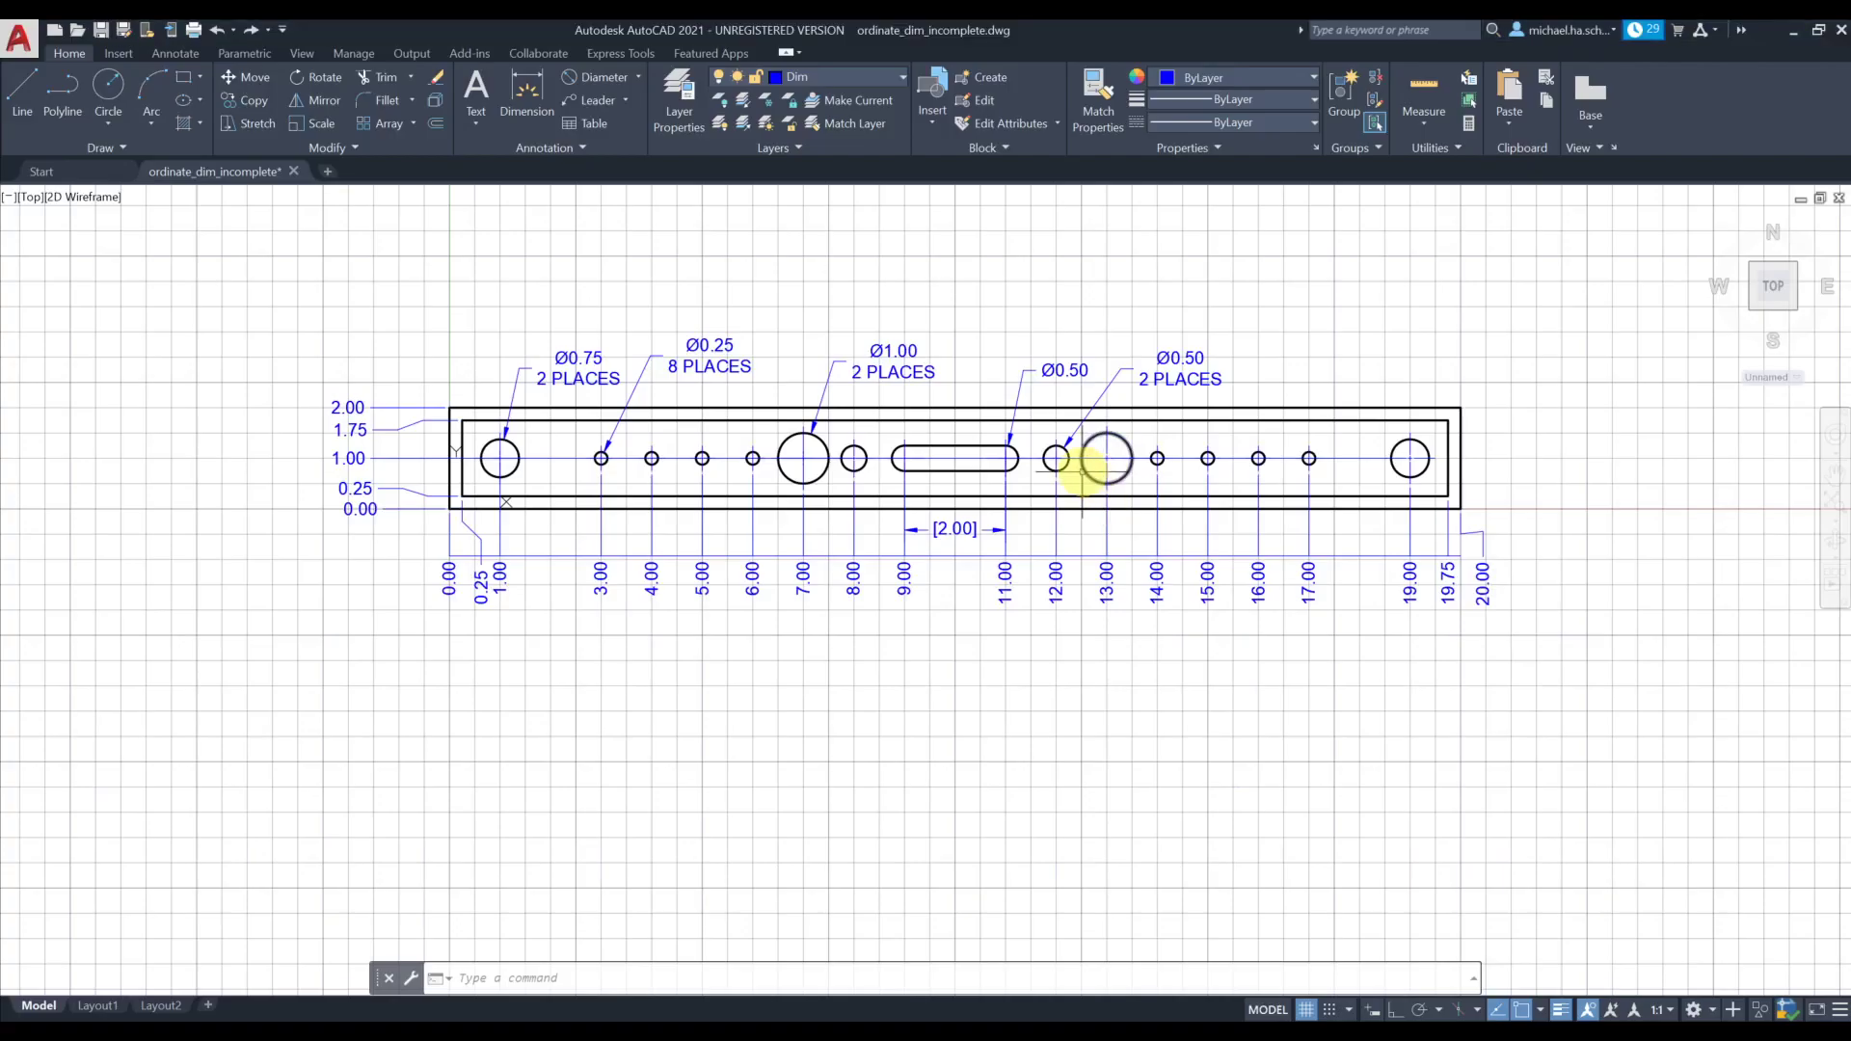
# Step: Add a Hatch layer with colour index 253 in Layer Properties, then close the palette
pyautogui.click(855, 73)
pyautogui.click(680, 93)
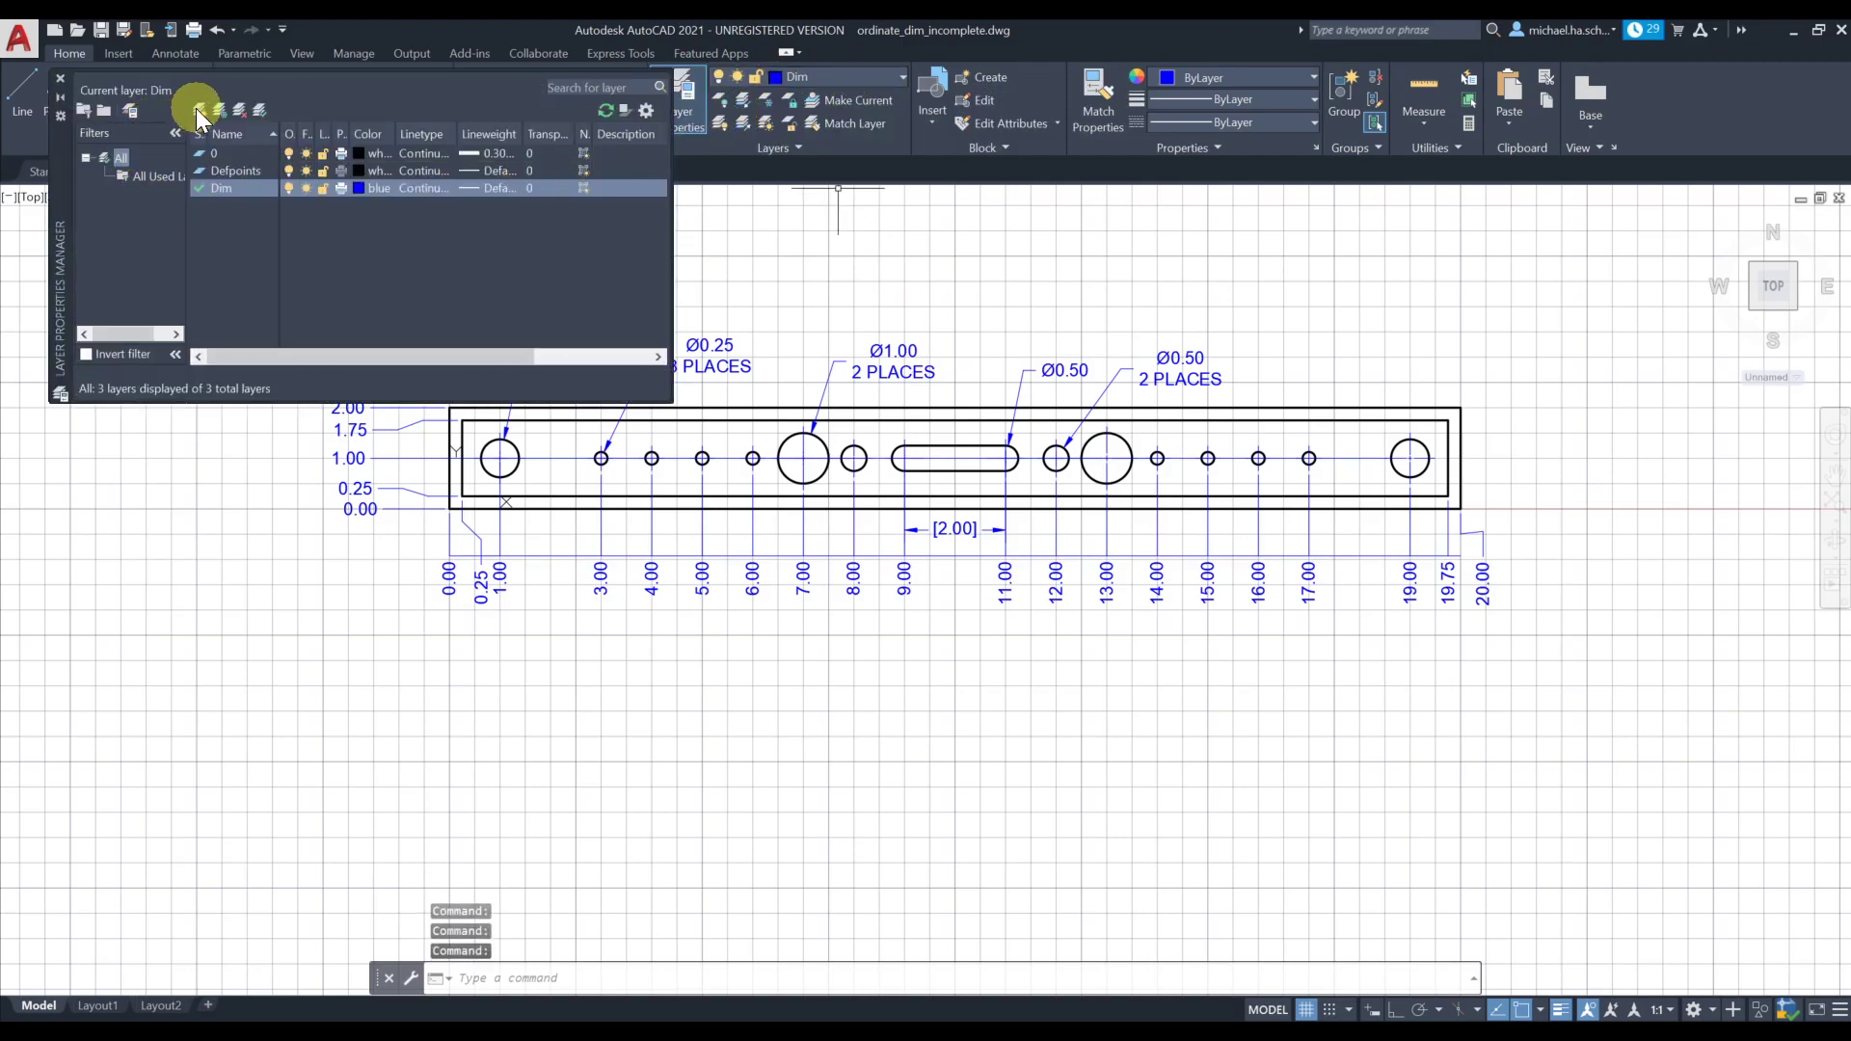
pyautogui.click(199, 108)
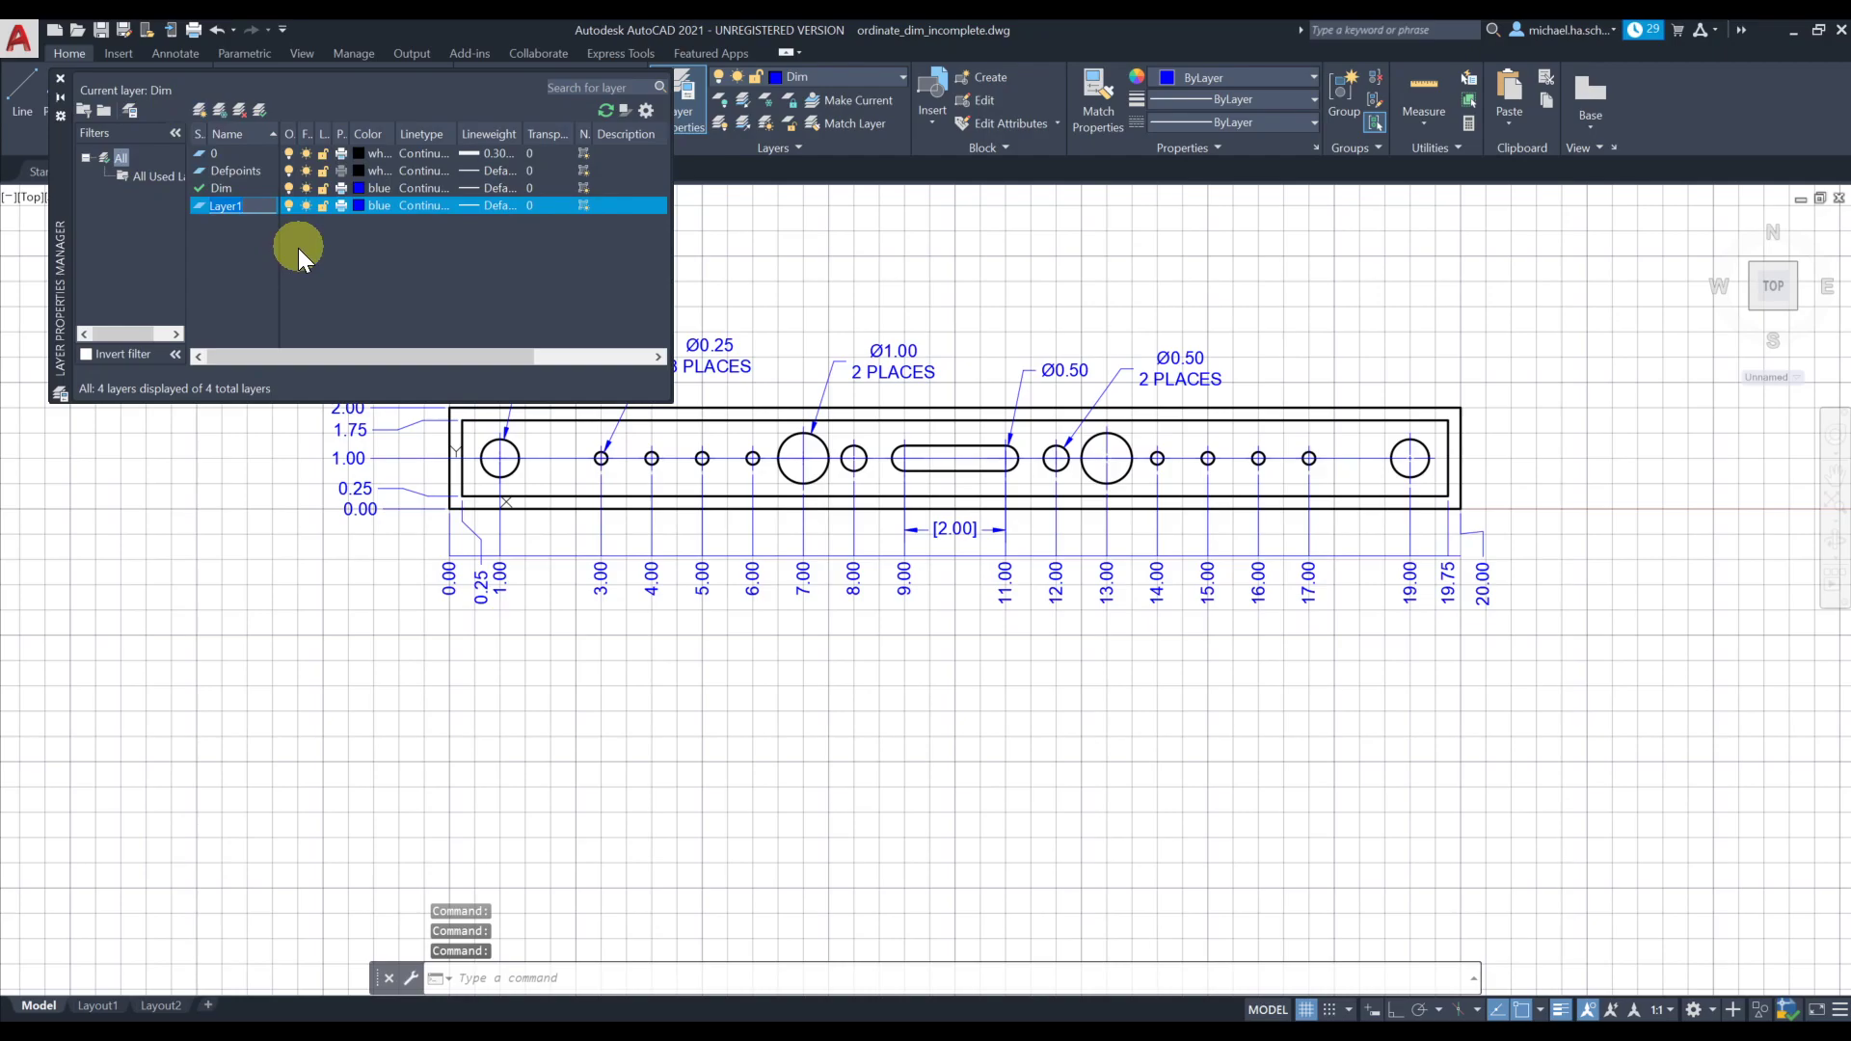
pyautogui.write('hATCH')
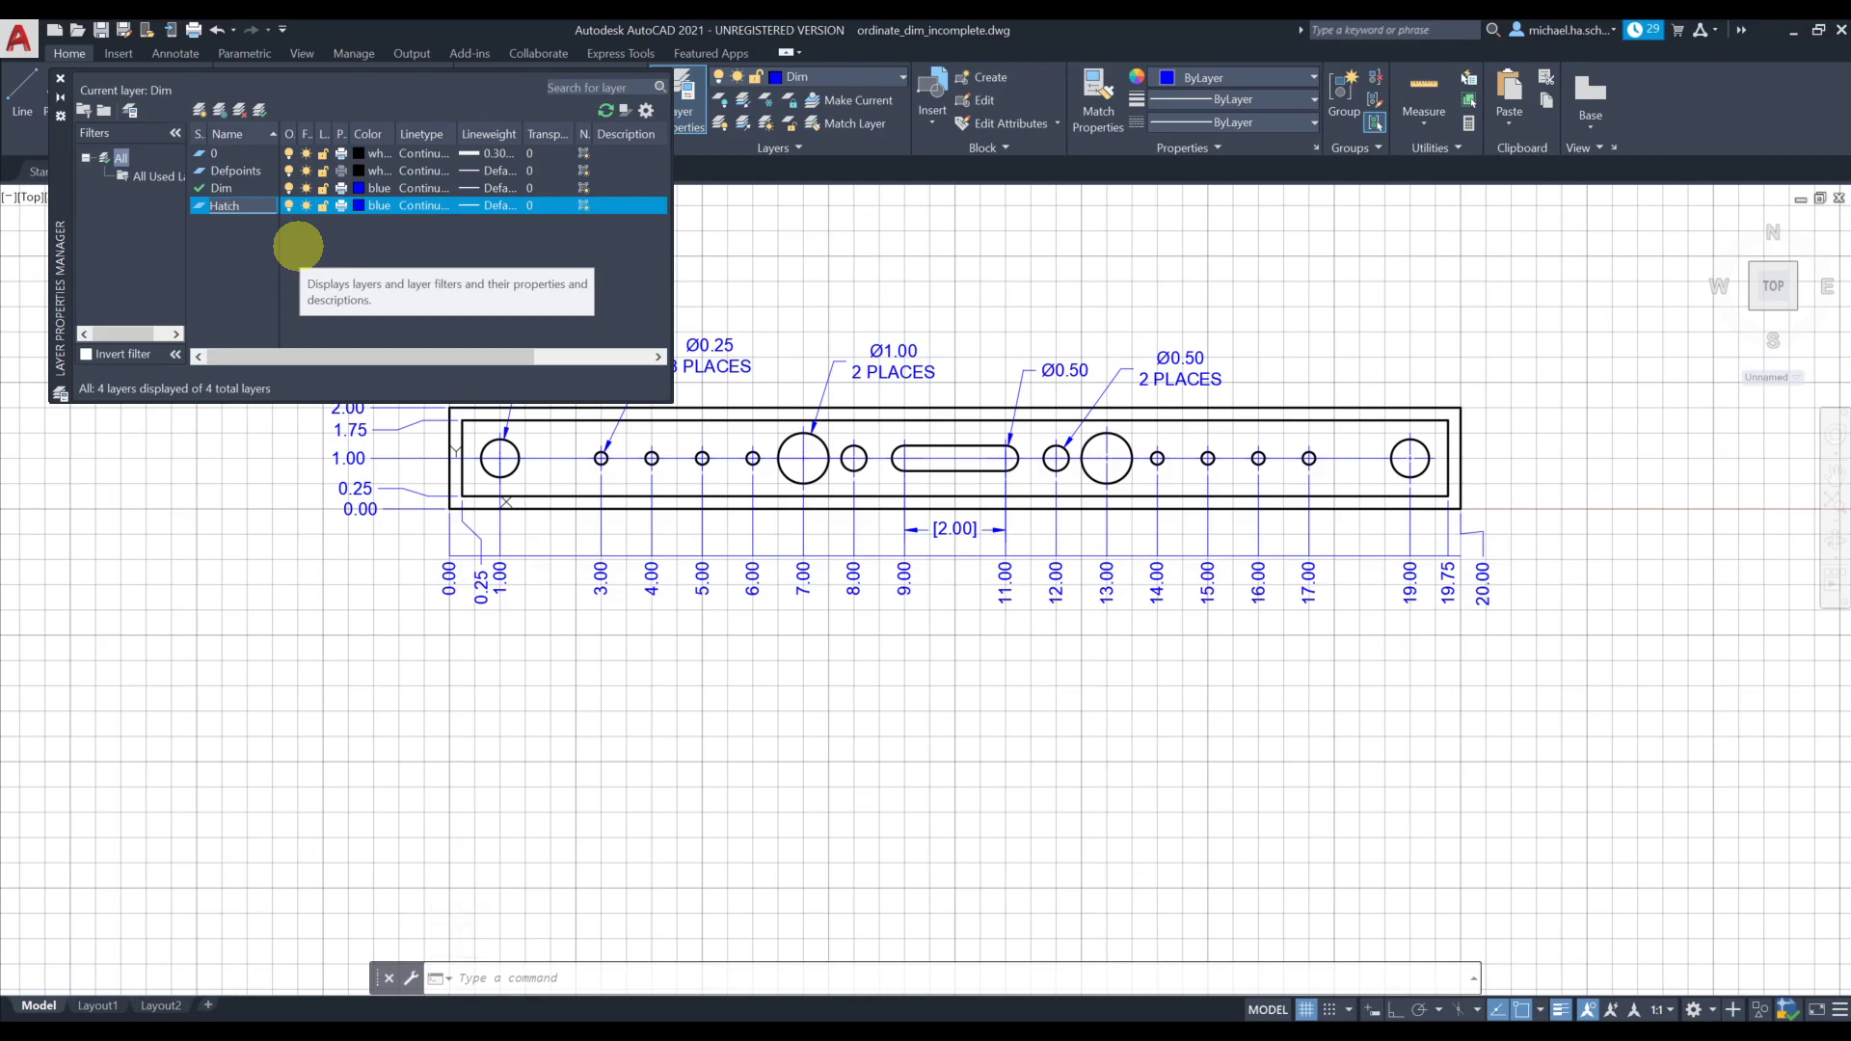
pyautogui.click(358, 207)
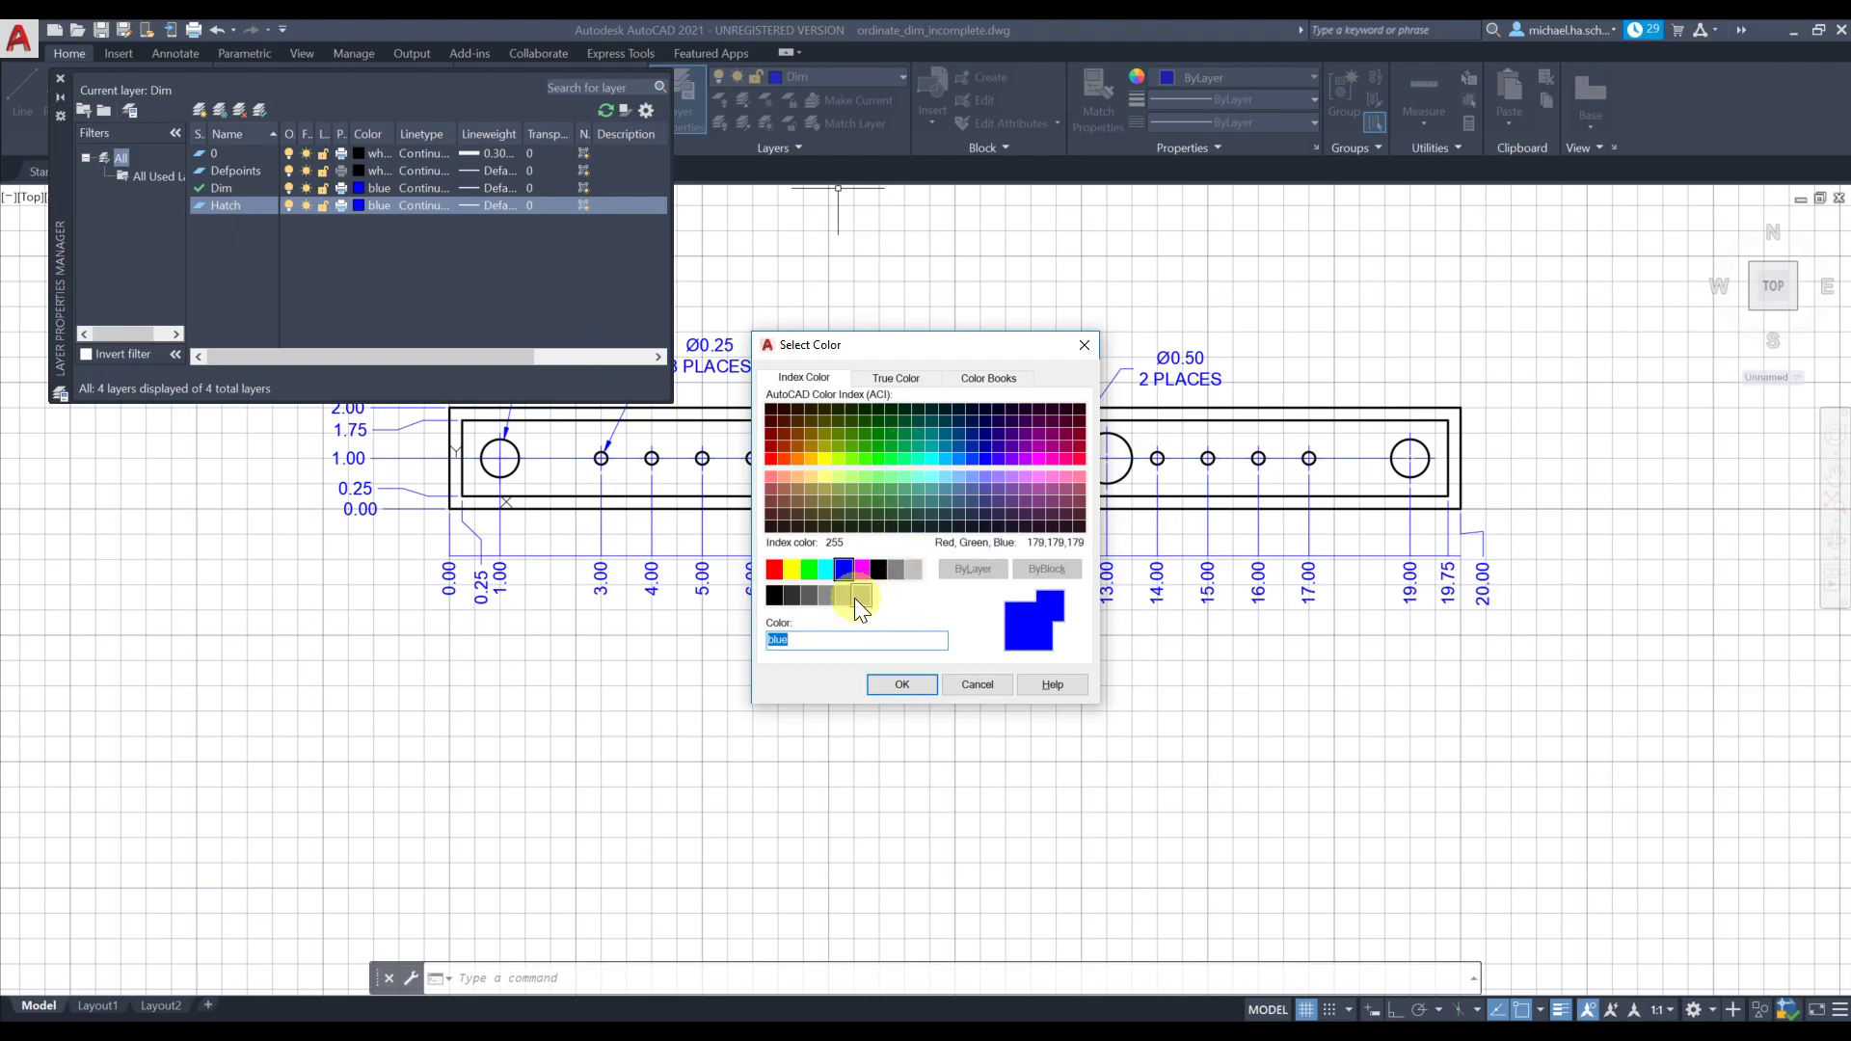
pyautogui.click(834, 597)
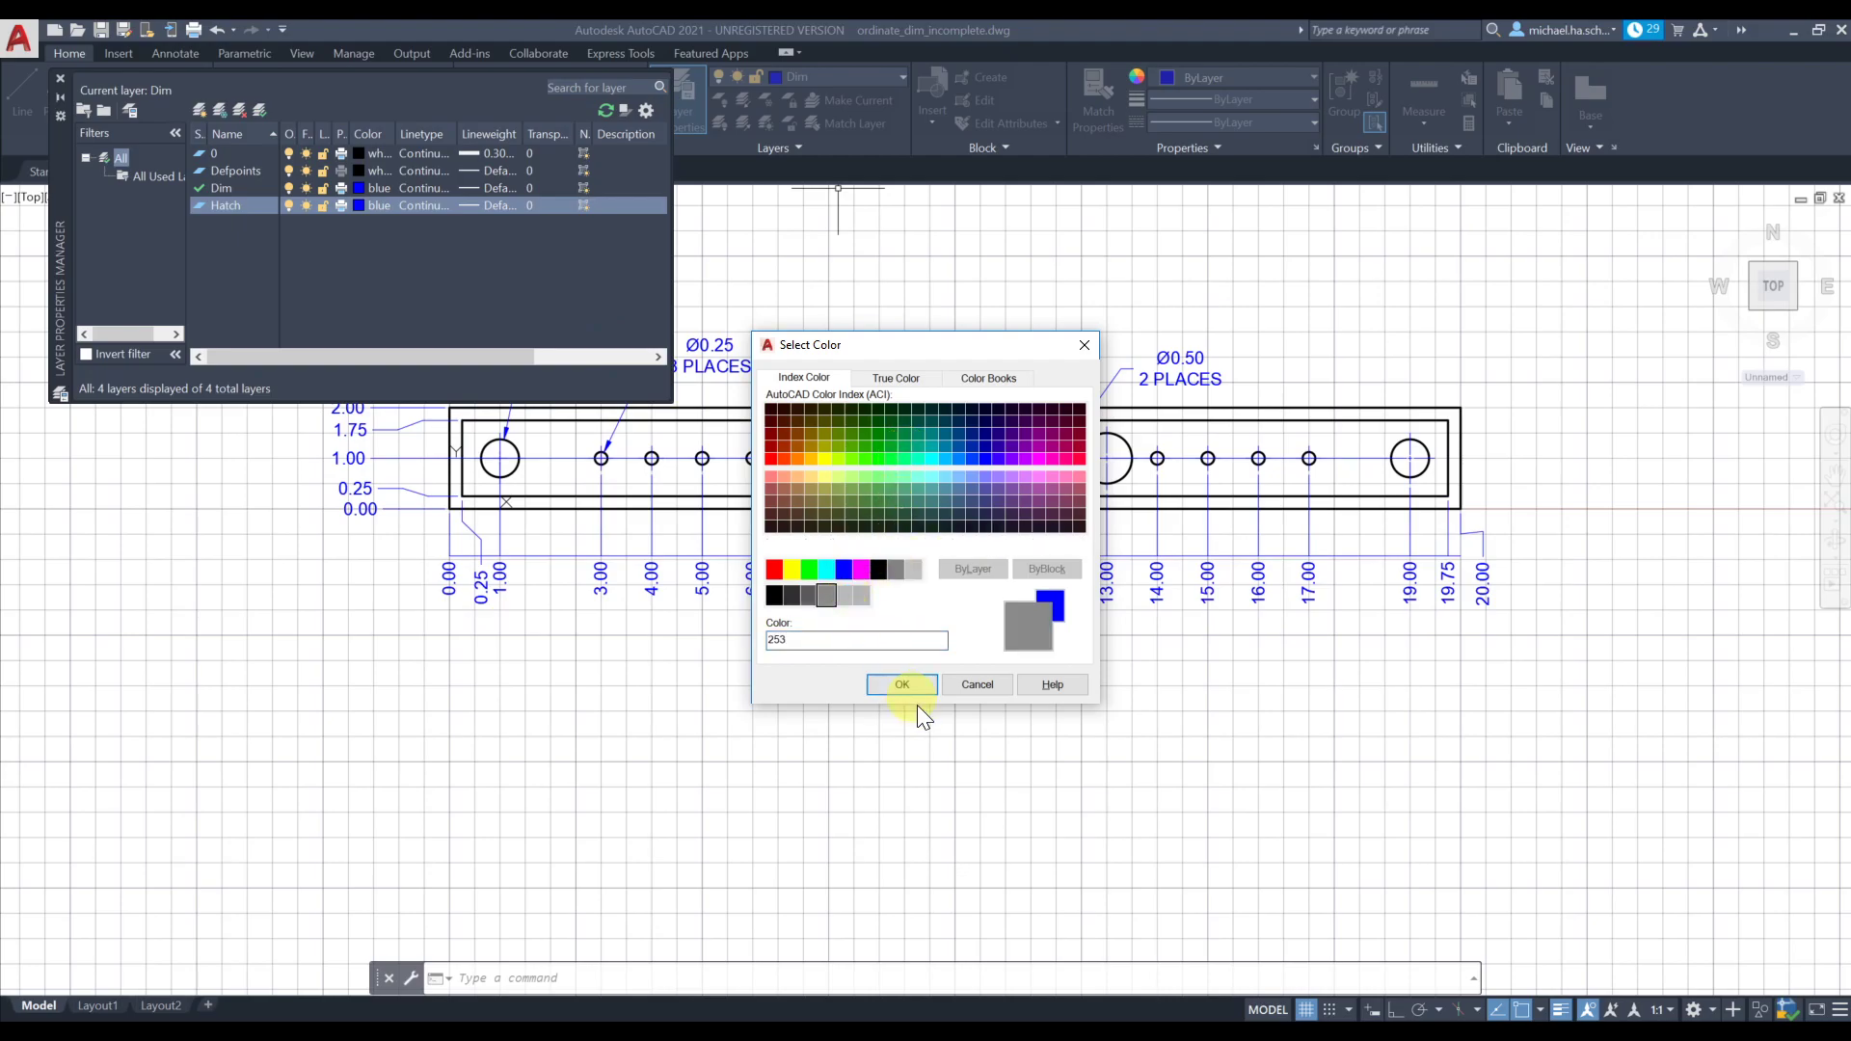
pyautogui.click(896, 685)
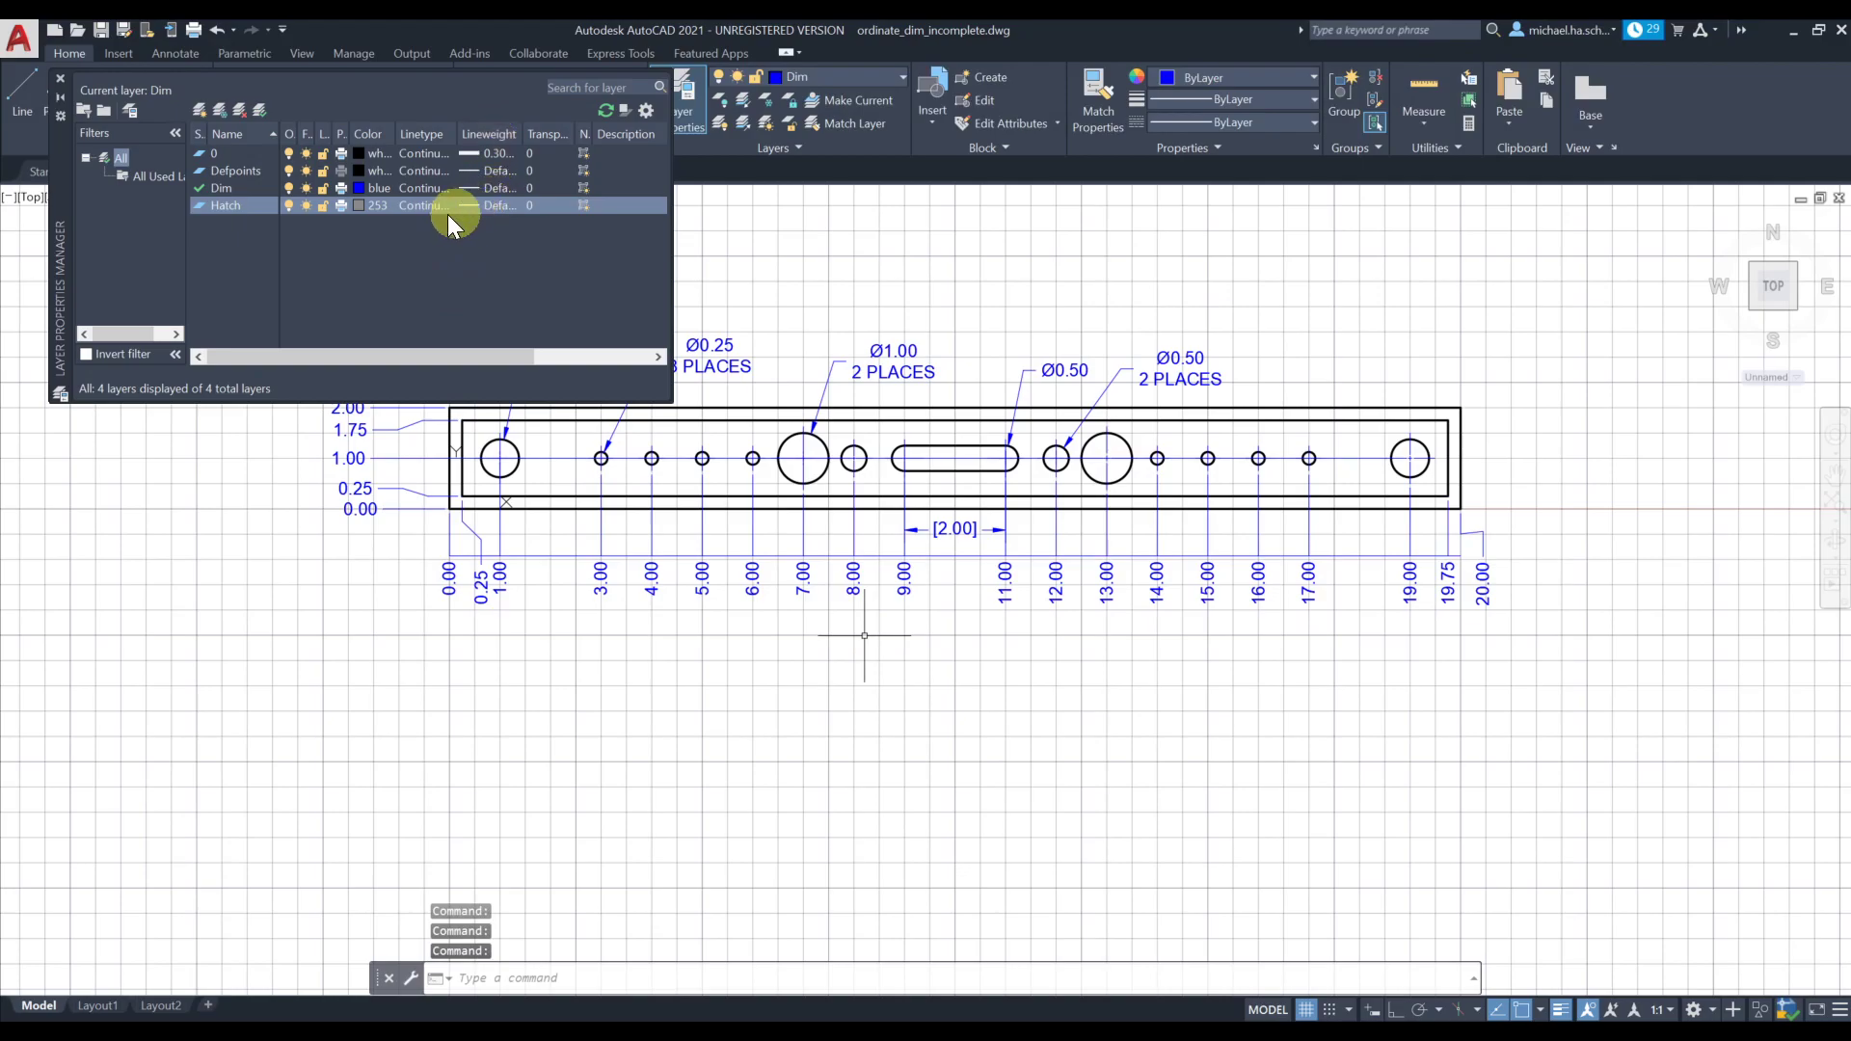
pyautogui.click(60, 79)
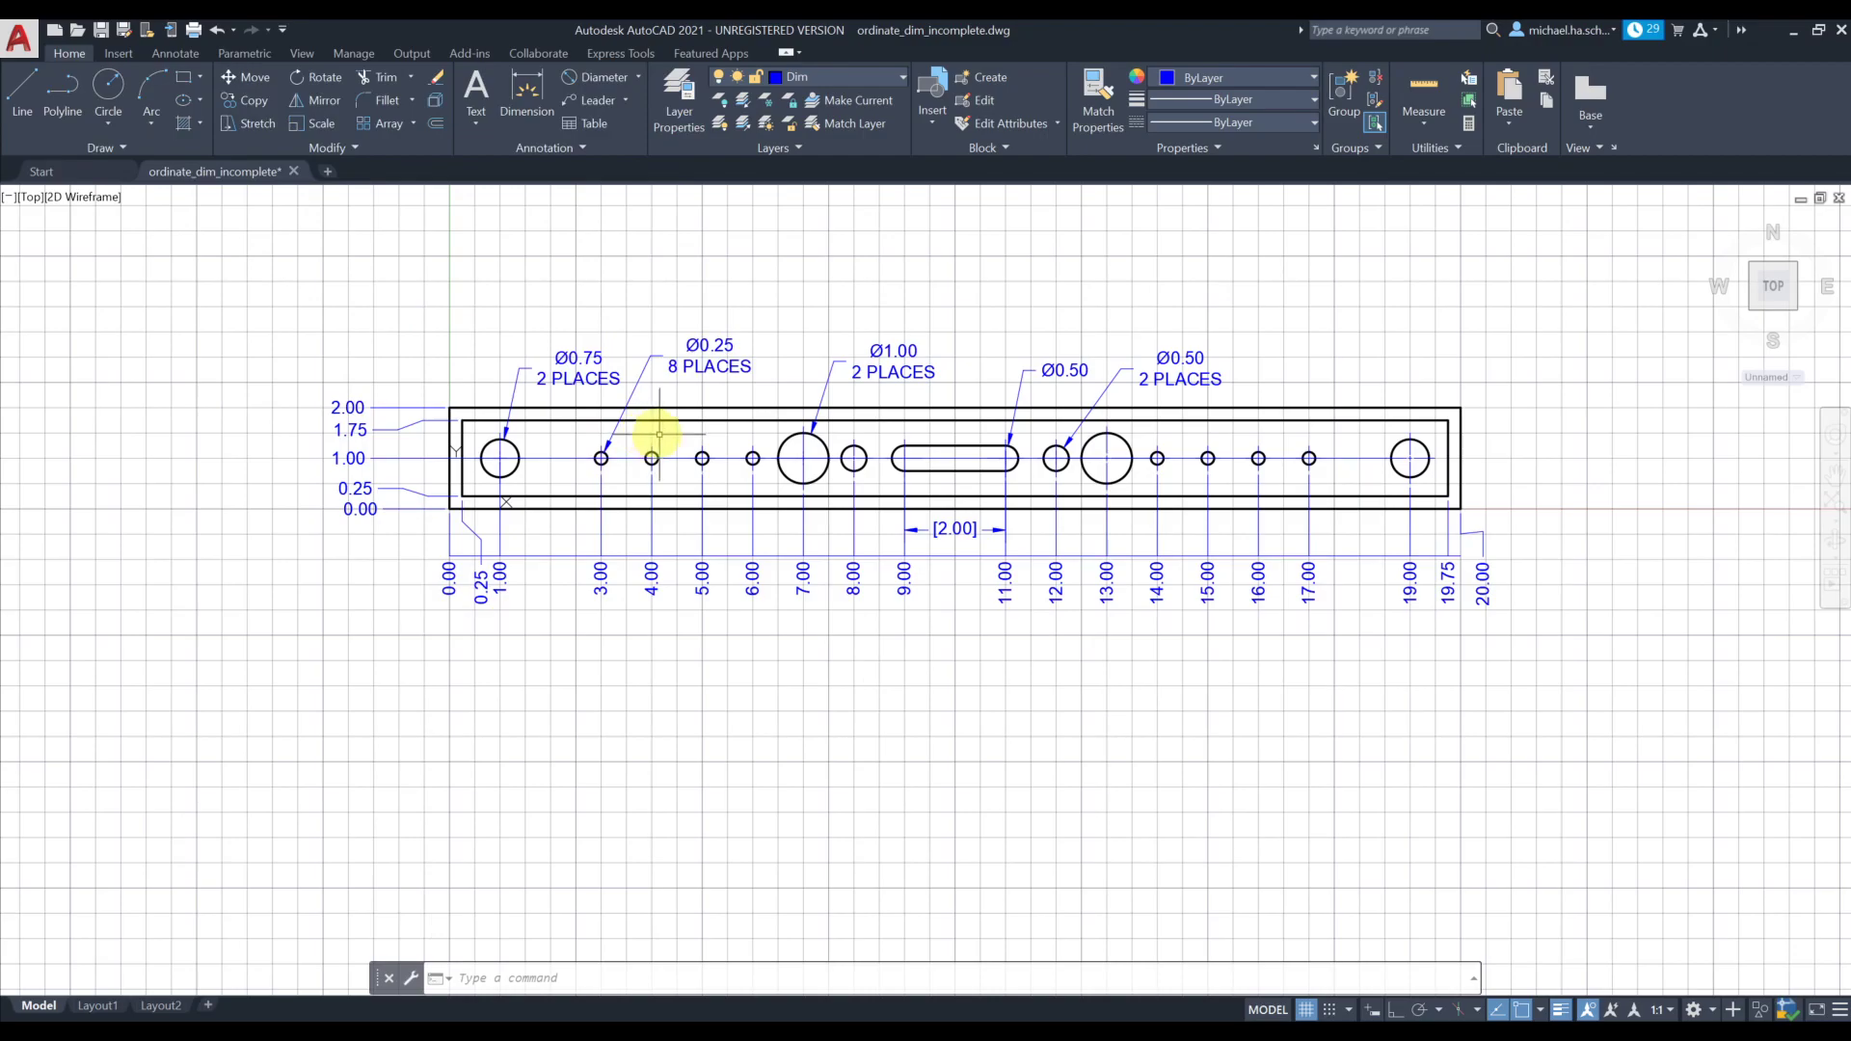
# Step: Make Hatch the current layer, turn off the Dim layer, and frame the whole plate
pyautogui.click(858, 81)
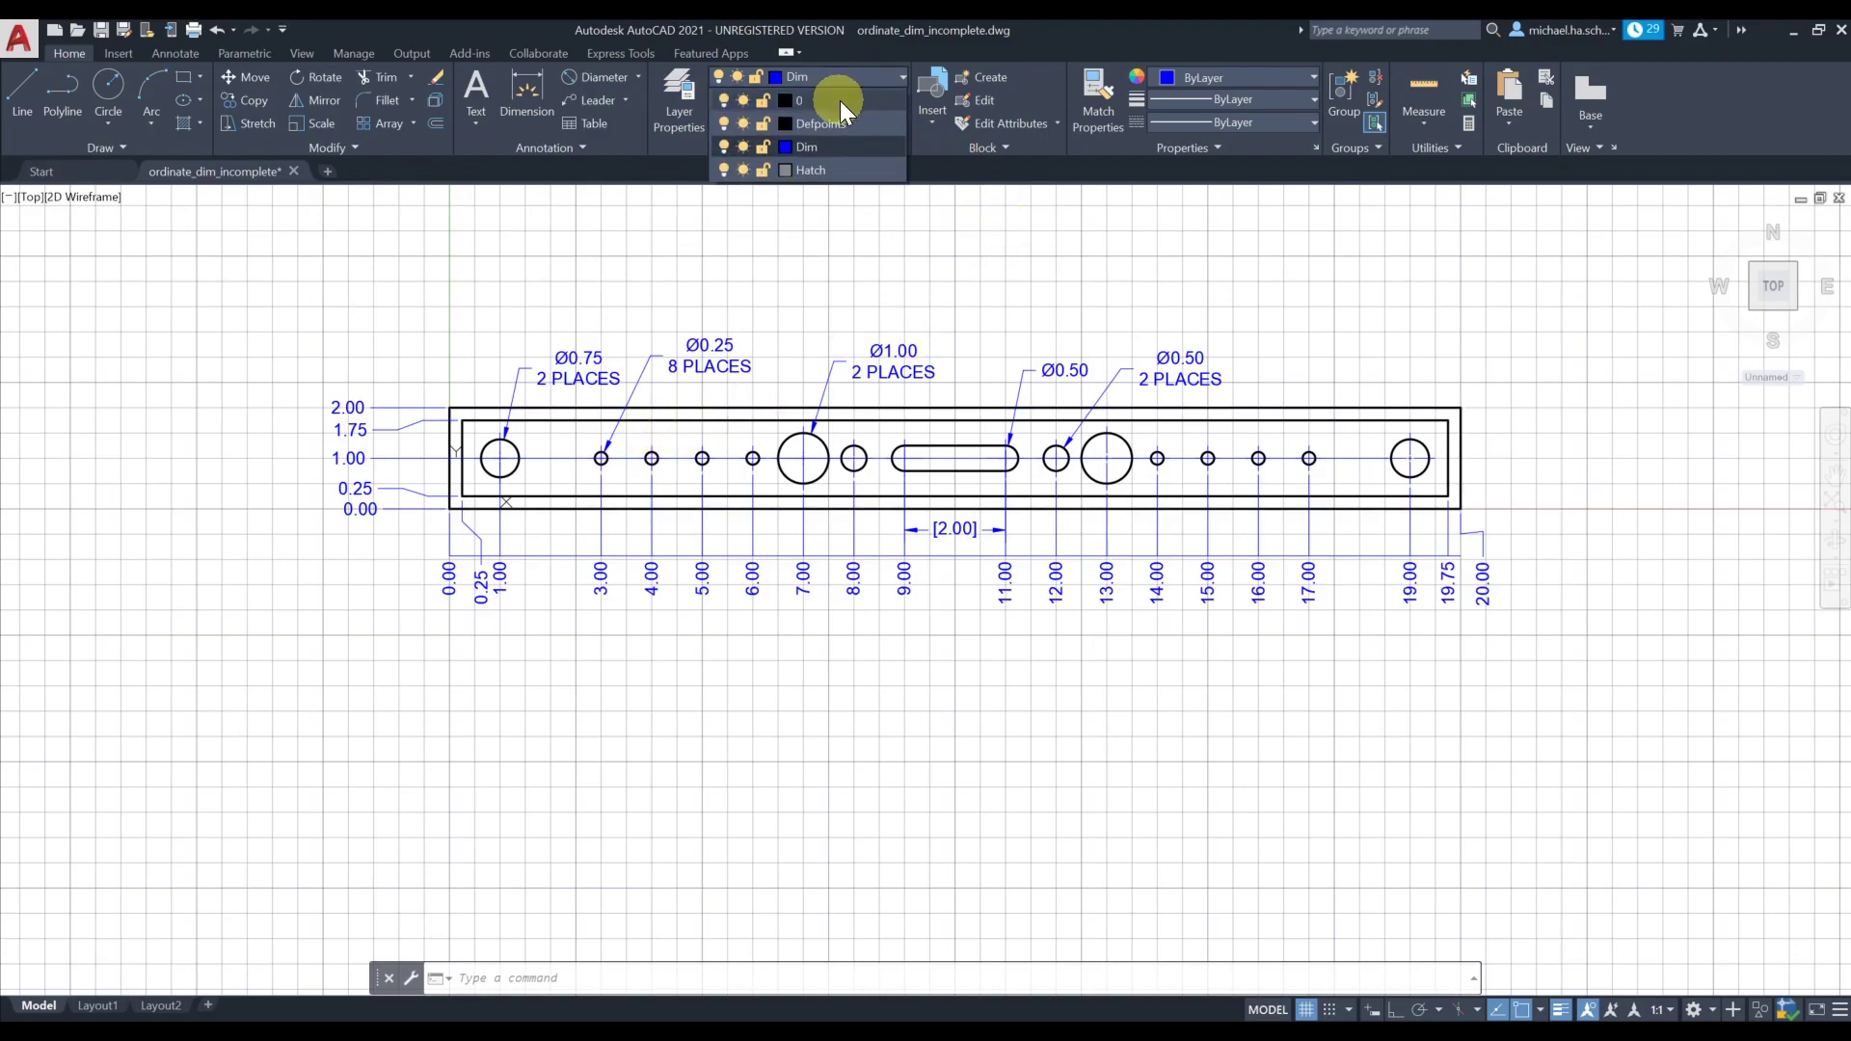
pyautogui.click(835, 169)
pyautogui.click(839, 75)
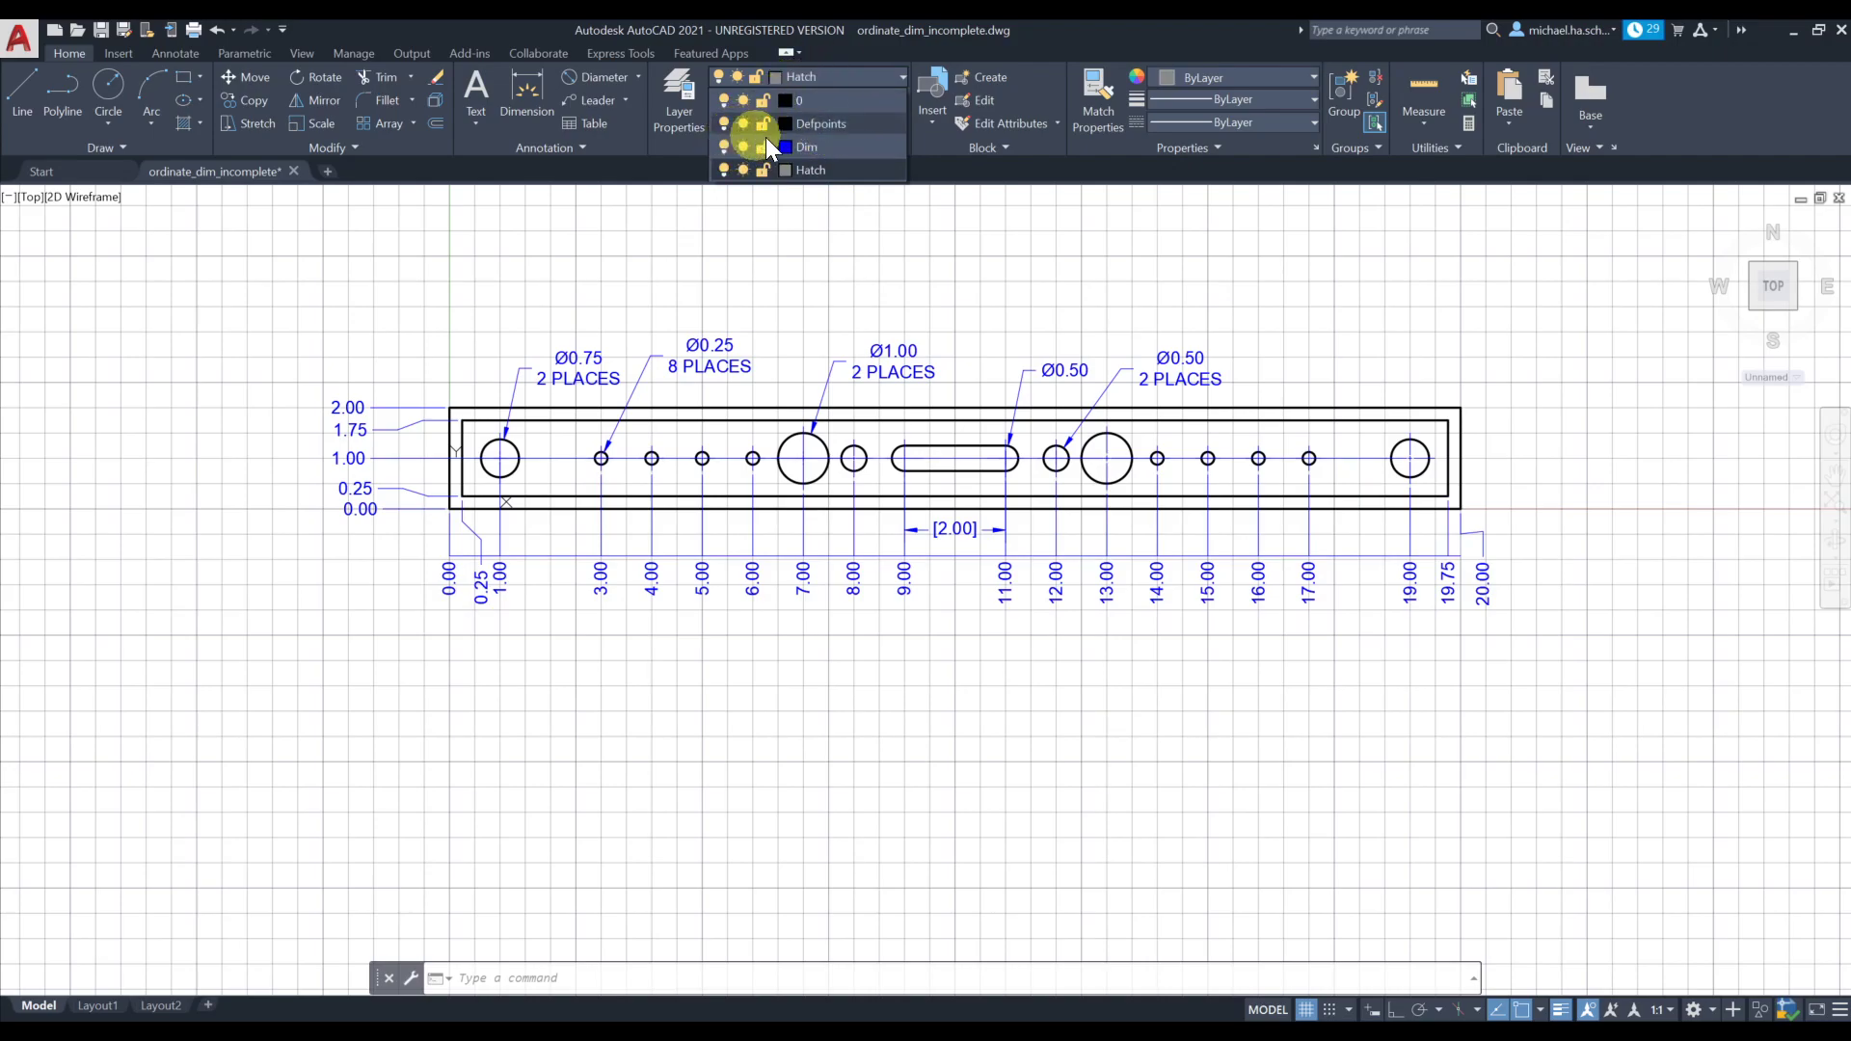
pyautogui.click(723, 146)
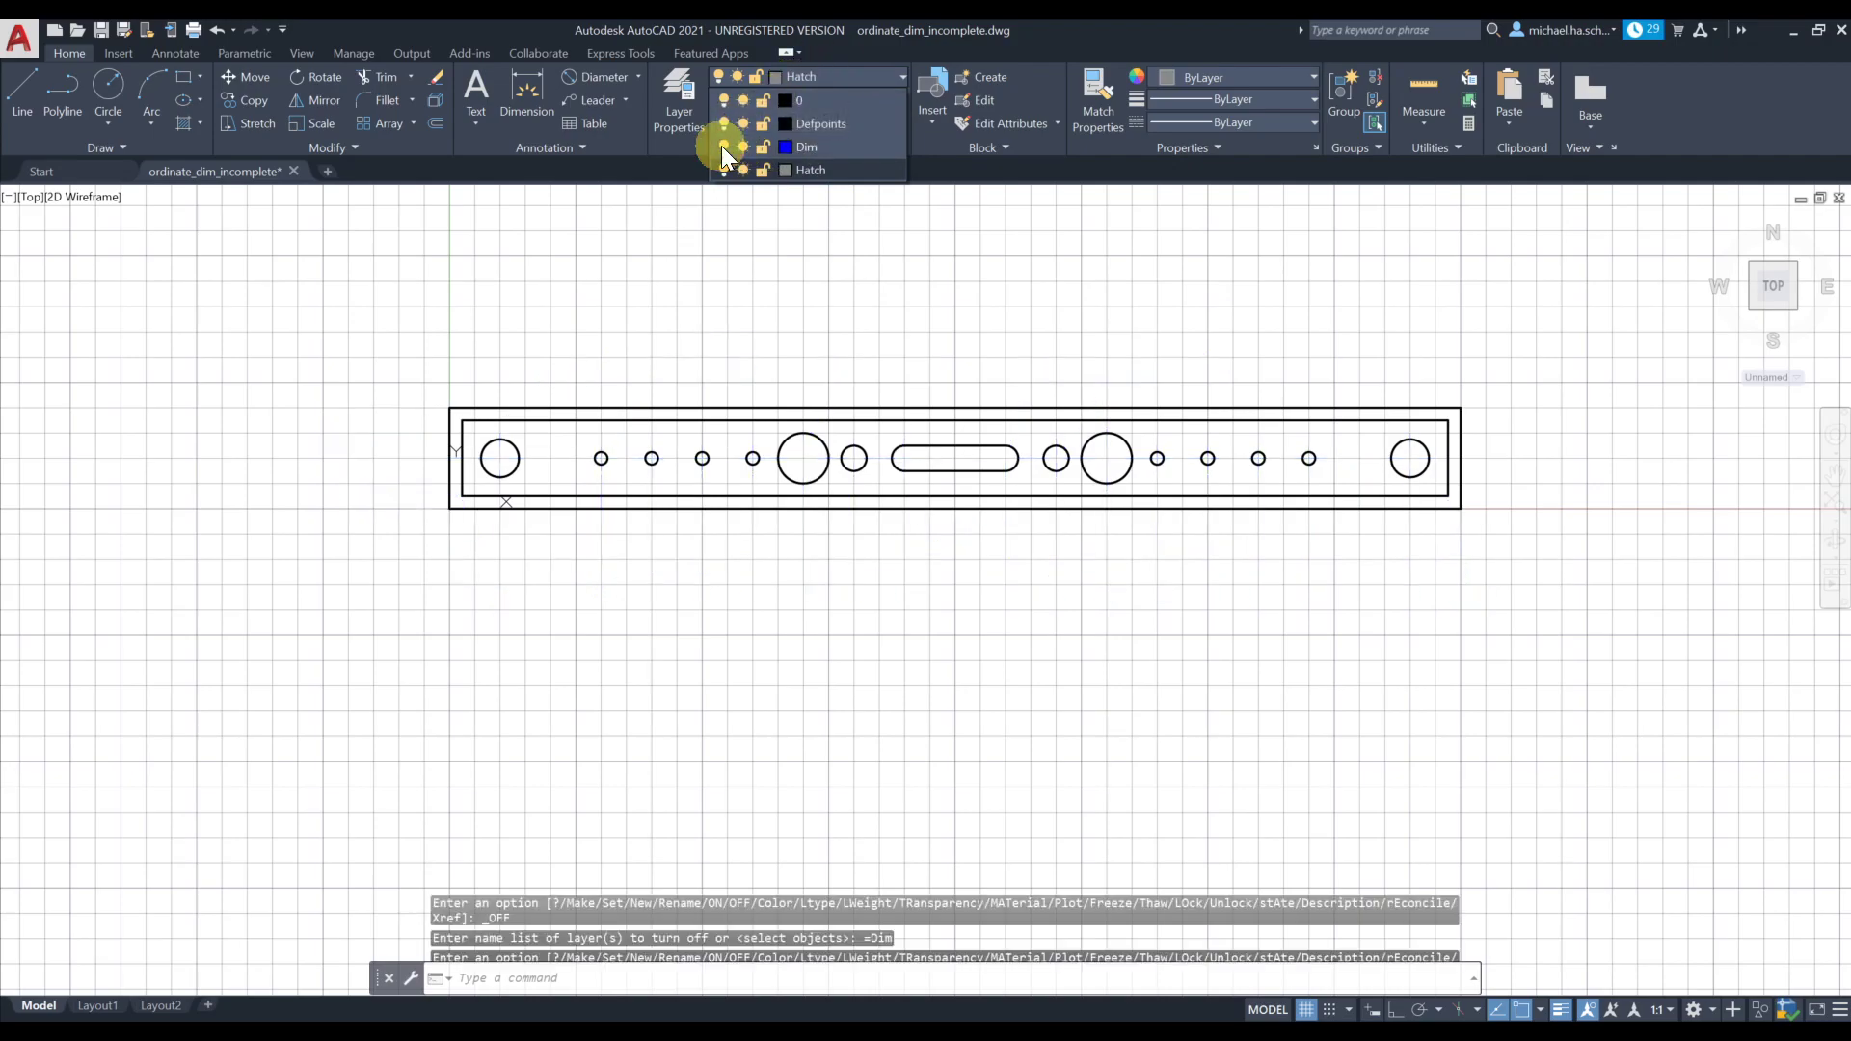
pyautogui.scroll(2, 617, 395)
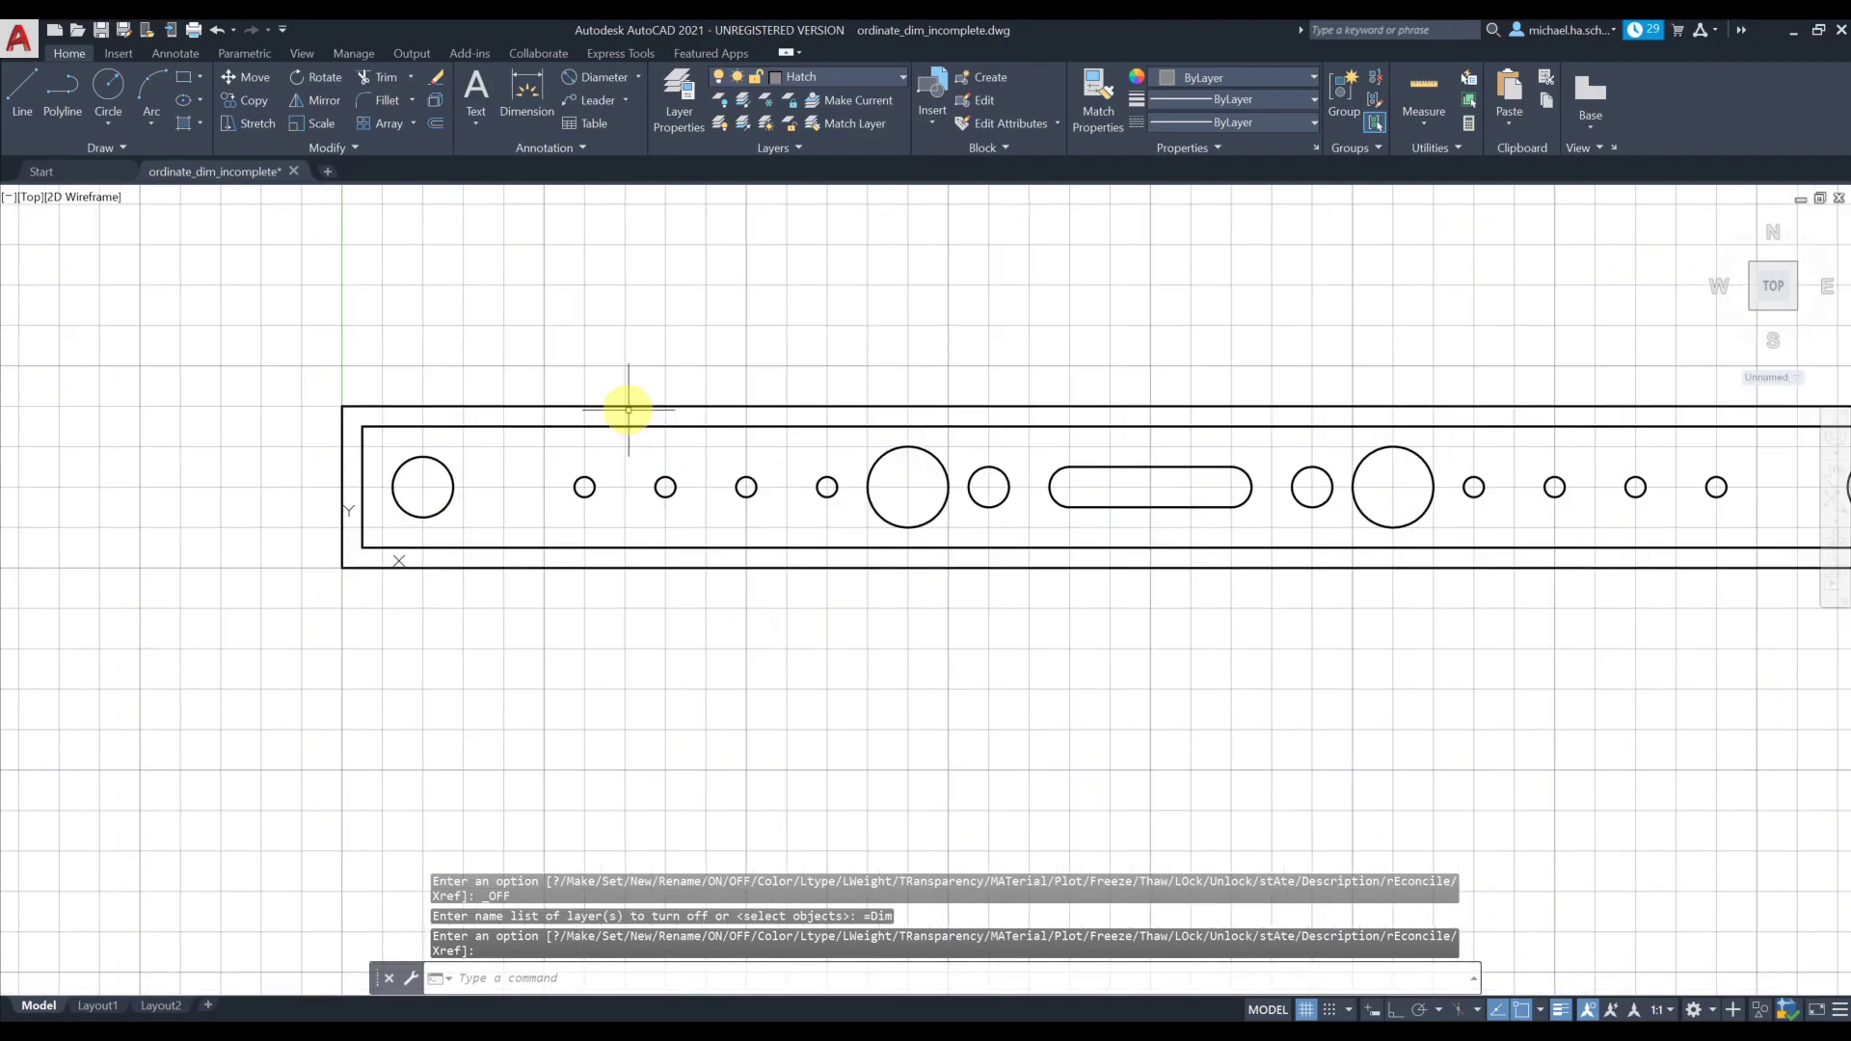
pyautogui.moveTo(711, 401); pyautogui.dragTo(505, 391, button='middle')
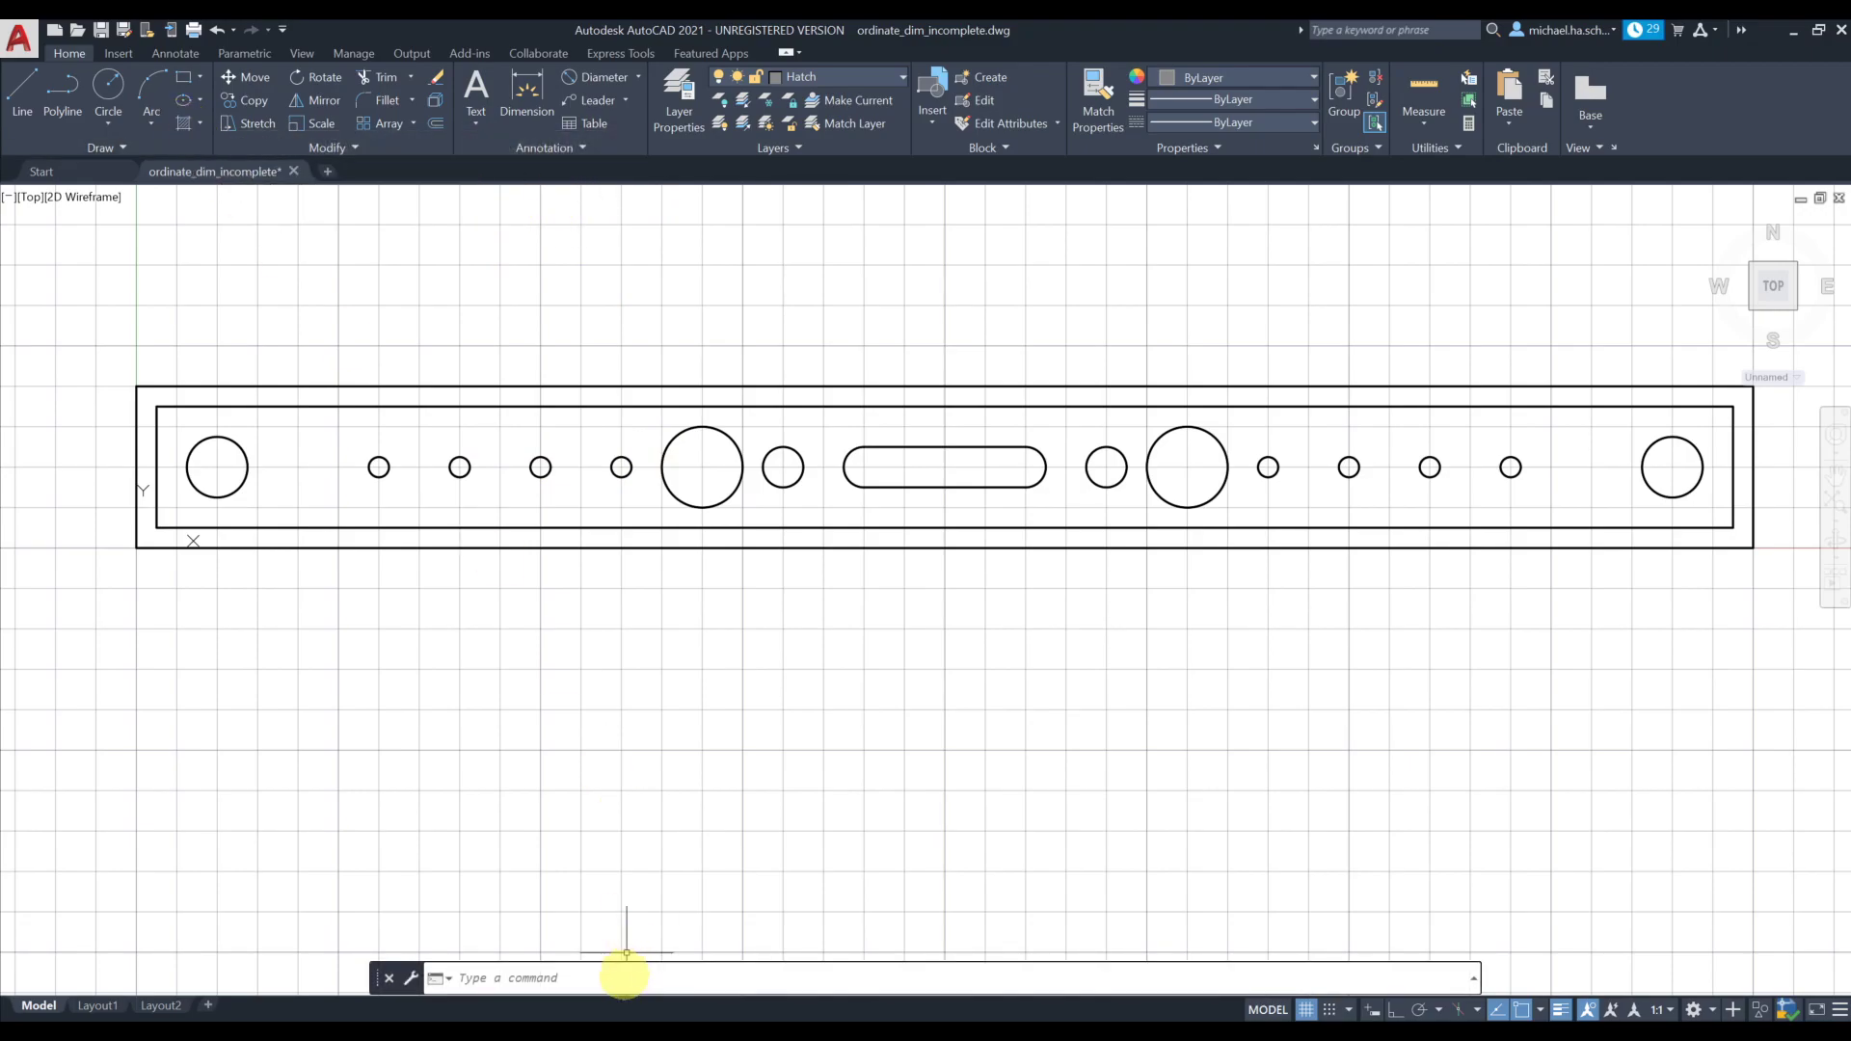
# Step: Start the HATCH command from the command line
pyautogui.click(598, 975)
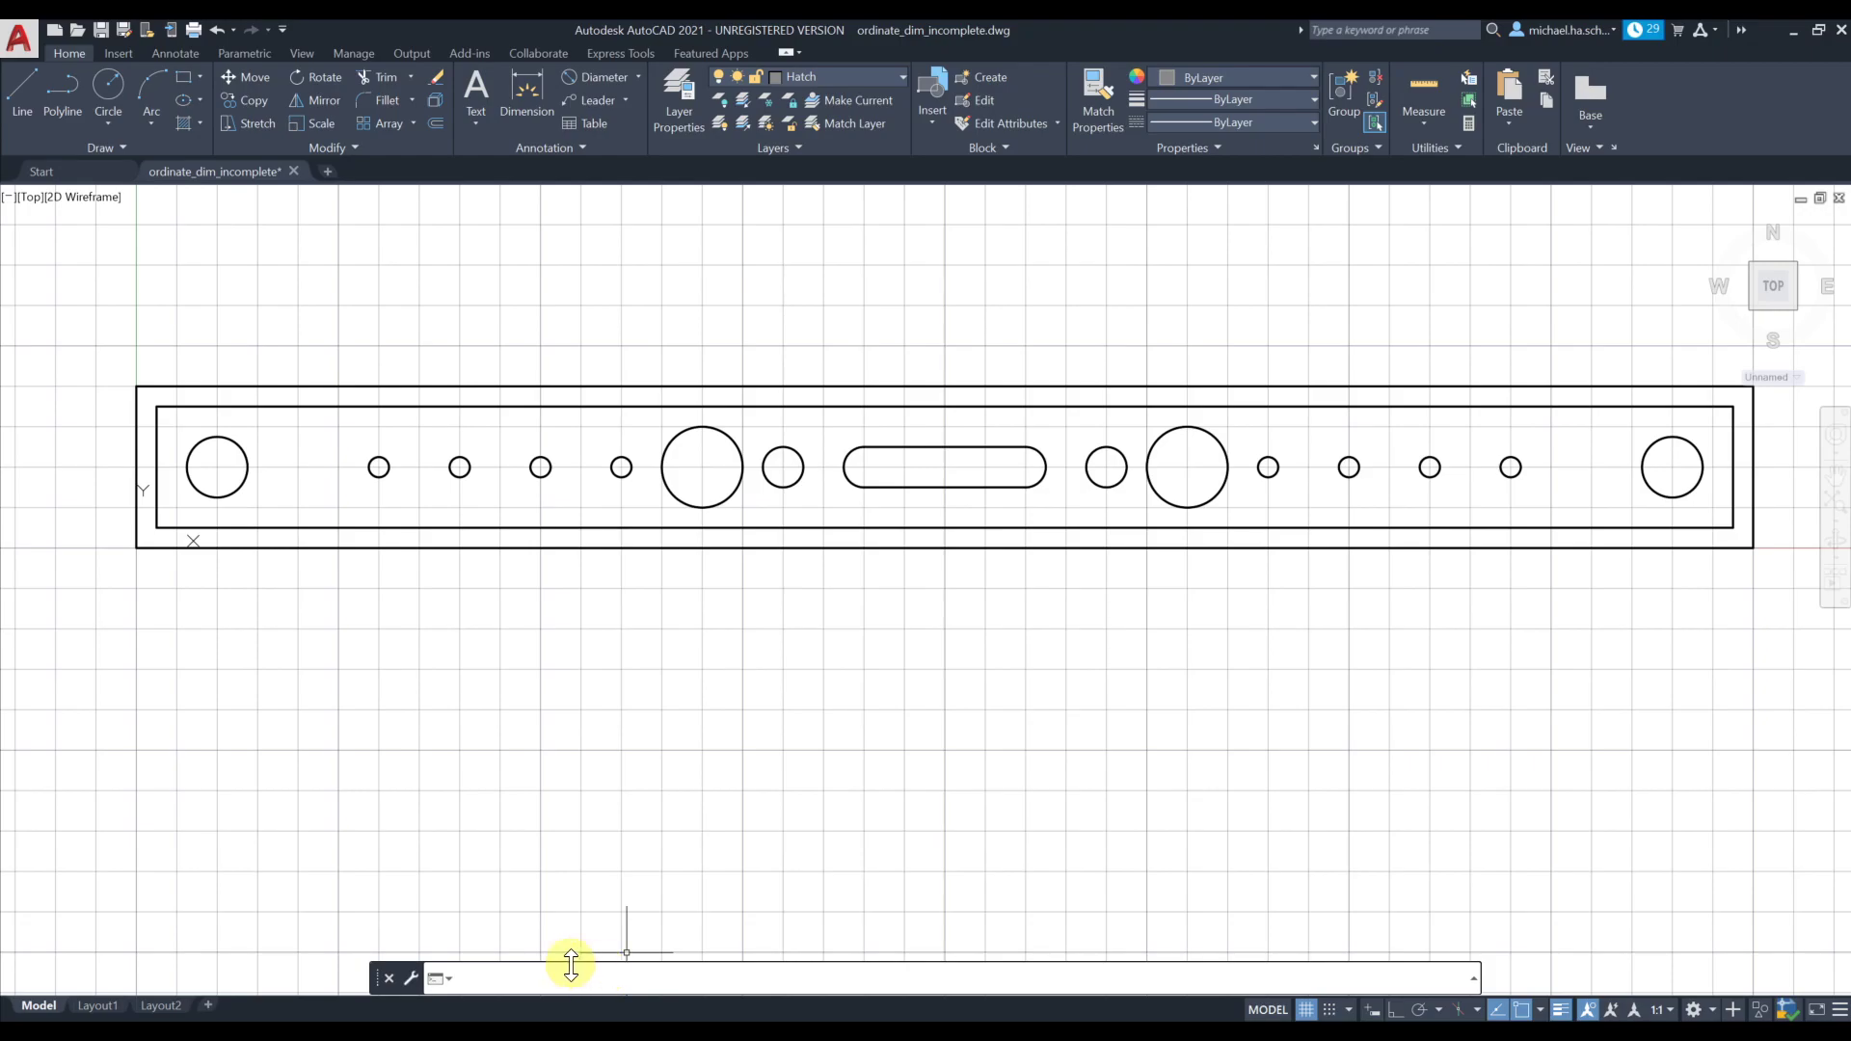
pyautogui.write('hatch')
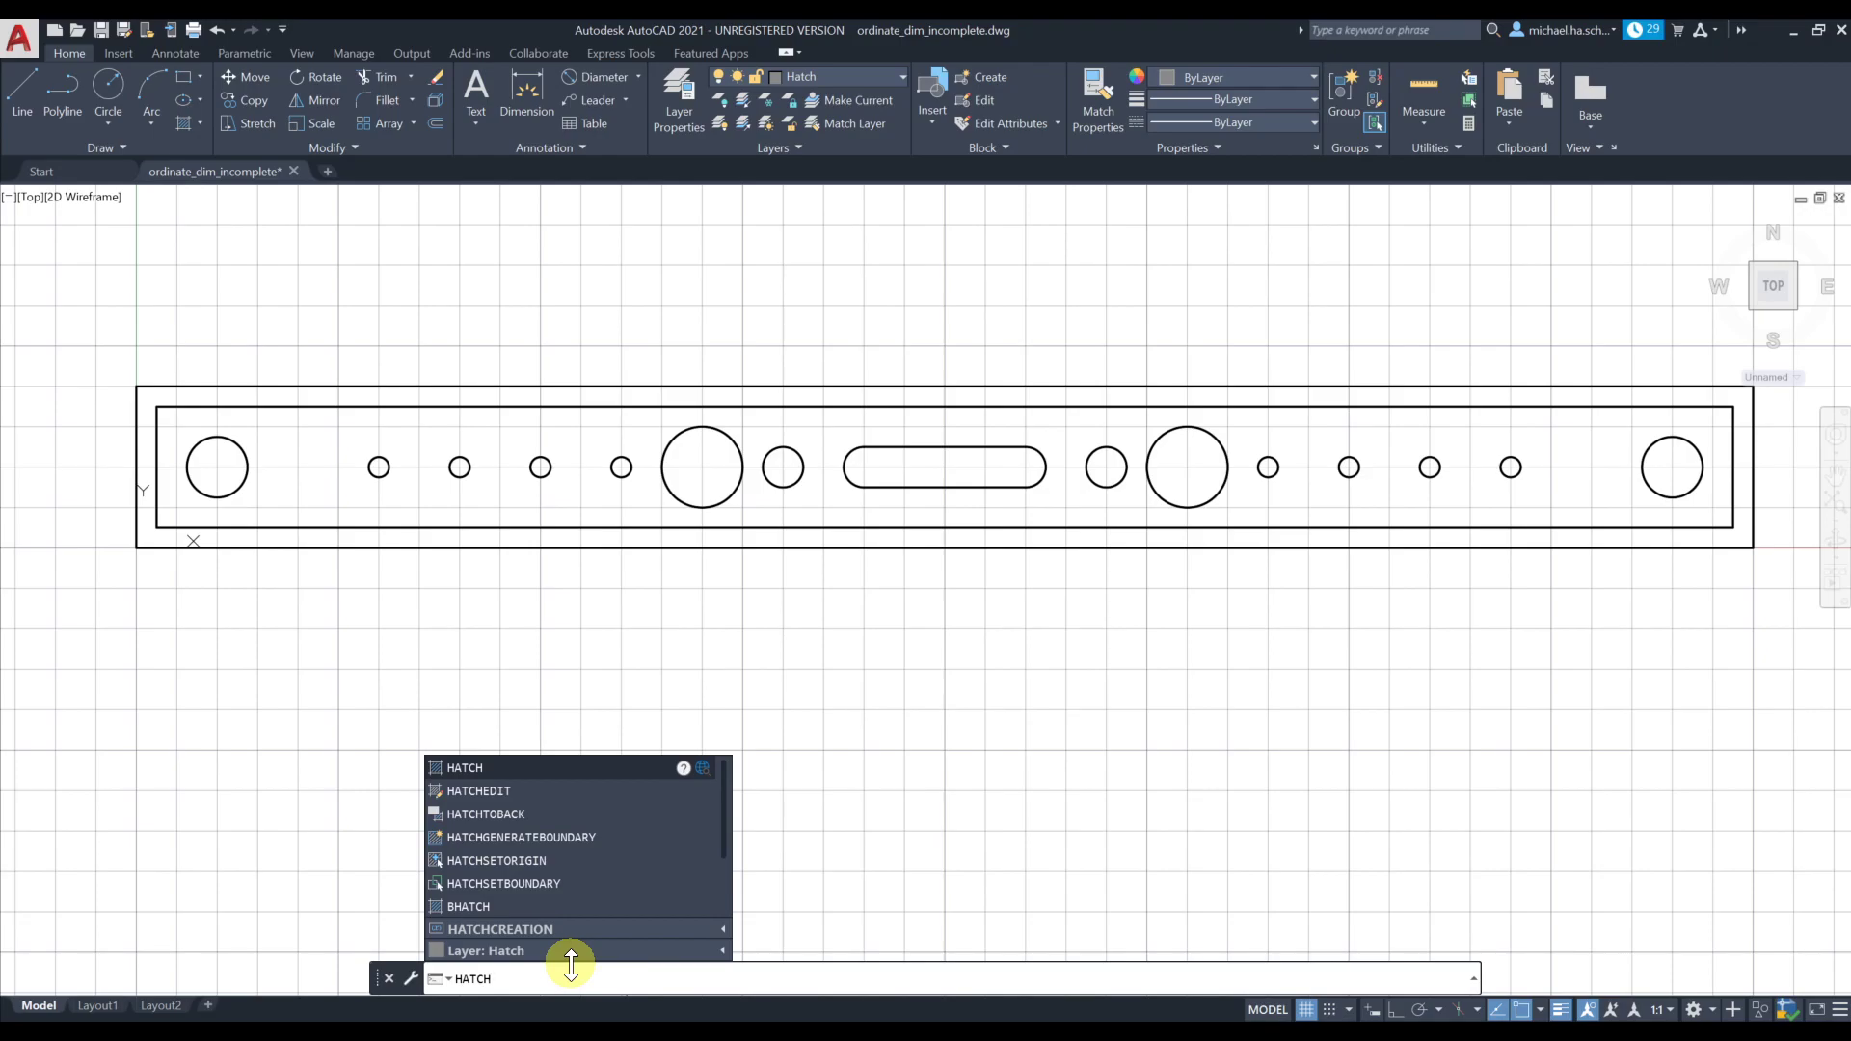
pyautogui.press('Return')
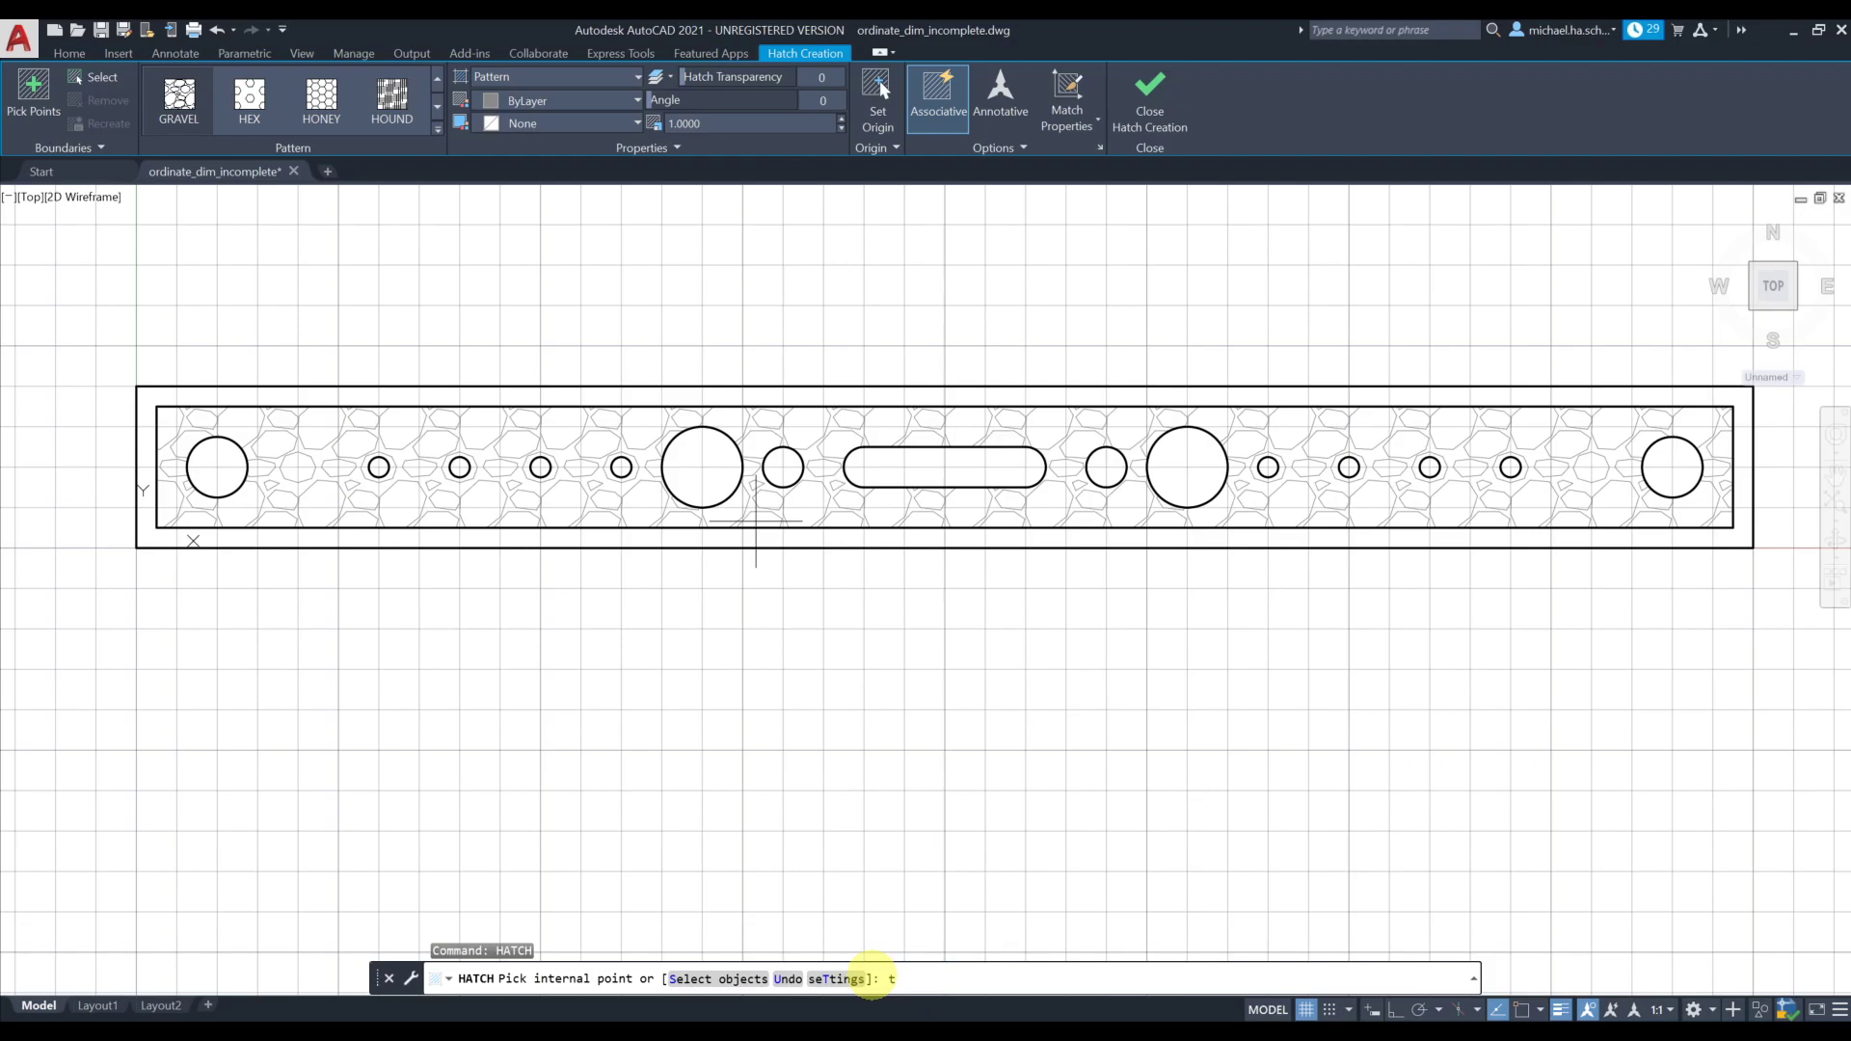
# Step: Open the Hatch and Gradient settings and keep GRAVEL selected in the pattern list
pyautogui.press('Return')
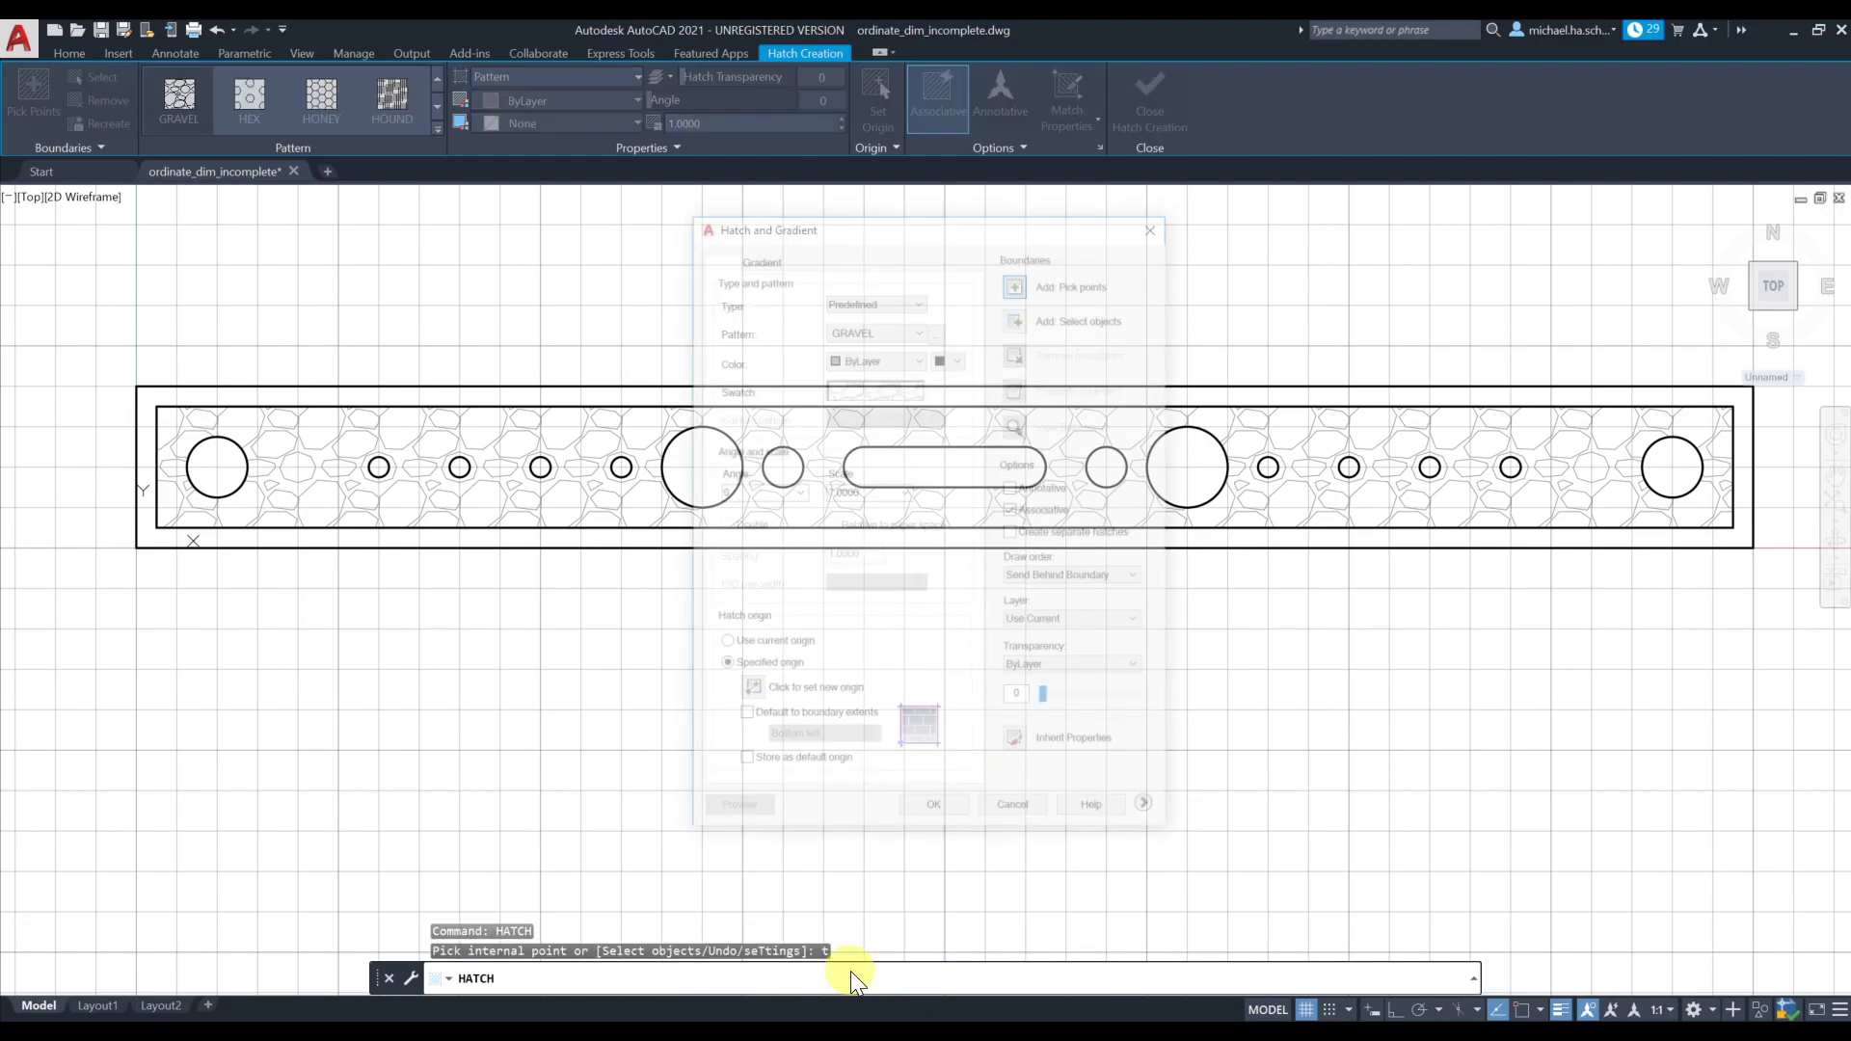
pyautogui.moveTo(800, 218); pyautogui.dragTo(743, 218)
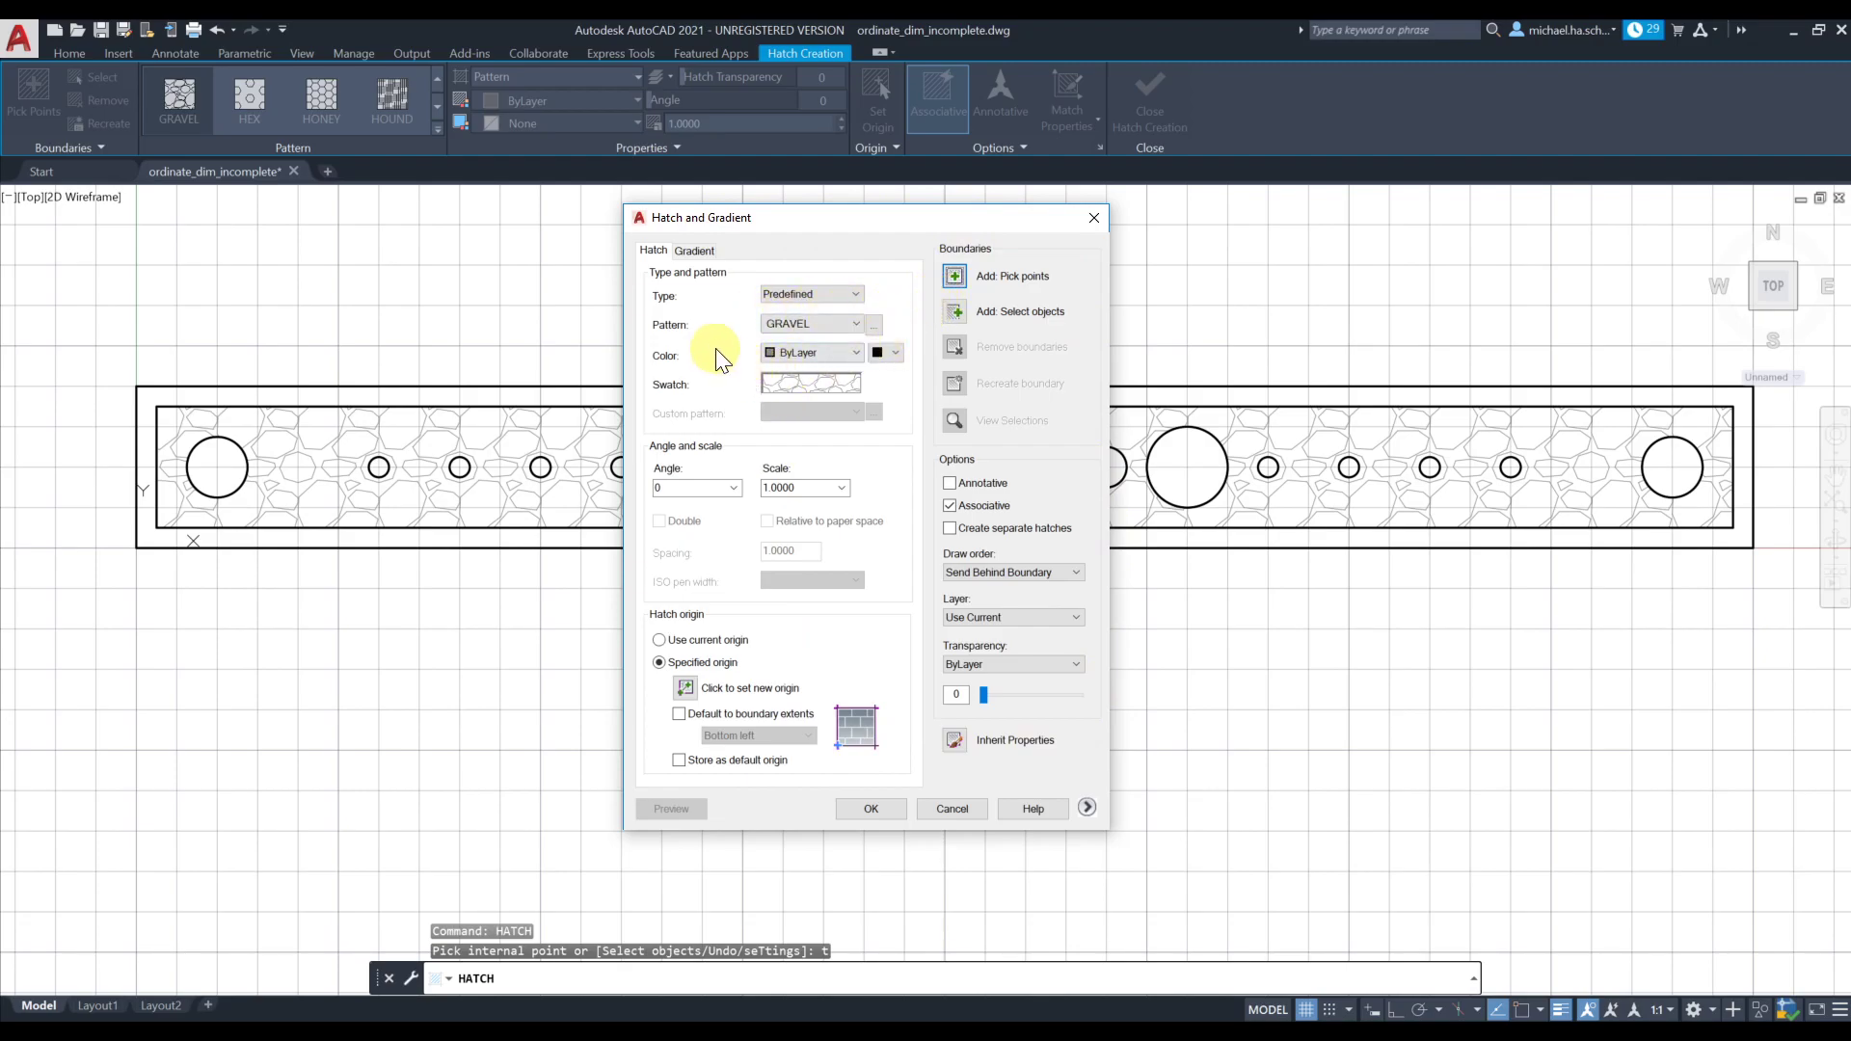
pyautogui.click(845, 328)
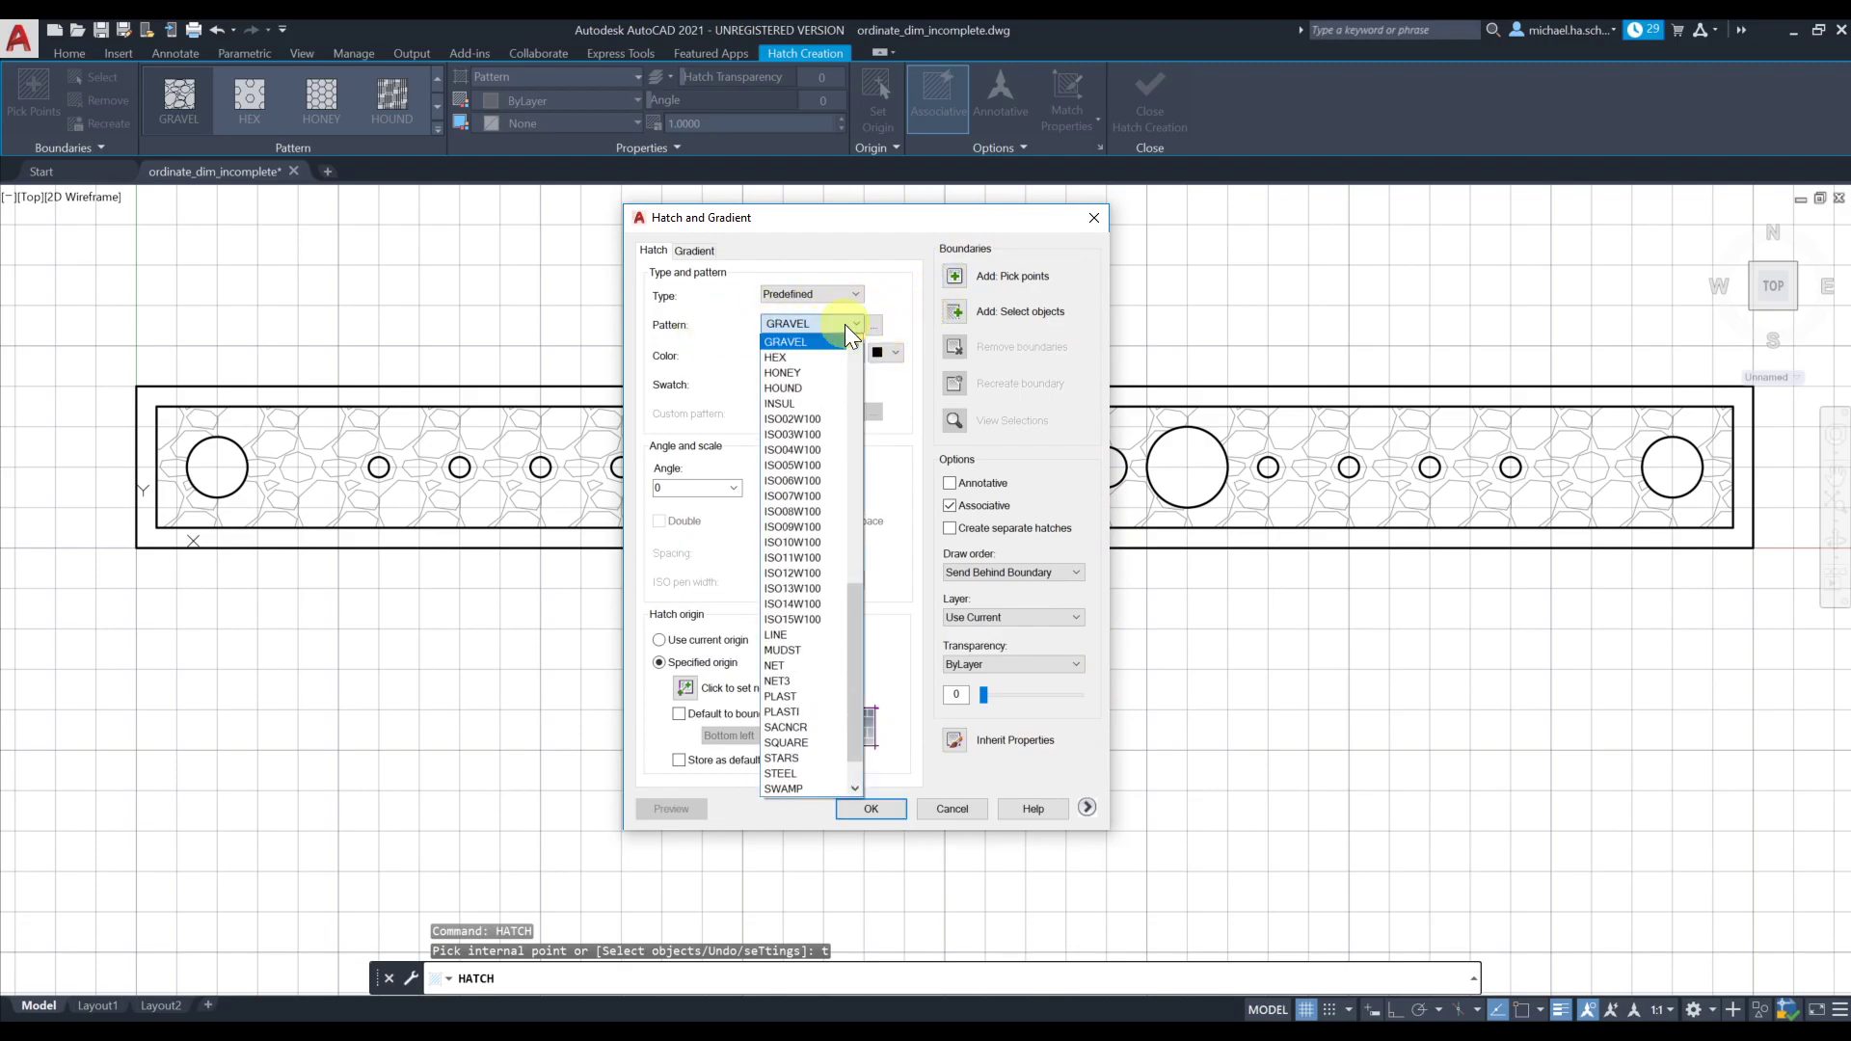
pyautogui.scroll(-1, 835, 662)
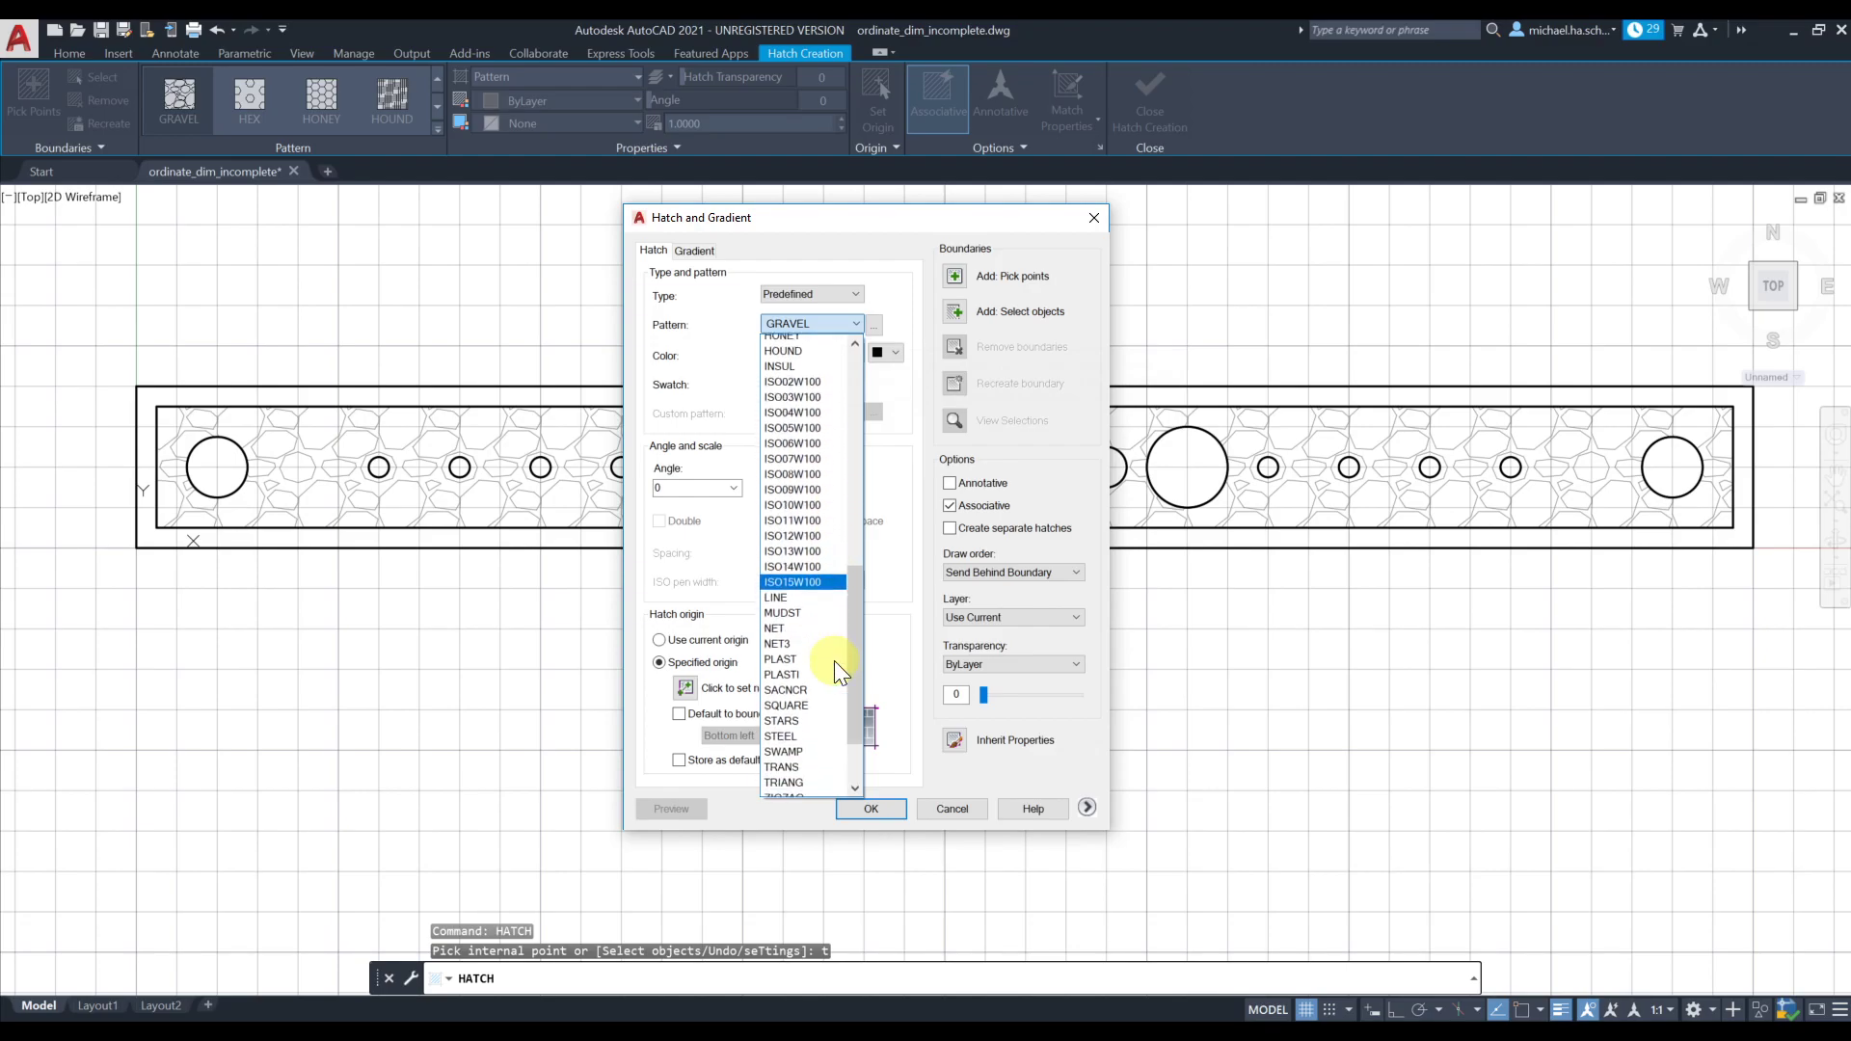
pyautogui.scroll(10, 835, 655)
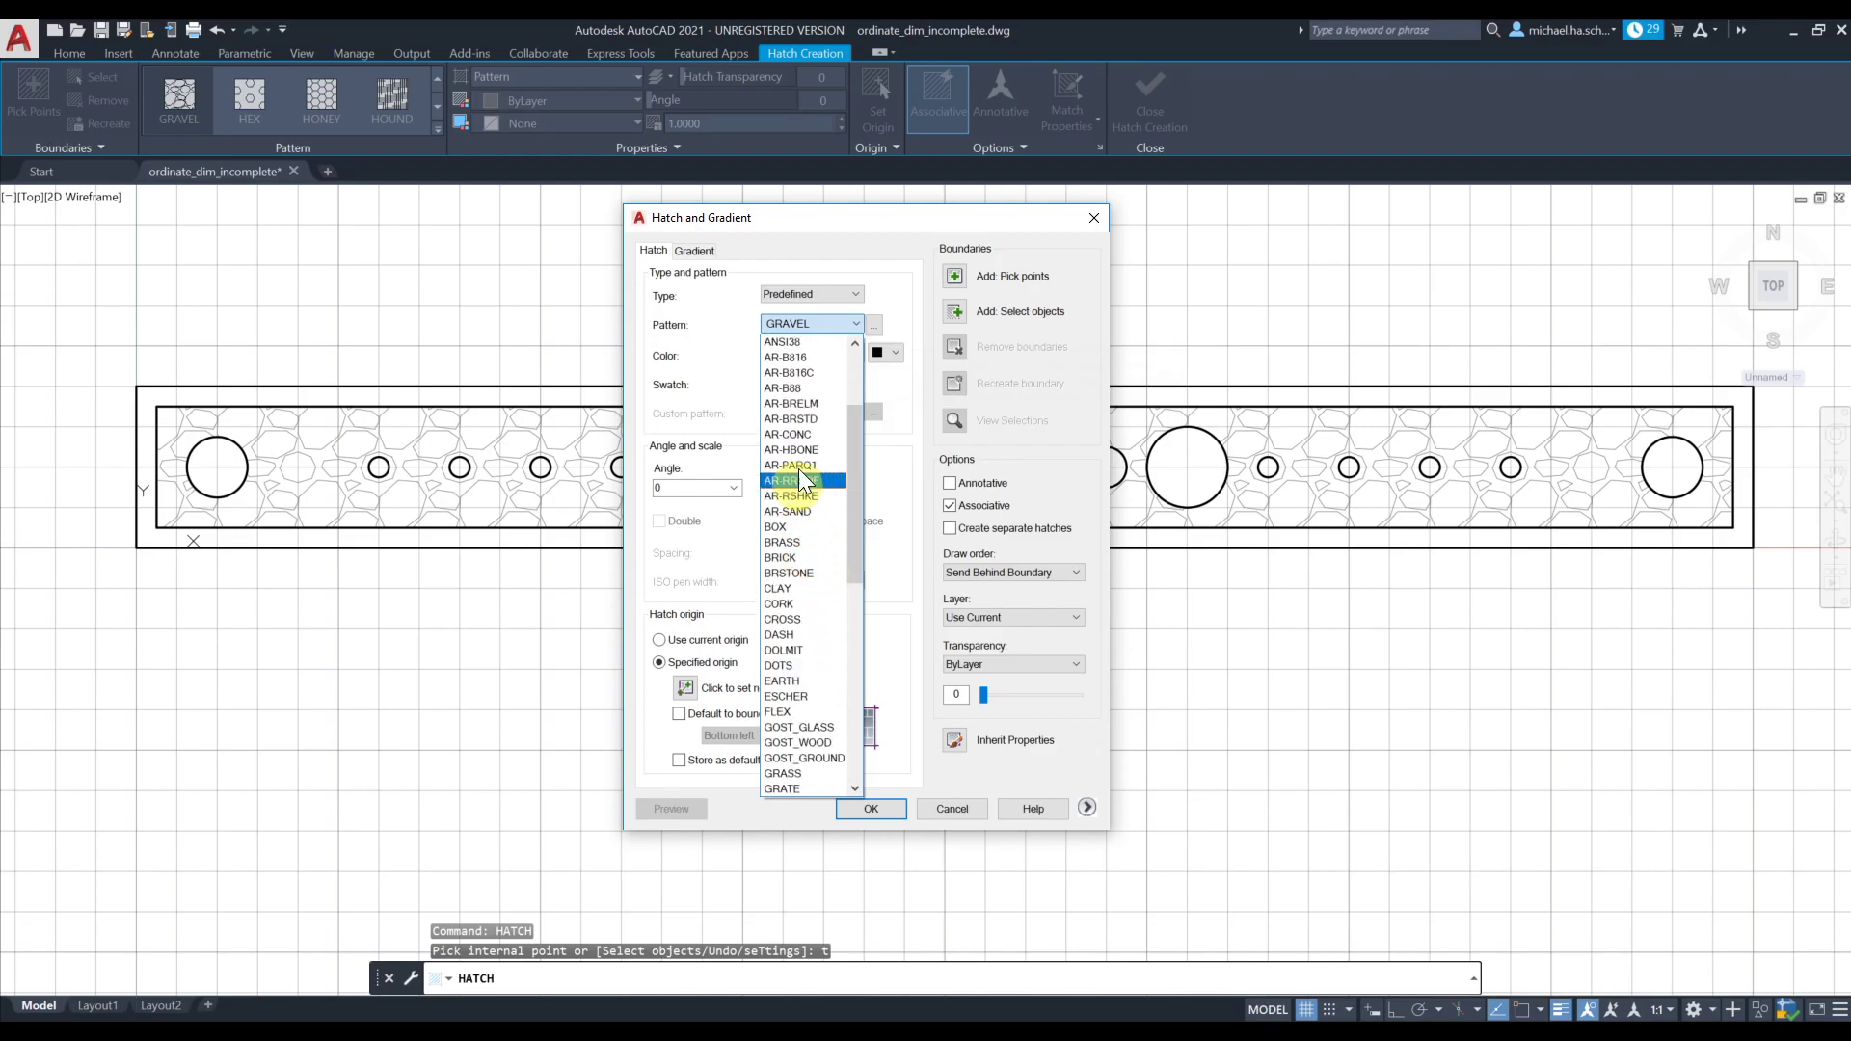
pyautogui.click(812, 251)
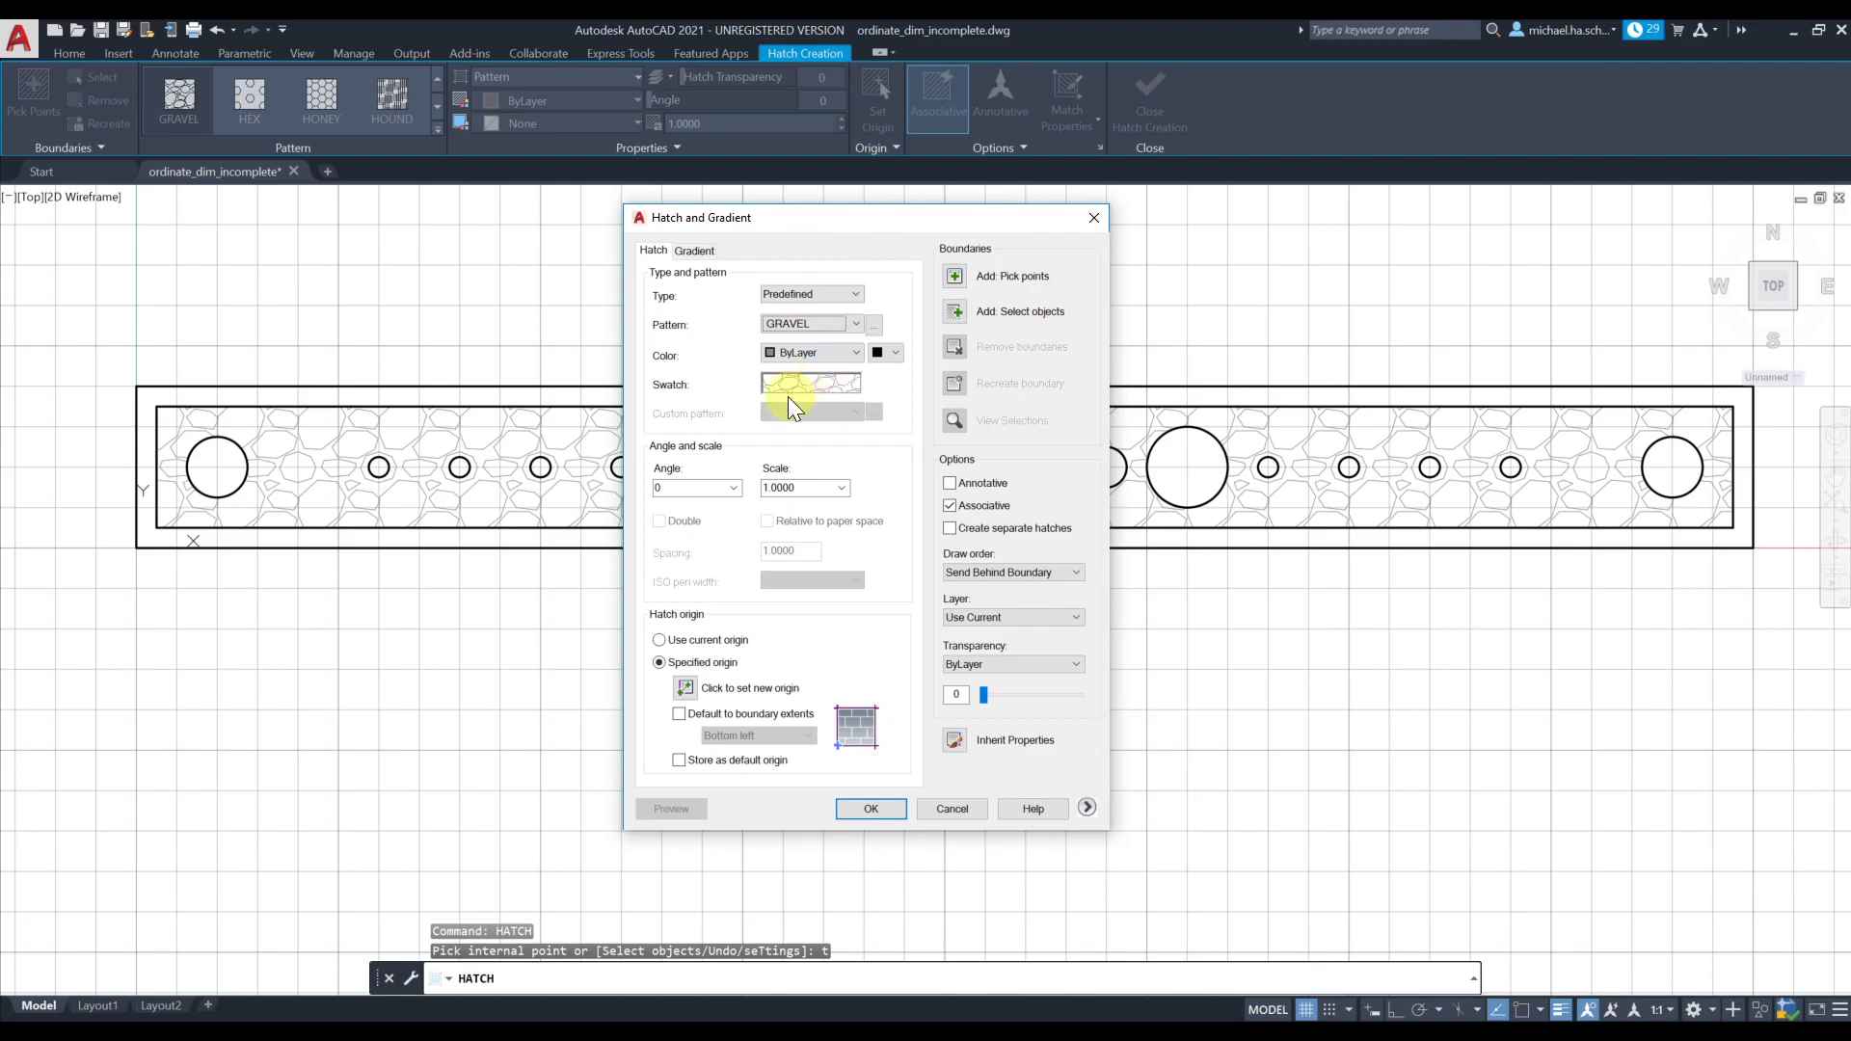
# Step: Choose GRAVEL from the Other Predefined pattern palette and accept the hatch settings
pyautogui.click(762, 383)
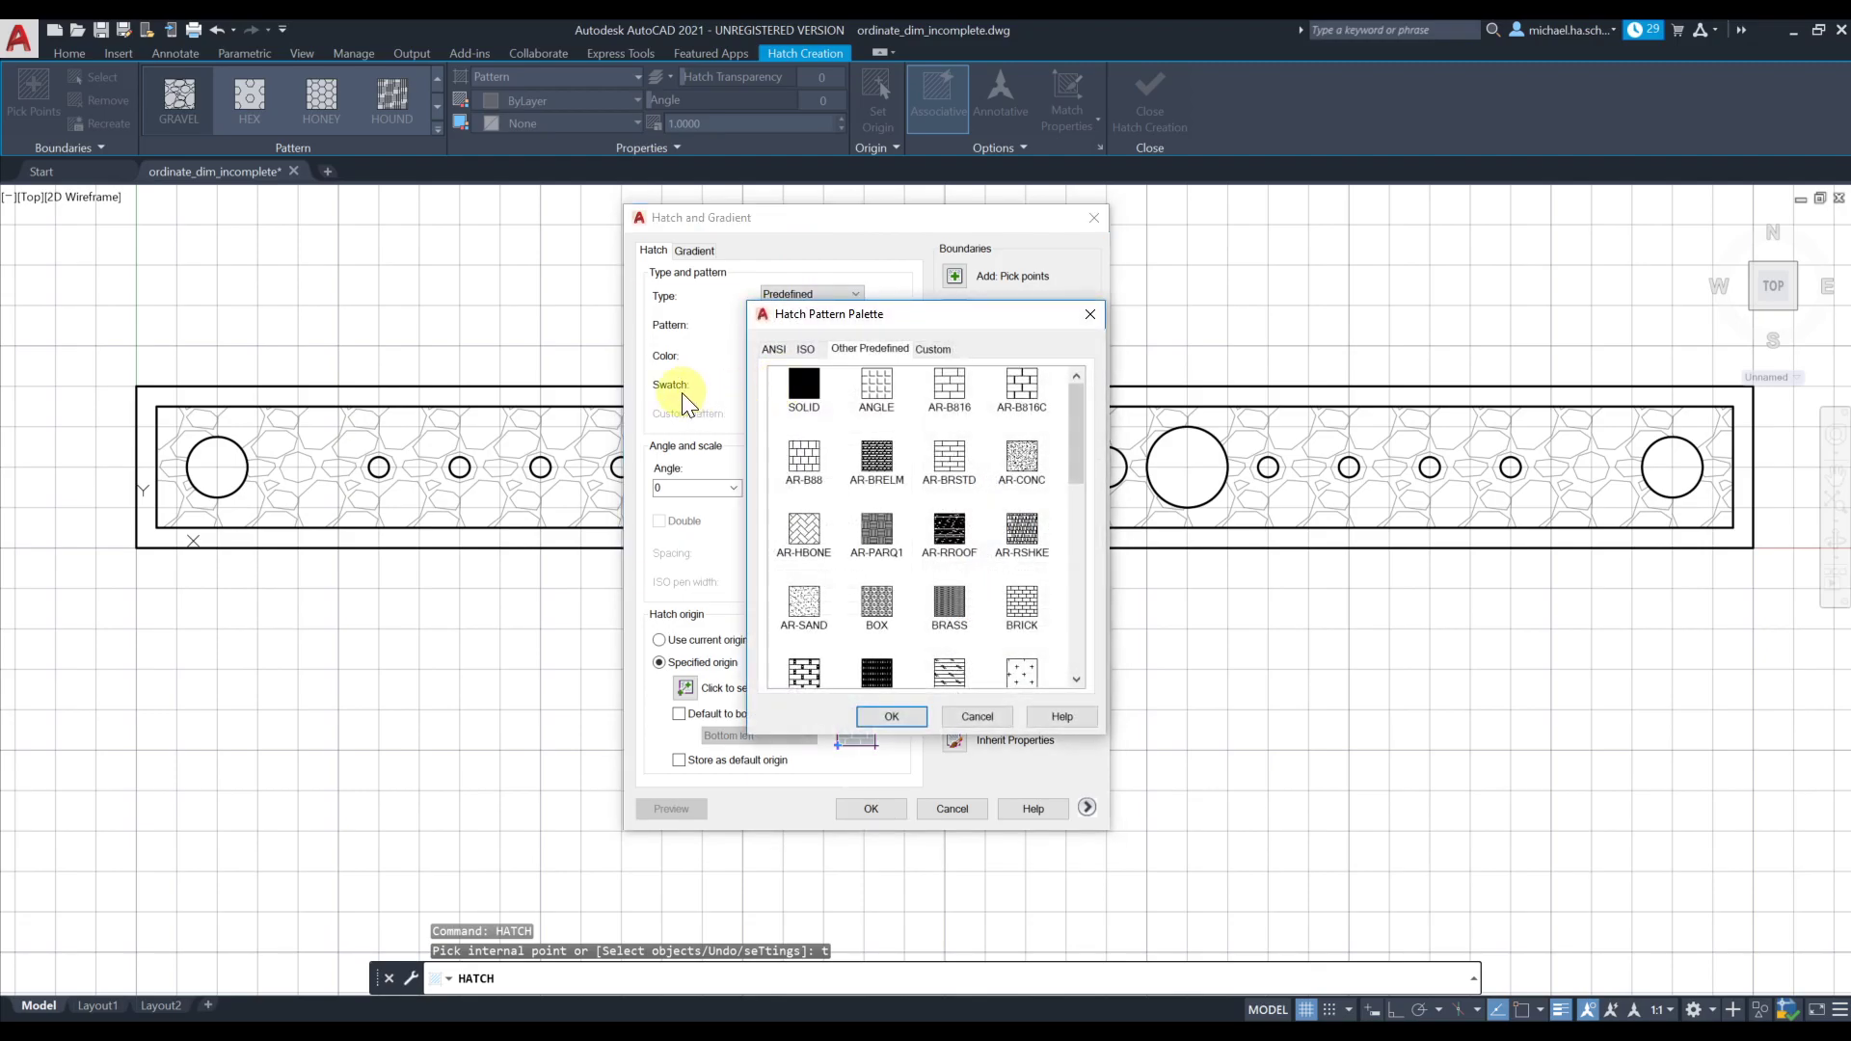
pyautogui.moveTo(1074, 417); pyautogui.dragTo(1083, 374)
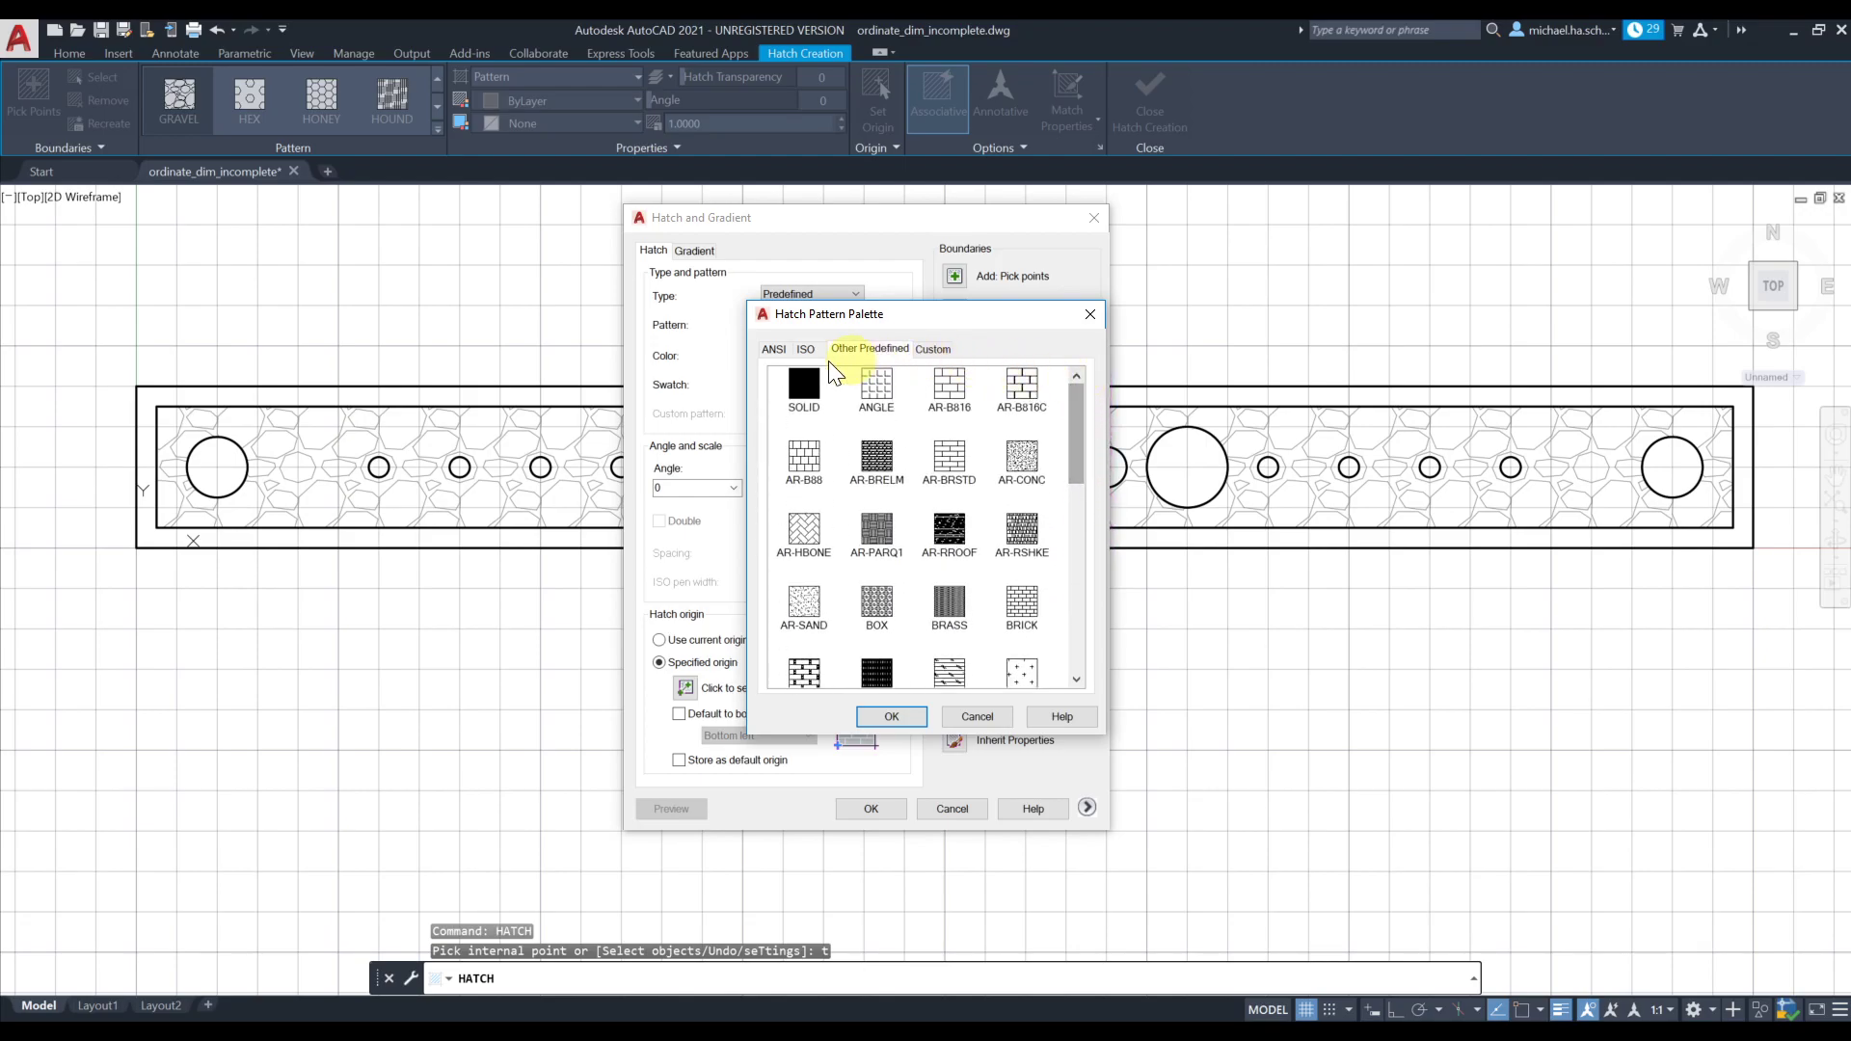
pyautogui.click(770, 349)
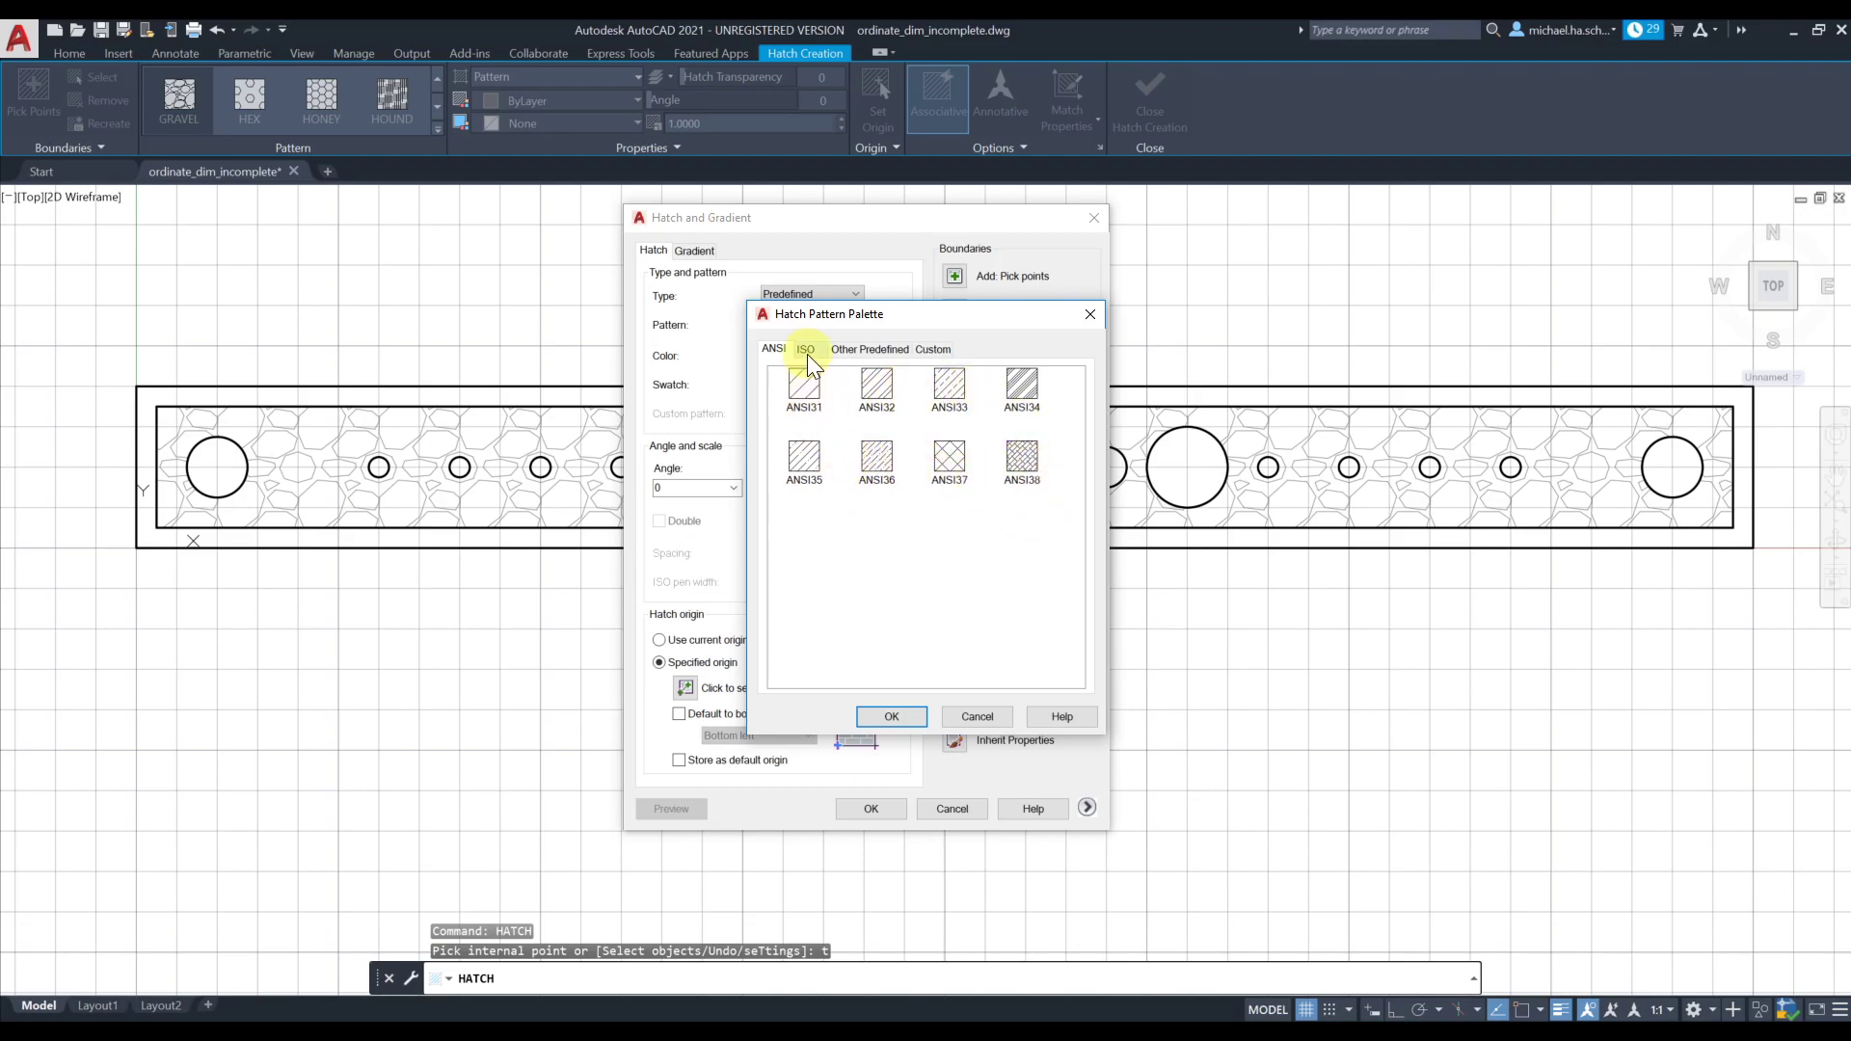
pyautogui.click(850, 350)
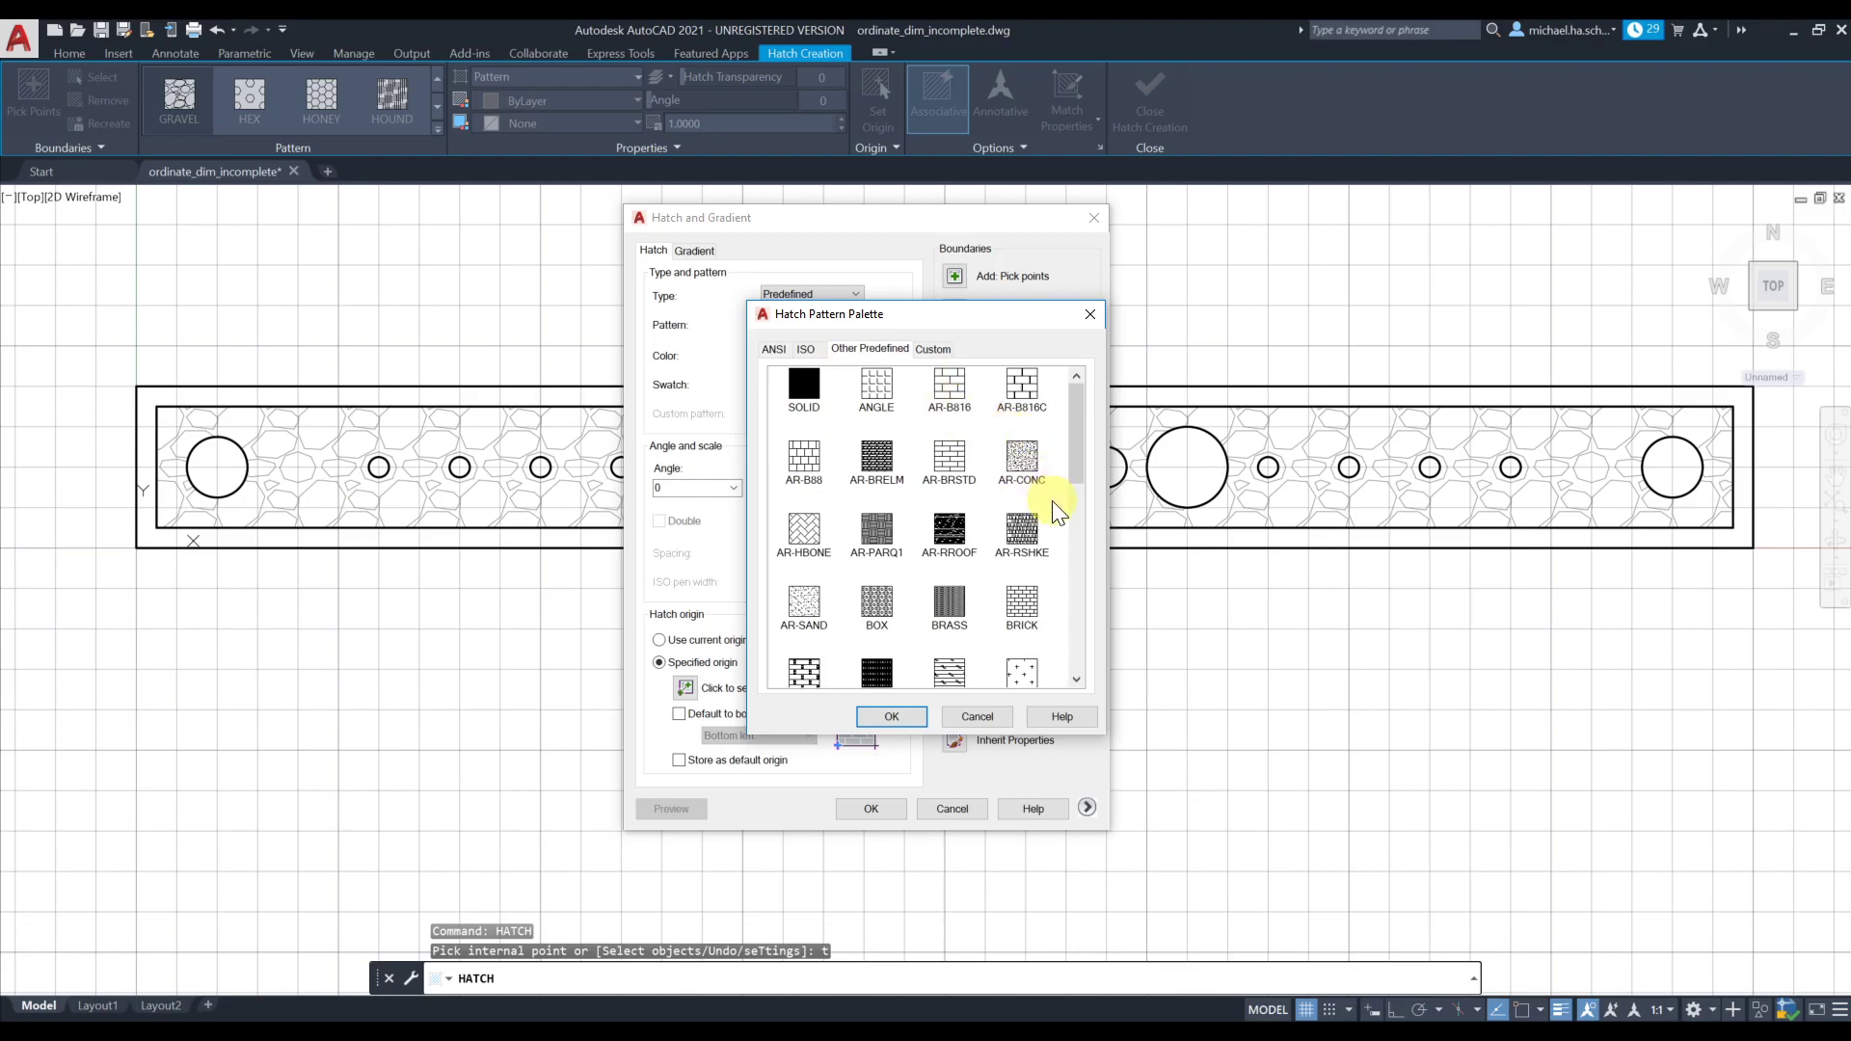
pyautogui.moveTo(1081, 453); pyautogui.dragTo(1083, 529)
pyautogui.click(1041, 610)
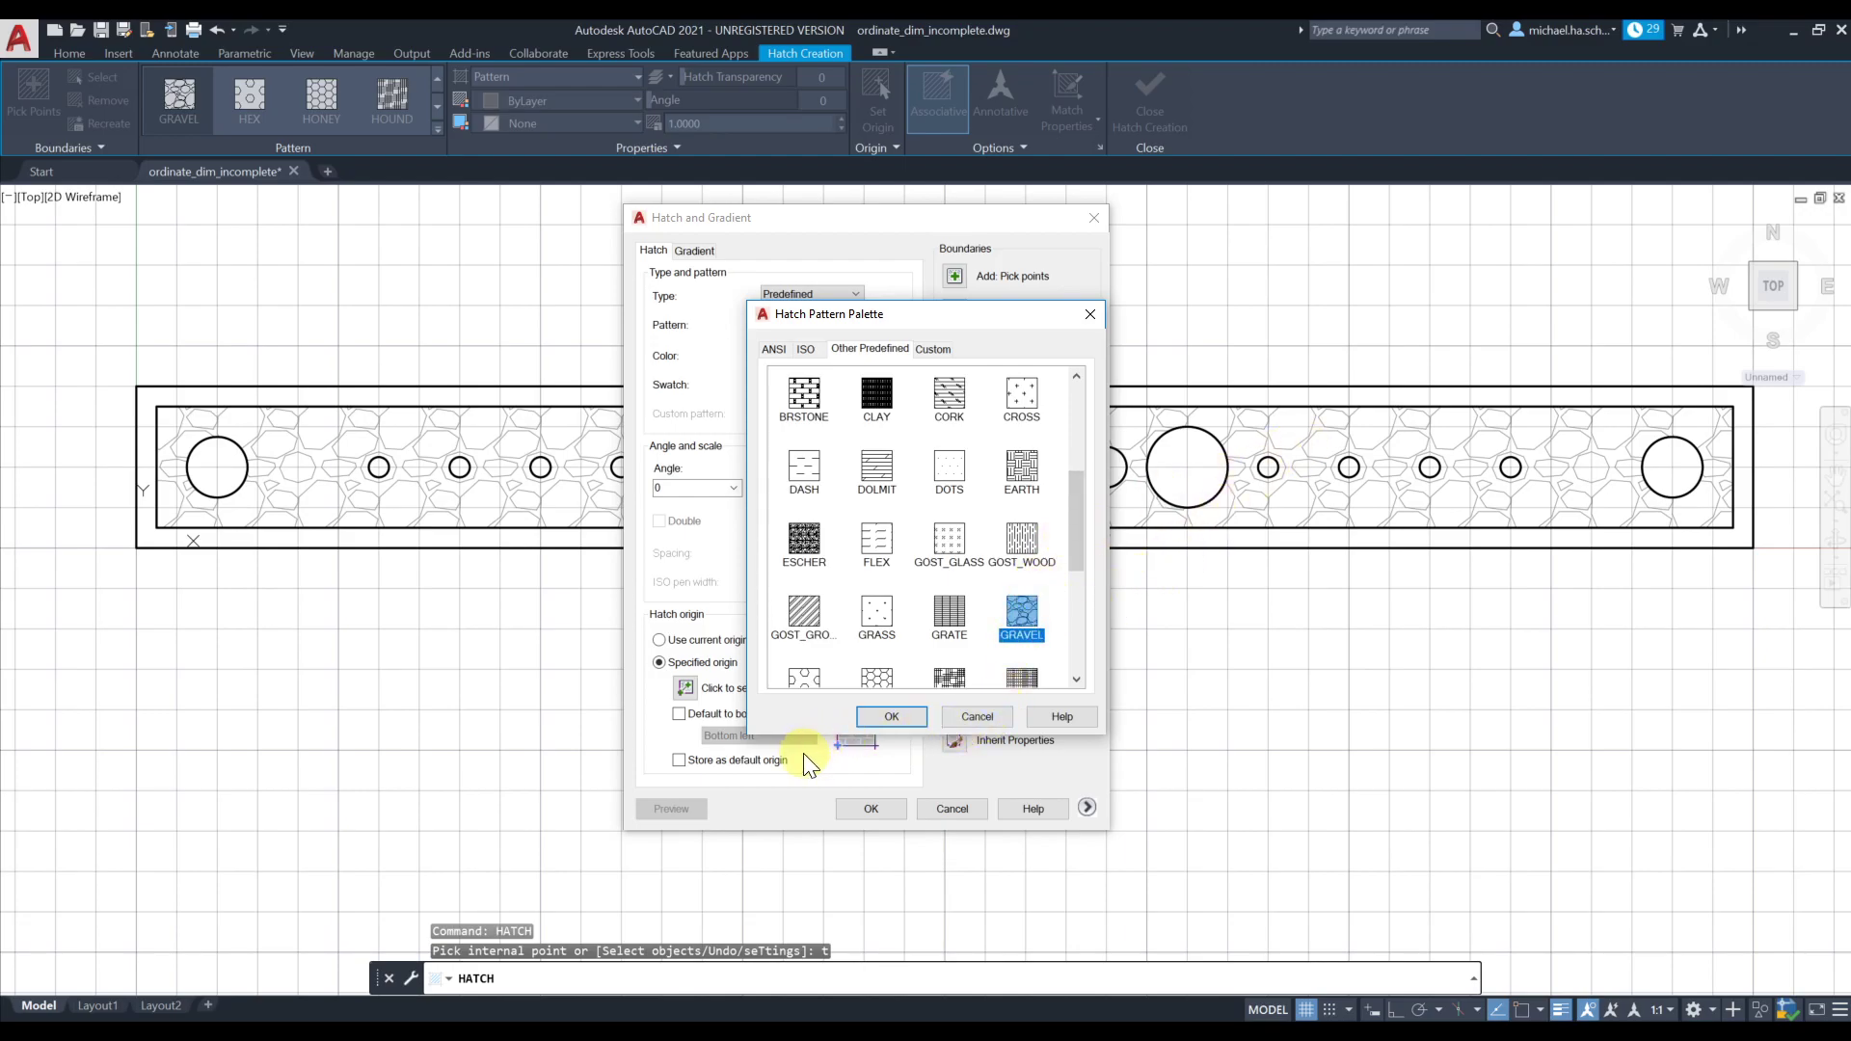
pyautogui.click(891, 717)
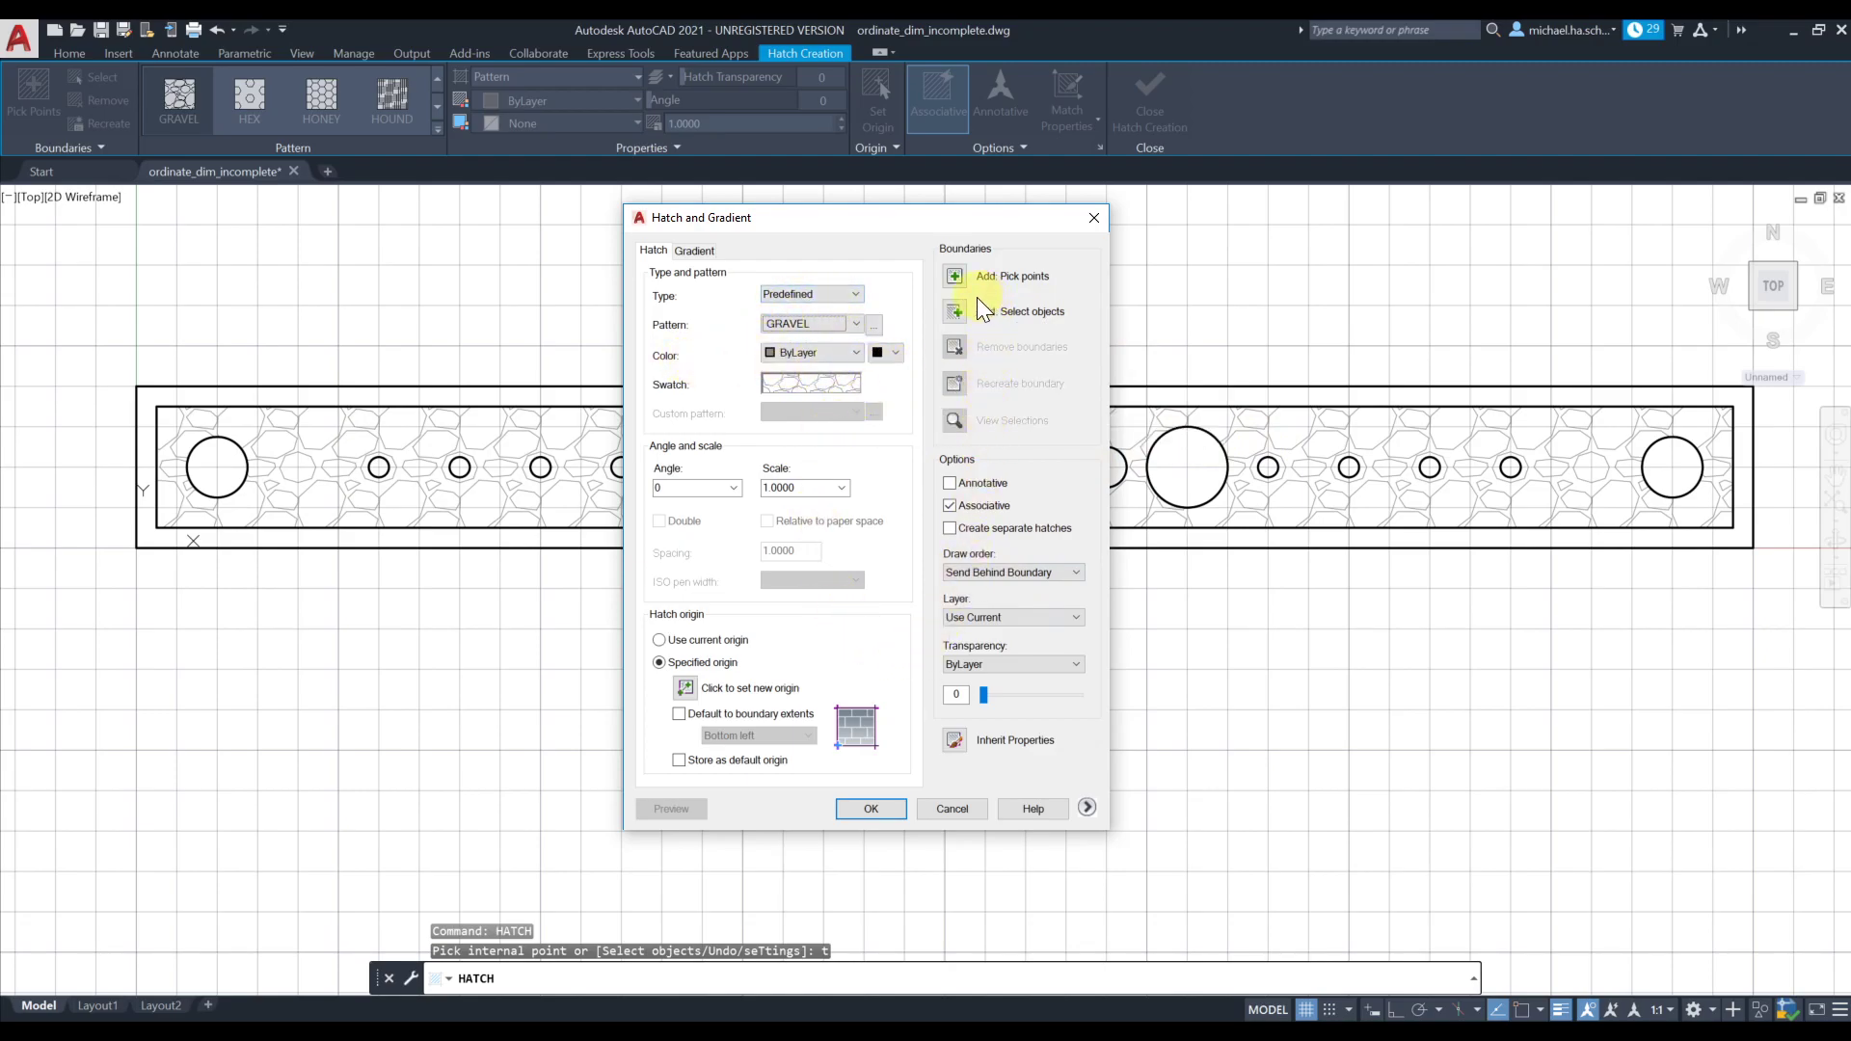
pyautogui.click(869, 807)
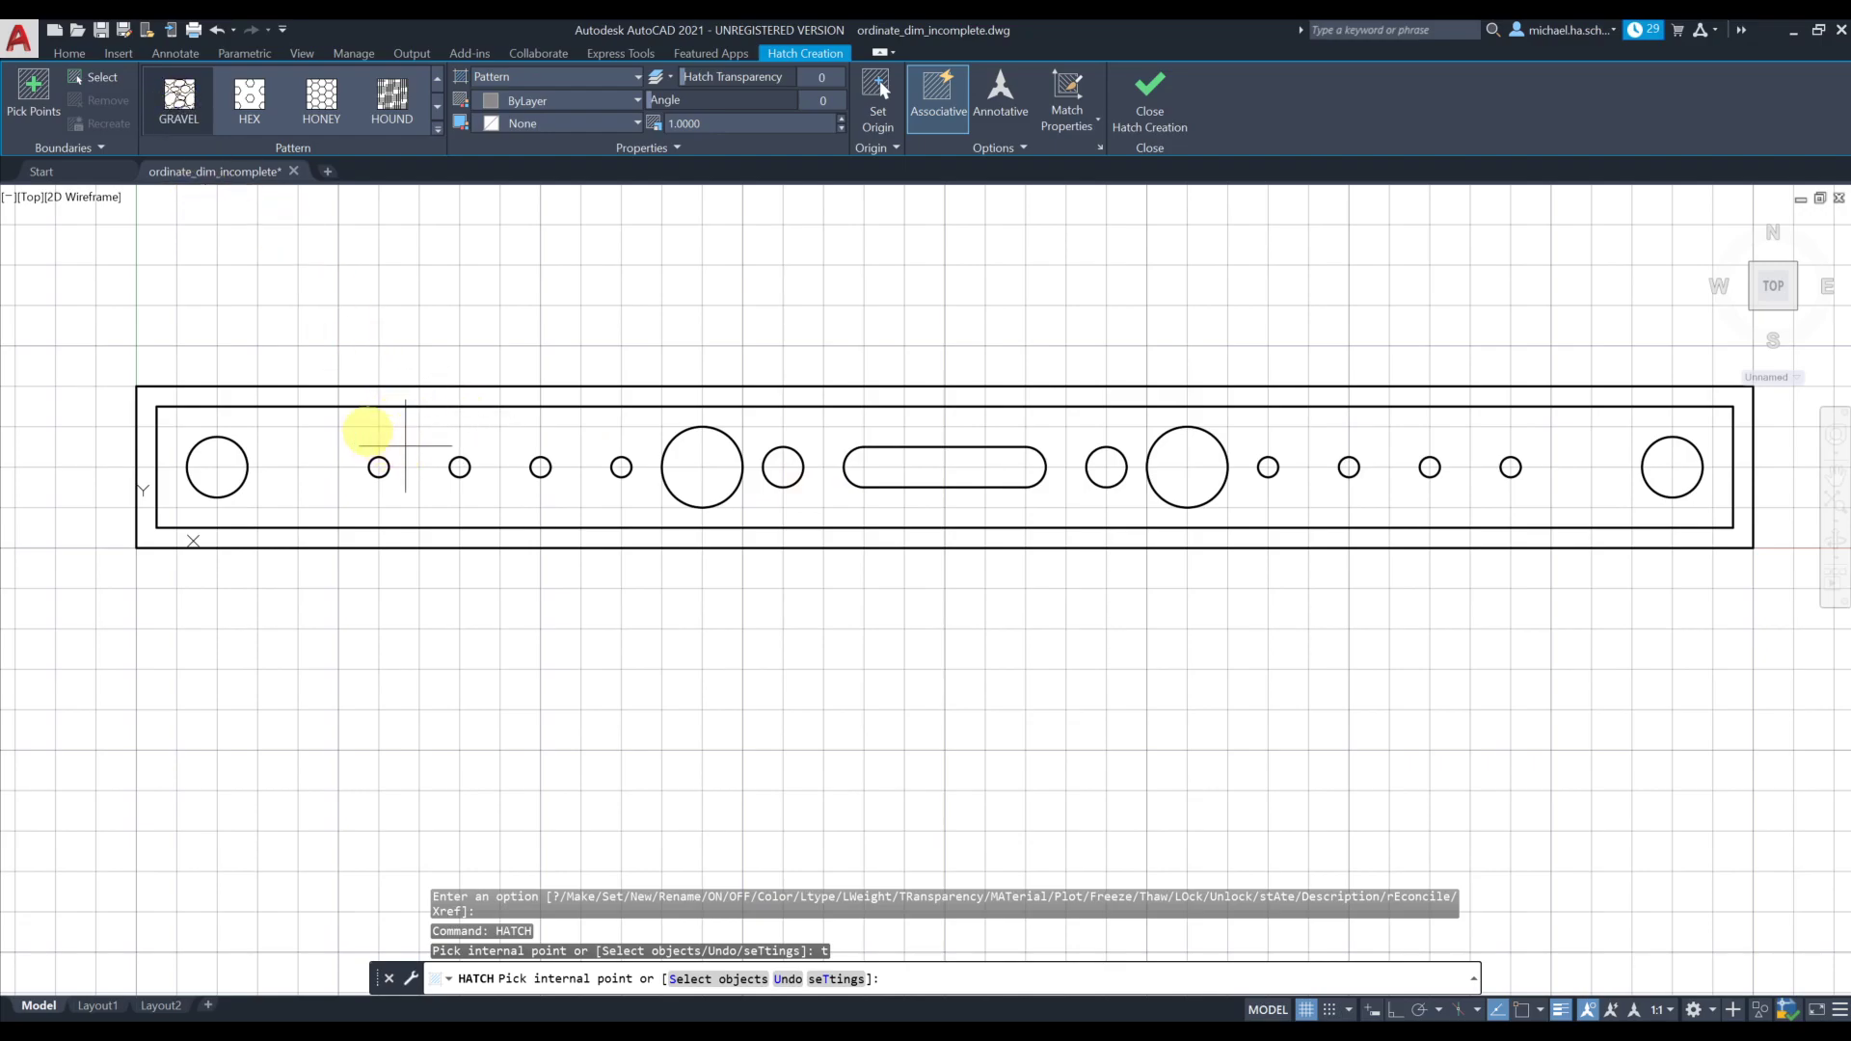
# Step: Pick inside the plate's inner outline to fill it with gravel, then close hatch creation
pyautogui.click(502, 432)
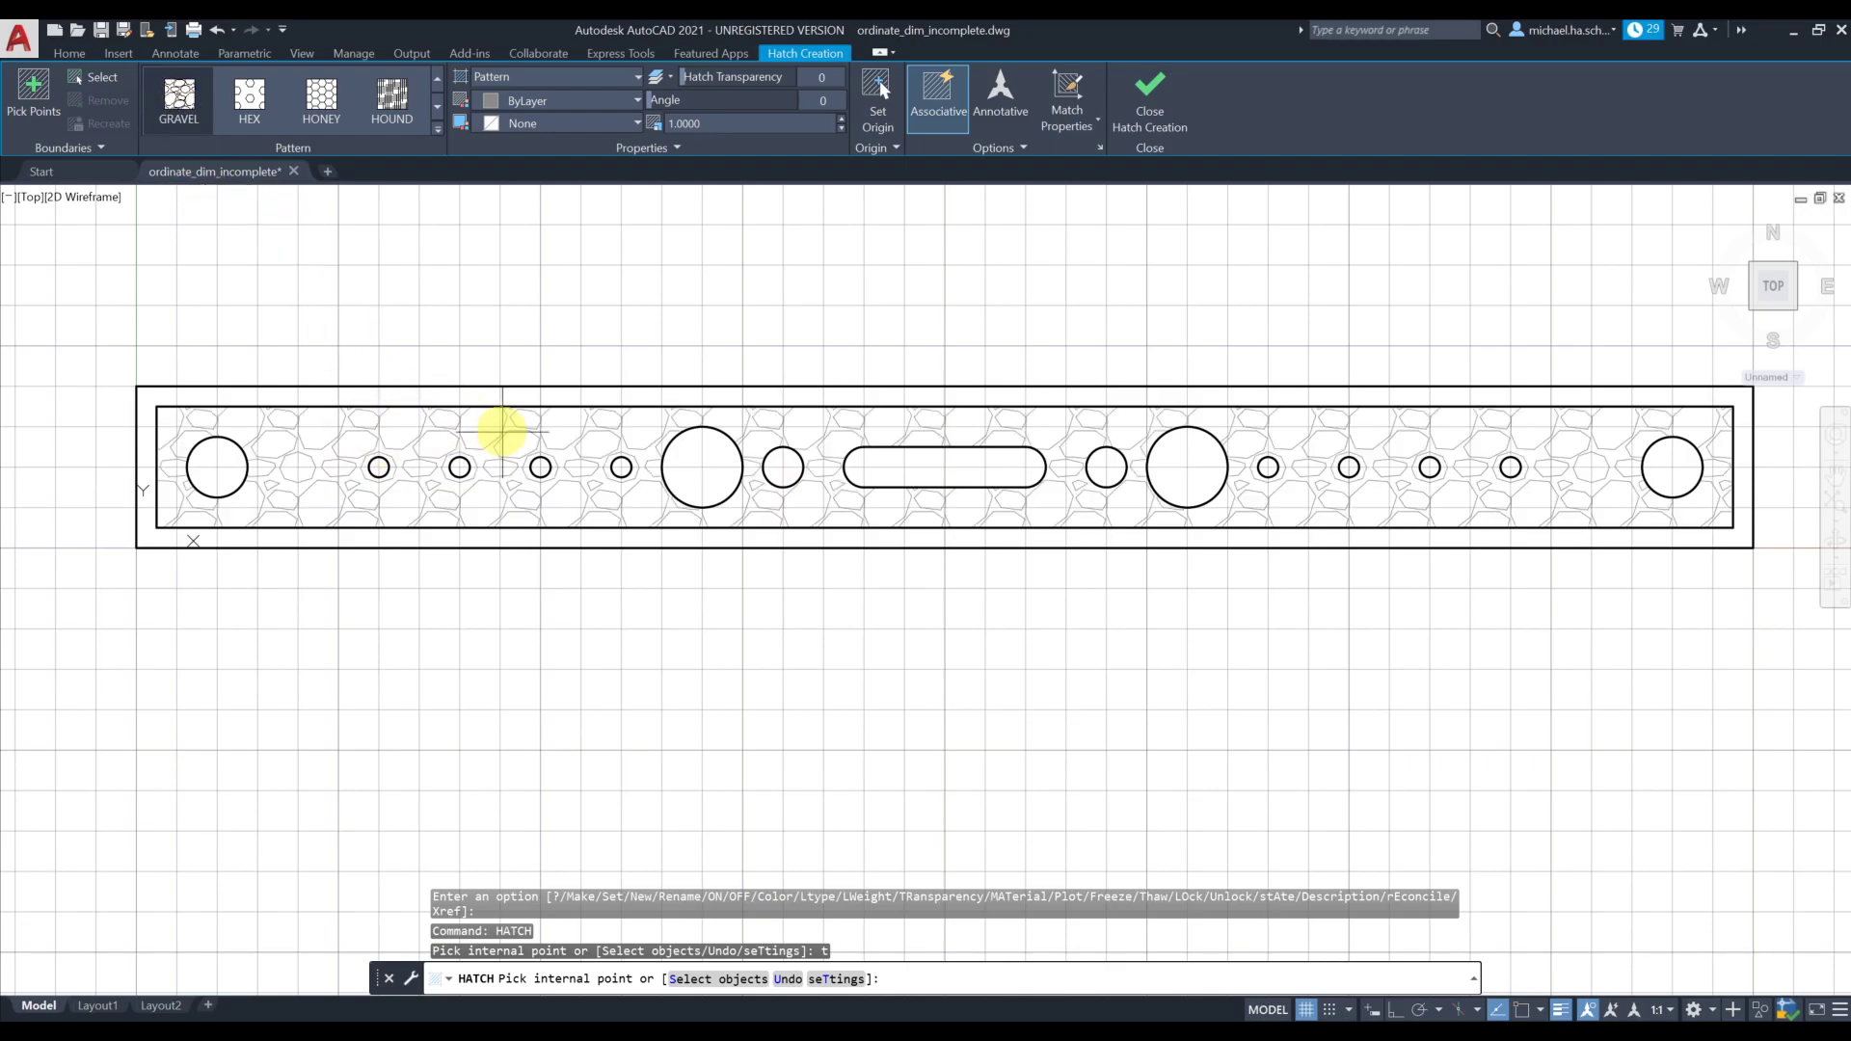
pyautogui.click(497, 430)
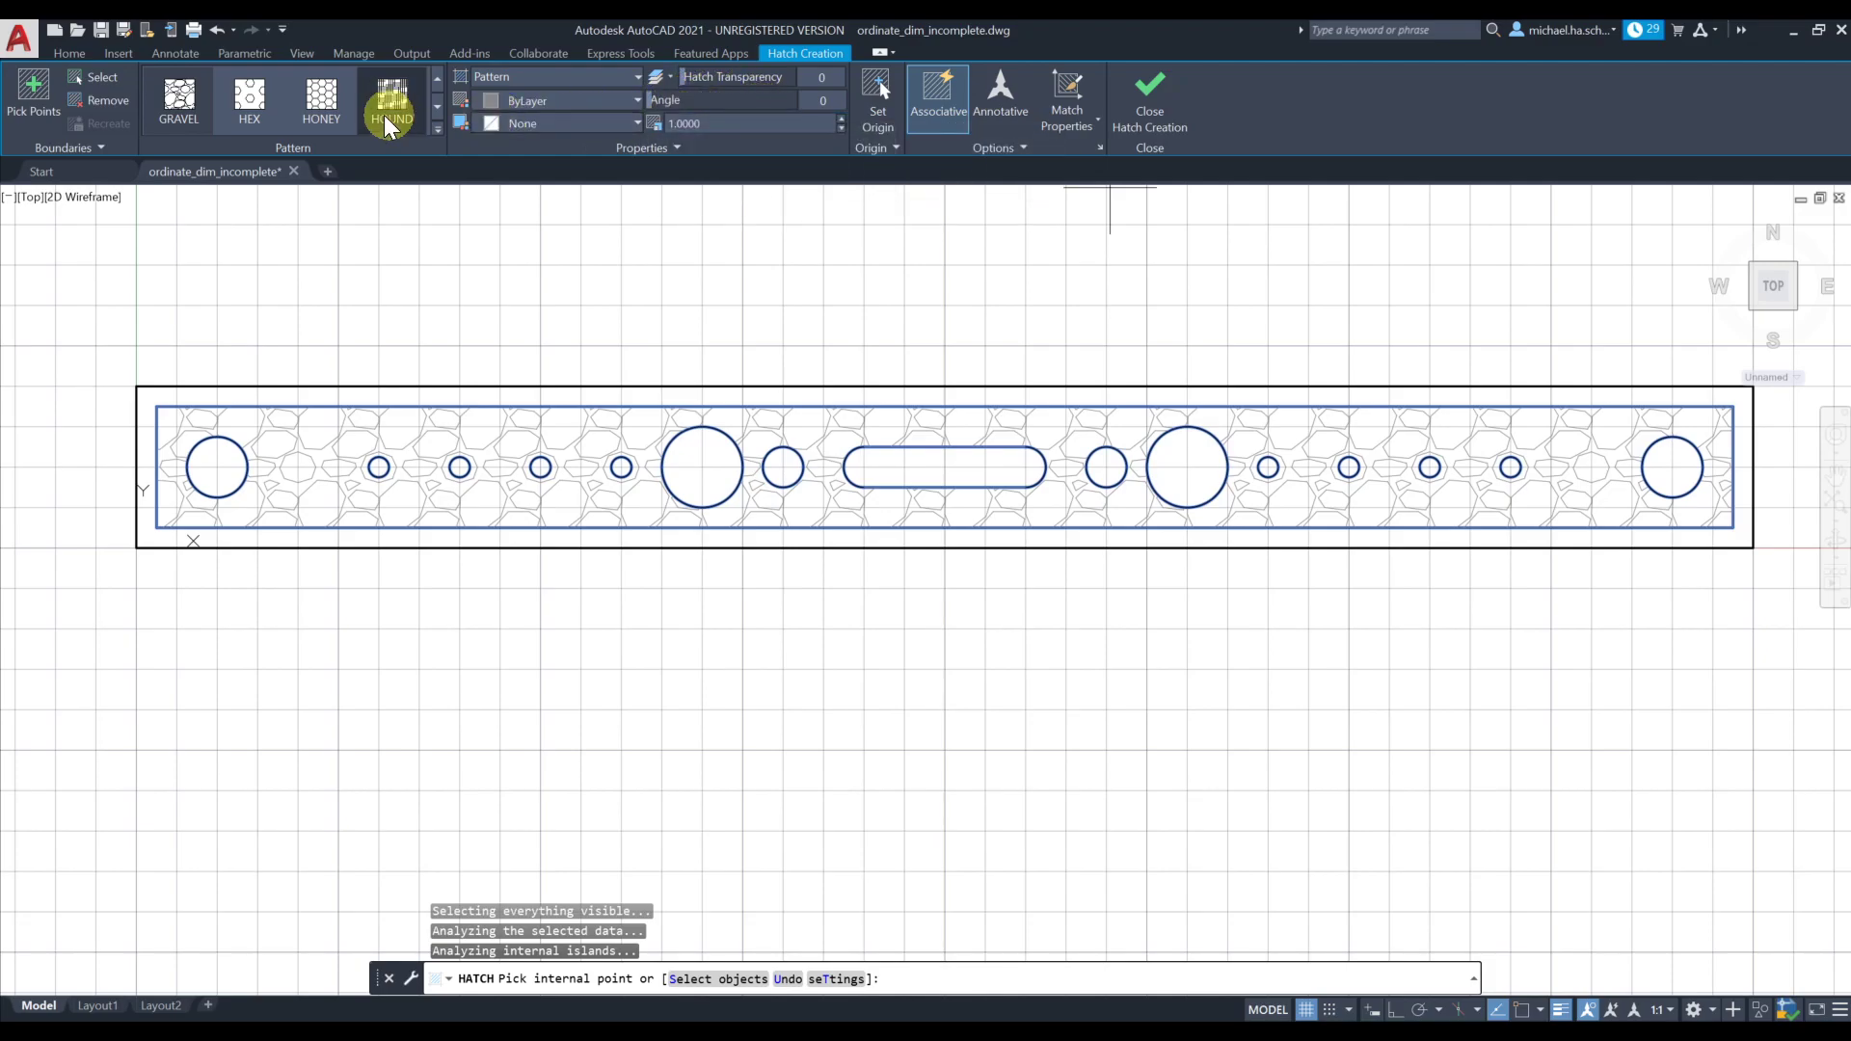
pyautogui.click(321, 96)
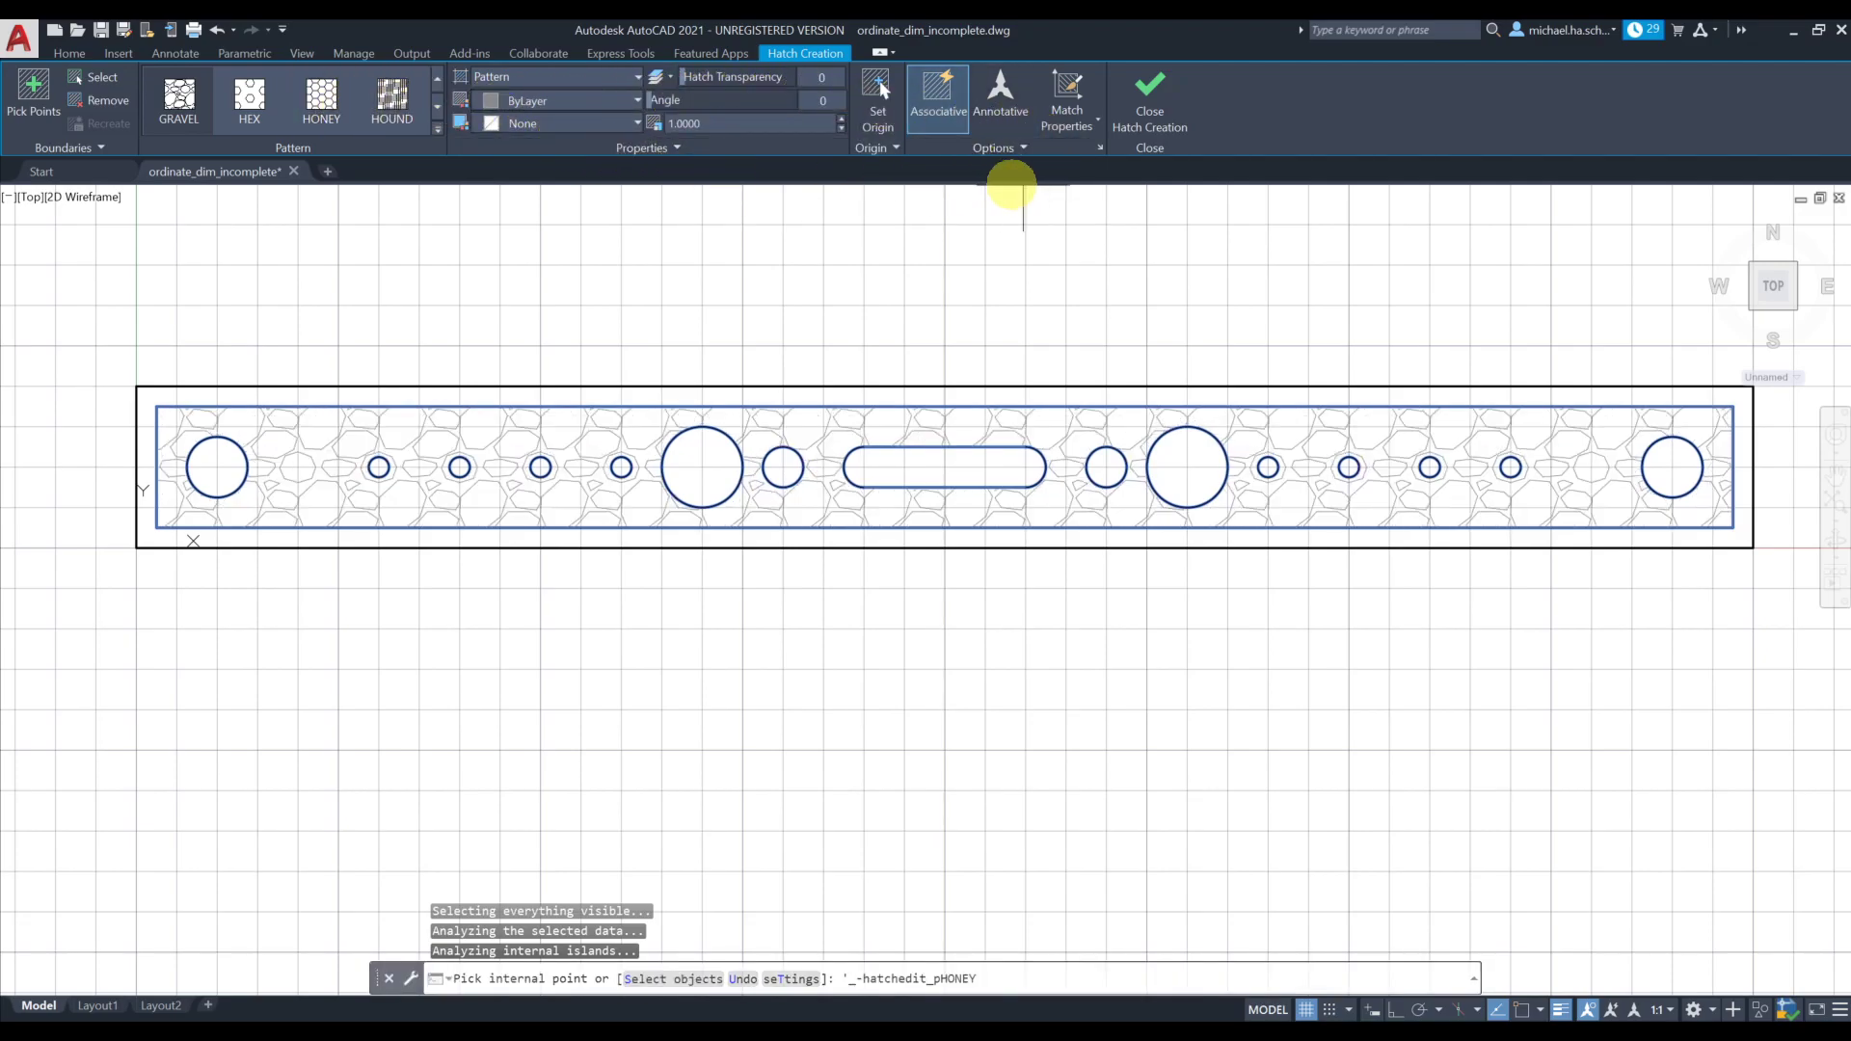
pyautogui.click(1151, 118)
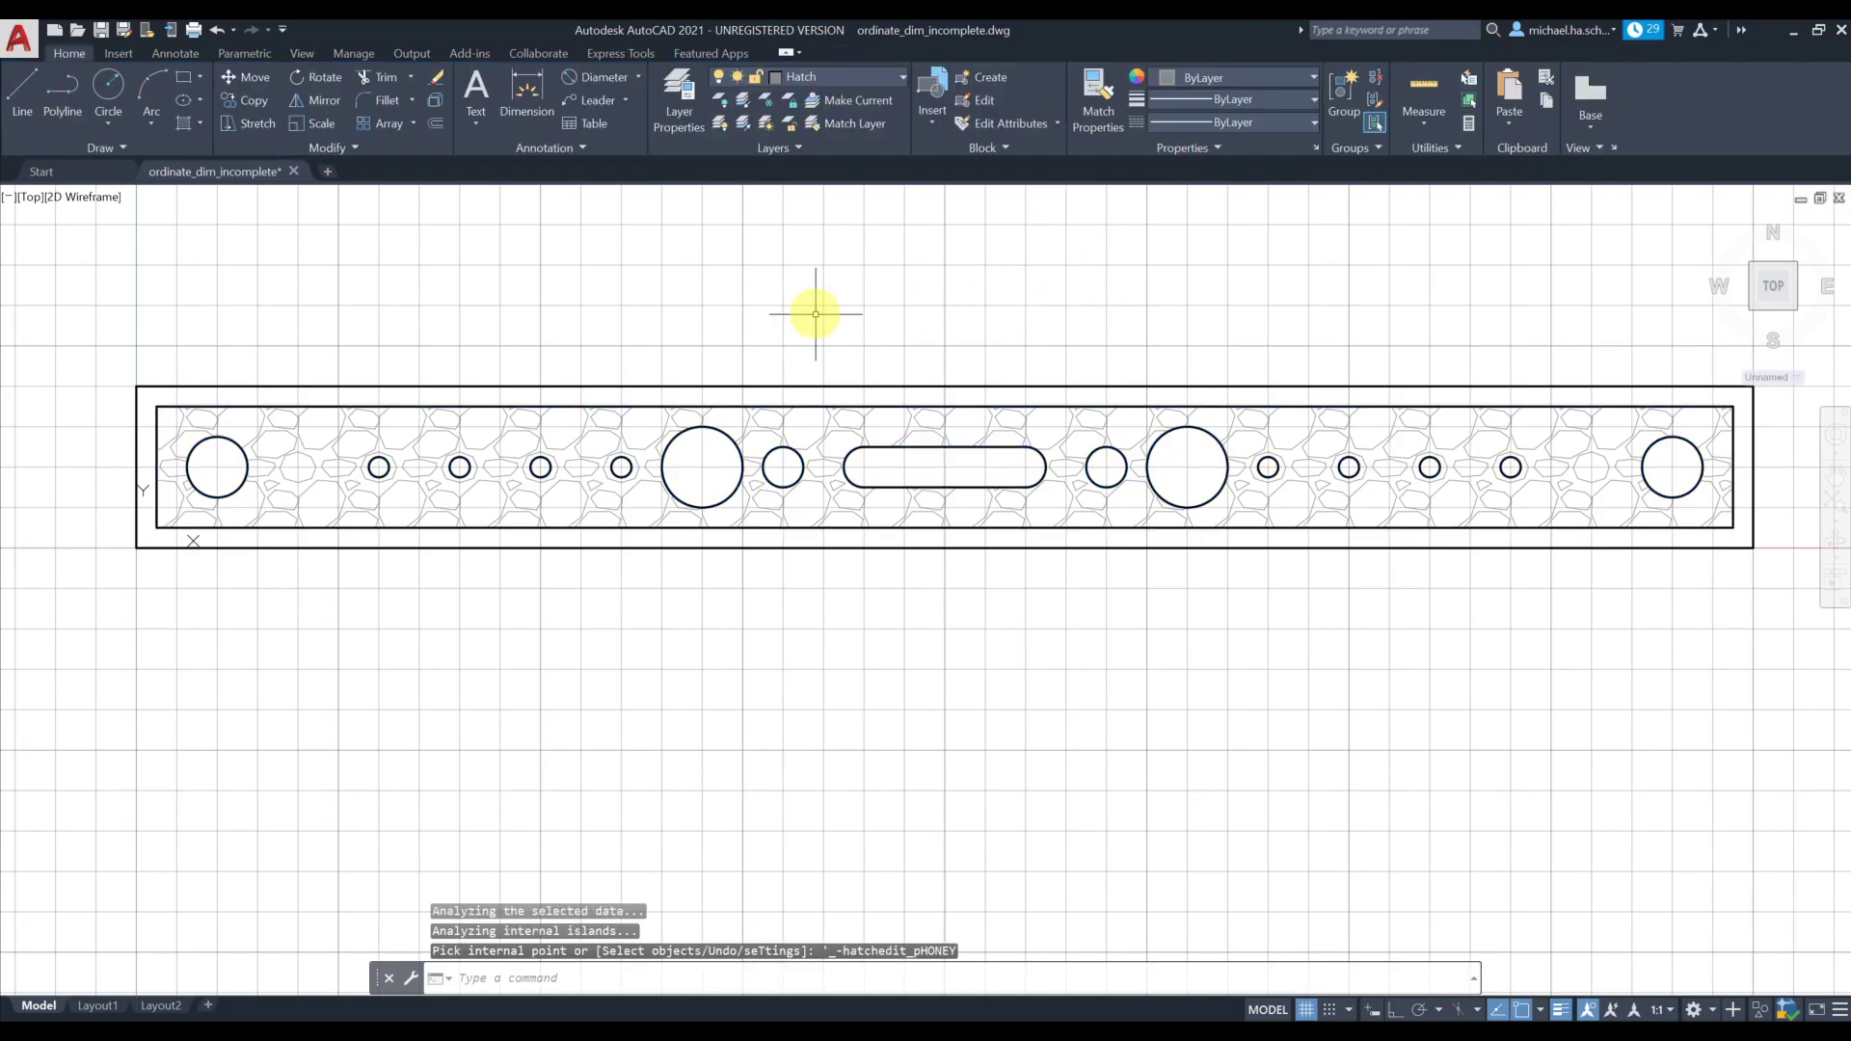
# Step: Set layer 0 current, turn the Dim layer back on, and zoom out
pyautogui.scroll(-2, 803, 313)
pyautogui.scroll(-2, 802, 318)
pyautogui.scroll(4, 797, 315)
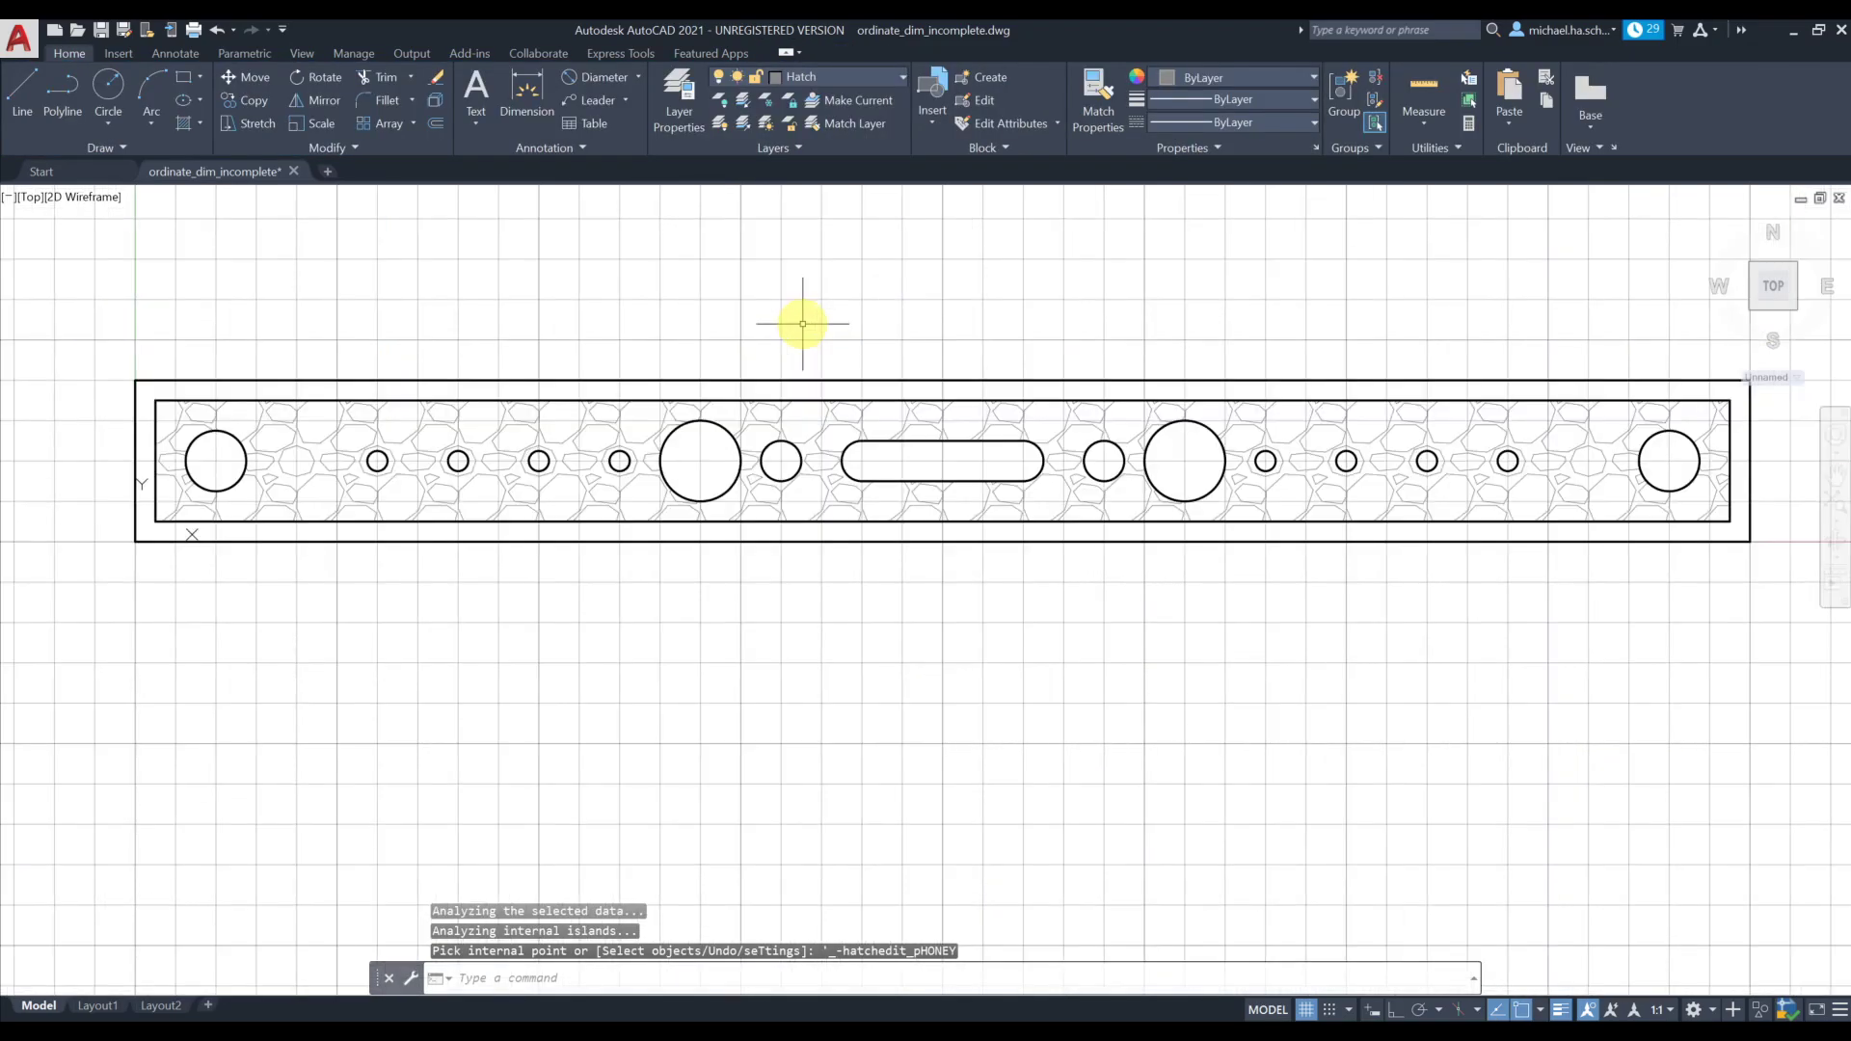
pyautogui.click(811, 73)
pyautogui.click(795, 102)
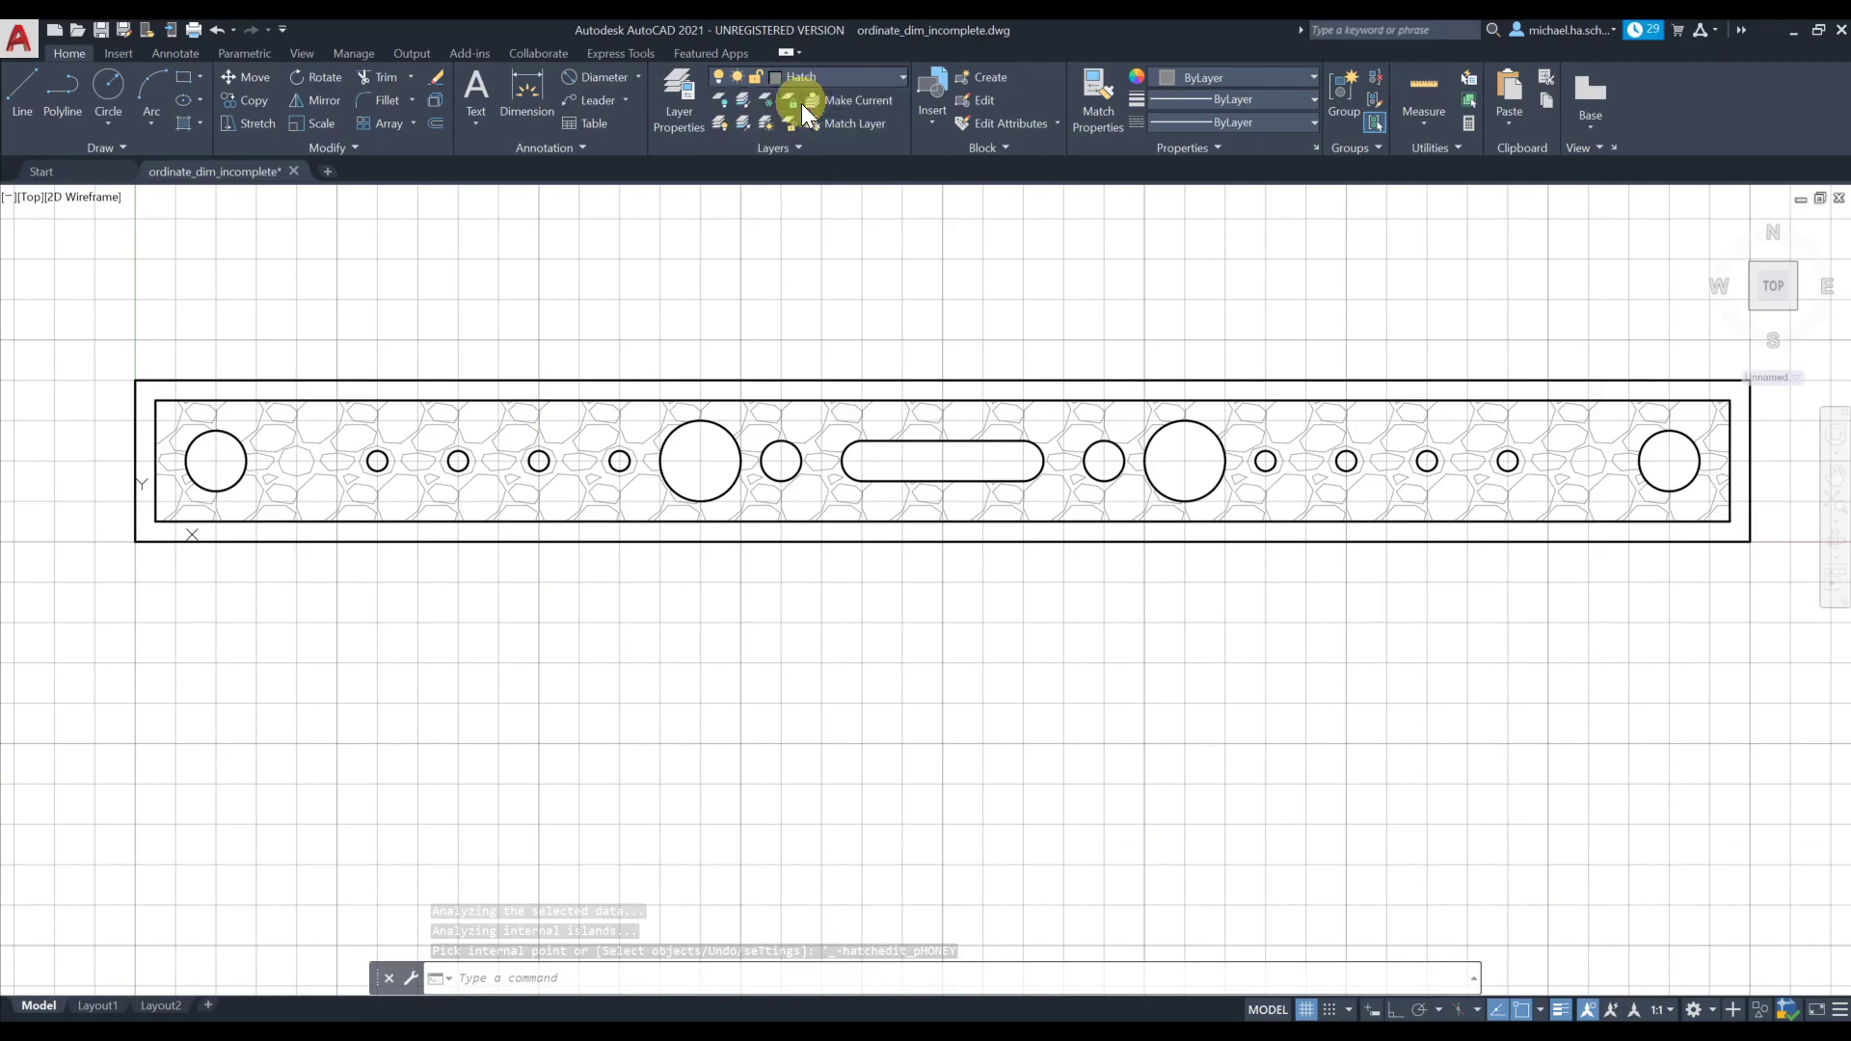
pyautogui.click(819, 77)
pyautogui.click(725, 146)
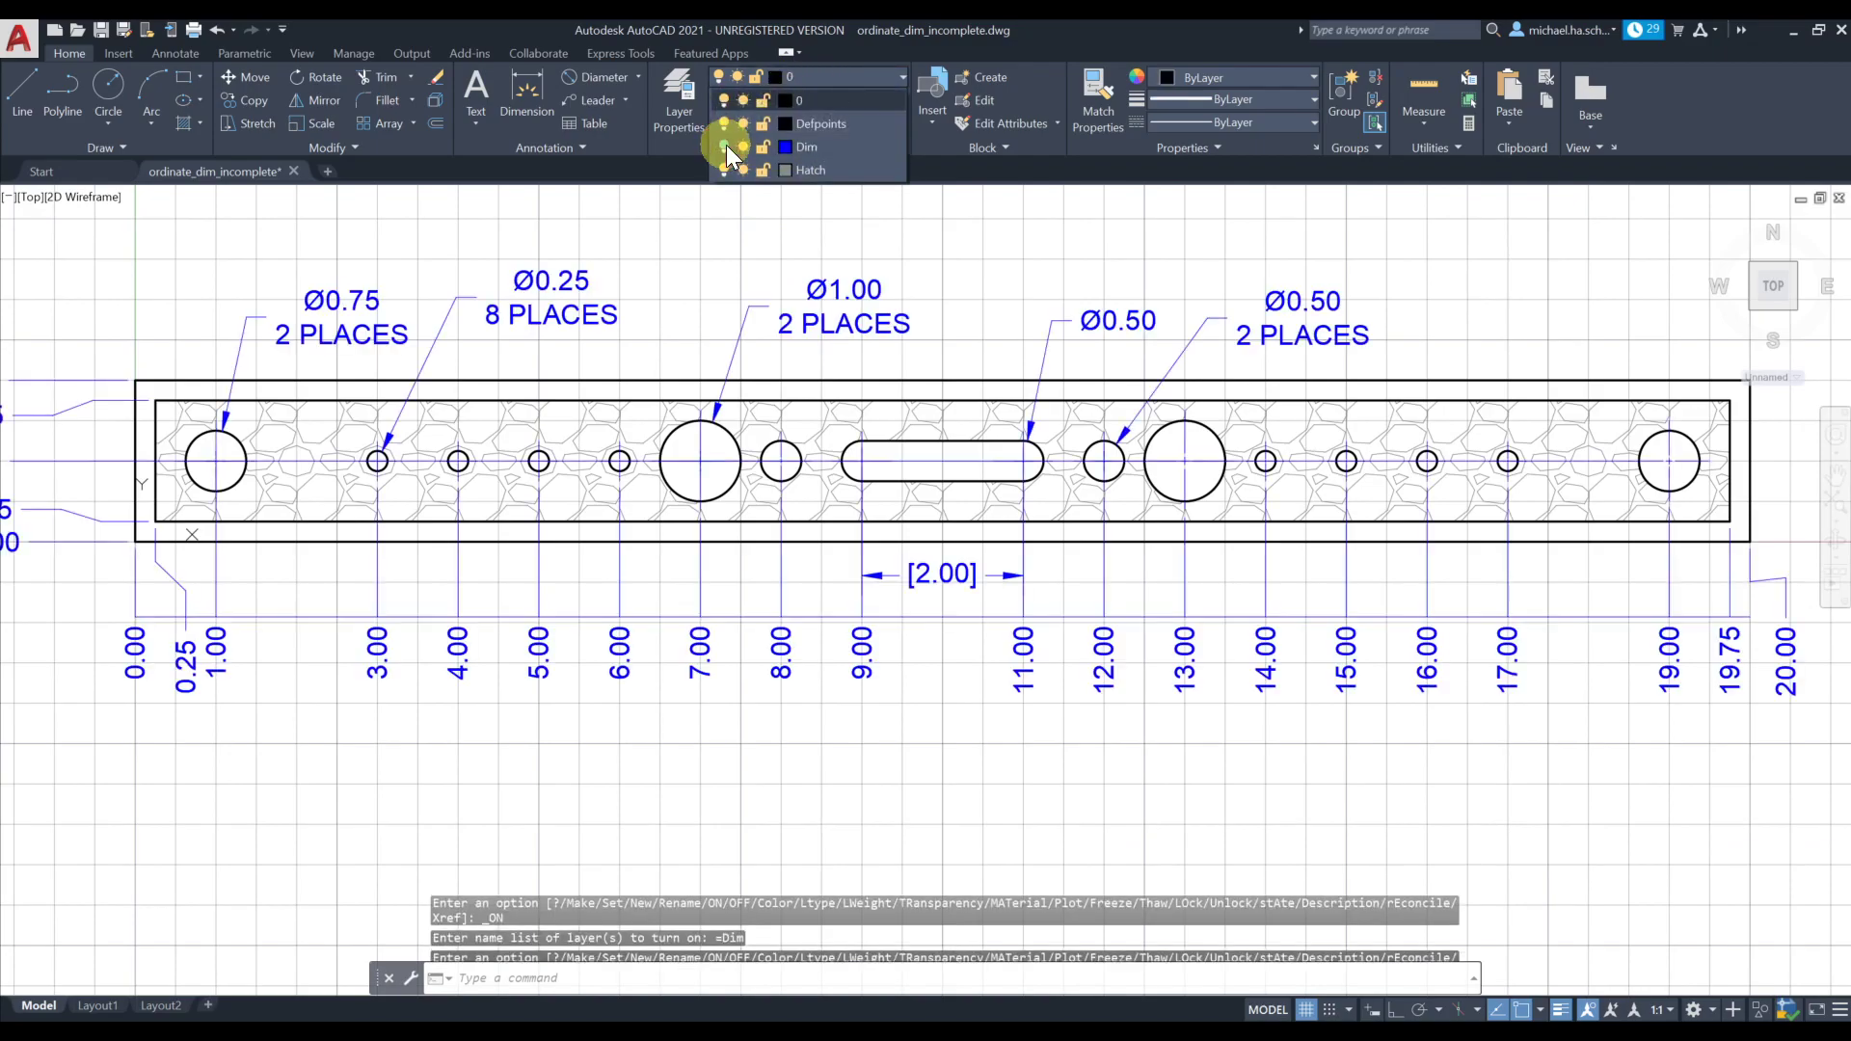
pyautogui.click(743, 271)
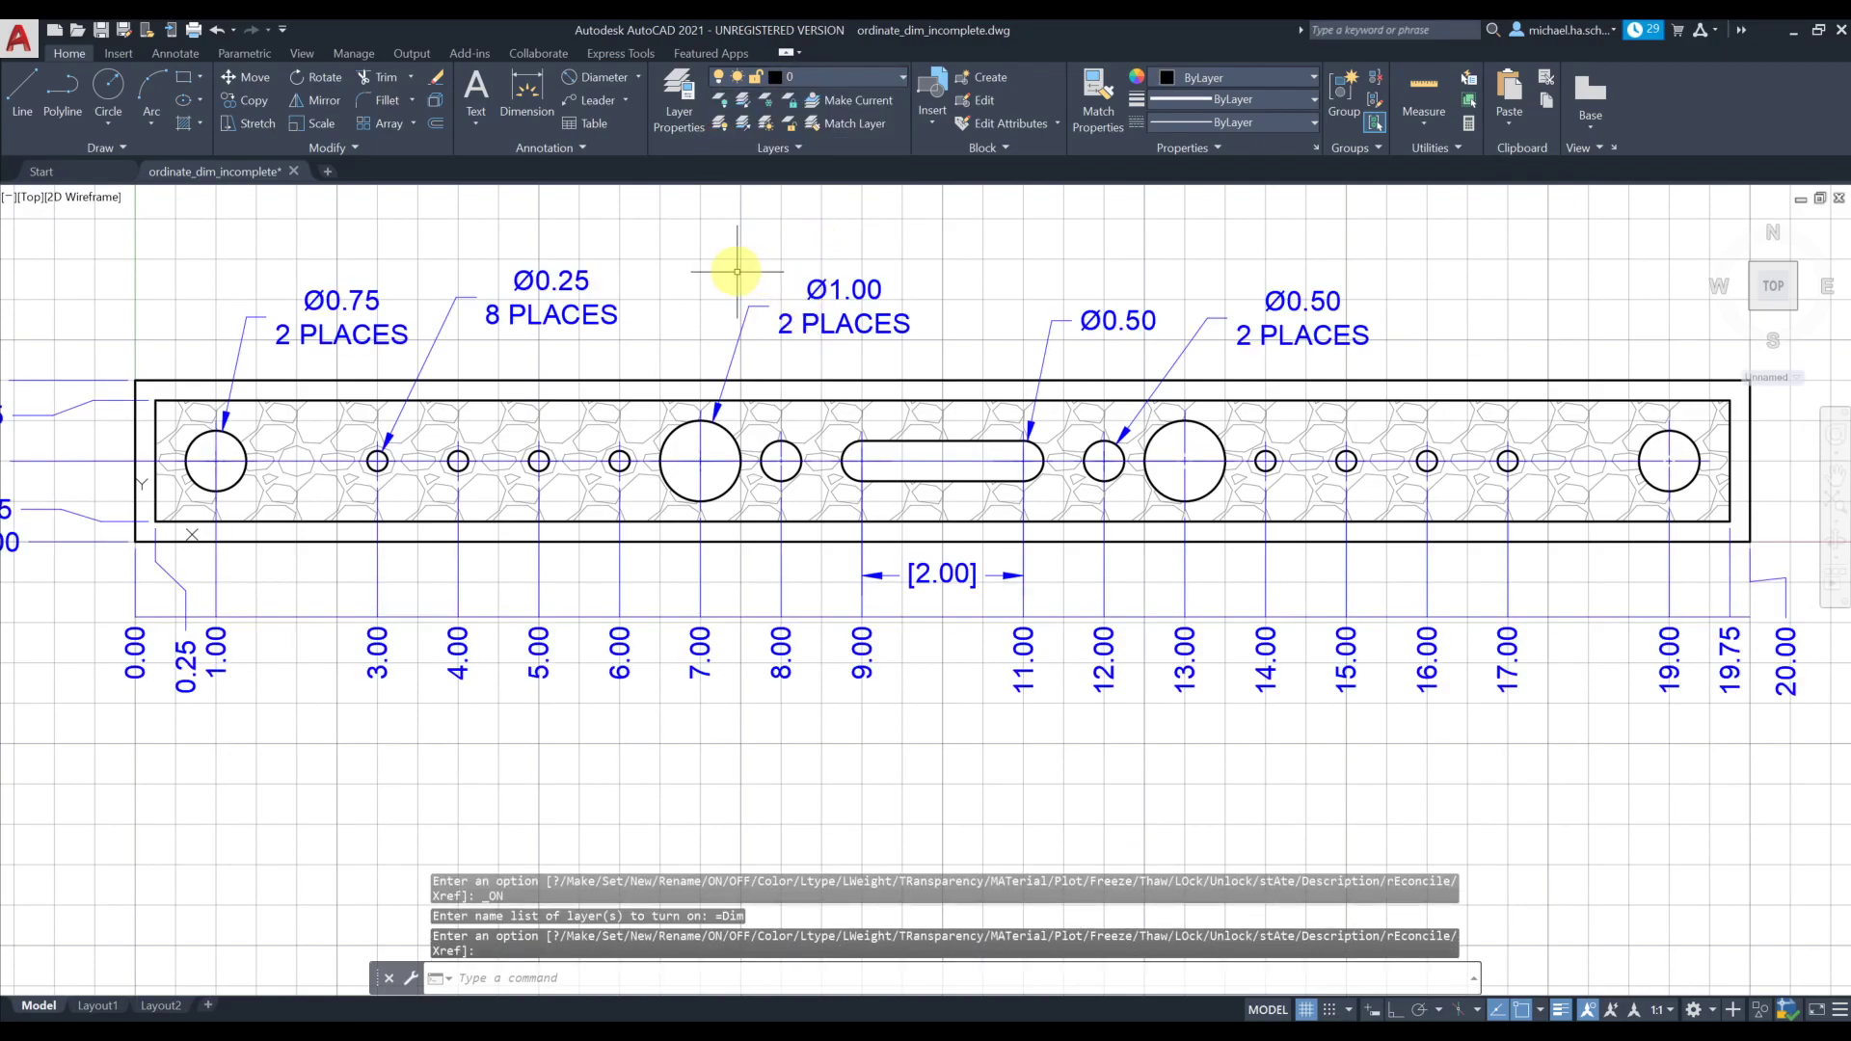
pyautogui.scroll(-3, 736, 279)
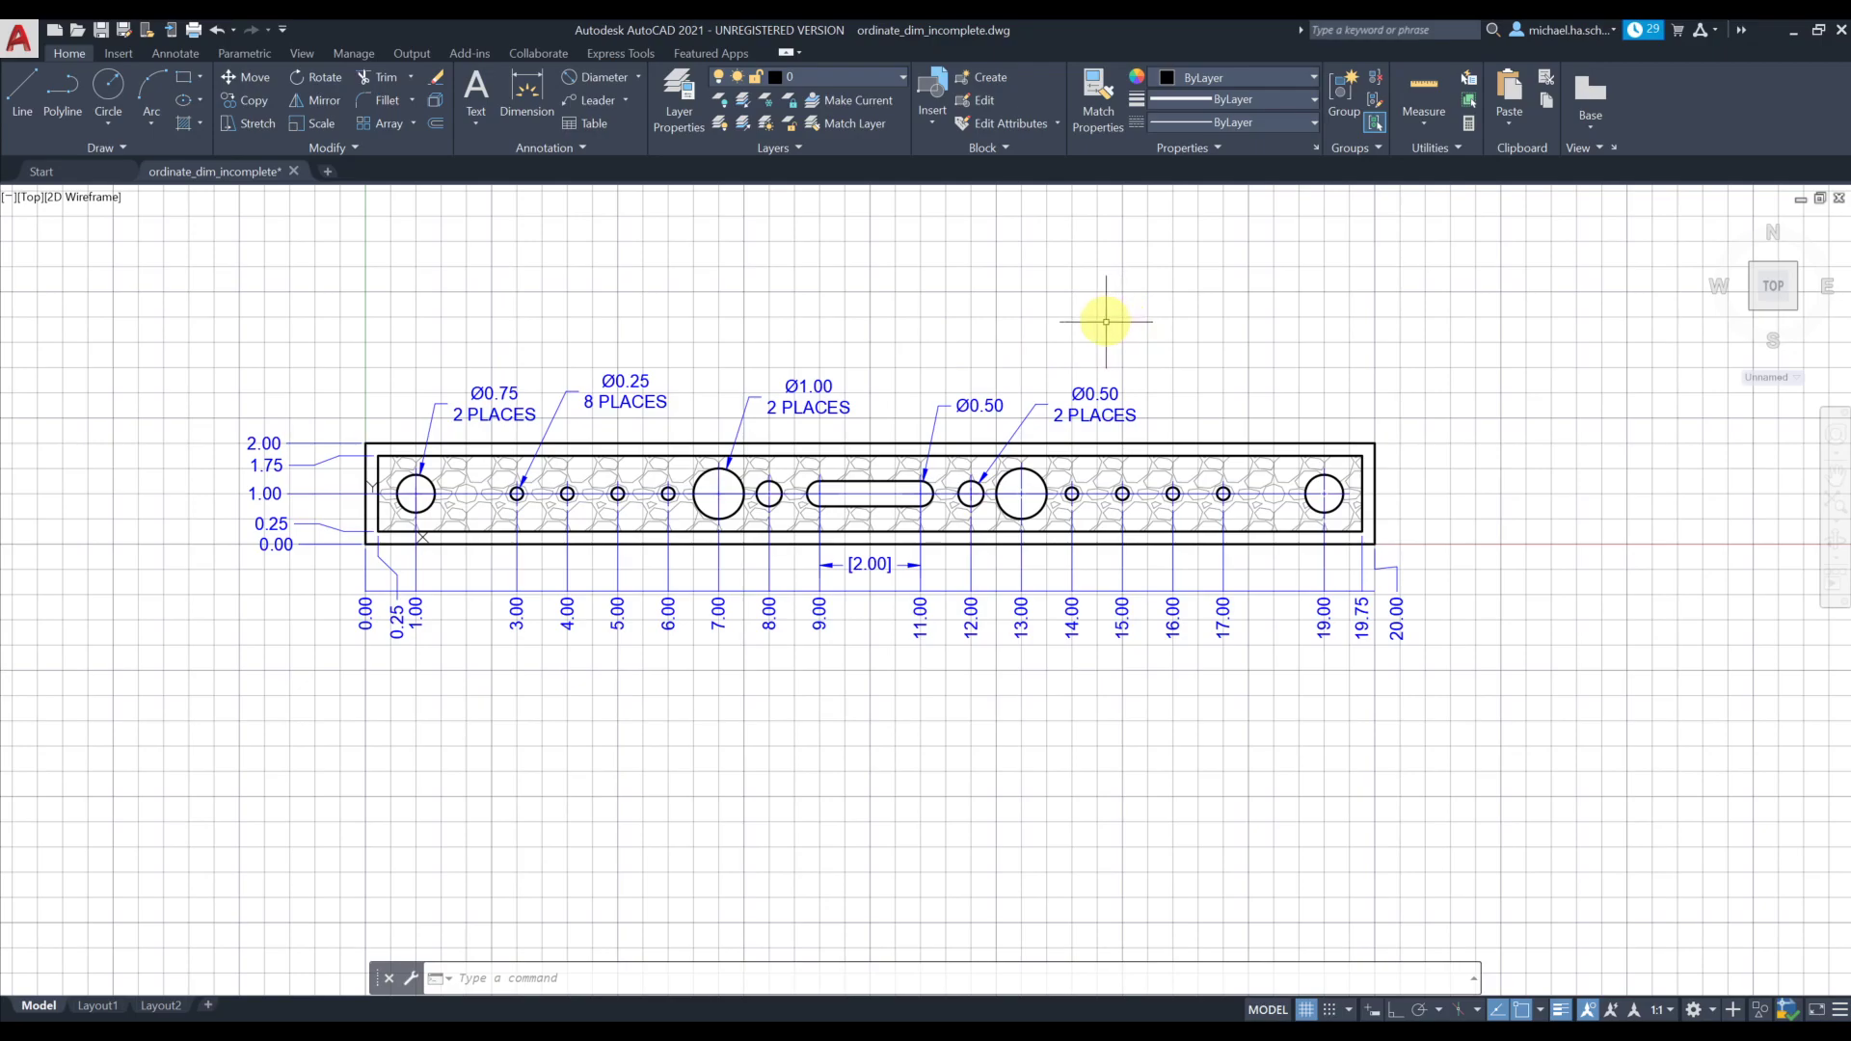
# Step: Switch with Alt+Tab toward the PowerPoint slide show
pyautogui.hotkey('alt', 'Tab')
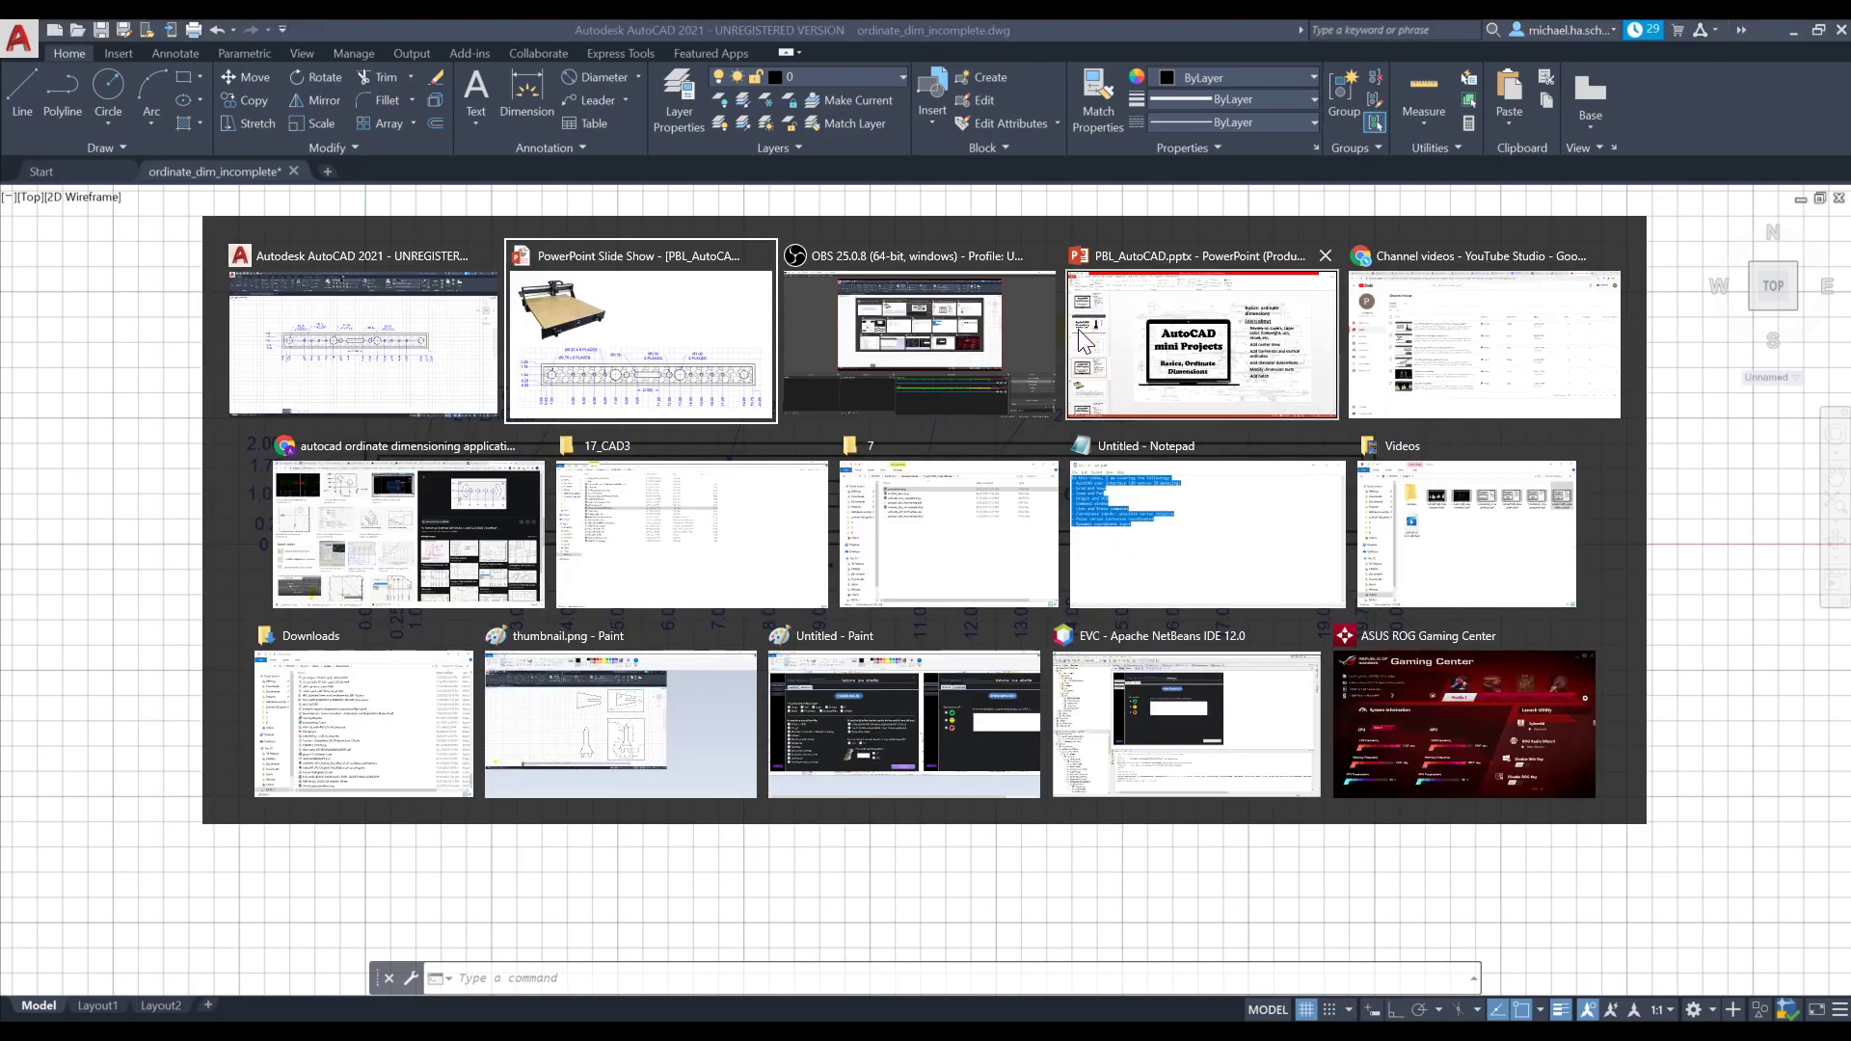